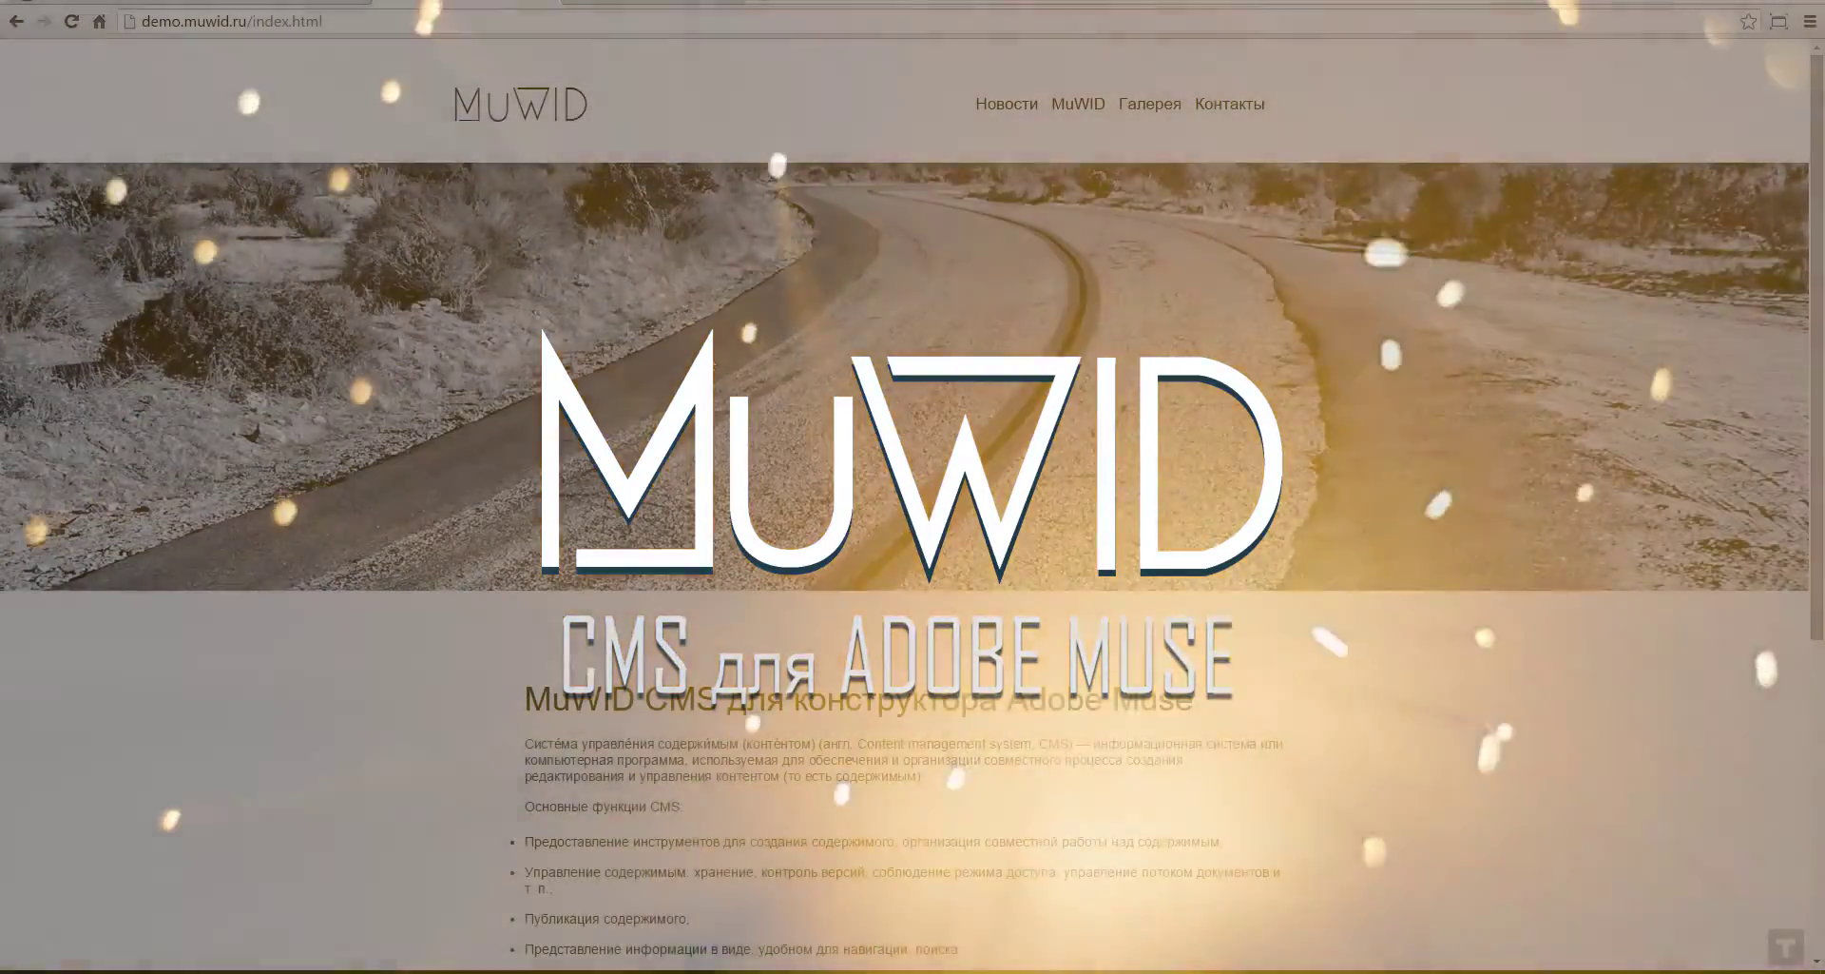
# Step: Look over the current page's heading and article text by selecting it and scrolling through it
pyautogui.scroll(-3, 861, 176)
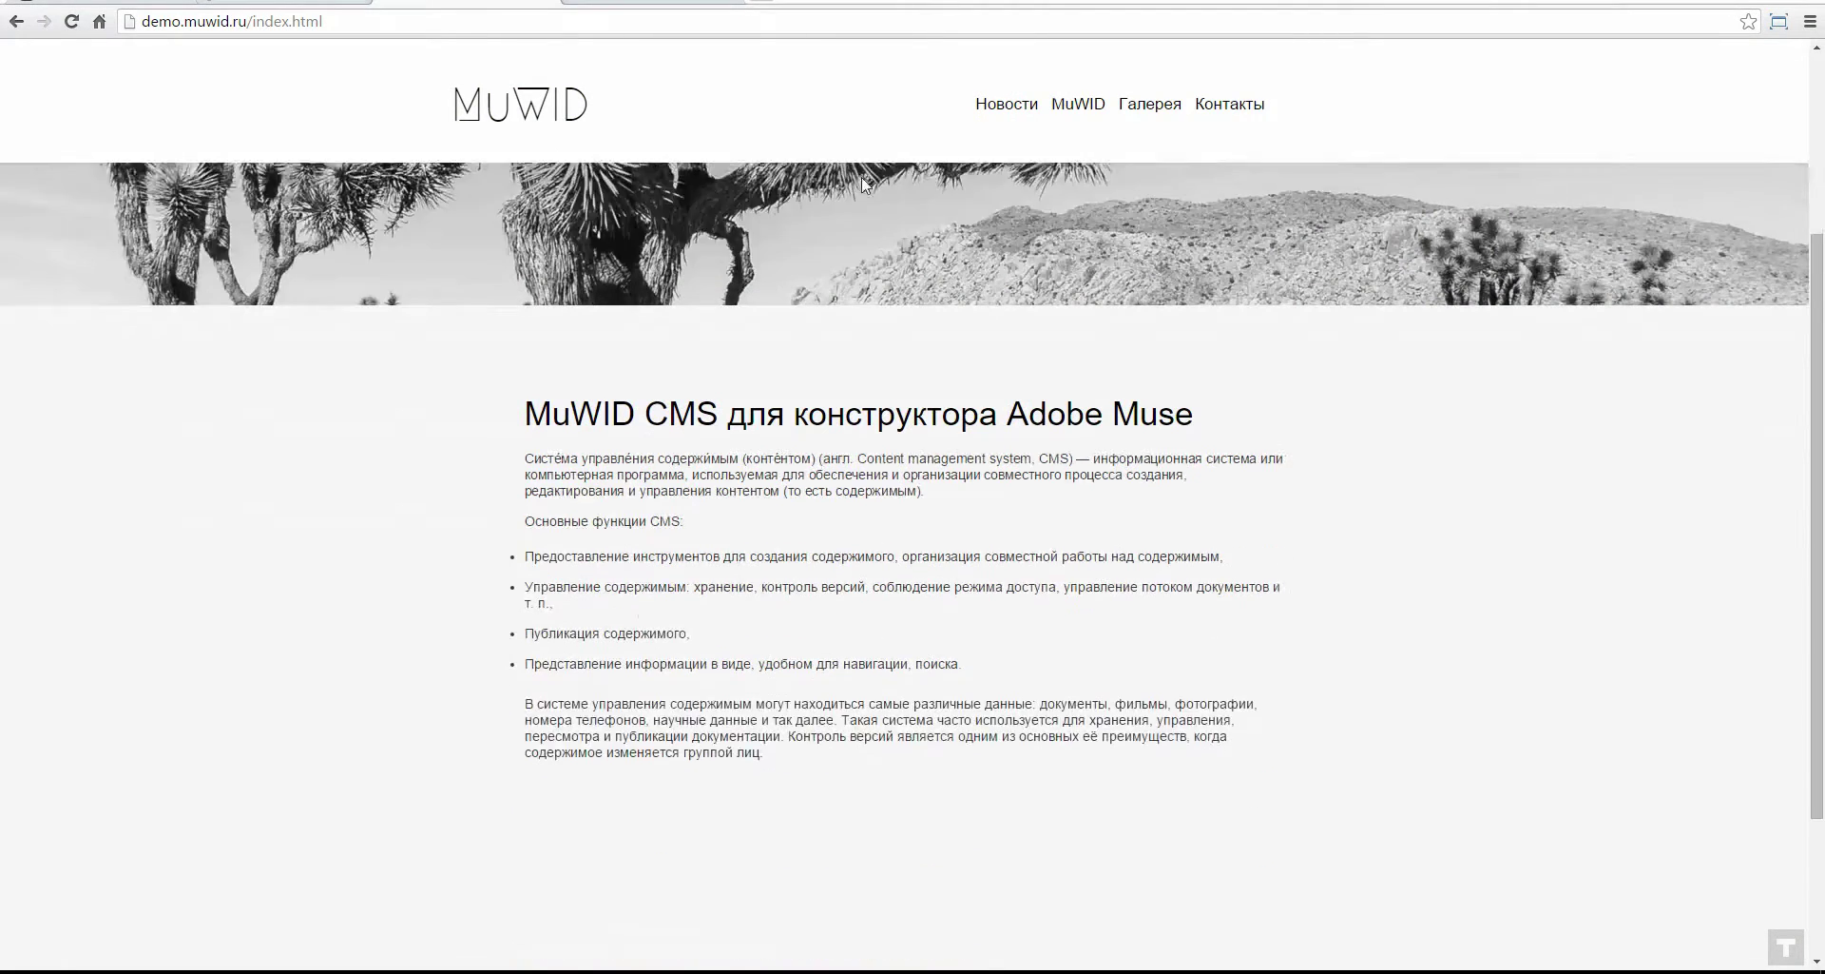
pyautogui.scroll(-1, 863, 182)
pyautogui.moveTo(531, 316); pyautogui.dragTo(780, 686)
pyautogui.click(780, 687)
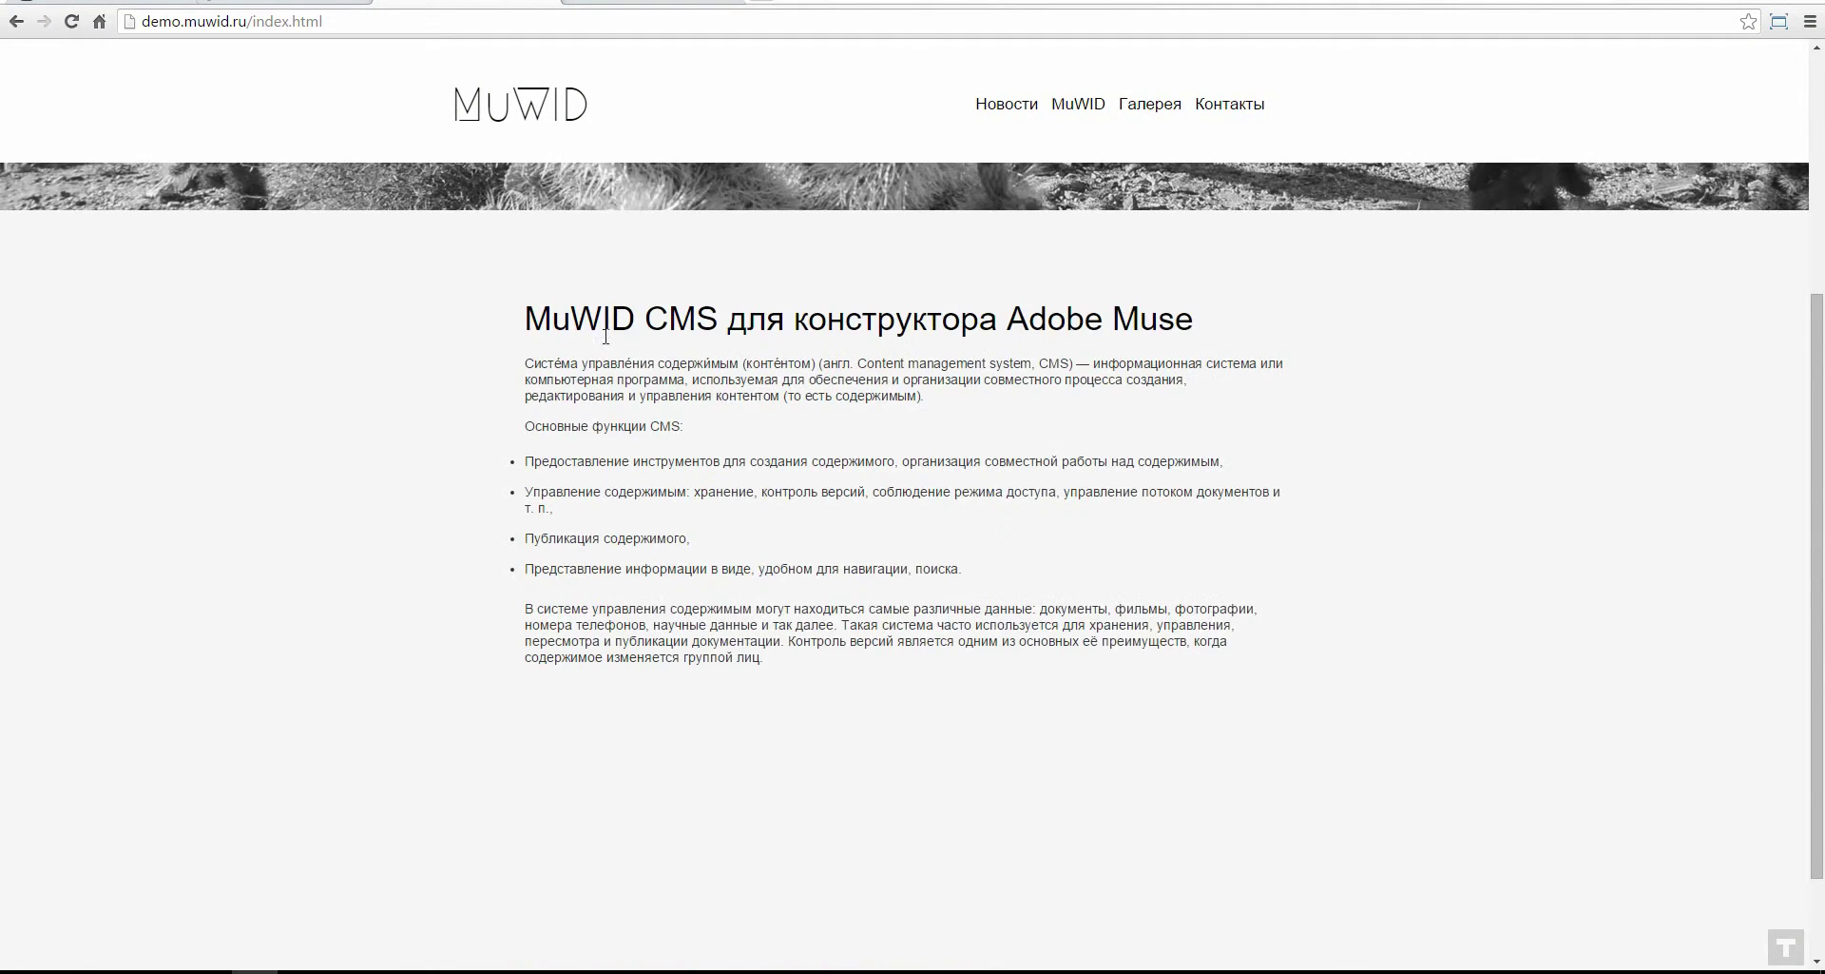
pyautogui.scroll(2, 551, 333)
pyautogui.scroll(-1, 534, 339)
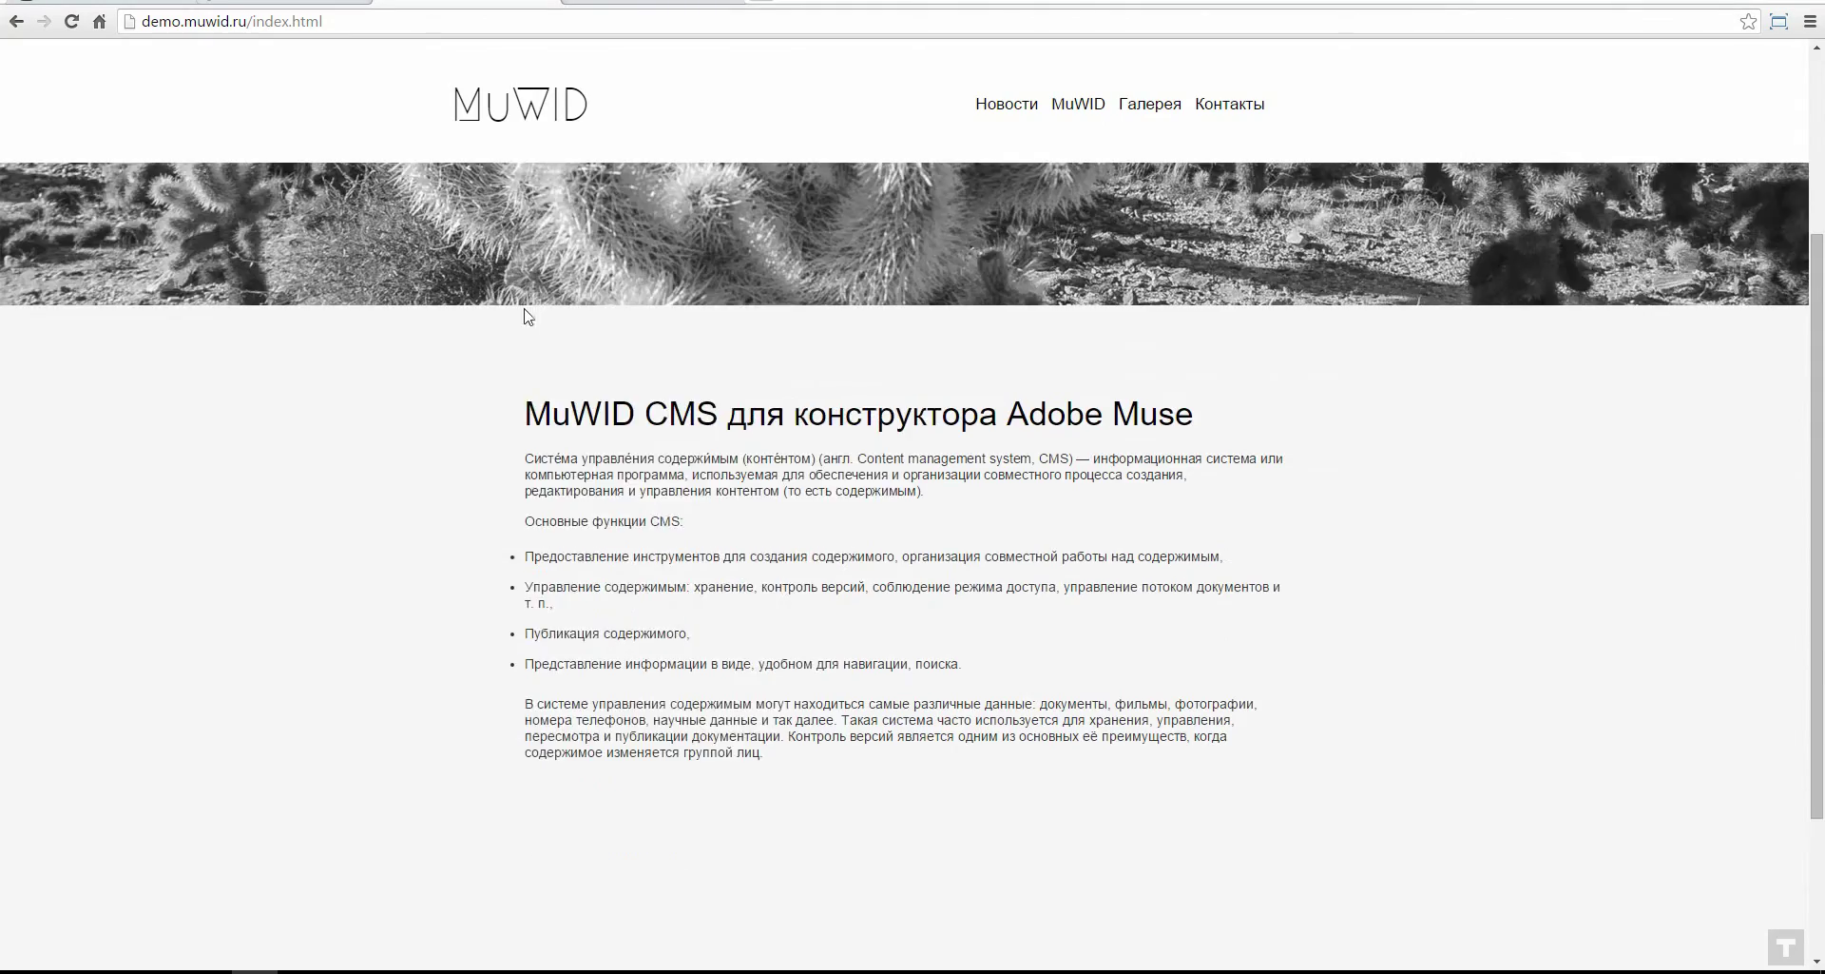
pyautogui.scroll(3, 522, 310)
pyautogui.scroll(-2, 512, 253)
pyautogui.scroll(2, 511, 167)
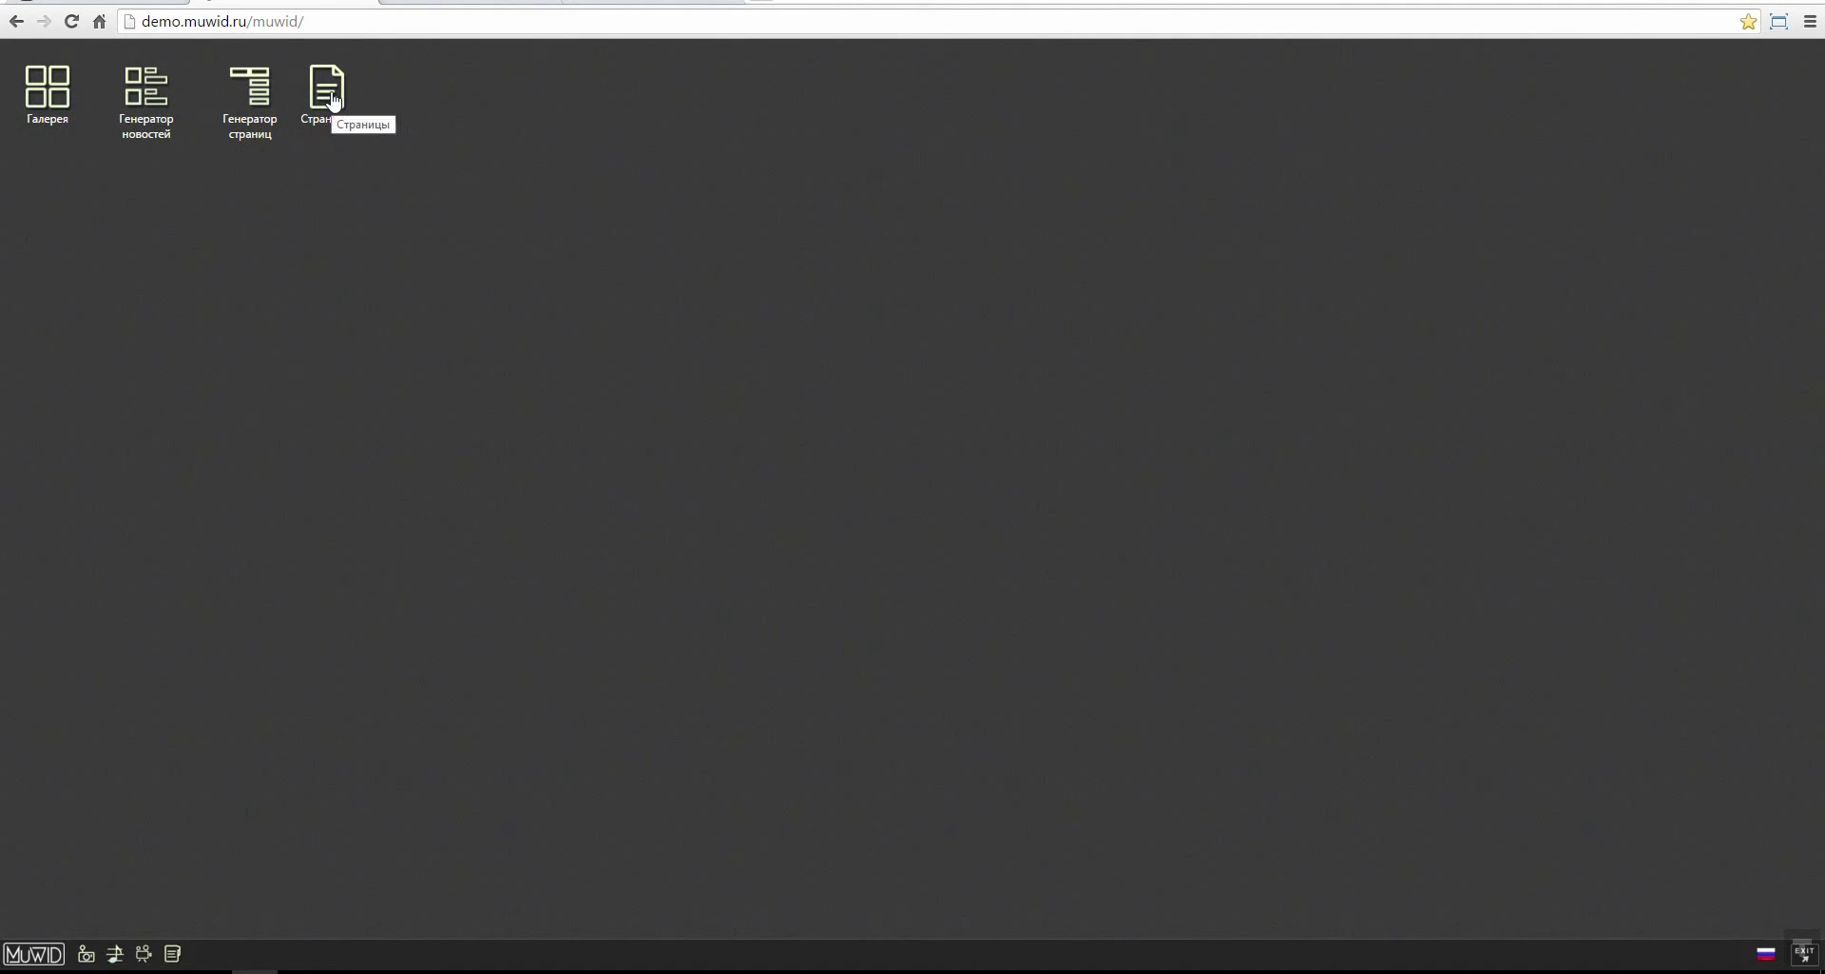
# Step: Open page 13, MuWID CMS для конструктора Adobe Muse, in an enlarged editor showing the full description
pyautogui.click(333, 100)
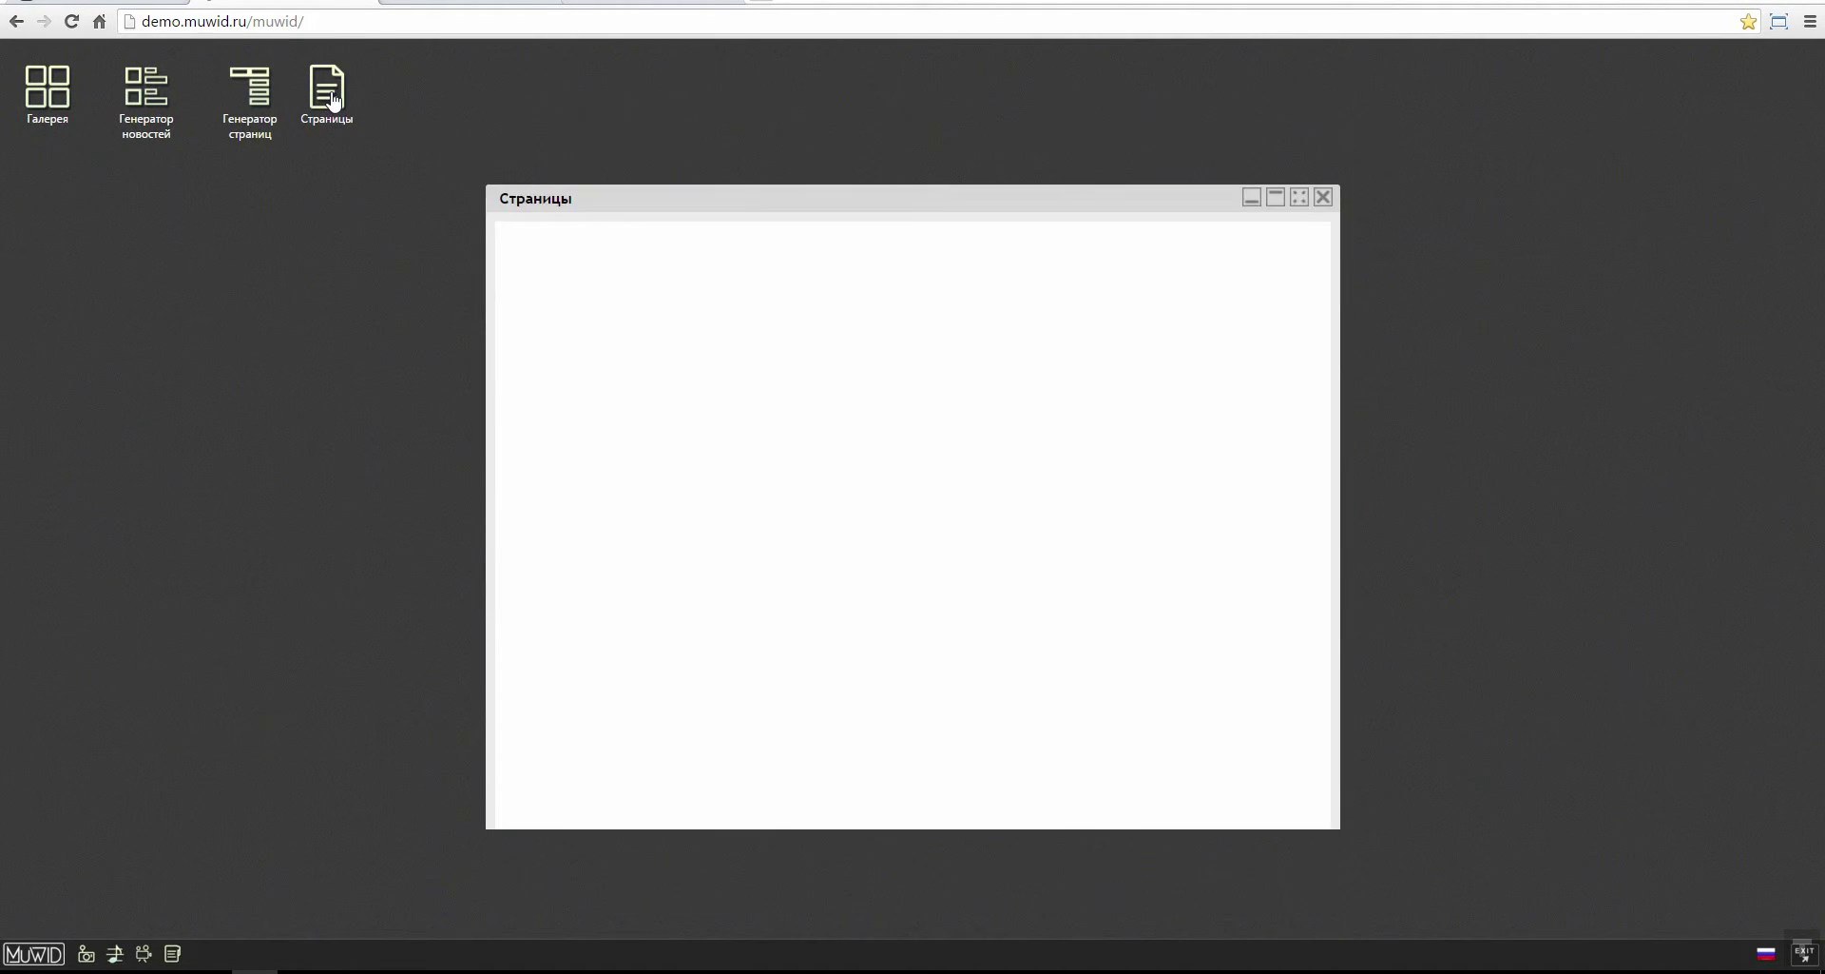
pyautogui.moveTo(620, 127); pyautogui.dragTo(593, 110)
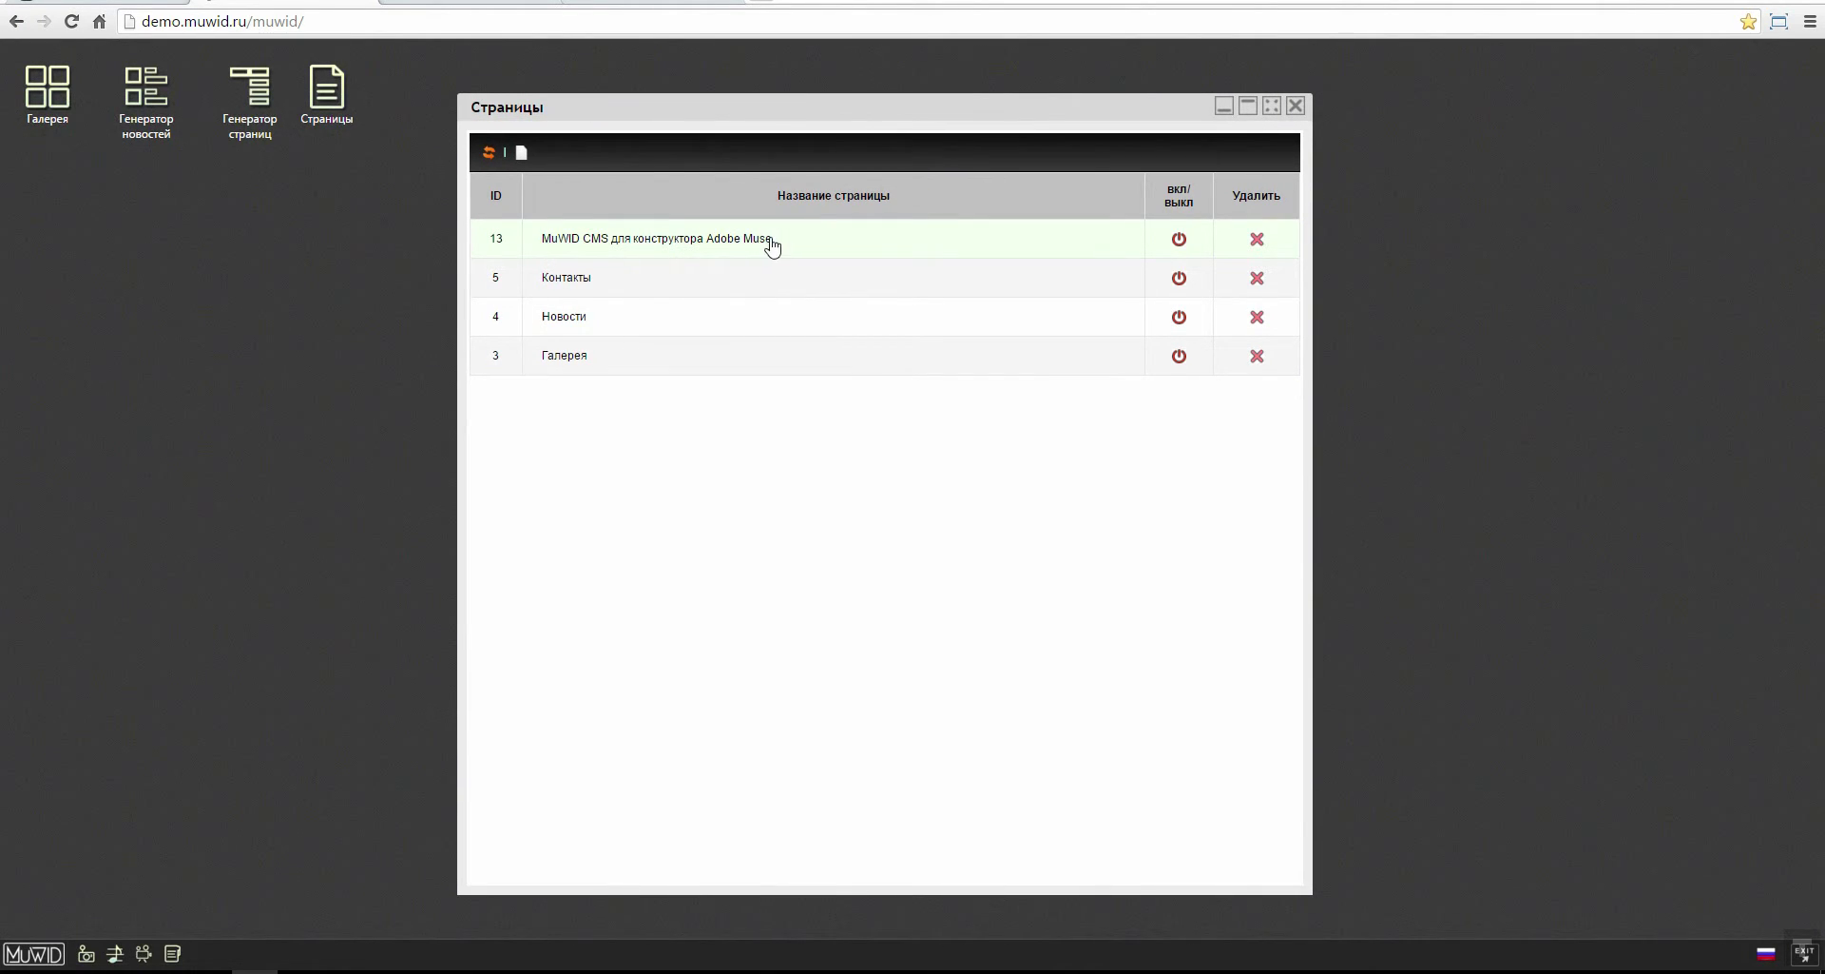
pyautogui.click(722, 249)
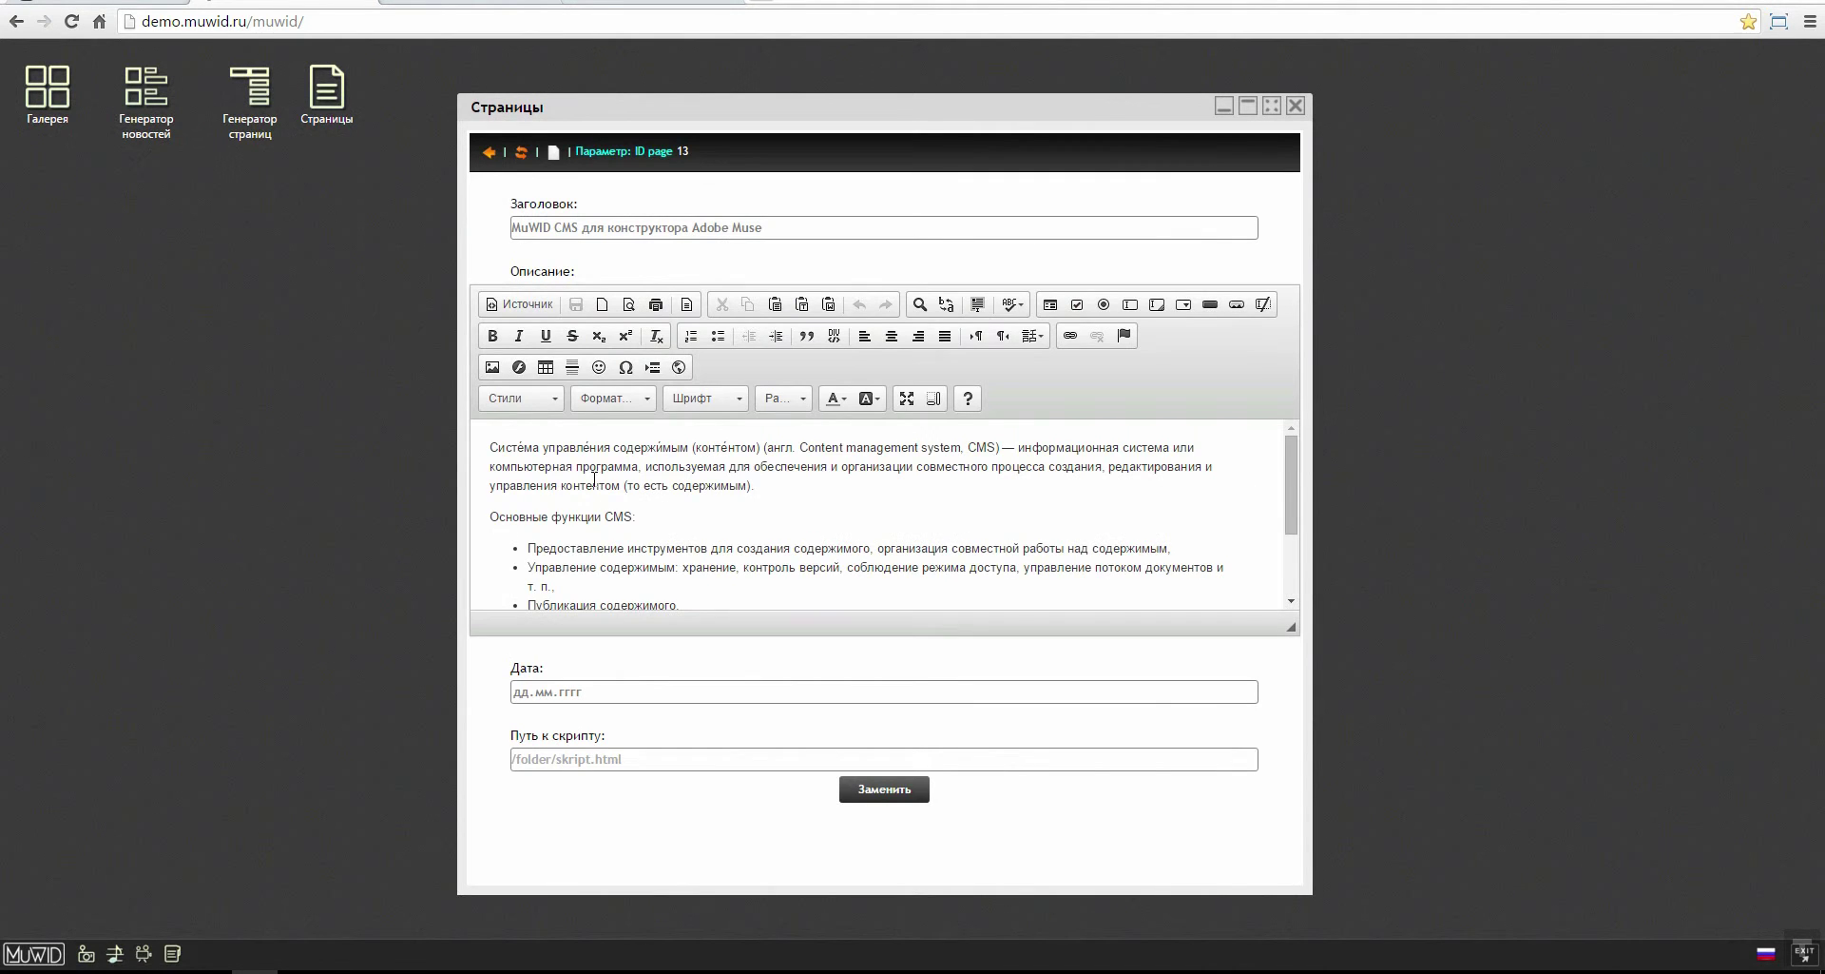
pyautogui.scroll(-1, 594, 481)
pyautogui.moveTo(1291, 623); pyautogui.dragTo(1321, 776)
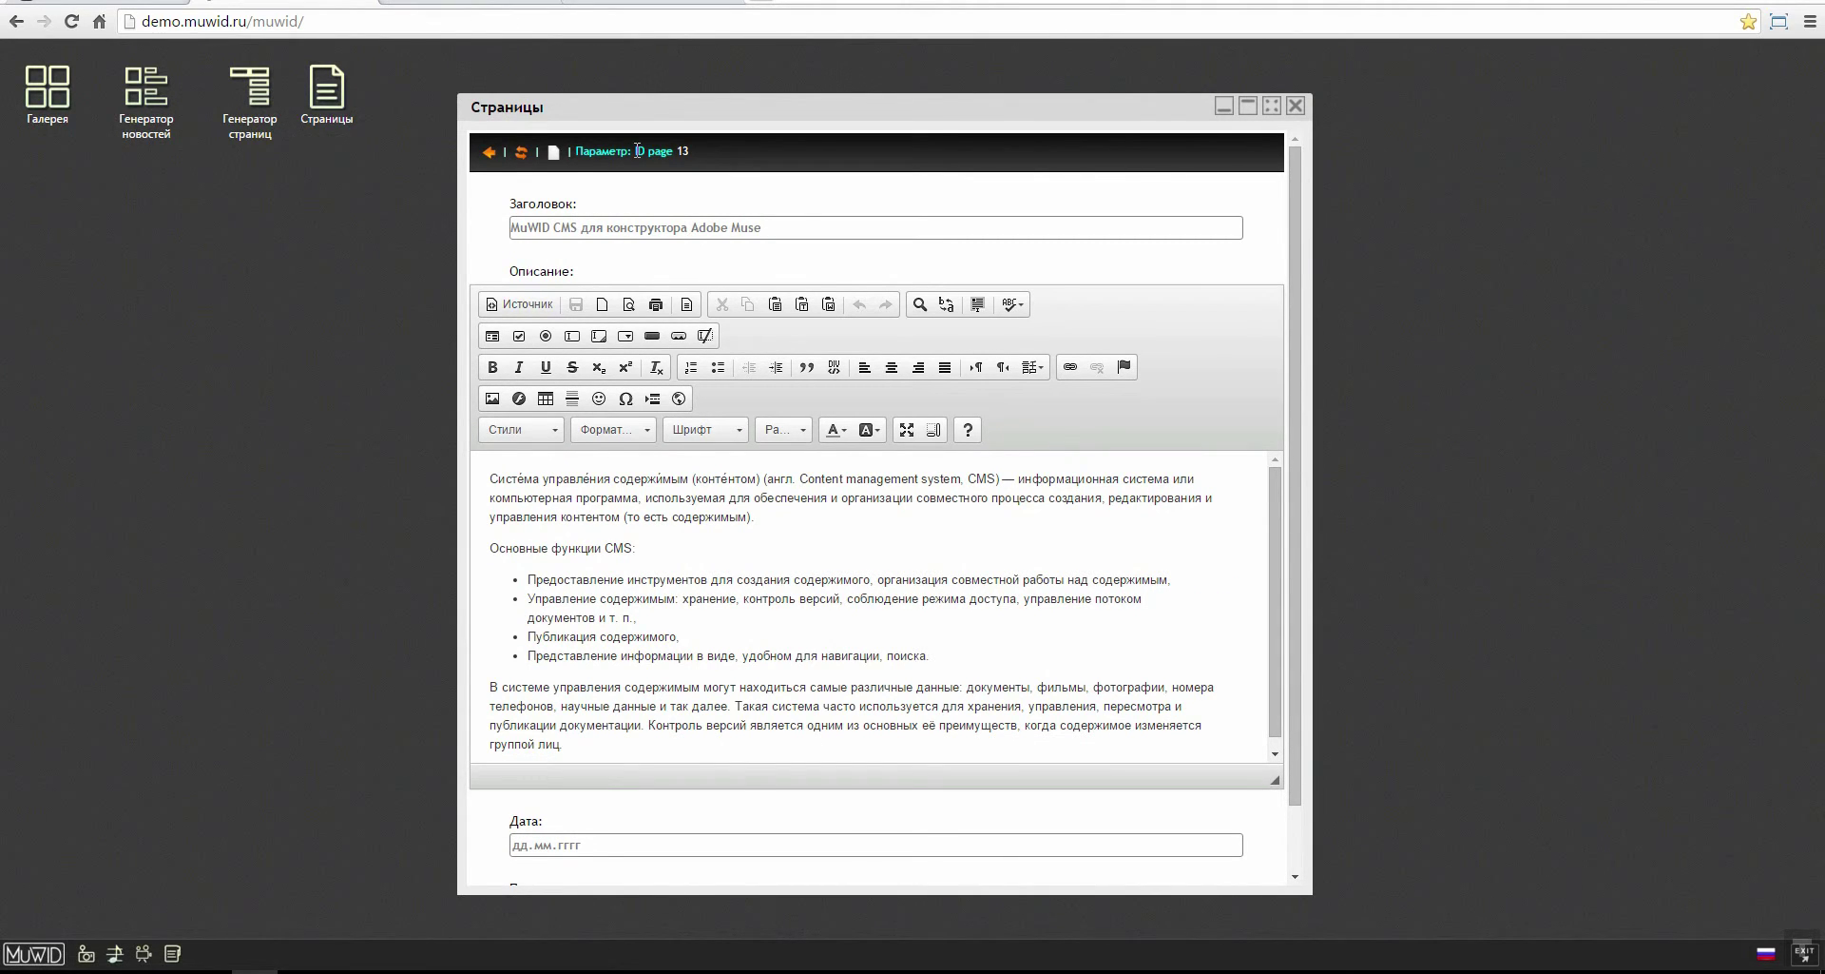
pyautogui.moveTo(645, 115); pyautogui.dragTo(633, 82)
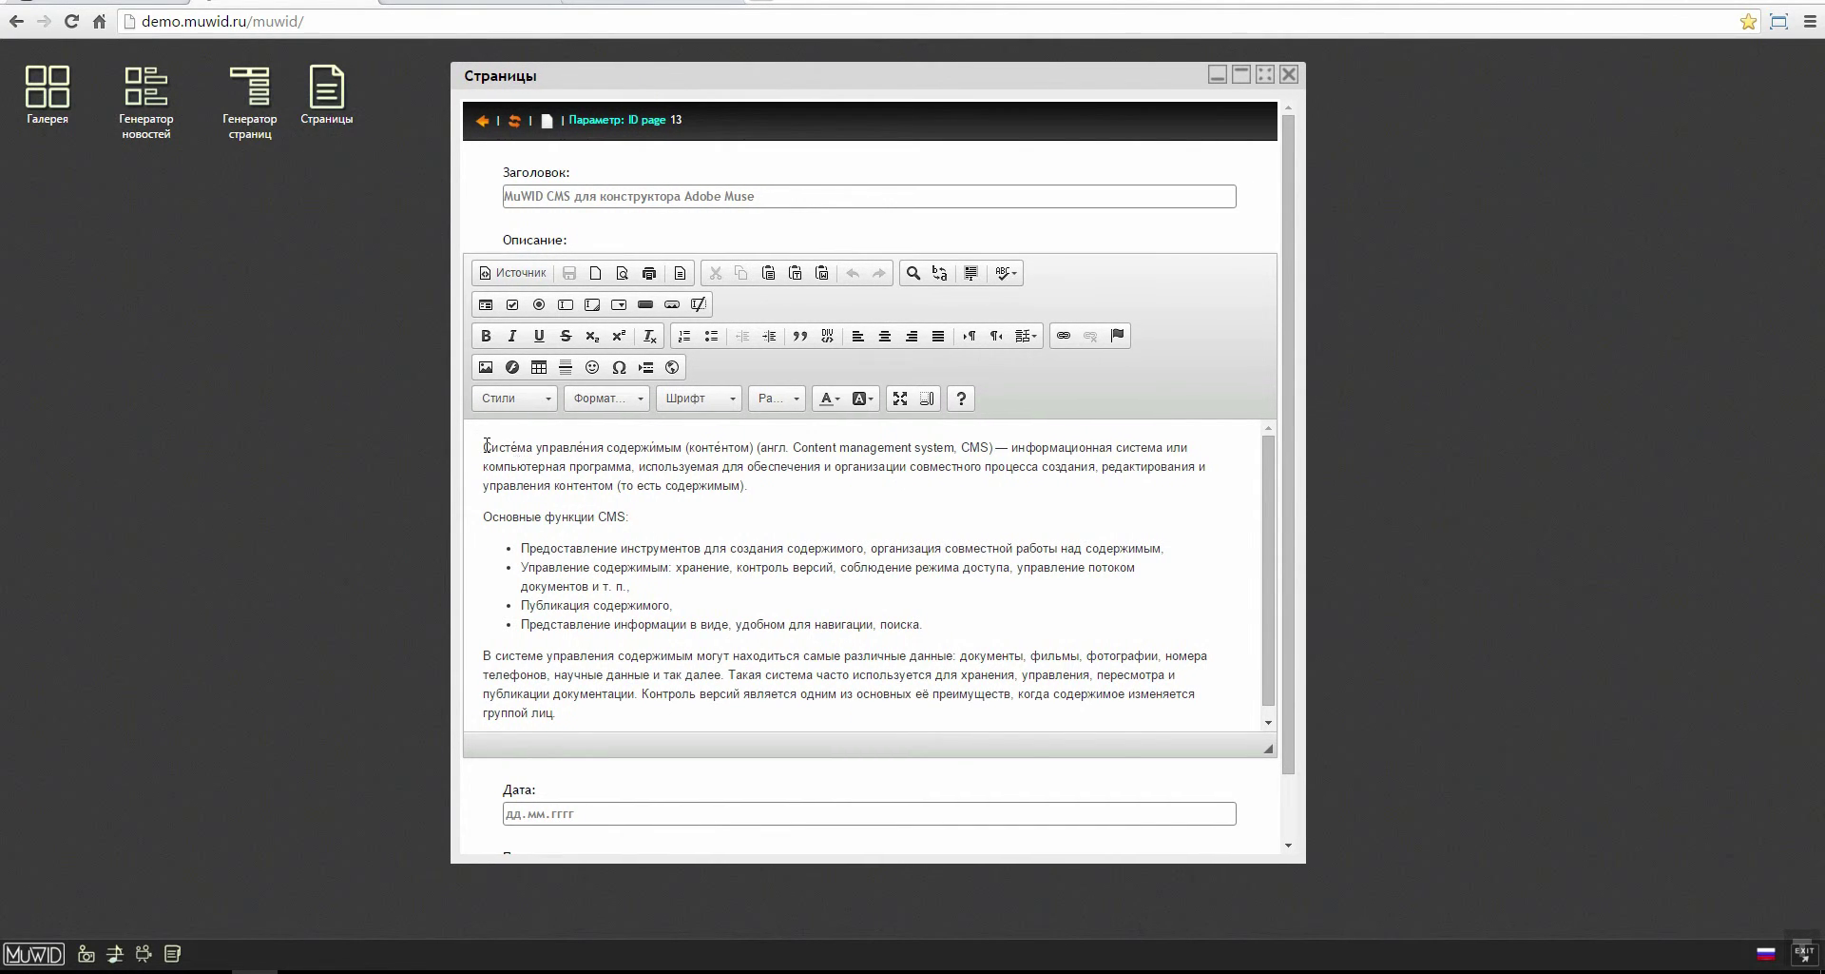
# Step: Colour the phrase Система управления содержимым red
pyautogui.moveTo(486, 444); pyautogui.dragTo(678, 444)
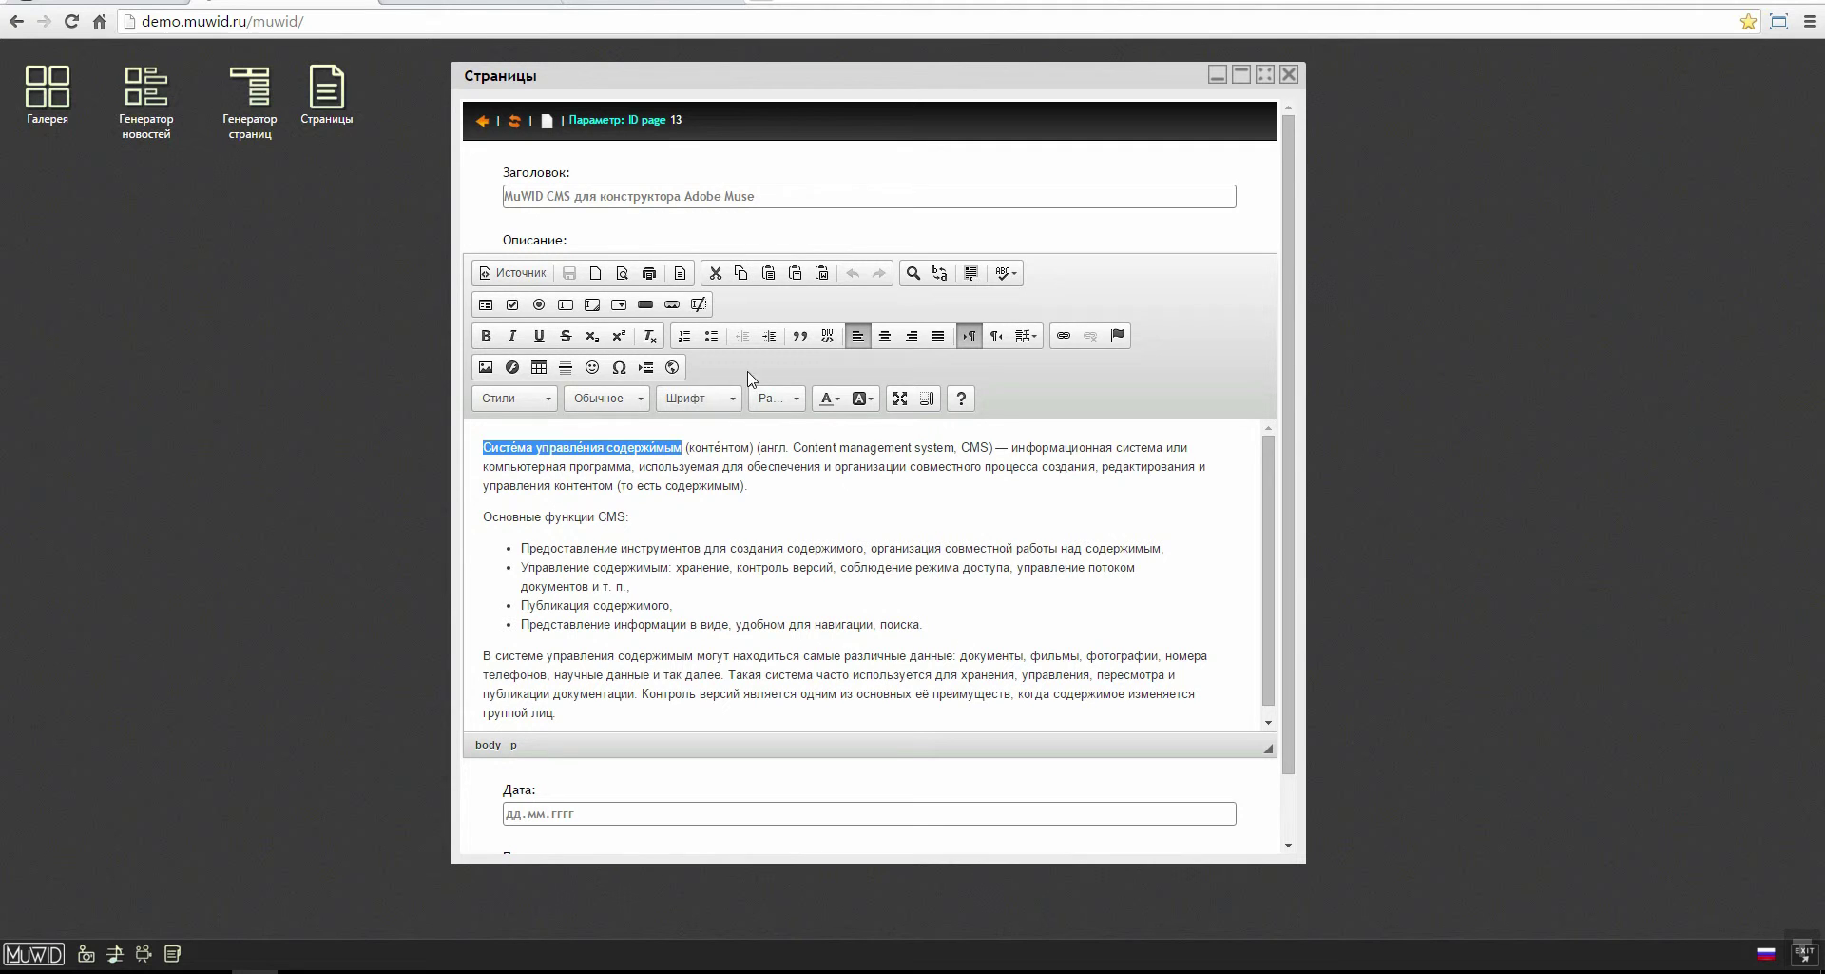
pyautogui.click(827, 398)
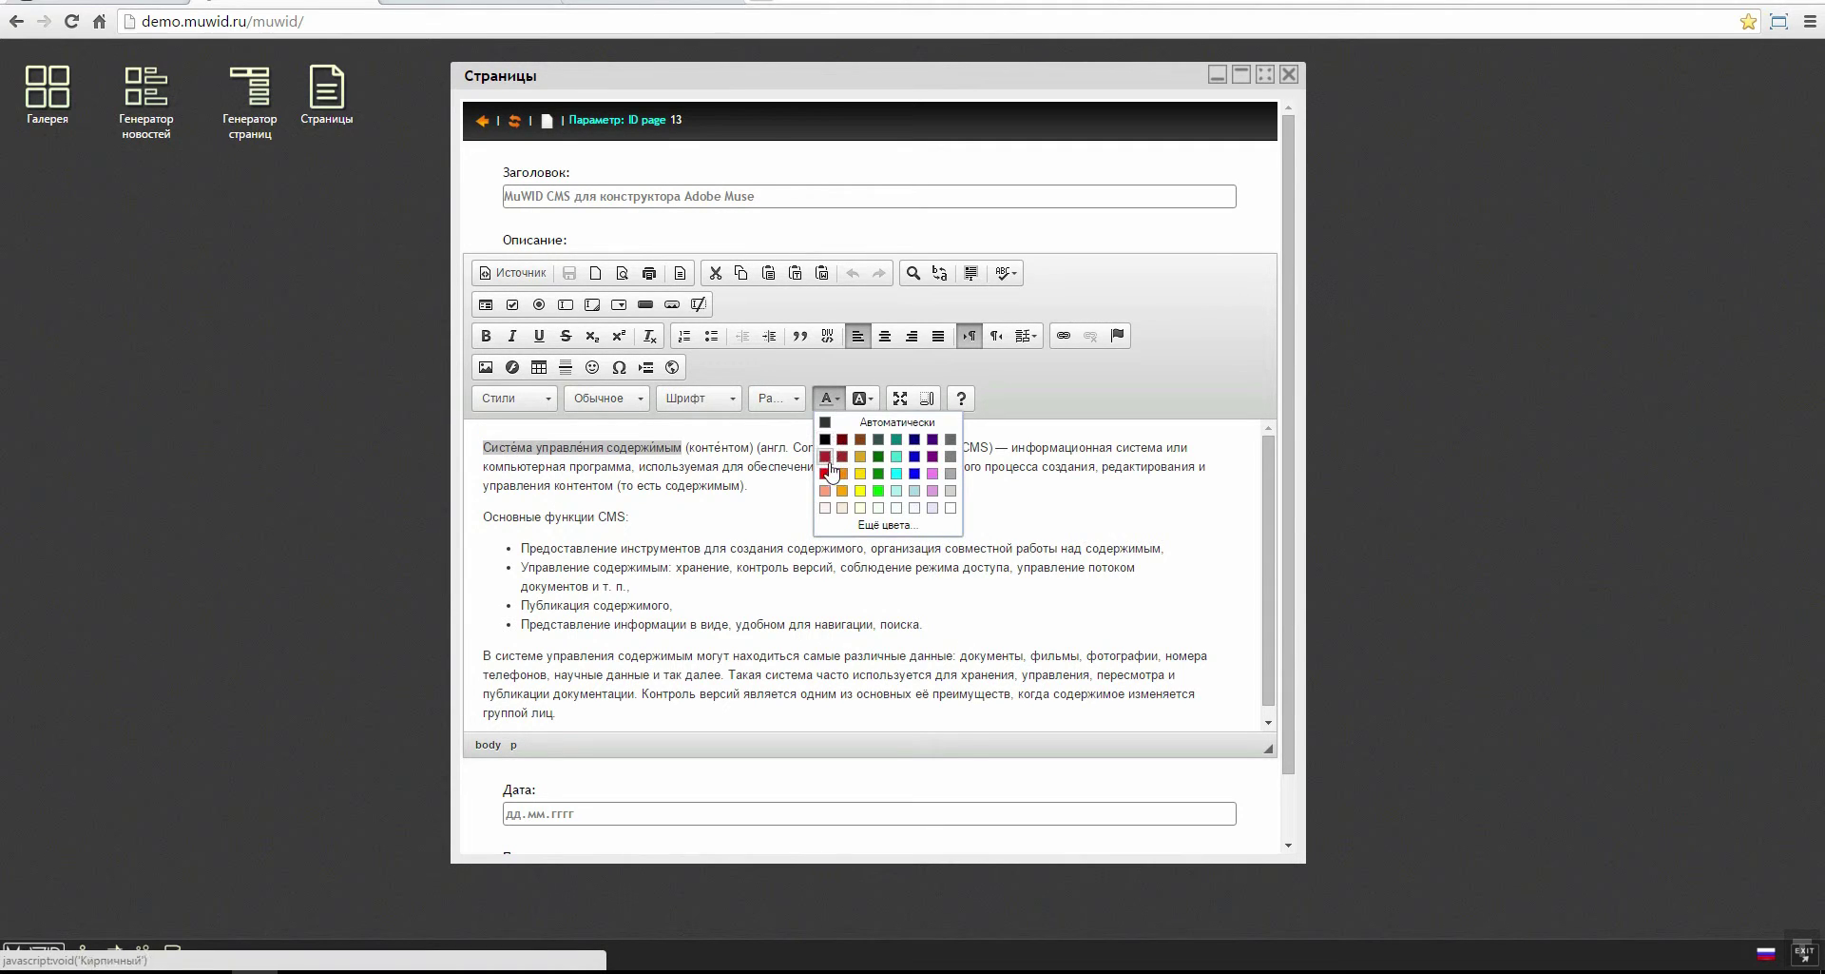
pyautogui.click(825, 456)
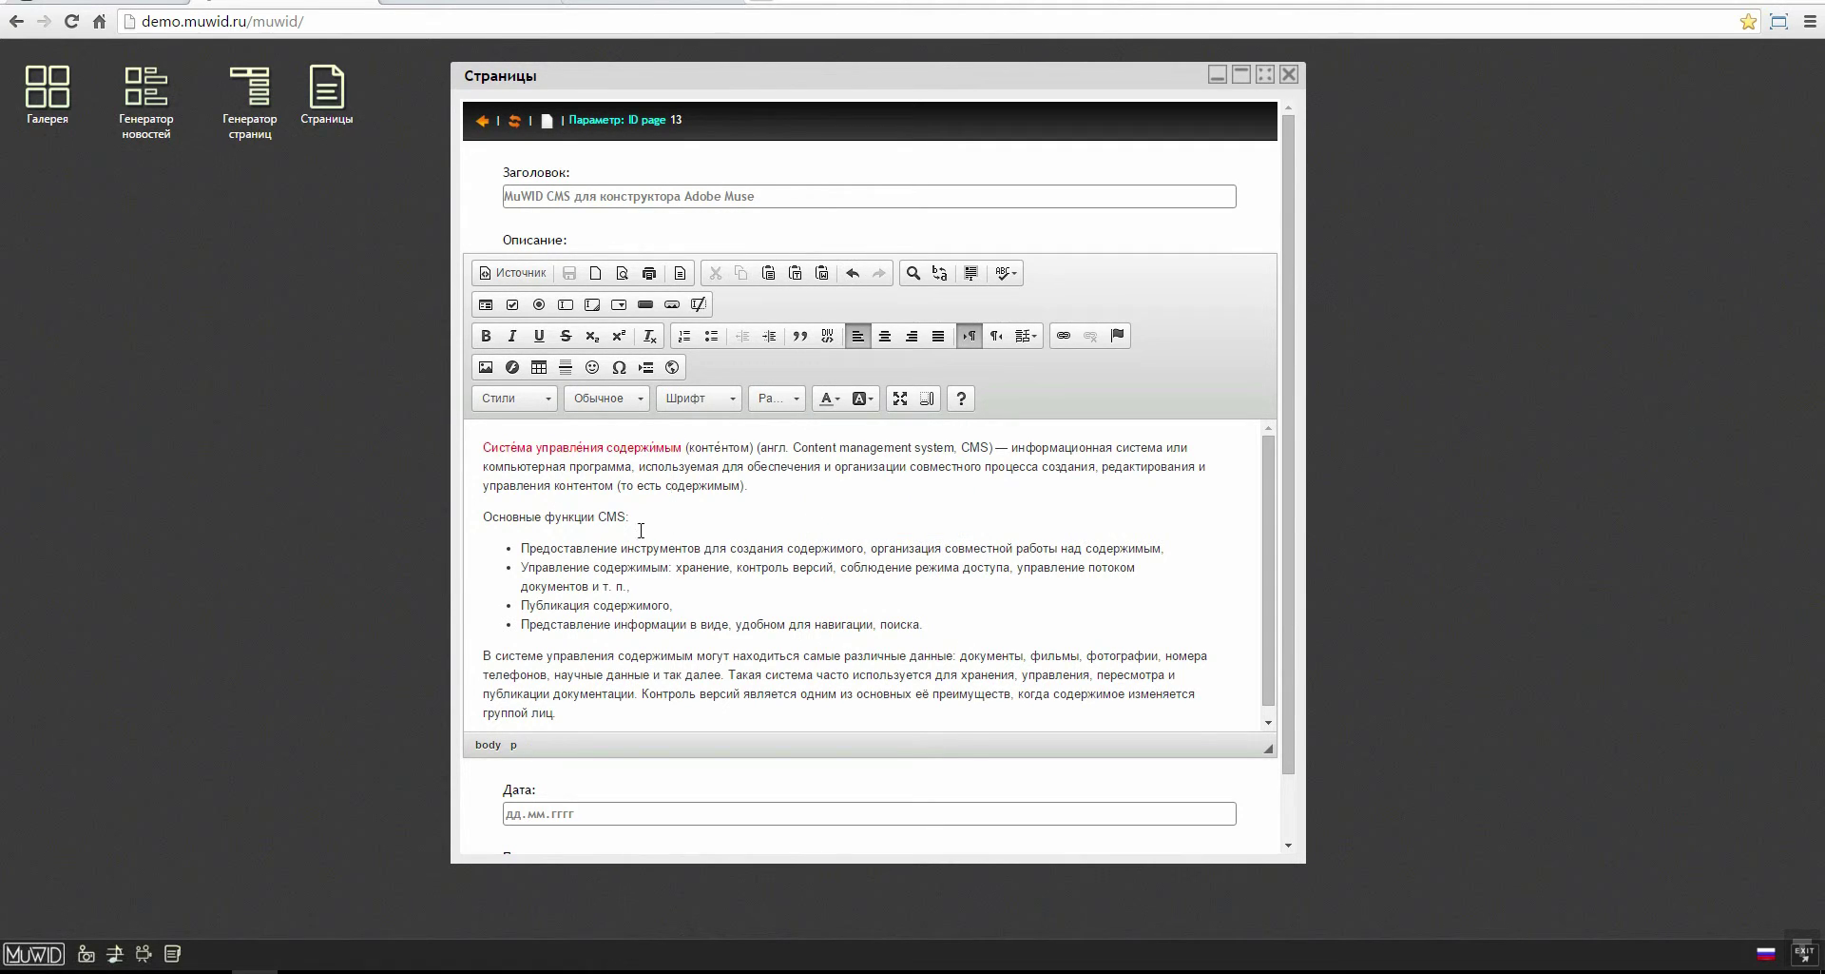
# Step: Add an empty paragraph after the description text and bring up the photo manager
pyautogui.scroll(-1, 589, 691)
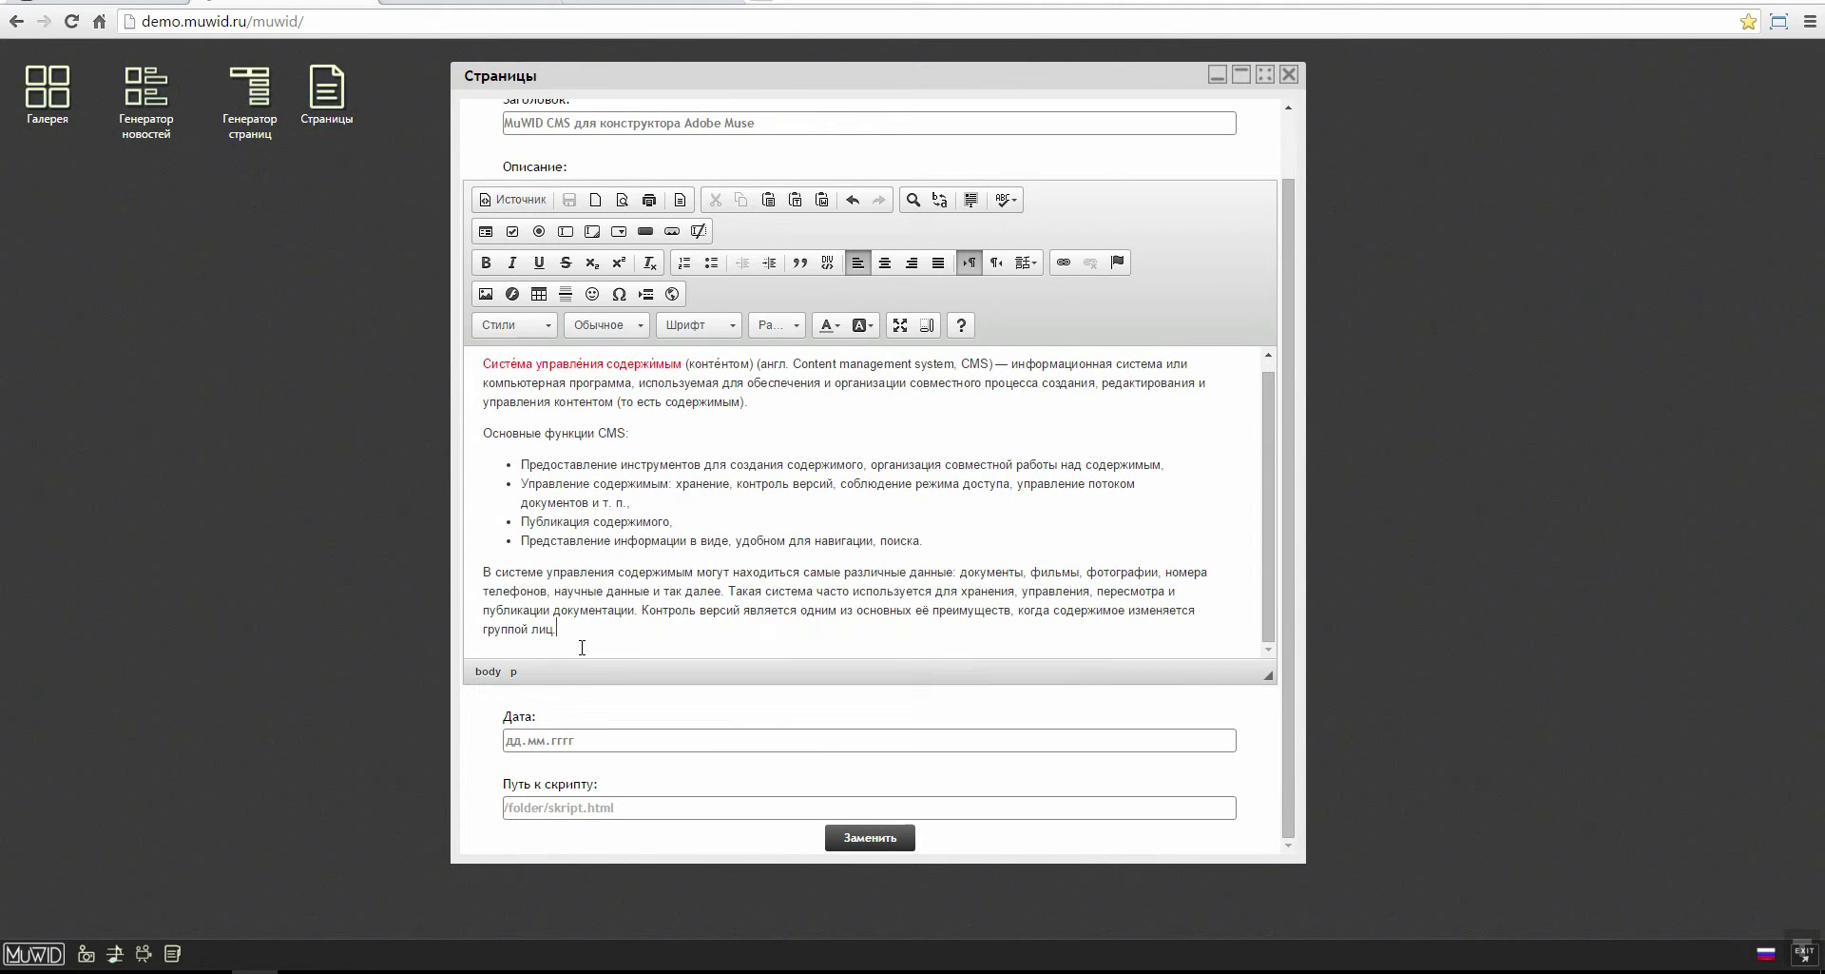
pyautogui.press('Return')
pyautogui.scroll(-1, 599, 643)
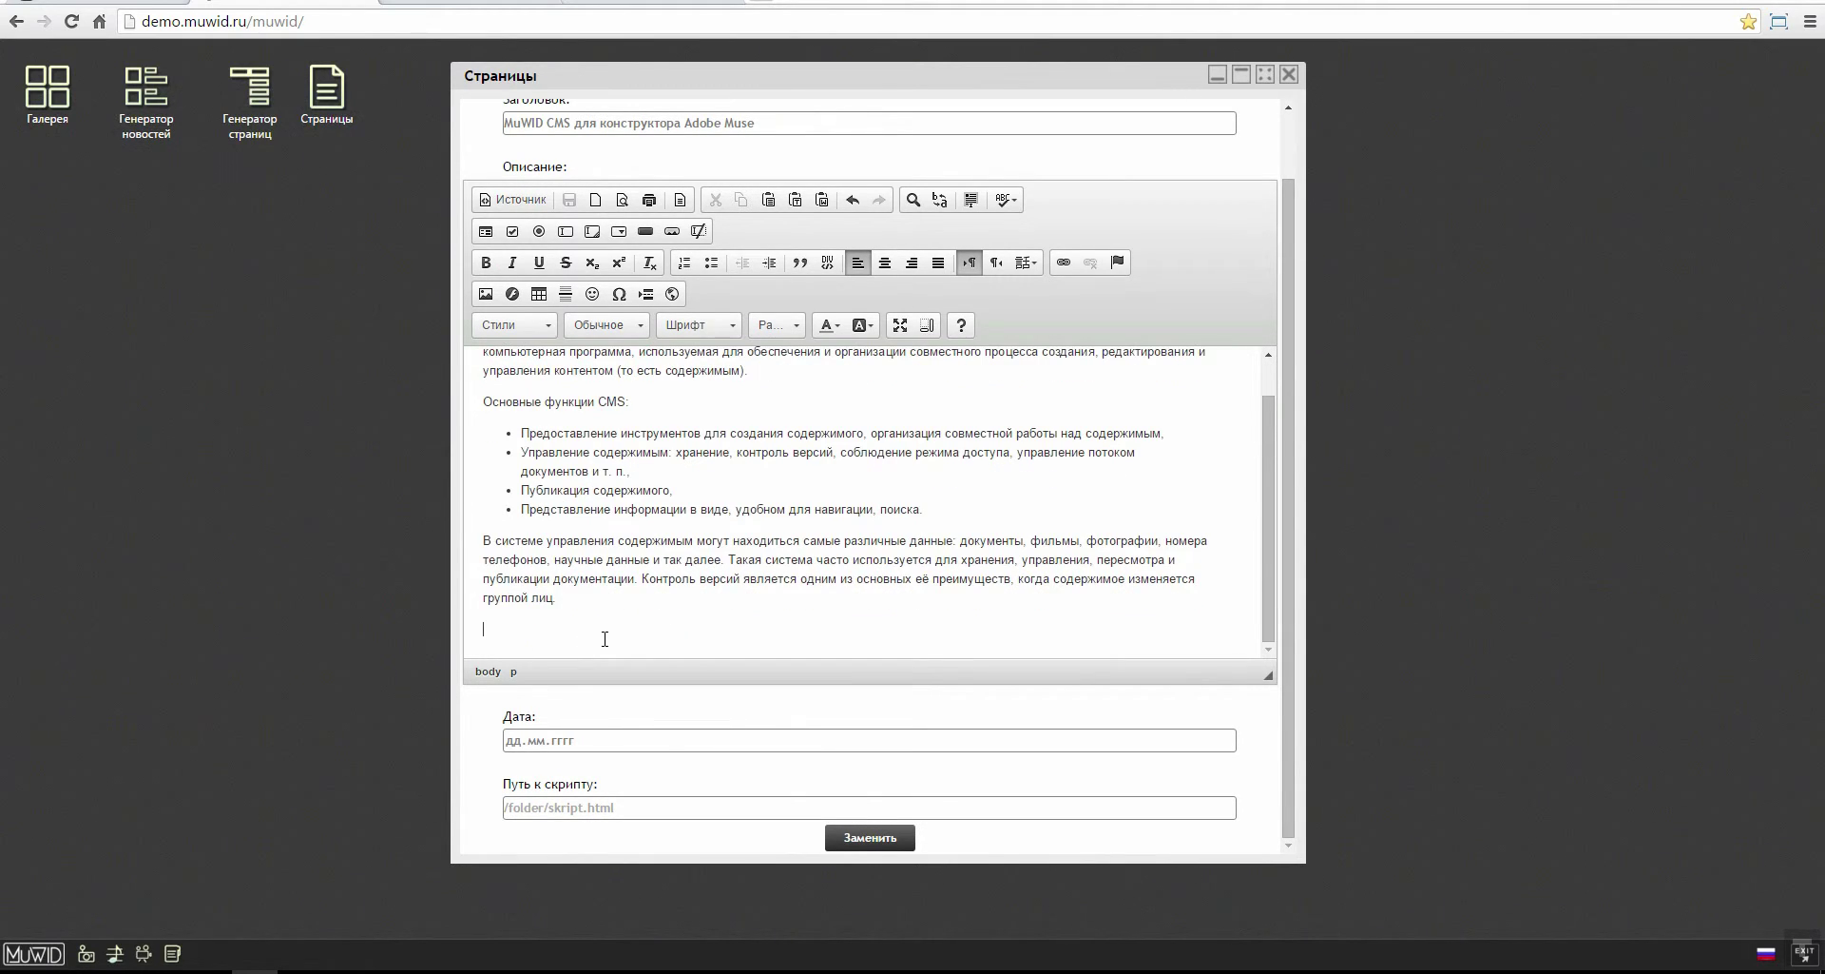
pyautogui.click(88, 956)
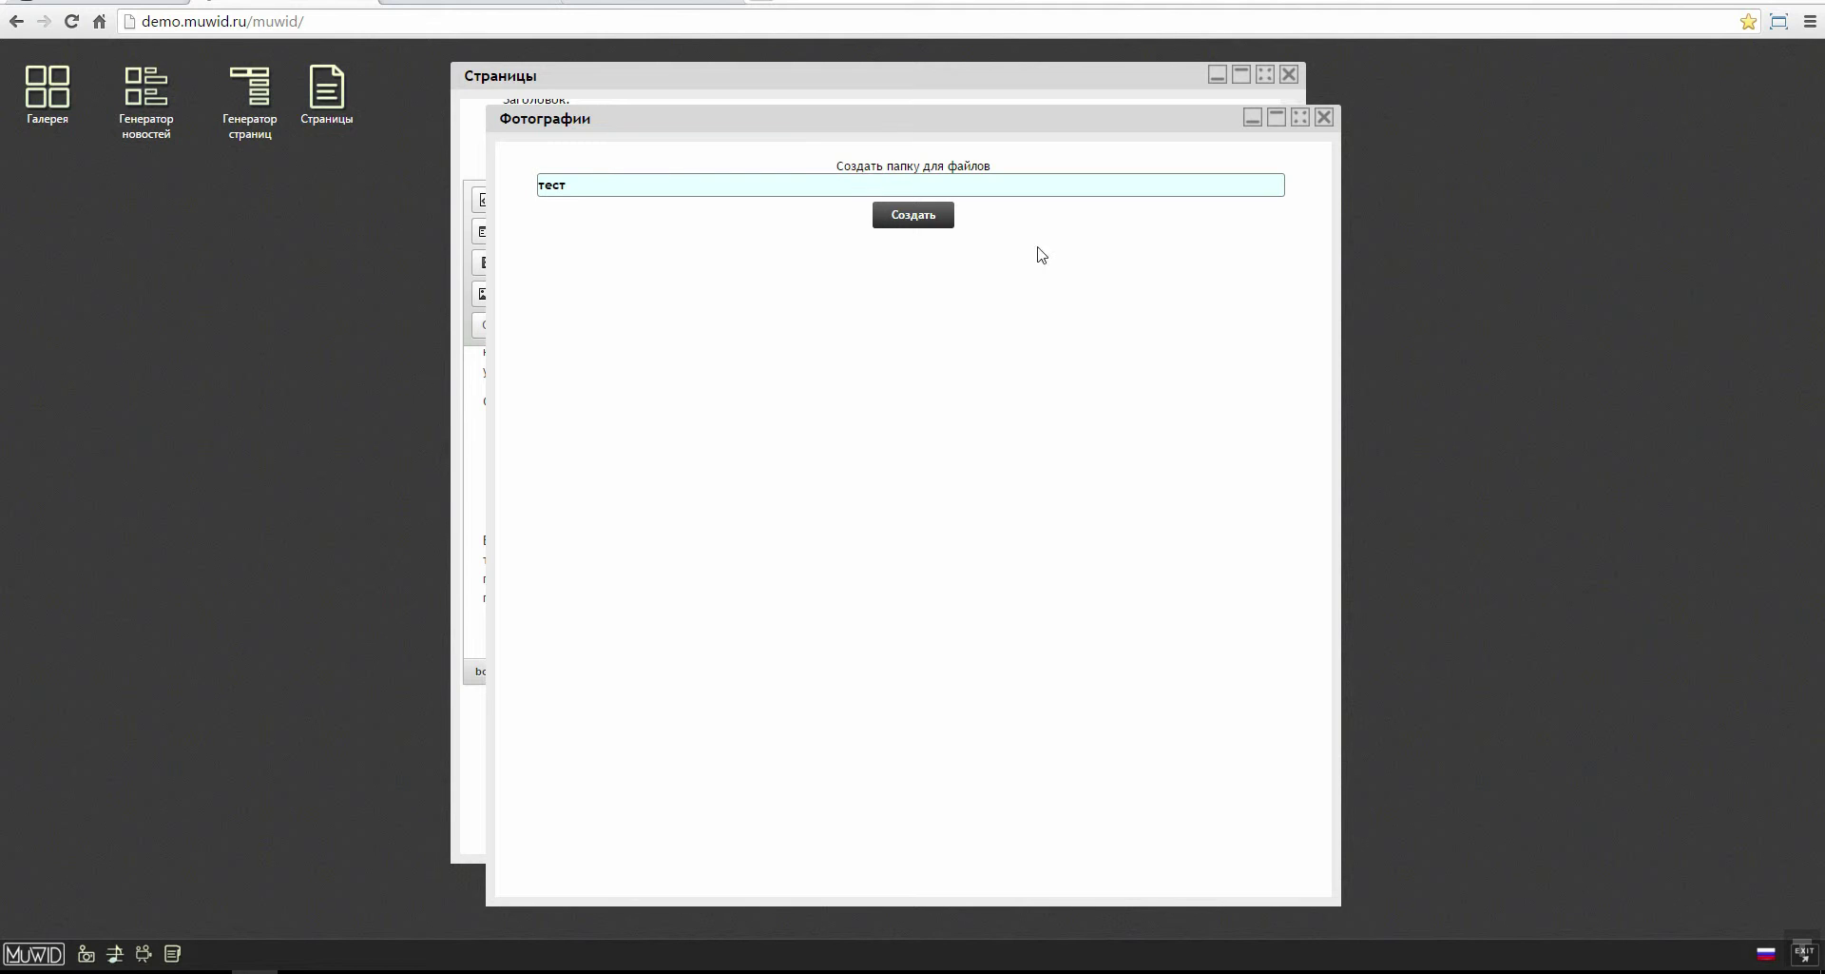
# Step: Make a photo folder named тест, upload иллюстрация№2.jpg into it, and return to its photo list
pyautogui.write('тест')
pyautogui.click(898, 216)
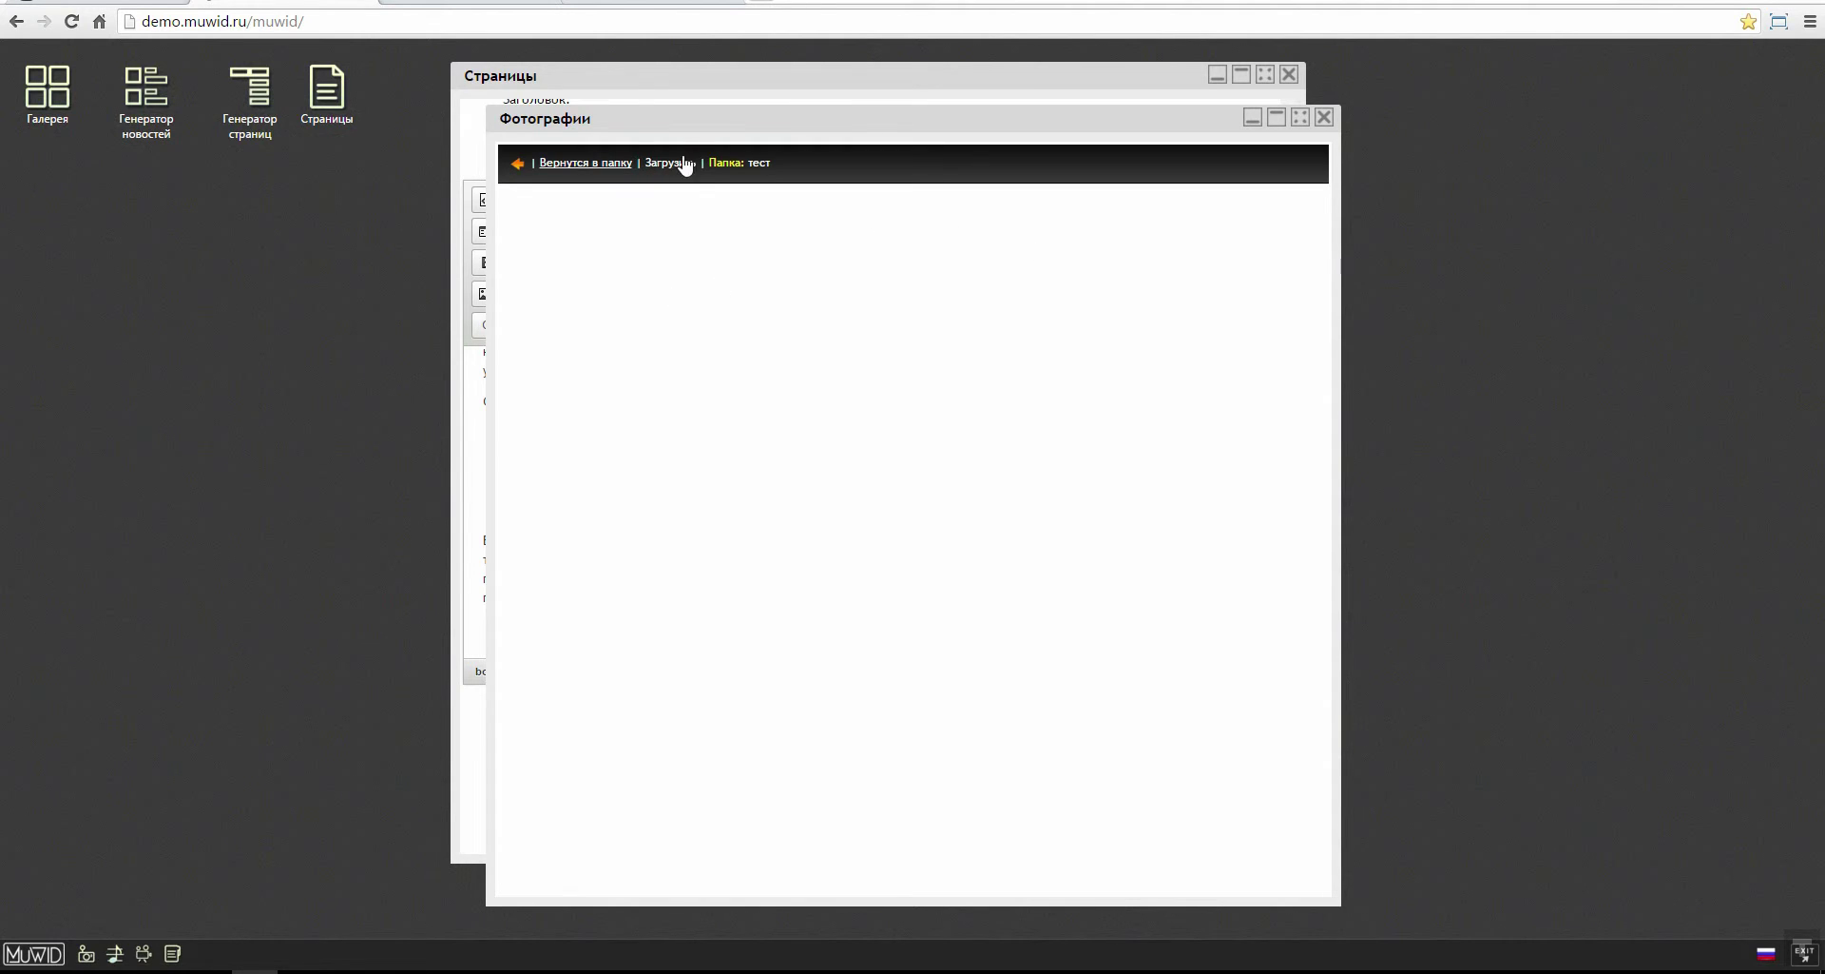
pyautogui.click(685, 166)
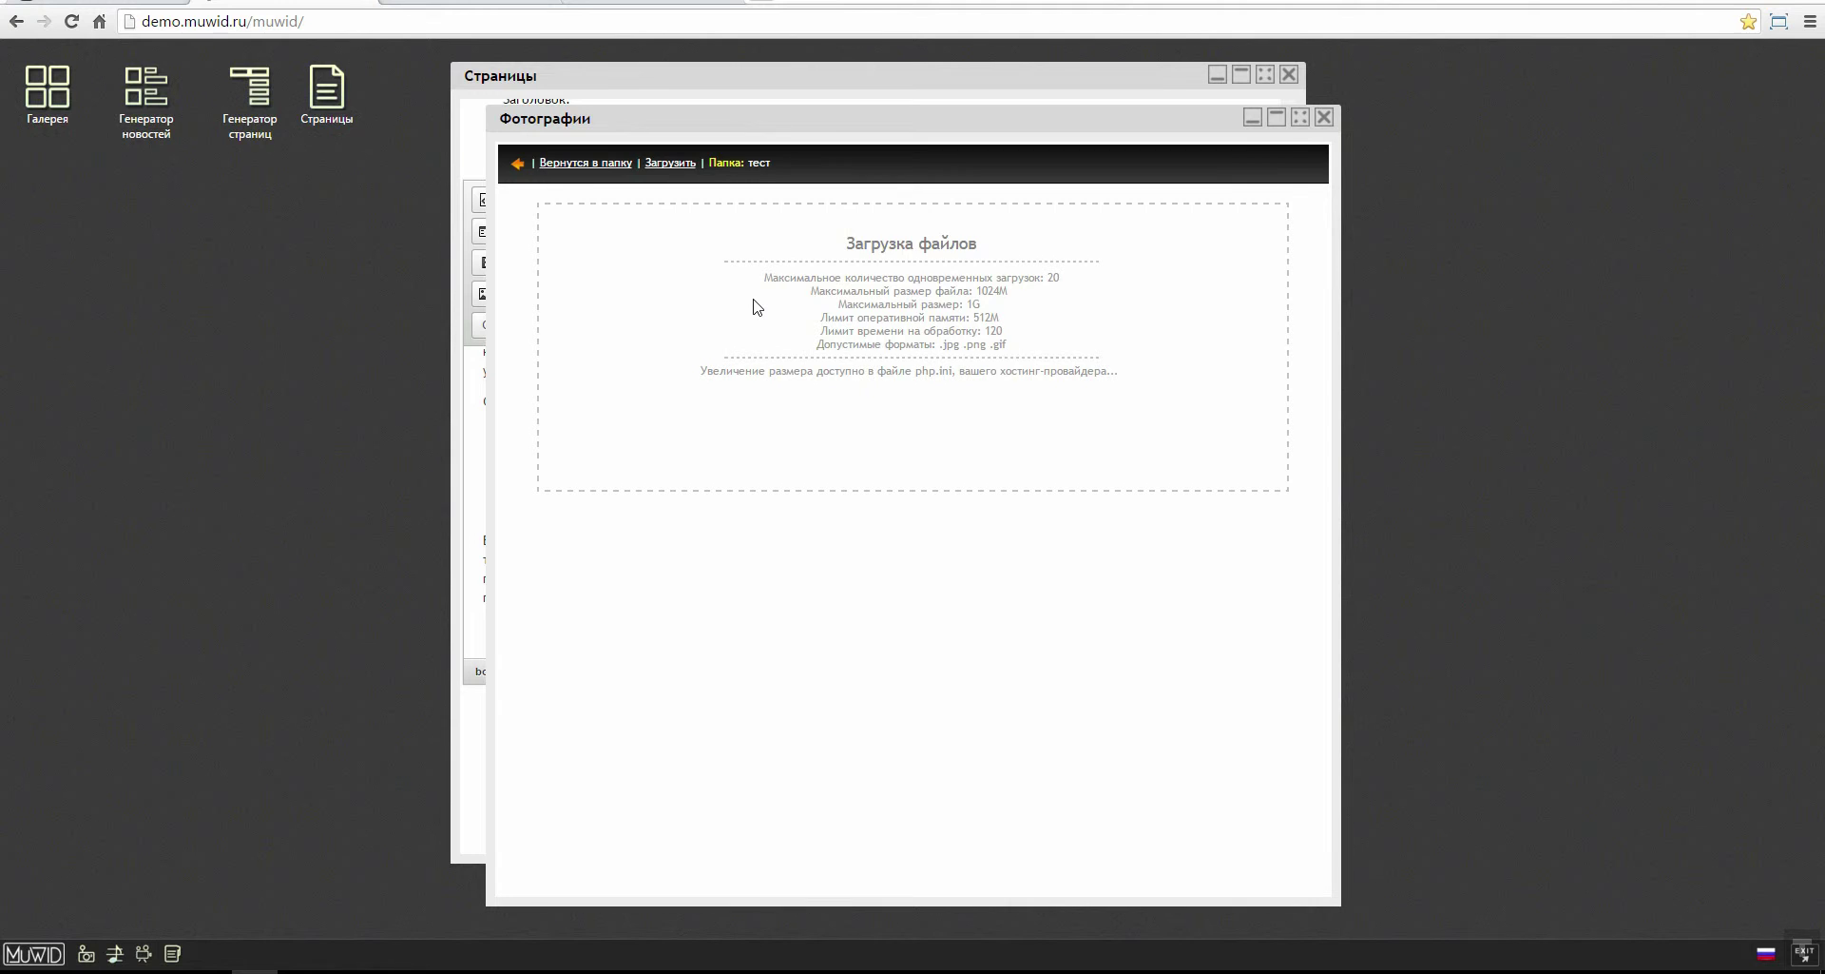
pyautogui.click(757, 306)
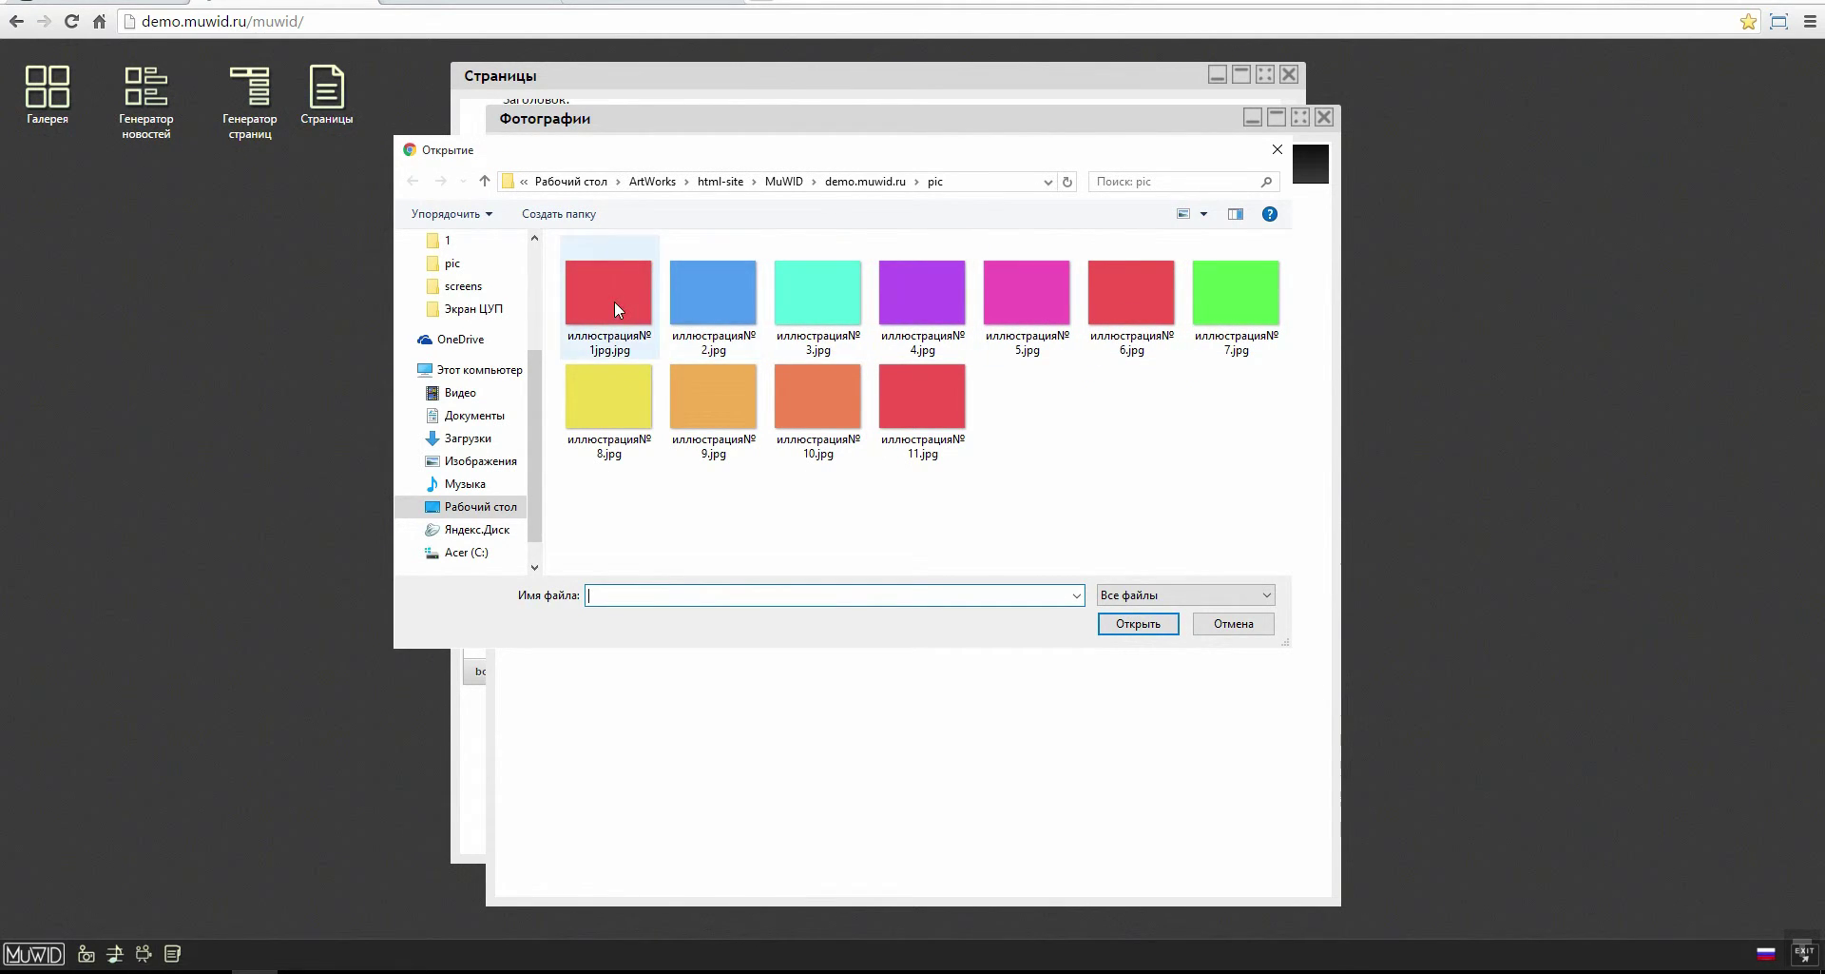
pyautogui.click(692, 300)
pyautogui.click(1128, 626)
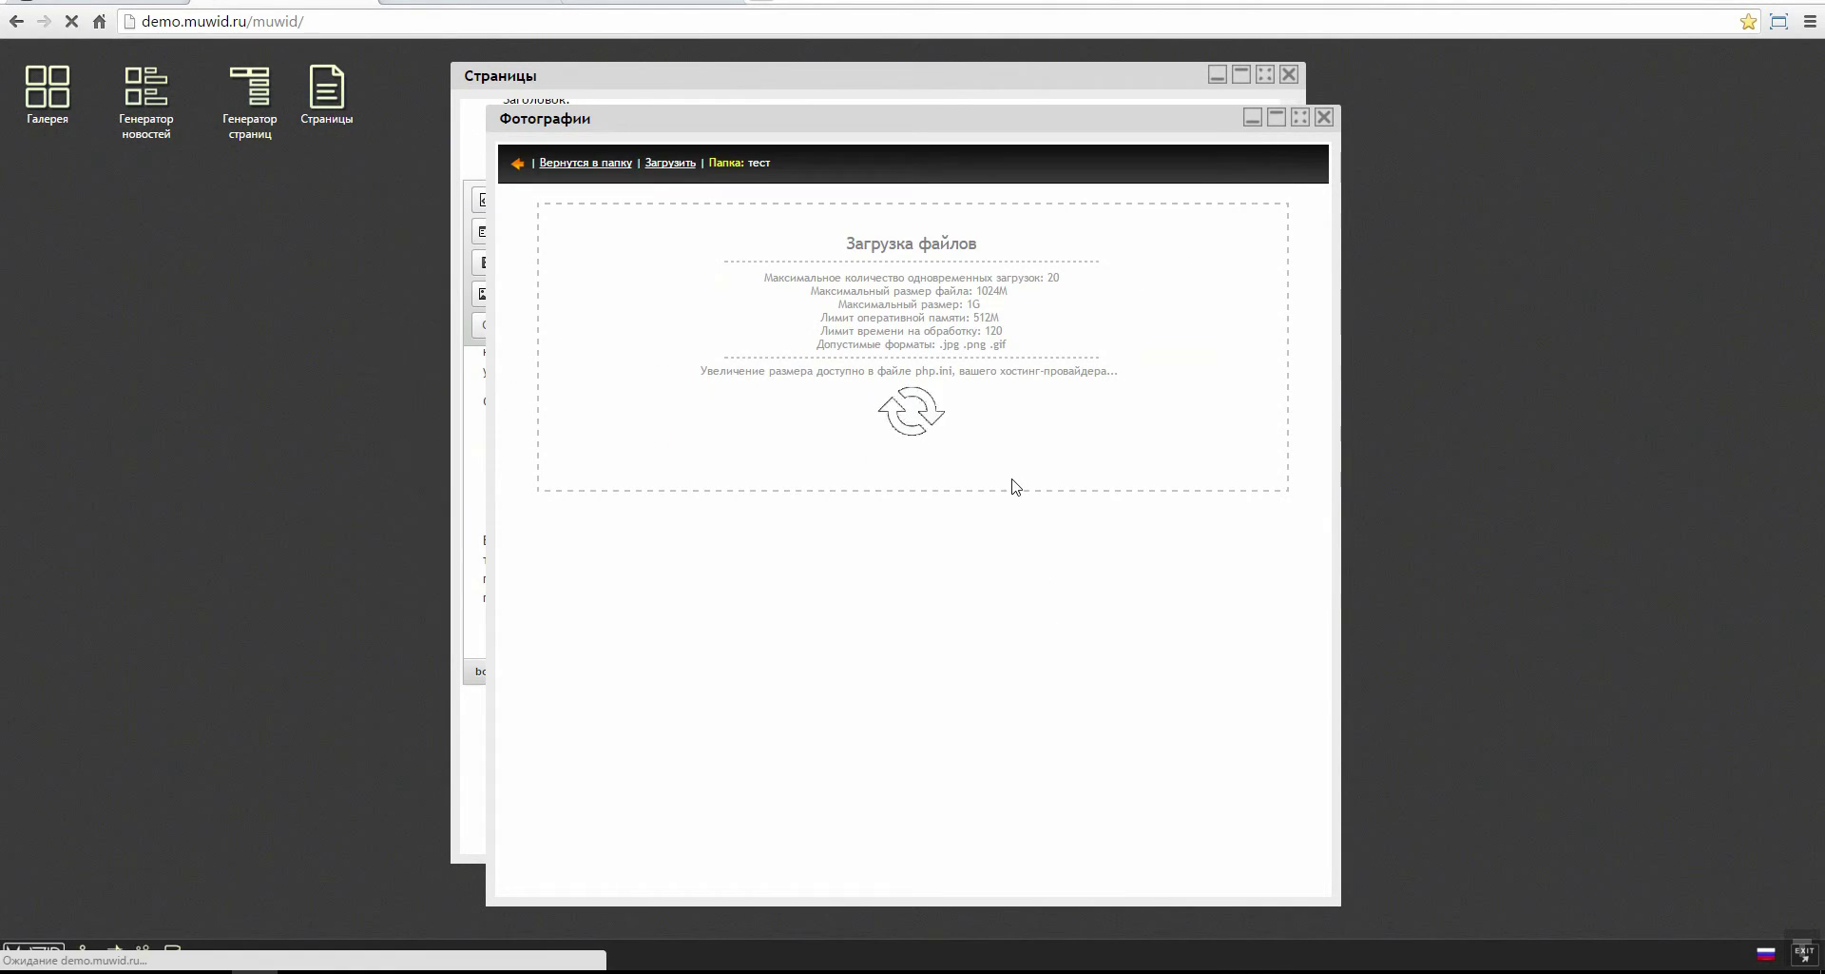
pyautogui.click(570, 164)
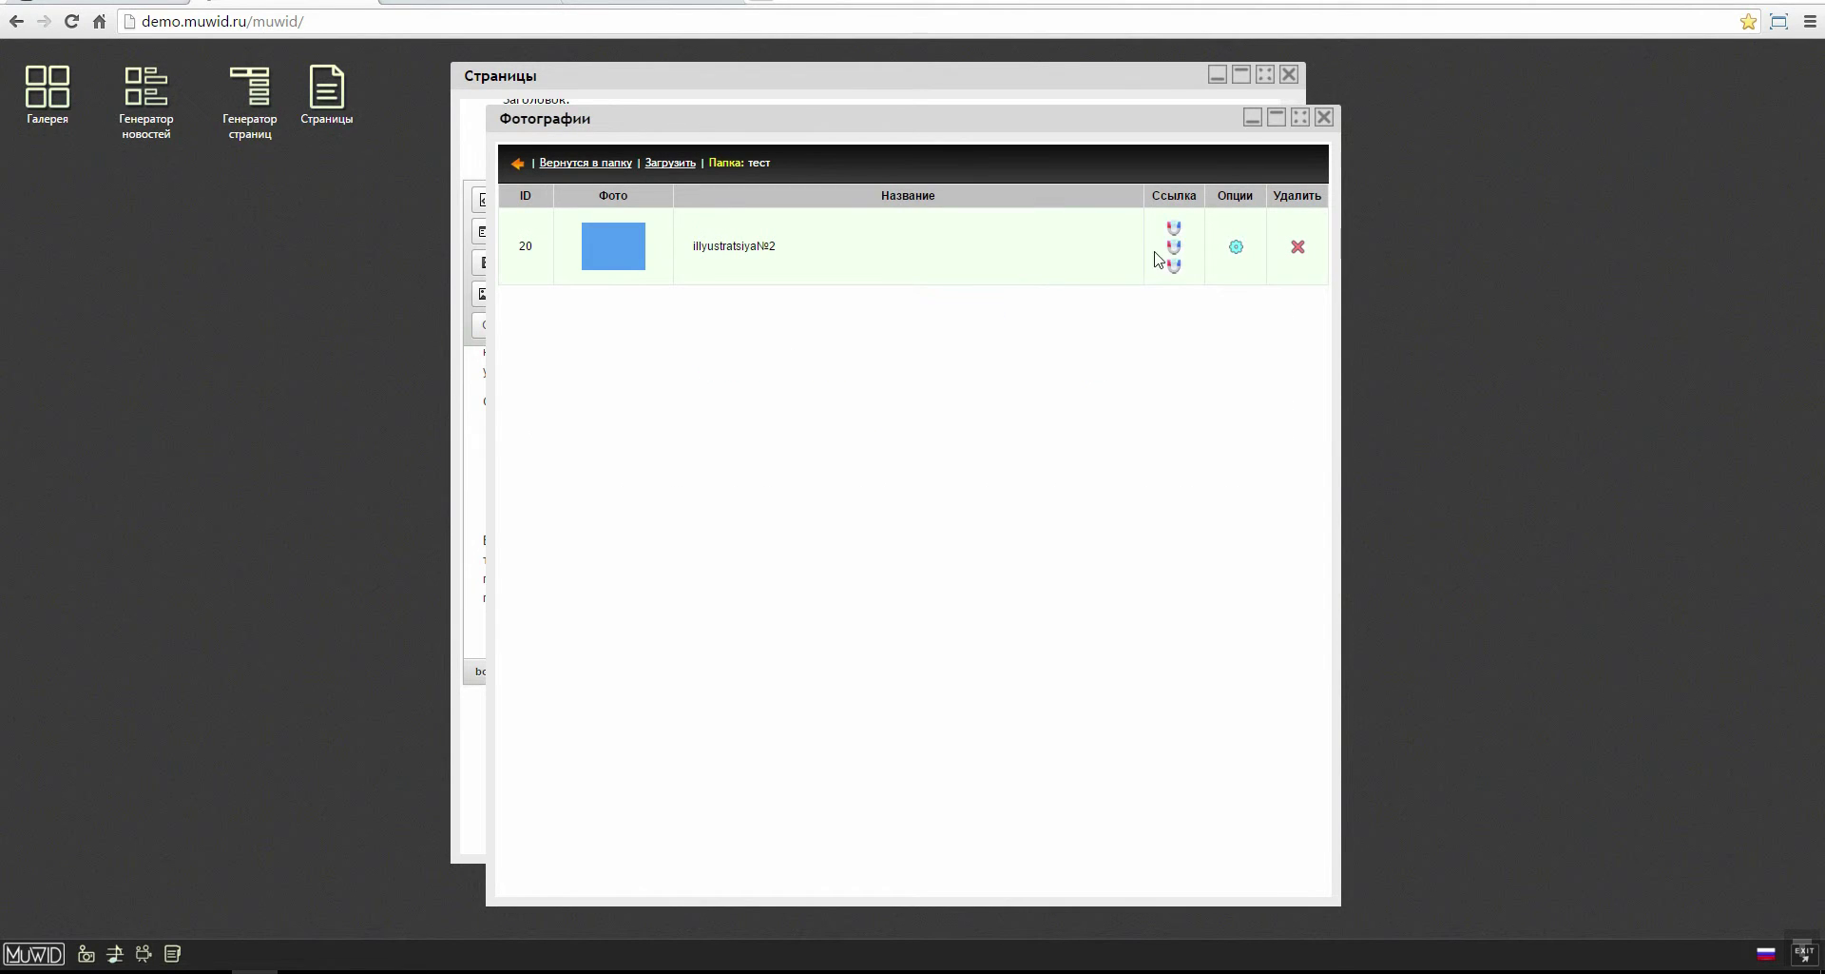
# Step: Copy the uploaded image's link and bring the page editor back to the front
pyautogui.click(1174, 247)
pyautogui.moveTo(875, 122); pyautogui.dragTo(1278, 149)
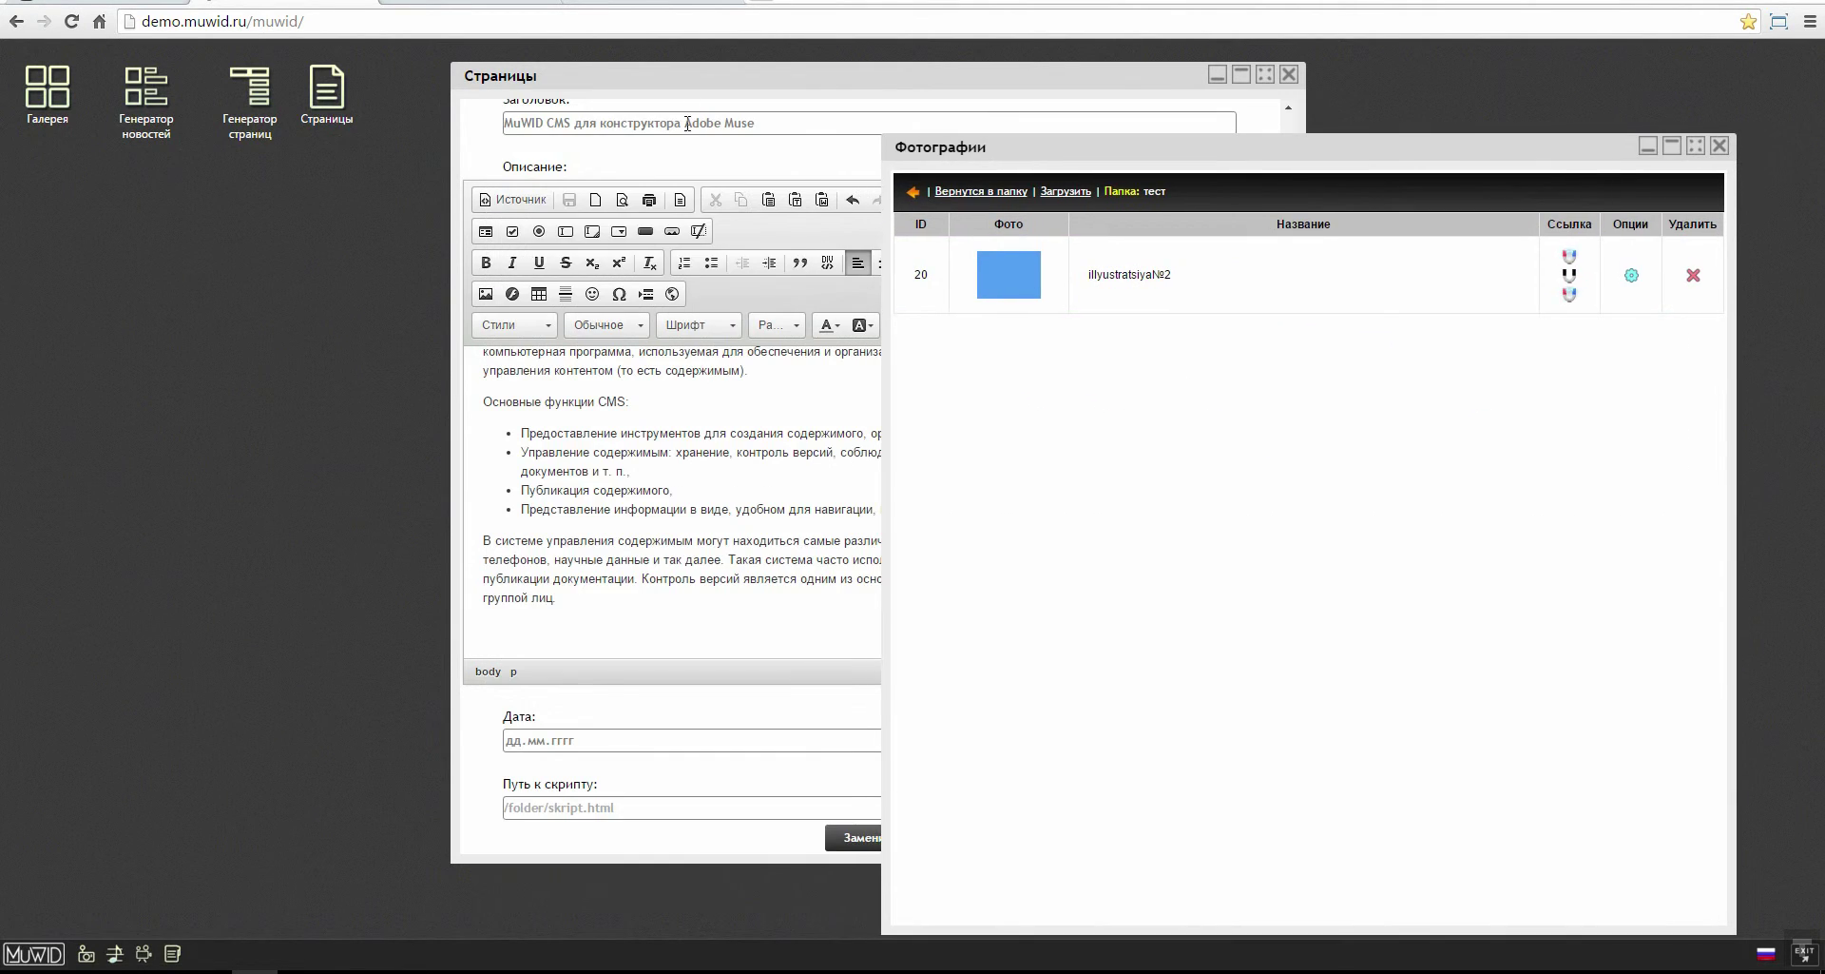
pyautogui.click(694, 95)
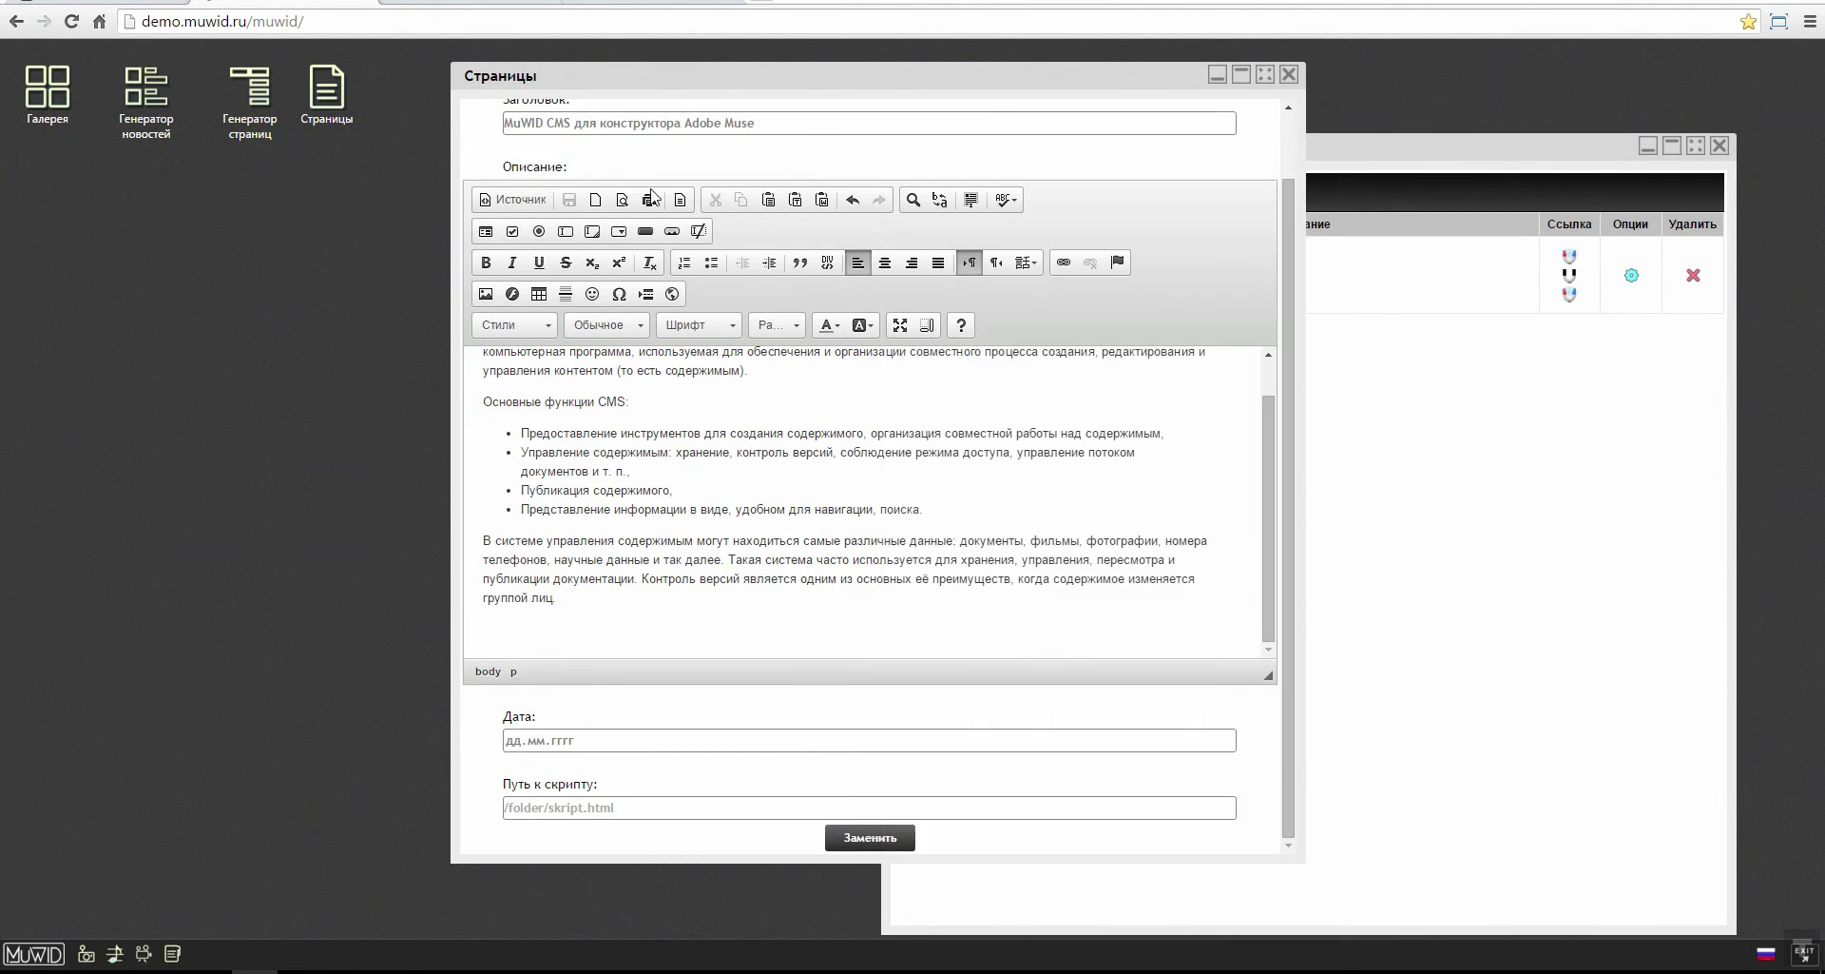
# Step: Set up an image from the pasted /muwid/download/ link with width 800 and height 350
pyautogui.click(485, 294)
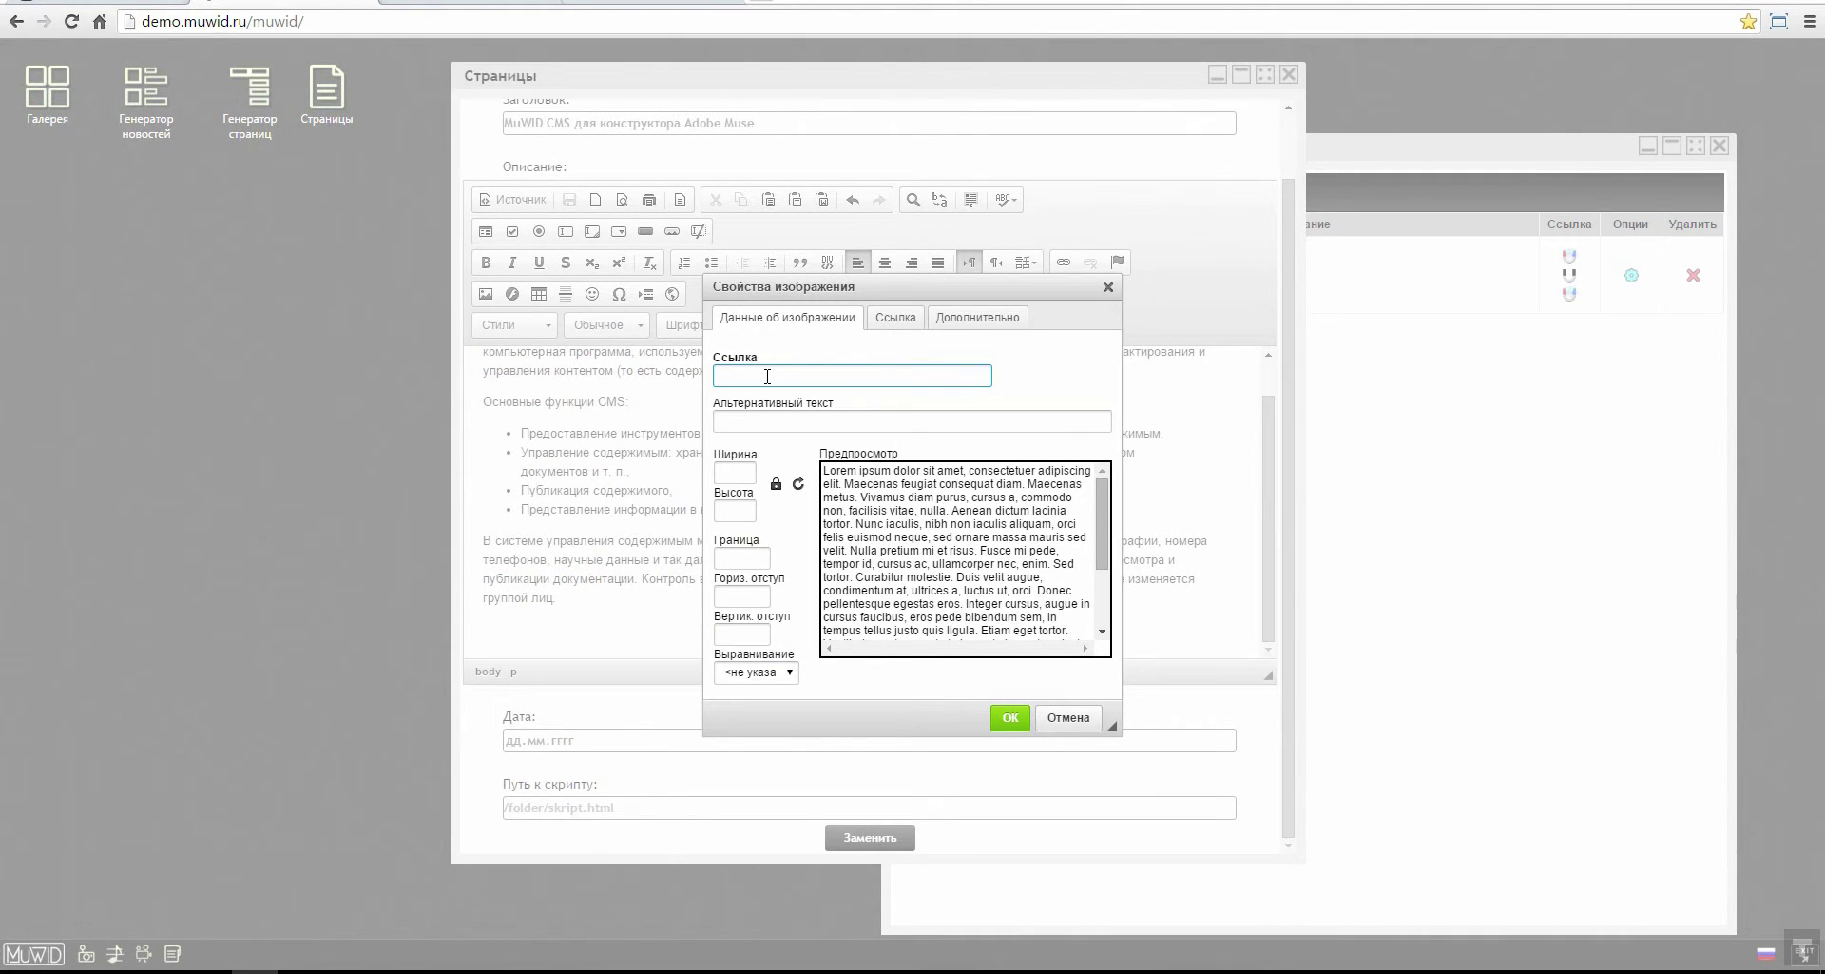
pyautogui.write('/muwid/download/03illyustratsiya№2file950.jpg')
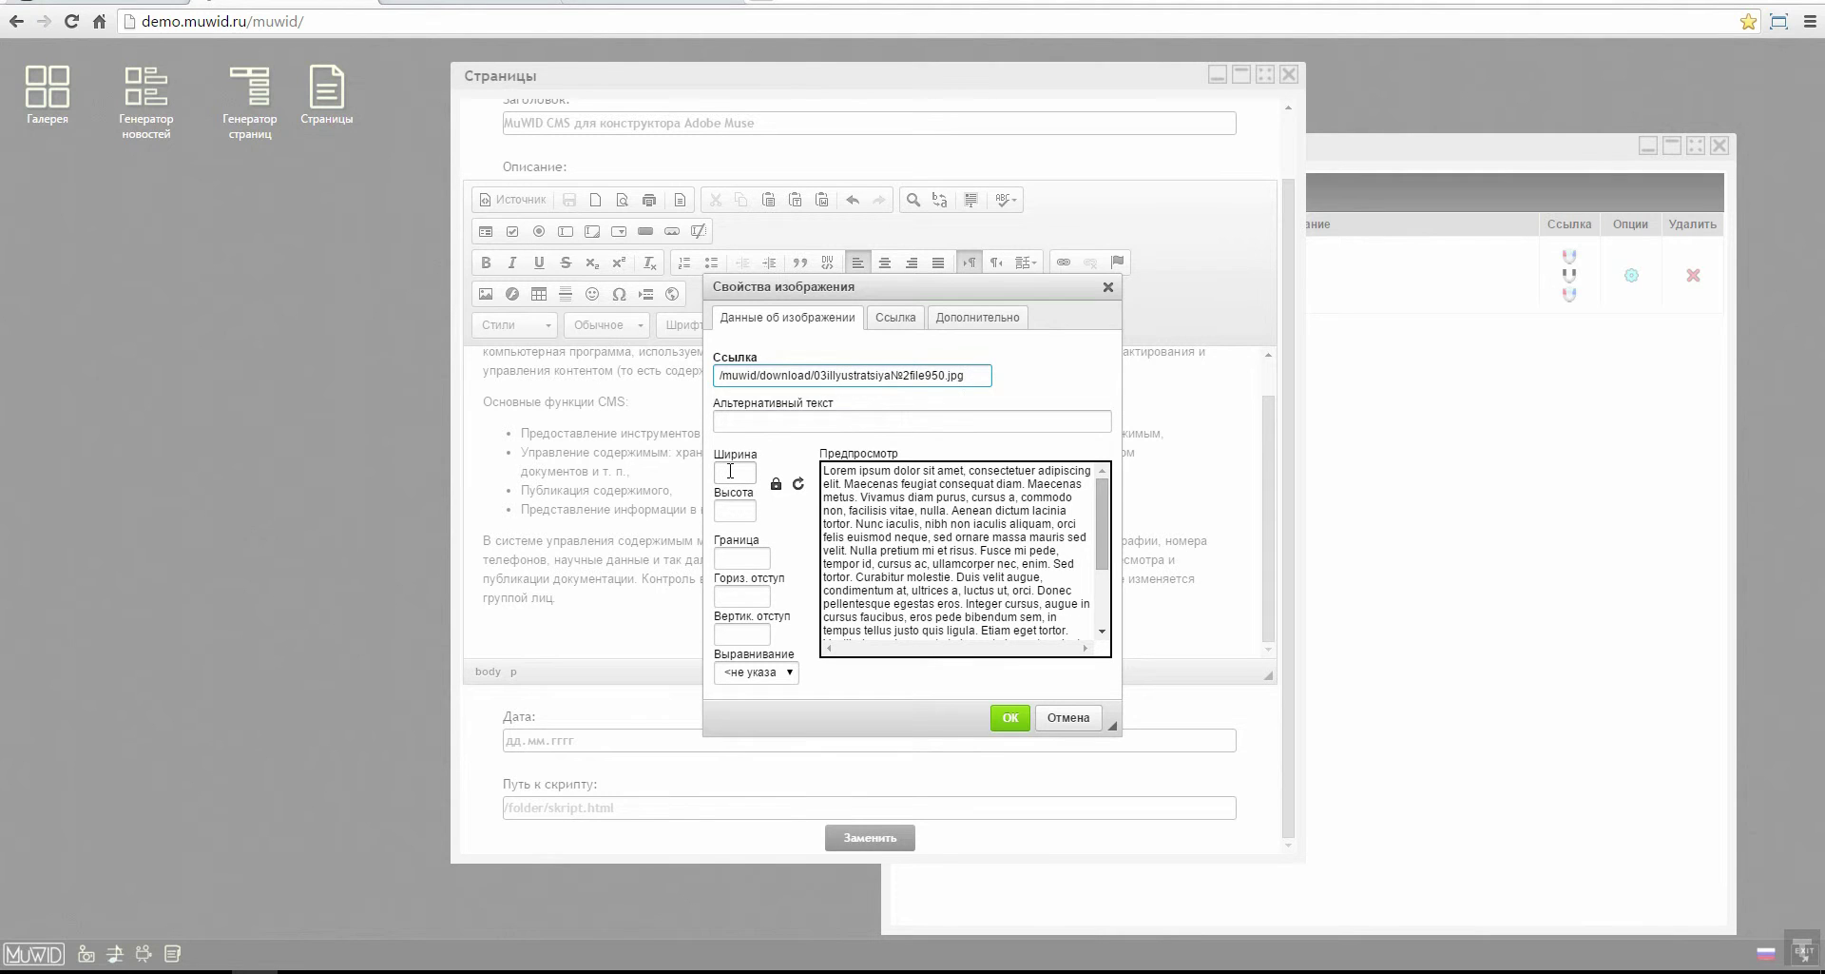
pyautogui.click(730, 471)
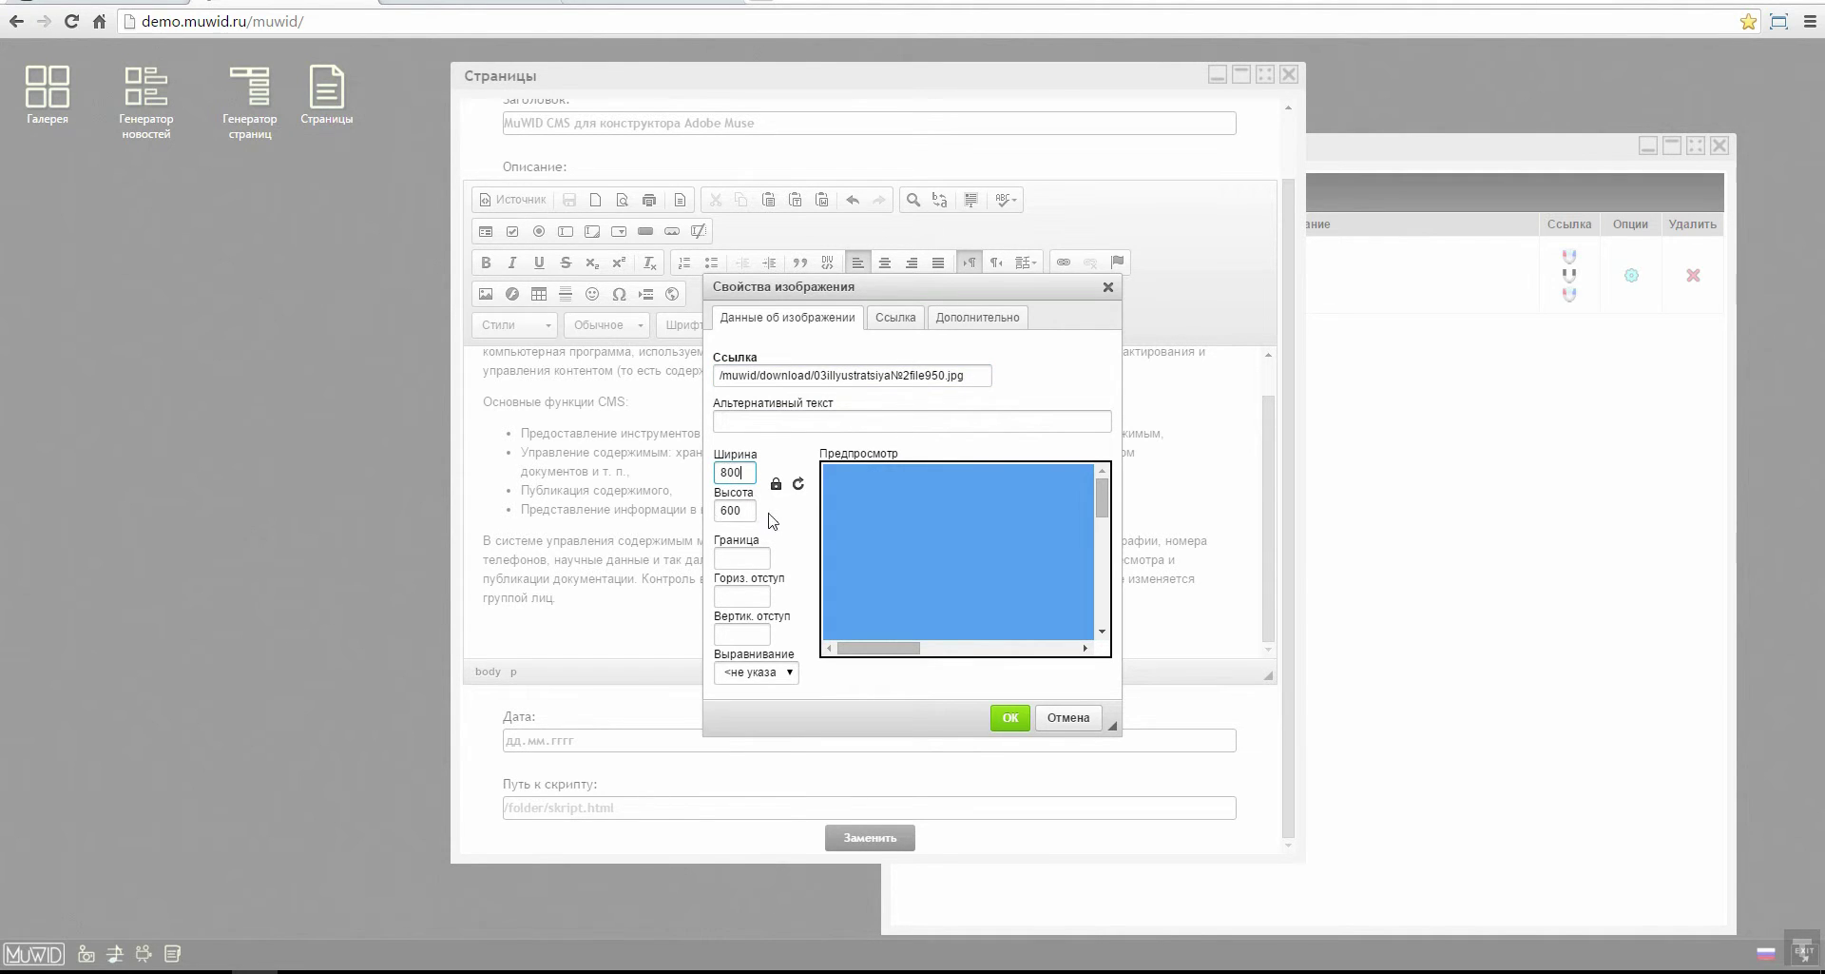
pyautogui.press('Tab')
pyautogui.write('2')
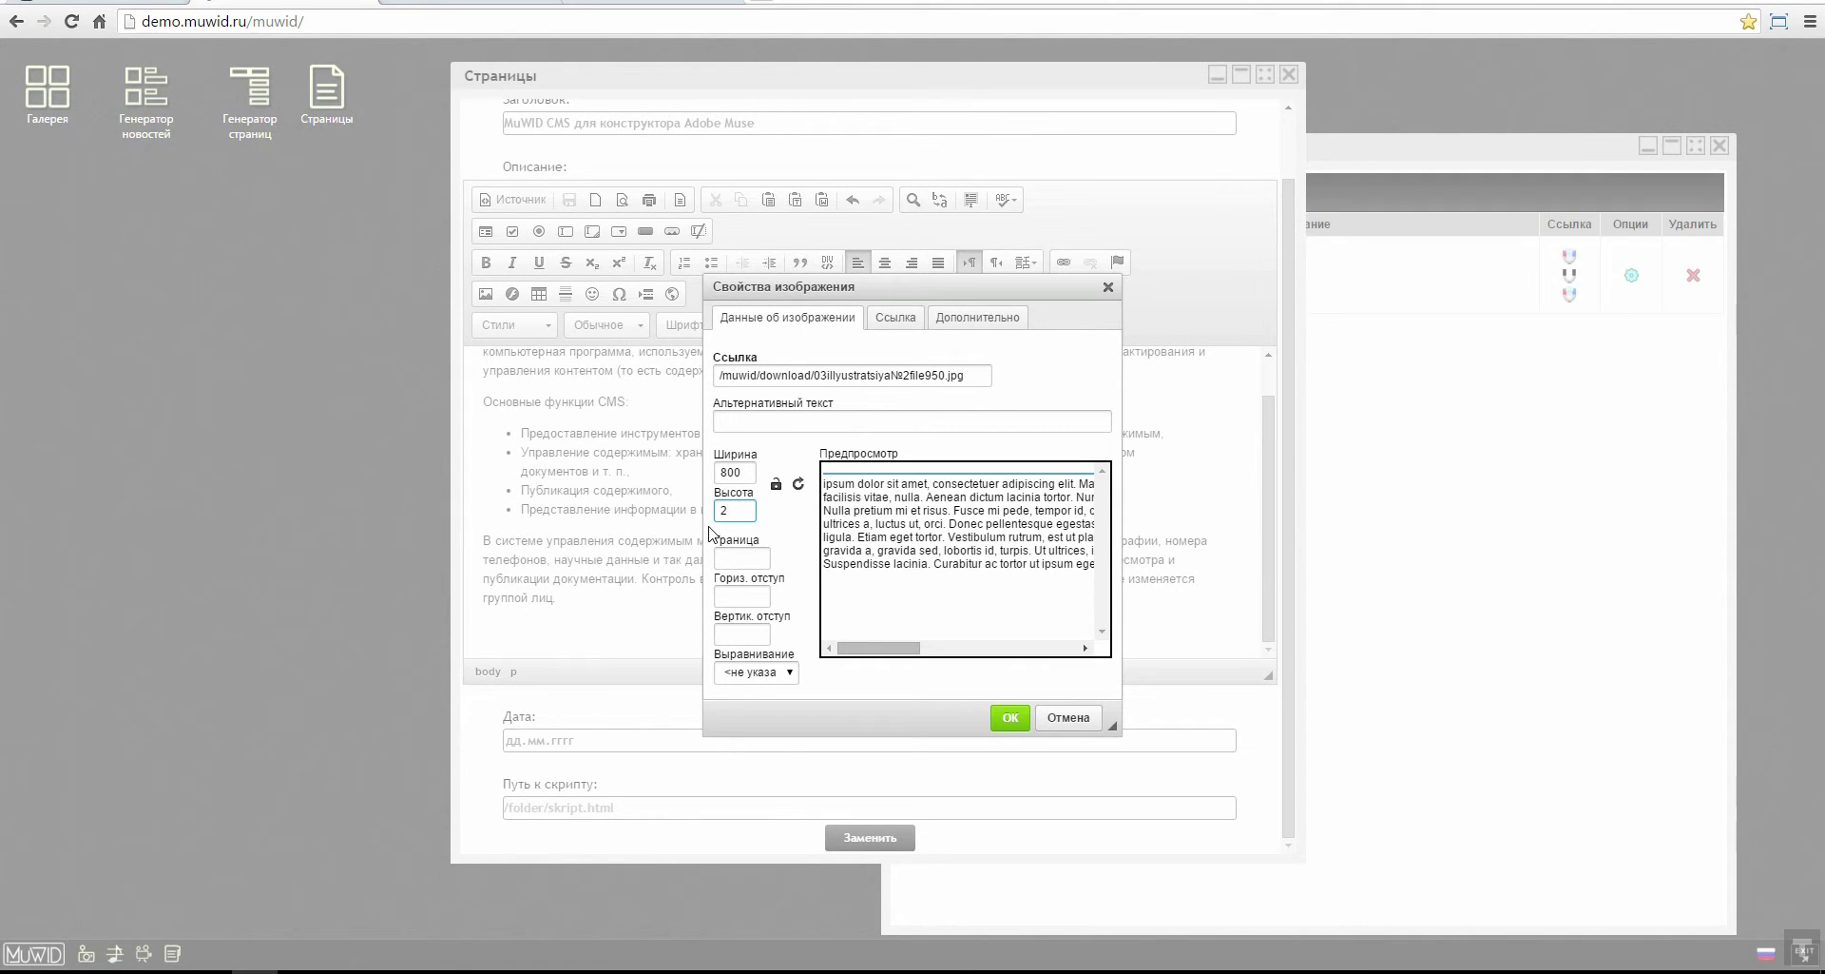
pyautogui.press('BackSpace')
pyautogui.write('35')
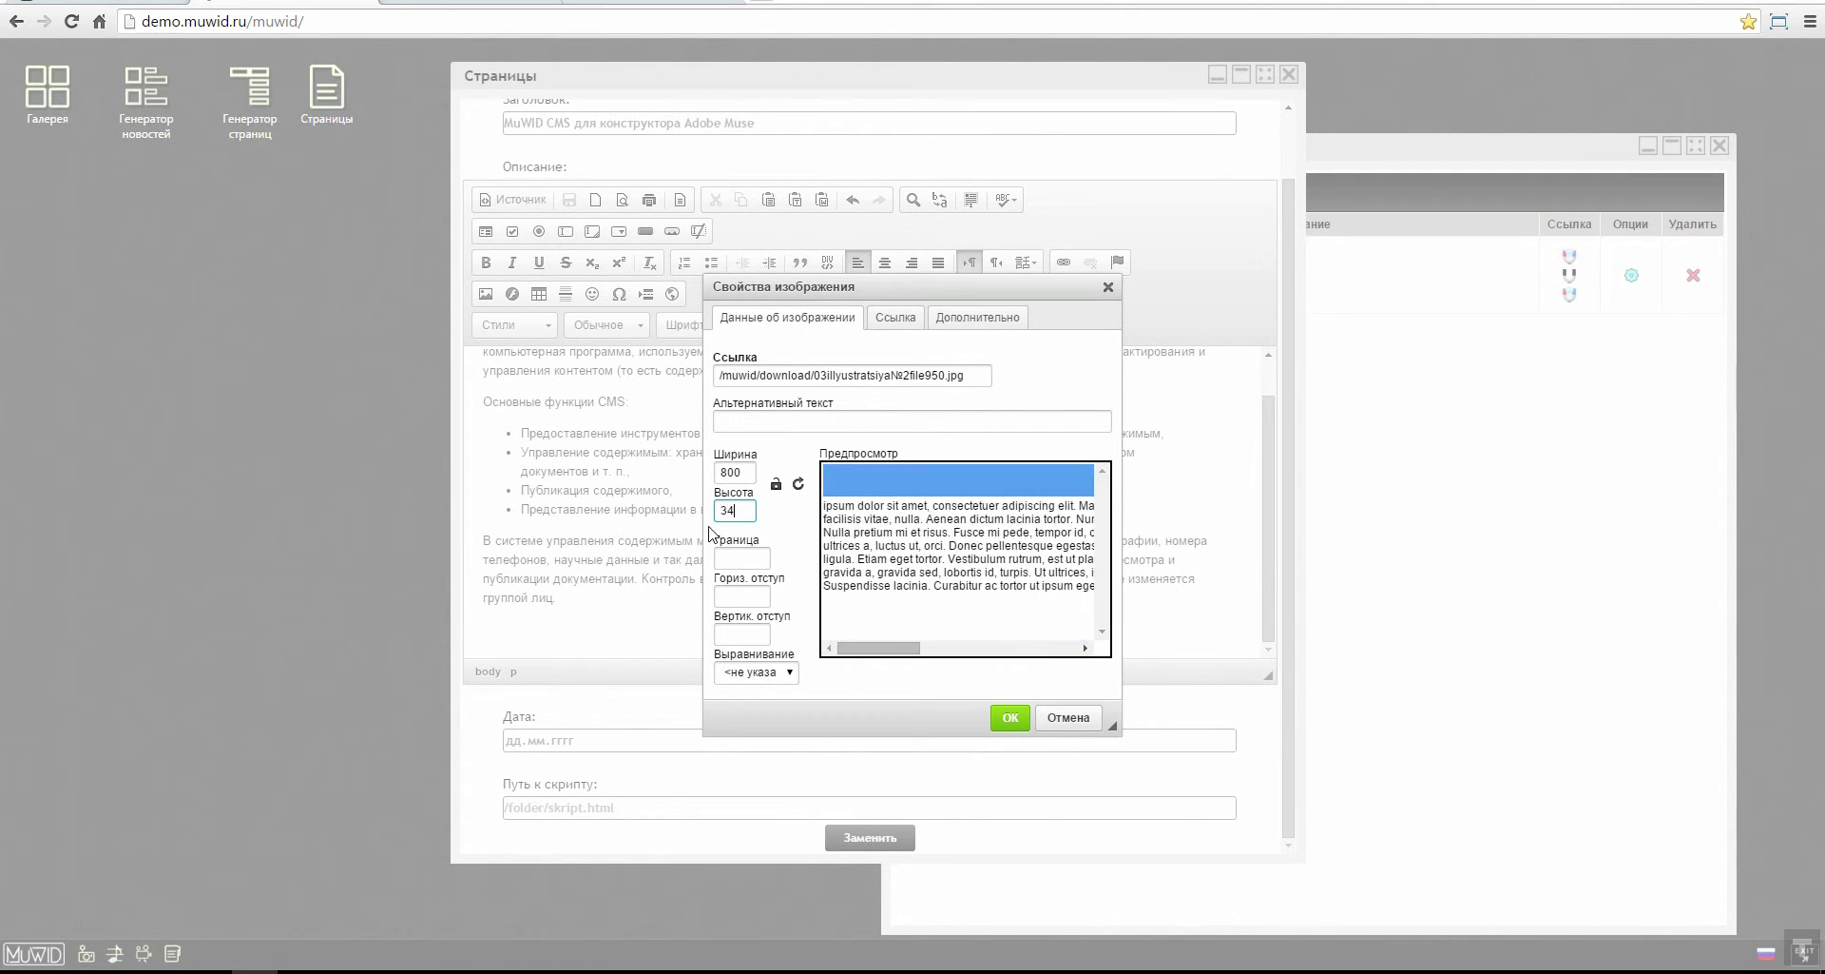
pyautogui.write('0')
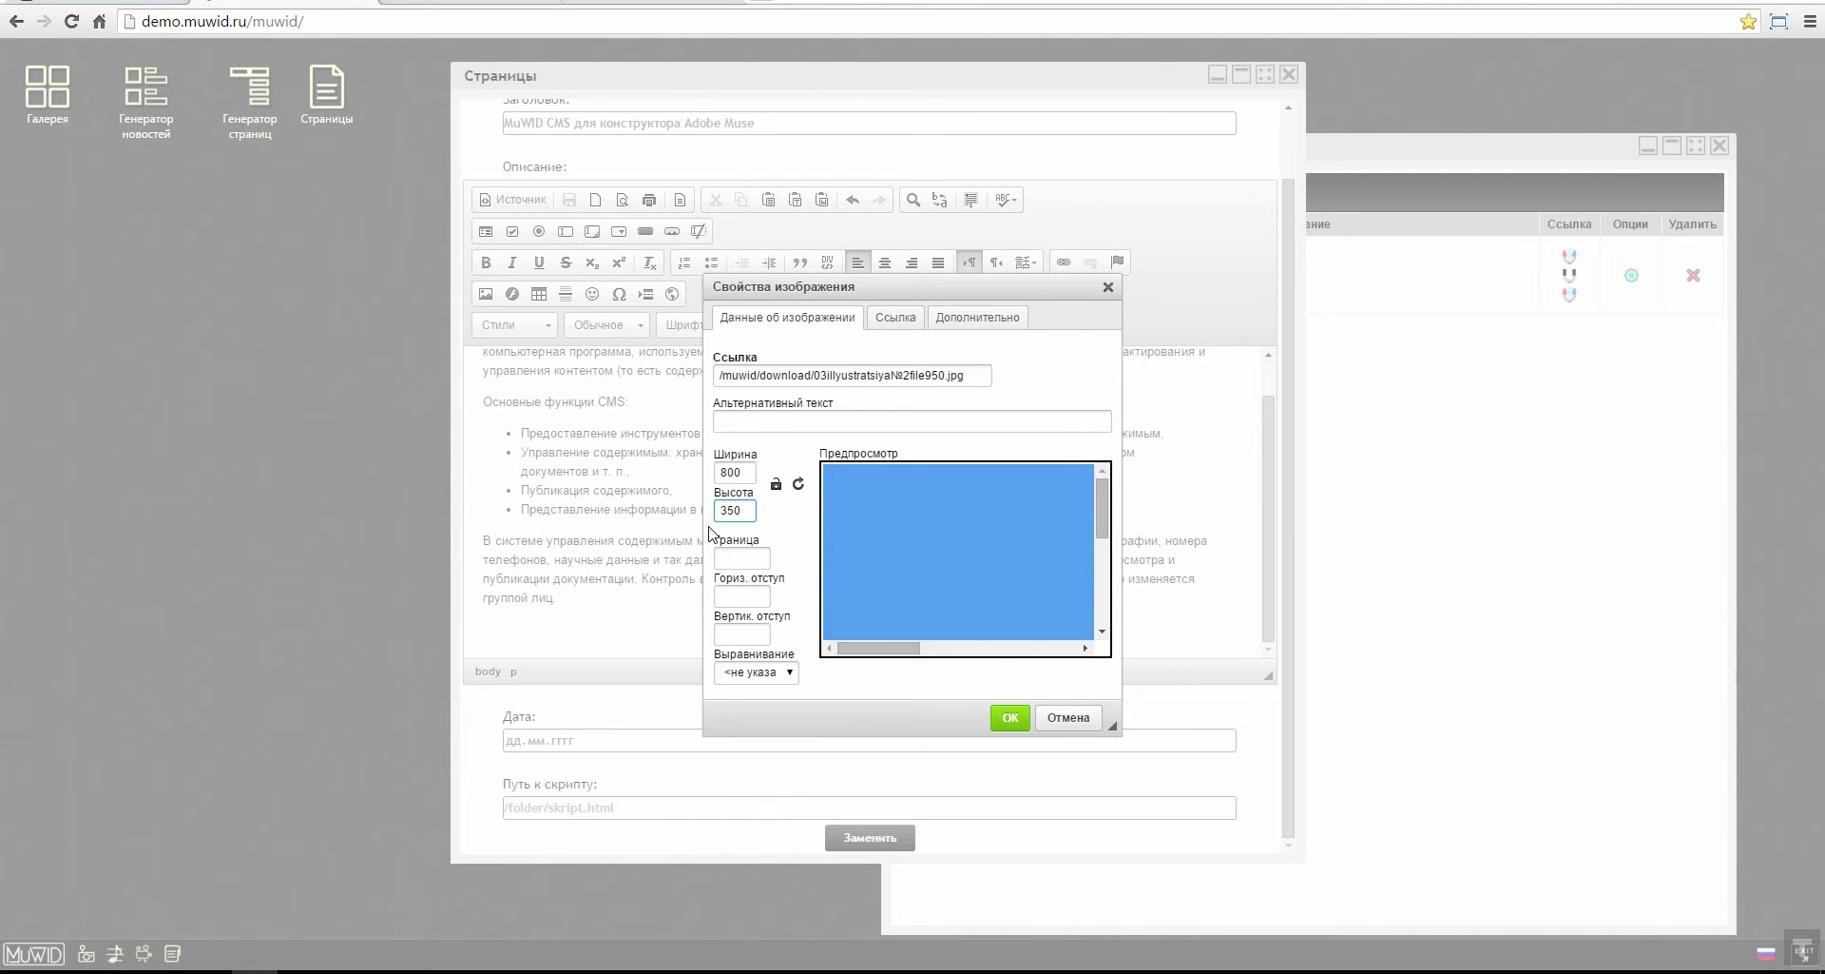
# Step: Insert the 800×350 image, save the page, and view the demo.muwid.ru/index.html live site
pyautogui.click(1011, 719)
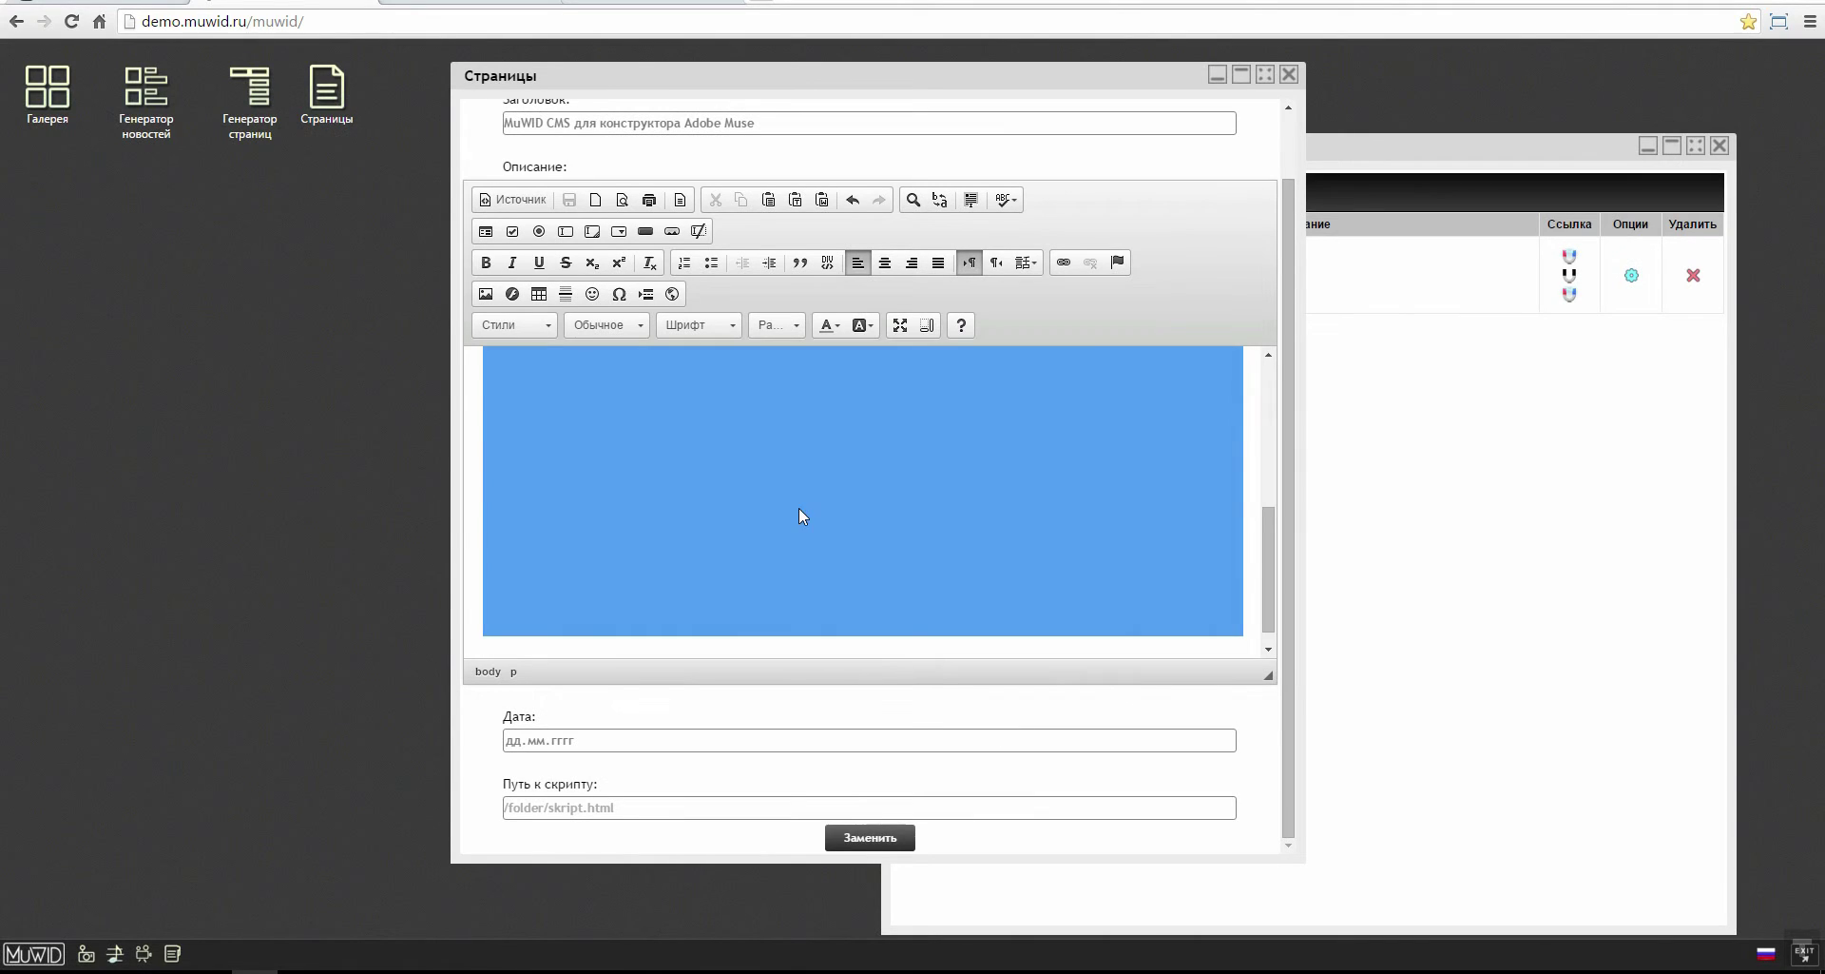
pyautogui.scroll(-2, 551, 597)
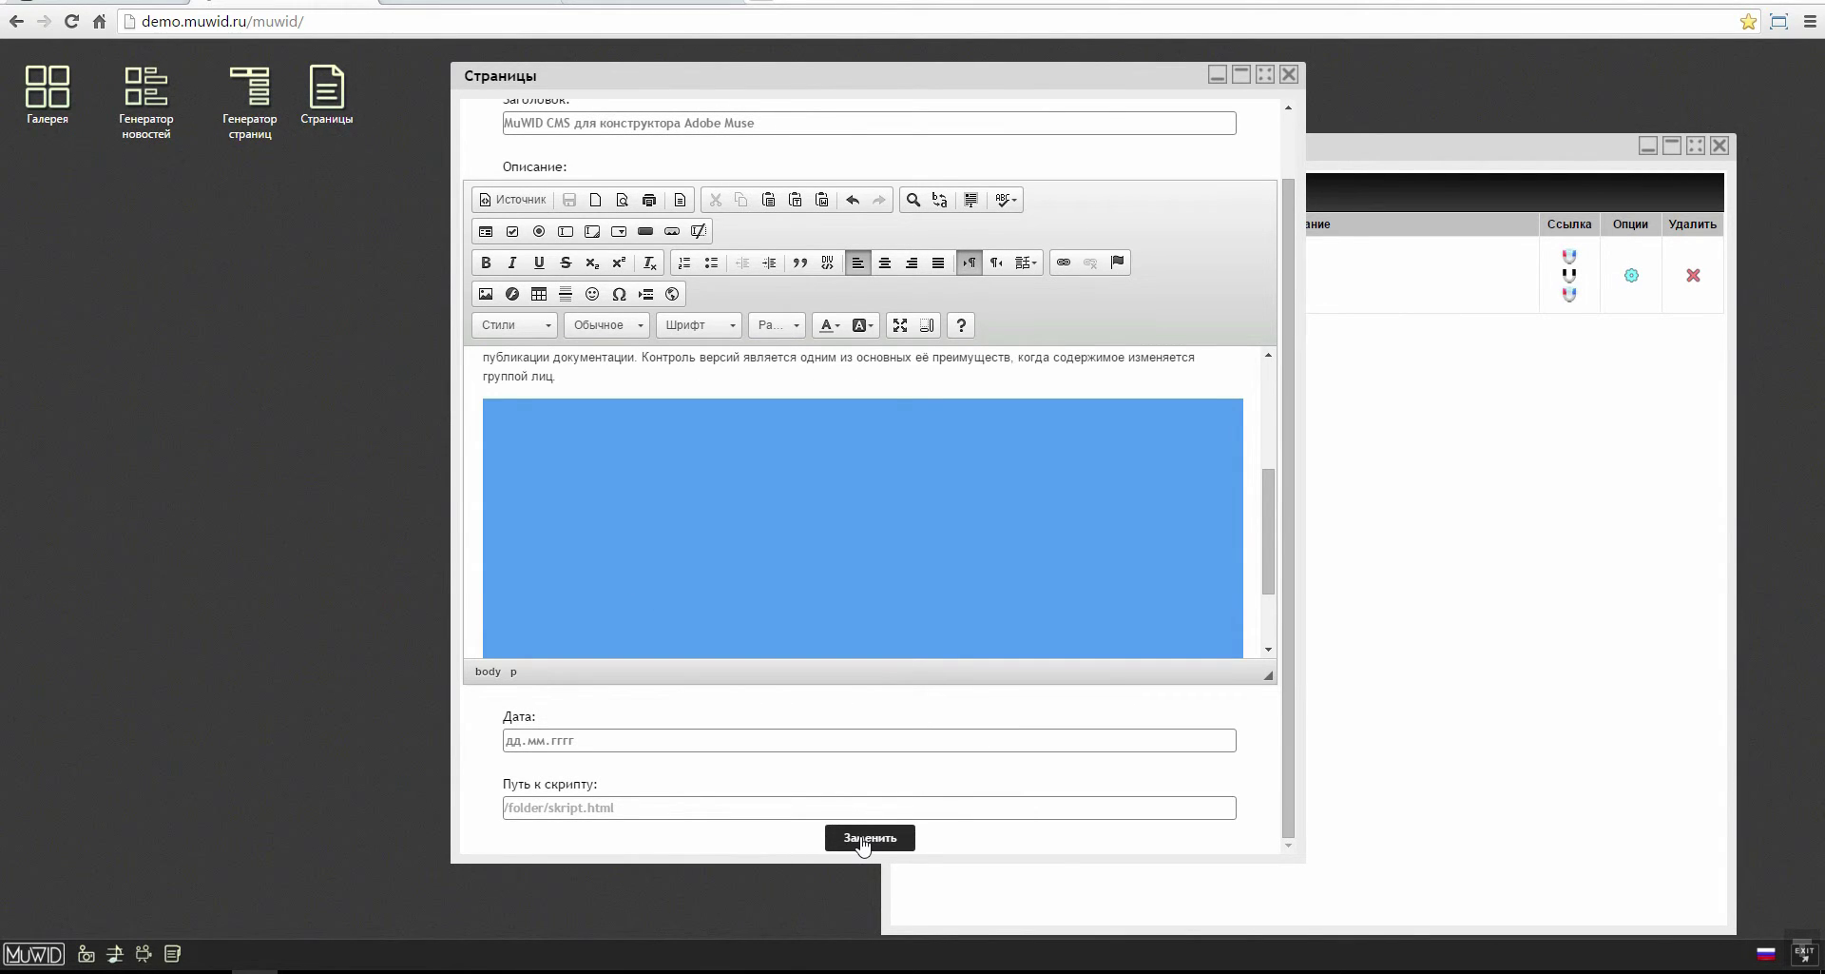
pyautogui.click(867, 839)
pyautogui.click(488, 5)
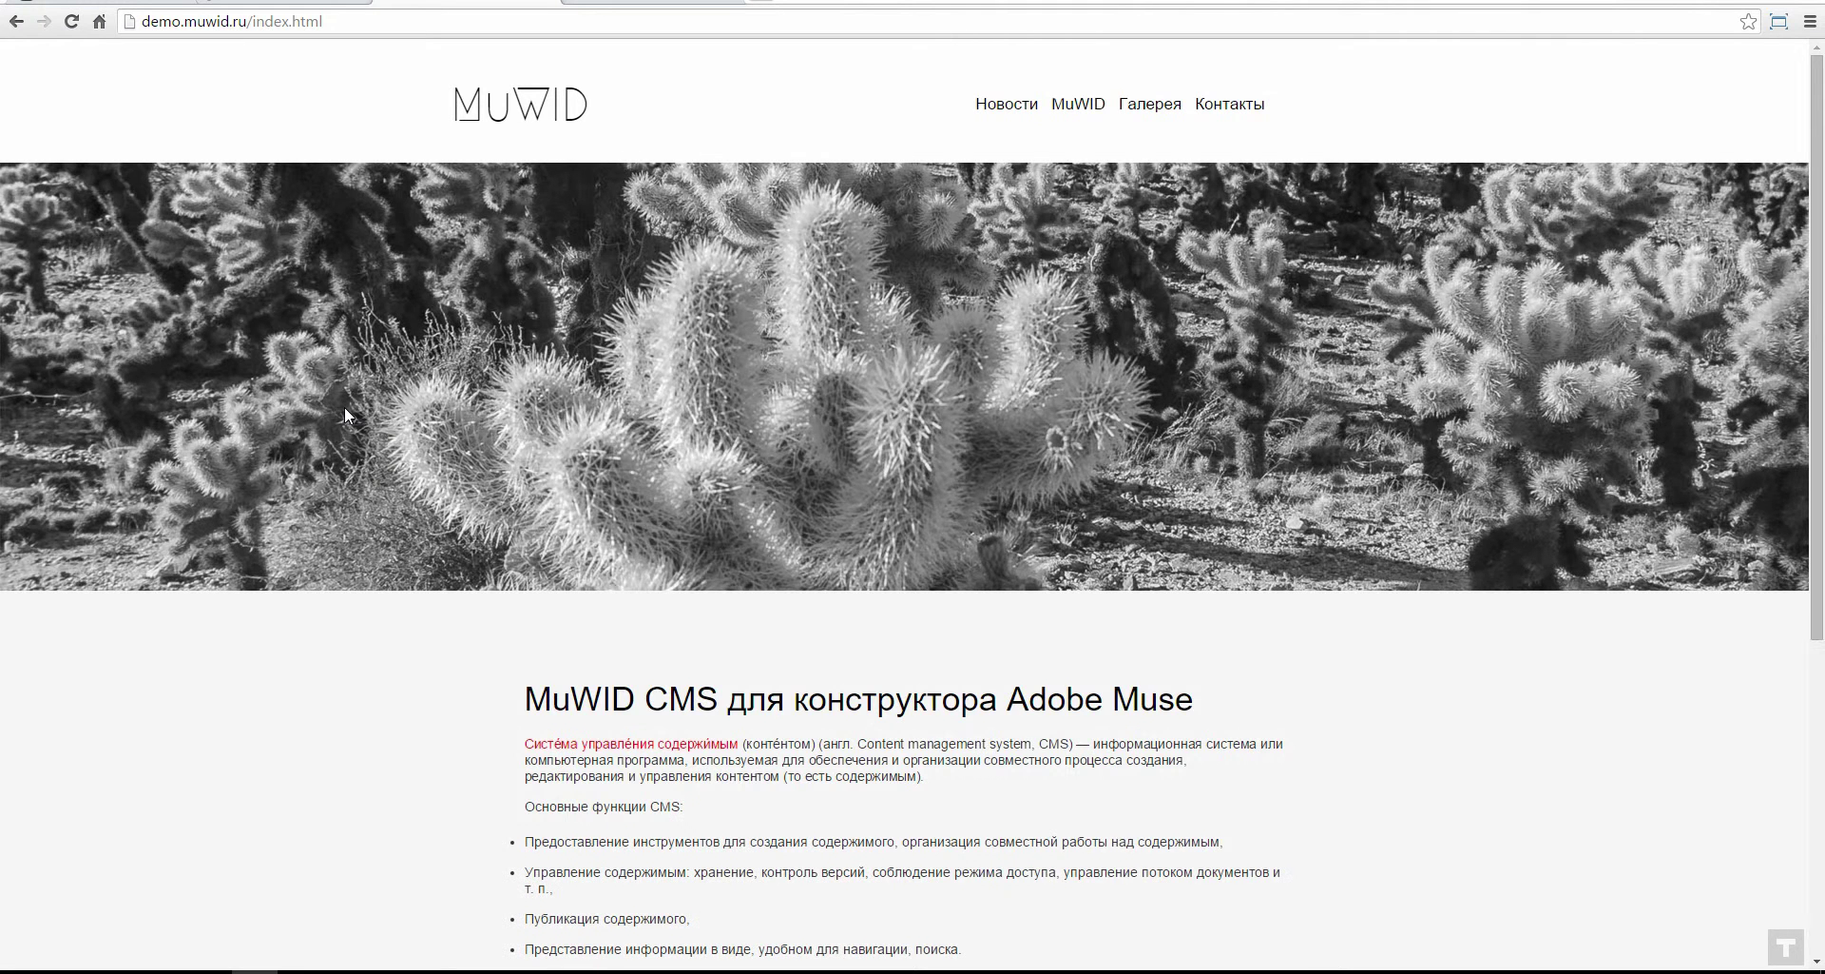
pyautogui.scroll(-3, 344, 407)
pyautogui.moveTo(526, 458); pyautogui.dragTo(738, 460)
pyautogui.click(742, 466)
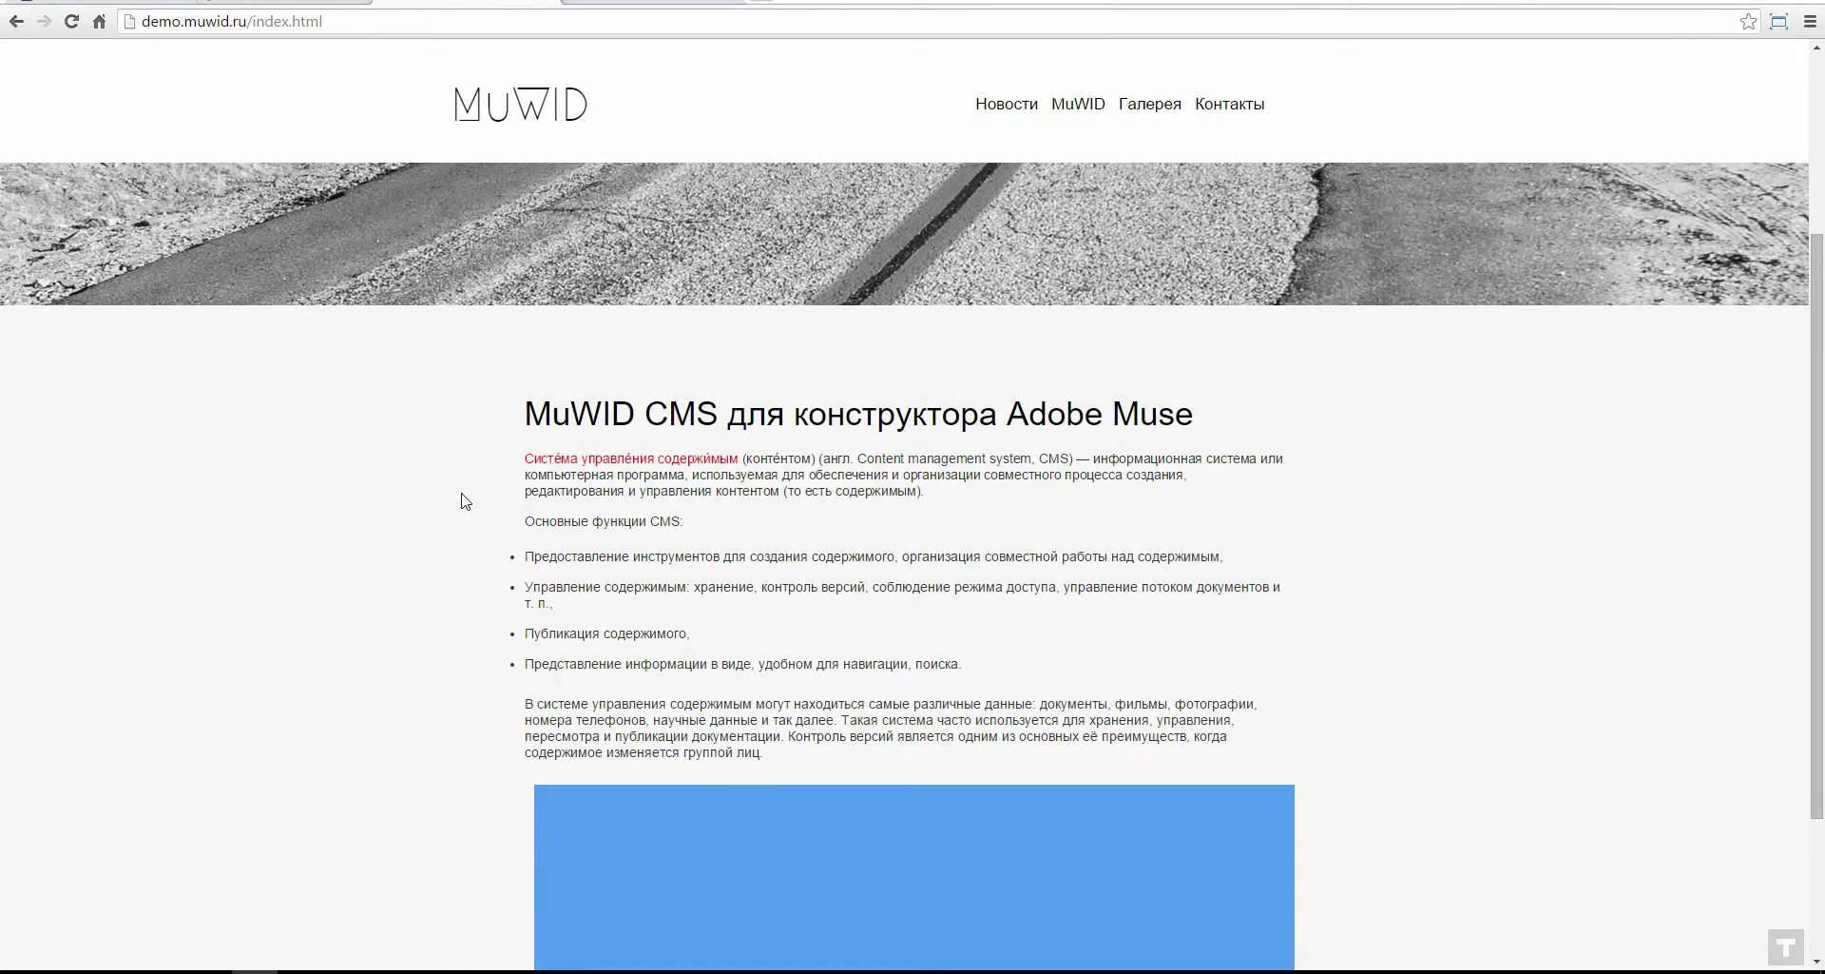
pyautogui.scroll(-3, 466, 500)
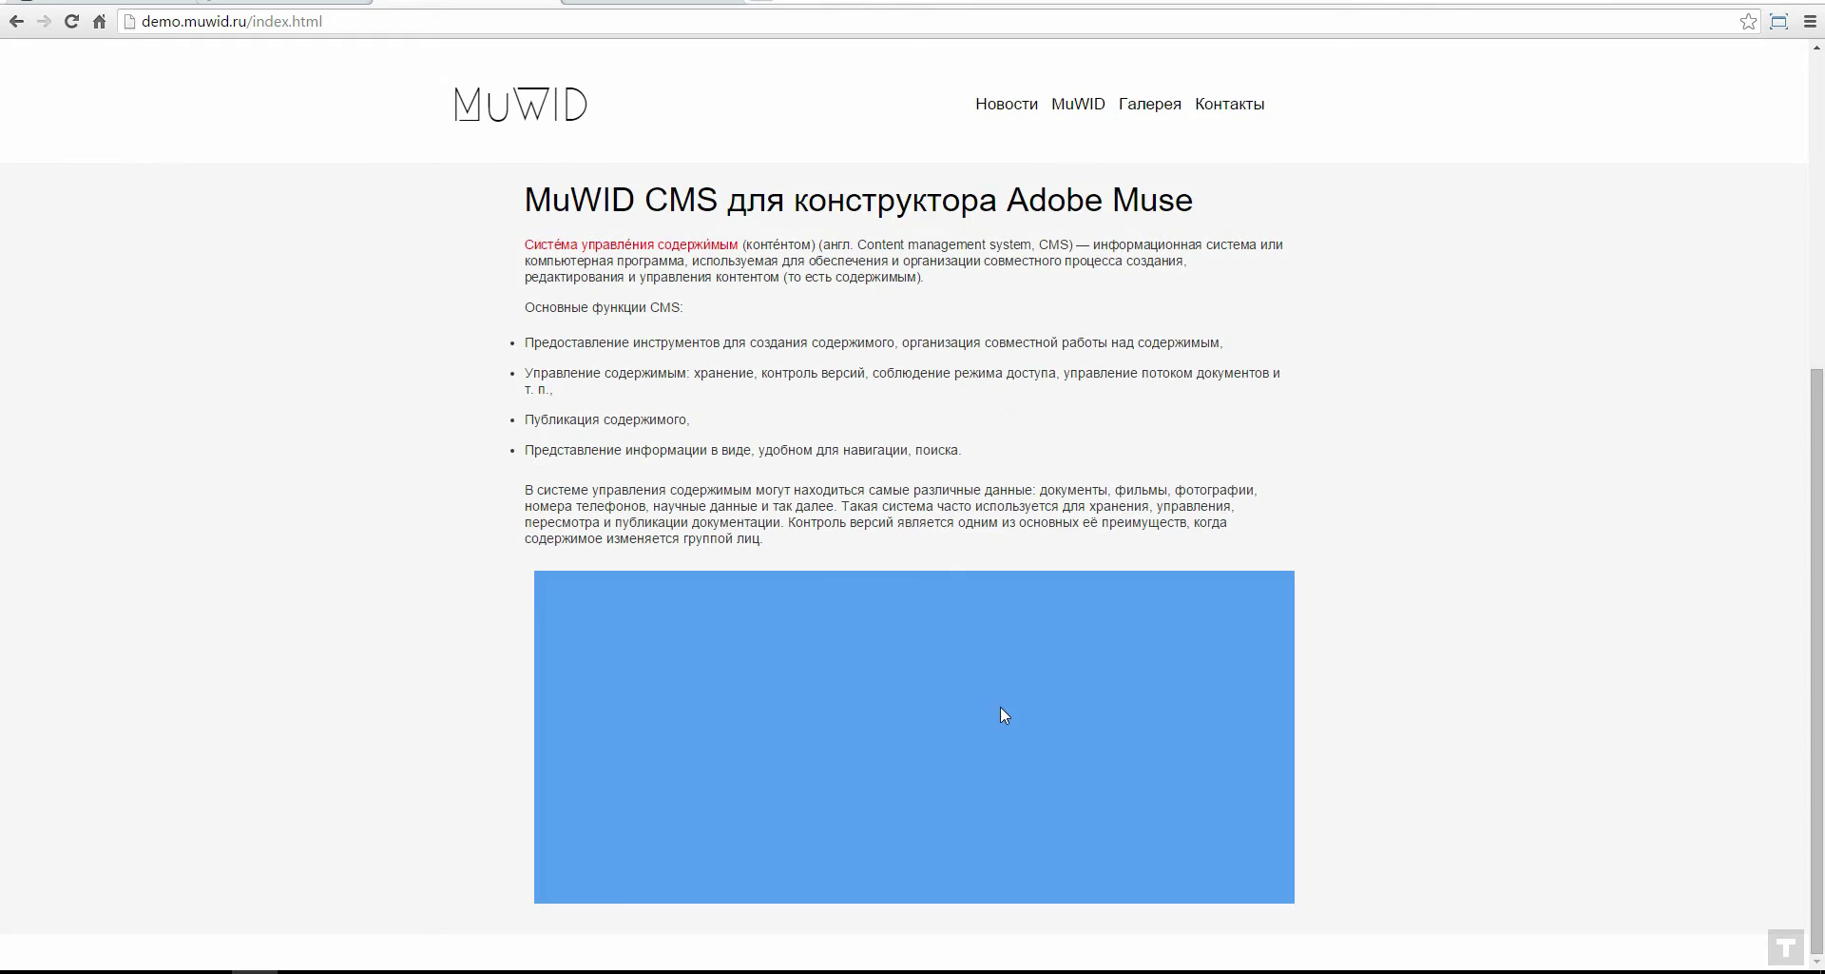
pyautogui.scroll(5, 846, 670)
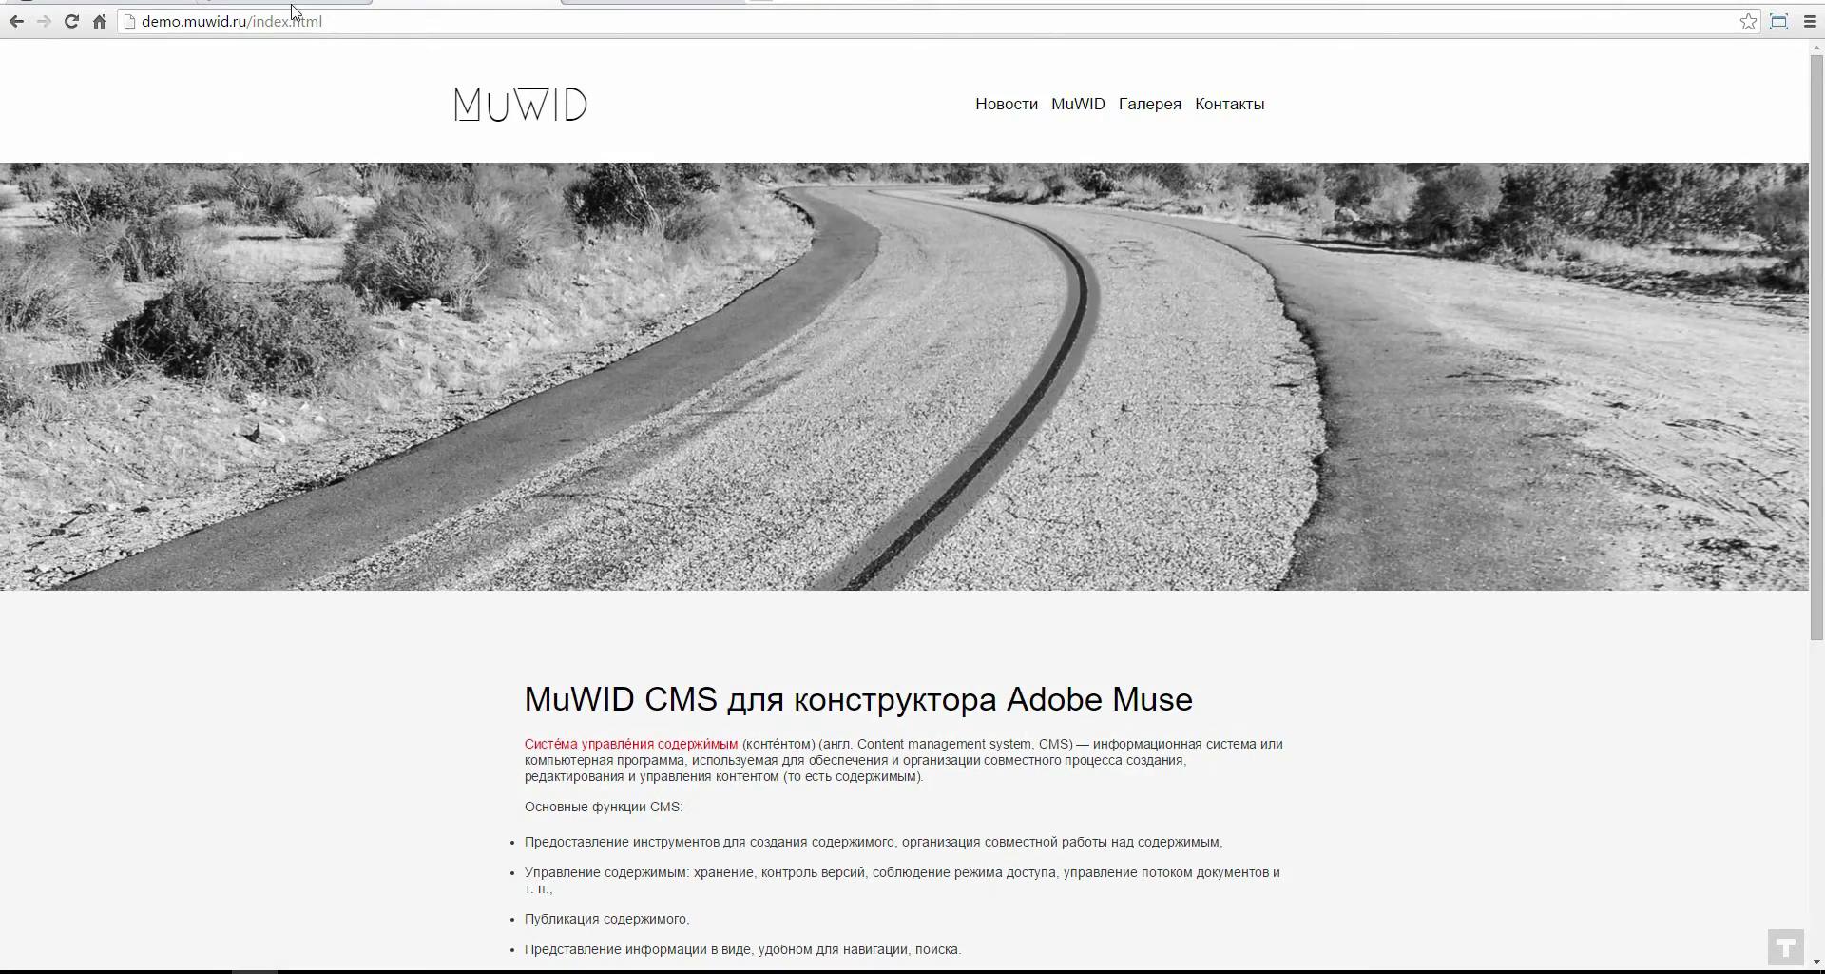
# Step: Delete page 13, MuWID CMS для конструктора Adobe Muse, from the Страницы list in the admin panel
pyautogui.click(480, 124)
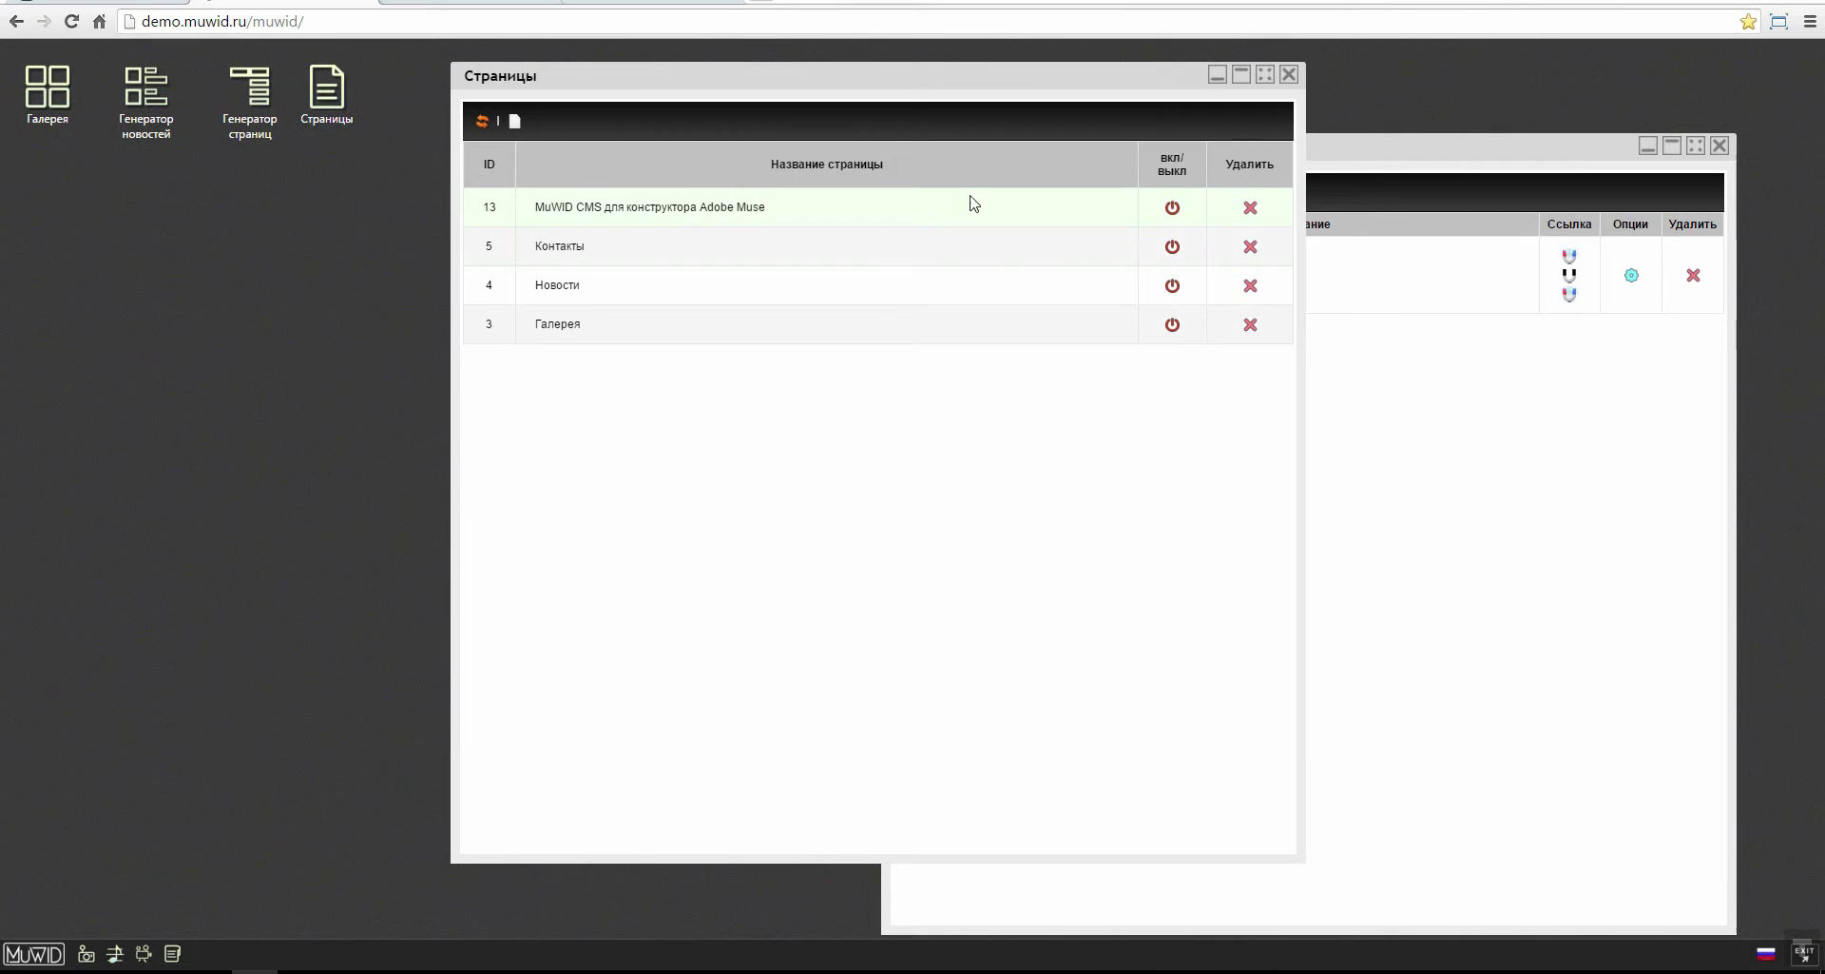
pyautogui.click(1249, 211)
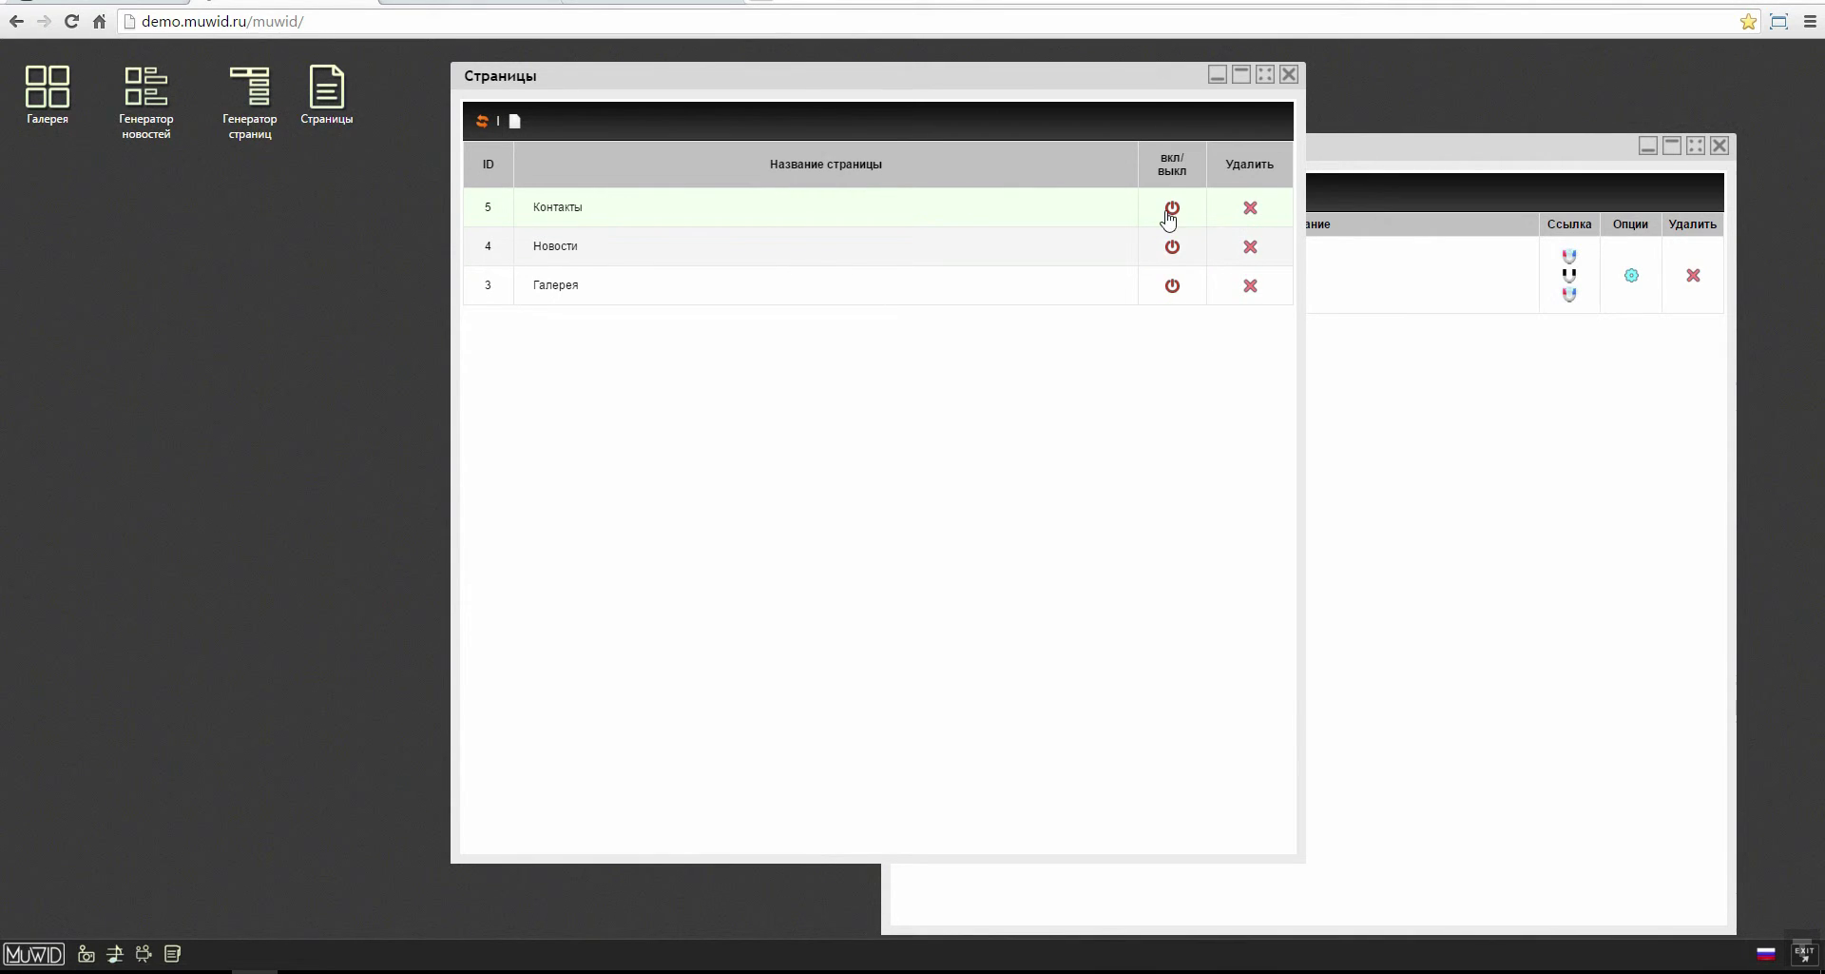
pyautogui.click(1232, 76)
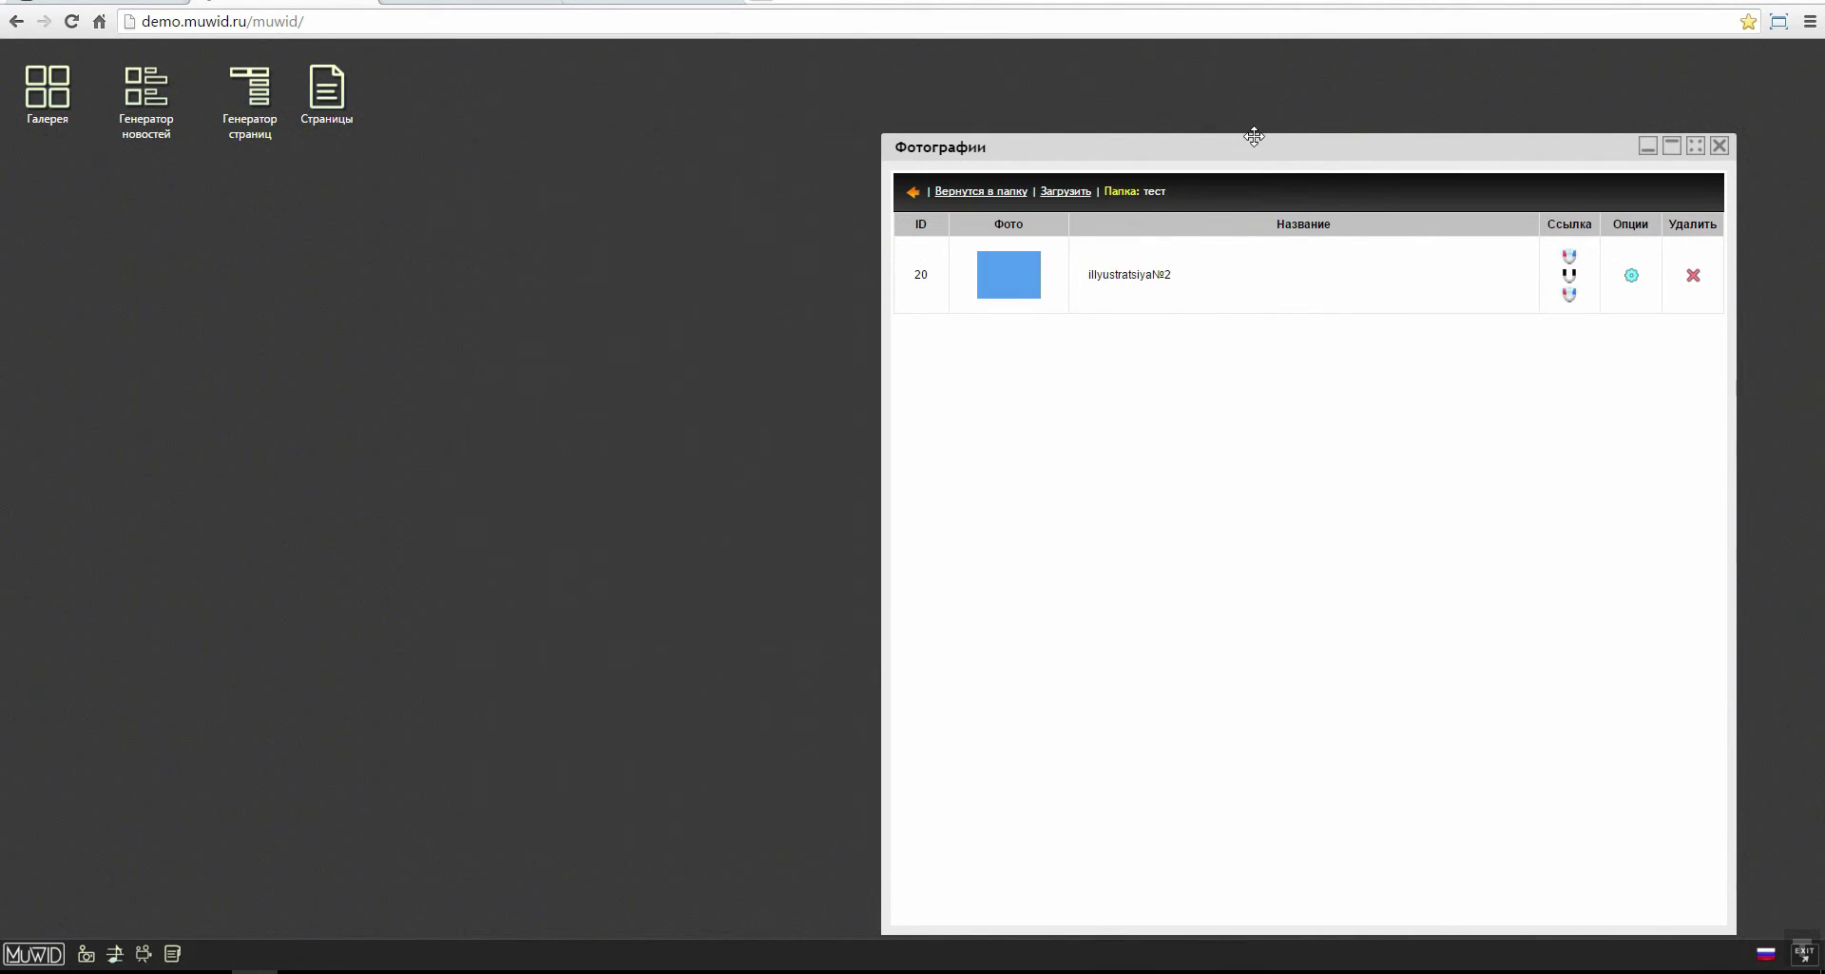
# Step: Delete the illustration photo with ID 20 from the тест folder
pyautogui.moveTo(1215, 152); pyautogui.dragTo(1006, 150)
pyautogui.click(705, 187)
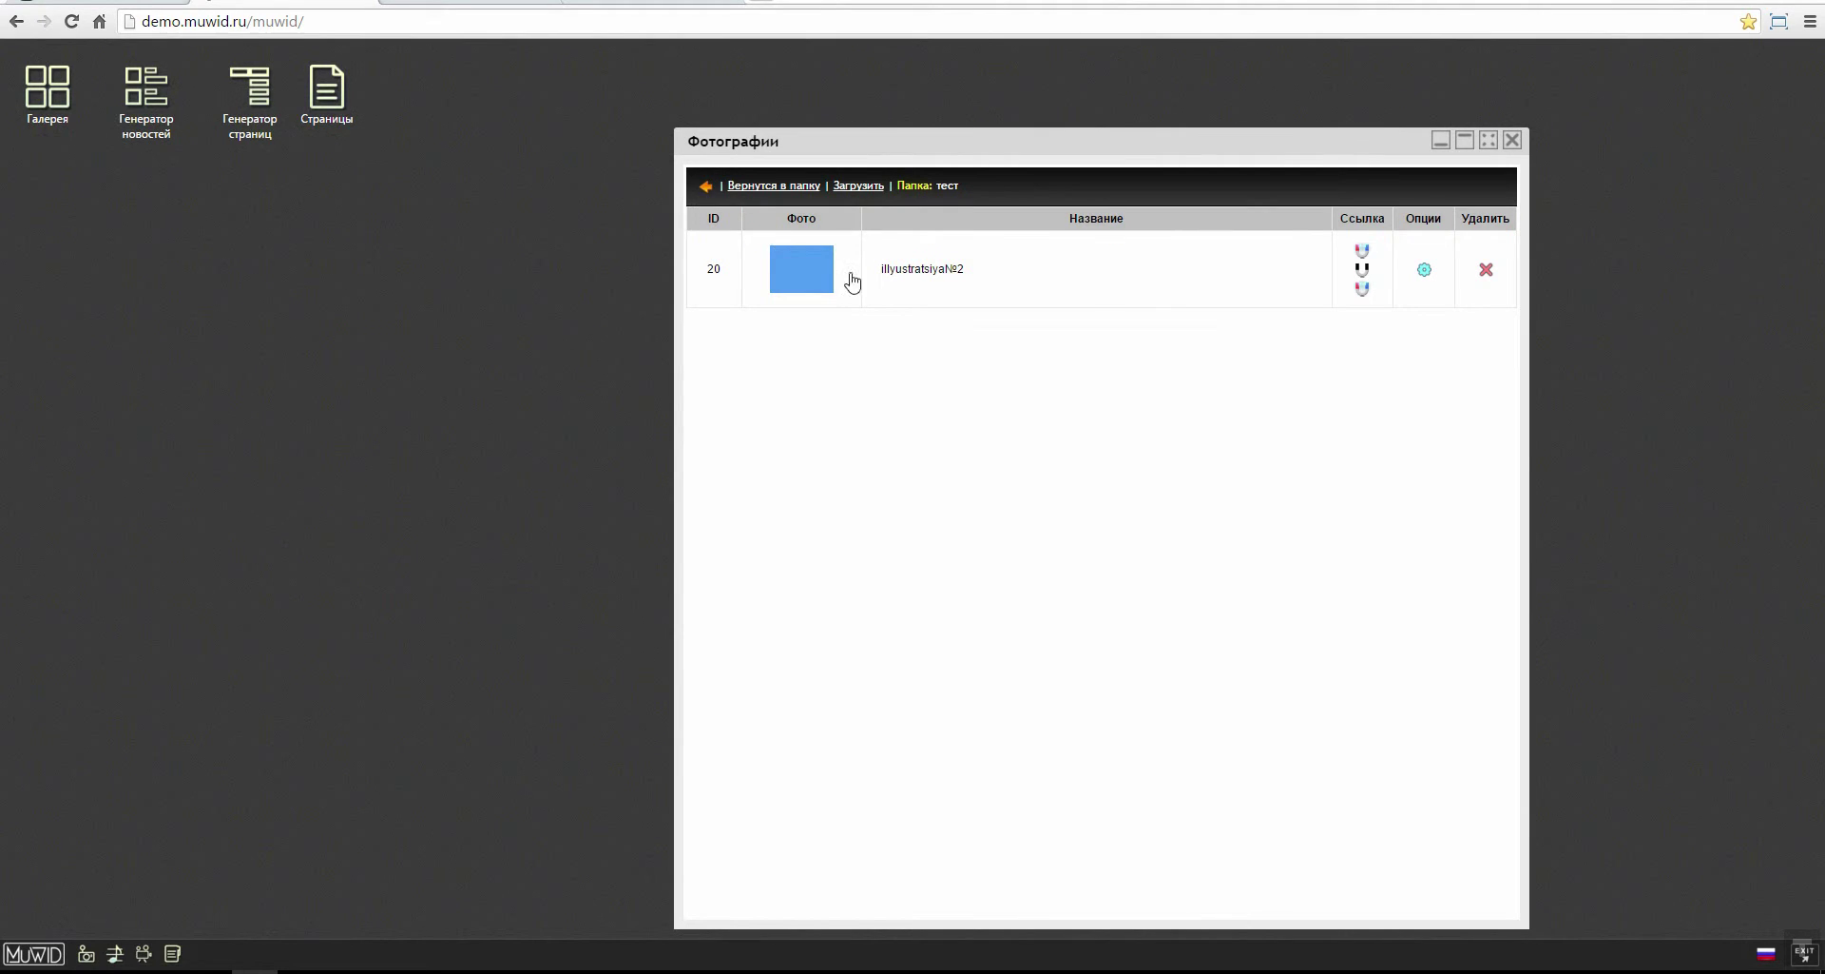
pyautogui.click(739, 294)
pyautogui.click(1486, 269)
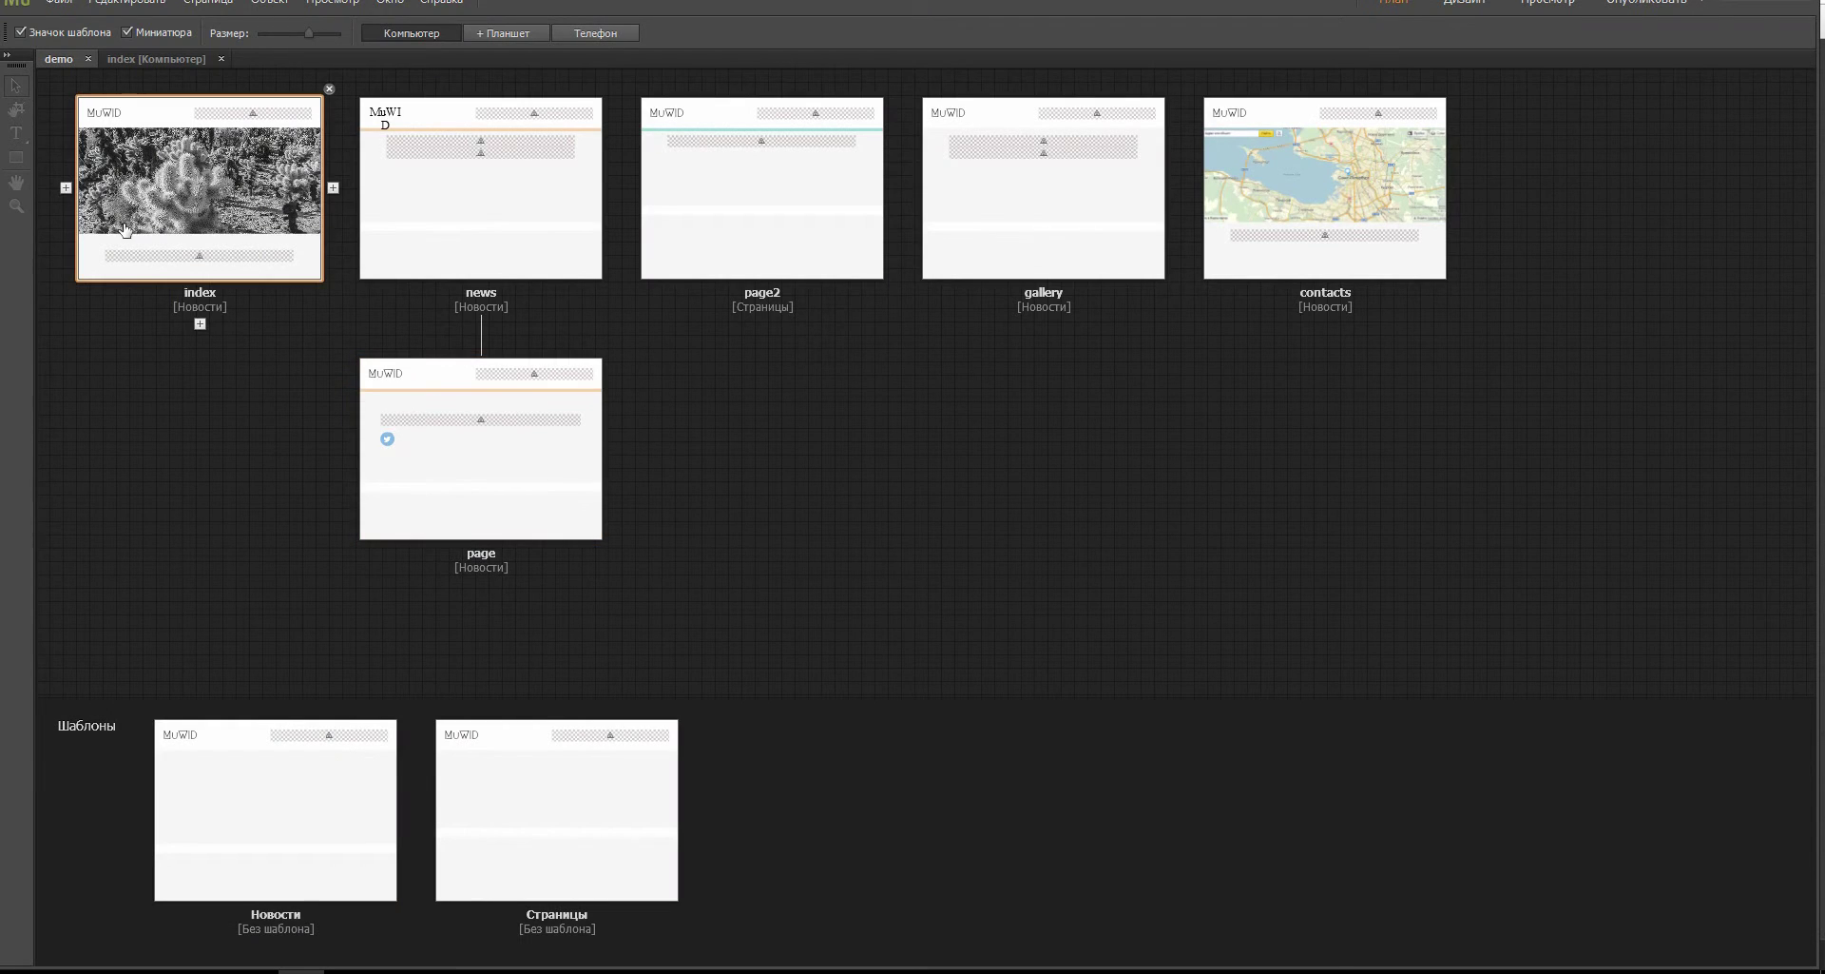
# Step: Open the index page in Muse, delete the JS MuWid Widget under the slideshow, and return to Chrome
pyautogui.doubleClick(209, 180)
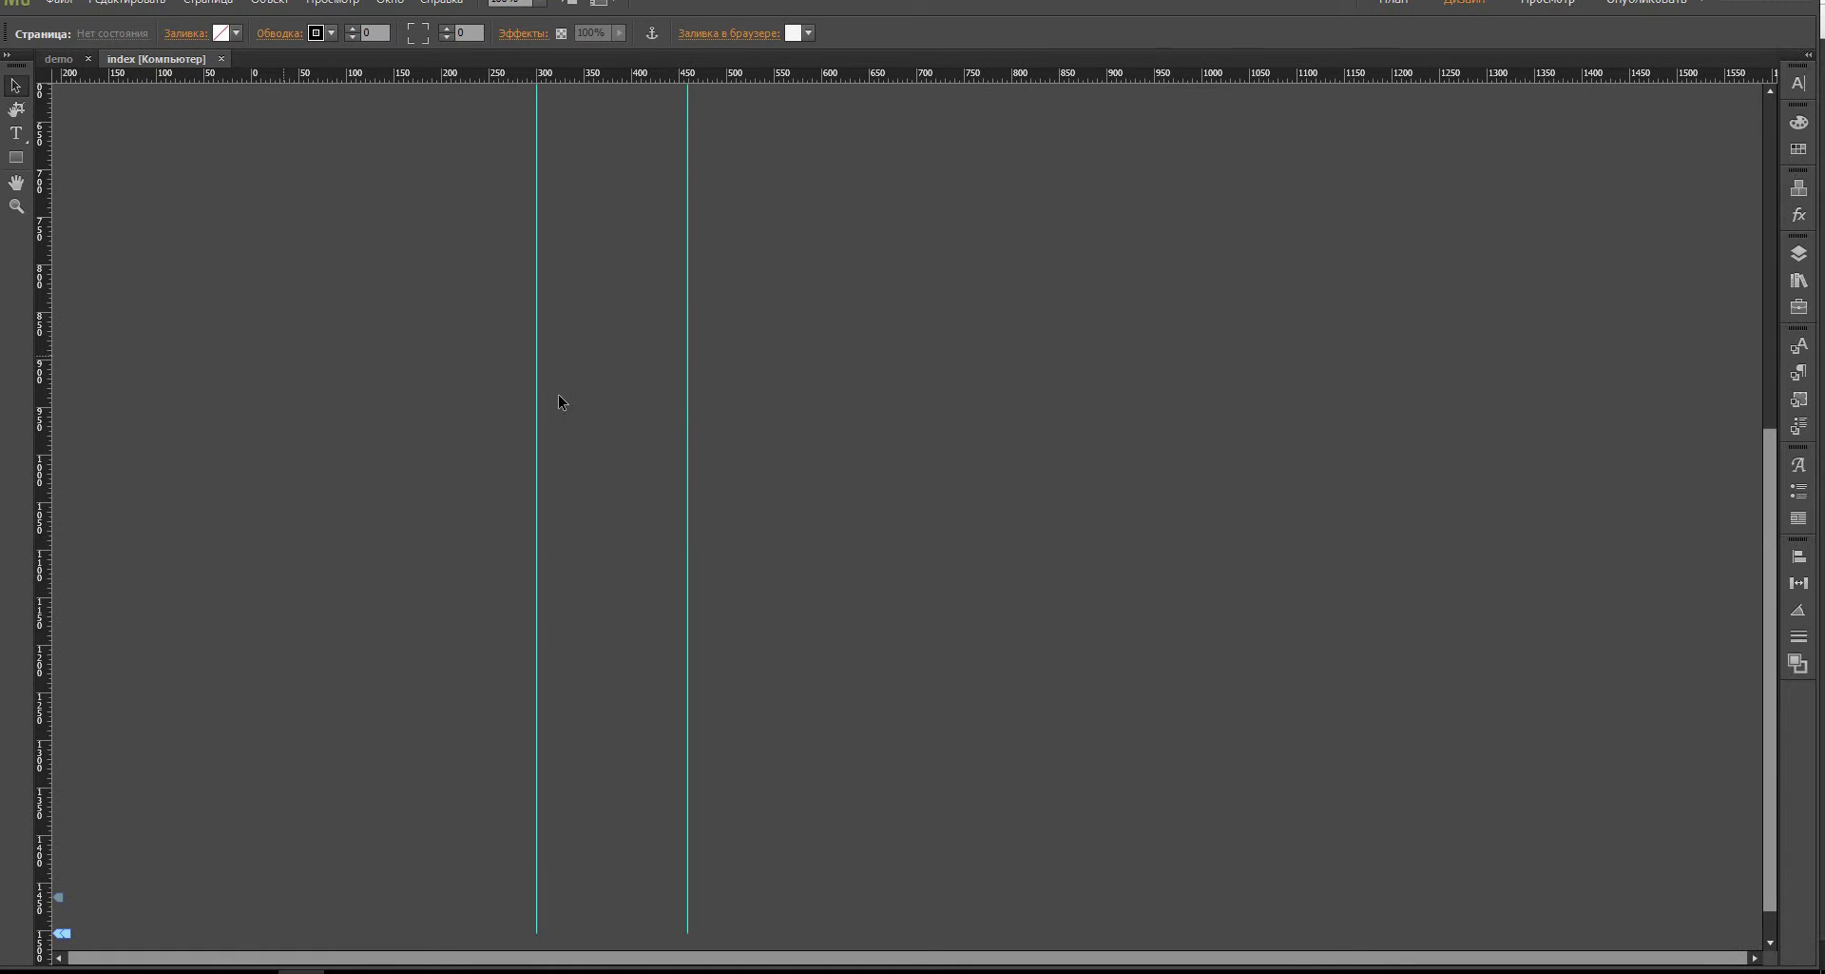
pyautogui.scroll(6, 599, 414)
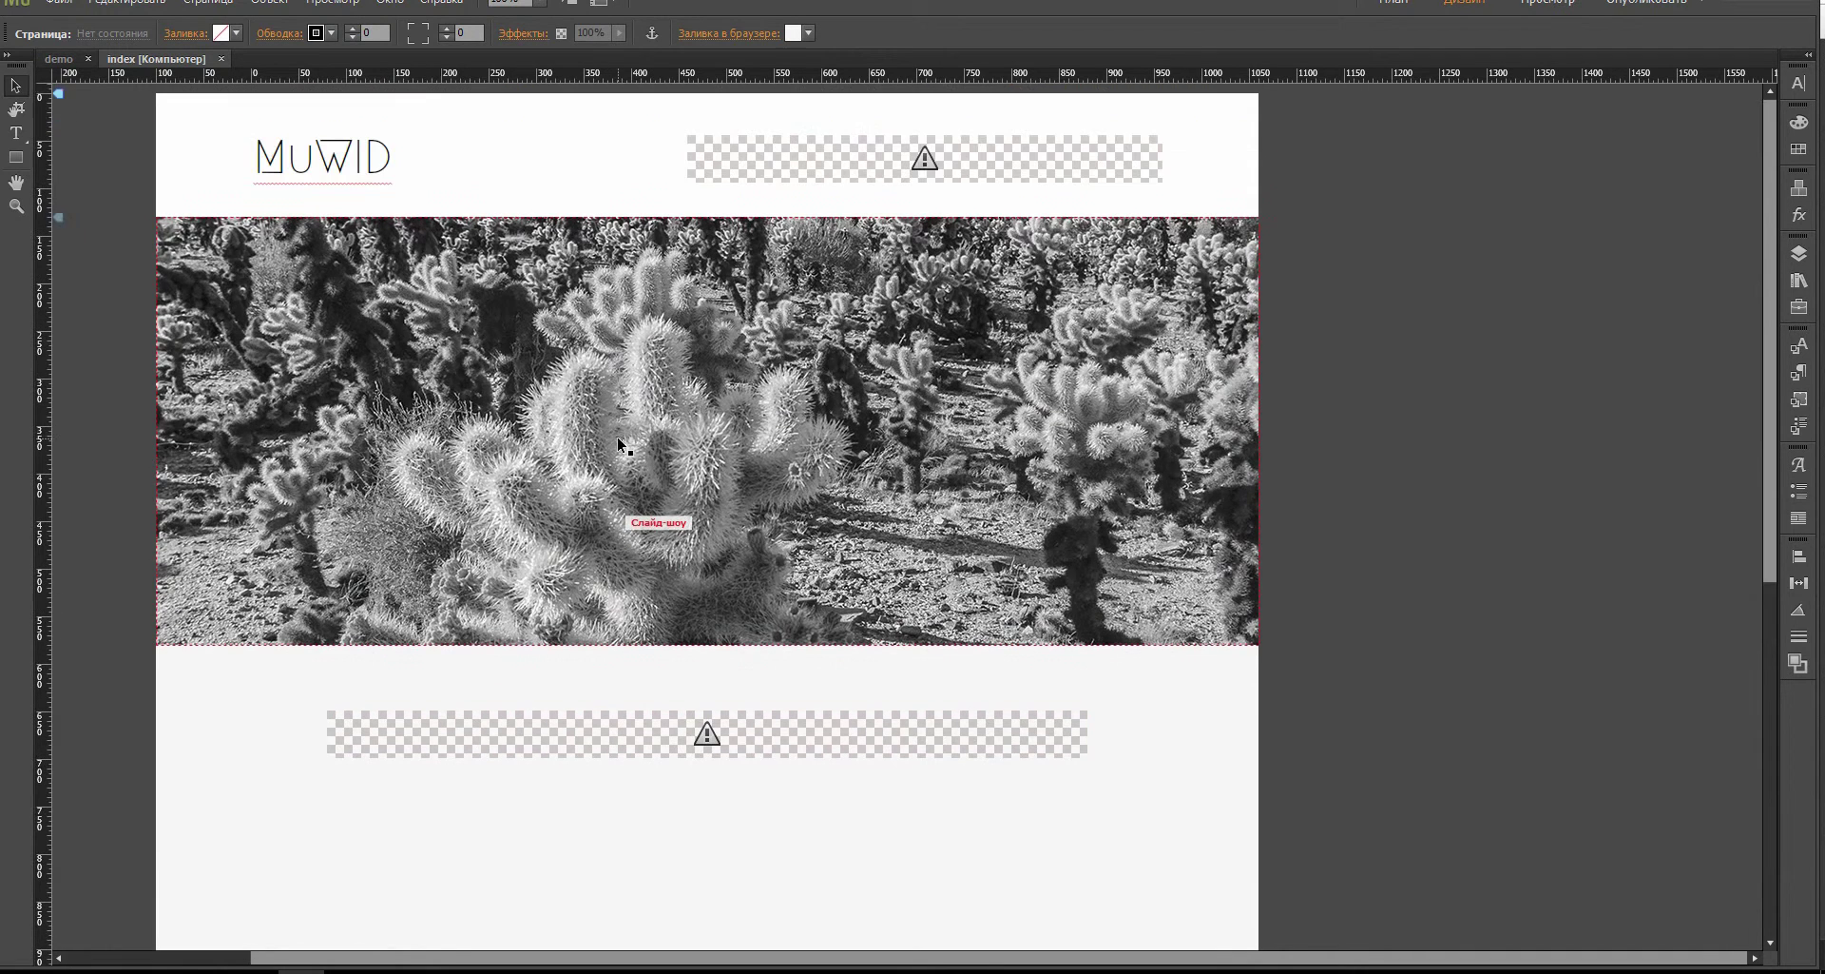
pyautogui.scroll(-1, 618, 436)
pyautogui.scroll(1, 618, 436)
pyautogui.scroll(-1, 460, 523)
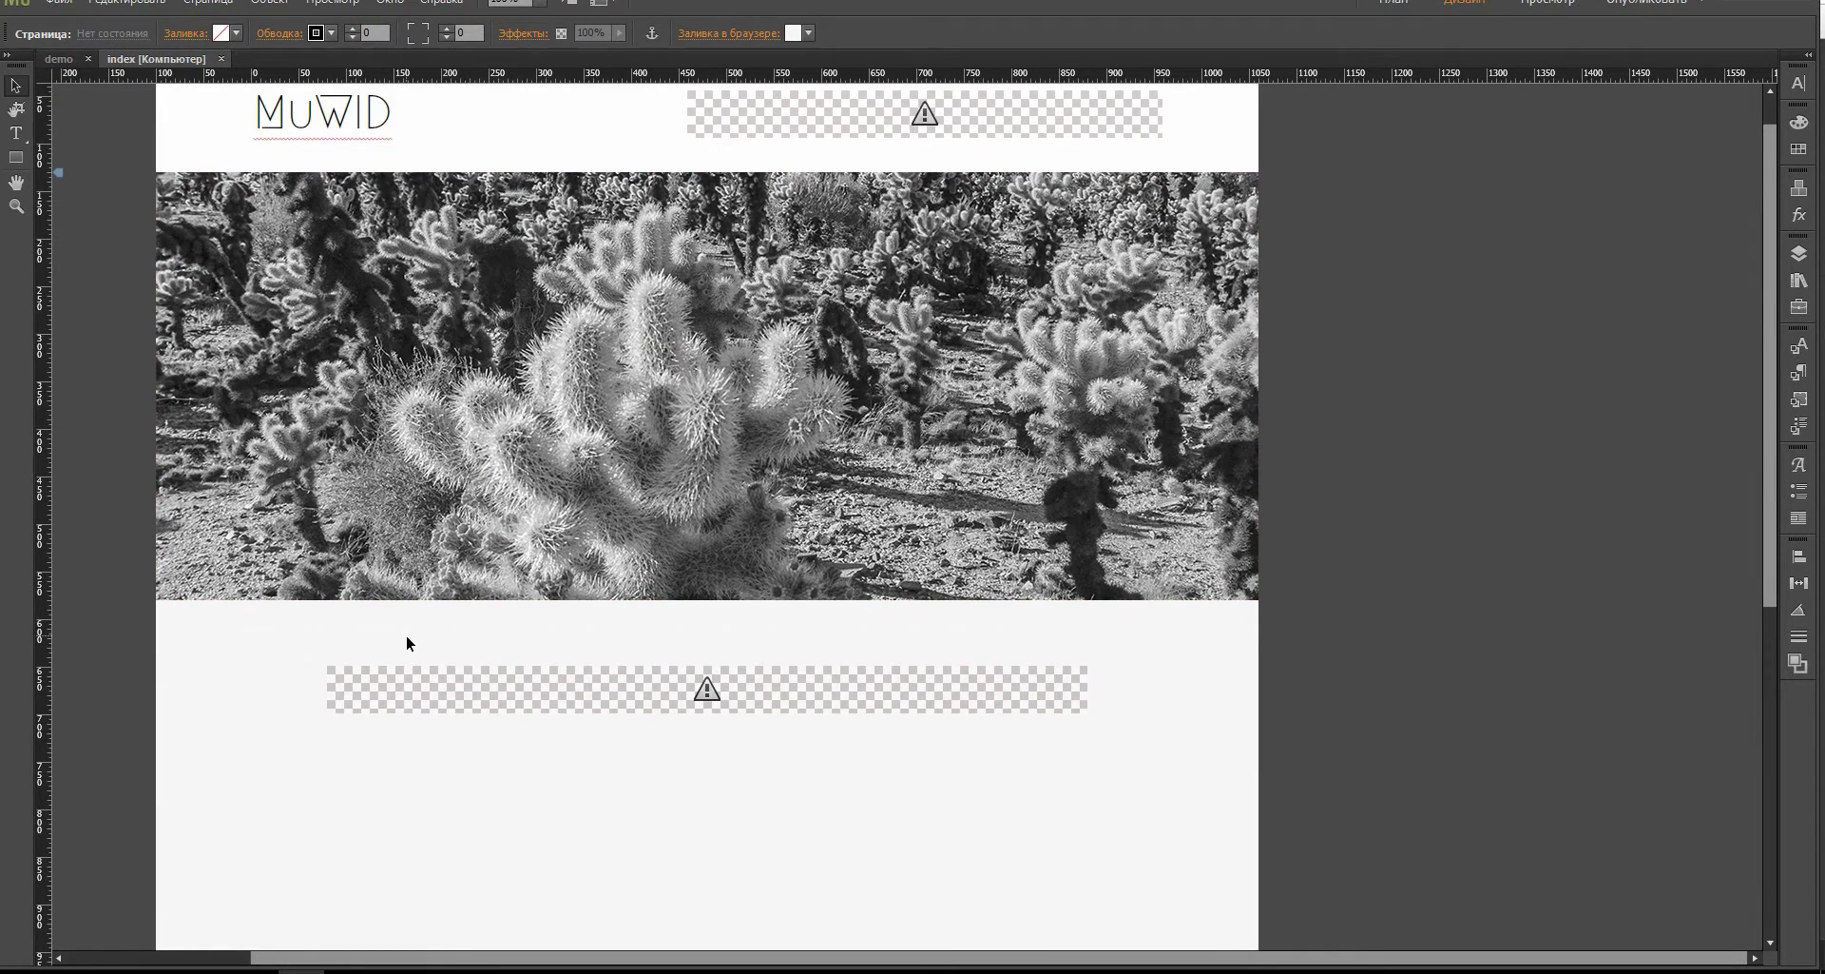
pyautogui.click(473, 686)
pyautogui.press('Delete')
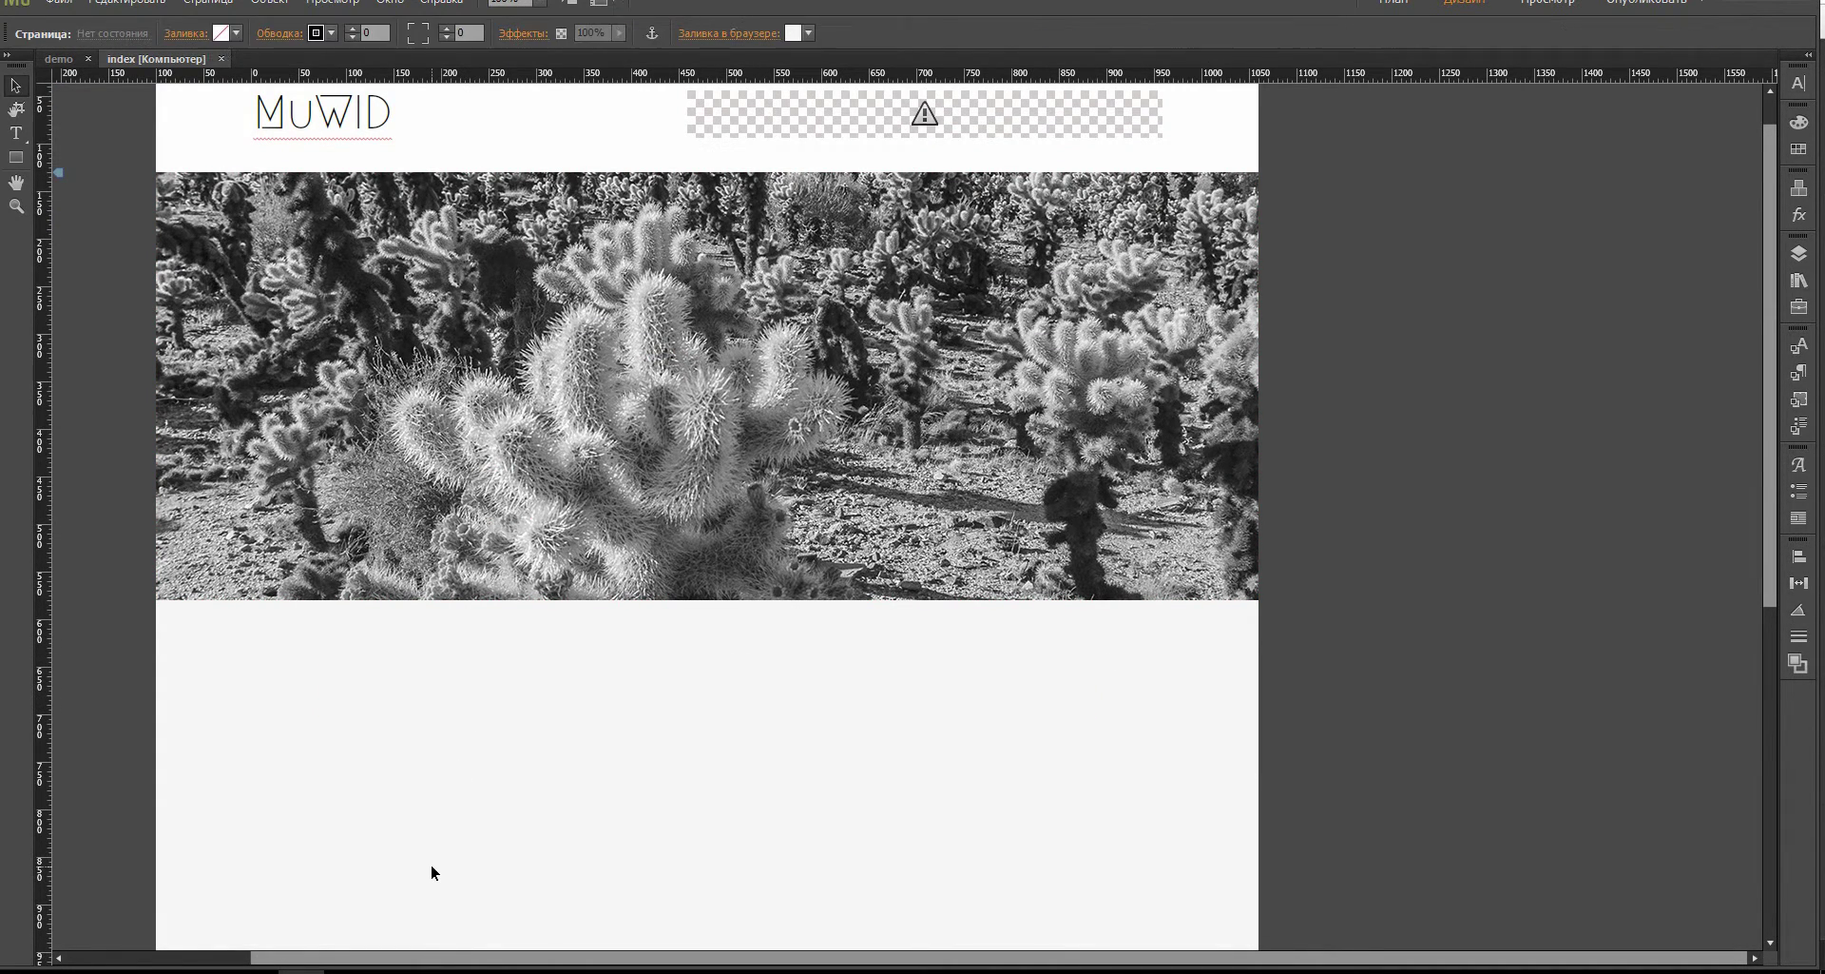
pyautogui.click(254, 962)
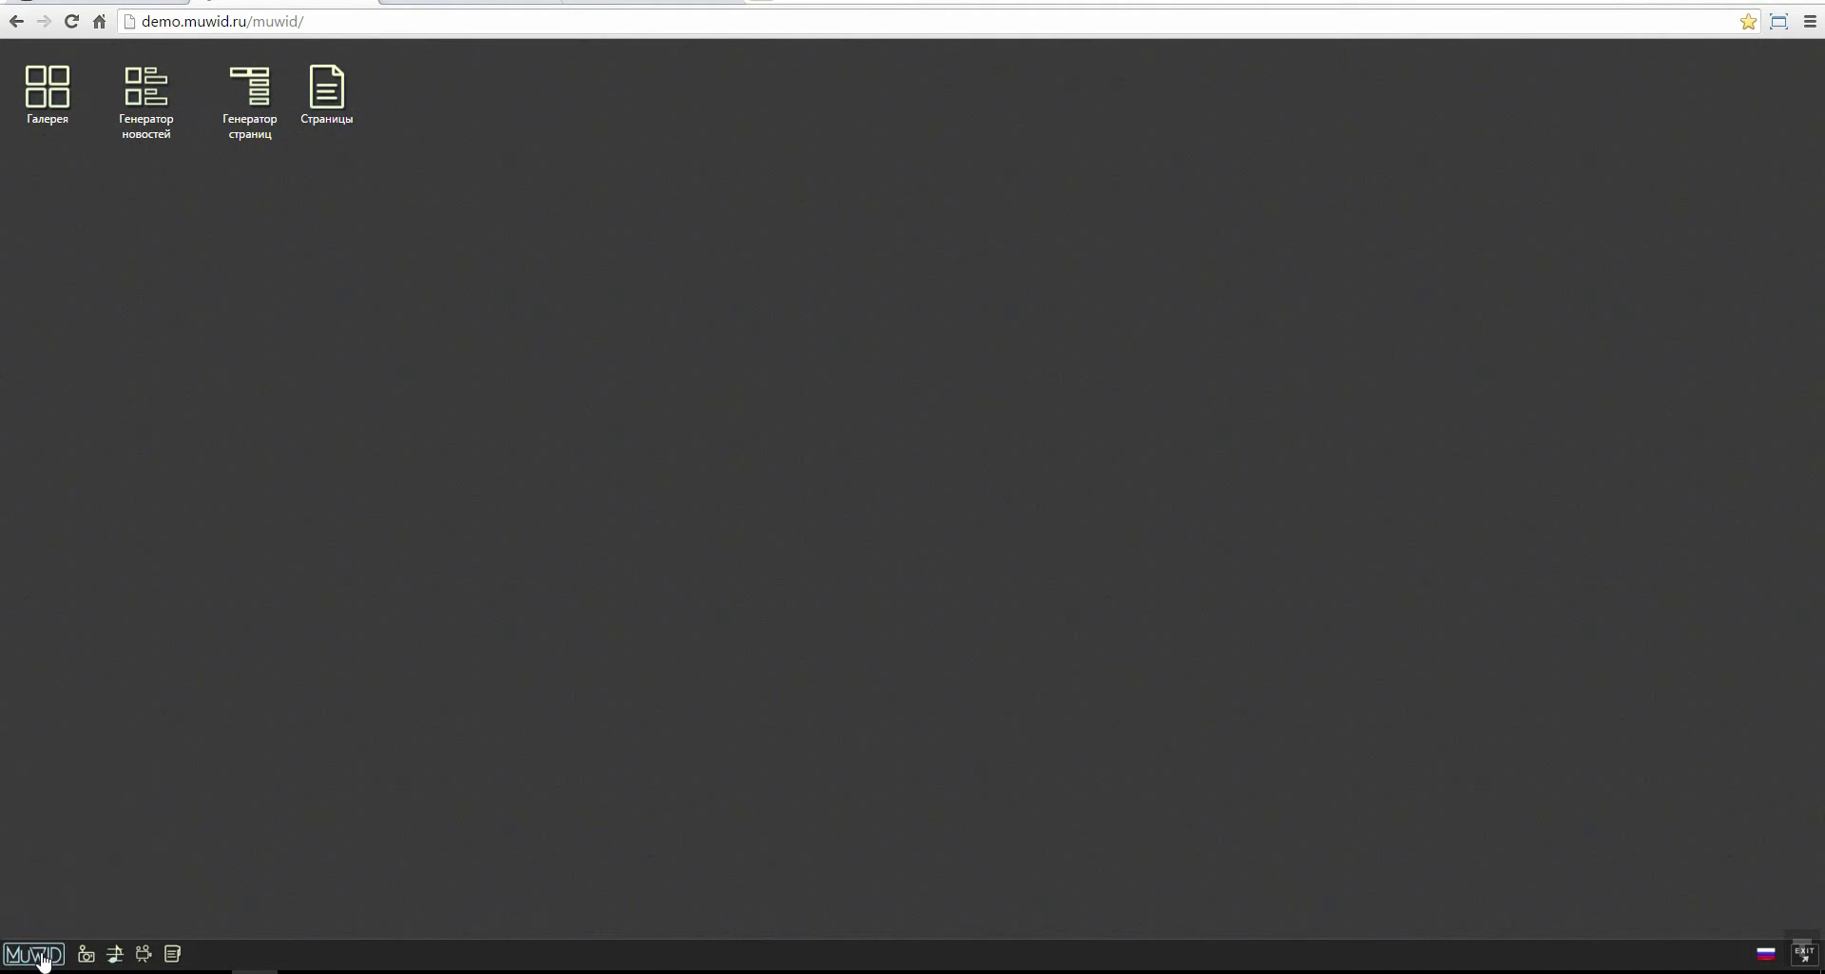
# Step: Download the Страницы plugin's Muse widget from Плагины and open widget (9).zip
pyautogui.click(42, 959)
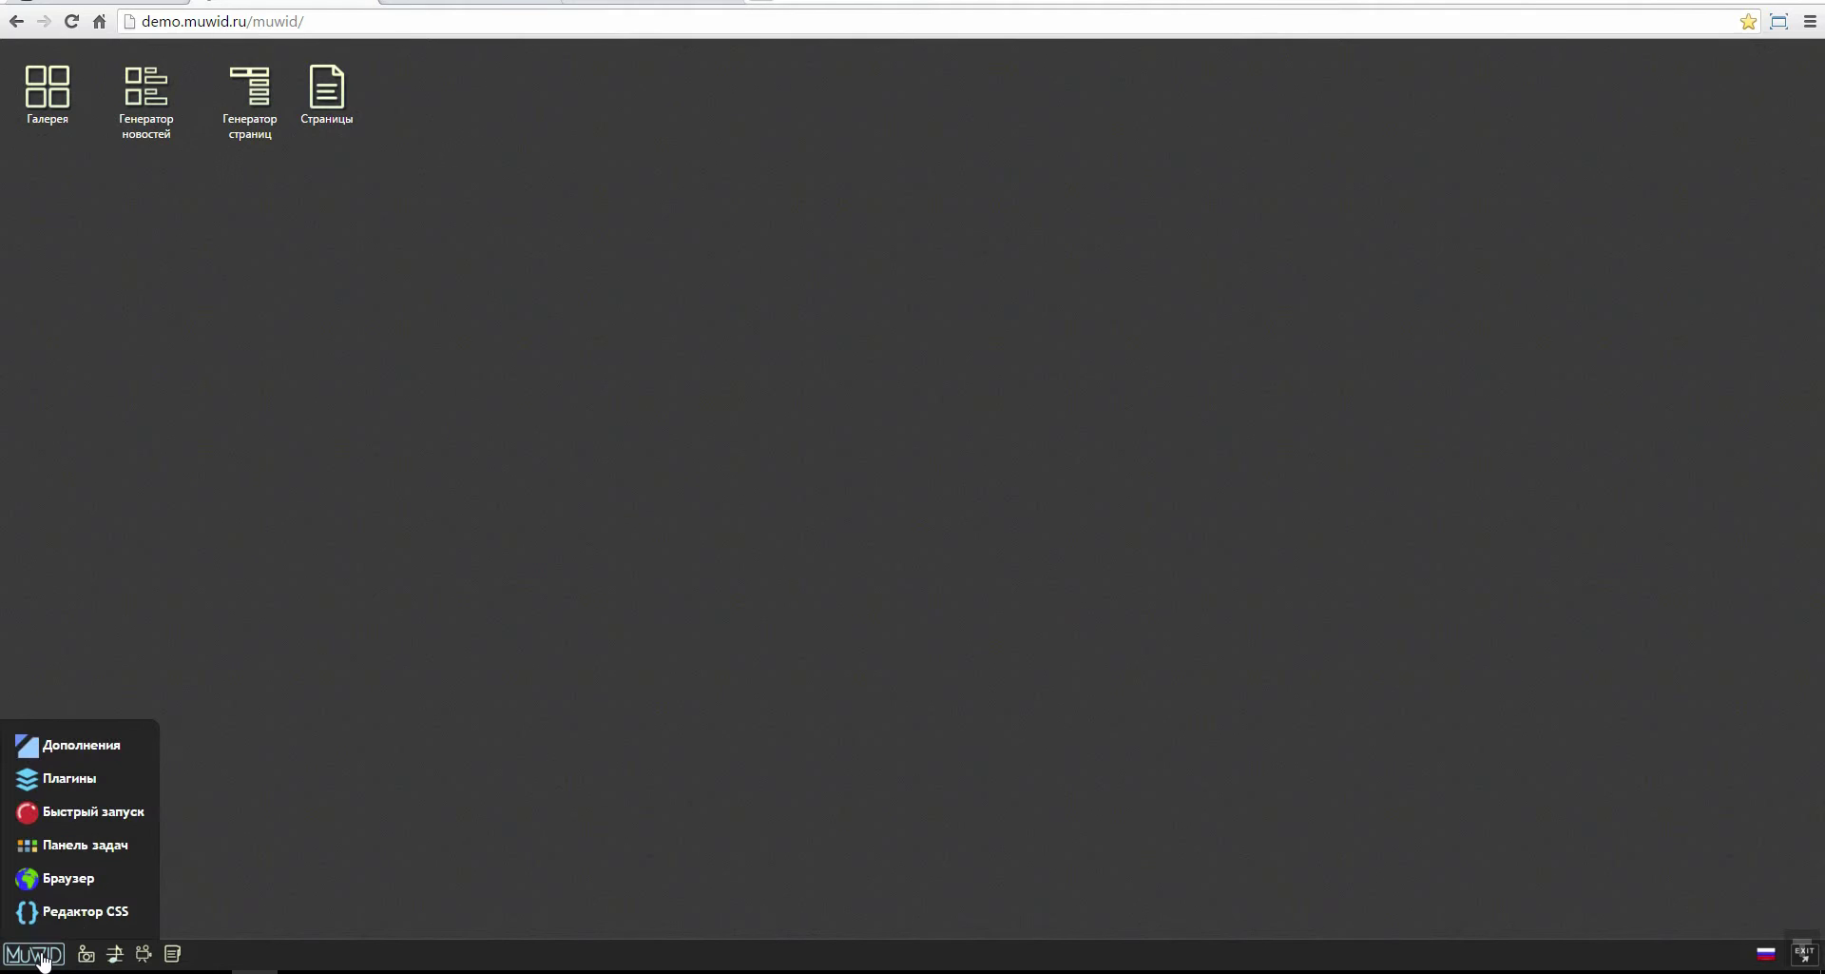
pyautogui.click(56, 782)
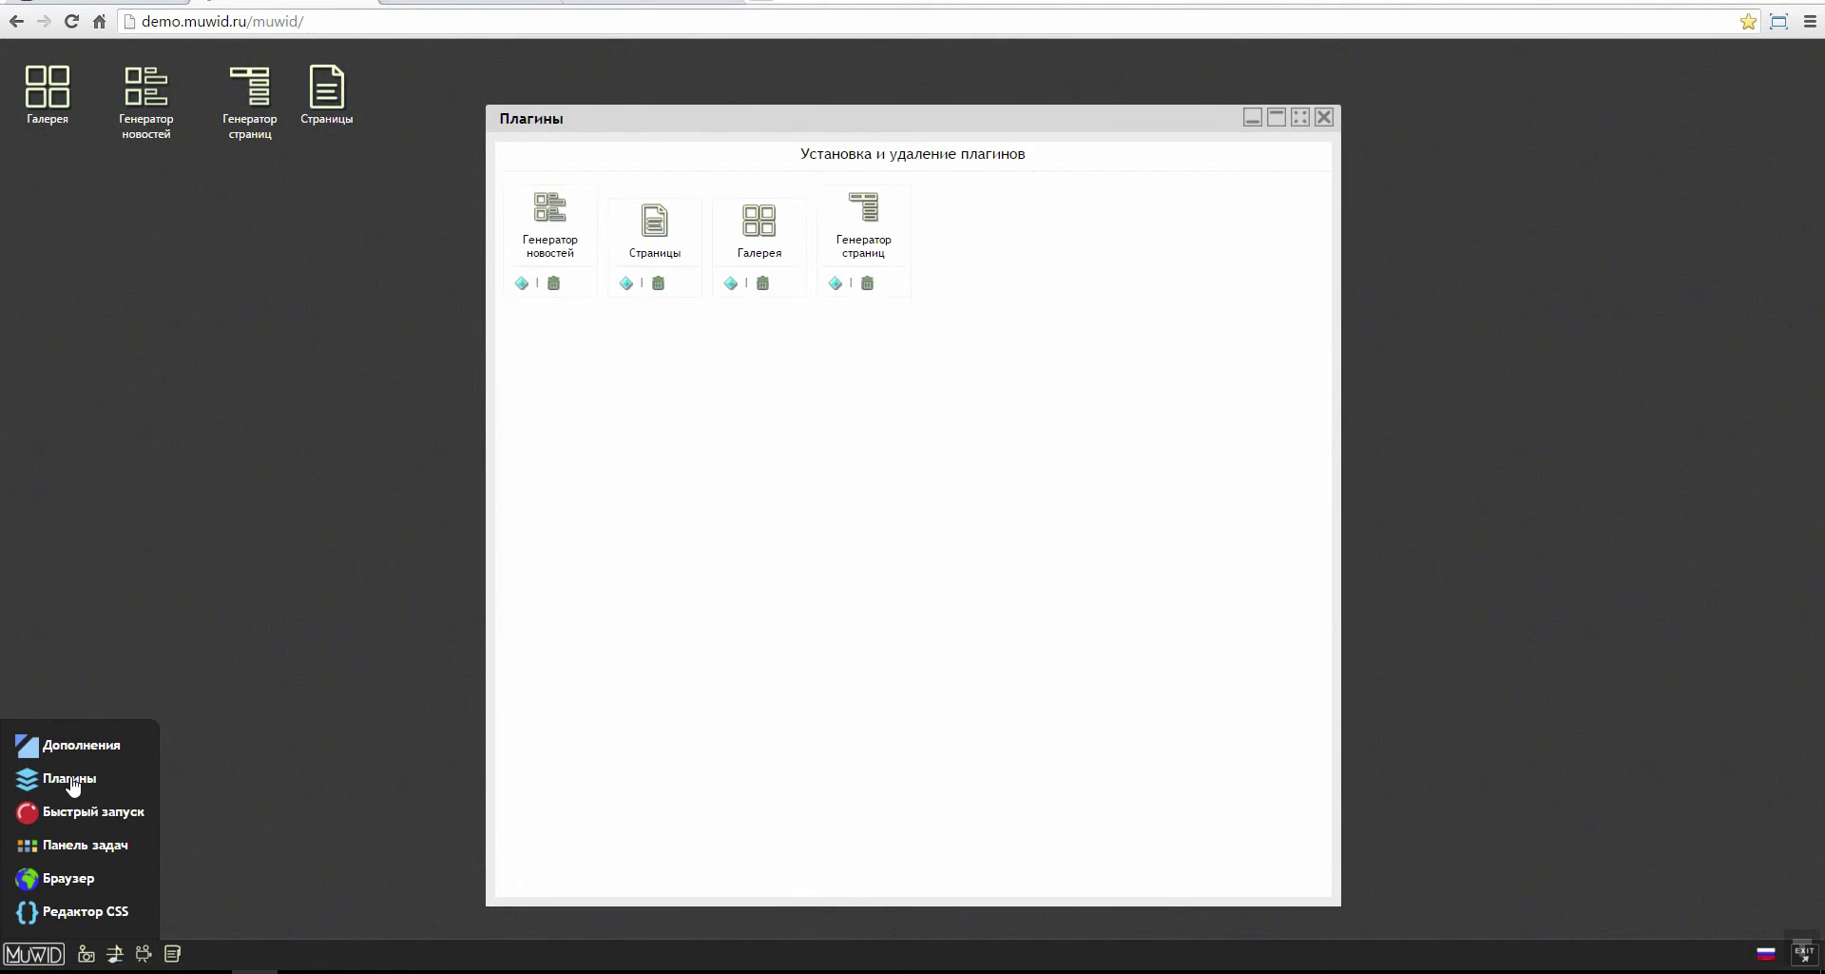
pyautogui.moveTo(790, 117); pyautogui.dragTo(747, 85)
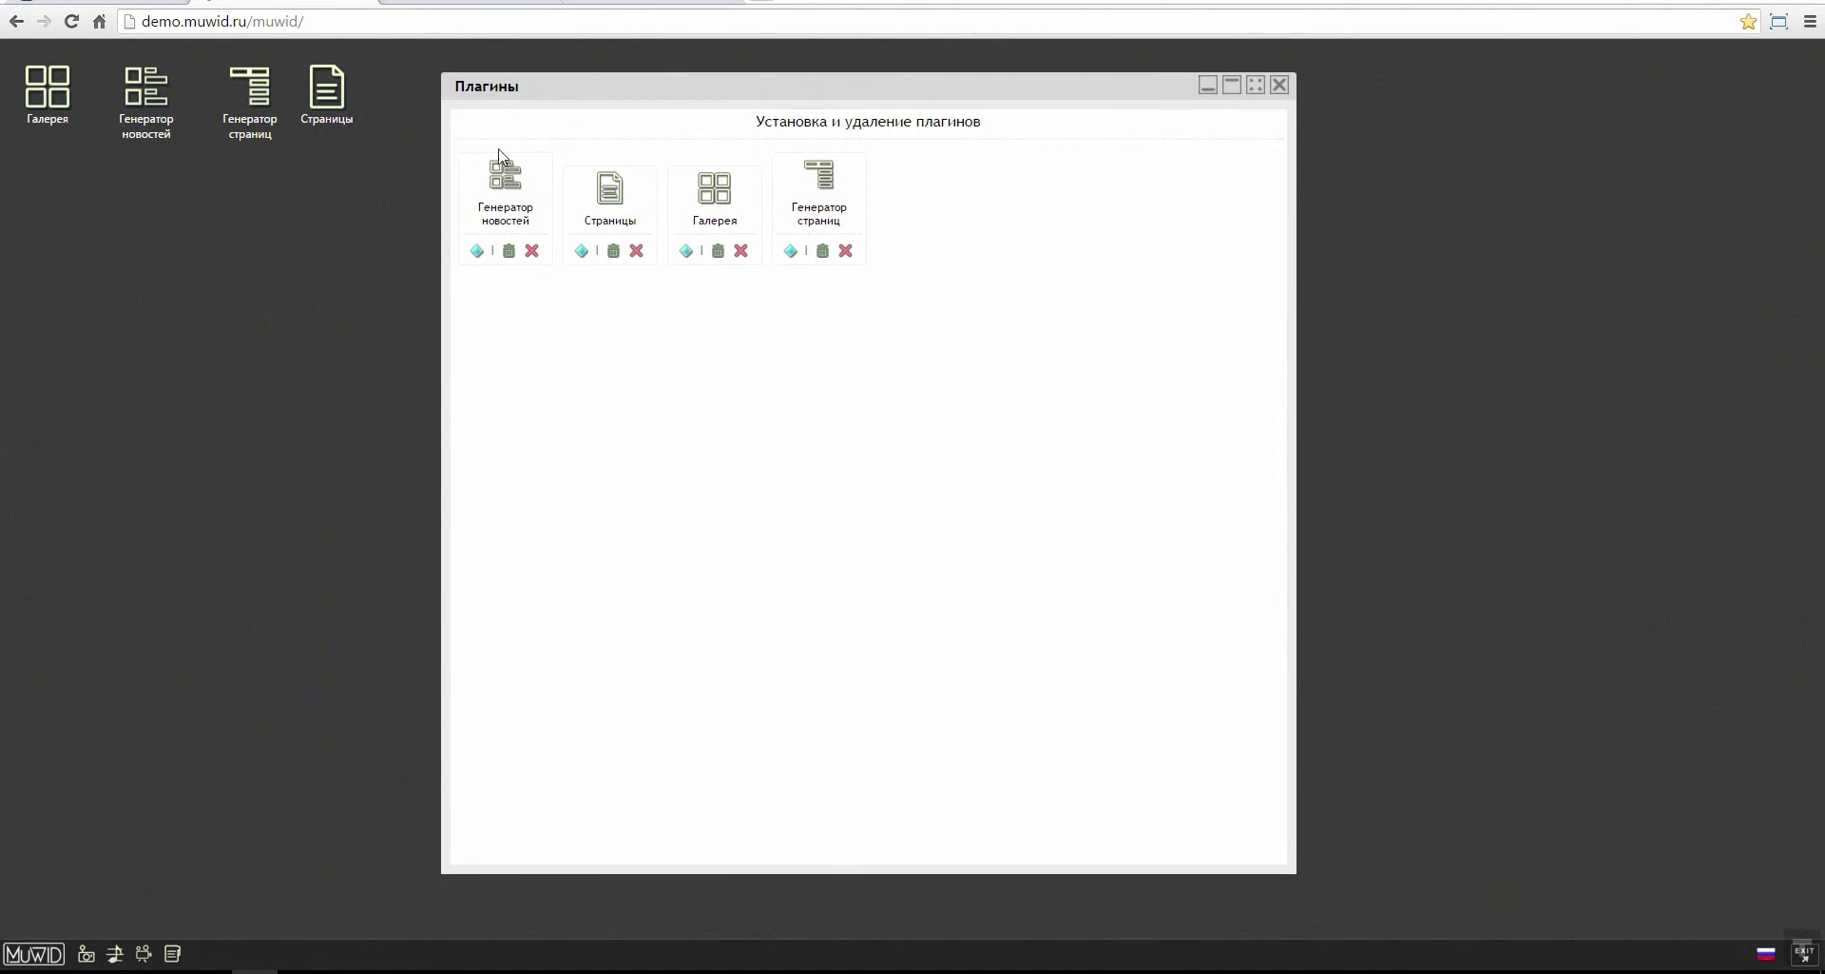
pyautogui.click(581, 251)
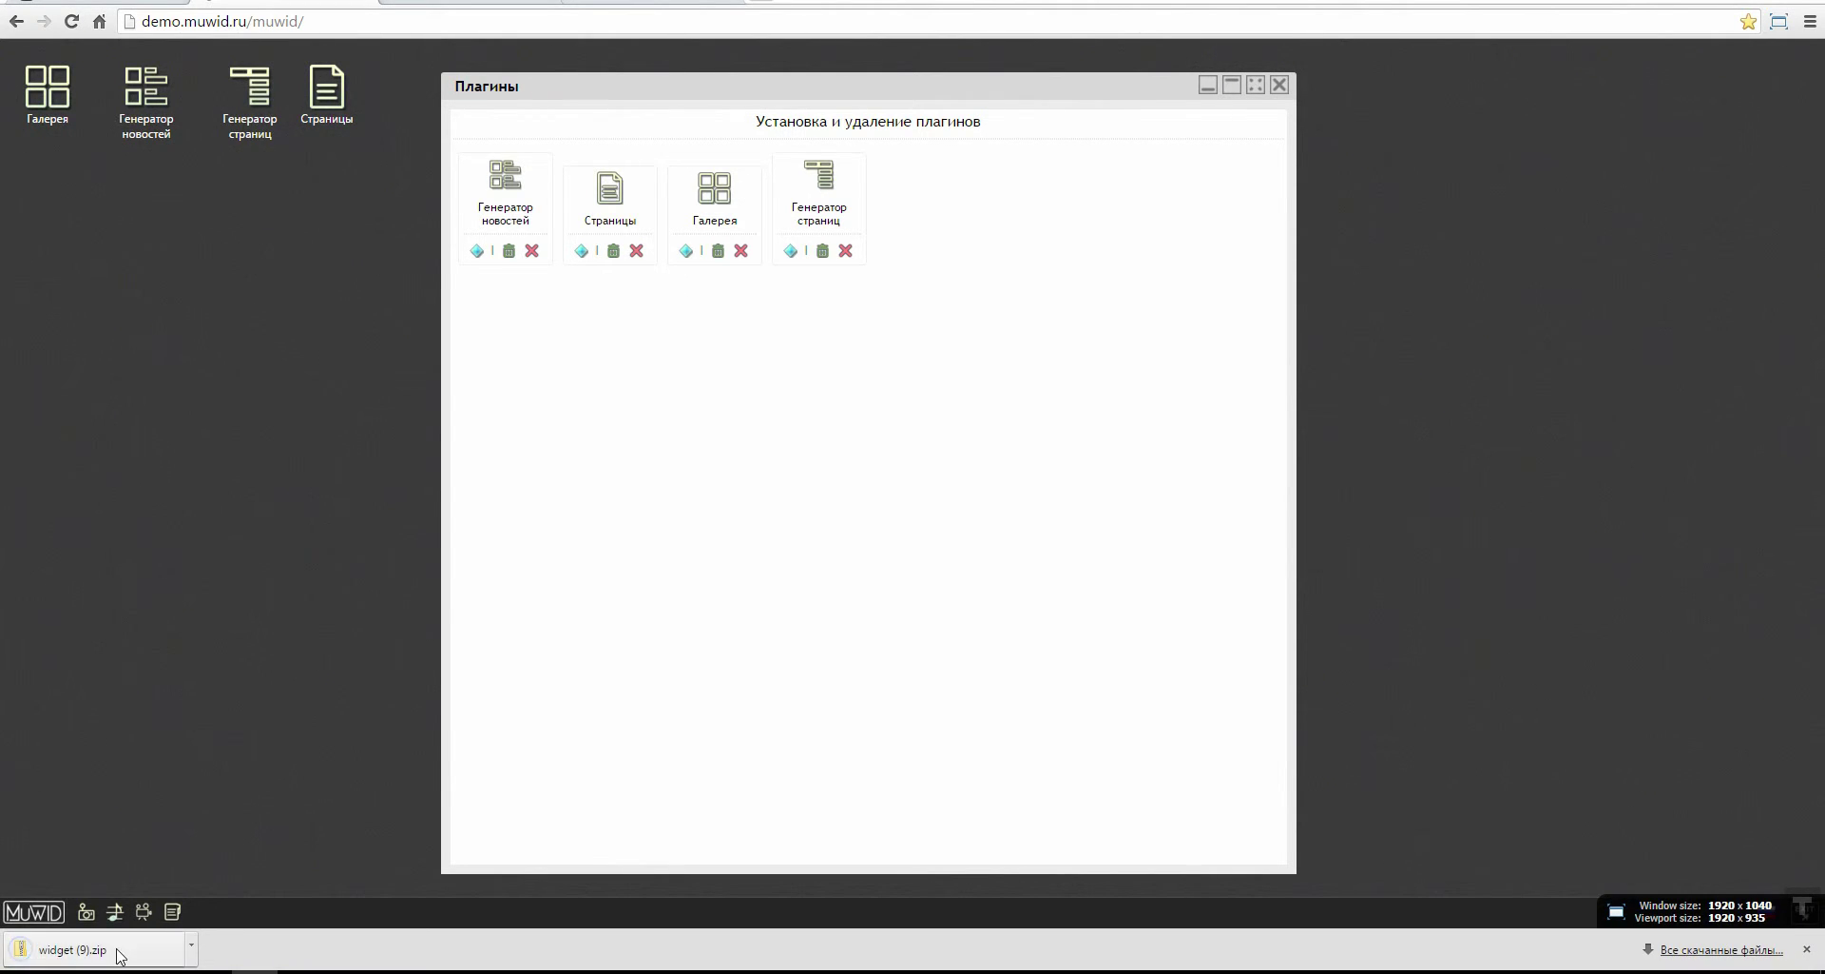
pyautogui.click(116, 949)
pyautogui.moveTo(948, 105); pyautogui.dragTo(1394, 181)
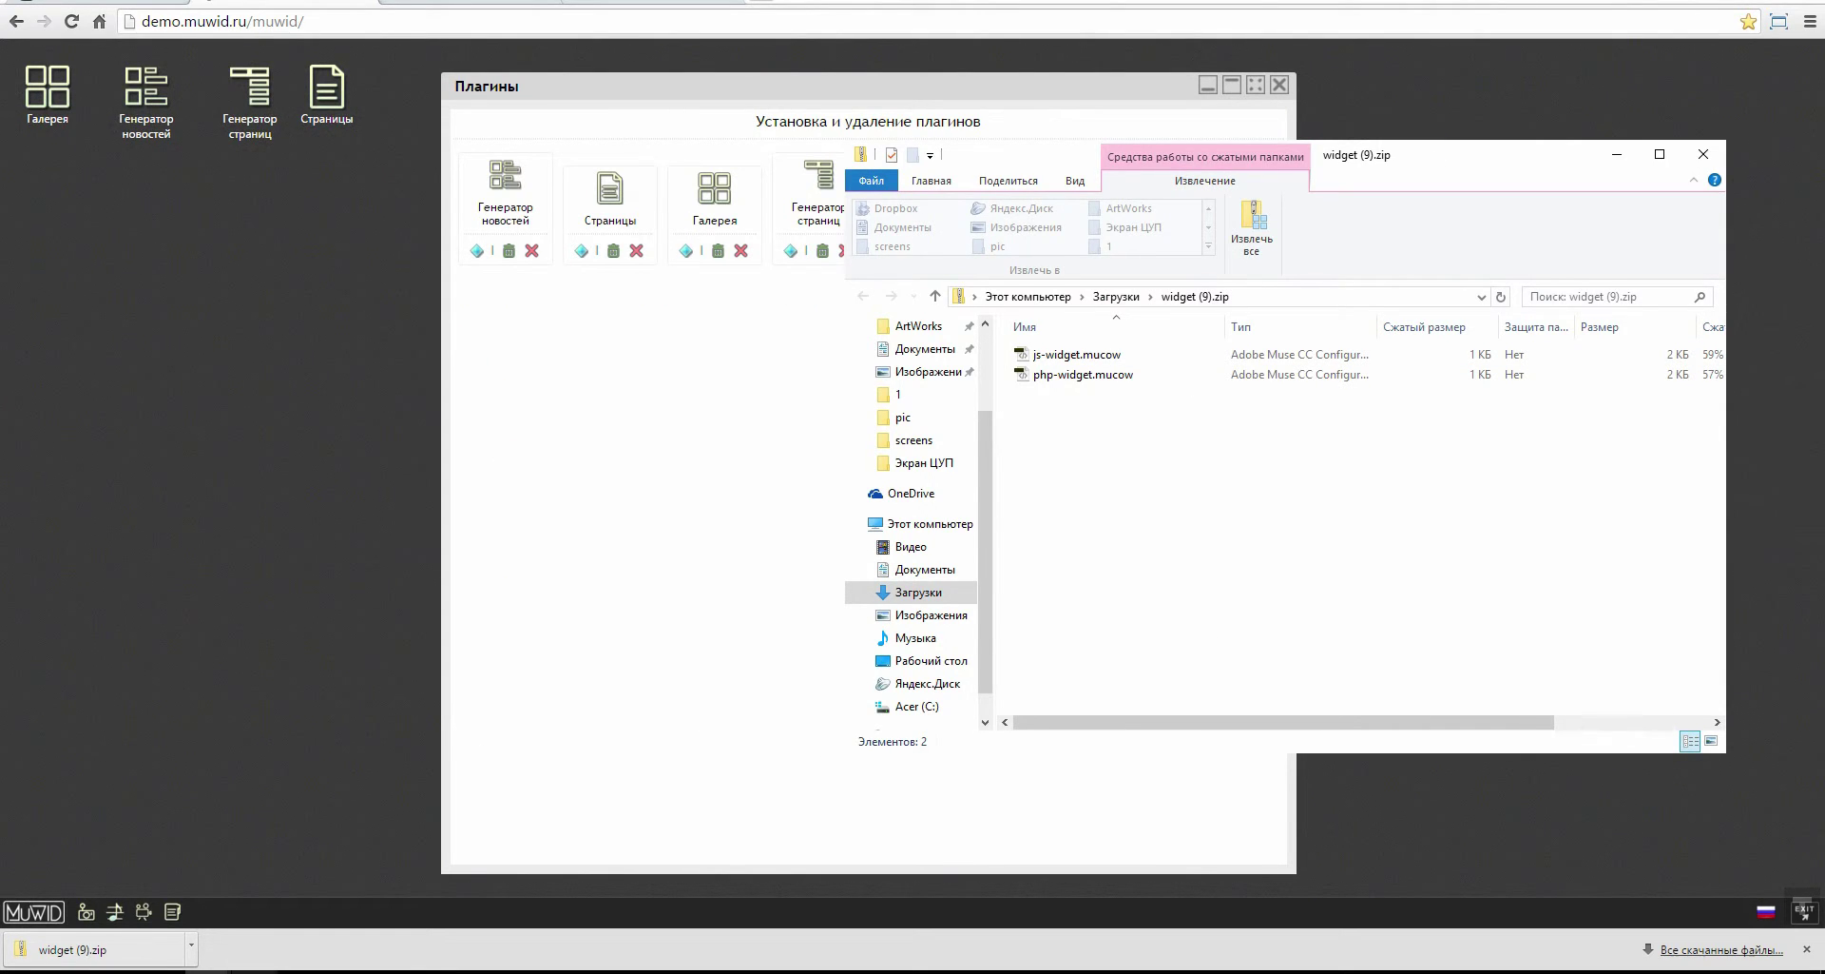
# Step: Try dragging js-widget.mucow from the widget (9).zip window onto the Muse page
pyautogui.click(301, 971)
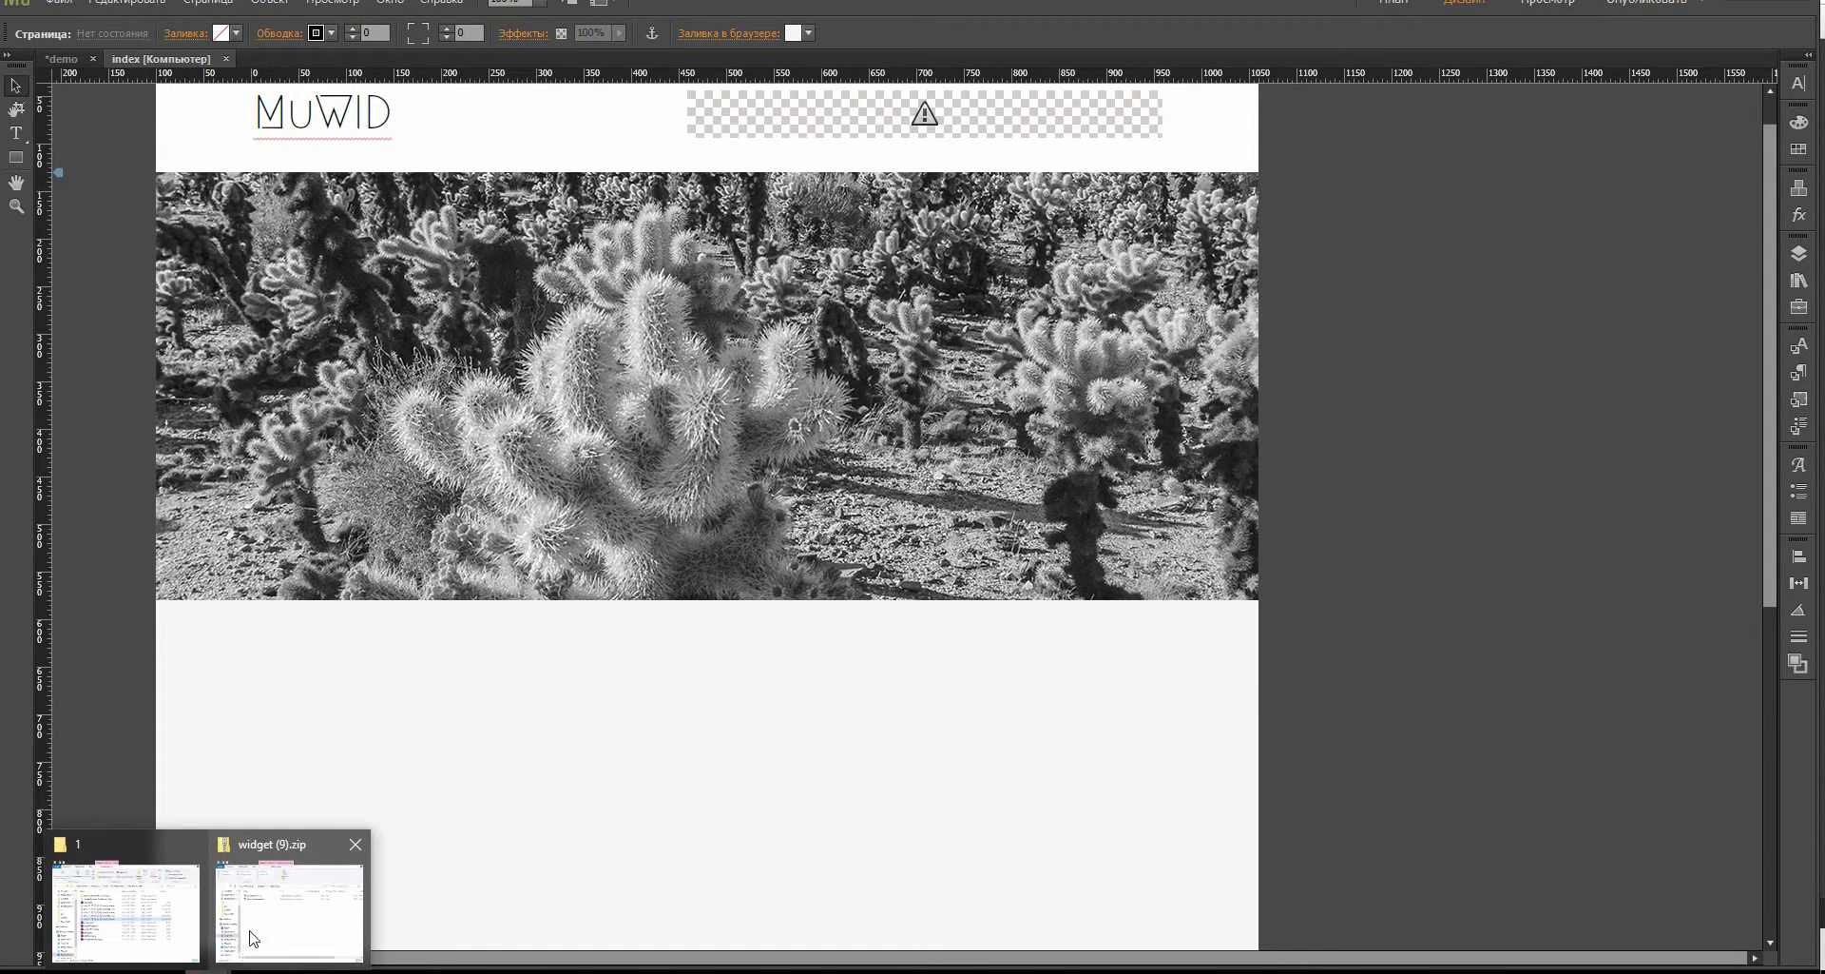
pyautogui.click(228, 915)
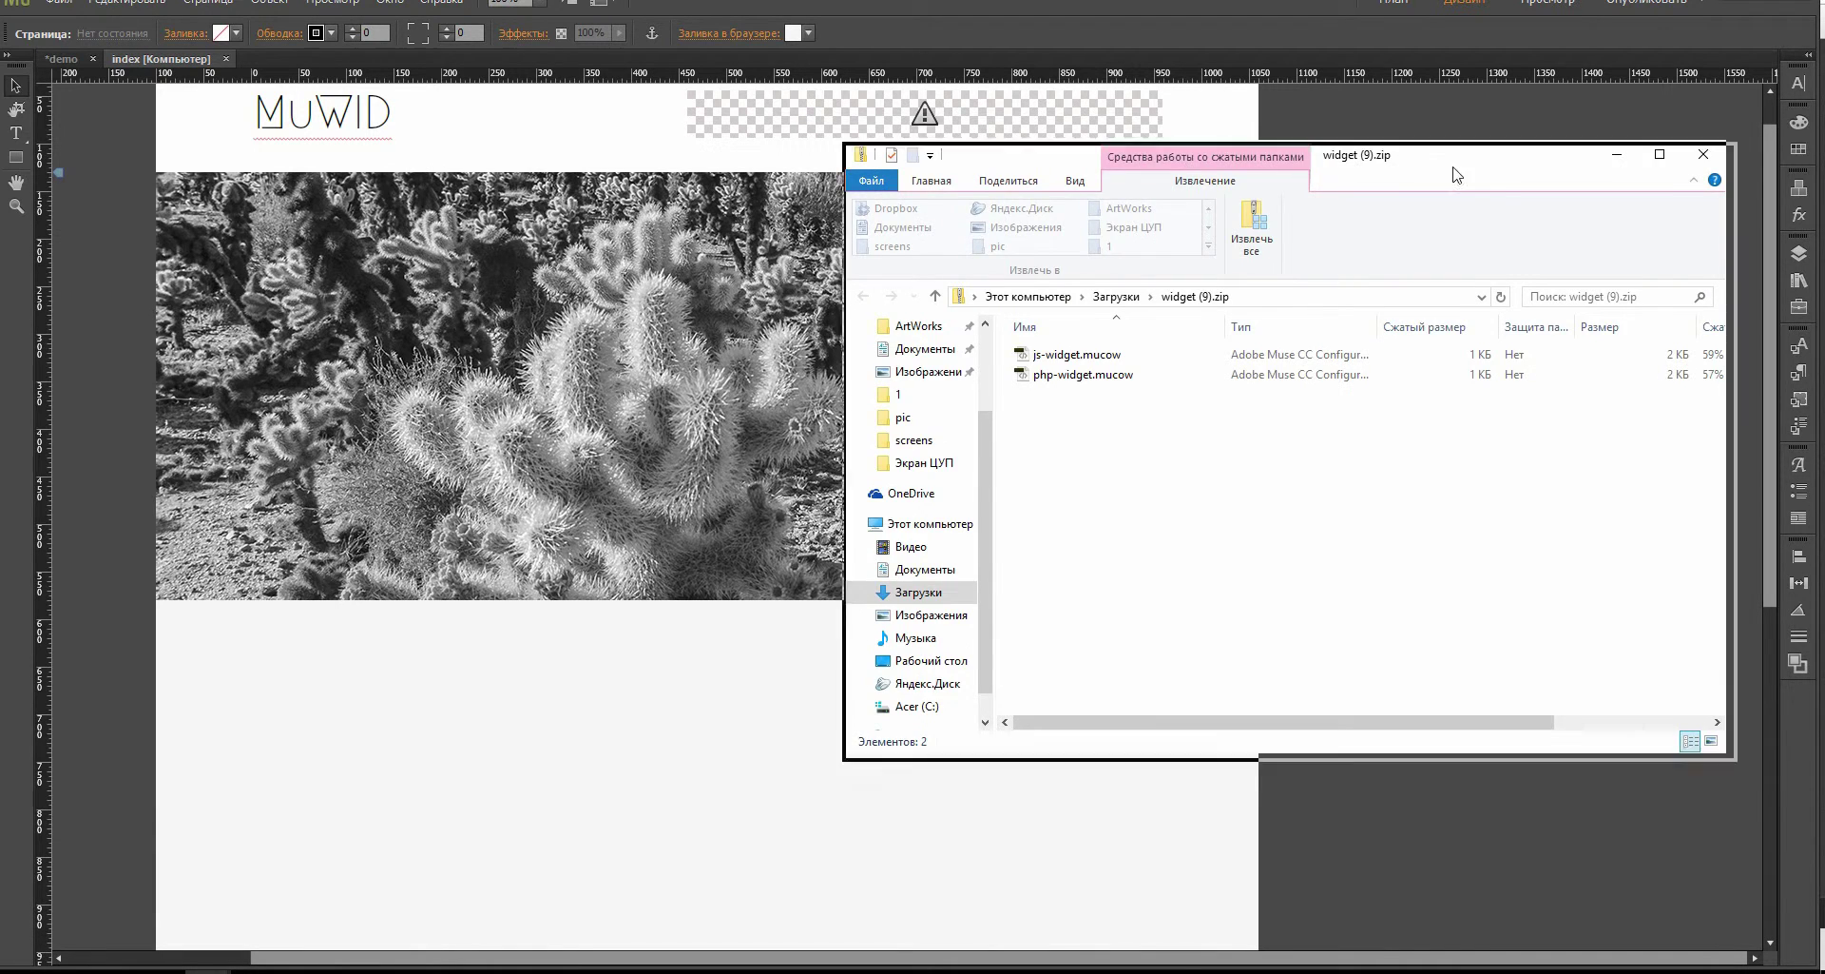
pyautogui.moveTo(1455, 173); pyautogui.dragTo(1585, 238)
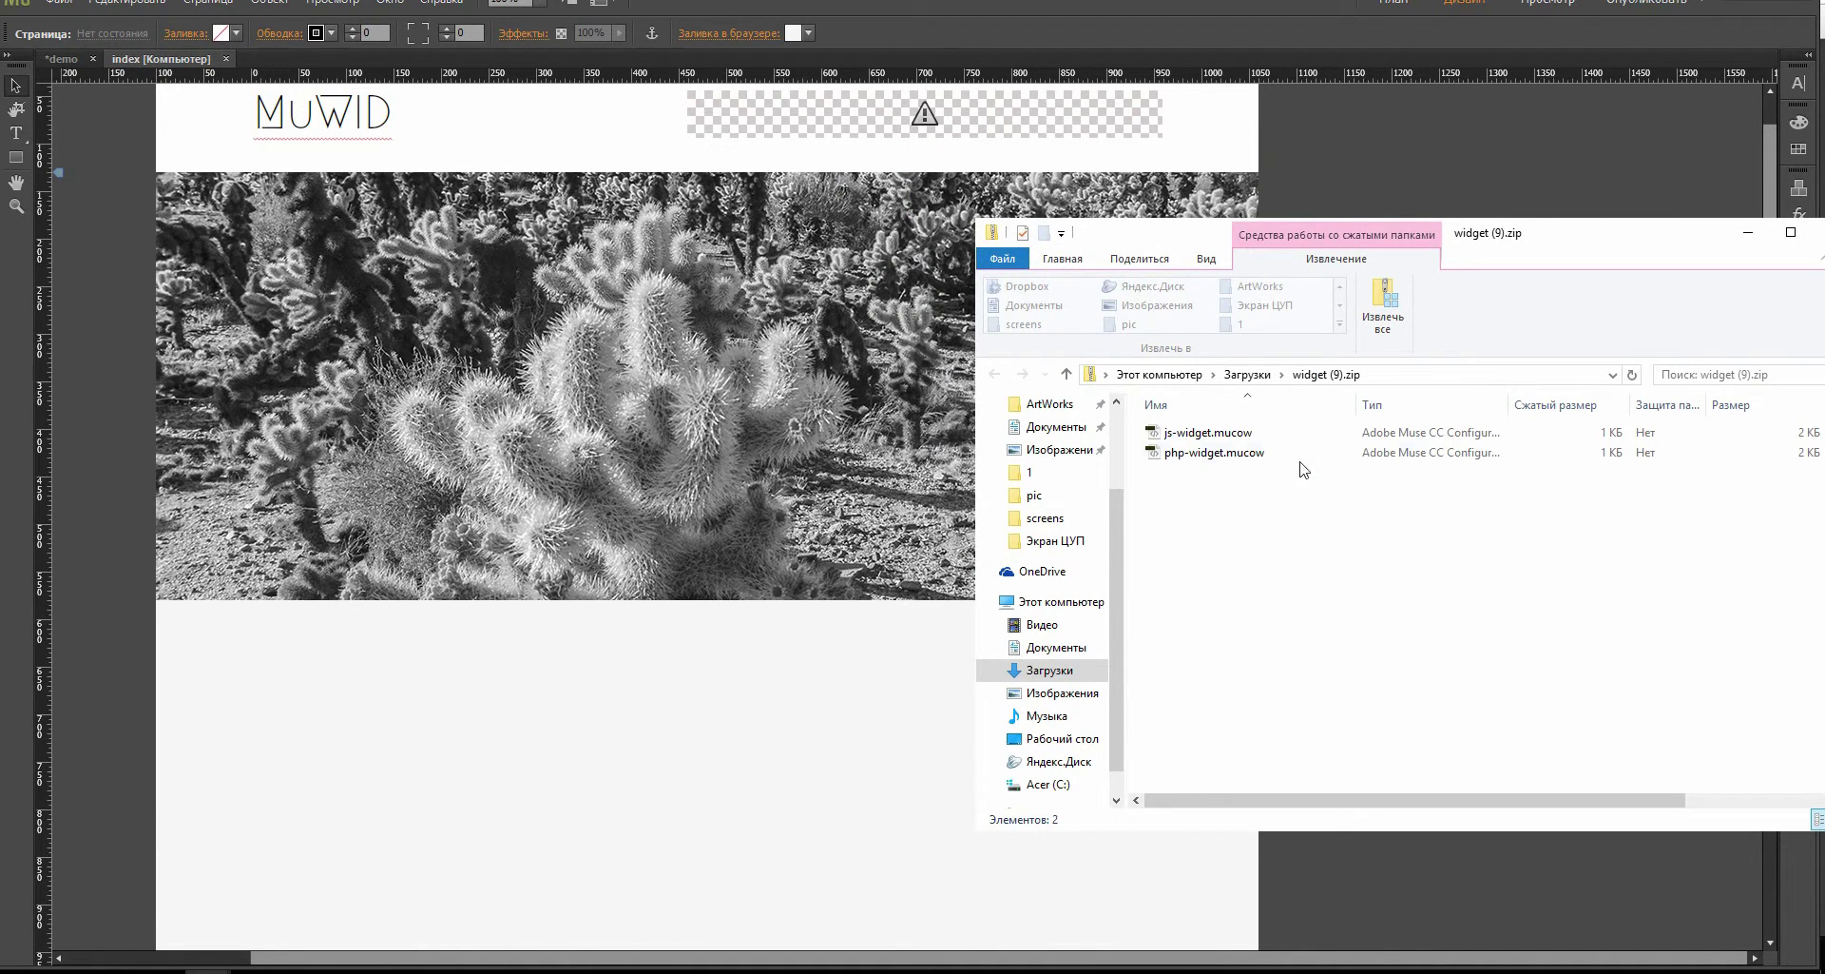
pyautogui.click(1232, 438)
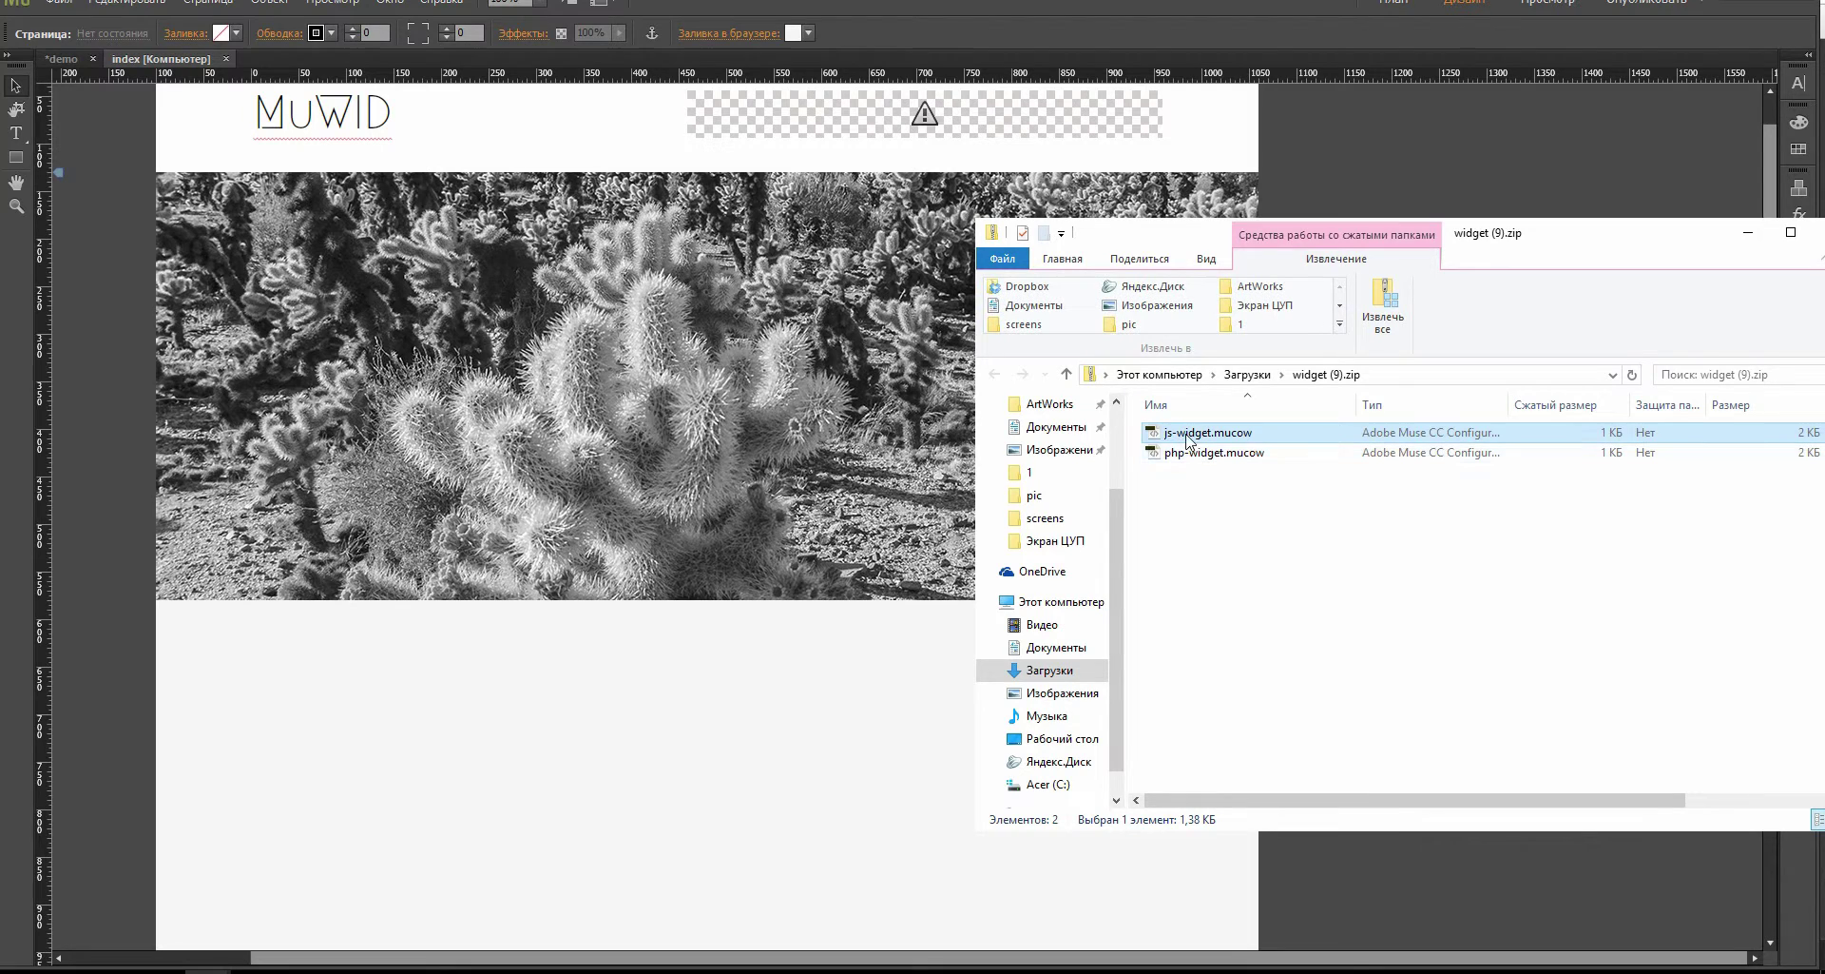
pyautogui.moveTo(1189, 439); pyautogui.dragTo(1451, 471)
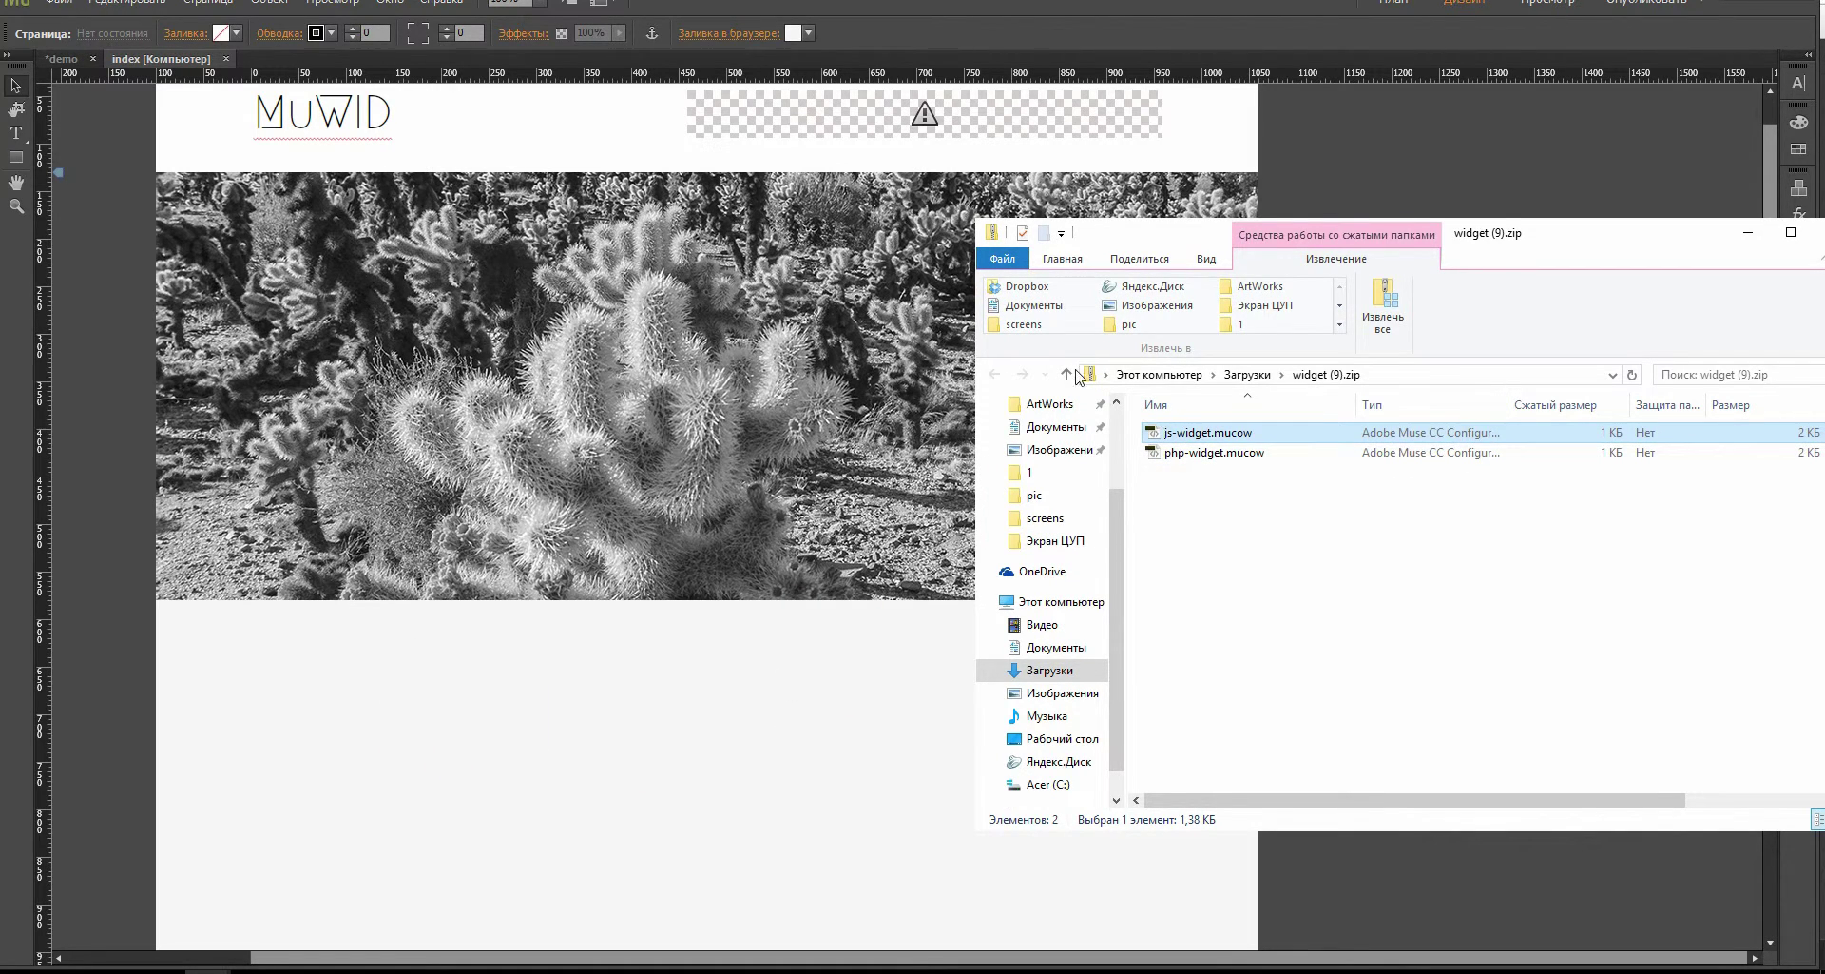
# Step: Browse from Рабочий стол through ArtWorks and html-site to the MuWID folder
pyautogui.click(1194, 375)
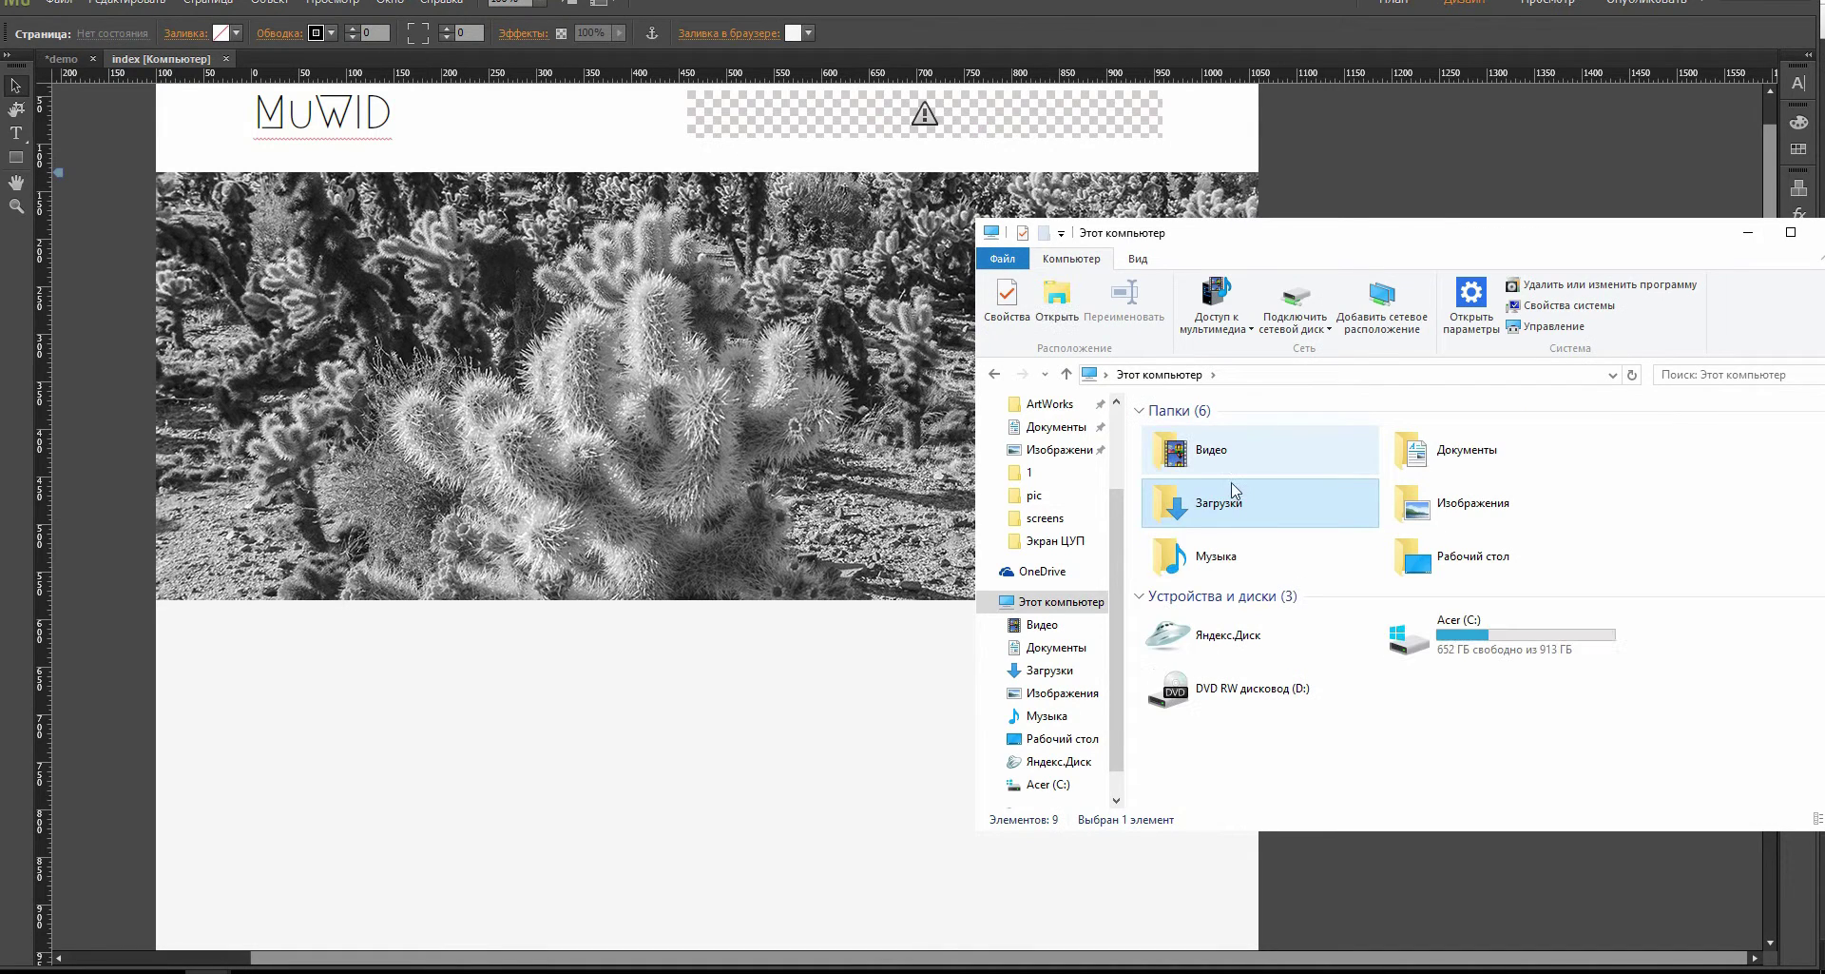
pyautogui.doubleClick(1454, 556)
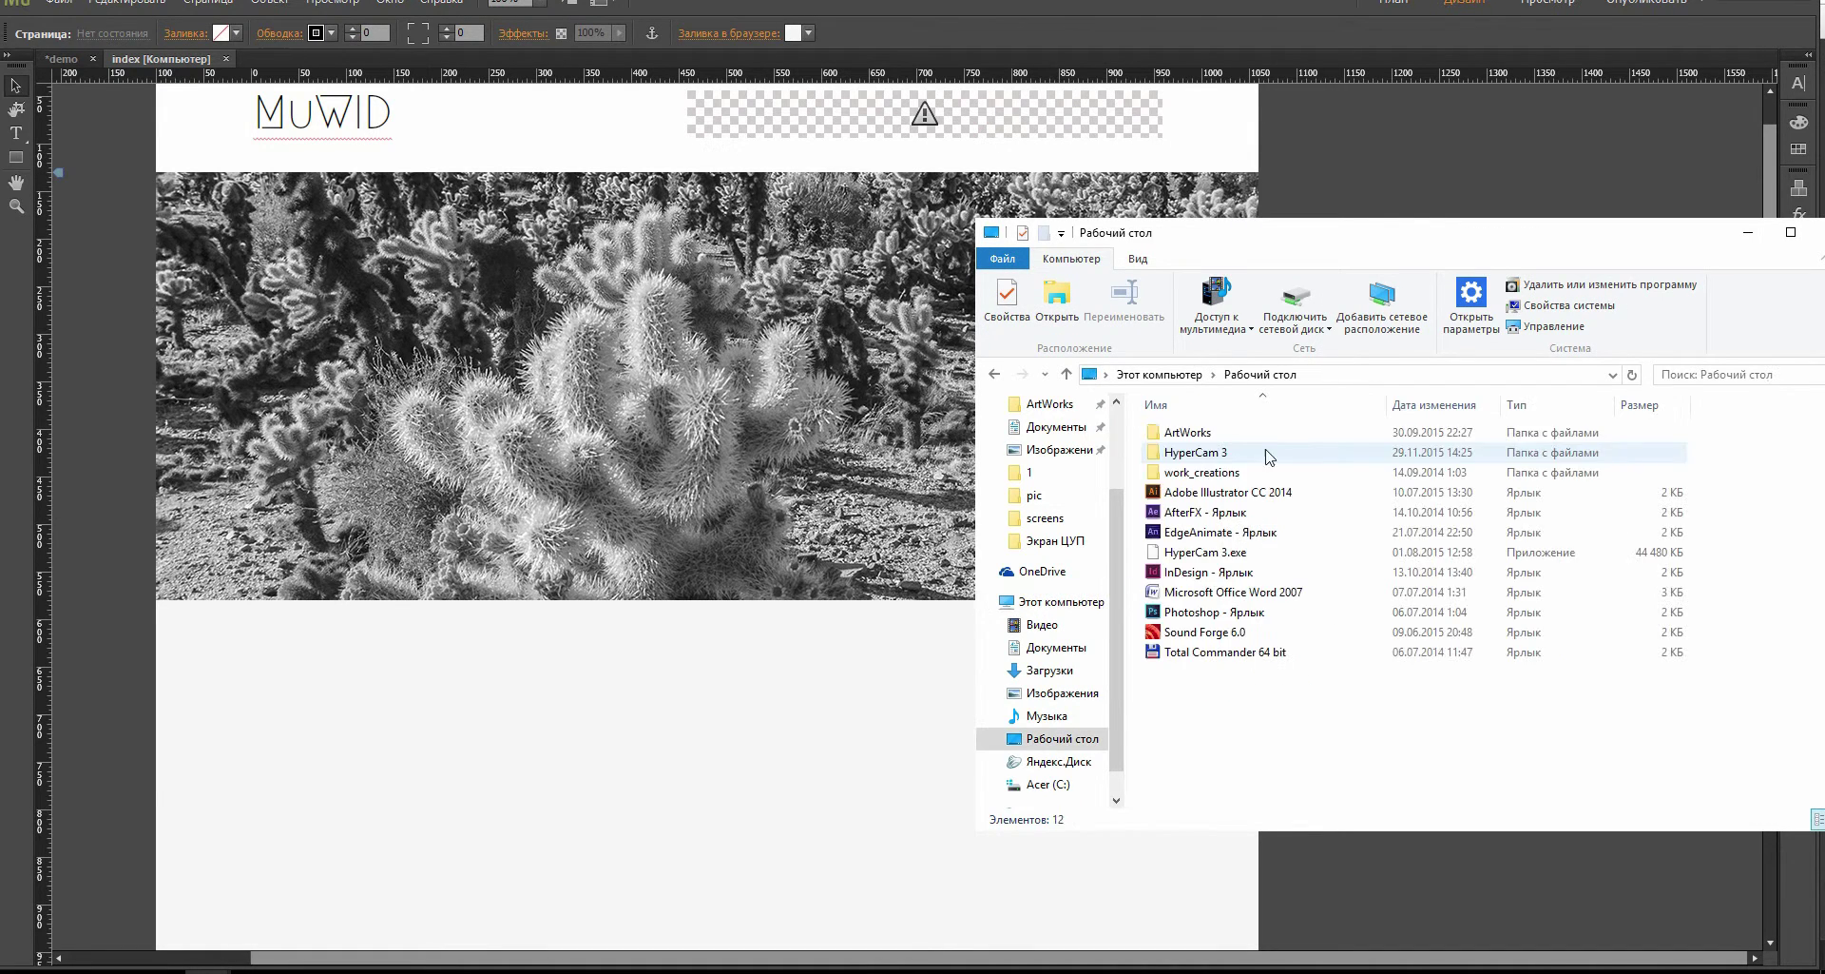
pyautogui.doubleClick(1179, 431)
pyautogui.doubleClick(1173, 431)
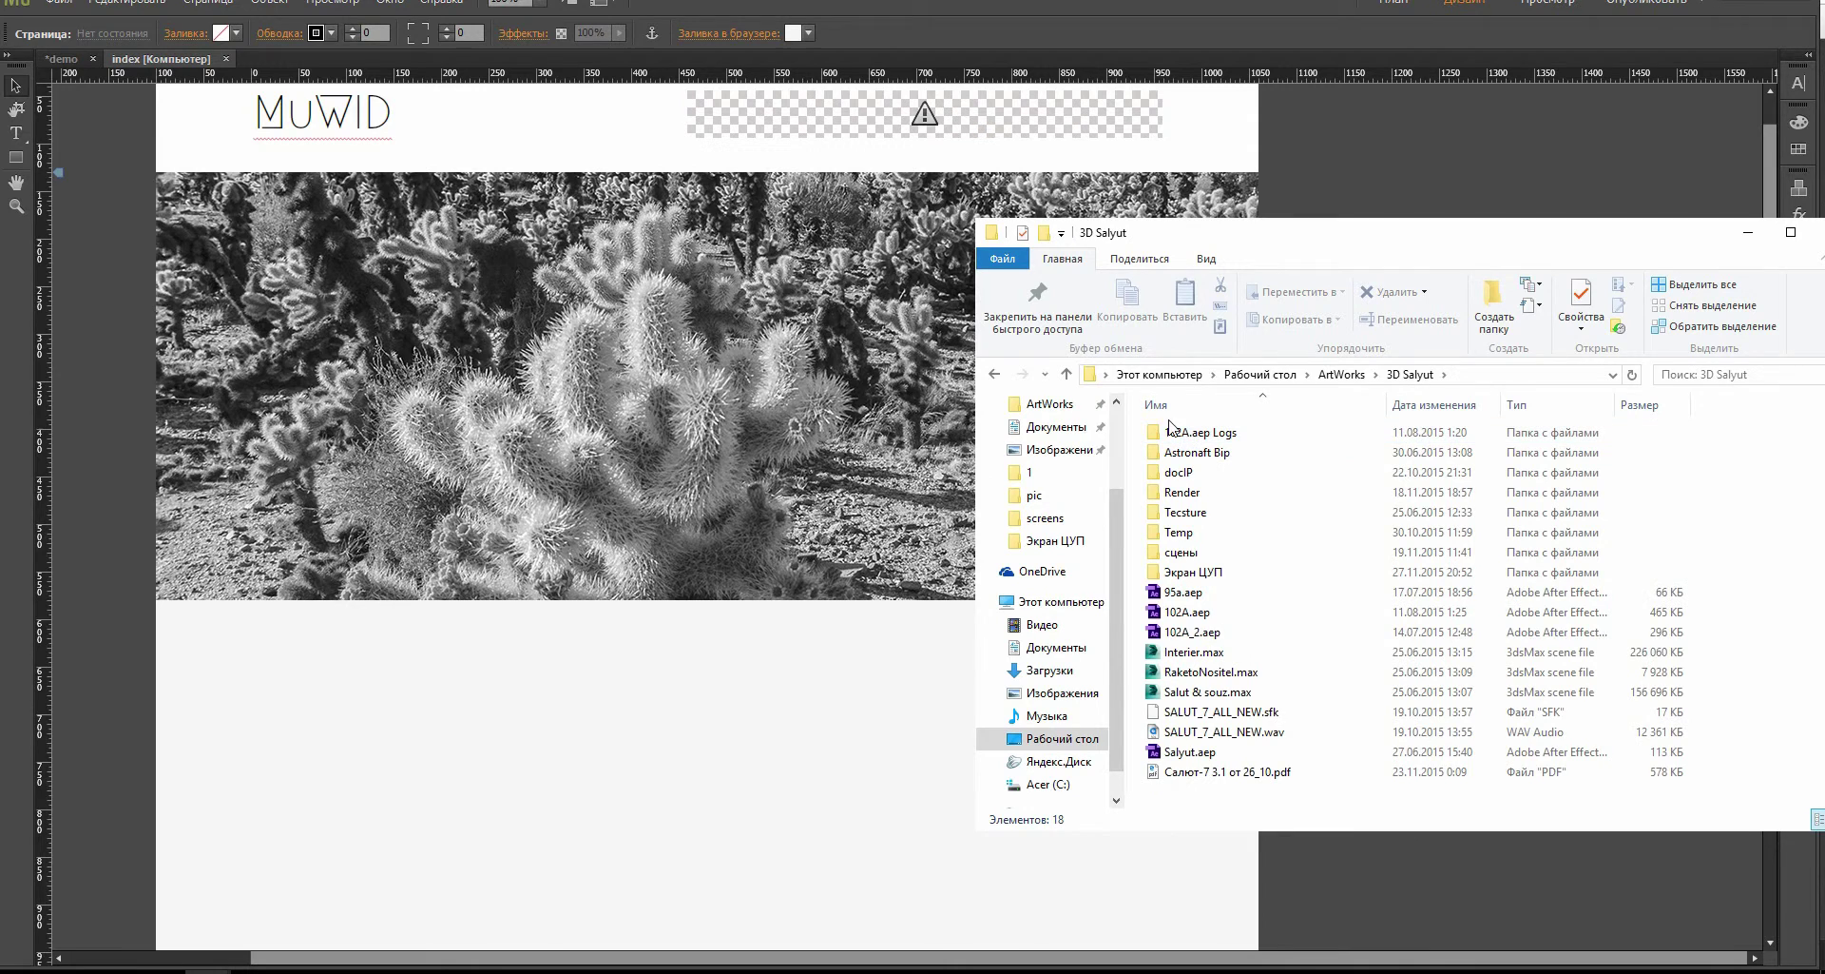
pyautogui.click(995, 374)
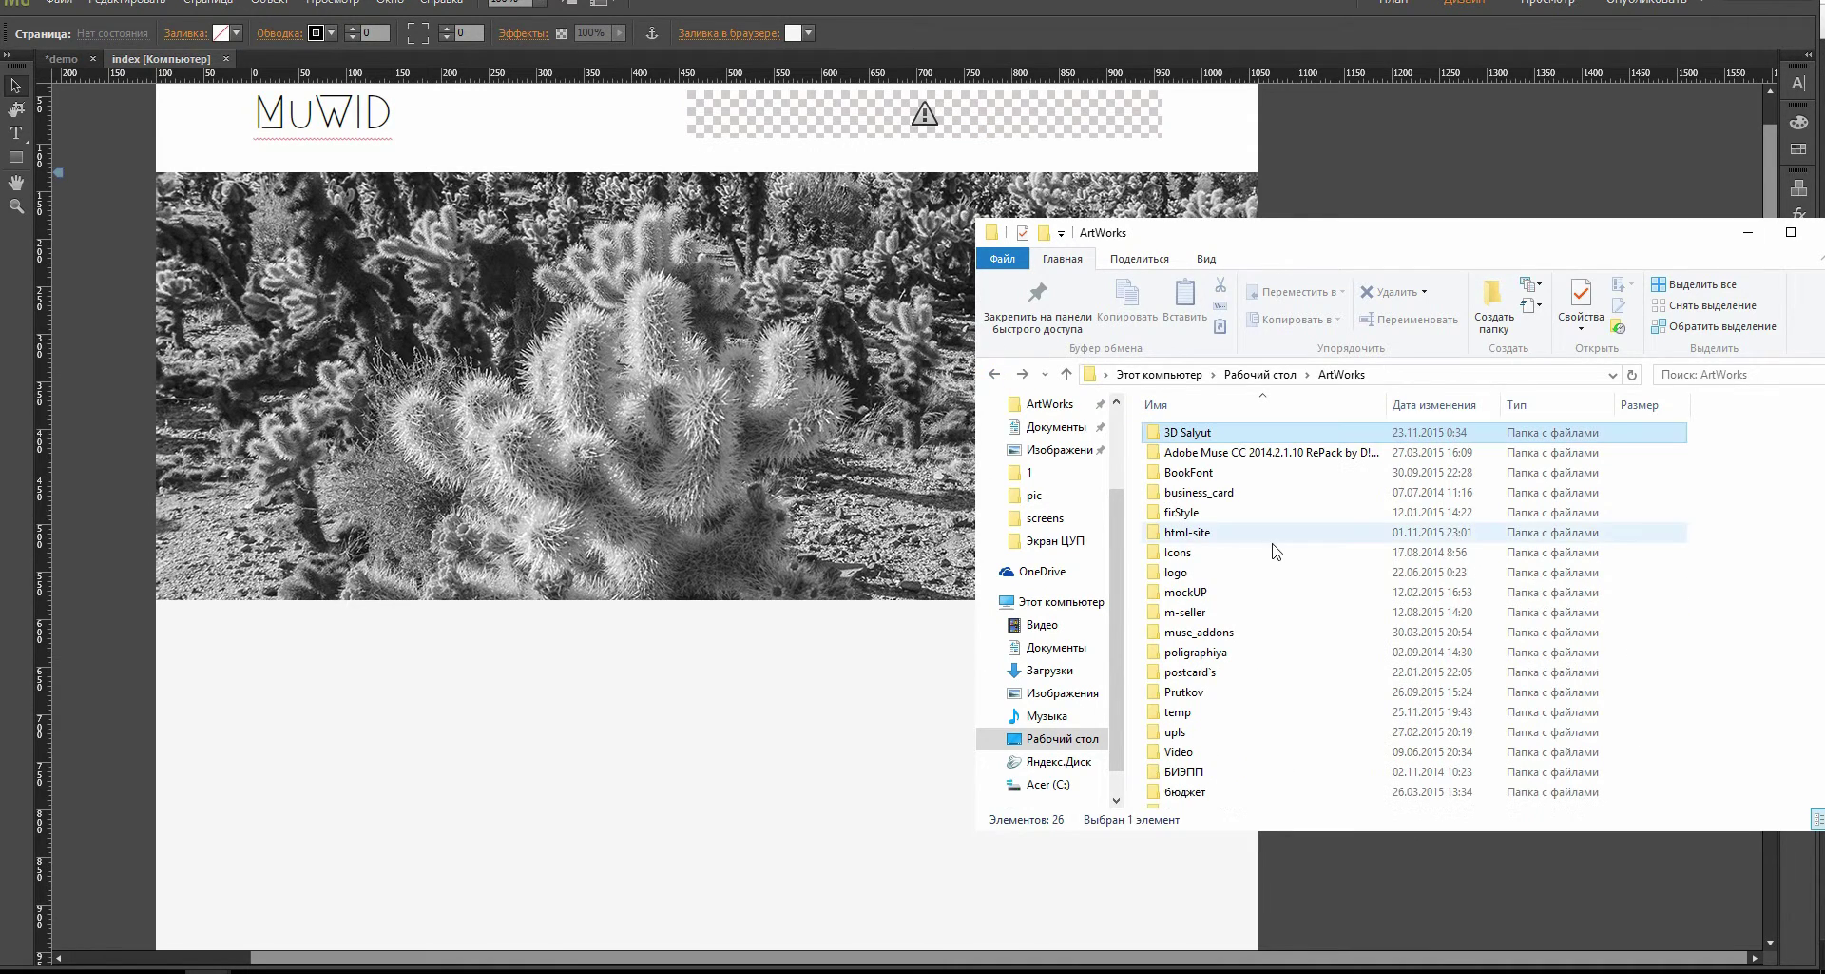
pyautogui.doubleClick(1188, 532)
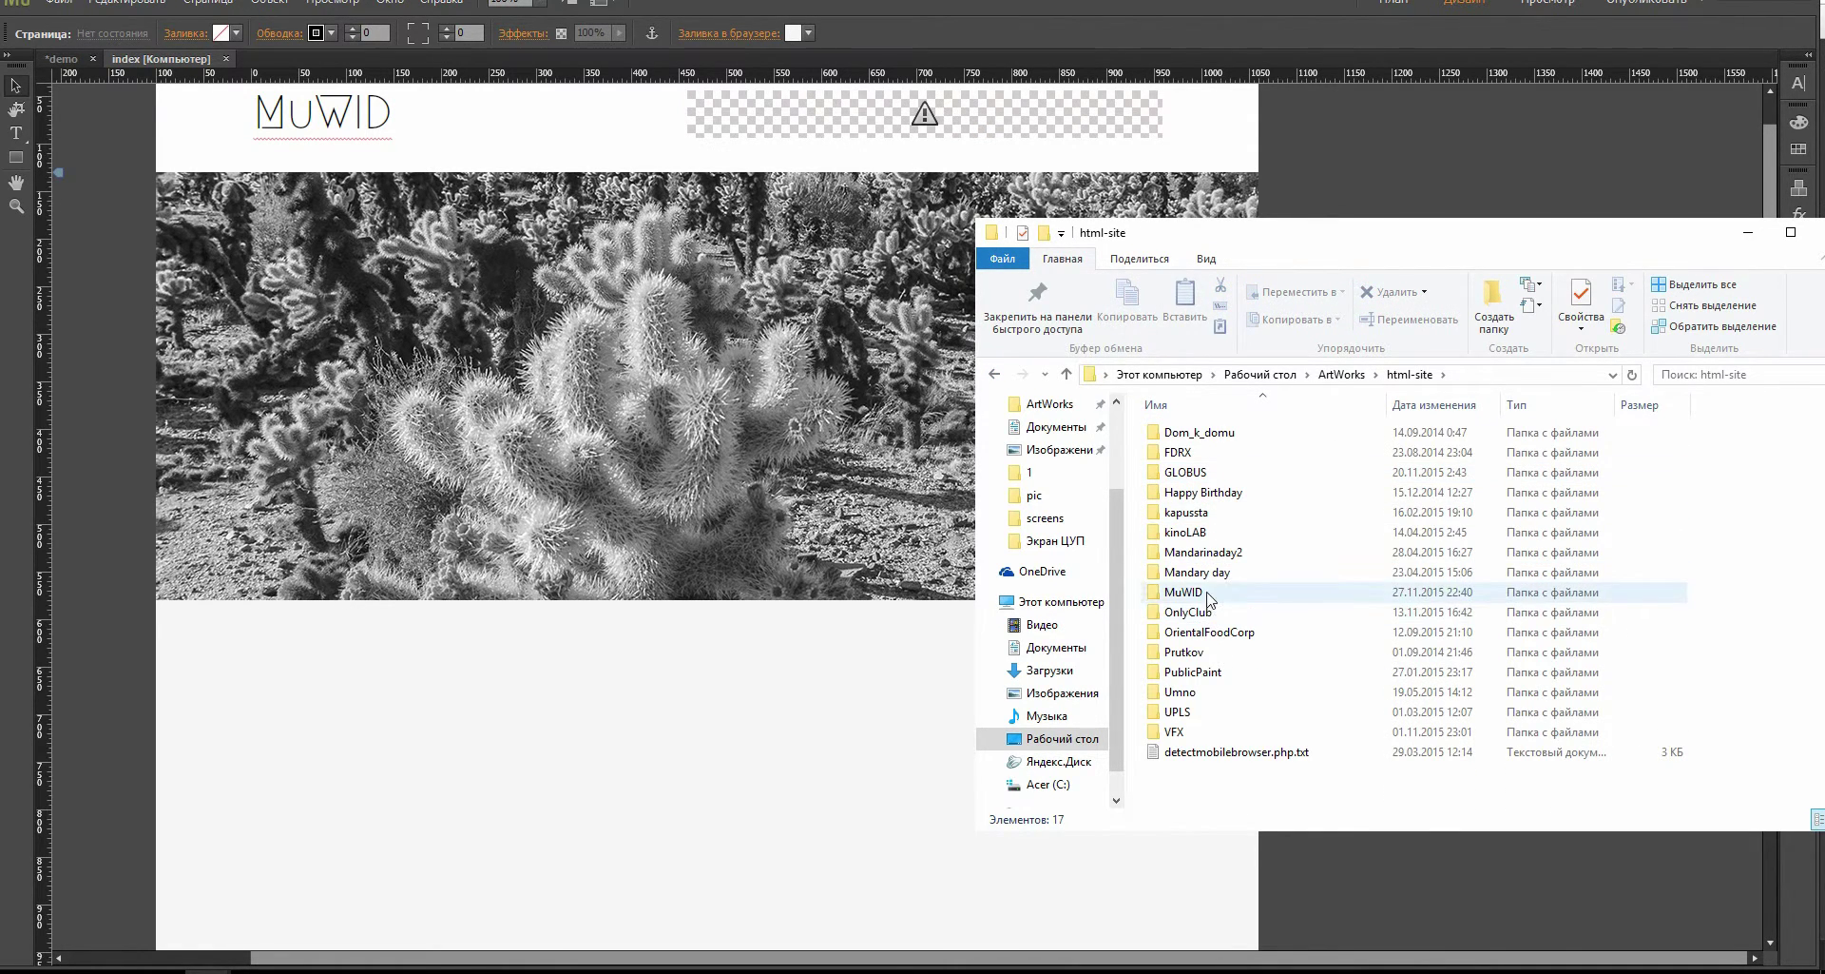
pyautogui.doubleClick(1208, 596)
# Step: Open demo.muwid.ru > MuWID widgets > Страницы and drag js-widget.mucow onto the index page
pyautogui.click(1274, 449)
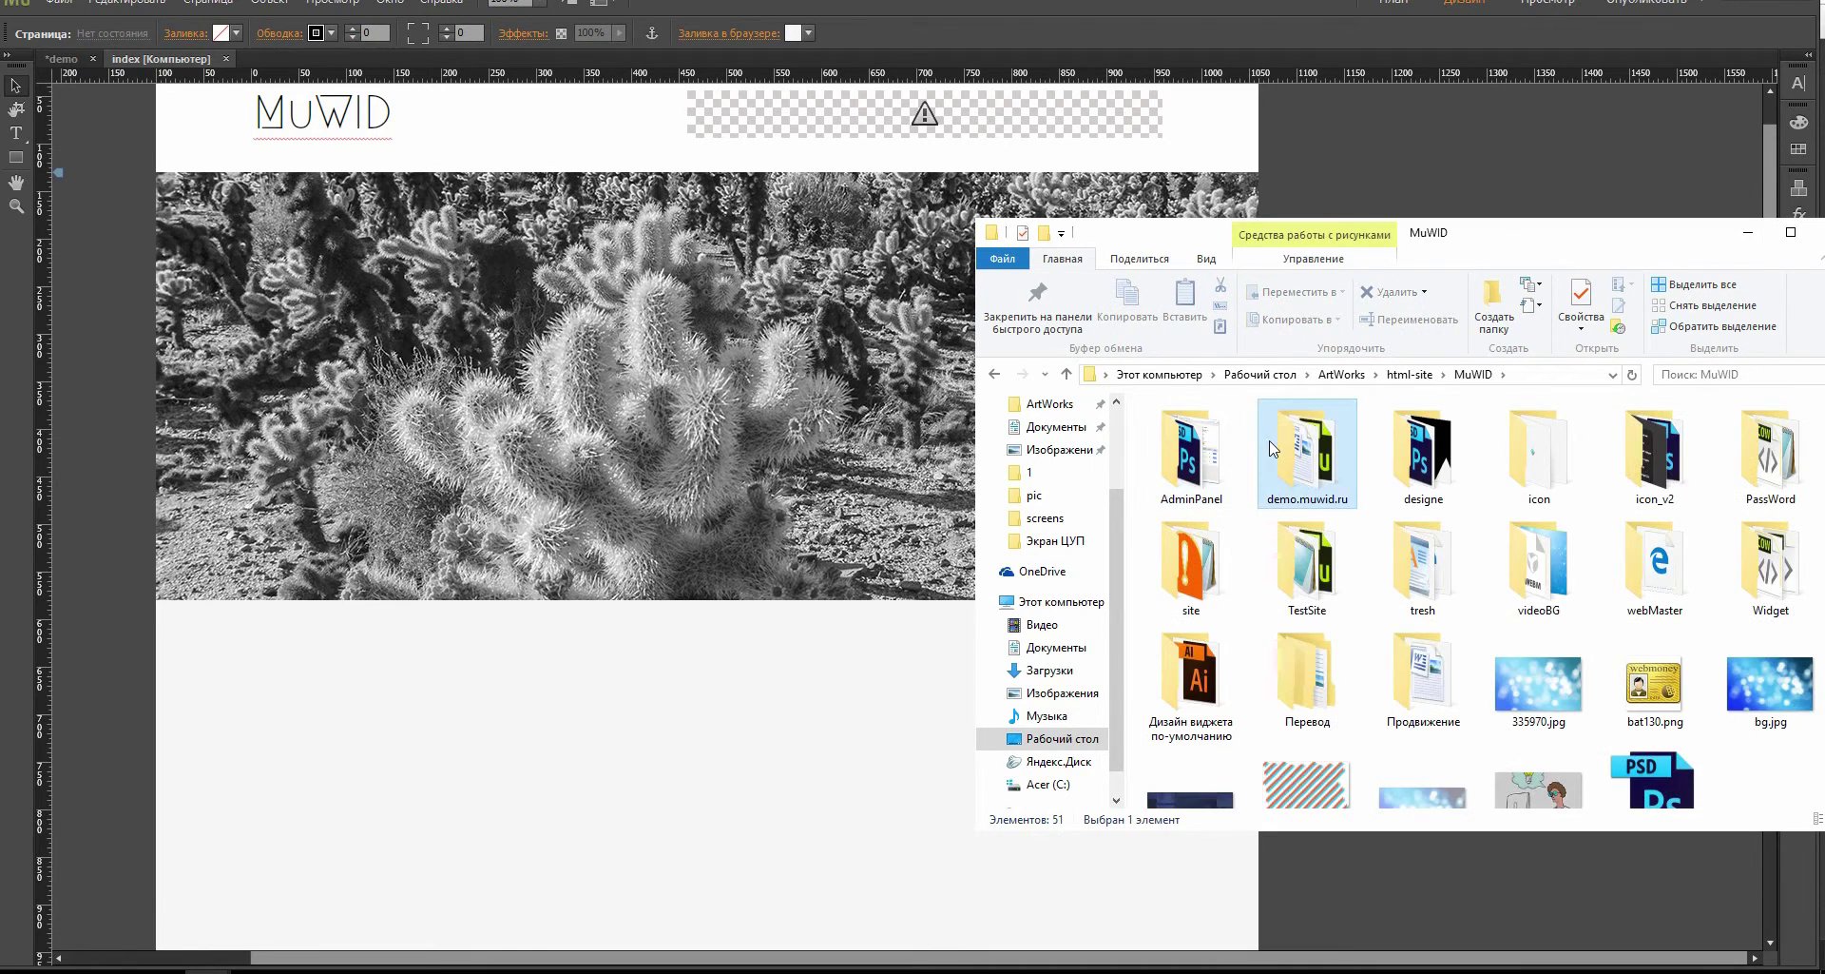
pyautogui.doubleClick(1274, 449)
pyautogui.doubleClick(1222, 432)
pyautogui.click(1190, 492)
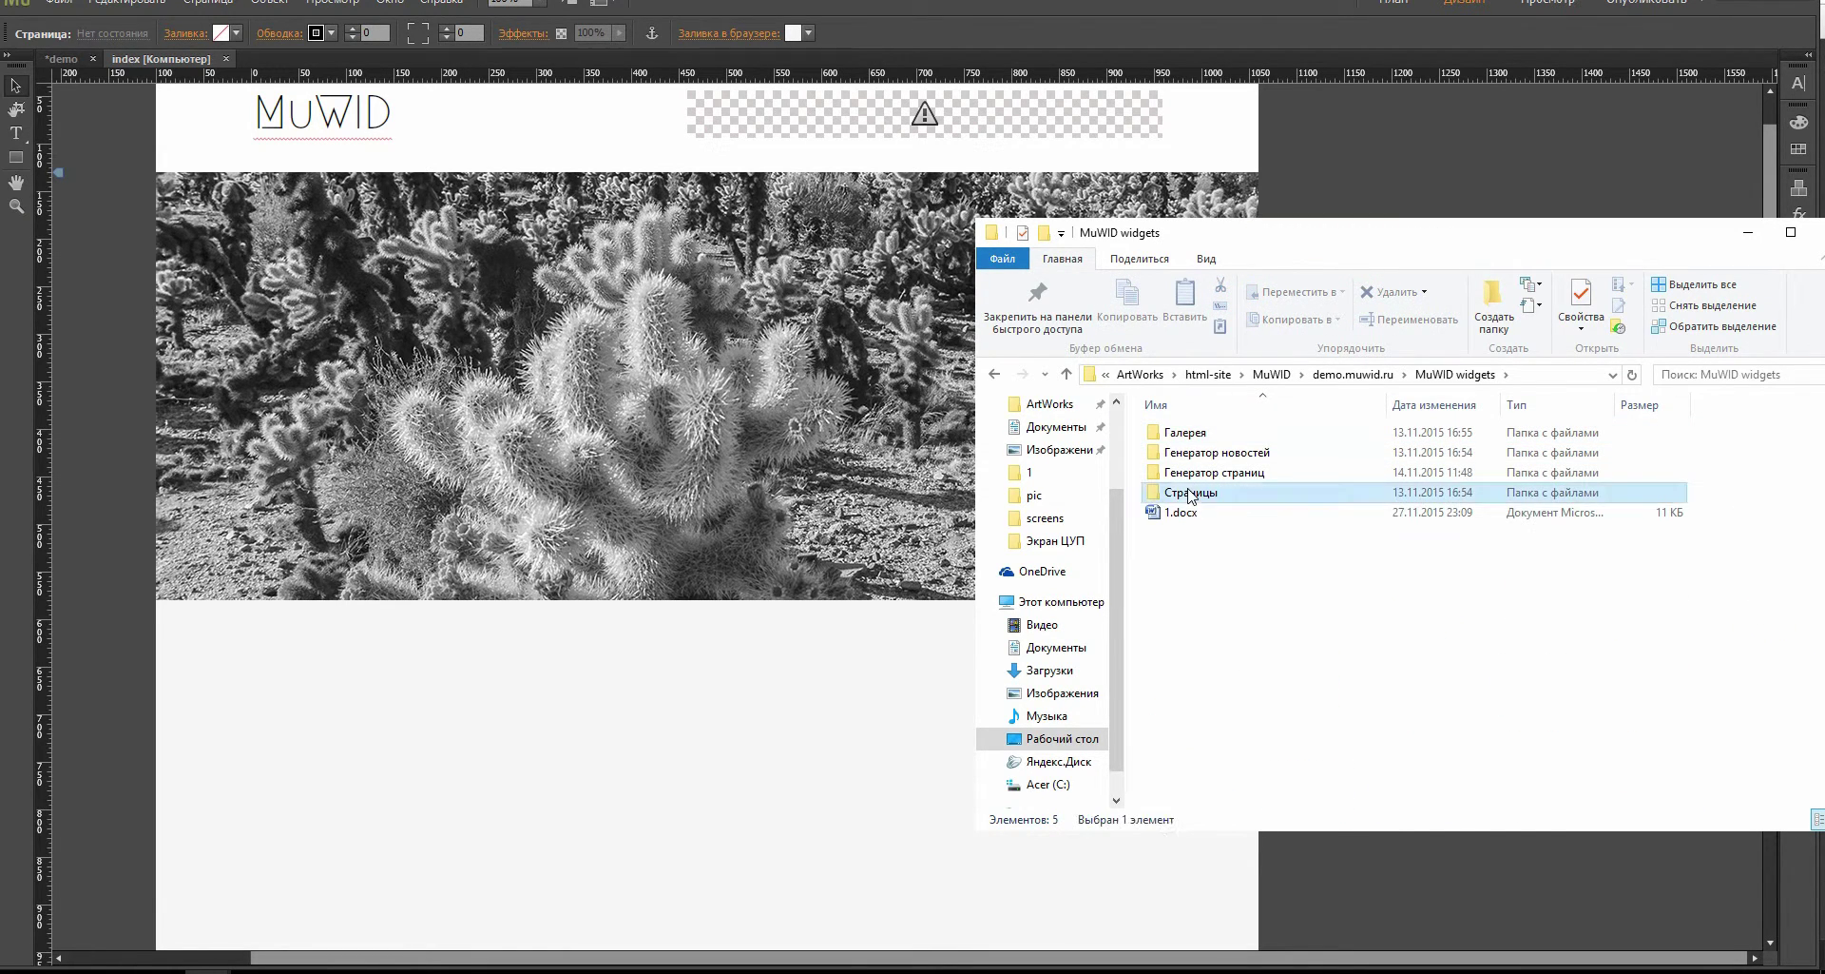
pyautogui.doubleClick(1190, 493)
pyautogui.moveTo(1216, 237); pyautogui.dragTo(1433, 255)
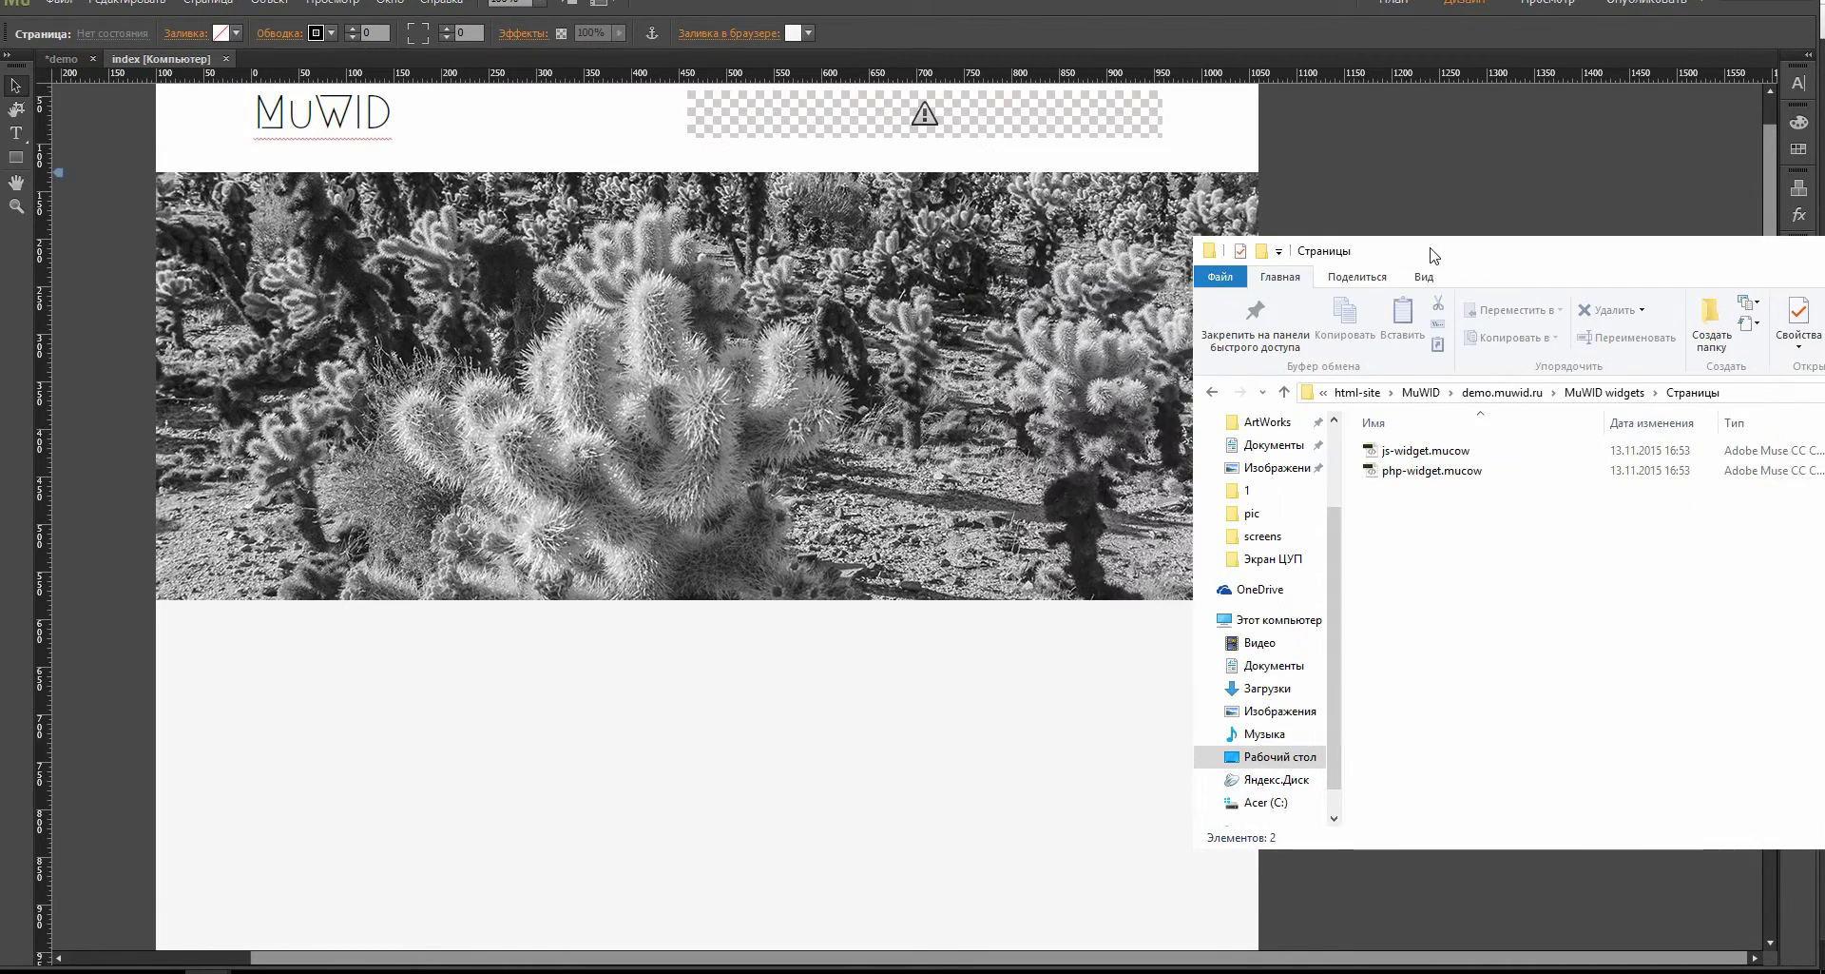
pyautogui.moveTo(1421, 451); pyautogui.dragTo(396, 677)
# Step: Place the JS MuWid widget below the cactus image and set its width to 800 px
pyautogui.click(383, 664)
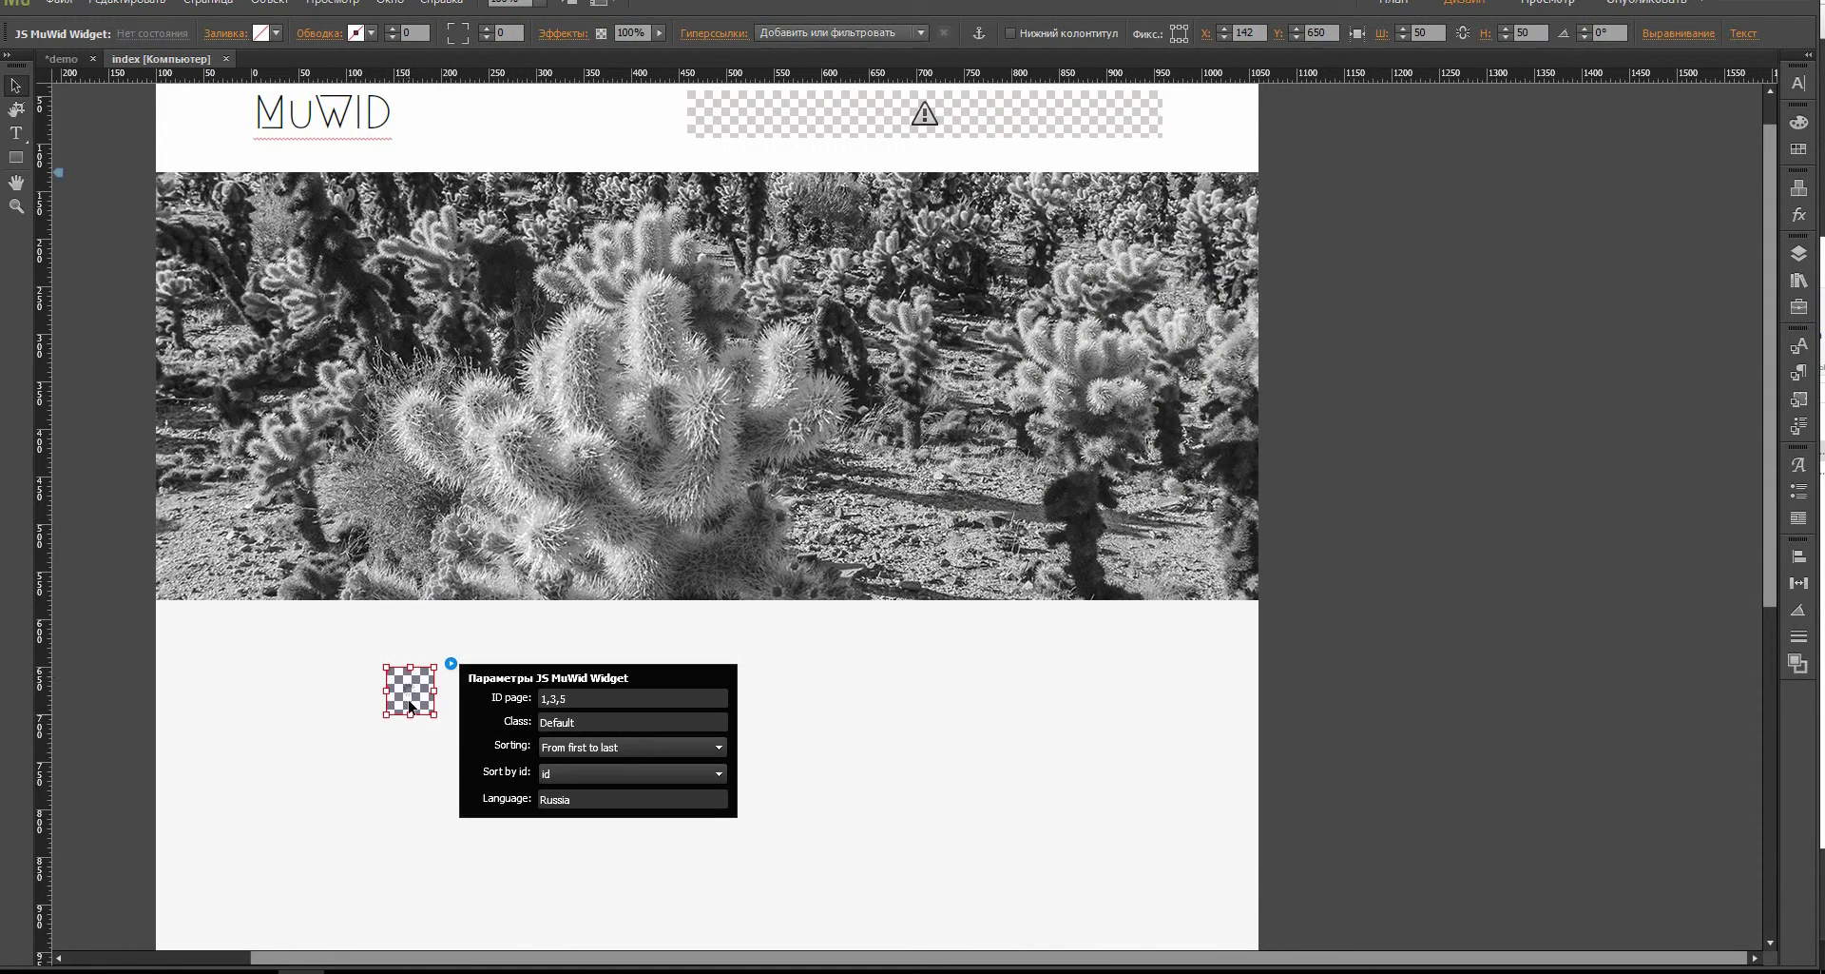
pyautogui.click(410, 705)
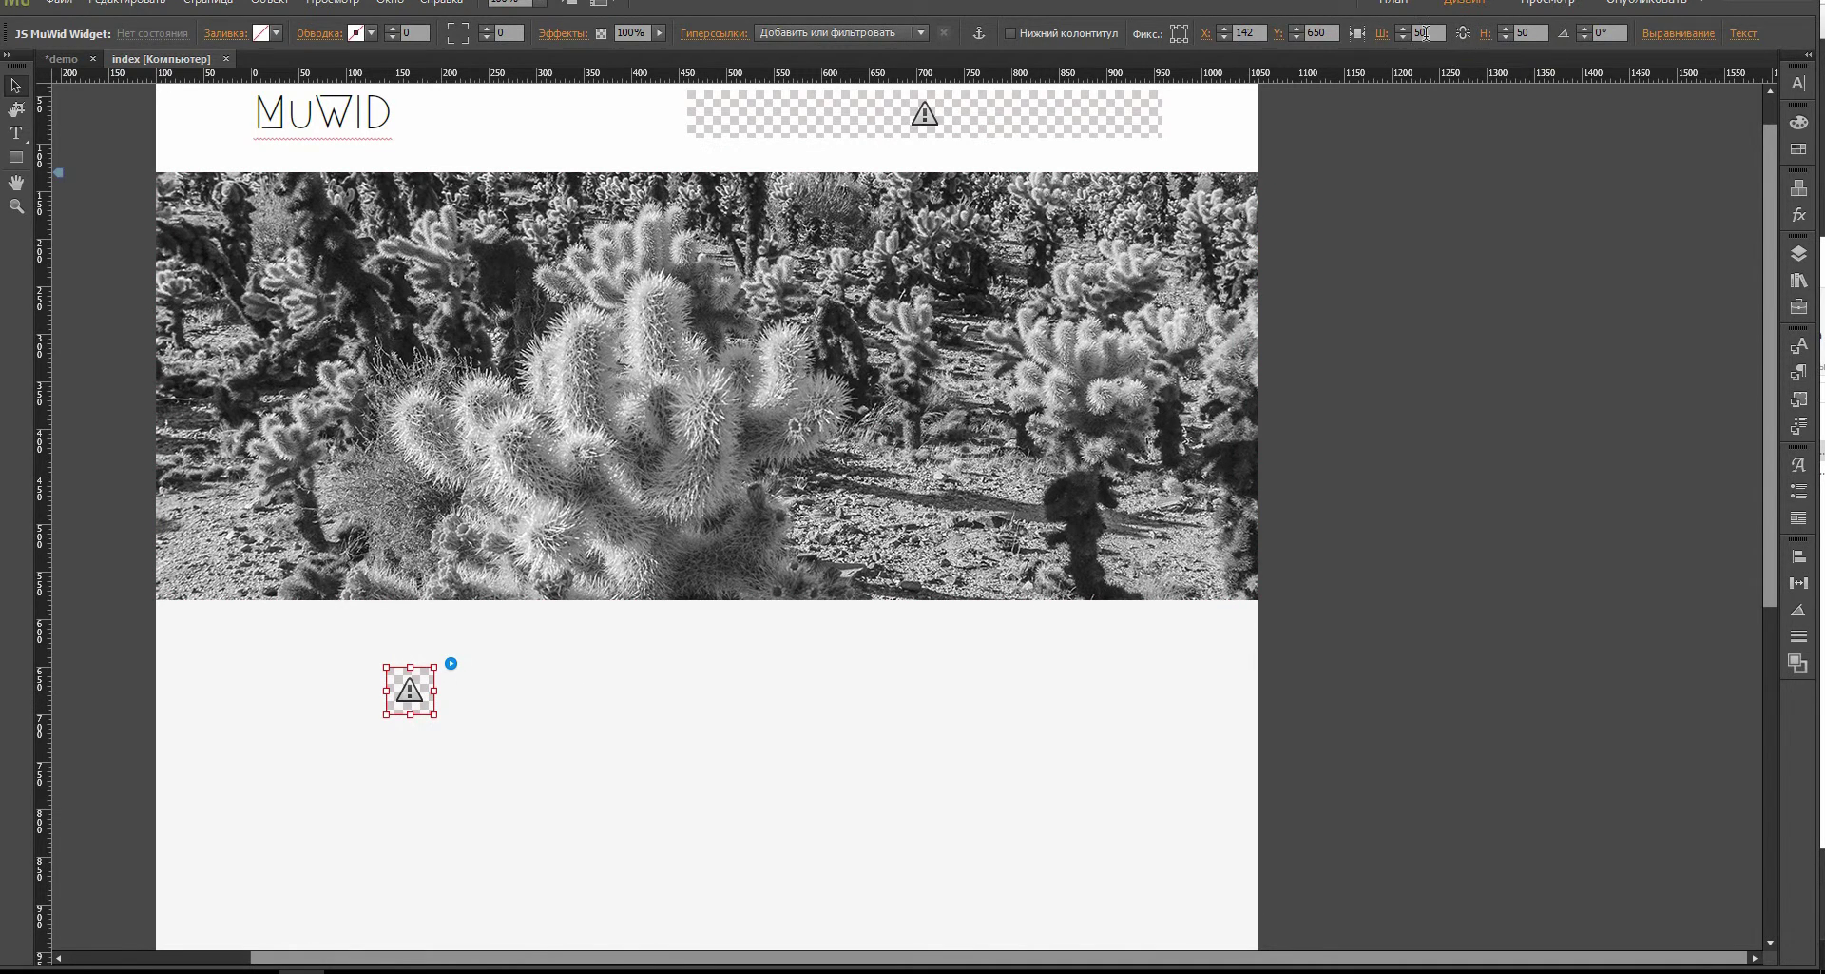
pyautogui.click(1426, 33)
pyautogui.write('800')
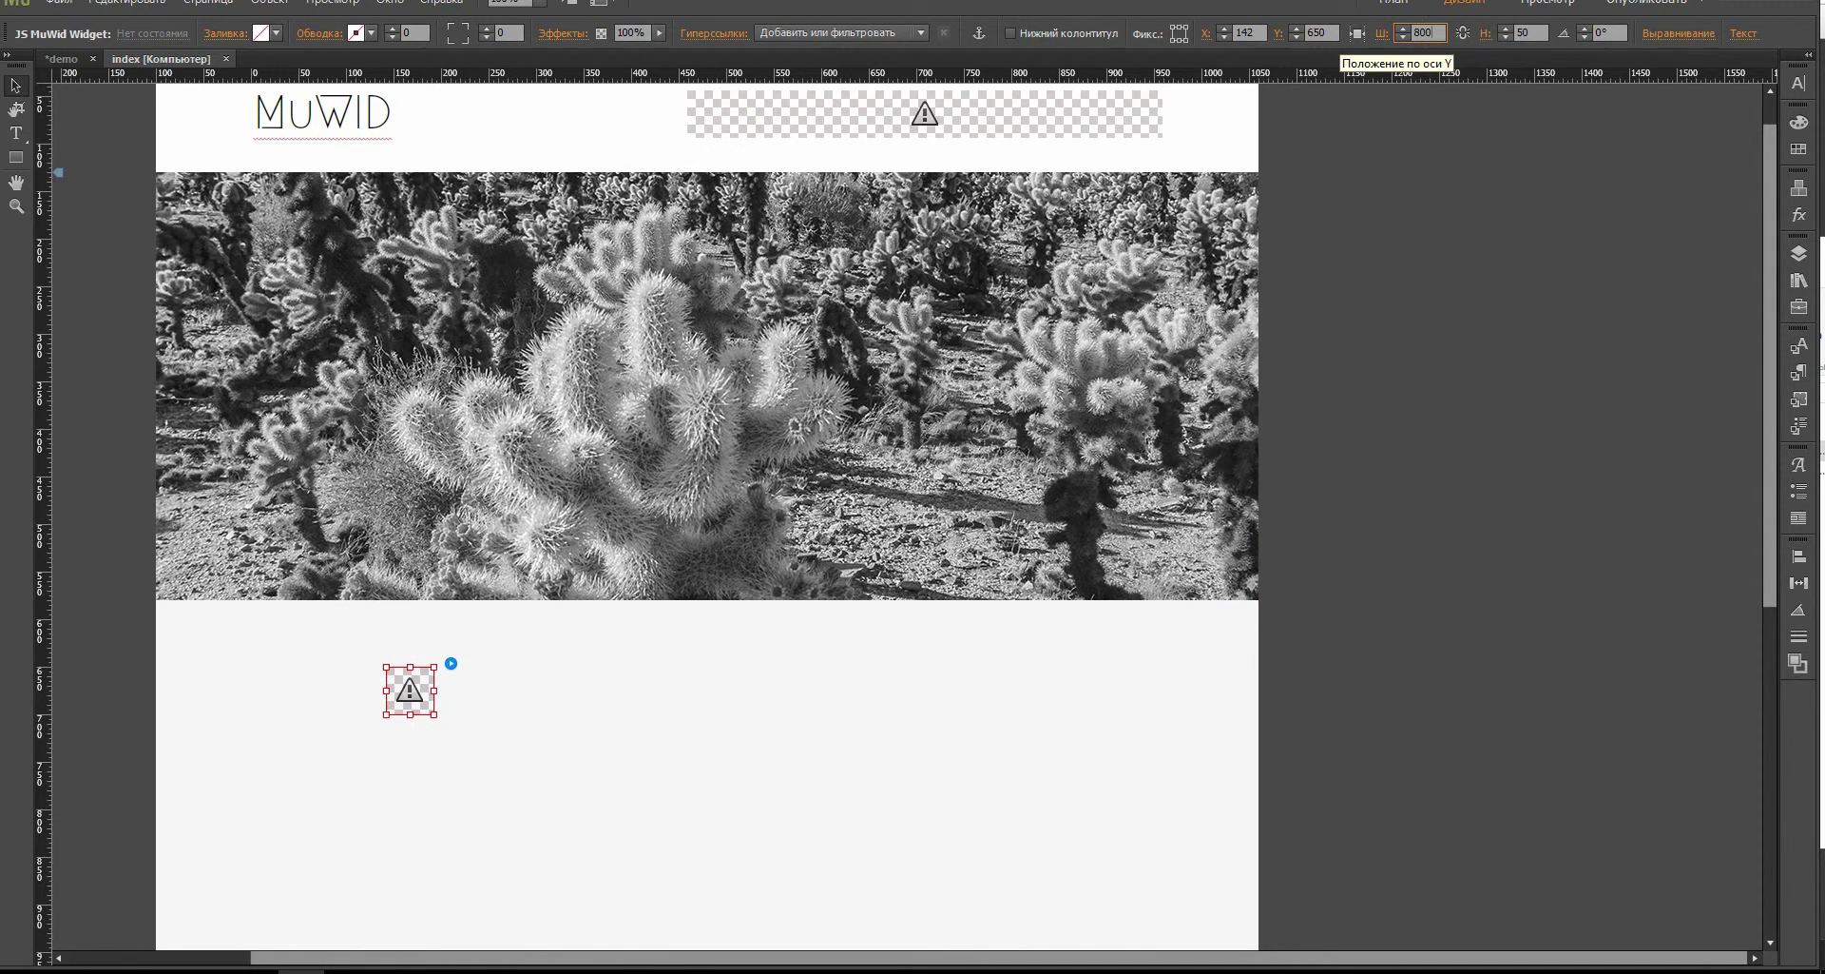
pyautogui.press('Return')
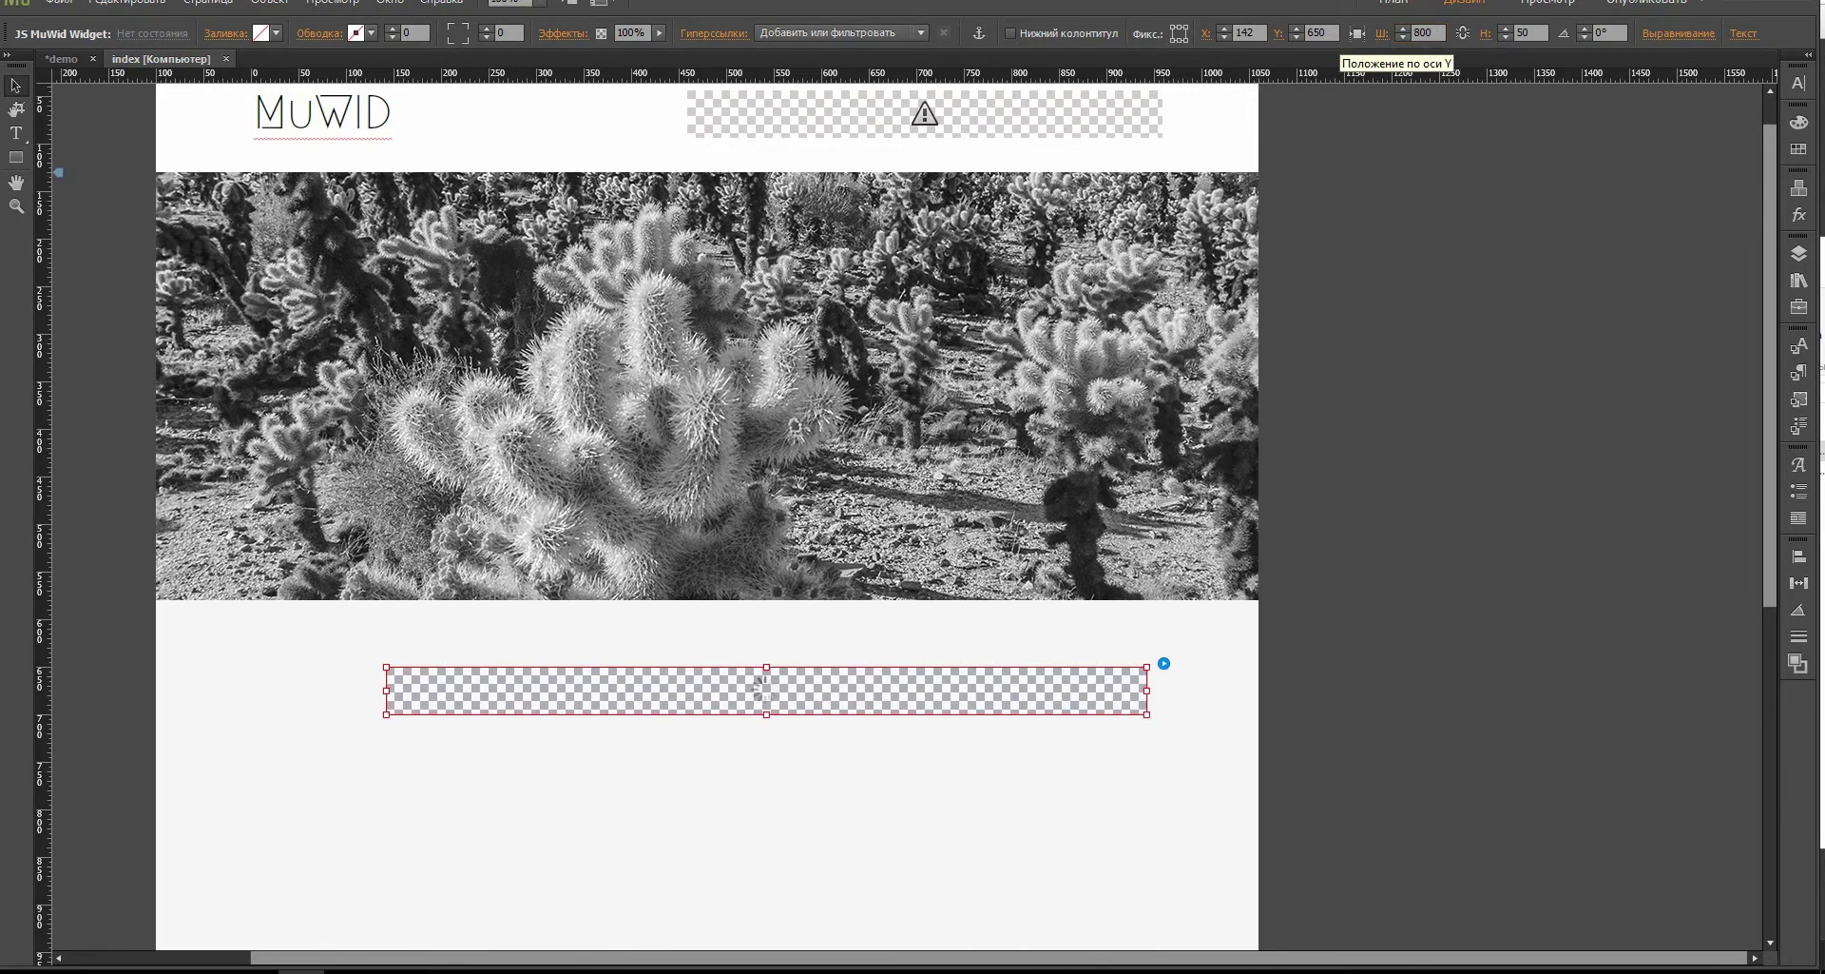
# Step: Centre the widget horizontally on the page
pyautogui.click(1528, 33)
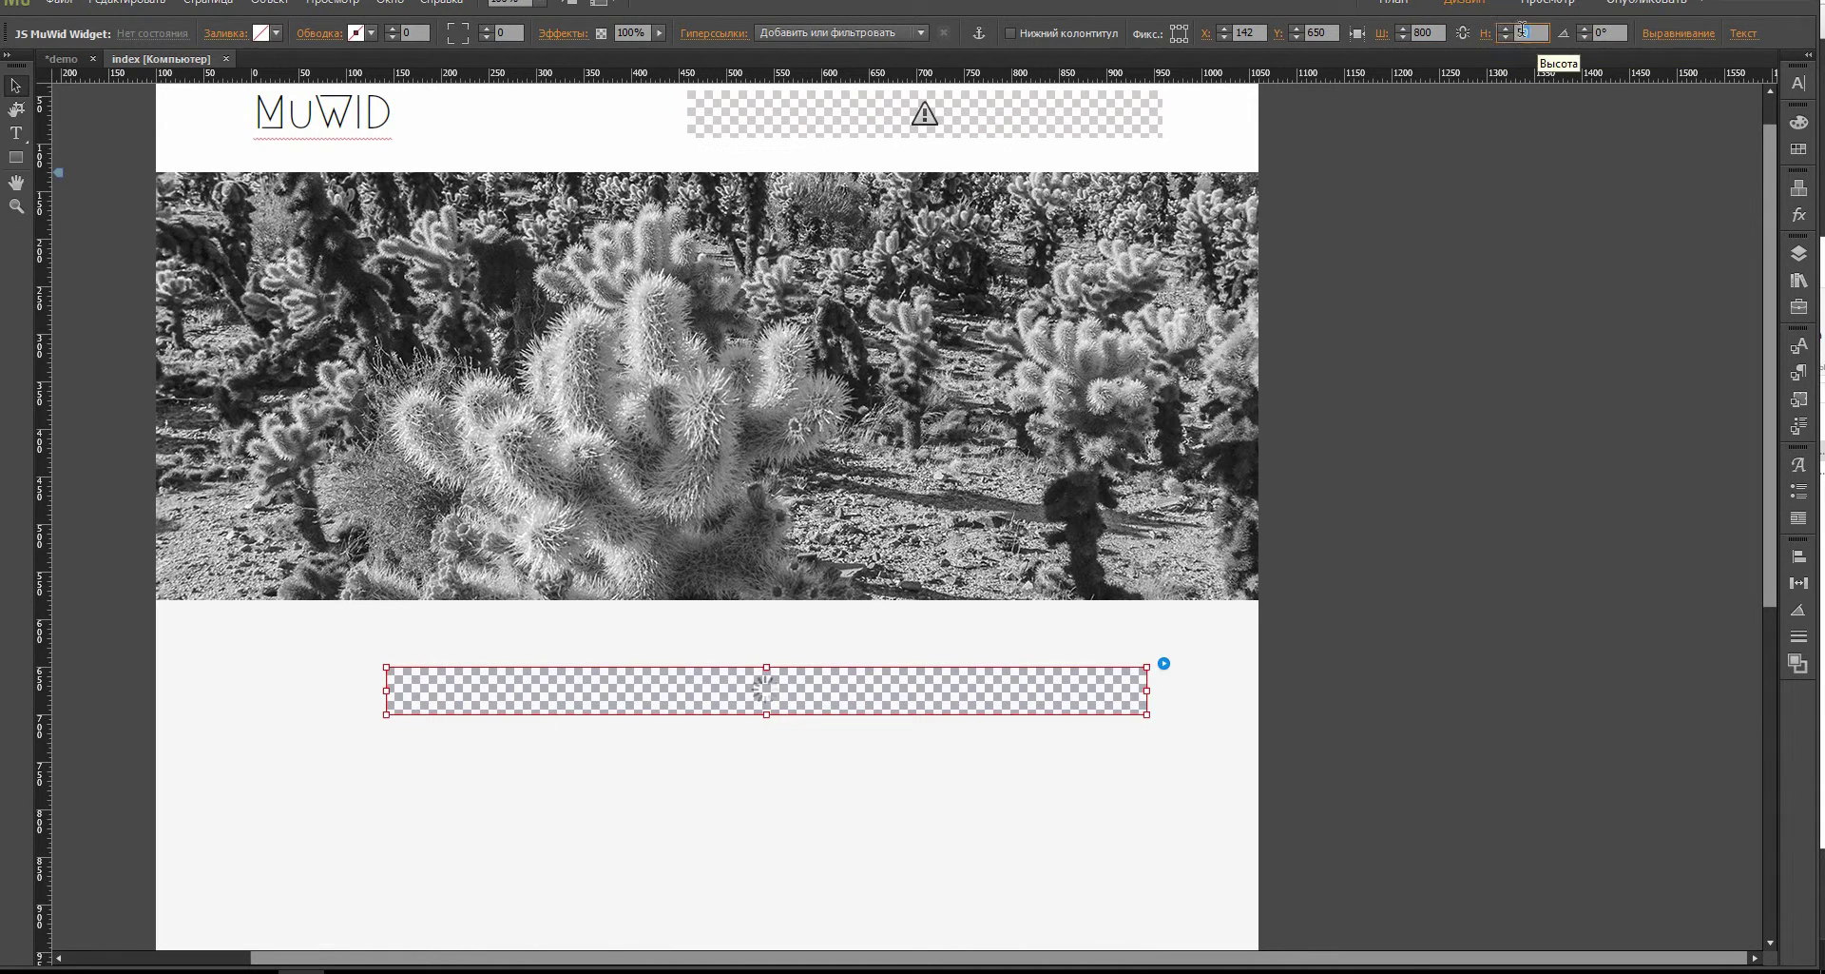
pyautogui.click(1679, 33)
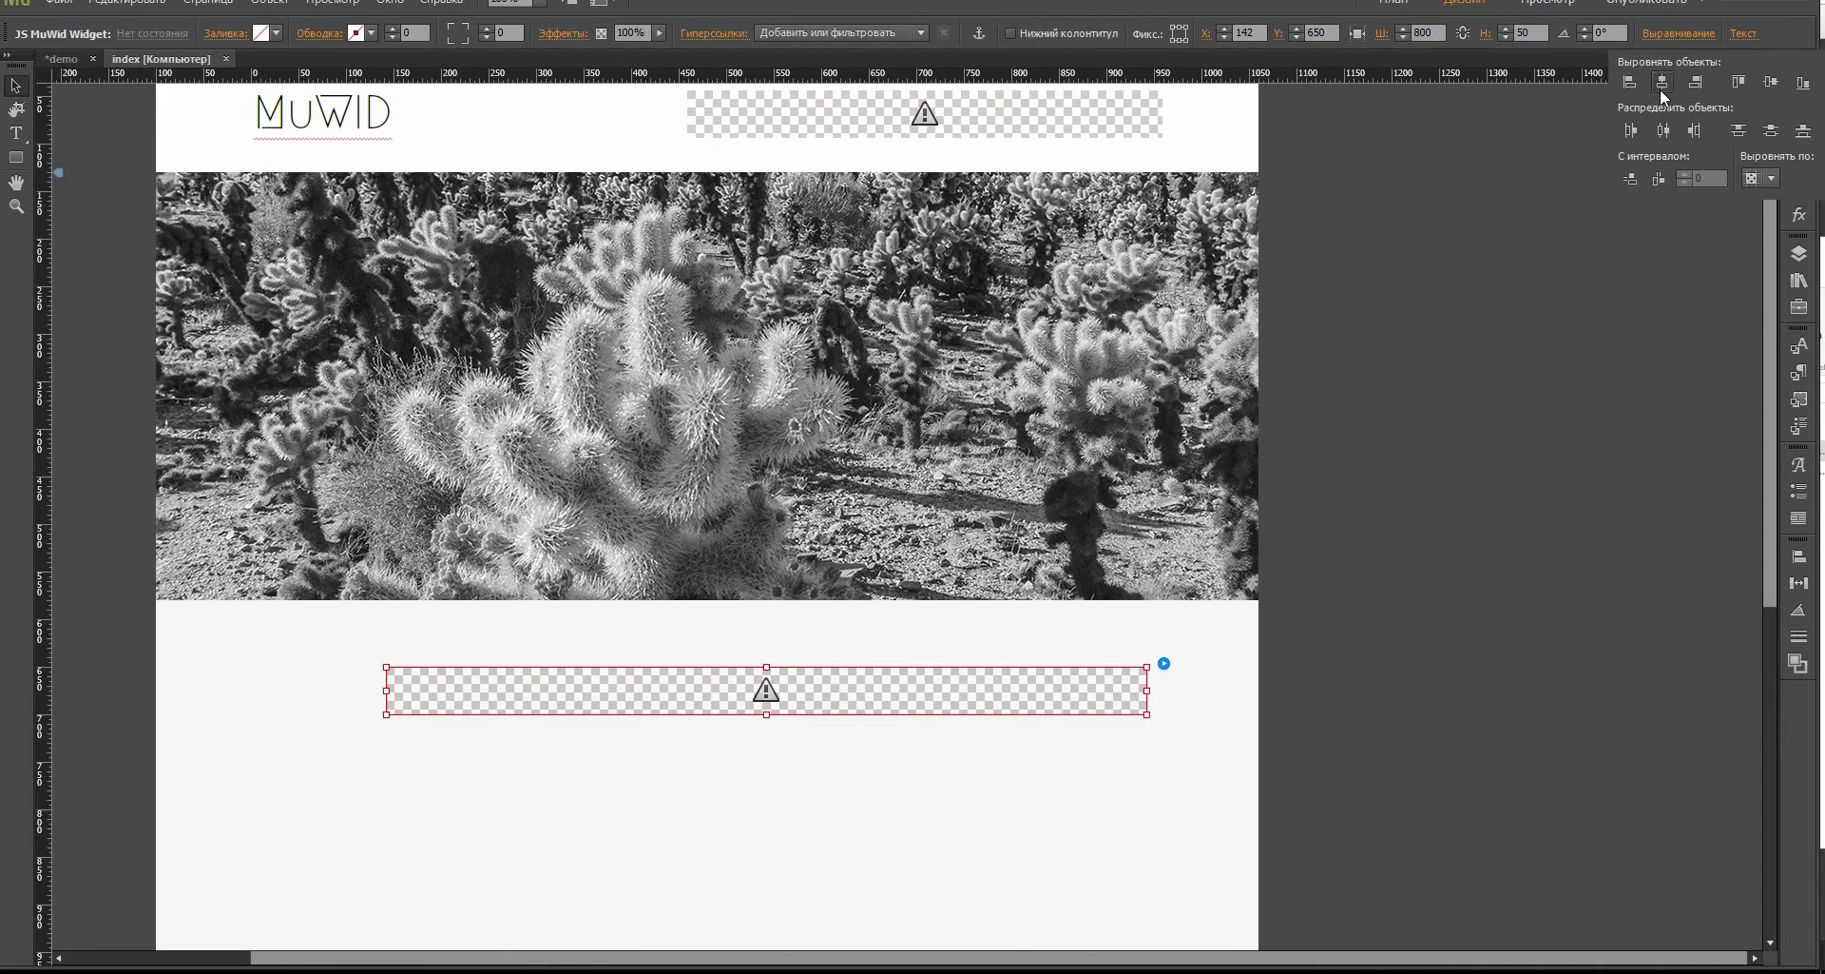
pyautogui.click(1662, 81)
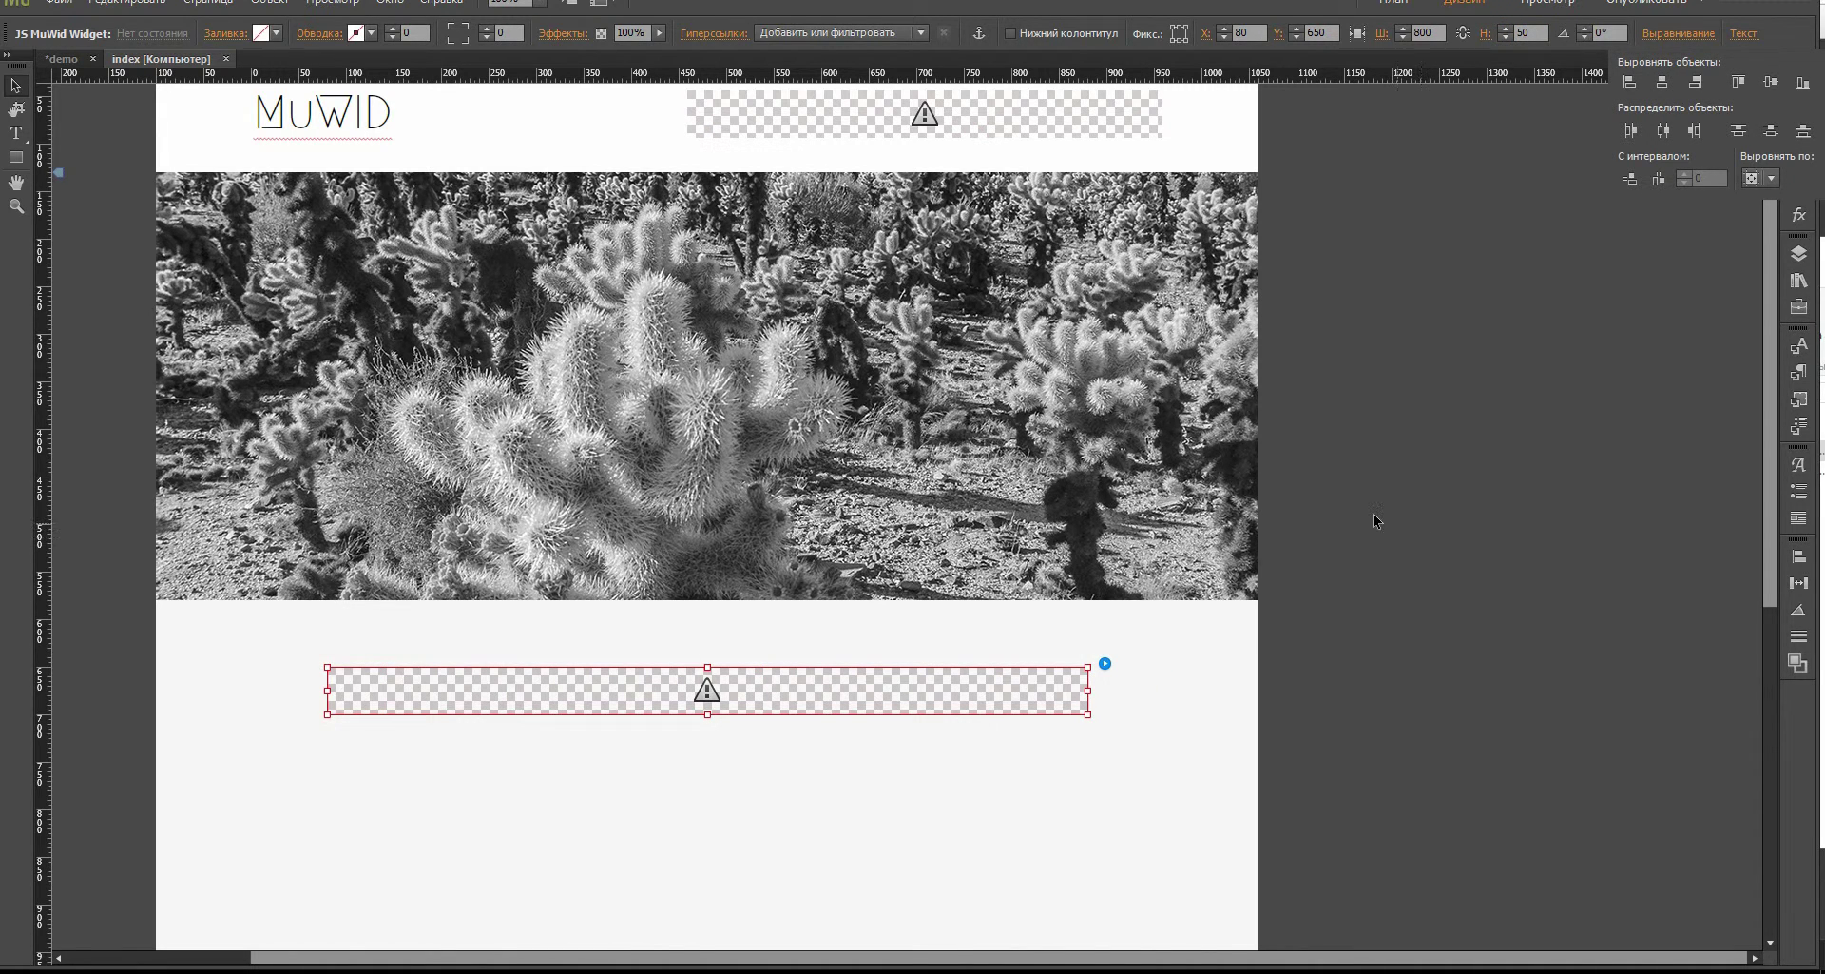
pyautogui.scroll(-3, 1054, 498)
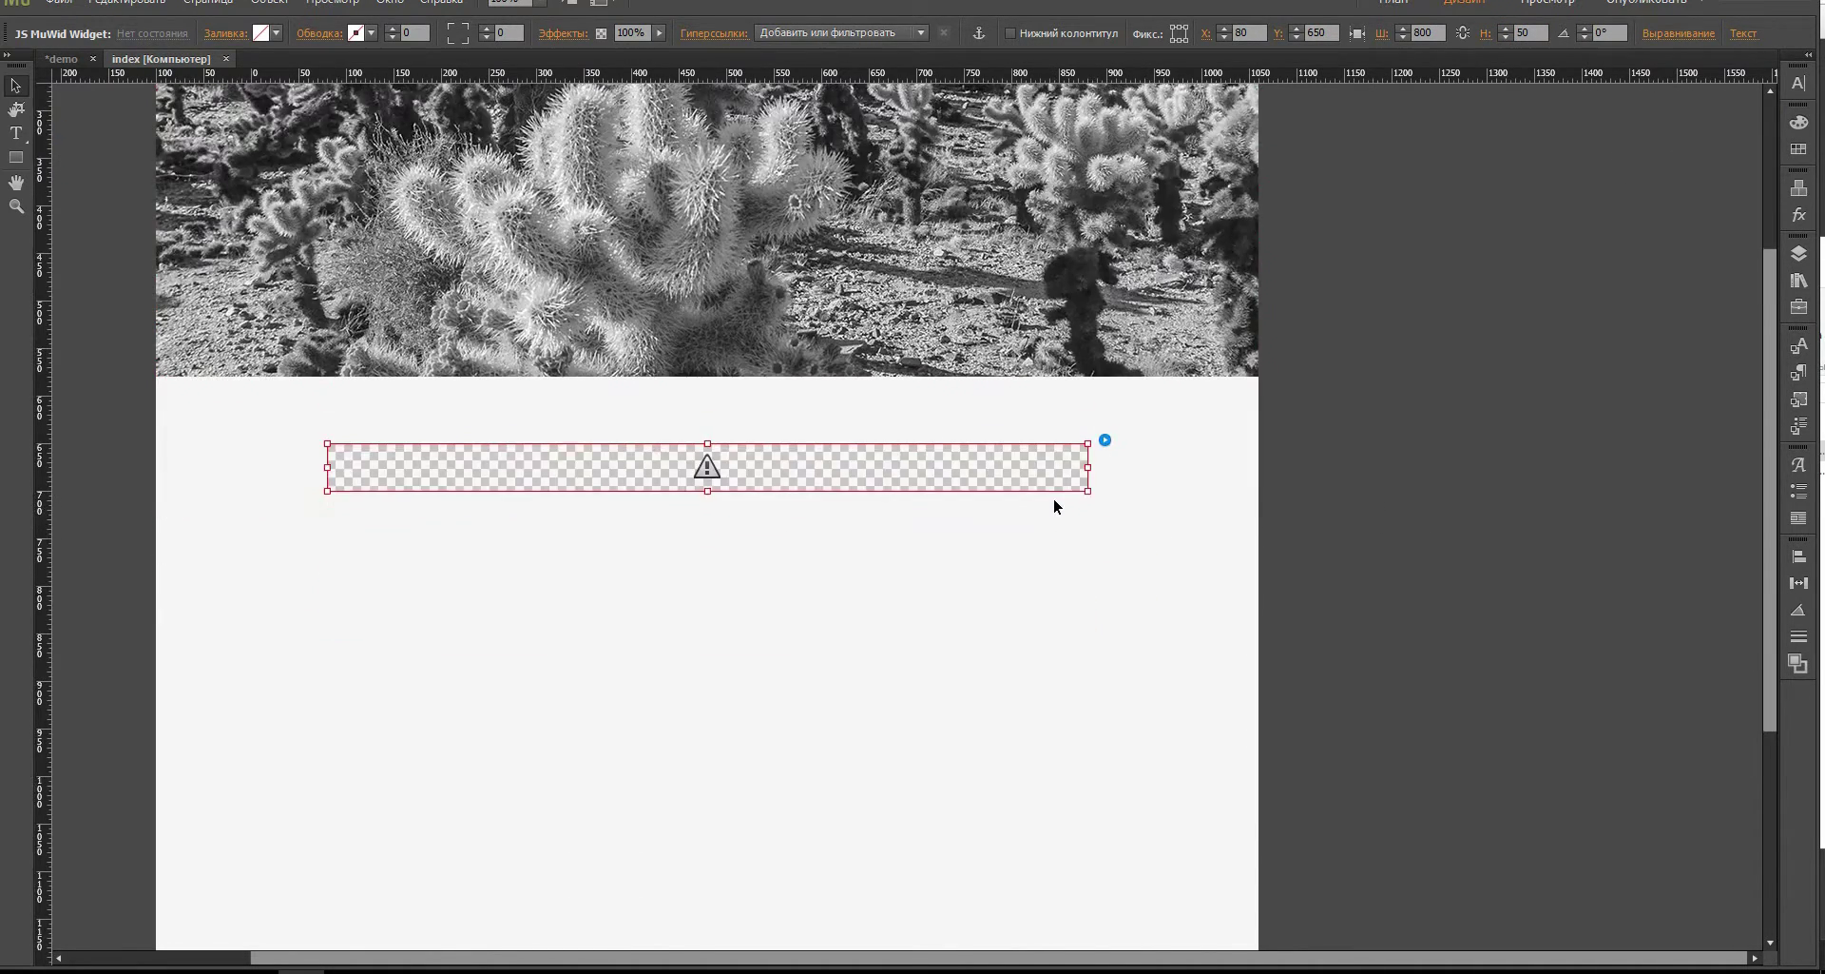
pyautogui.scroll(-4, 1053, 498)
pyautogui.scroll(5, 1076, 480)
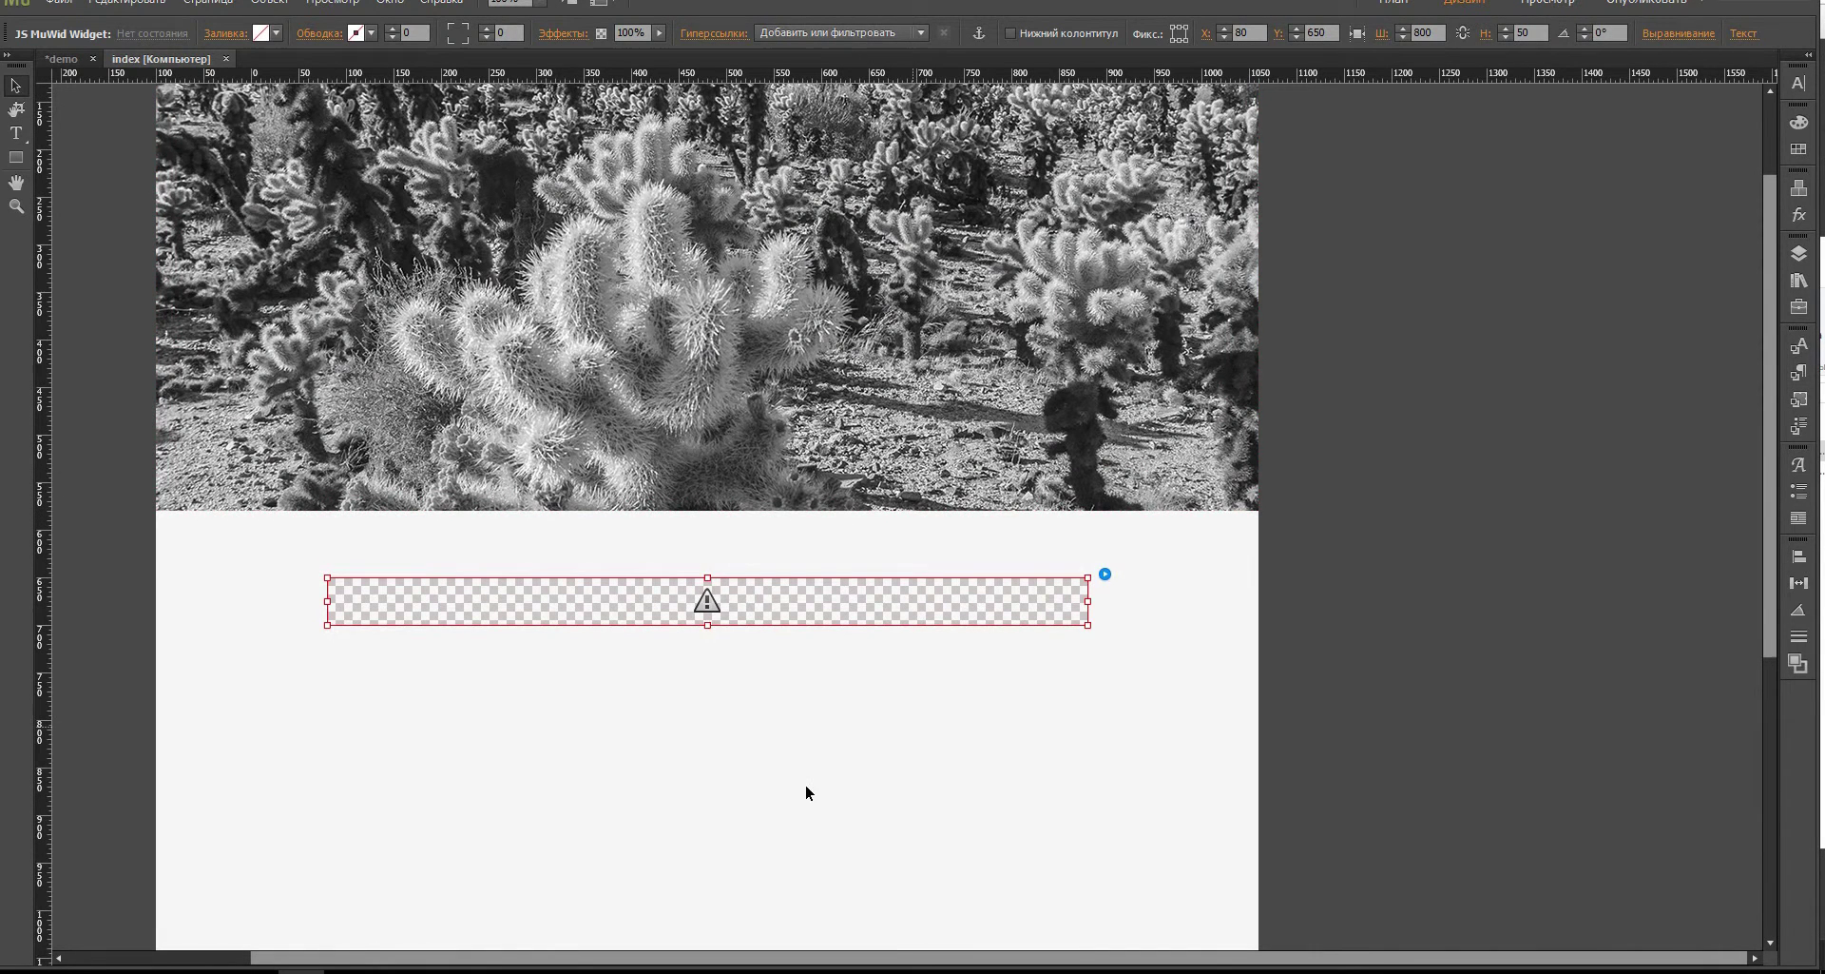
pyautogui.moveTo(574, 960); pyautogui.dragTo(513, 962)
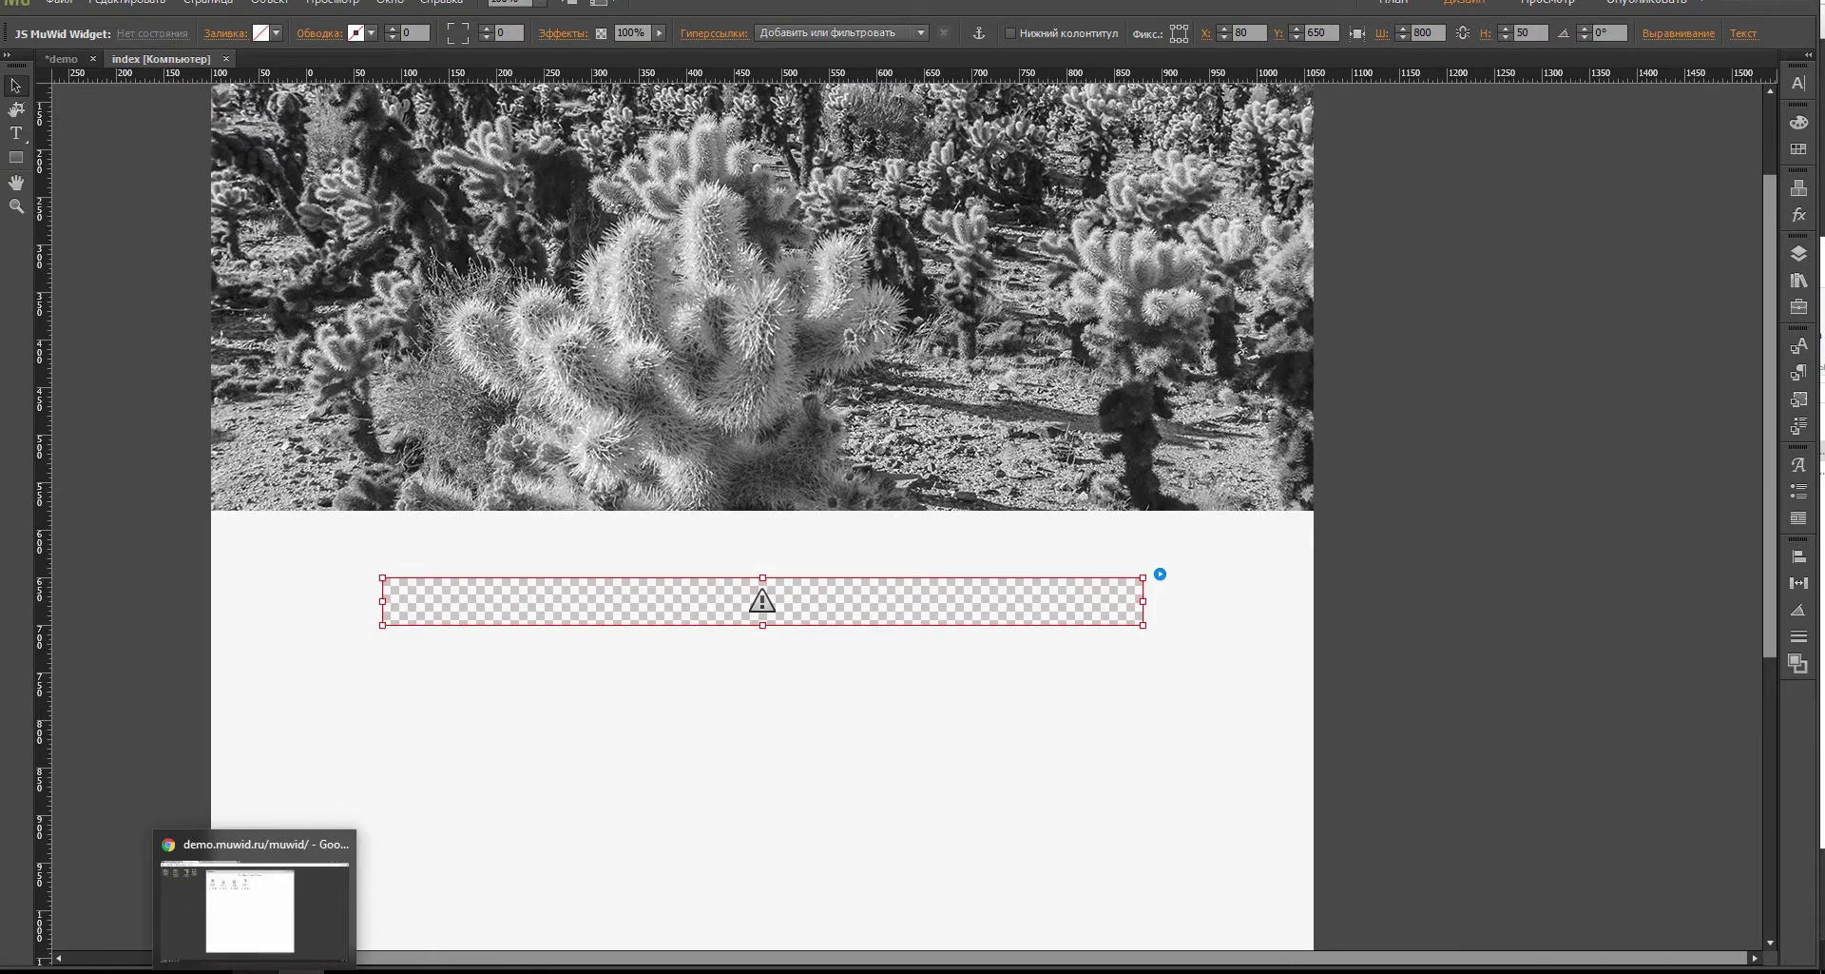
# Step: Close the Plugins window and add a new untitled page, ID 14, in the Страницы manager
pyautogui.click(255, 970)
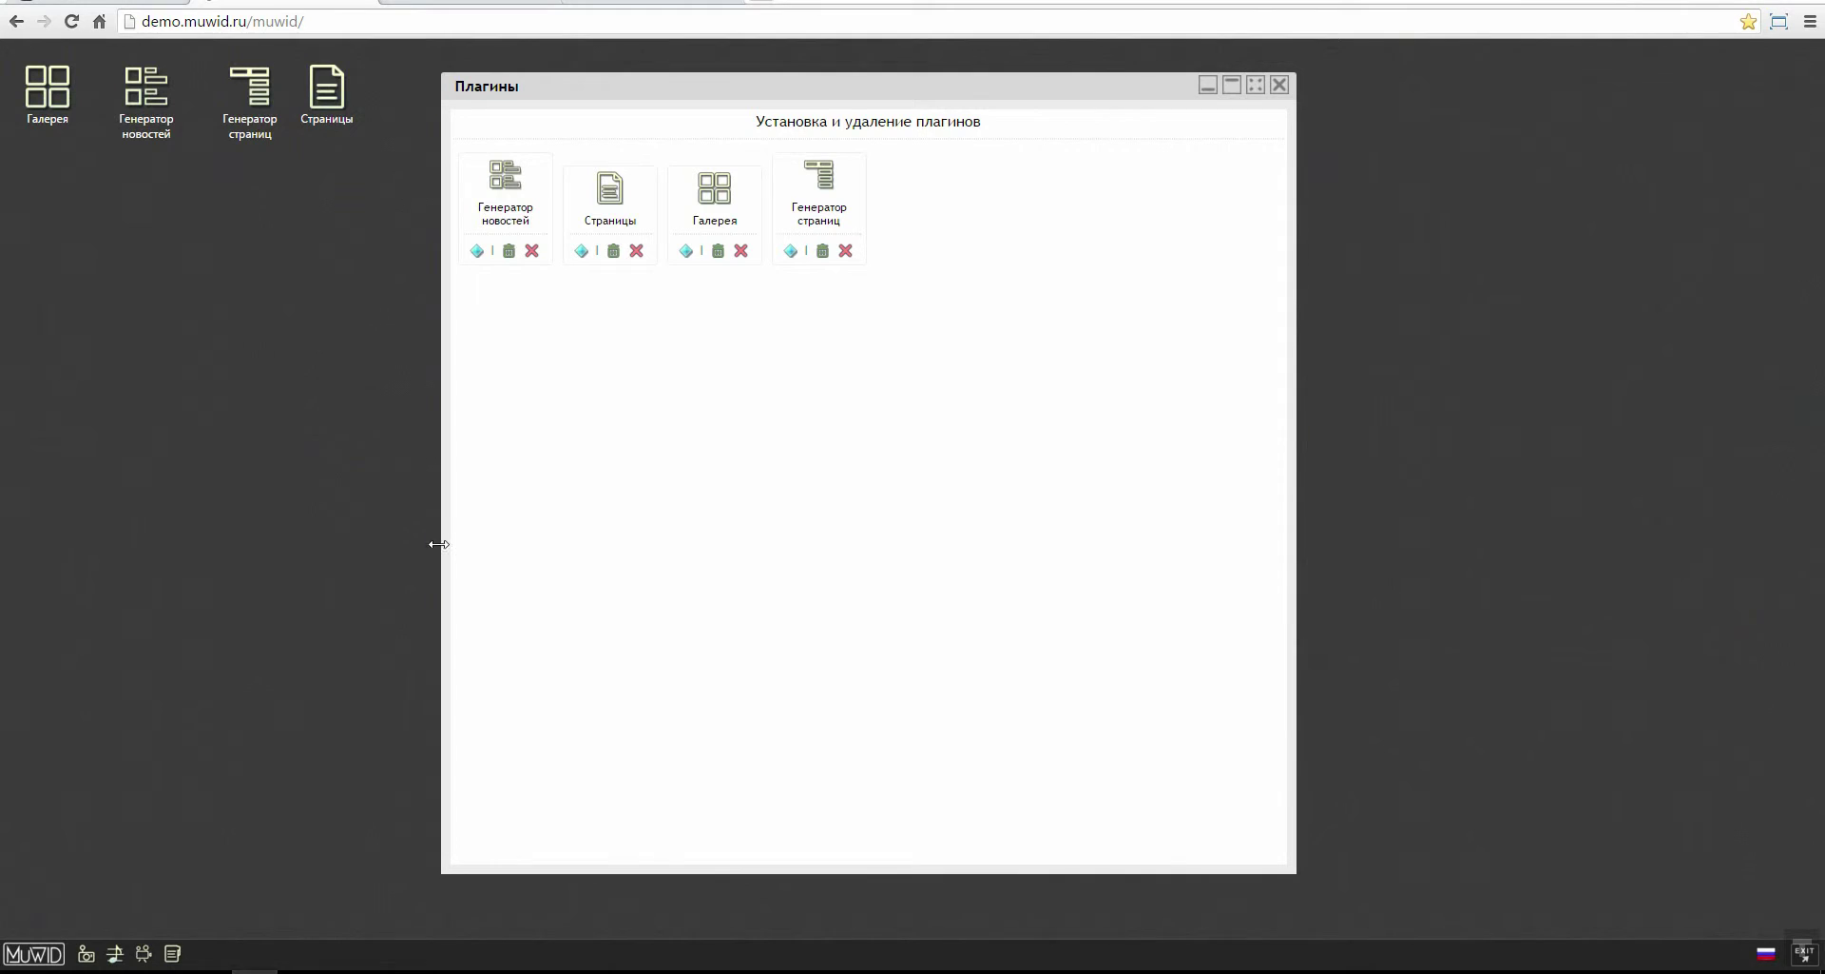
pyautogui.click(1280, 84)
pyautogui.click(332, 112)
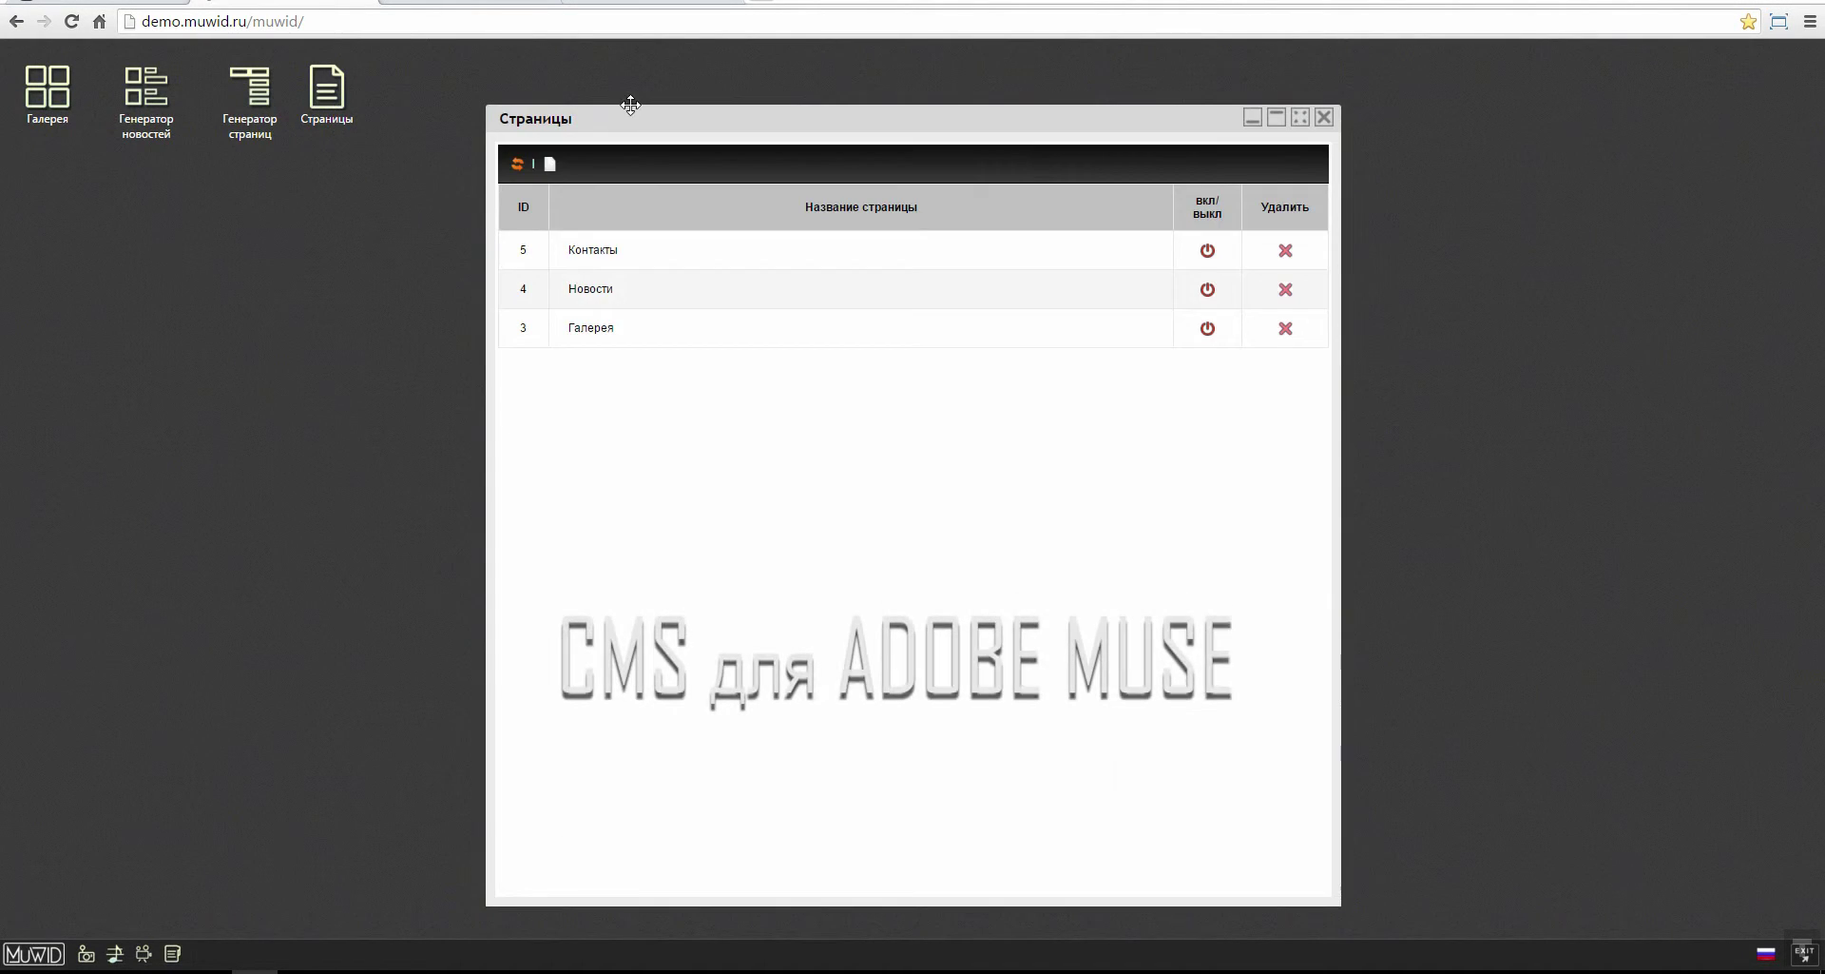
pyautogui.moveTo(631, 104); pyautogui.dragTo(582, 94)
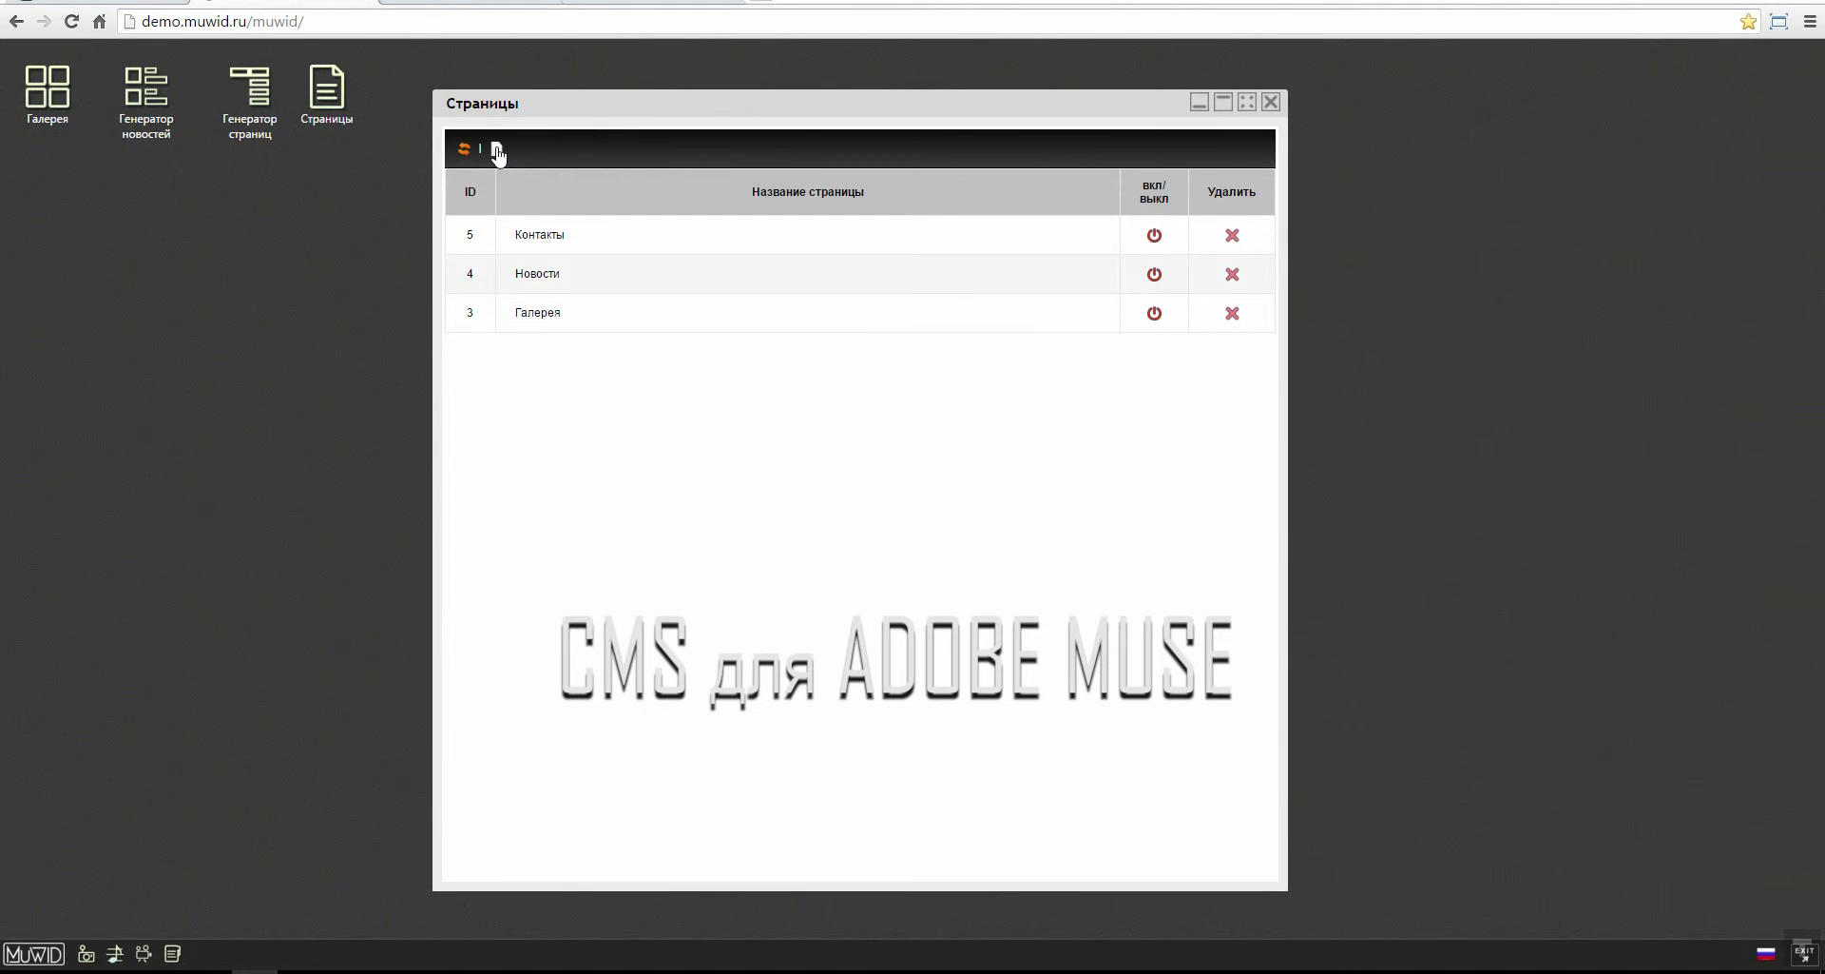
pyautogui.click(498, 149)
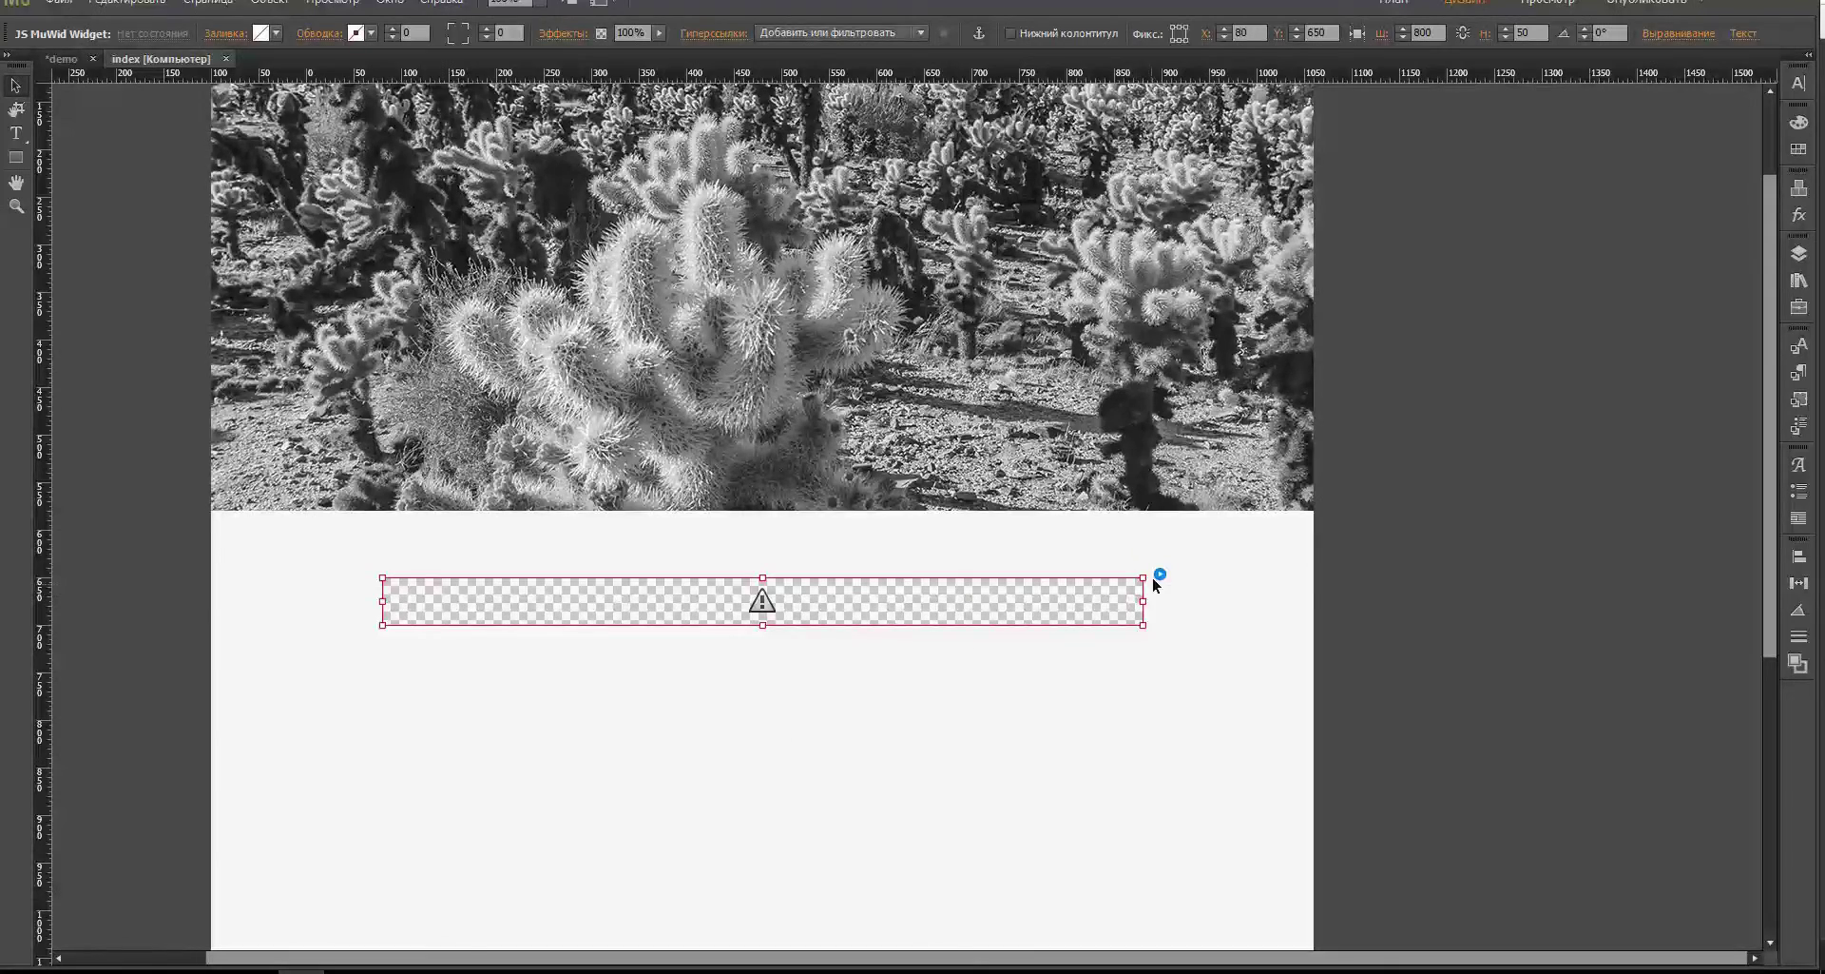
# Step: Change the JS MuWid widget's ID page from 1,3,5 to 14, keeping From first to last sorting
pyautogui.click(1159, 575)
pyautogui.moveTo(1280, 606); pyautogui.dragTo(1194, 611)
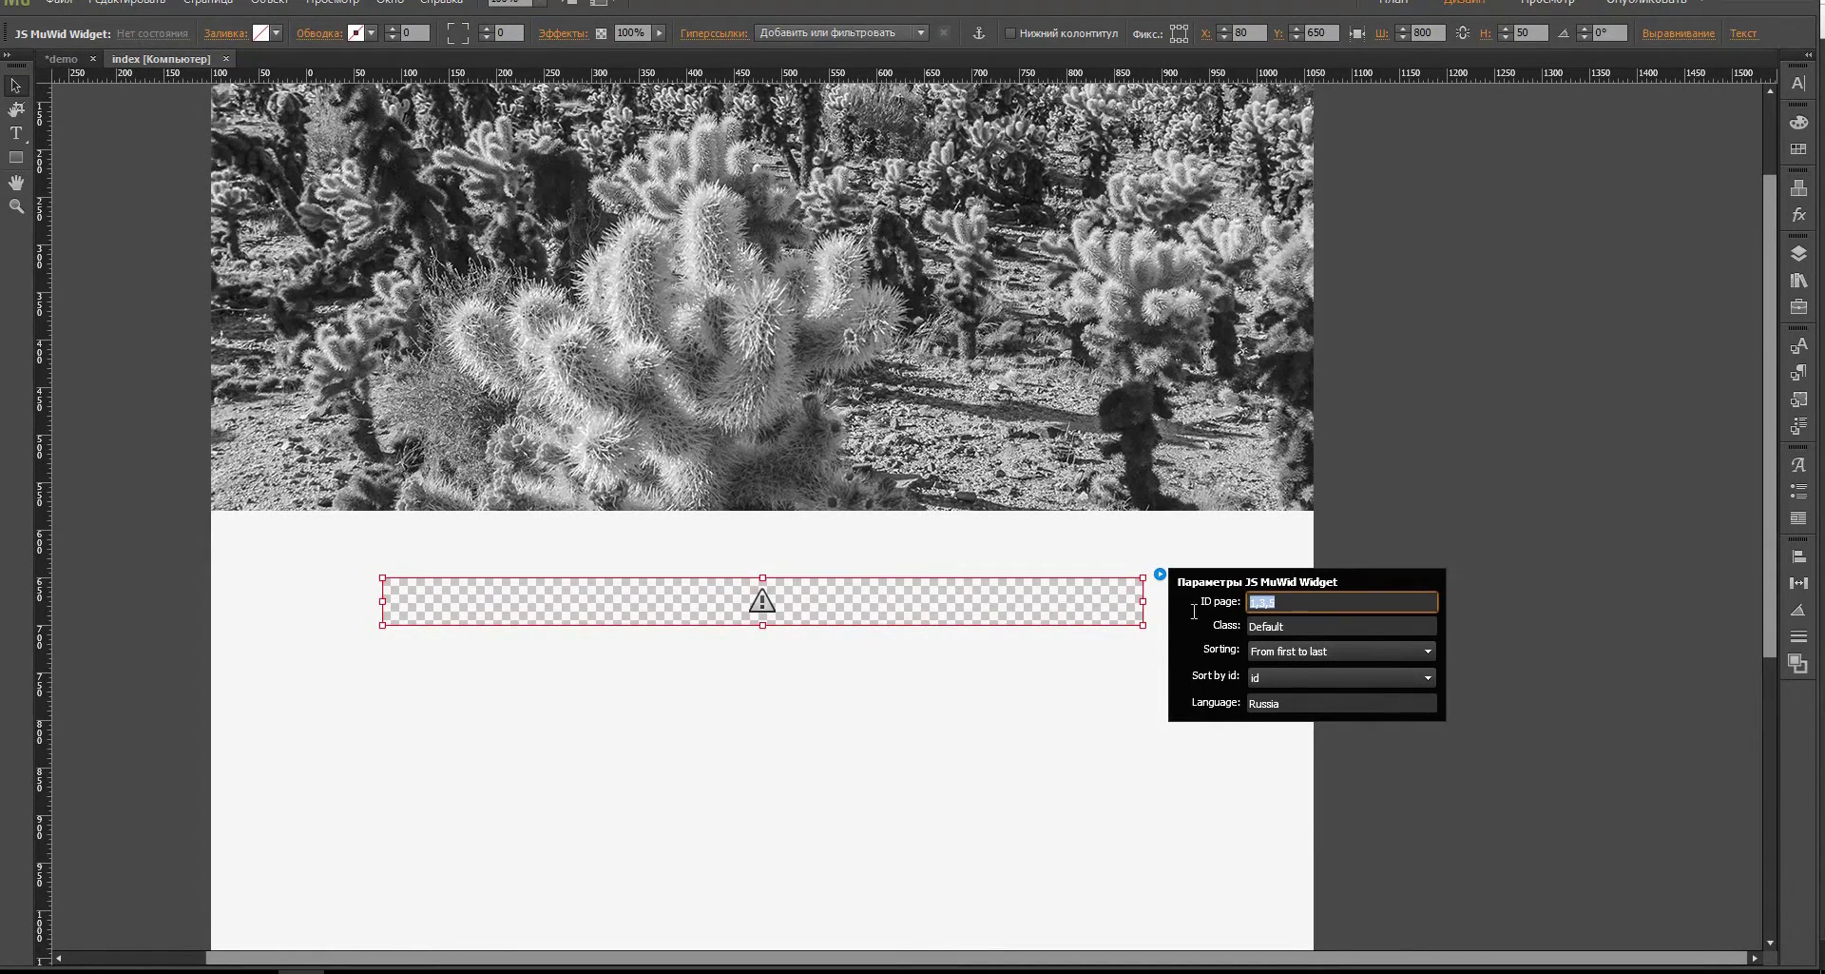
pyautogui.write('14')
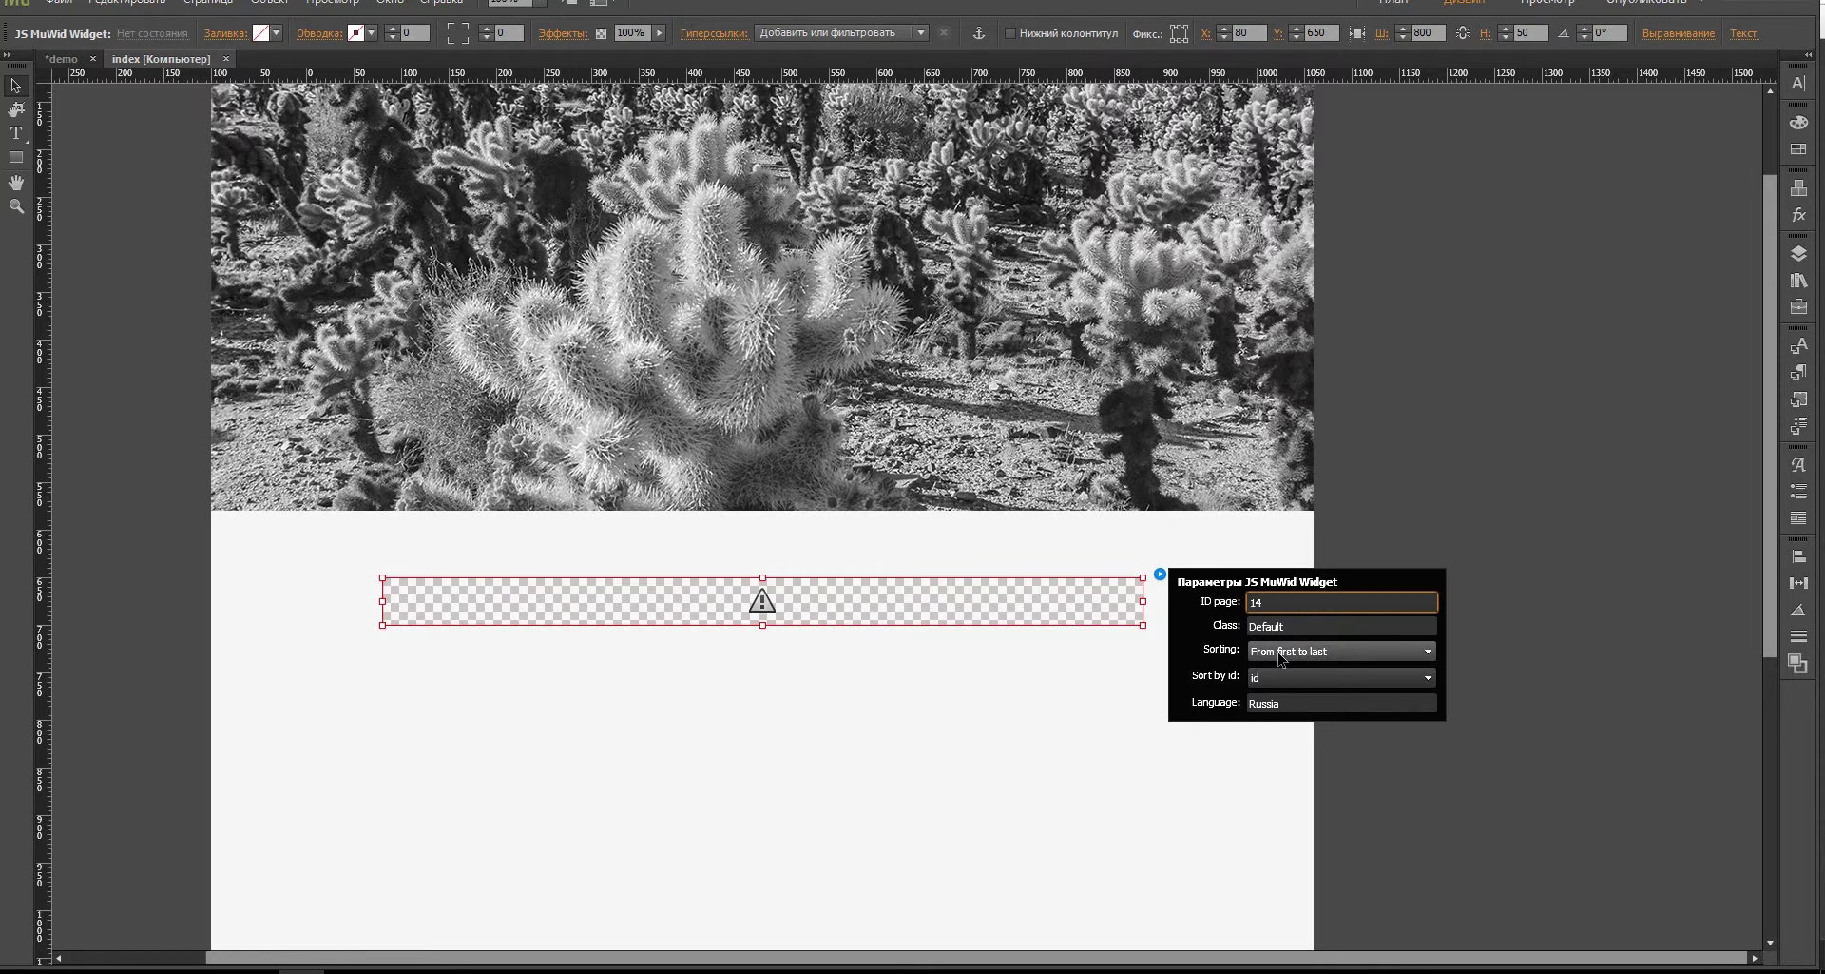
pyautogui.click(1297, 650)
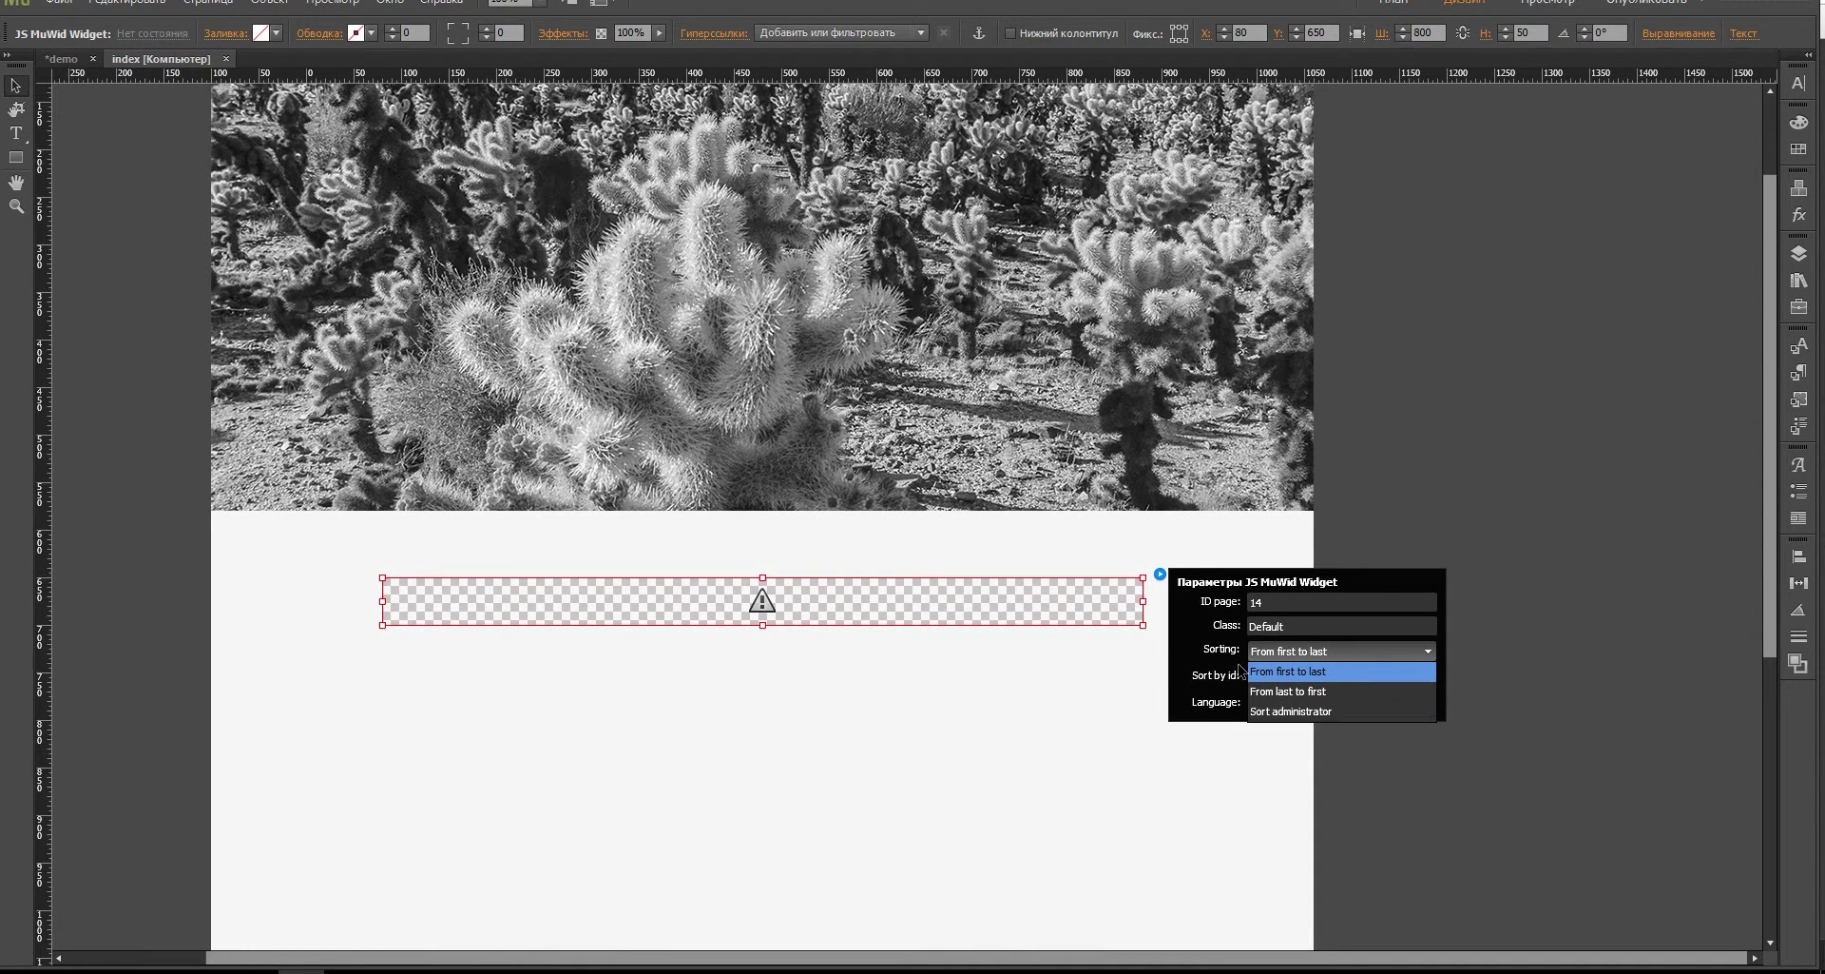
pyautogui.click(1300, 614)
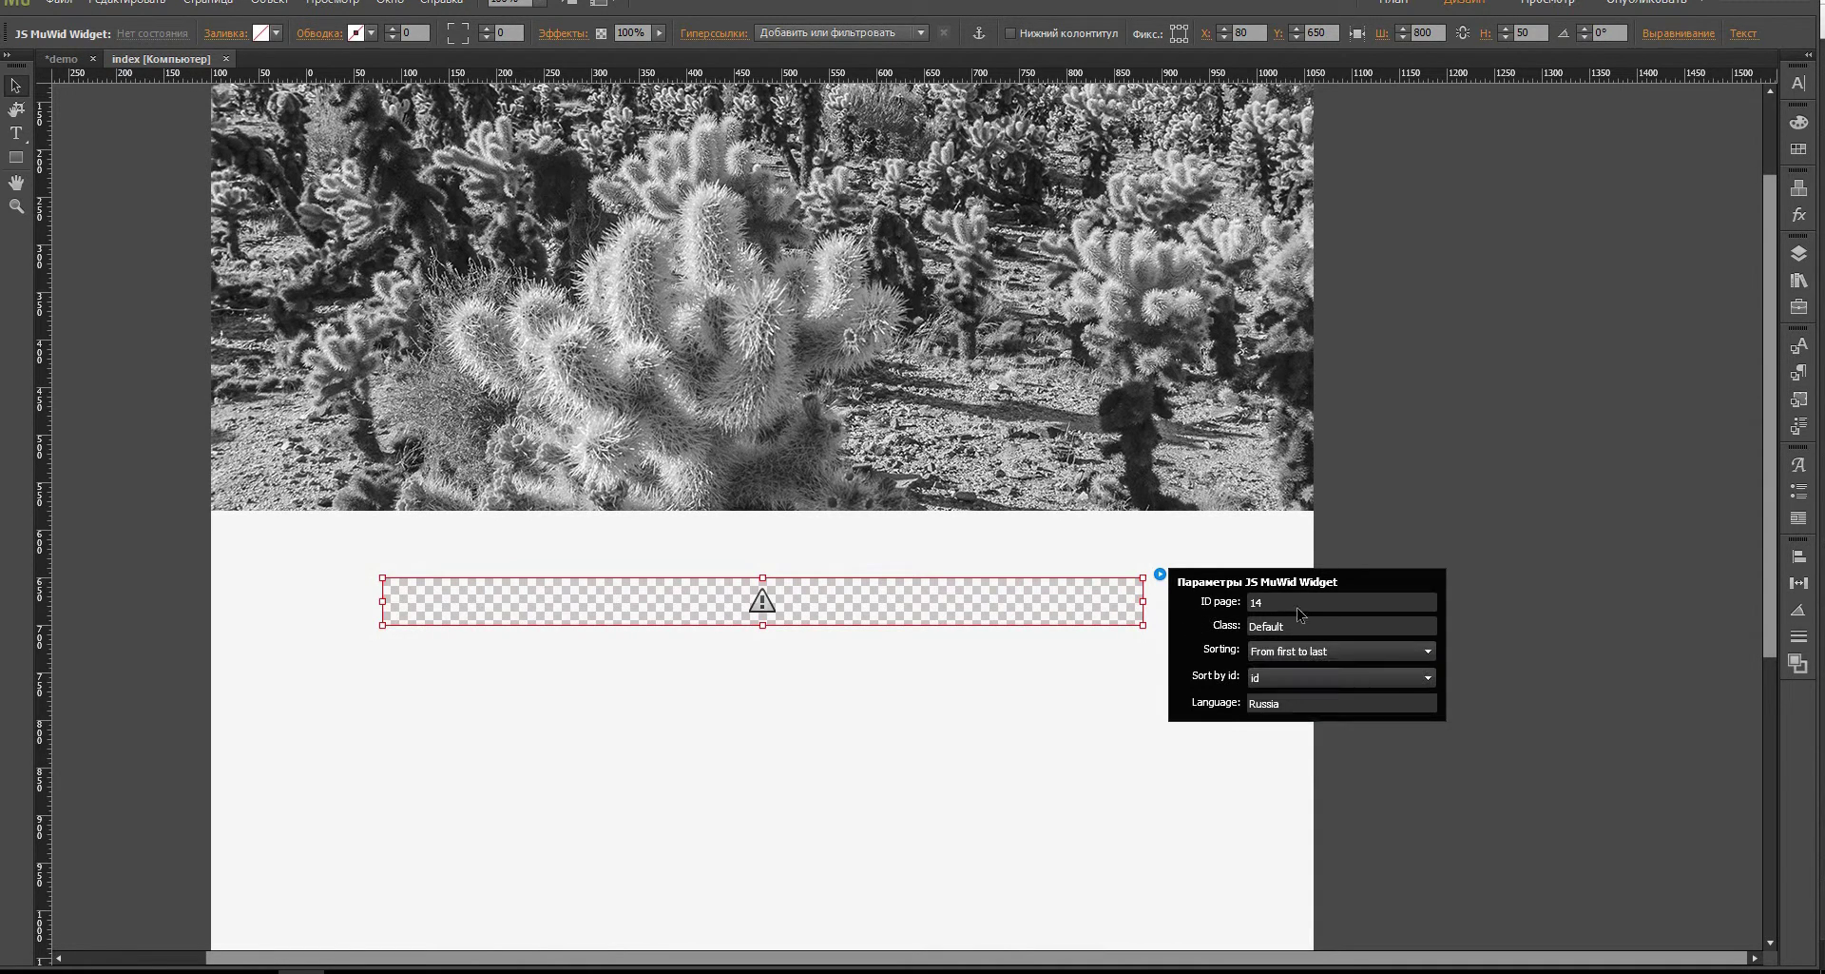
pyautogui.click(1285, 602)
pyautogui.press('Return')
# Step: Upload the site to the demo.muwid.ru FTP server with File > Передача на FTP-сервер…
pyautogui.click(743, 545)
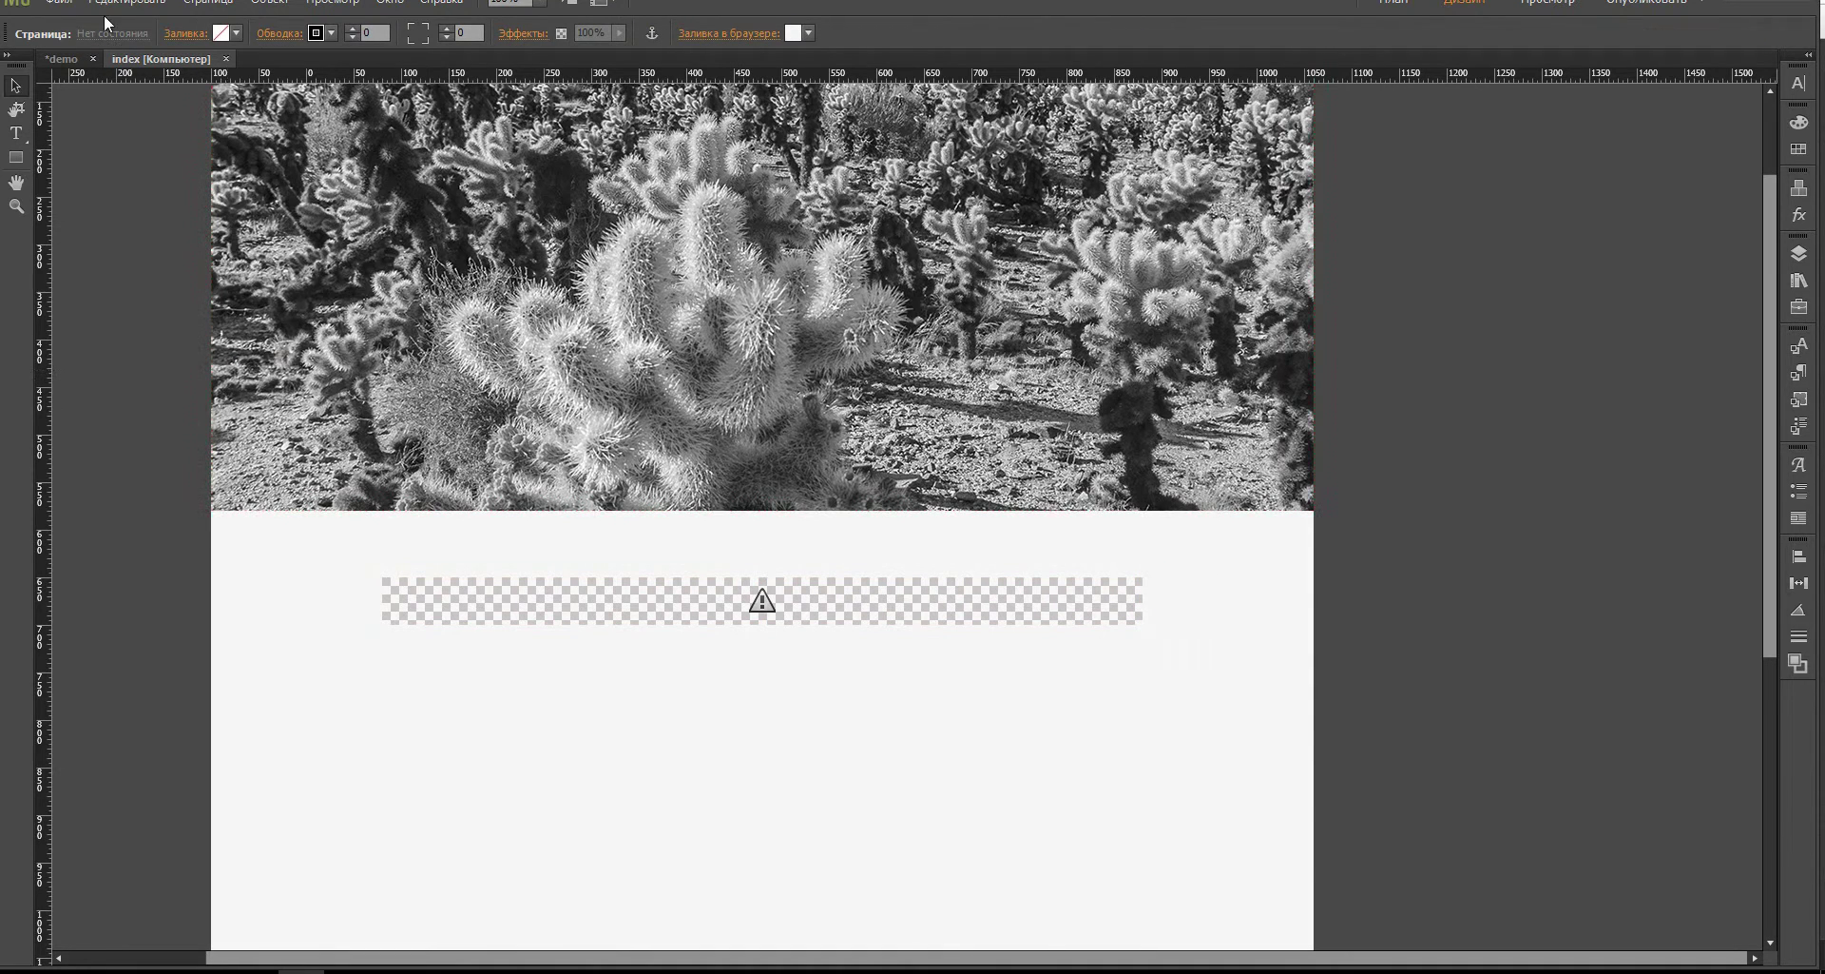
pyautogui.click(59, 4)
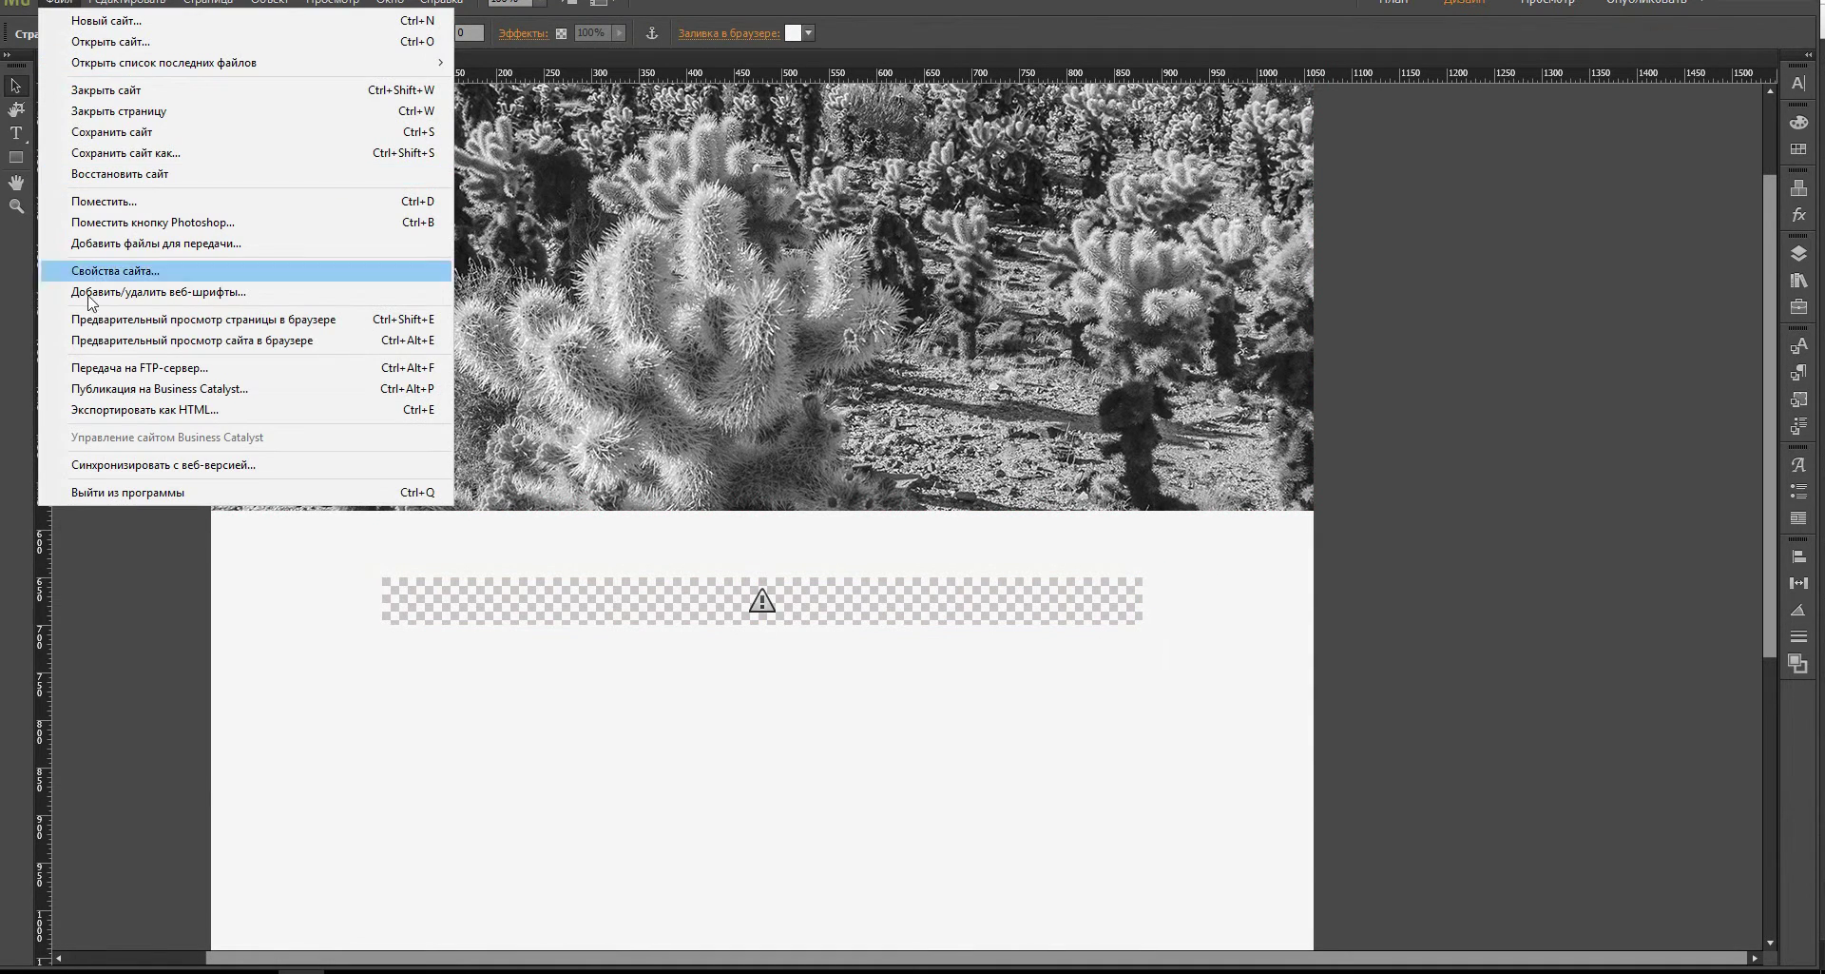
pyautogui.click(120, 371)
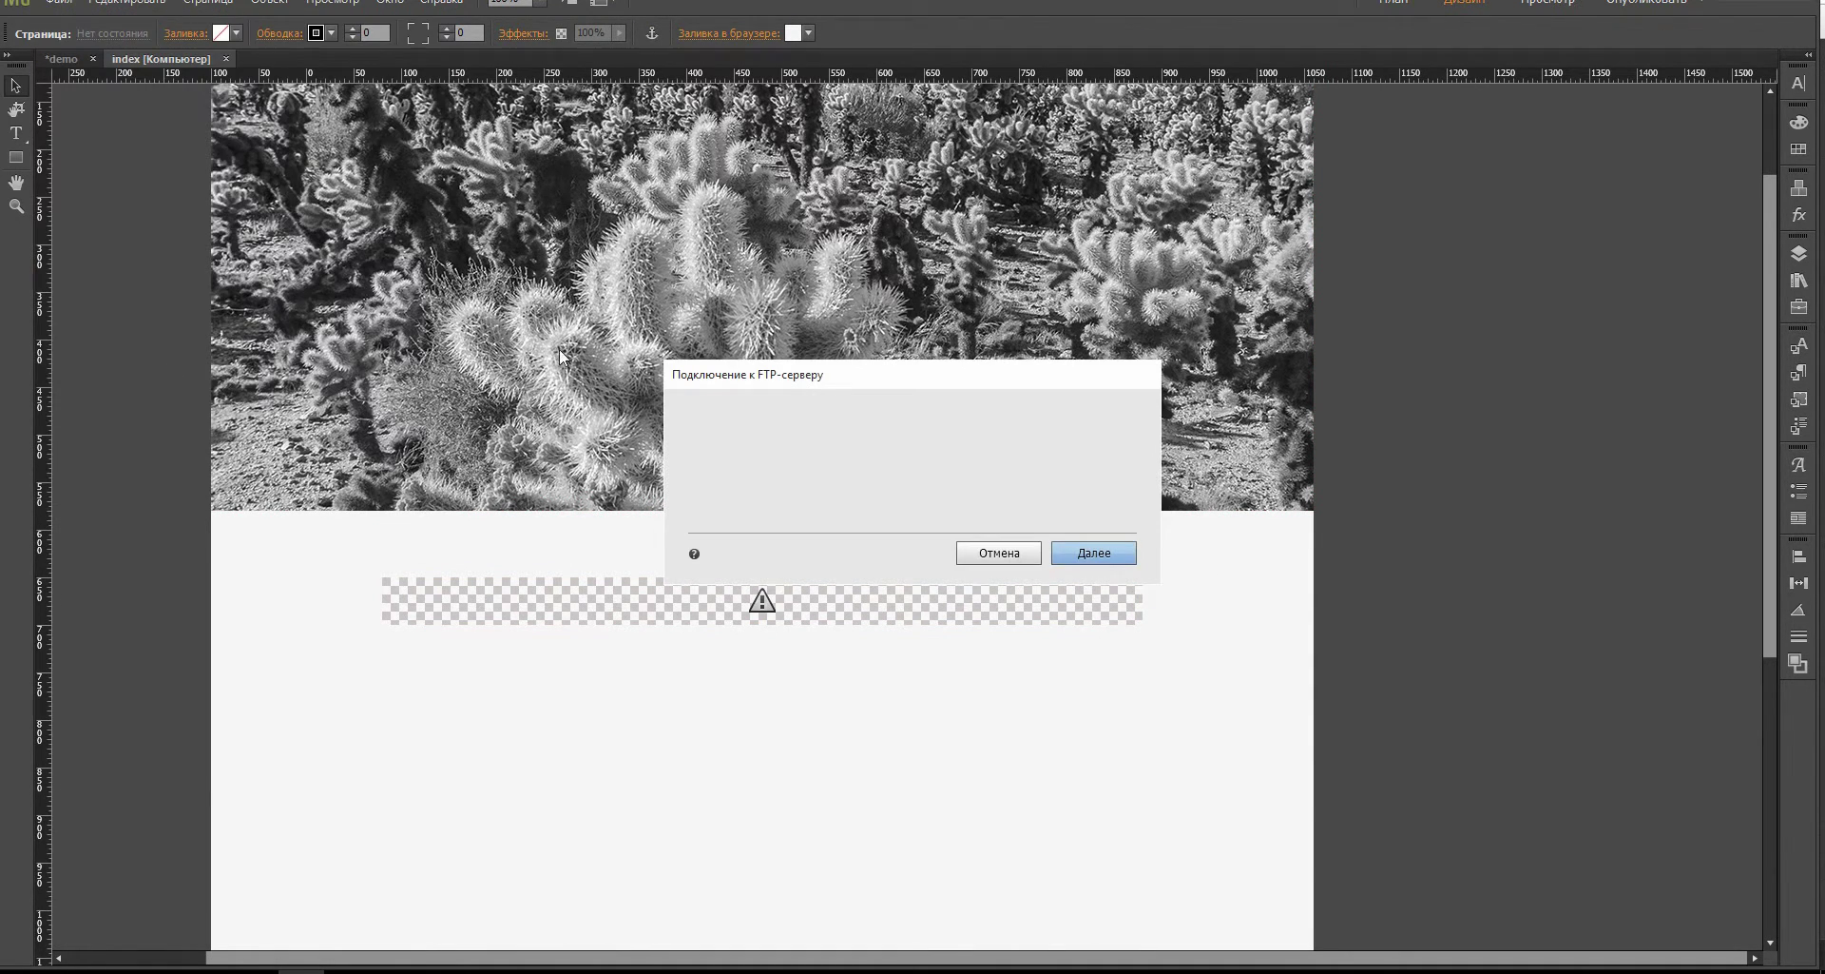
pyautogui.click(1089, 571)
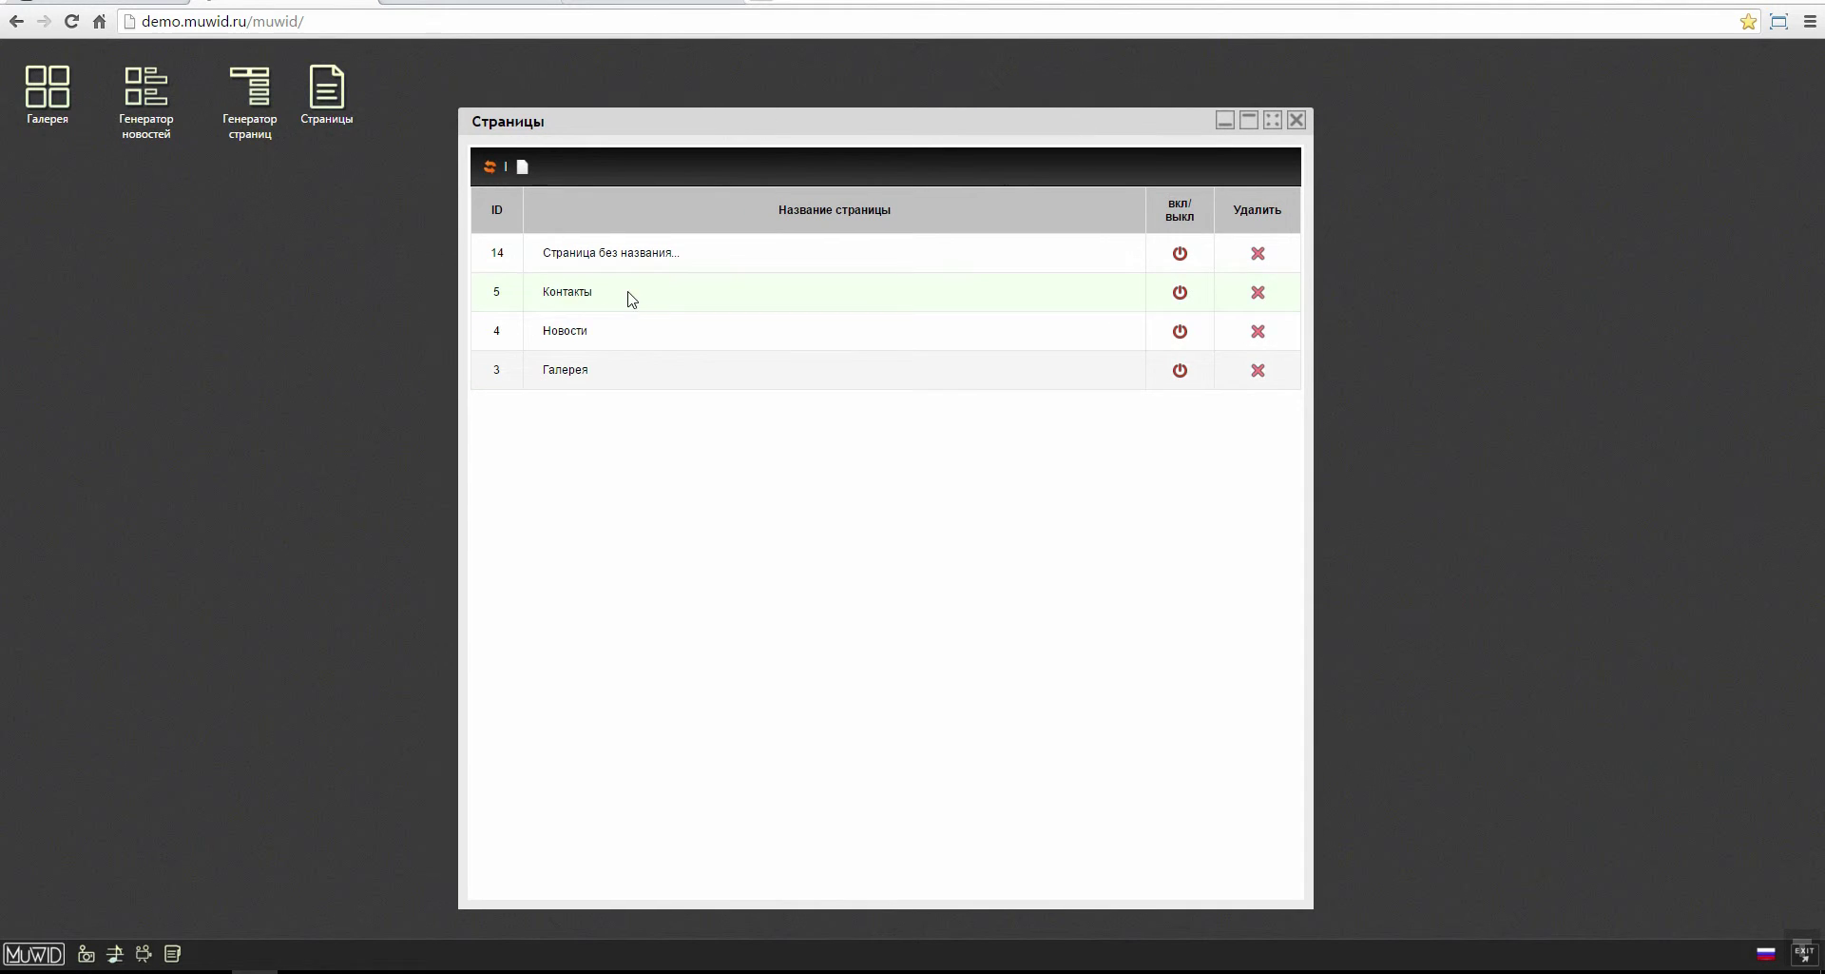
# Step: Title page 14 'Всем привет' with body text 'Тестируем плагин Страницы' and save it
pyautogui.click(609, 264)
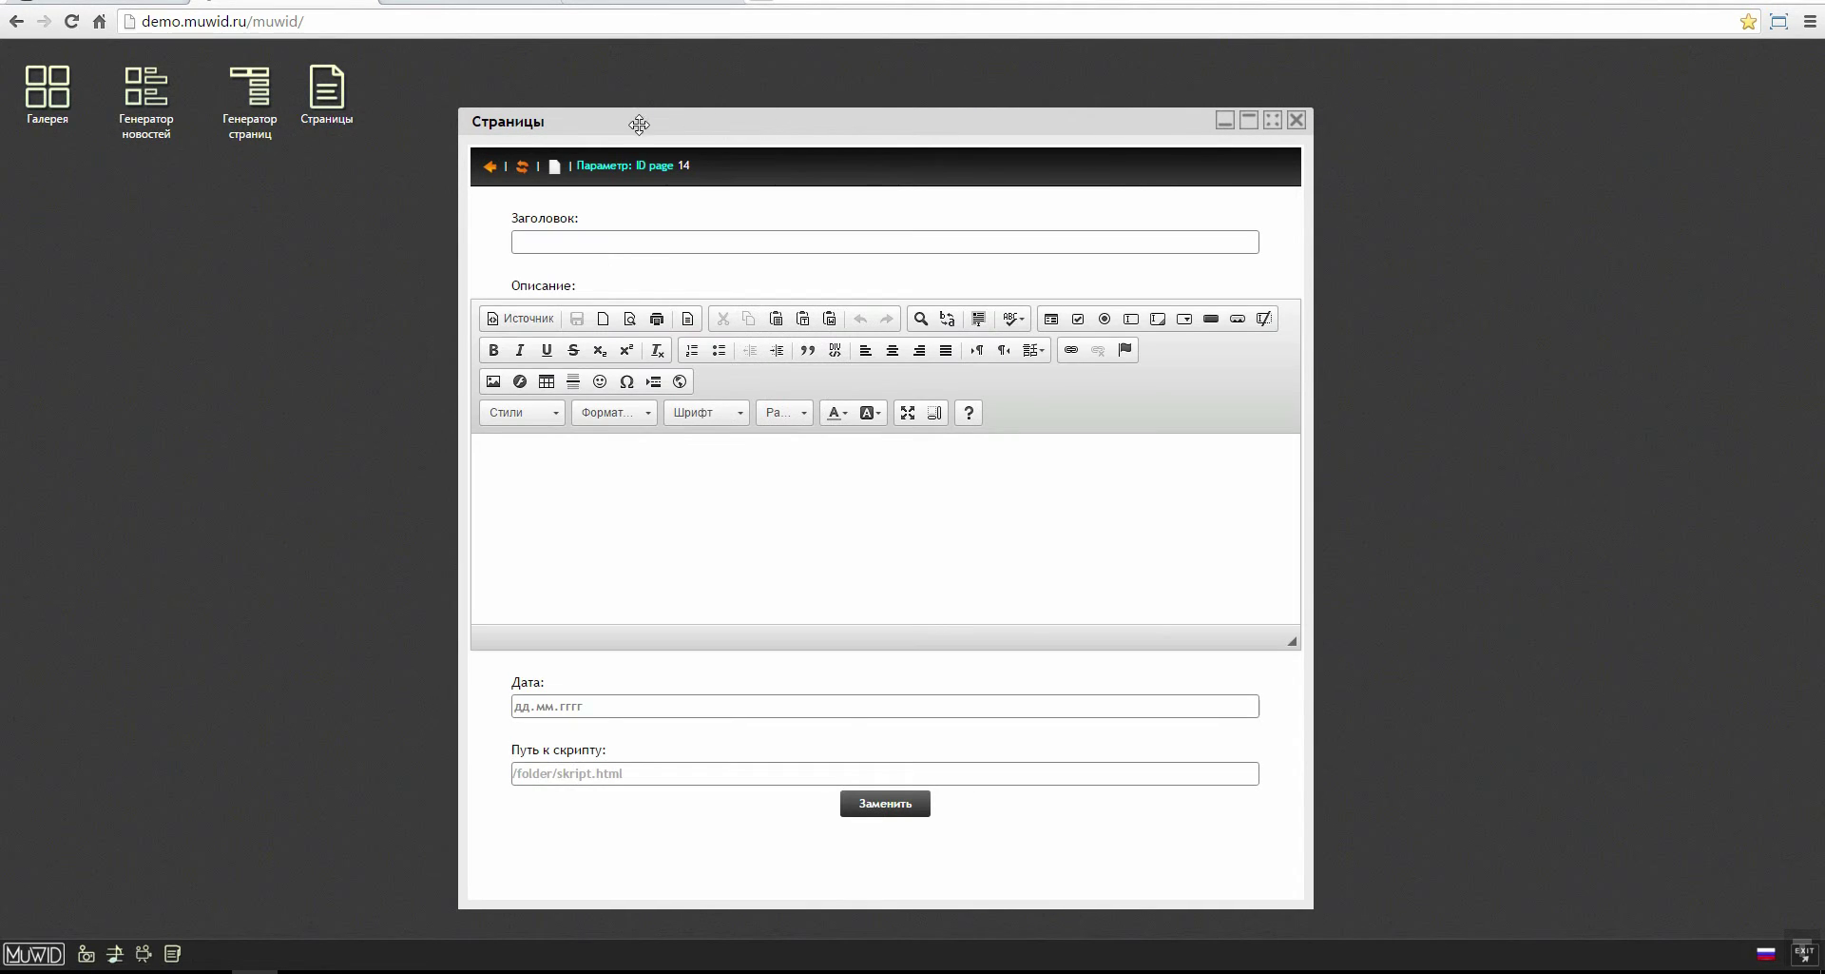
pyautogui.moveTo(644, 120); pyautogui.dragTo(634, 81)
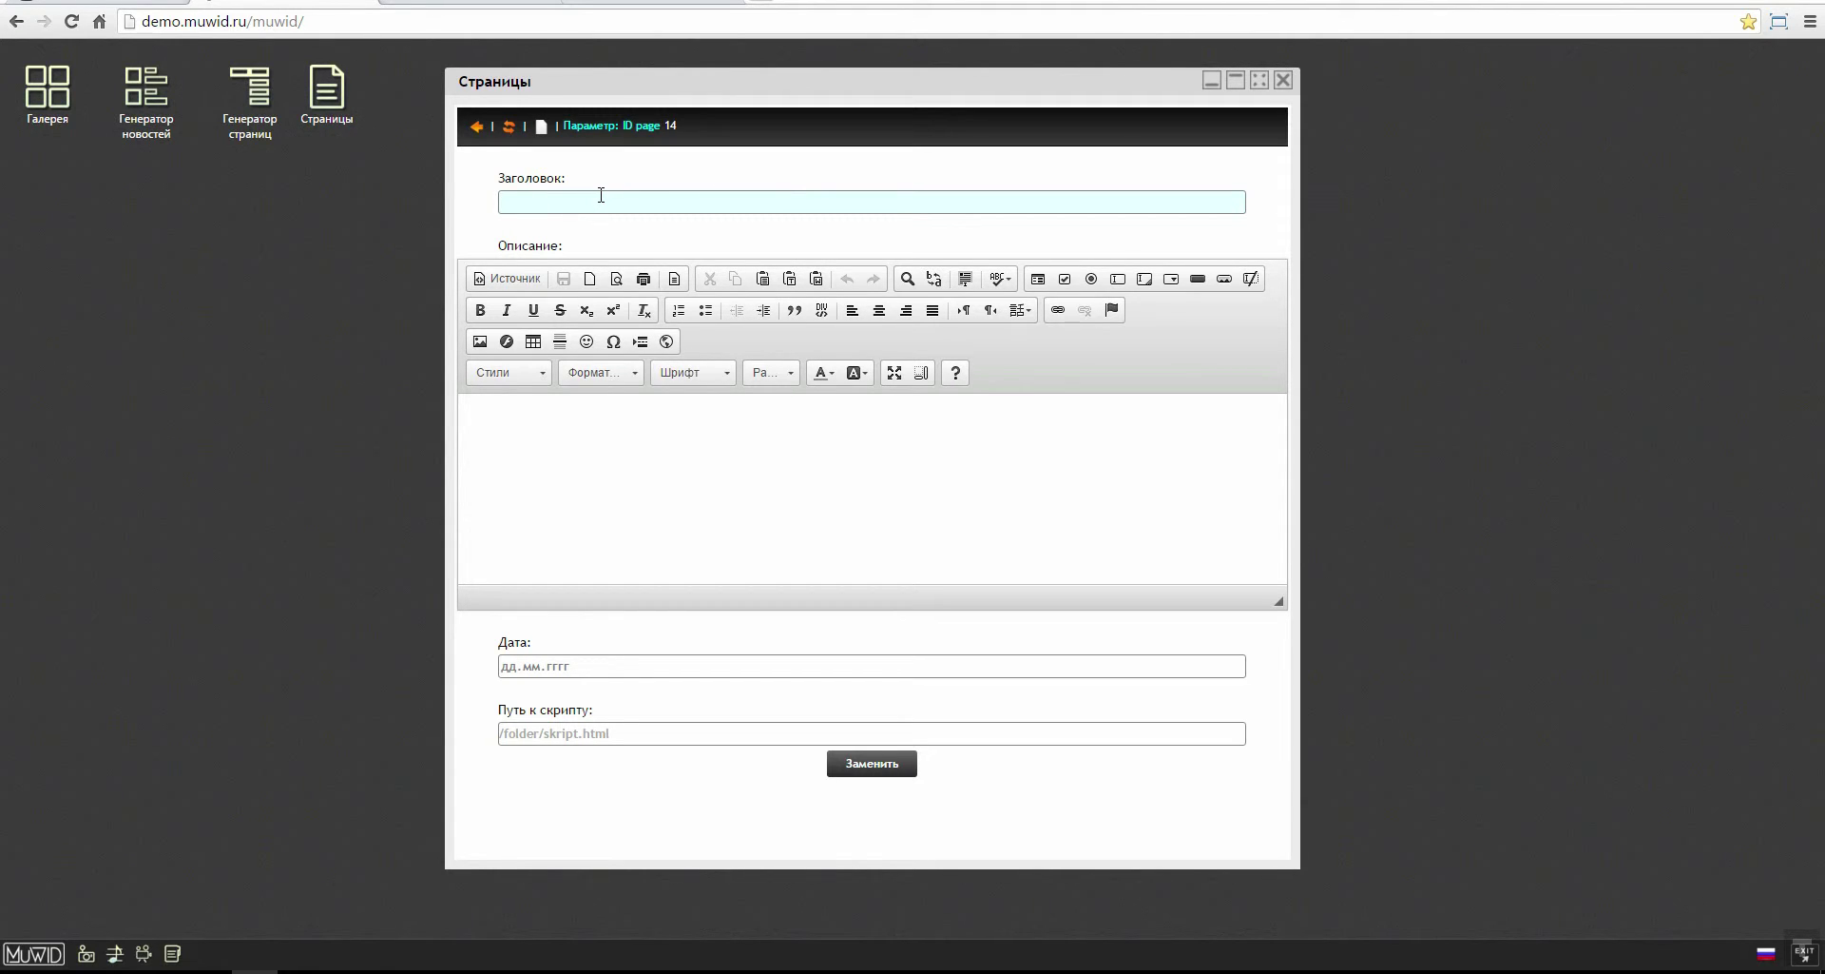
pyautogui.write('Всем привет')
pyautogui.click(580, 416)
pyautogui.write('Тестир')
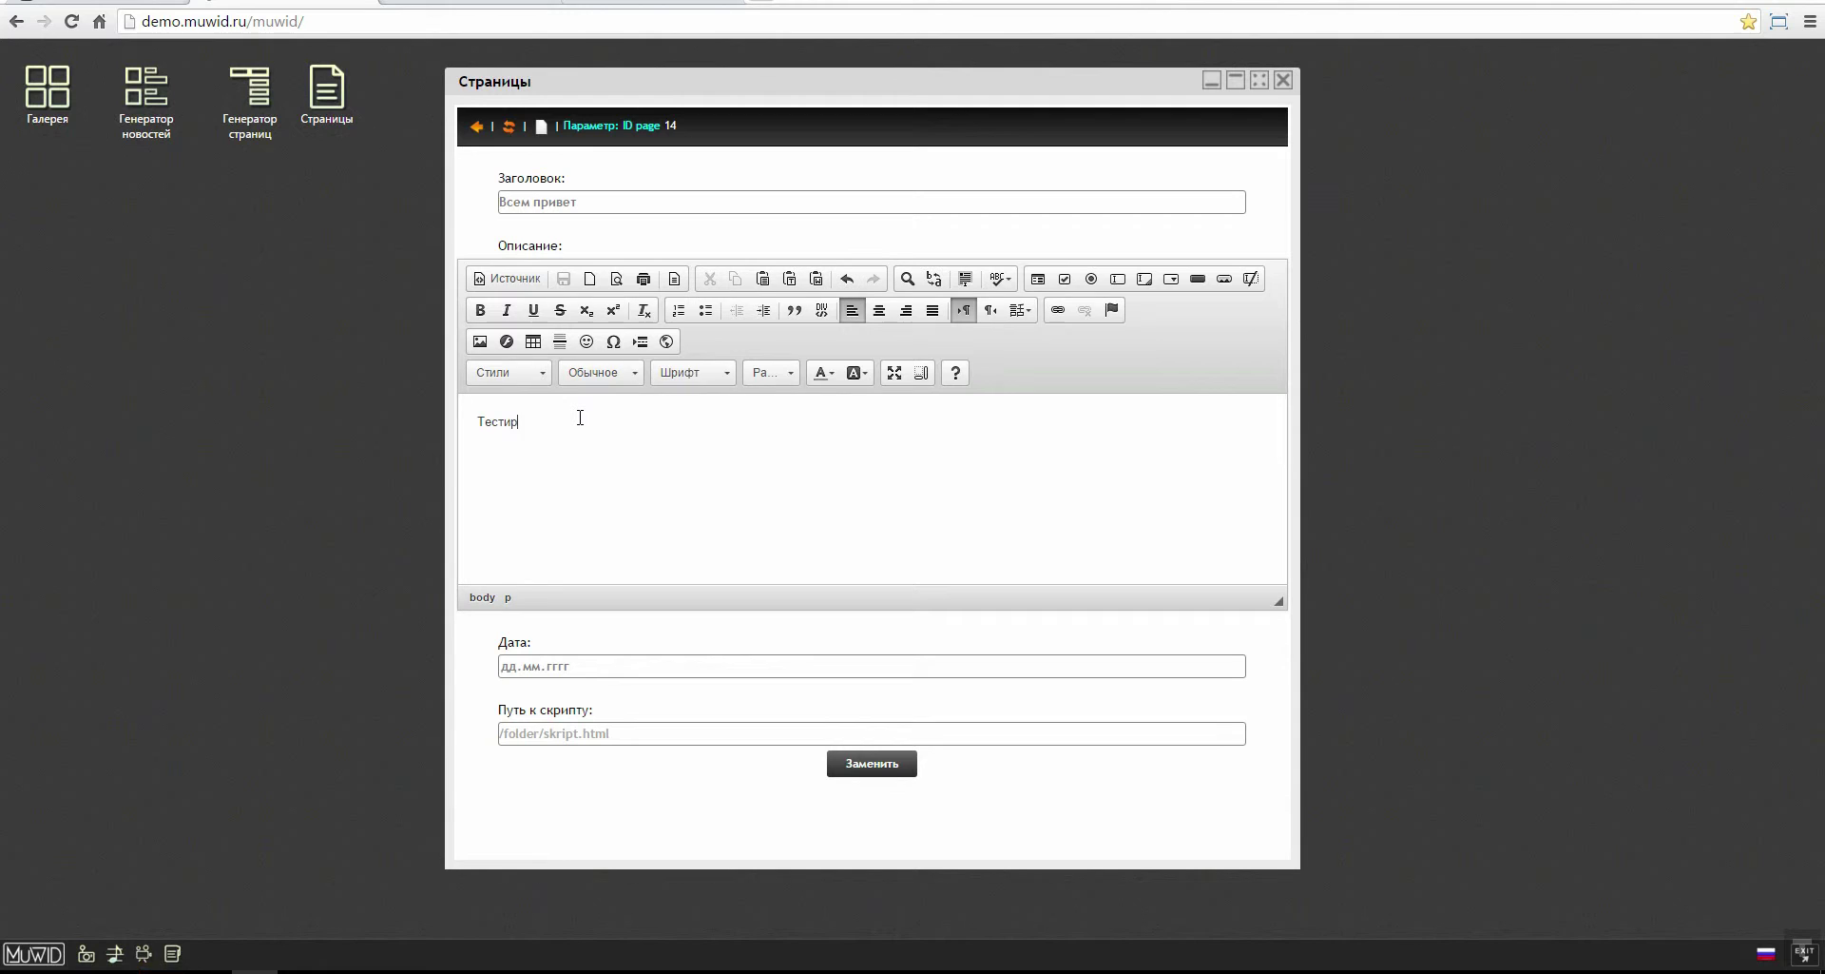
pyautogui.write('уем плагин Страницы.')
pyautogui.moveTo(701, 81); pyautogui.dragTo(711, 81)
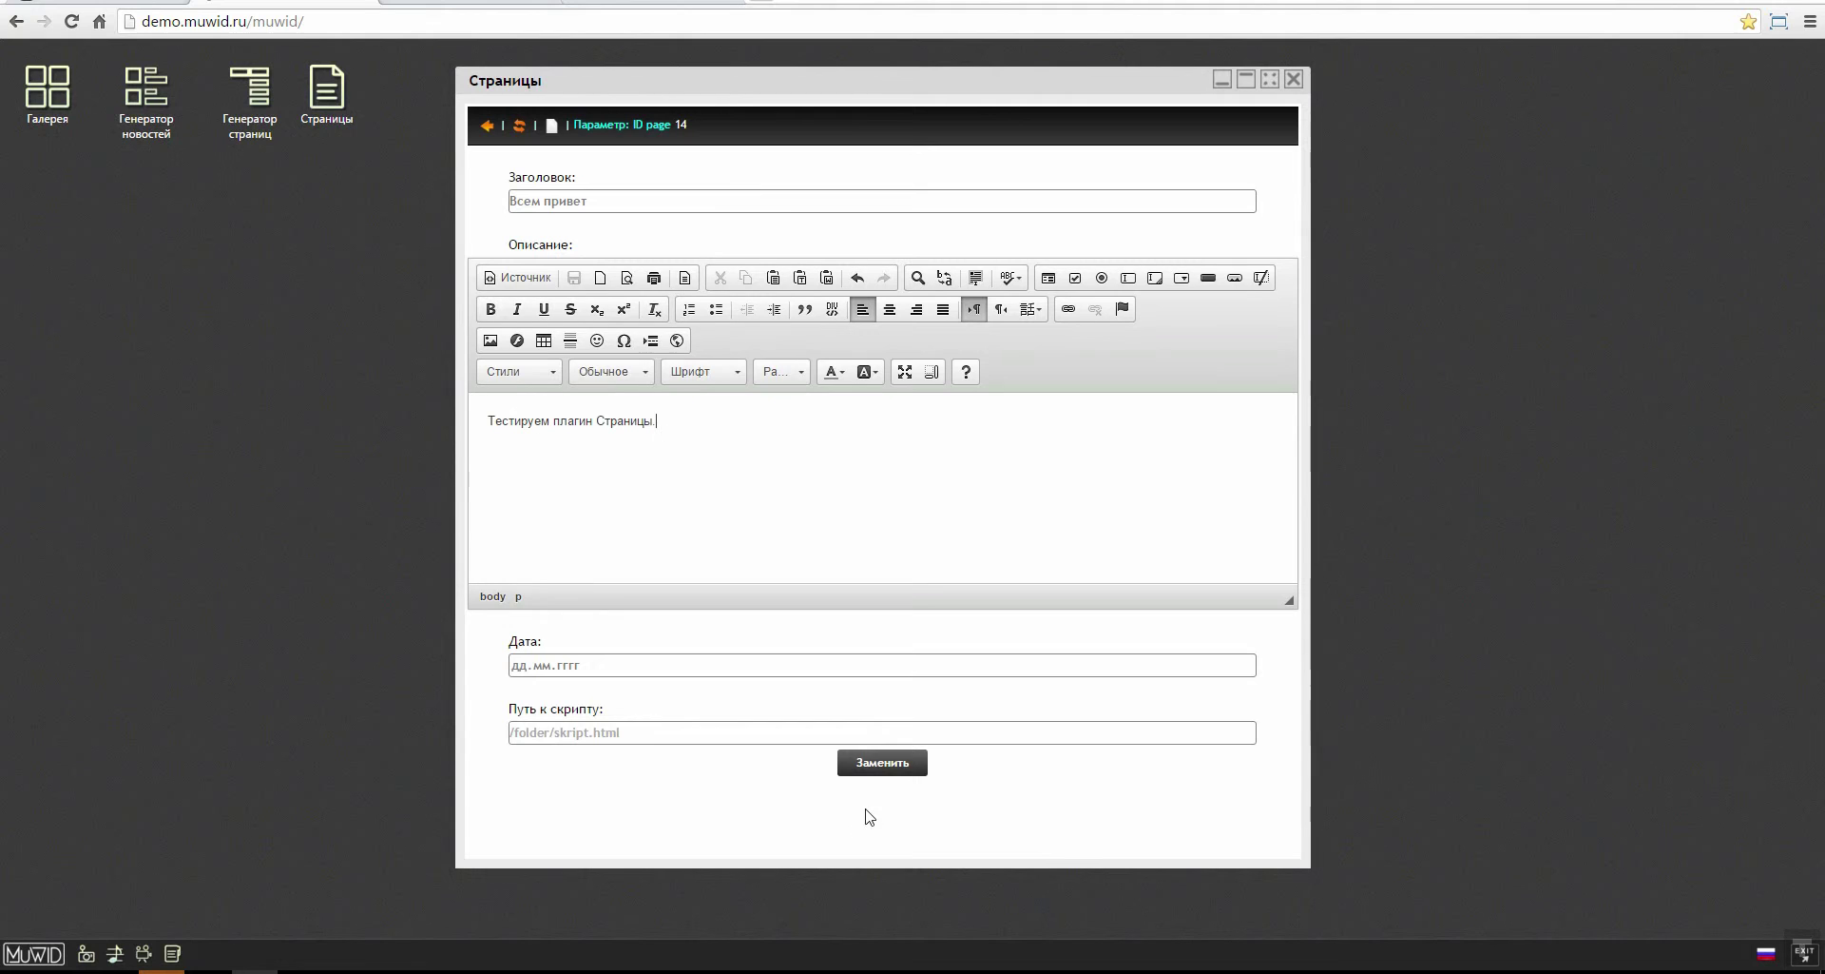
pyautogui.click(903, 778)
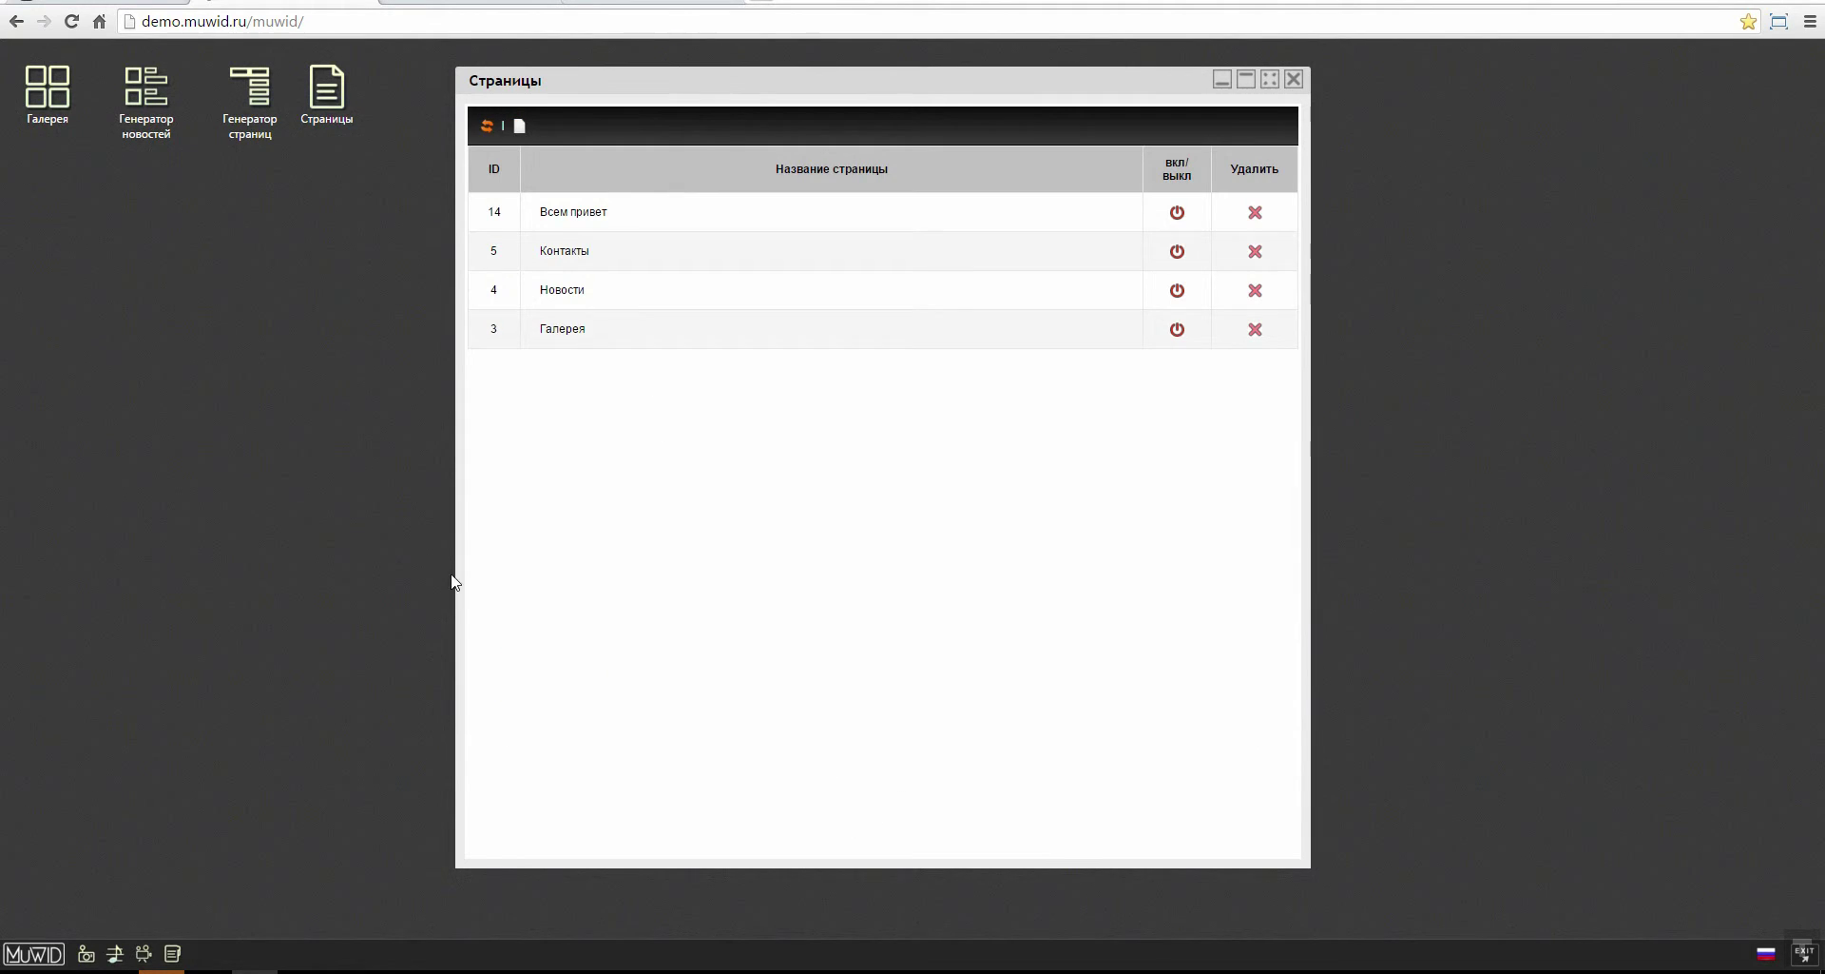
# Step: Reload the live site to check the Всем привет heading, then bring up the Страницы folder window
pyautogui.click(463, 5)
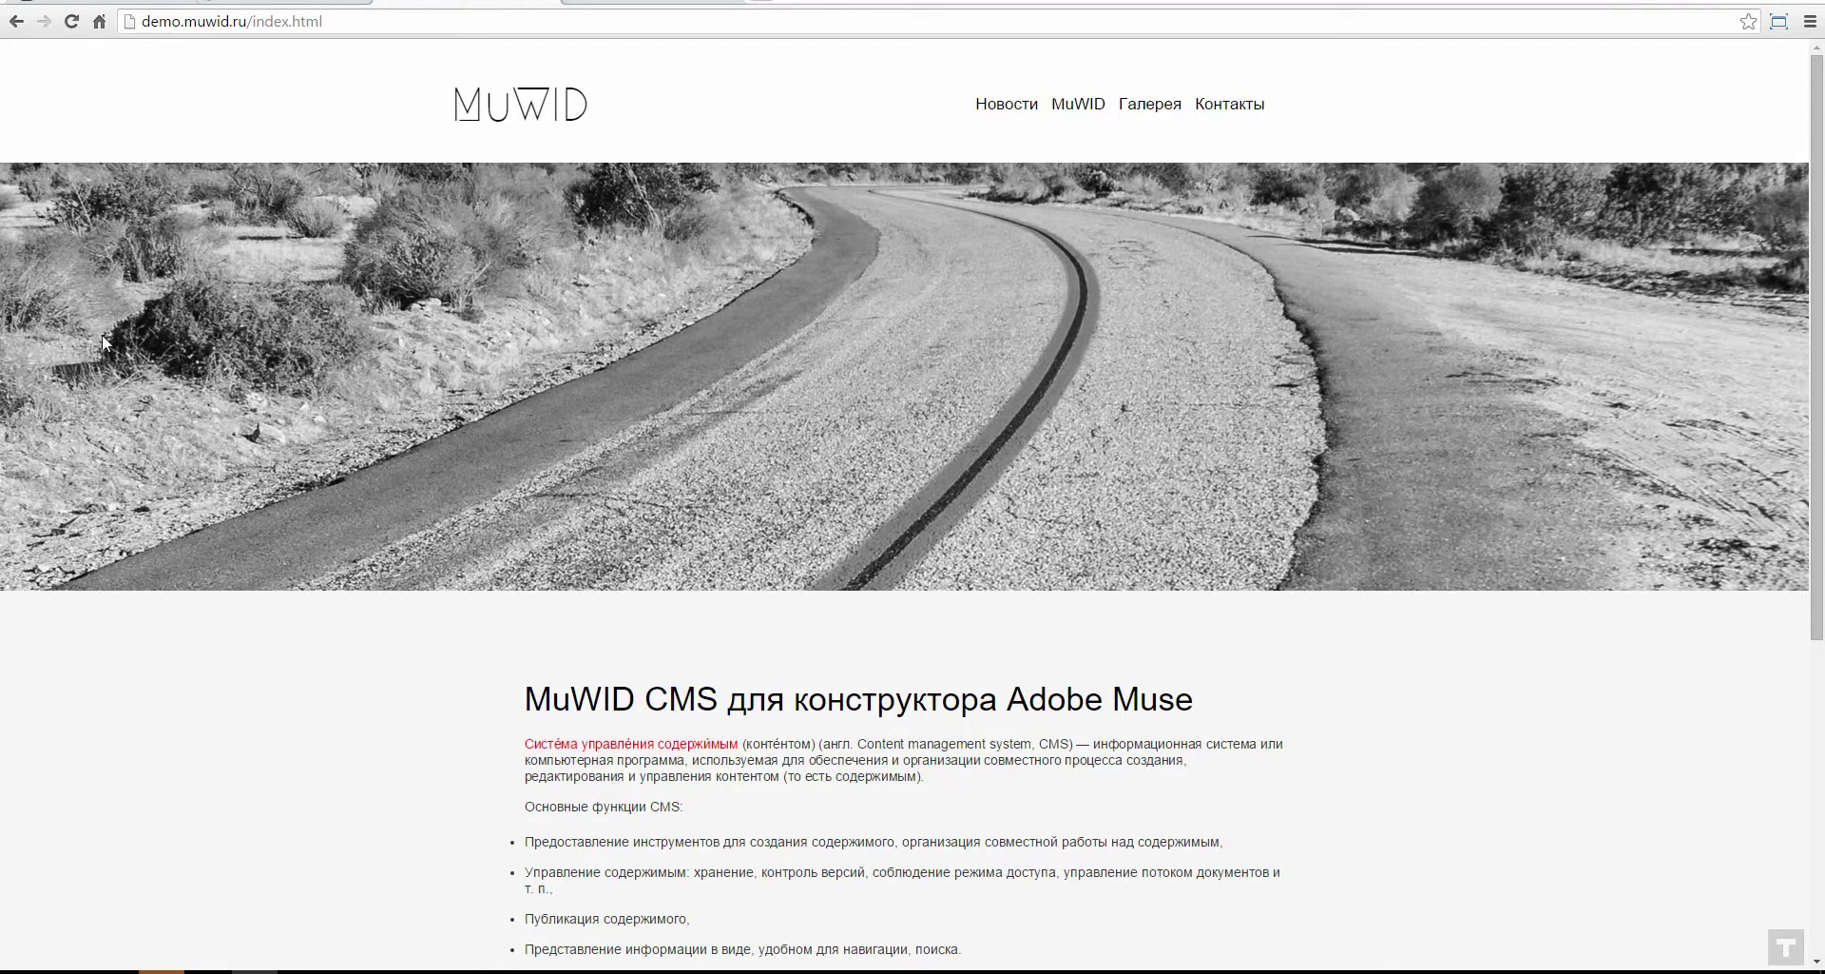
pyautogui.click(71, 21)
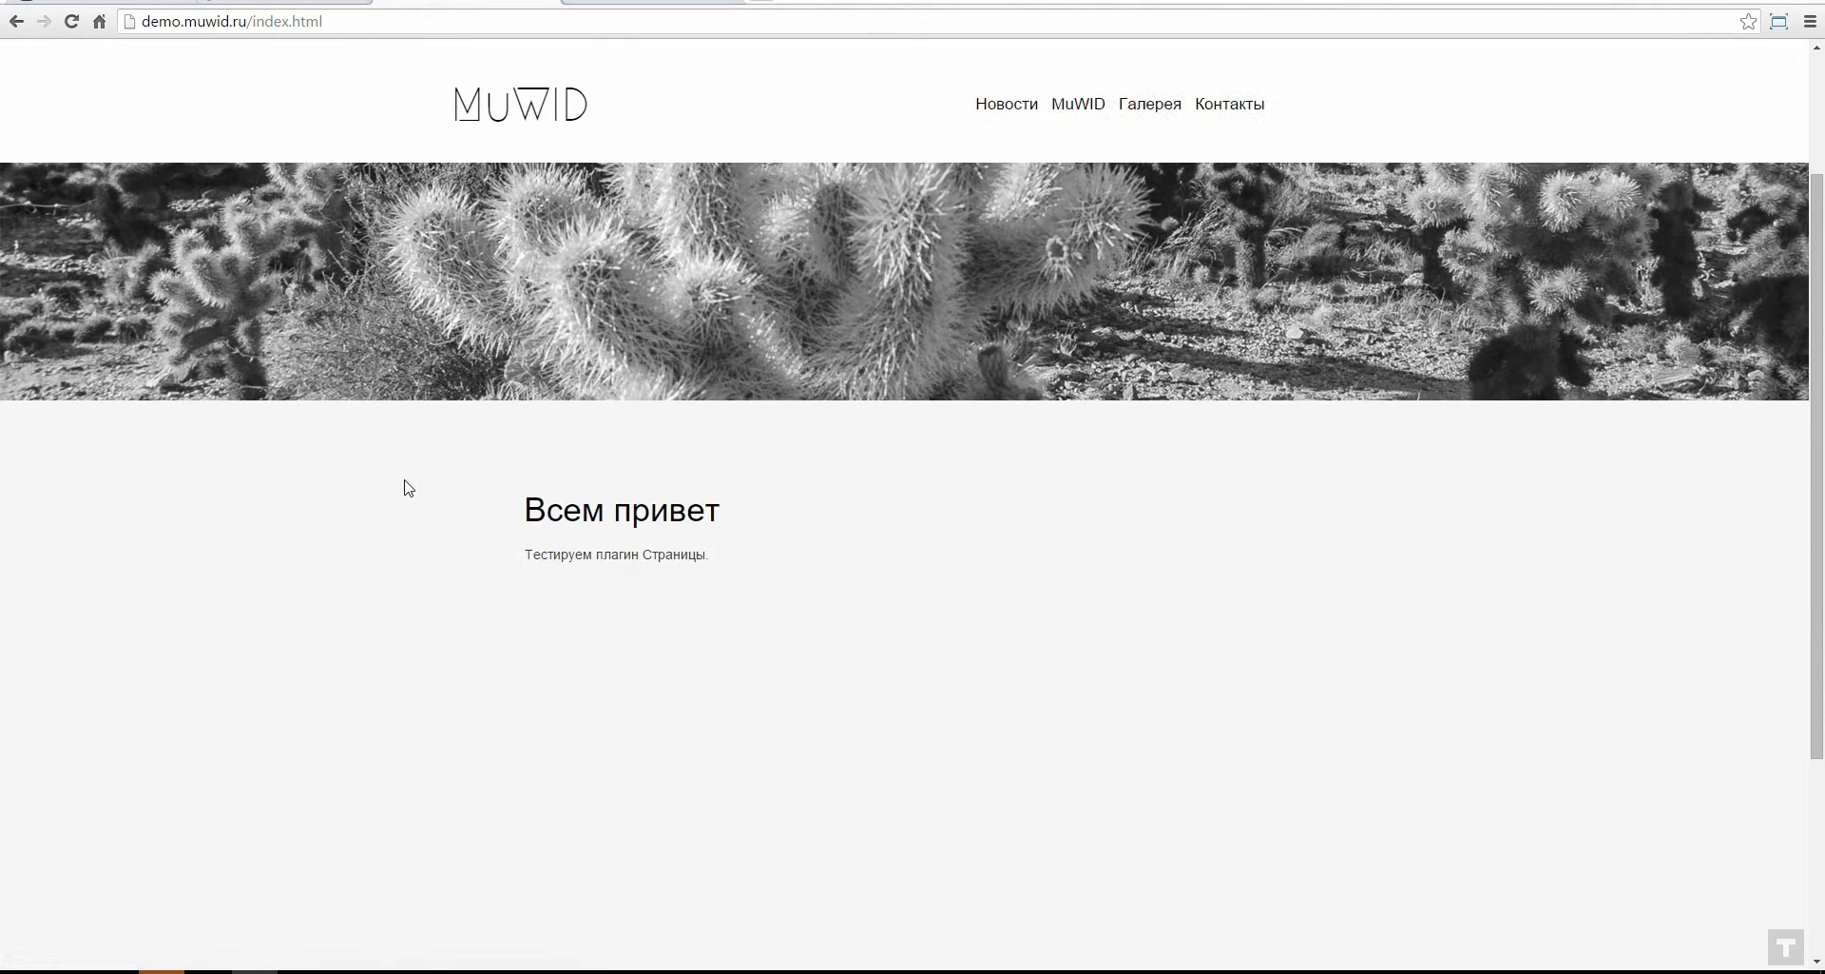
pyautogui.scroll(2, 585, 481)
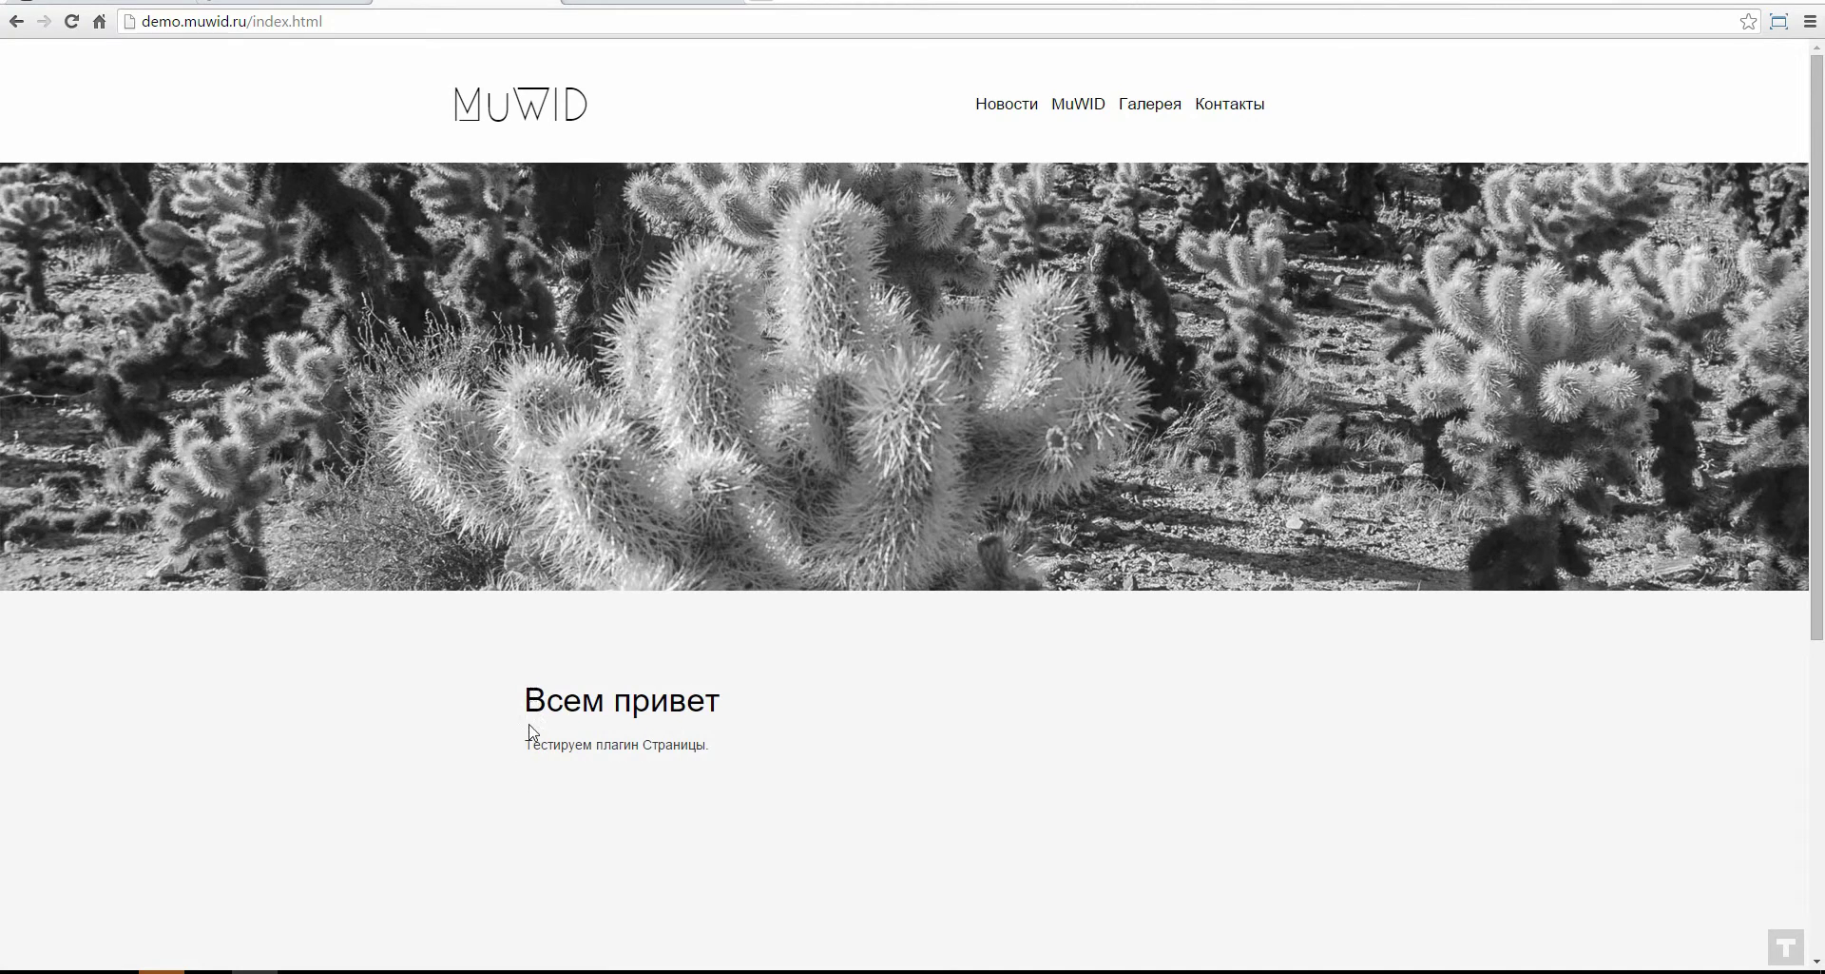
pyautogui.moveTo(528, 700); pyautogui.dragTo(719, 702)
pyautogui.click(751, 713)
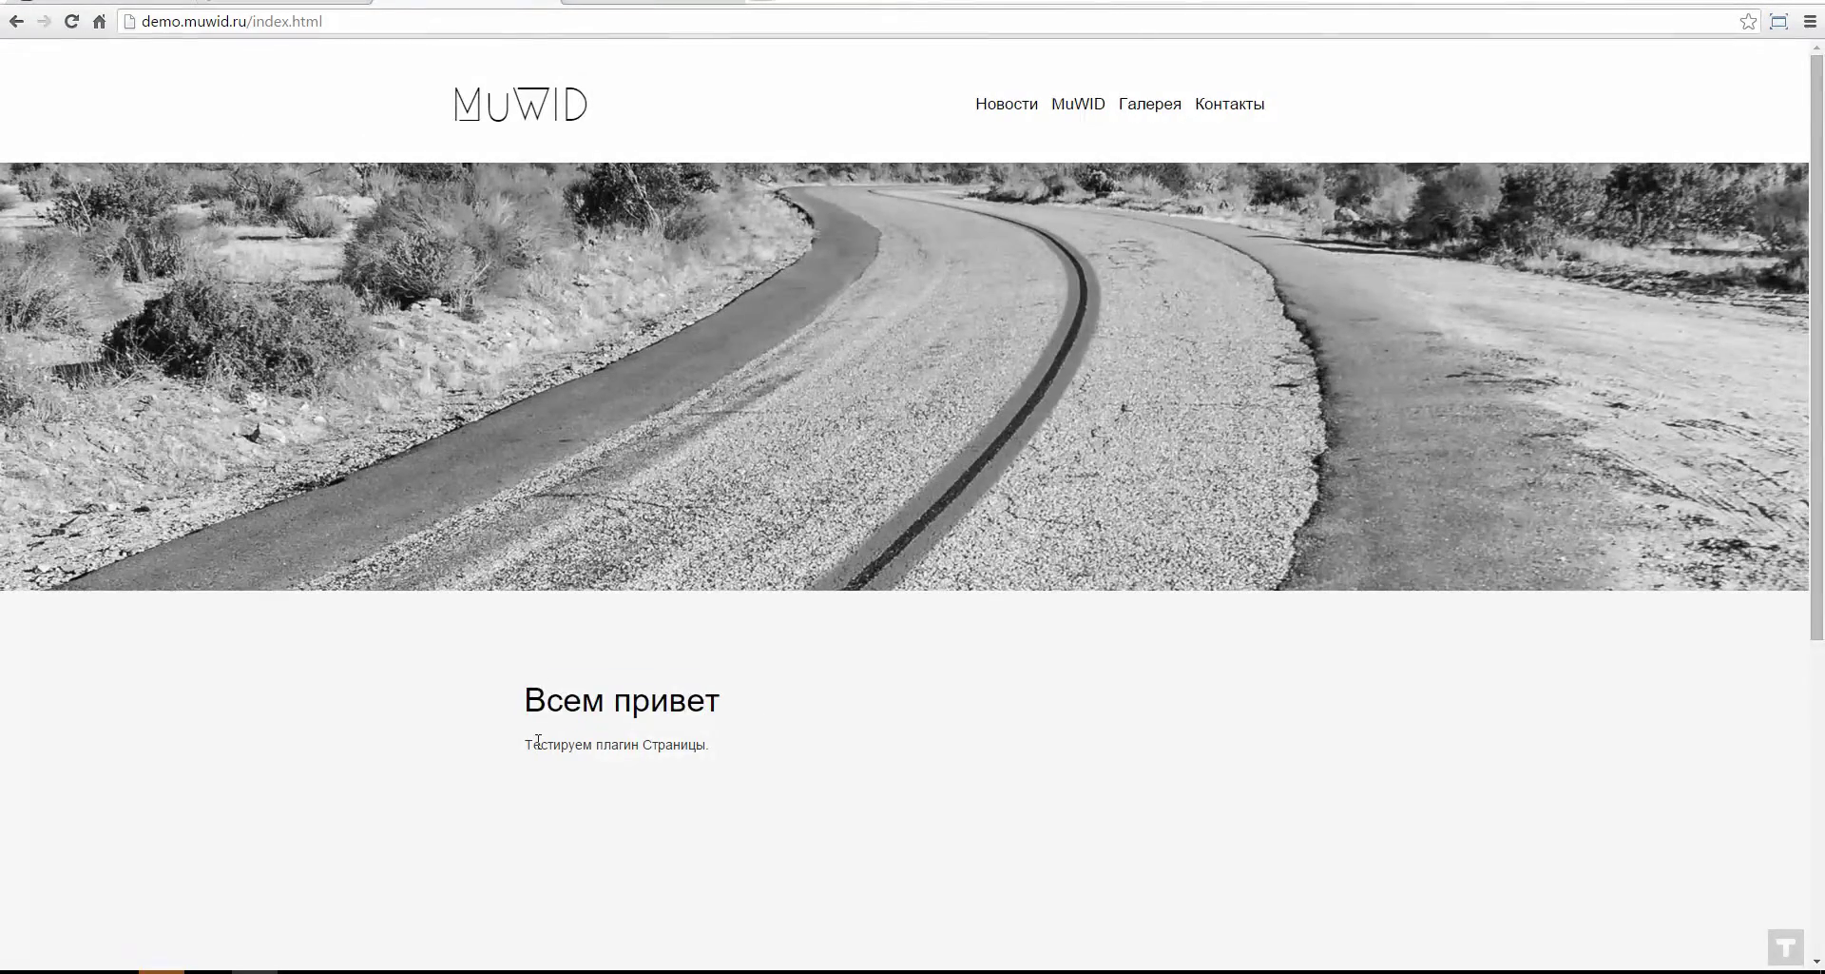
pyautogui.scroll(-1, 542, 727)
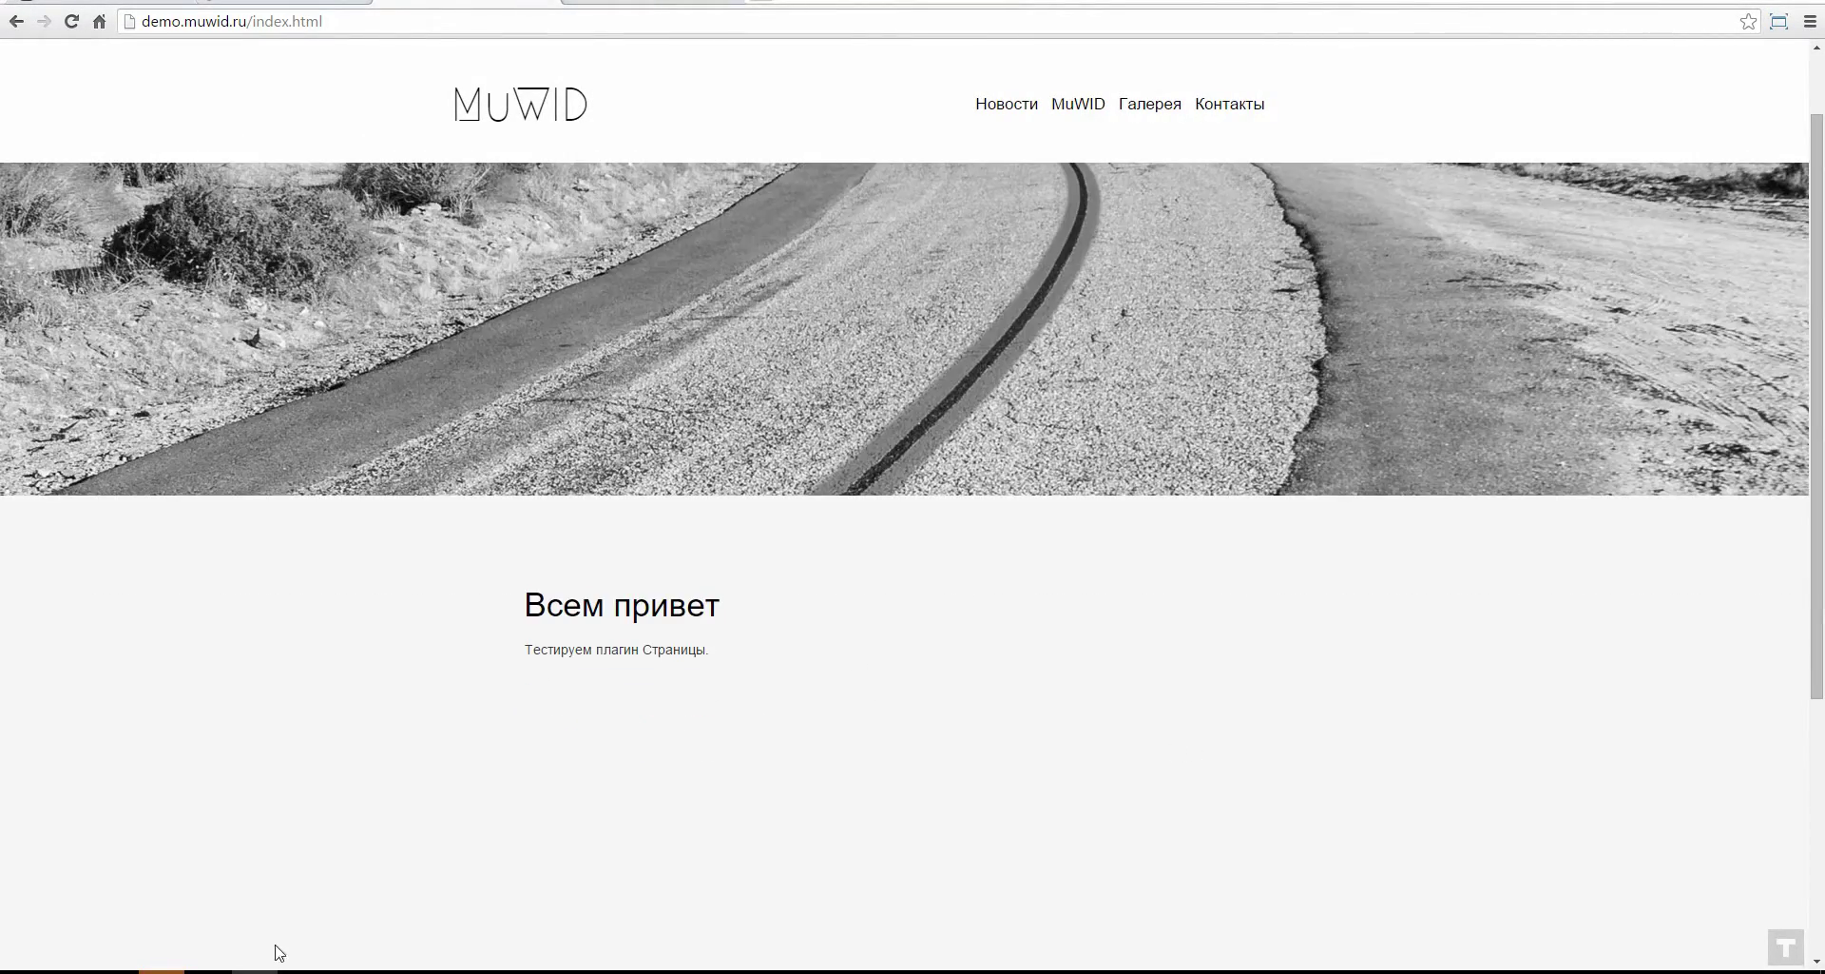
pyautogui.moveTo(271, 968)
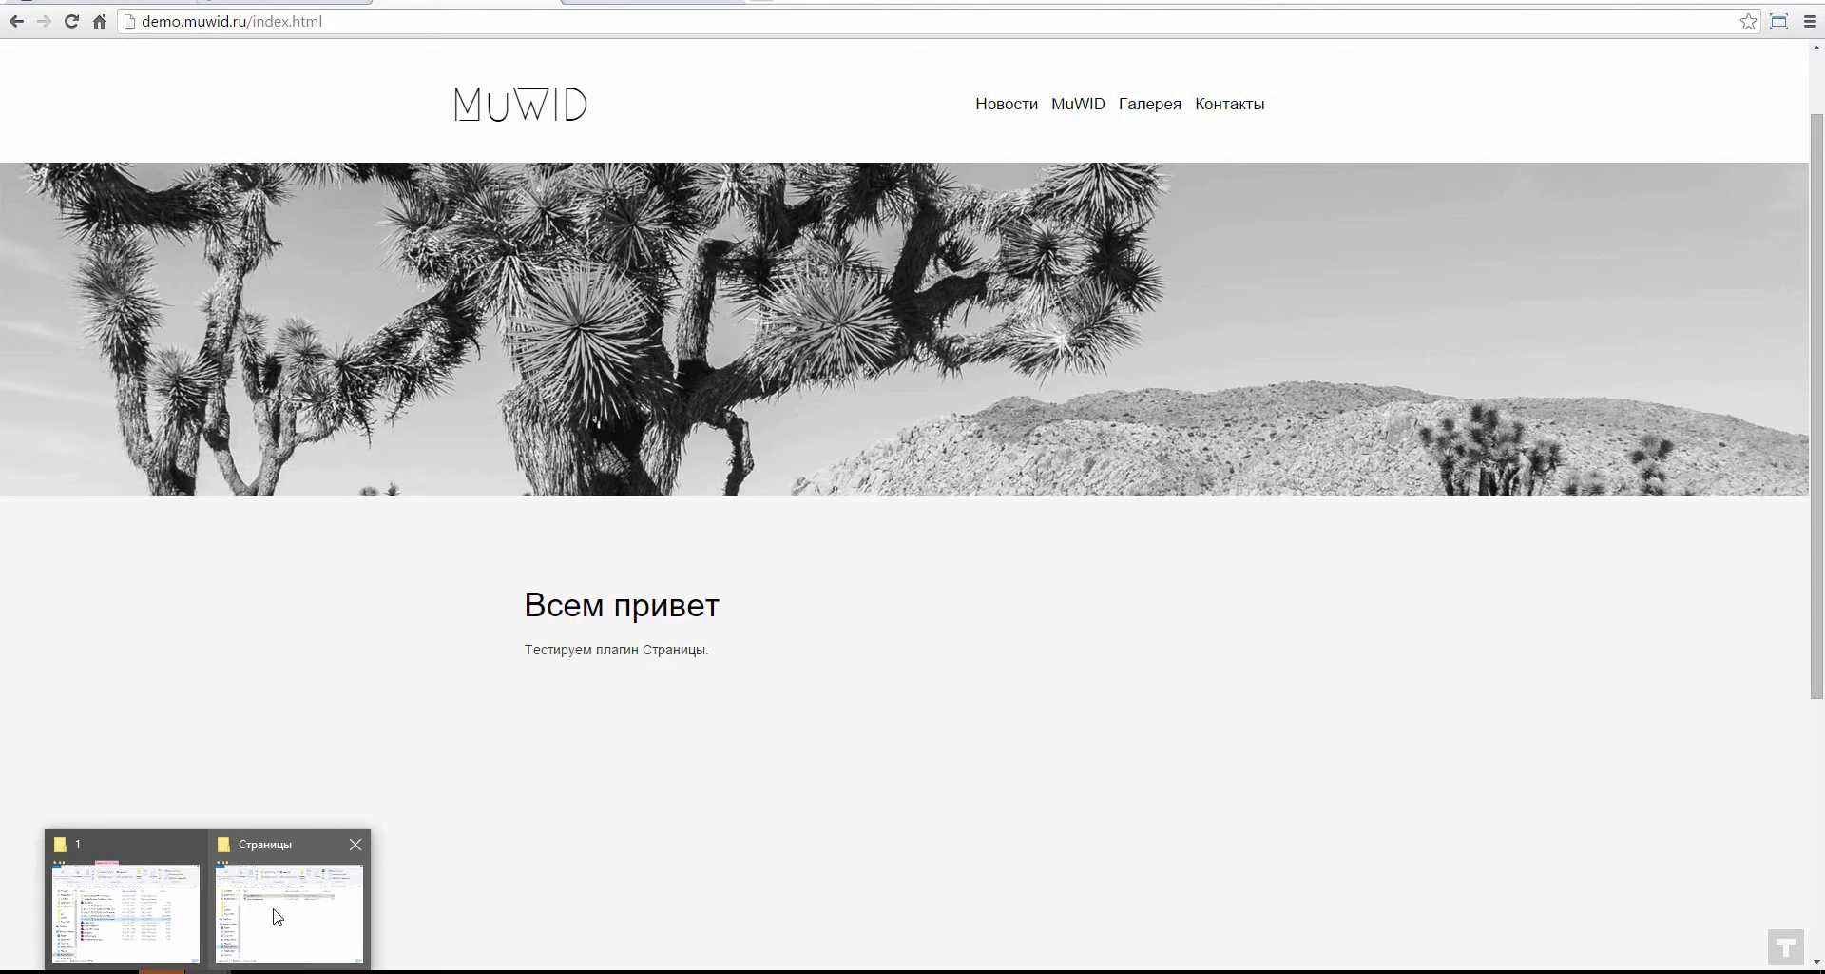
pyautogui.click(277, 916)
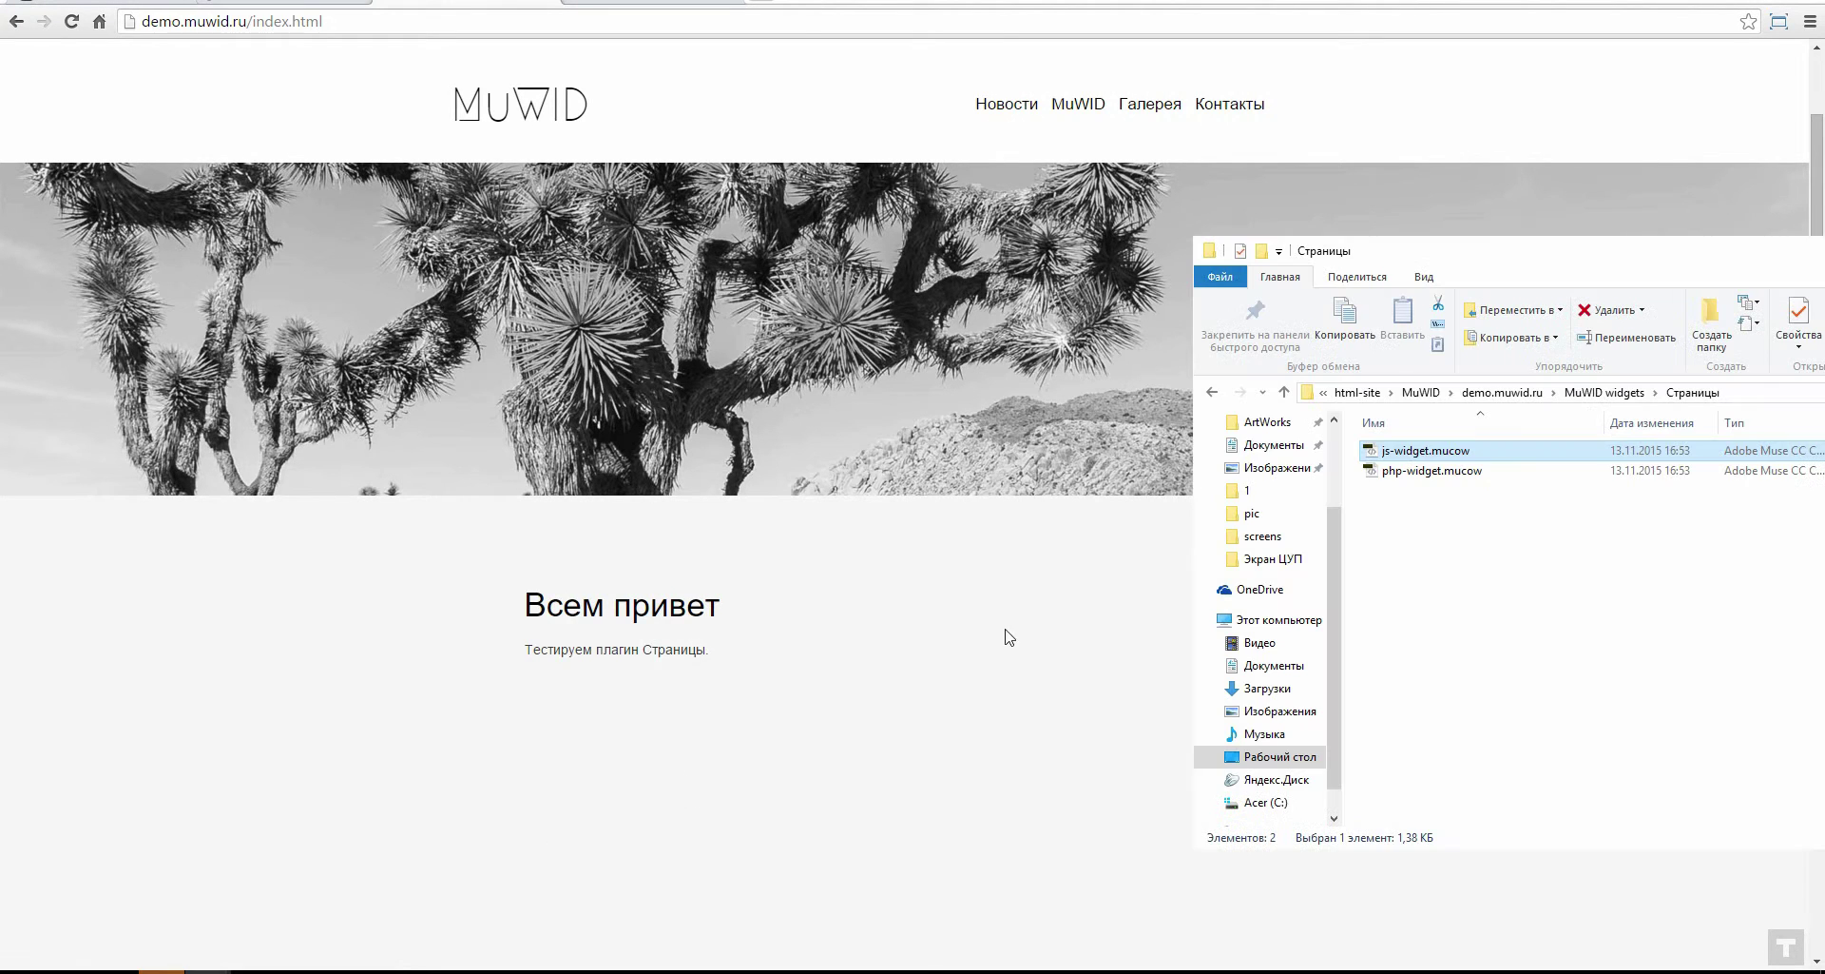
# Step: Go up to the MuWID widgets folder and open 1.docx in Word
pyautogui.click(1213, 389)
pyautogui.moveTo(1415, 250); pyautogui.dragTo(1166, 135)
pyautogui.click(1149, 419)
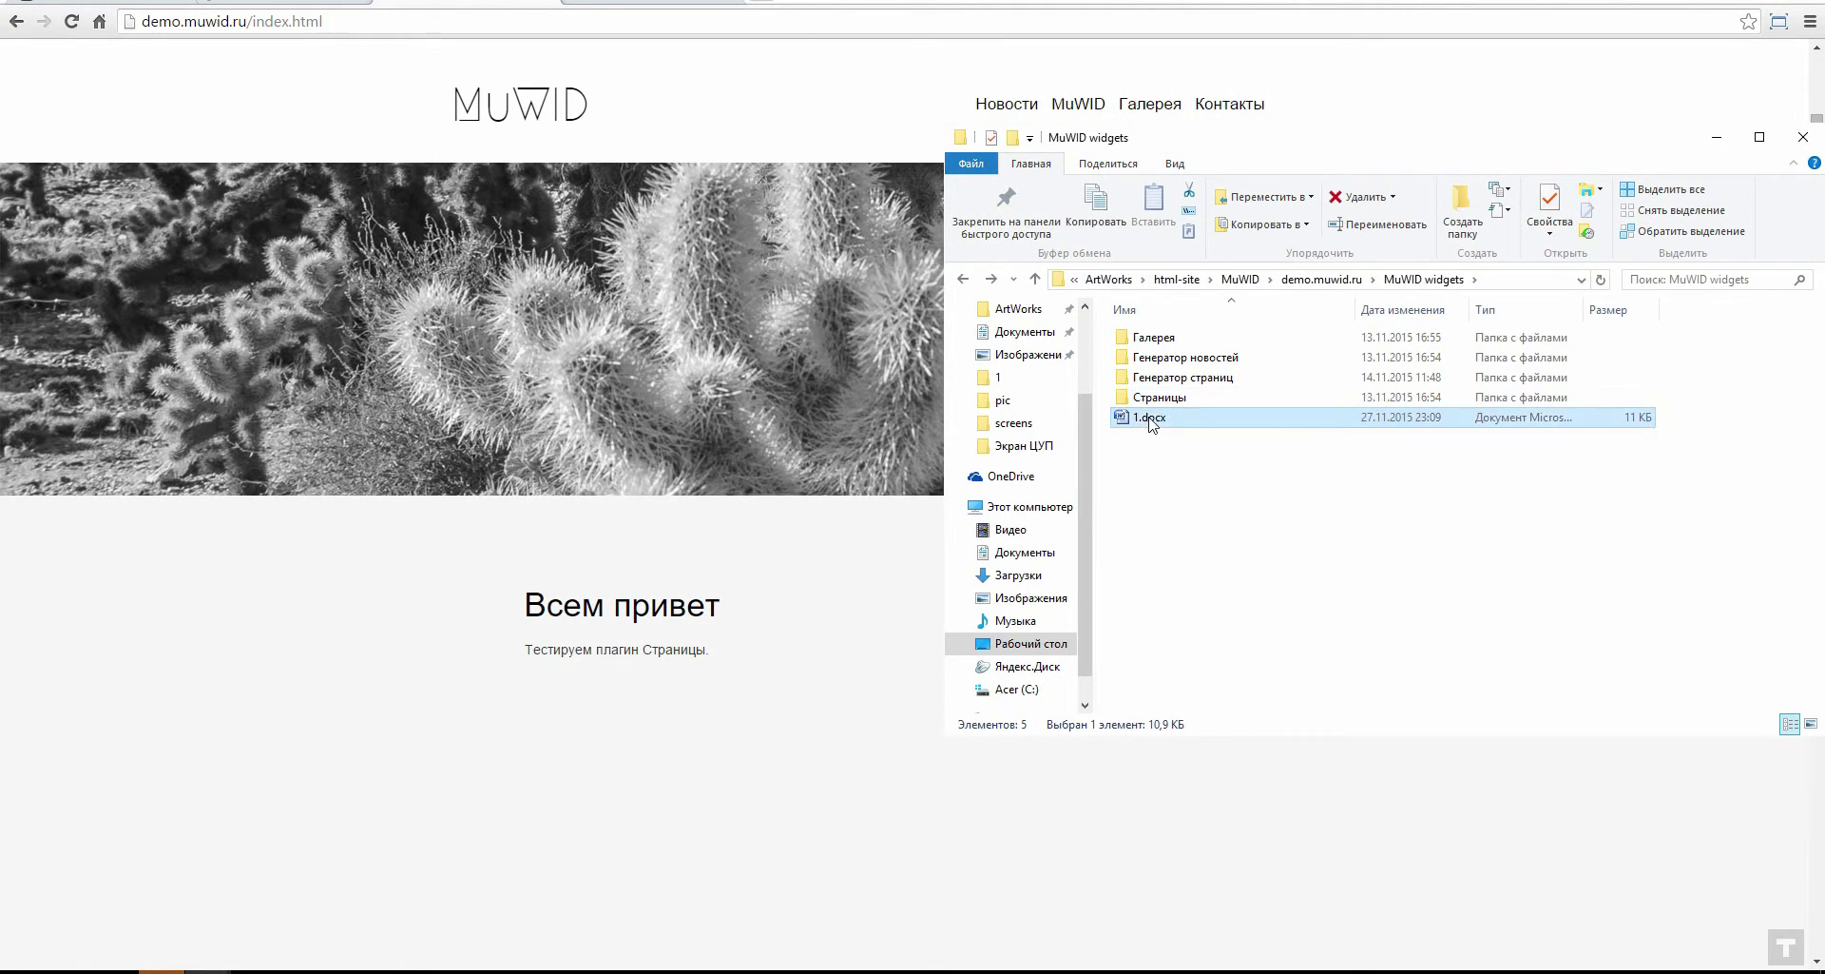
pyautogui.doubleClick(1149, 420)
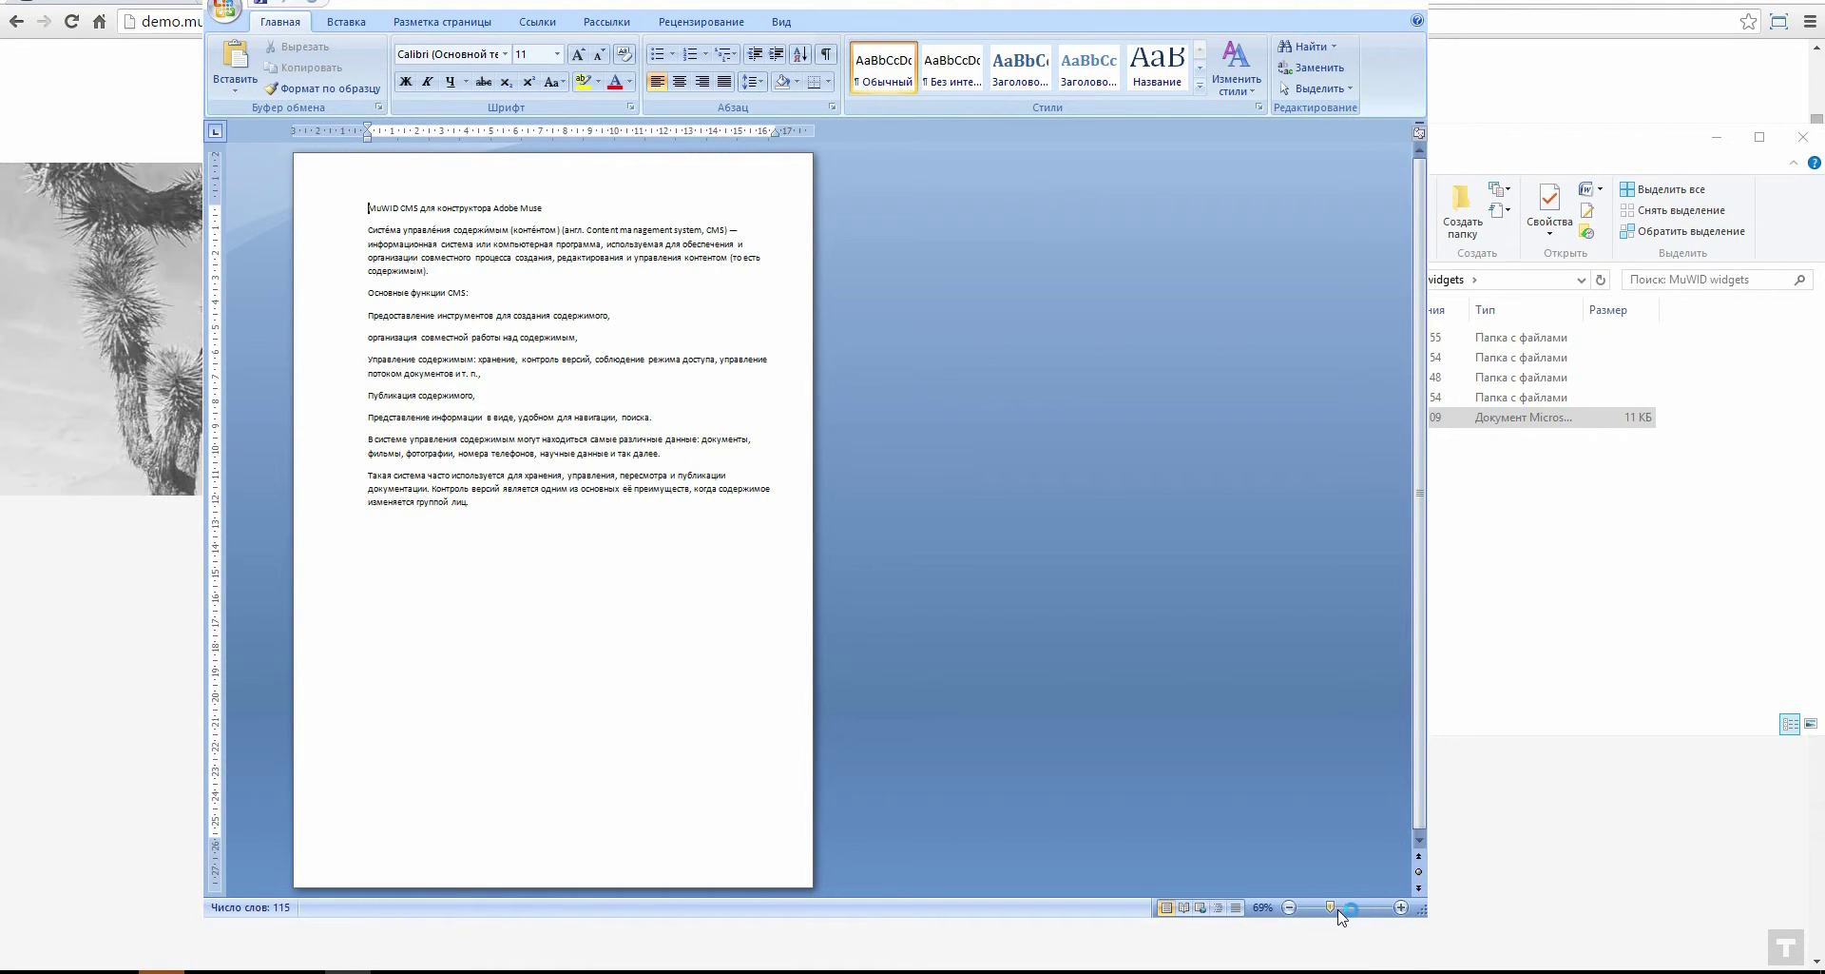
# Step: Zoom in, copy the title line 'MuWID CMS для конструктора Adobe Muse', and return to the CMS pages list
pyautogui.moveTo(1328, 907); pyautogui.dragTo(1349, 908)
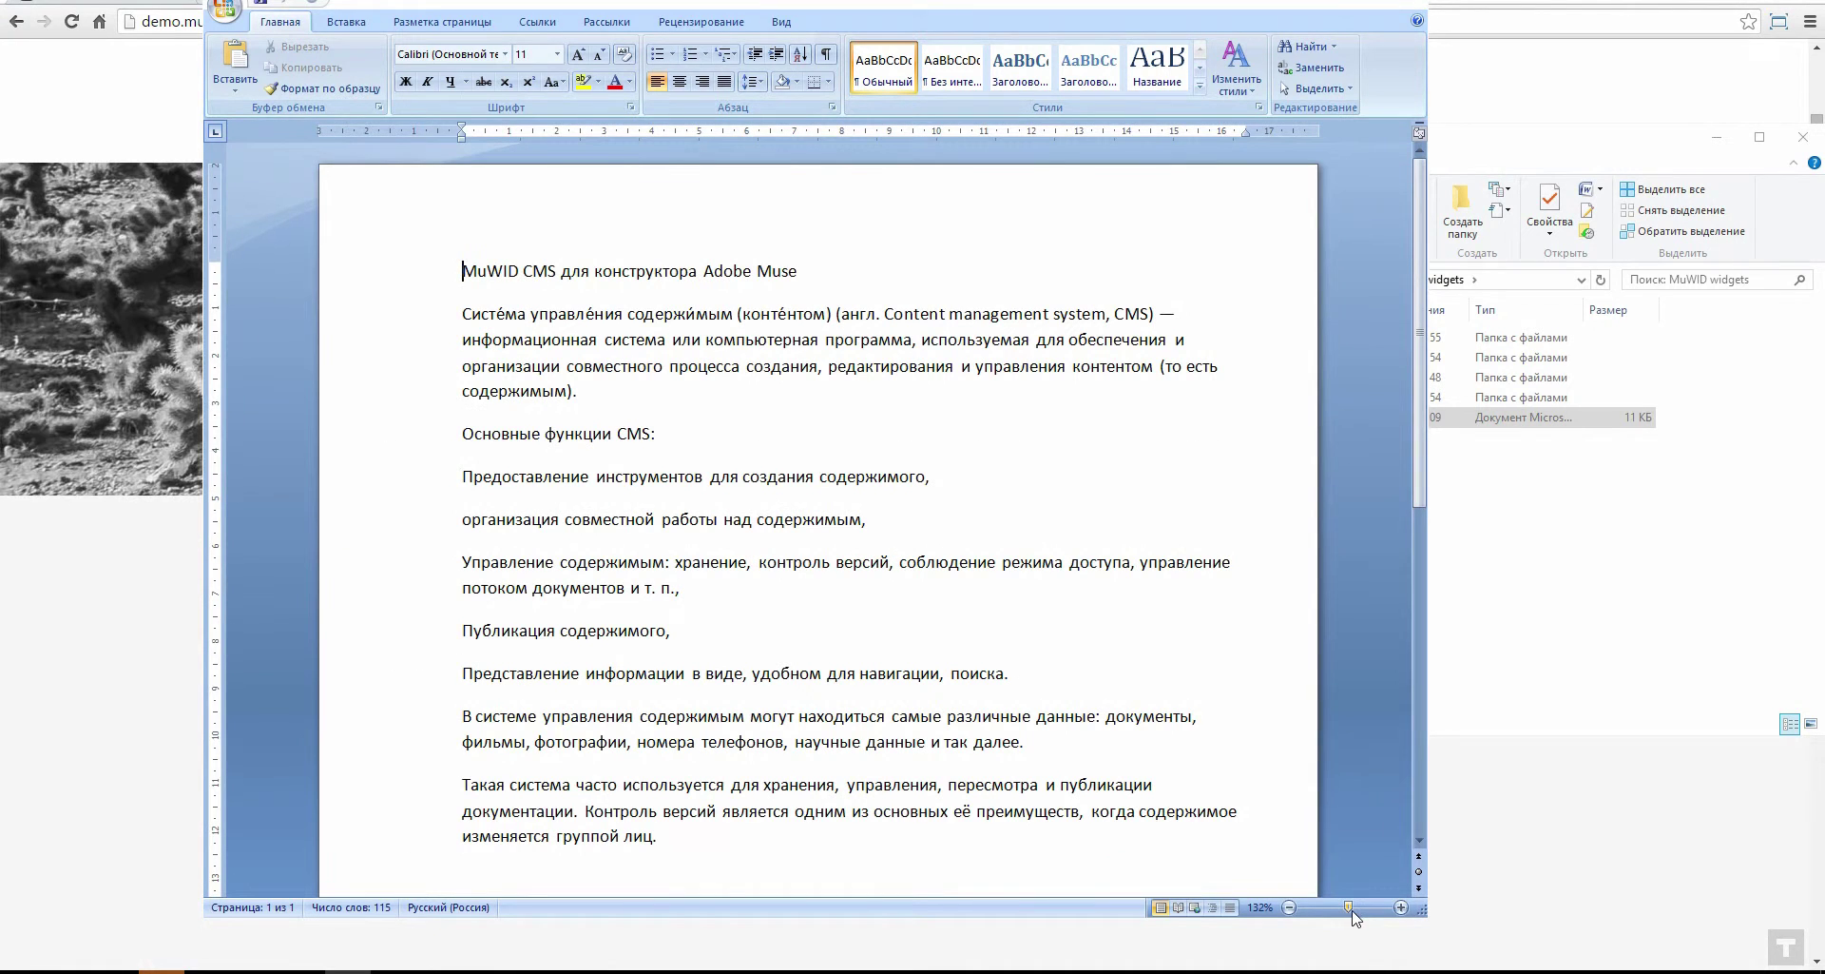
pyautogui.moveTo(463, 273); pyautogui.dragTo(798, 274)
pyautogui.hotkey('ctrl', 'c')
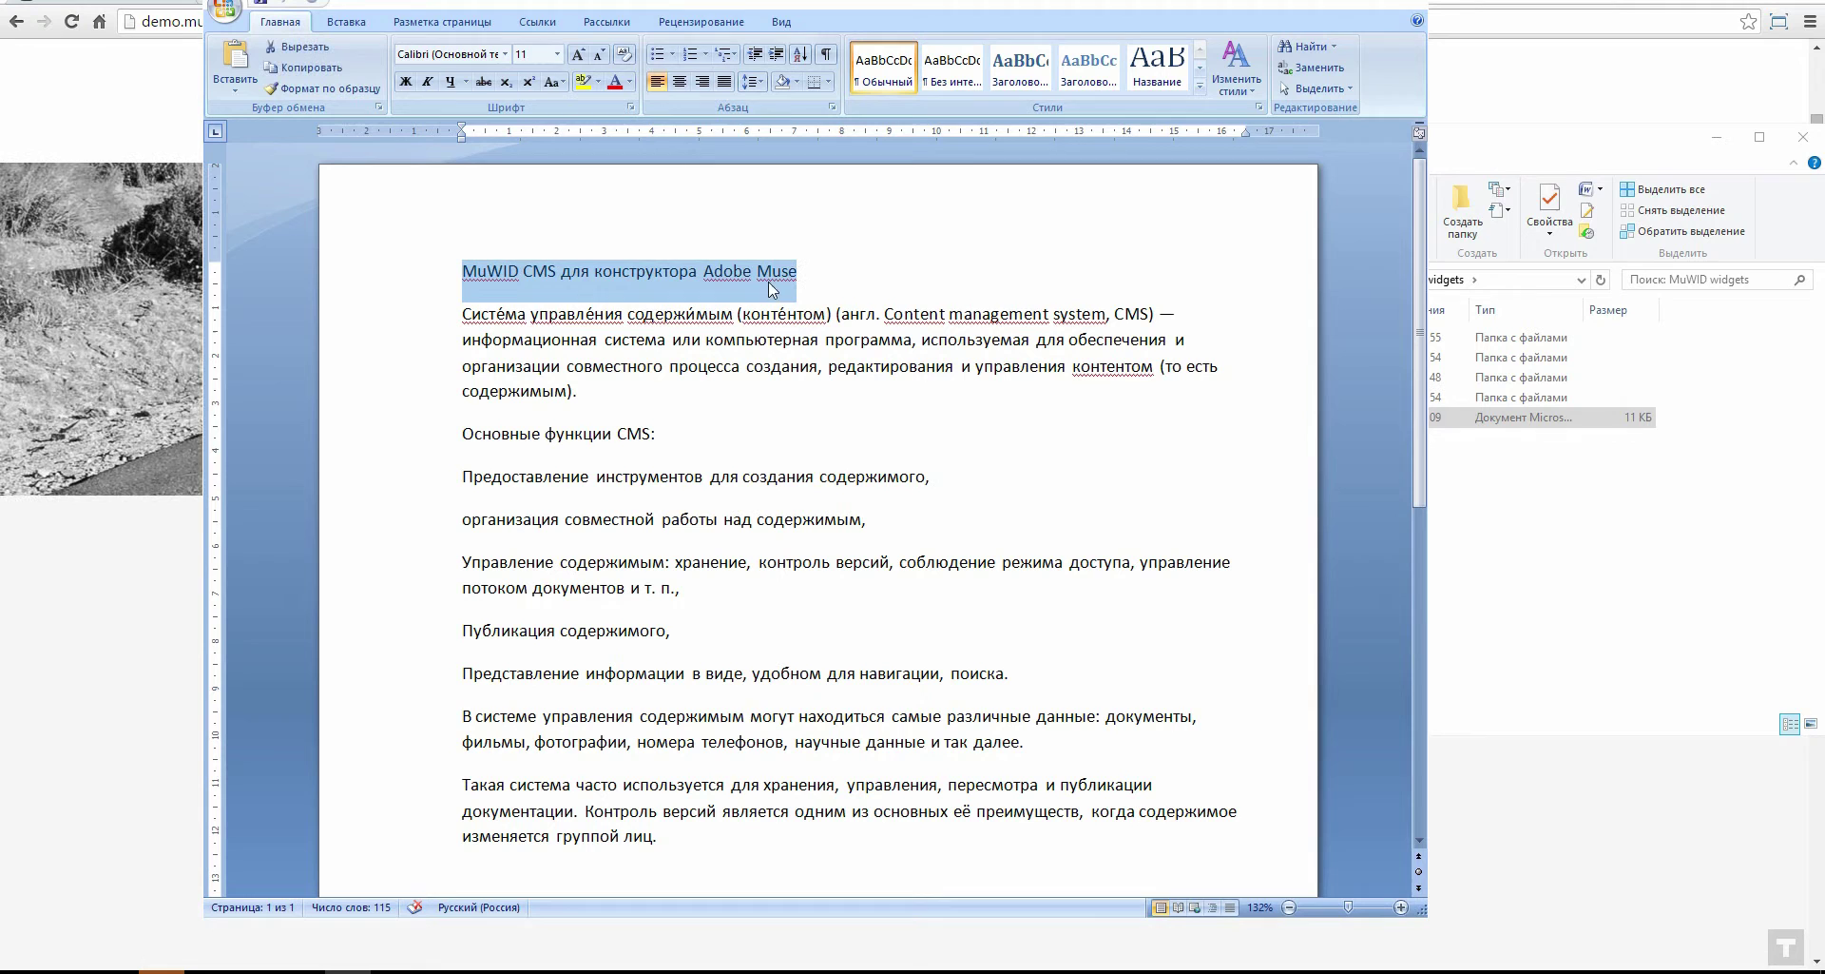
pyautogui.hotkey('alt', 'Tab')
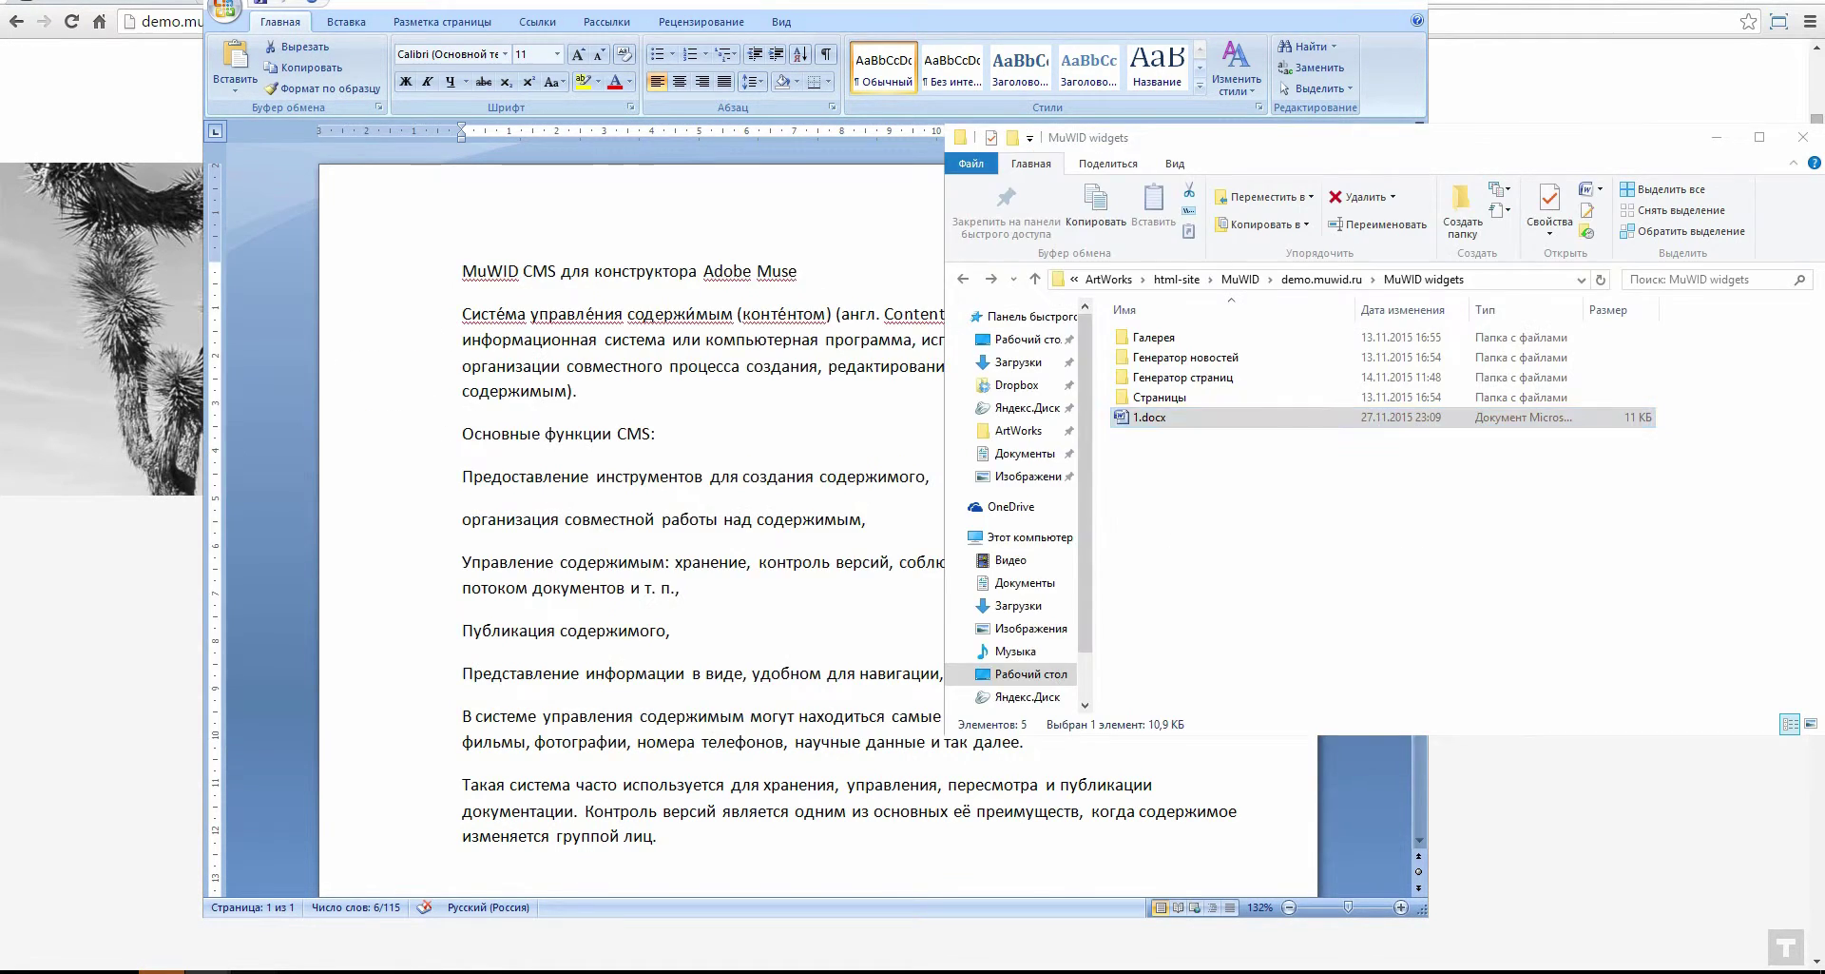
pyautogui.hotkey('alt', 'Tab')
pyautogui.click(343, 3)
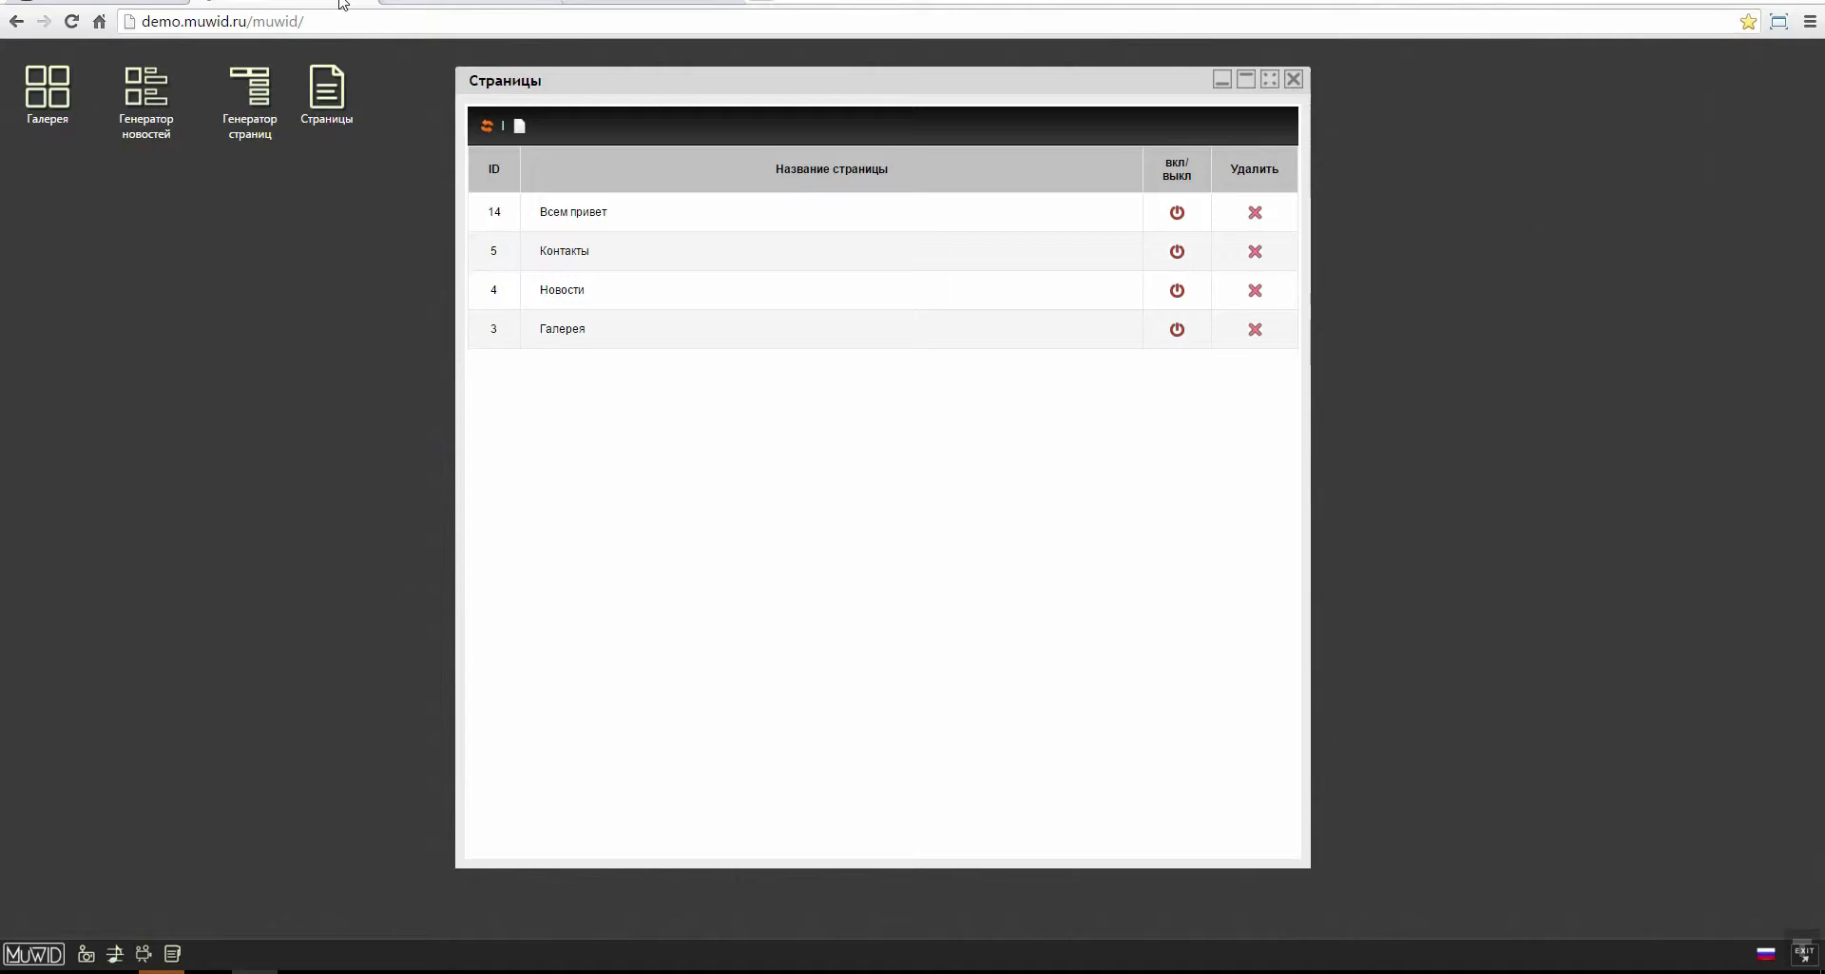
# Step: Retitle page 14 as 'MuWID CMS для конструктора Adobe Muse'
pyautogui.click(599, 214)
pyautogui.tripleClick(613, 203)
pyautogui.hotkey('ctrl', 'v')
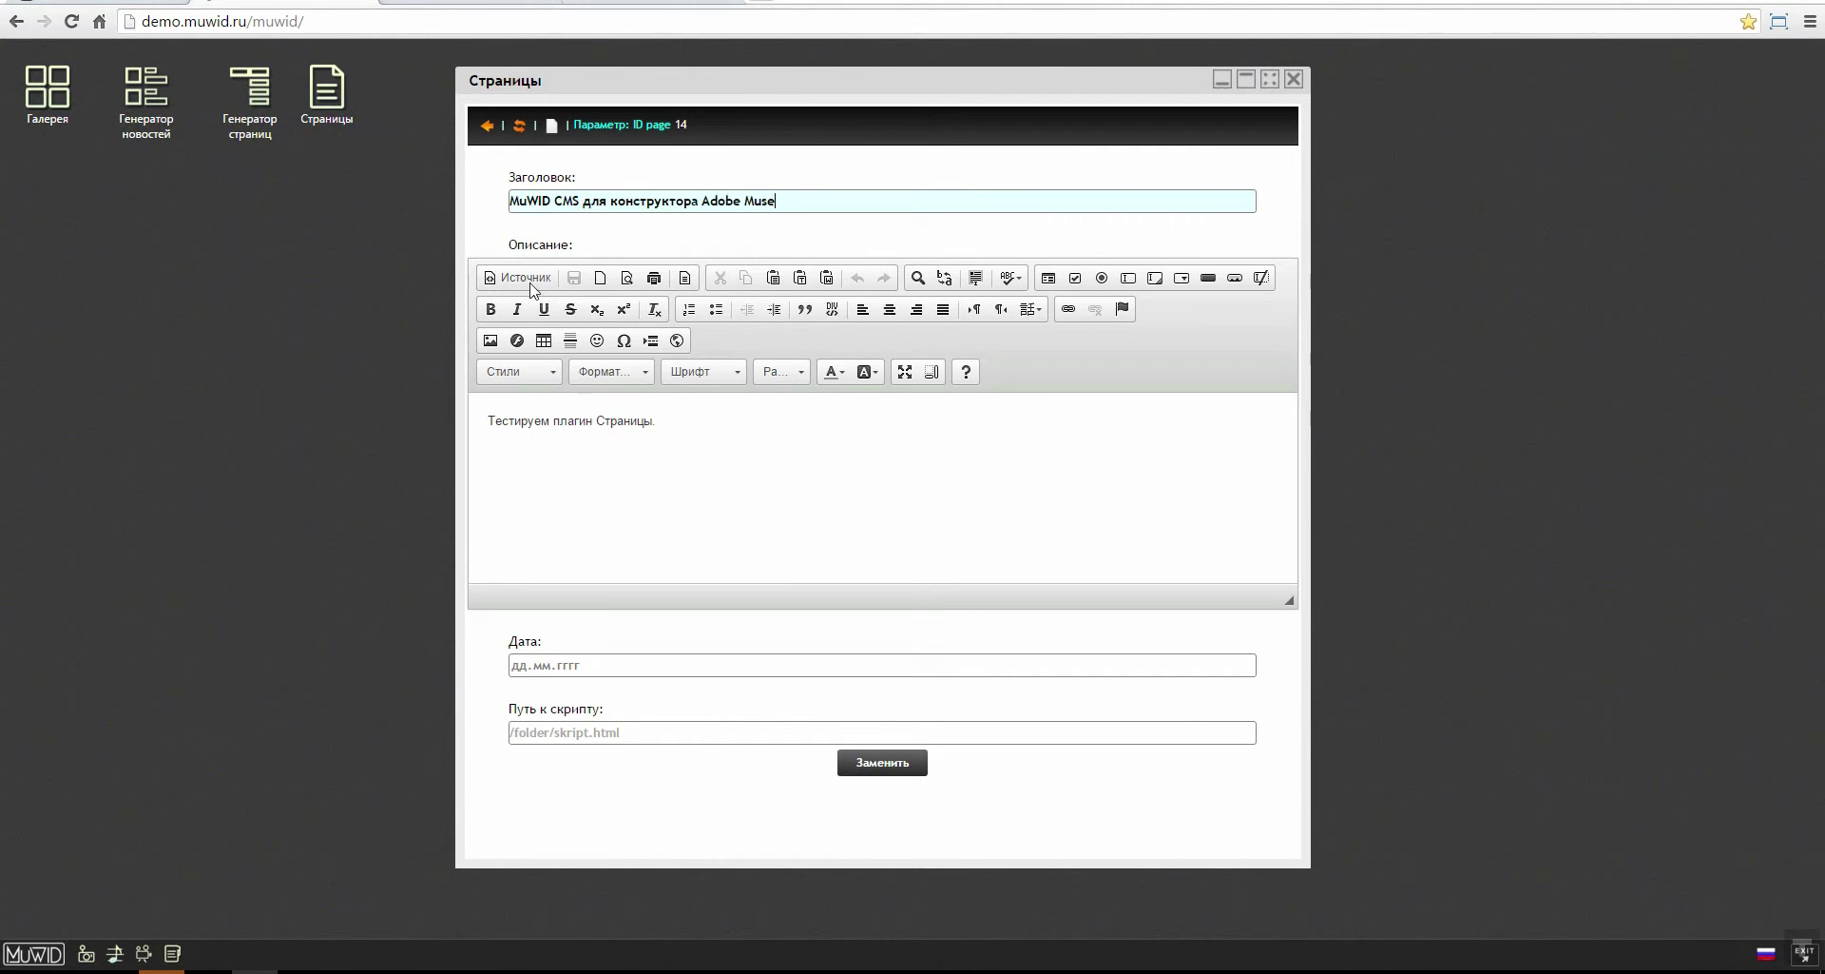
# Step: Replace page 14's description with the article body text from 1.docx
pyautogui.hotkey('alt', 'Tab')
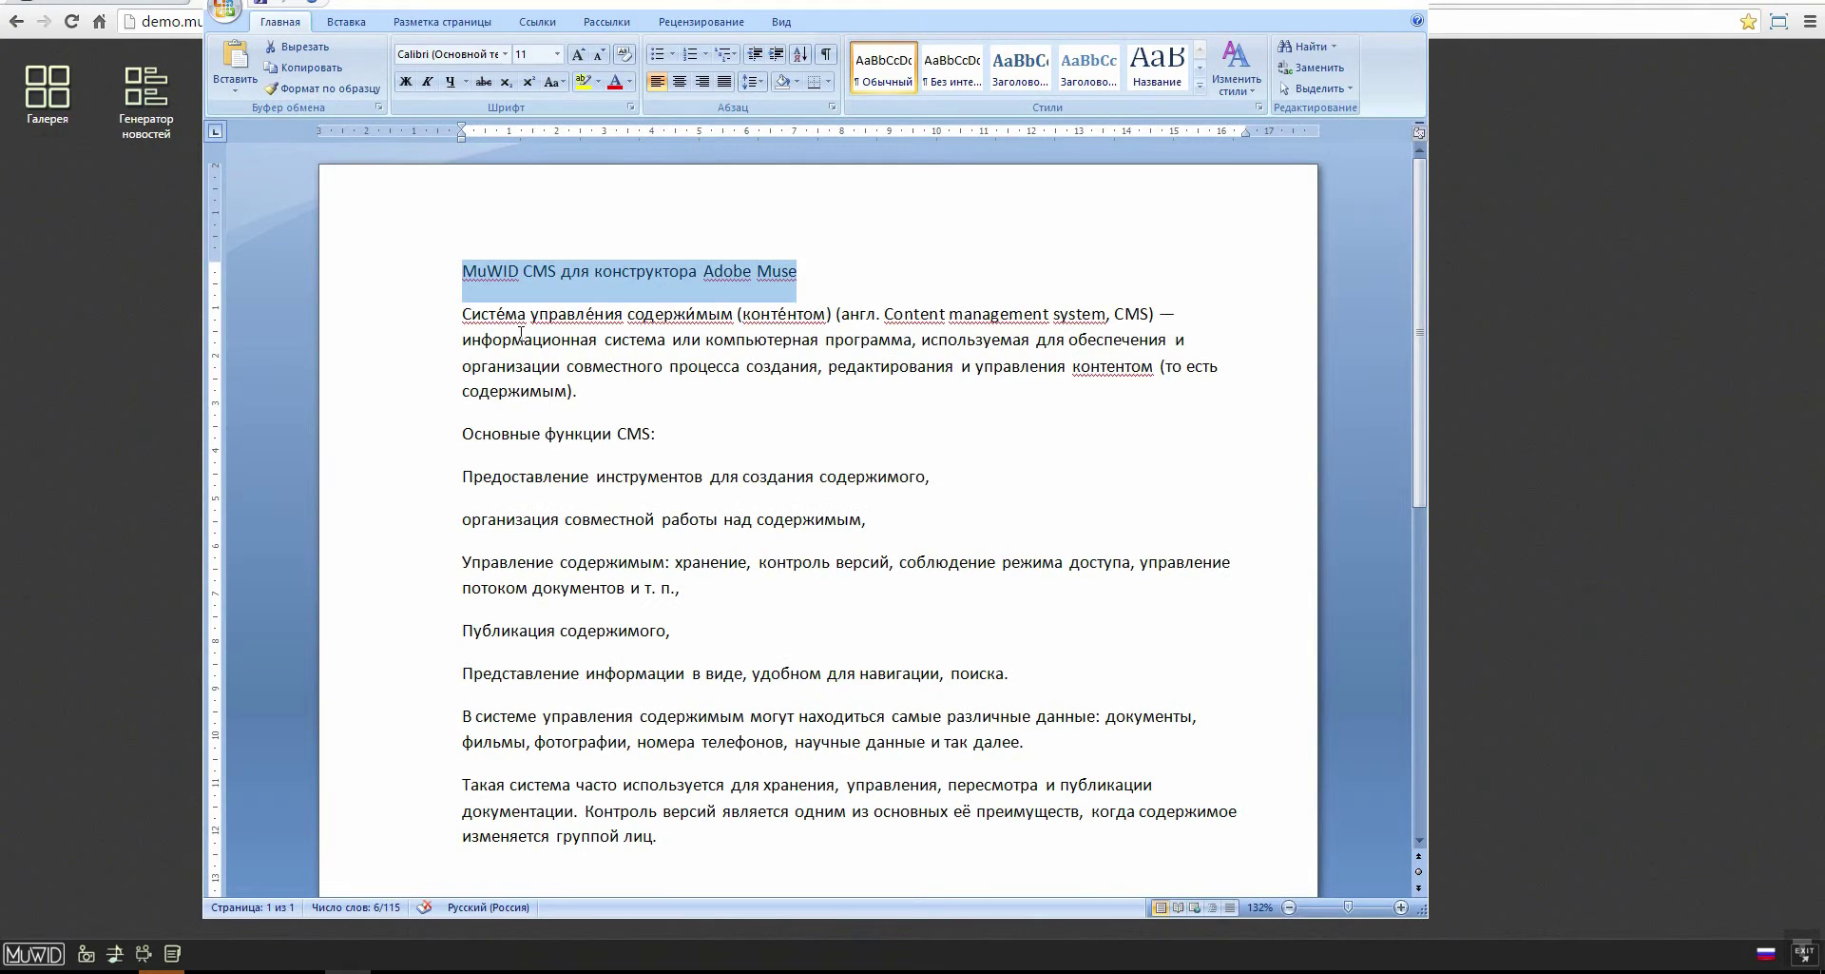
pyautogui.moveTo(467, 313); pyautogui.dragTo(665, 856)
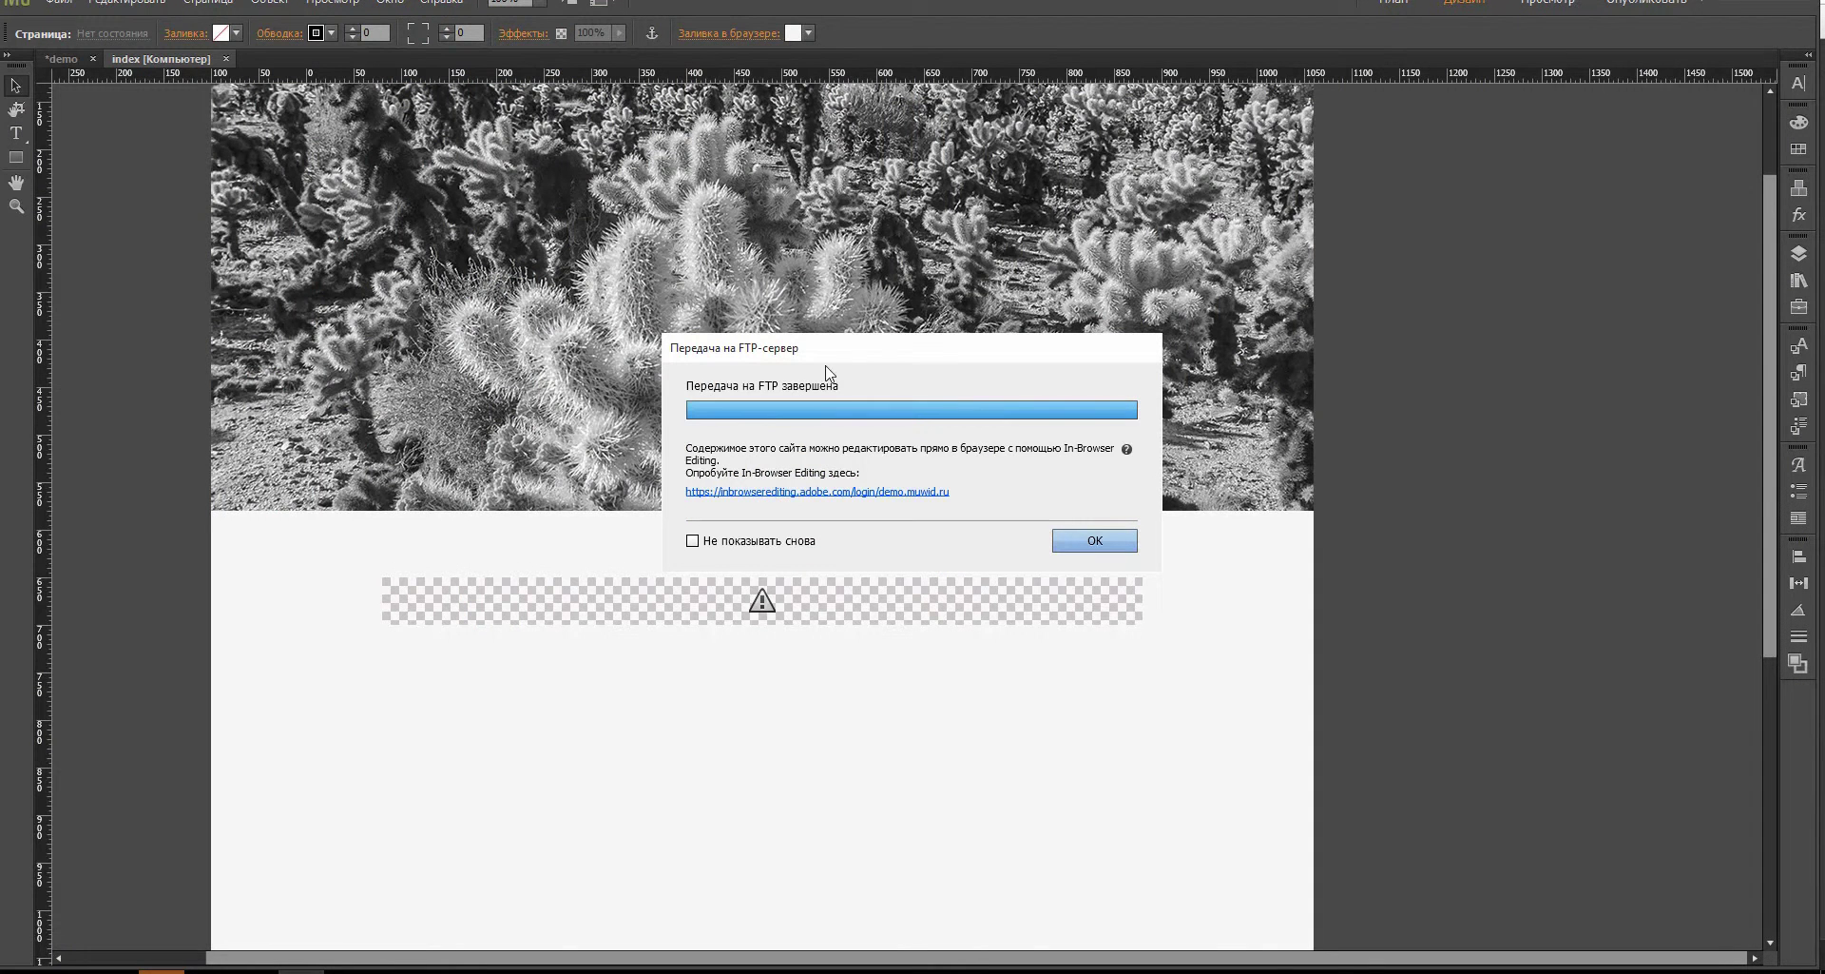
pyautogui.click(1068, 547)
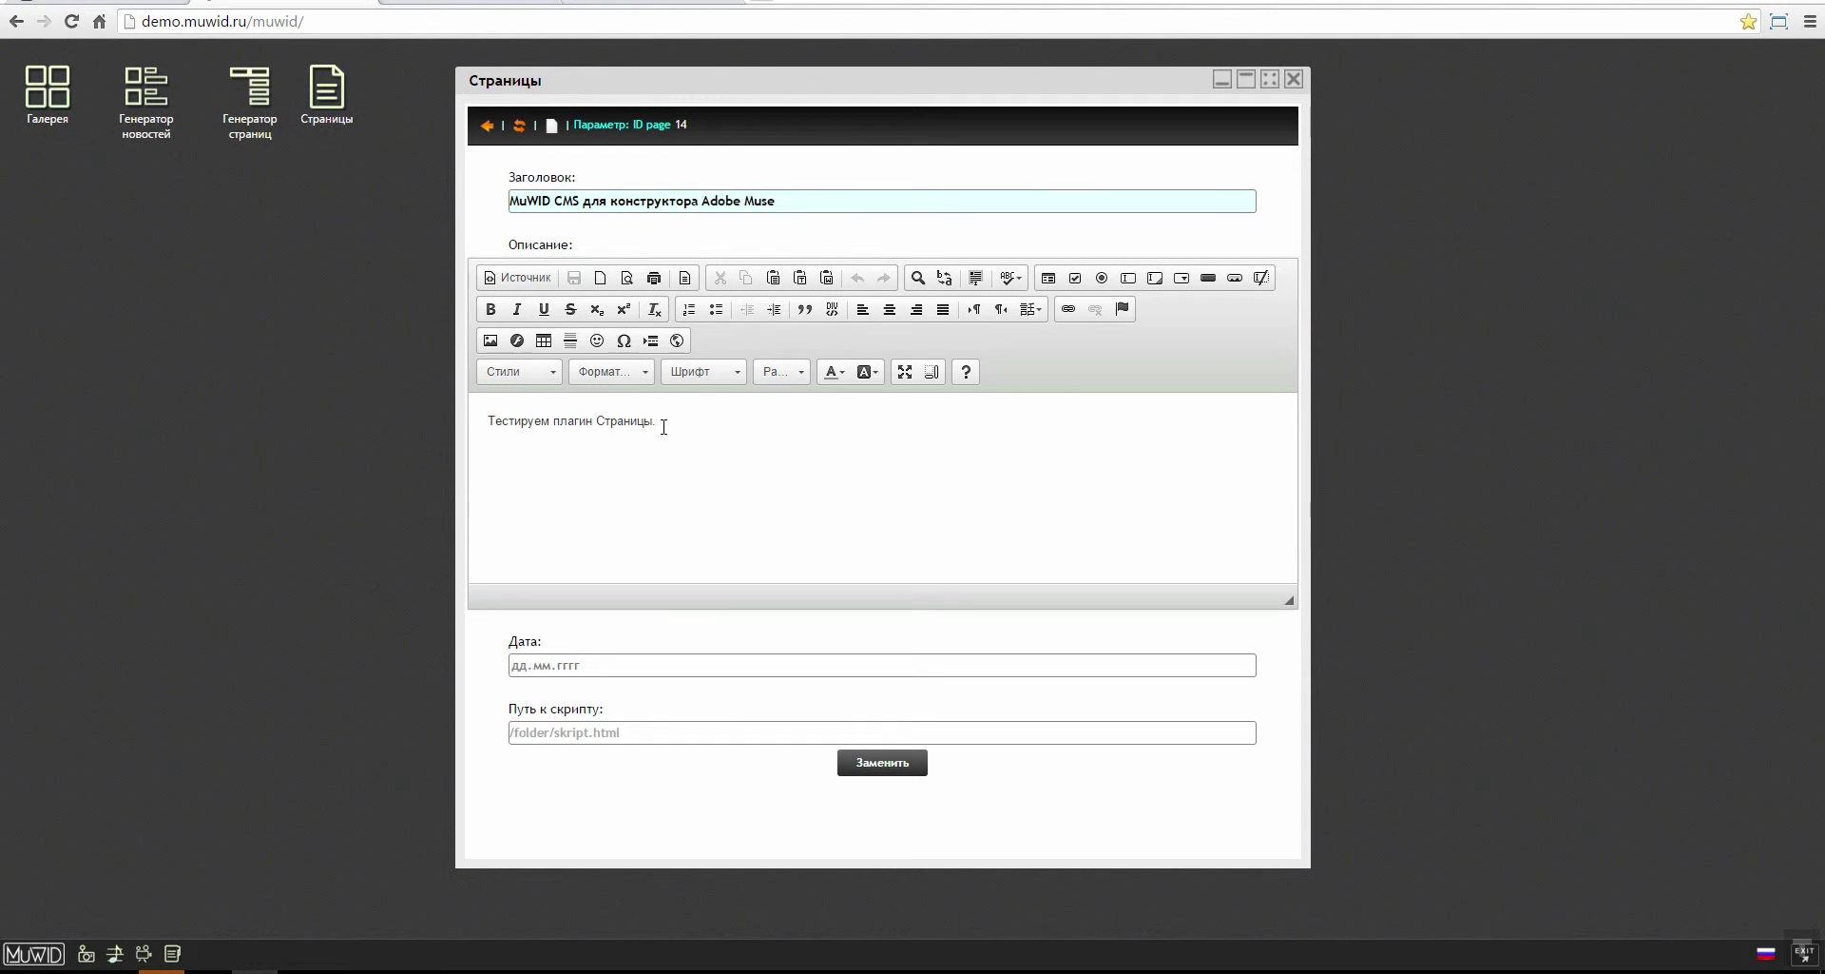
pyautogui.moveTo(663, 424); pyautogui.dragTo(192, 535)
pyautogui.hotkey('ctrl', 'v')
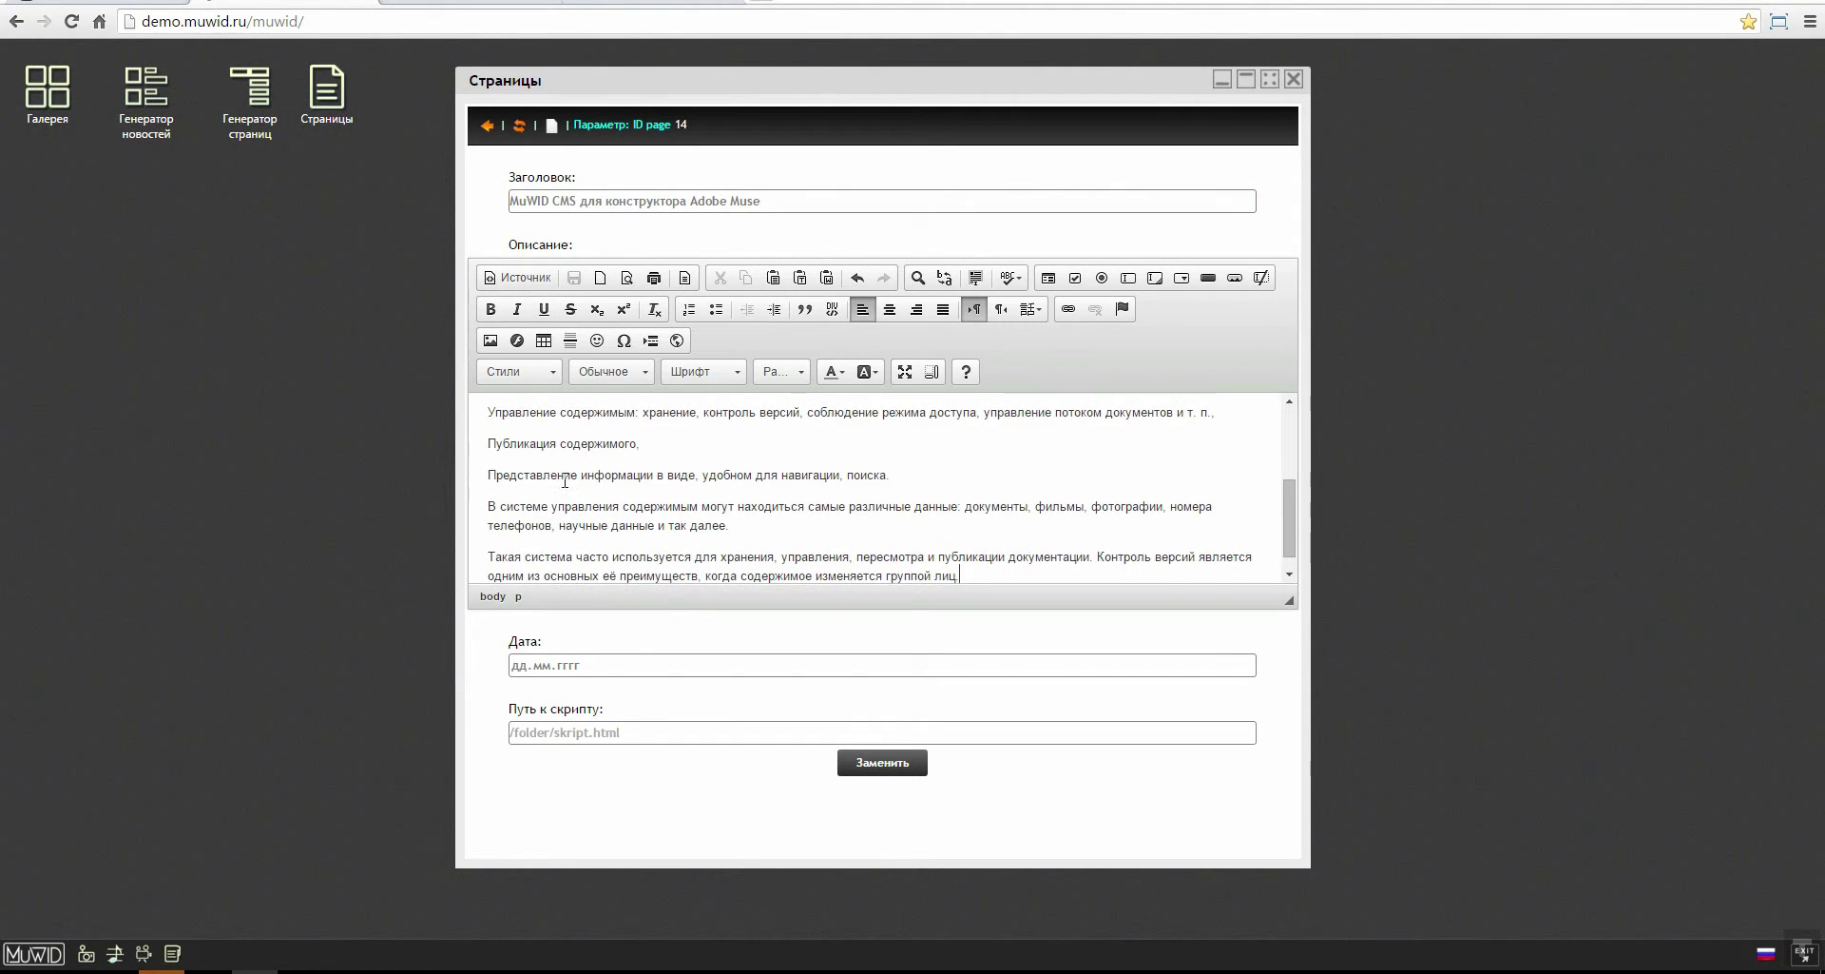
pyautogui.scroll(5, 595, 484)
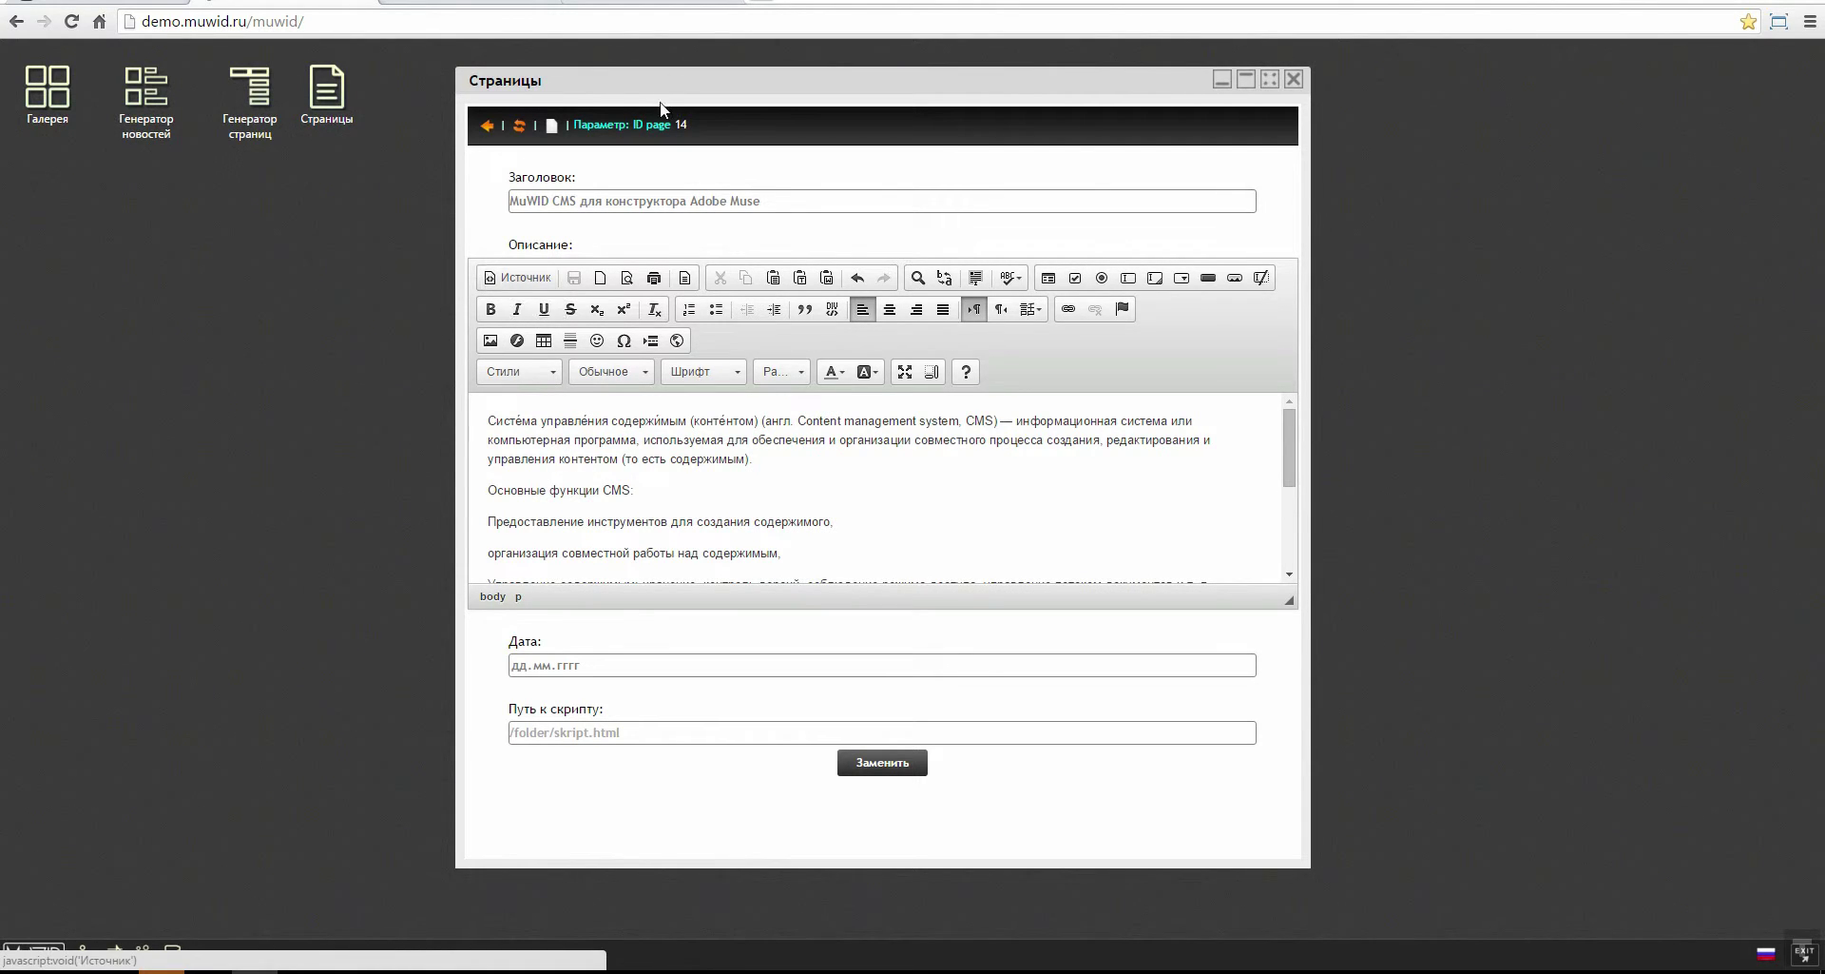
# Step: Enlarge the page editor window and make the description editor taller
pyautogui.moveTo(667, 78); pyautogui.dragTo(606, 54)
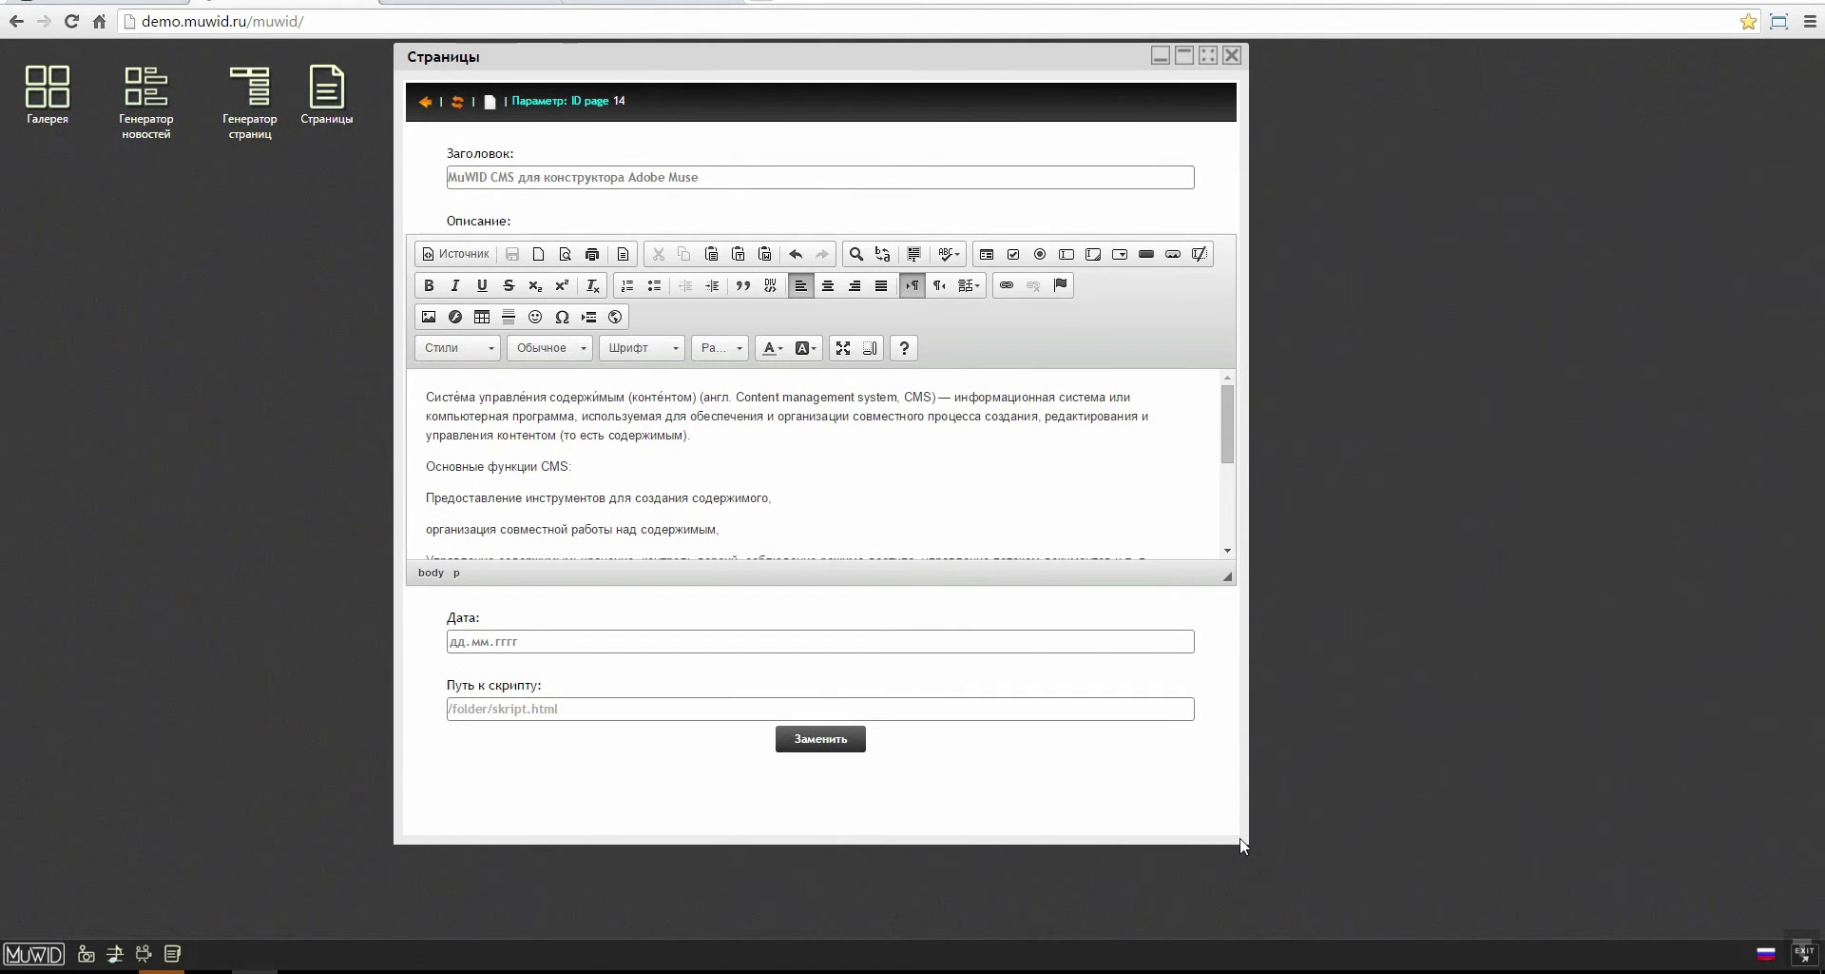
pyautogui.moveTo(1251, 845); pyautogui.dragTo(1338, 921)
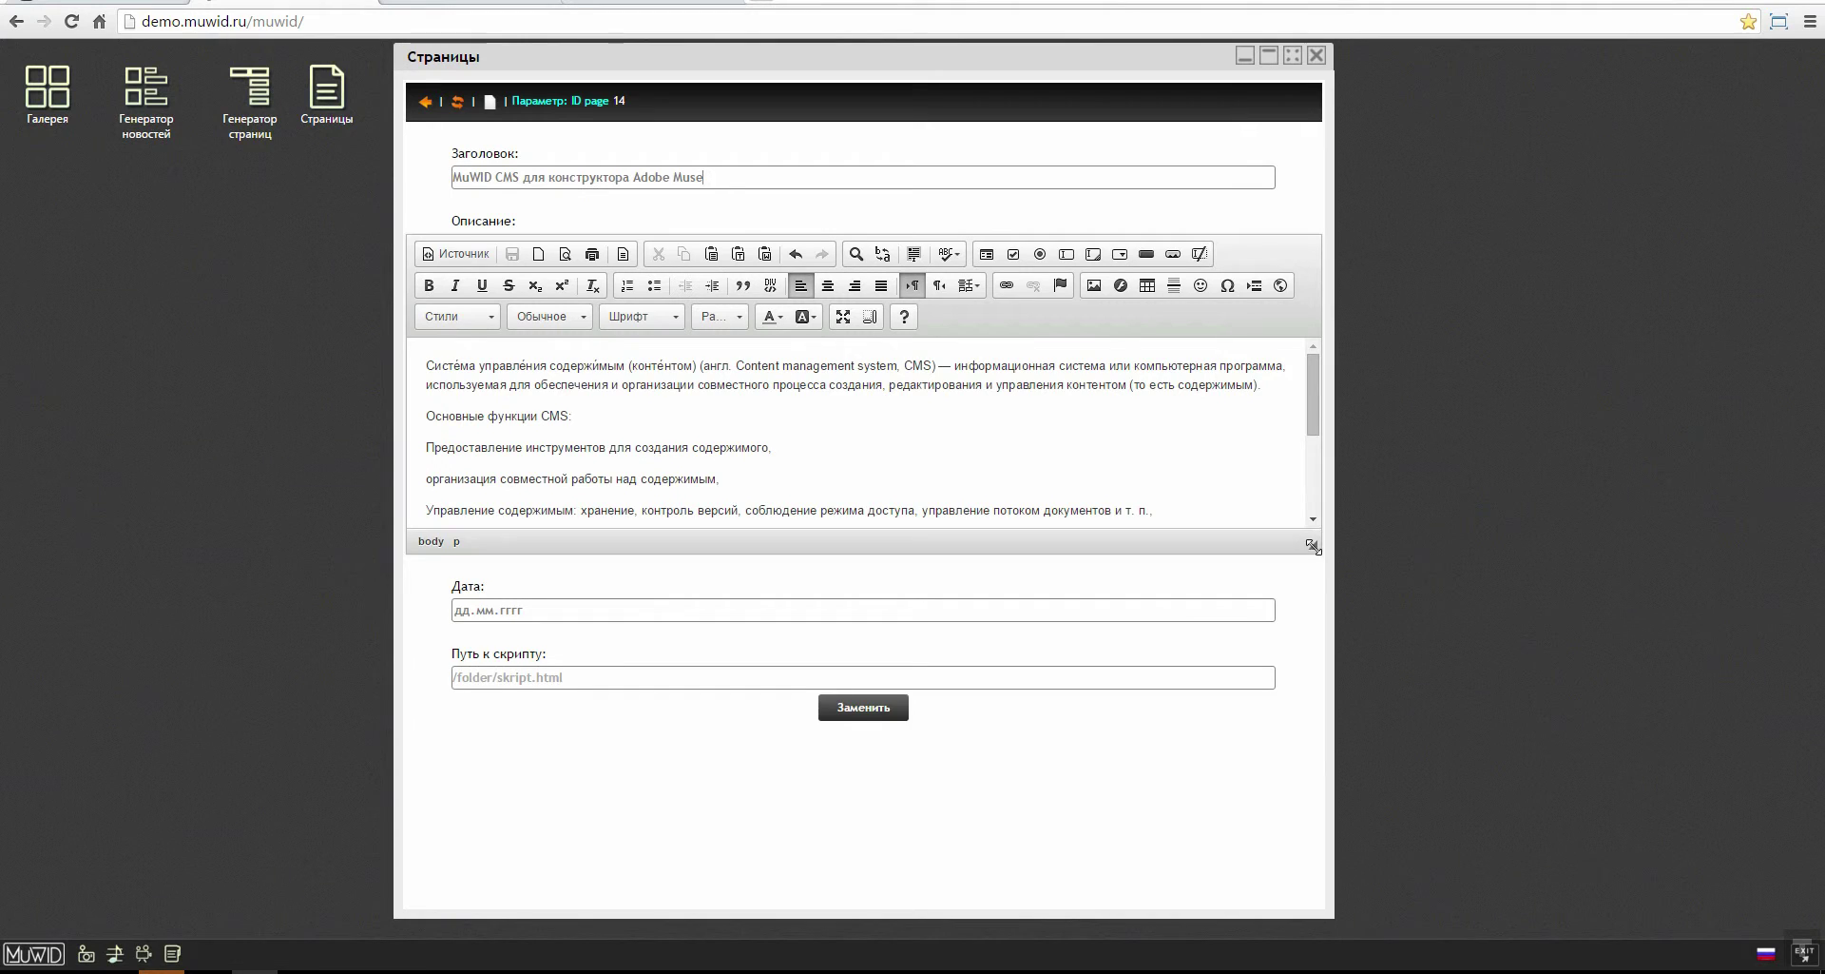
pyautogui.moveTo(1312, 546); pyautogui.dragTo(893, 582)
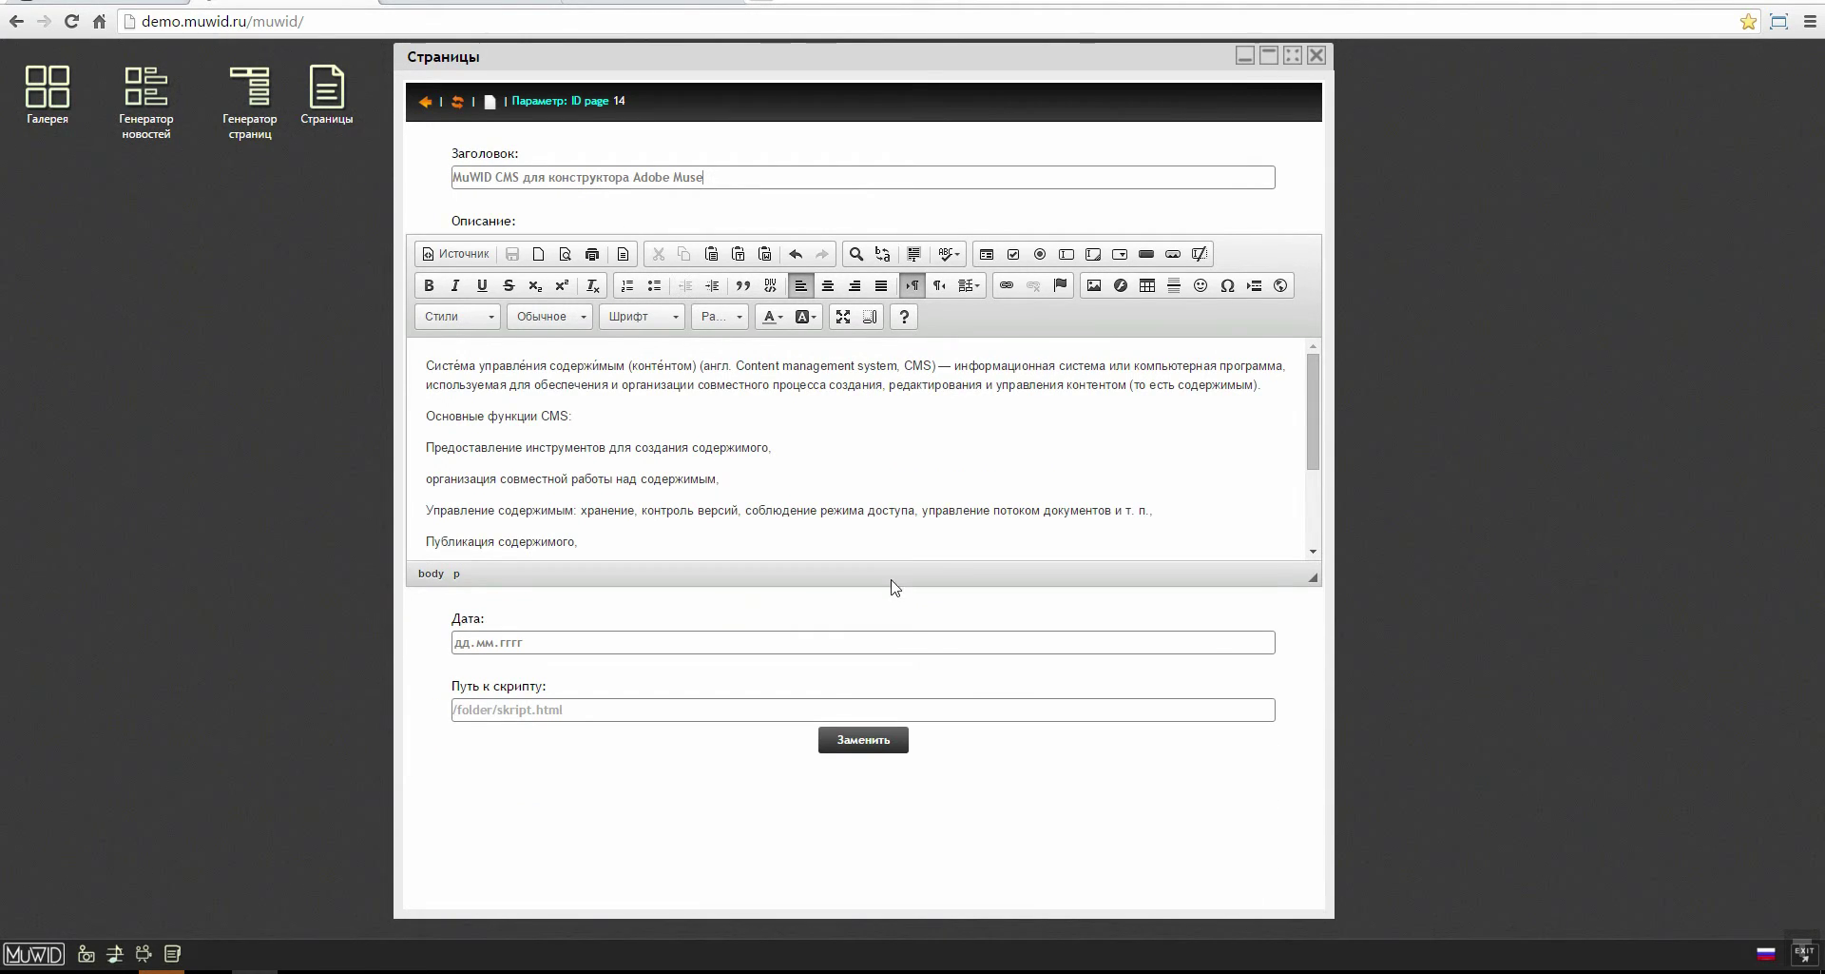
pyautogui.moveTo(1313, 577); pyautogui.dragTo(1310, 633)
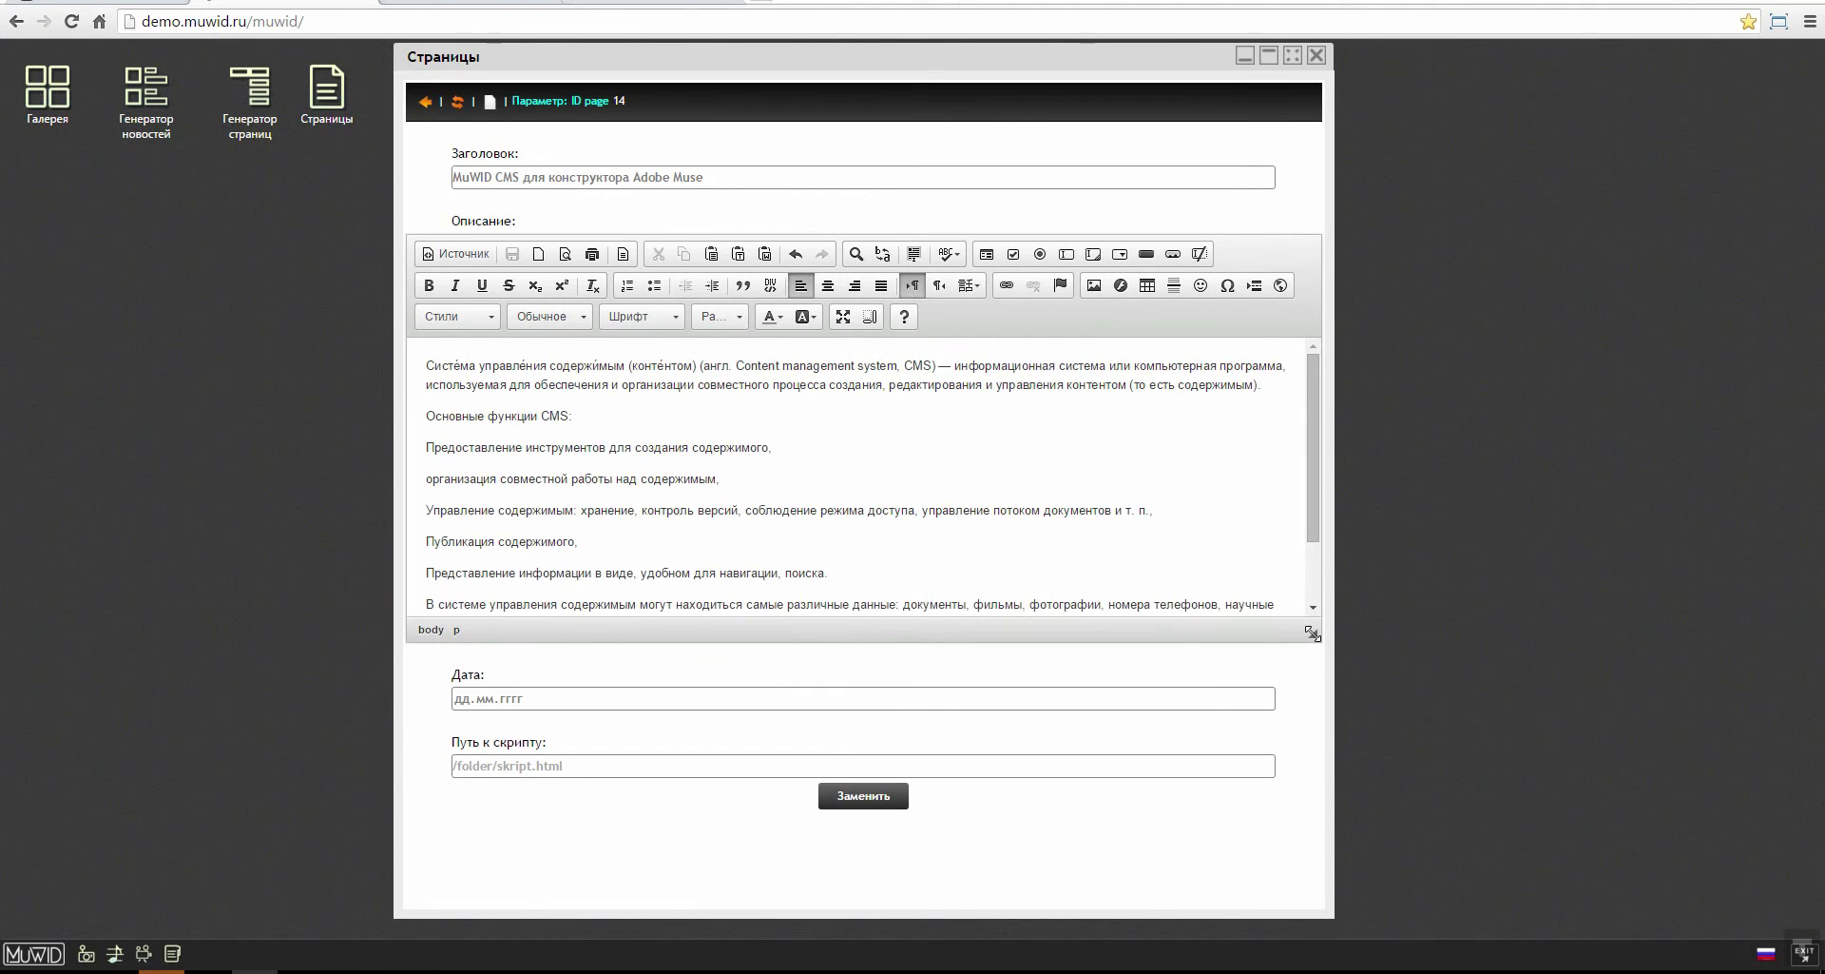
# Step: Replace the description's HTML source with the plain article text via Источник and save page 14
pyautogui.click(450, 259)
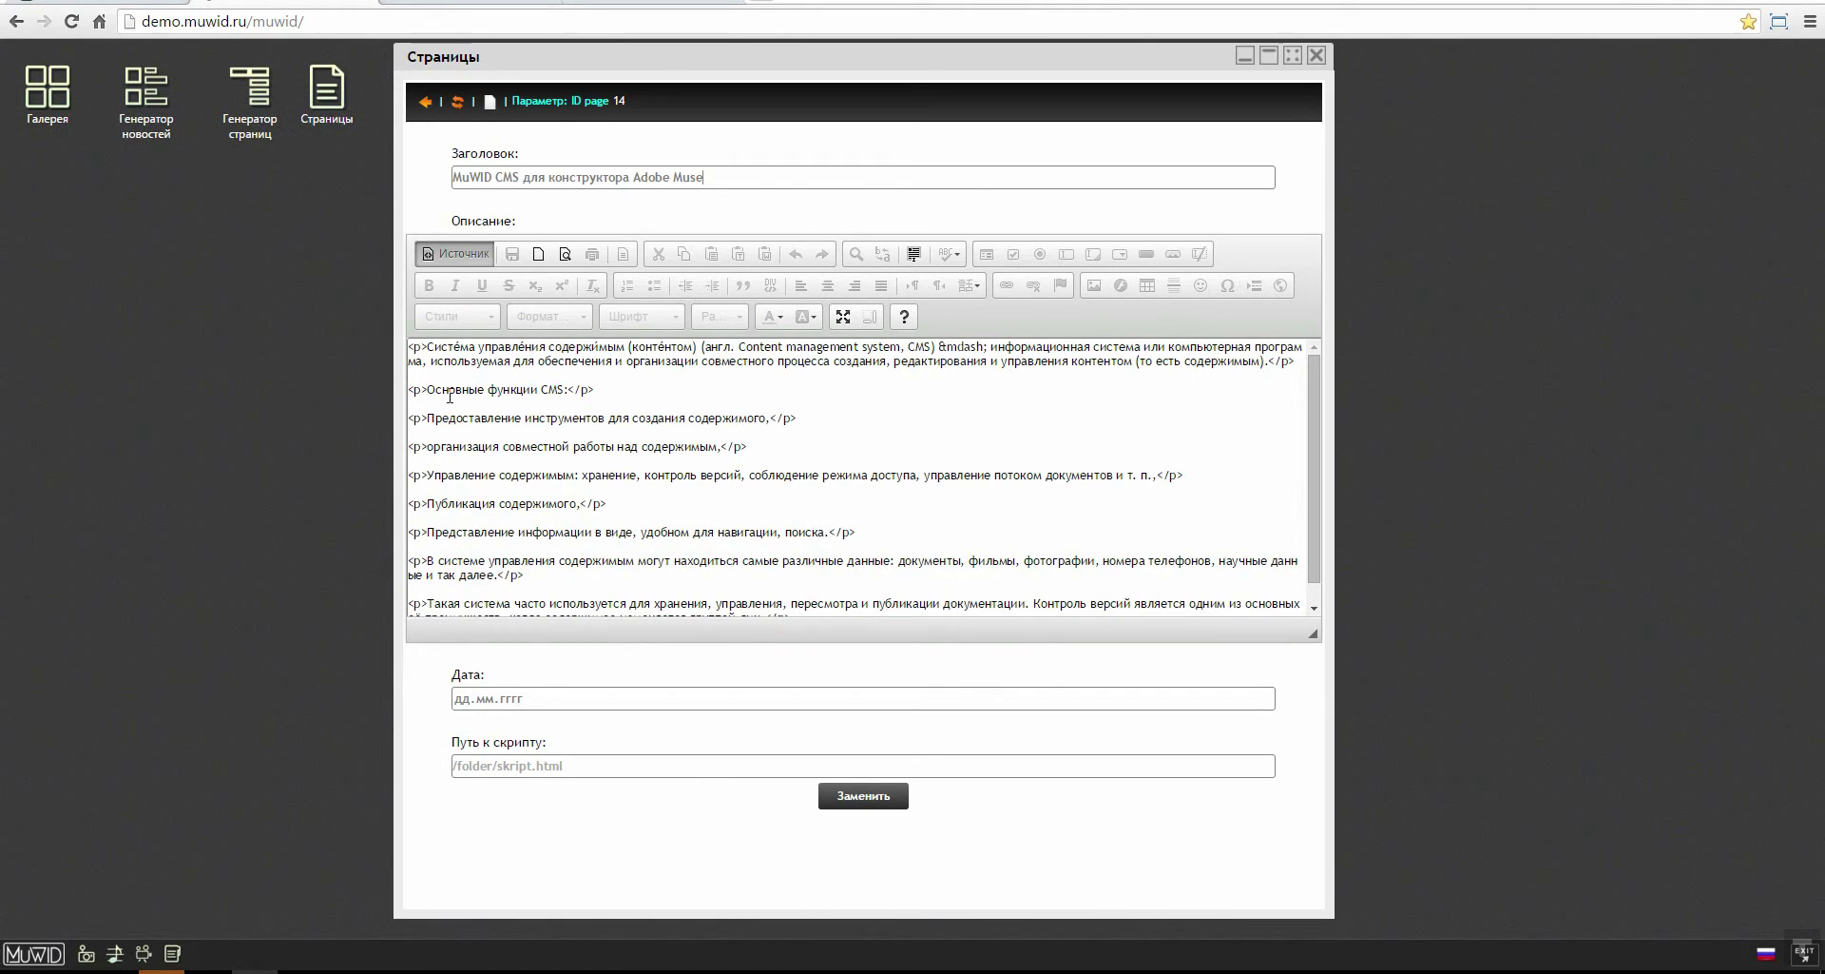
pyautogui.hotkey('ctrl', 'a')
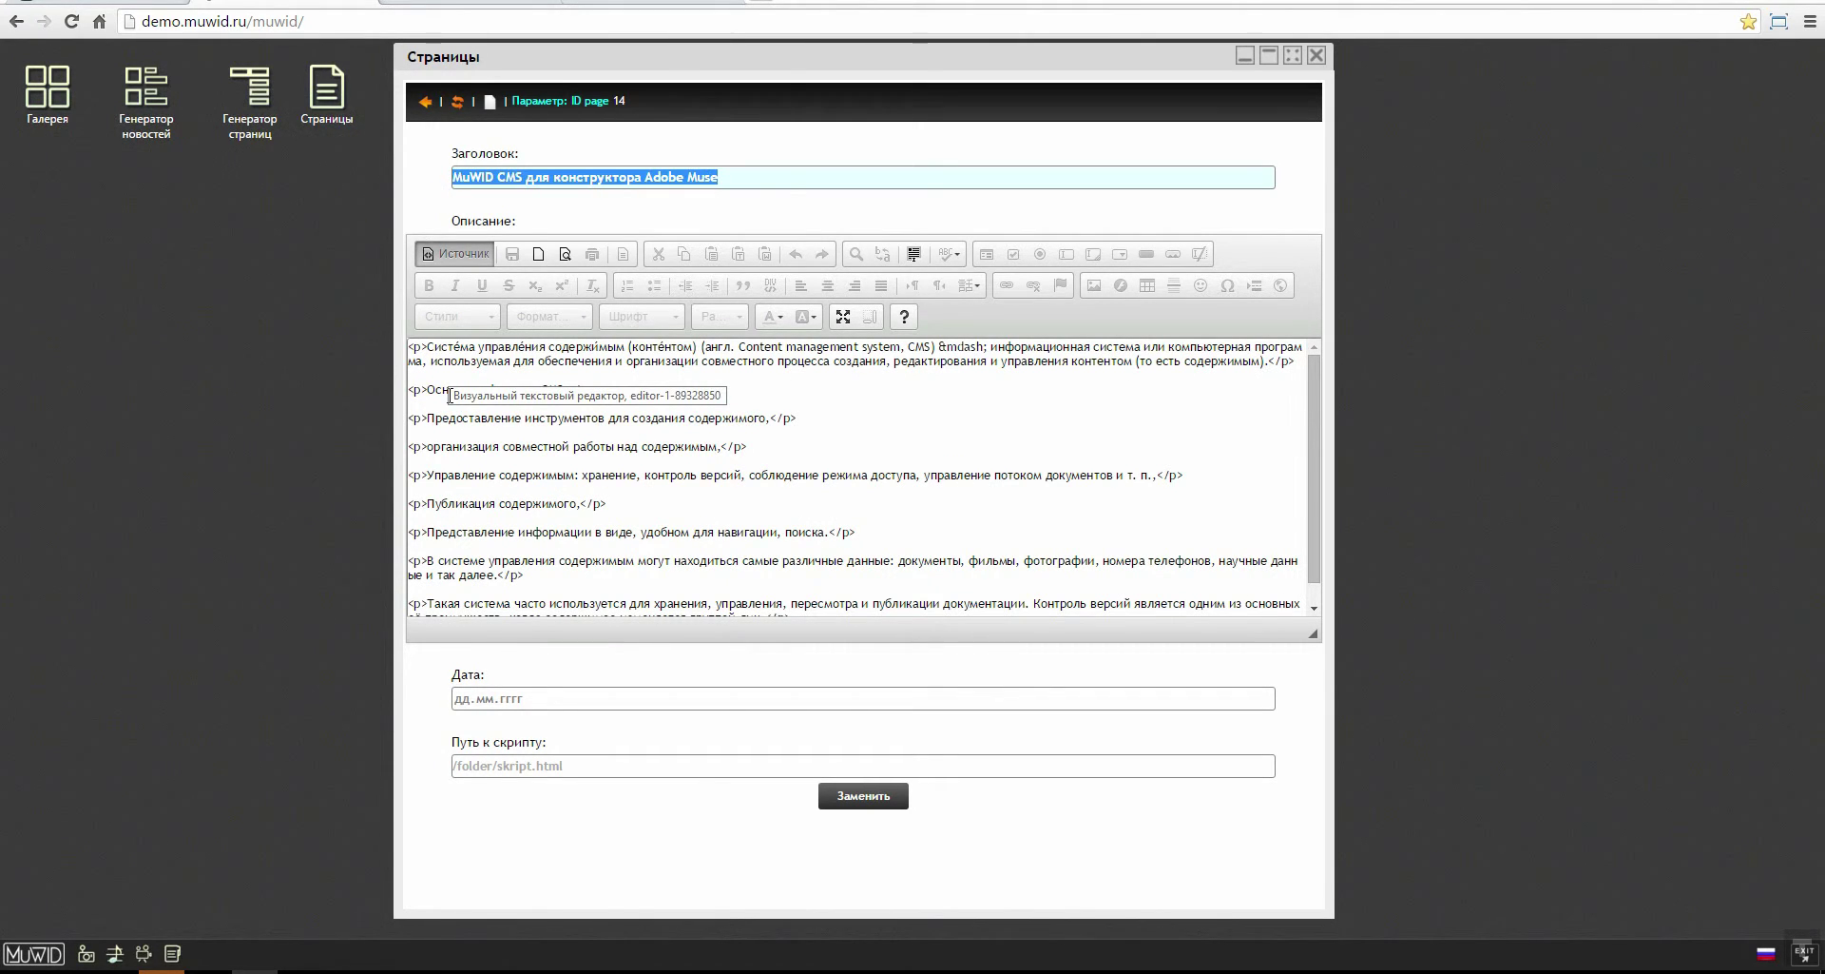
pyautogui.click(465, 410)
pyautogui.hotkey('ctrl', 'a')
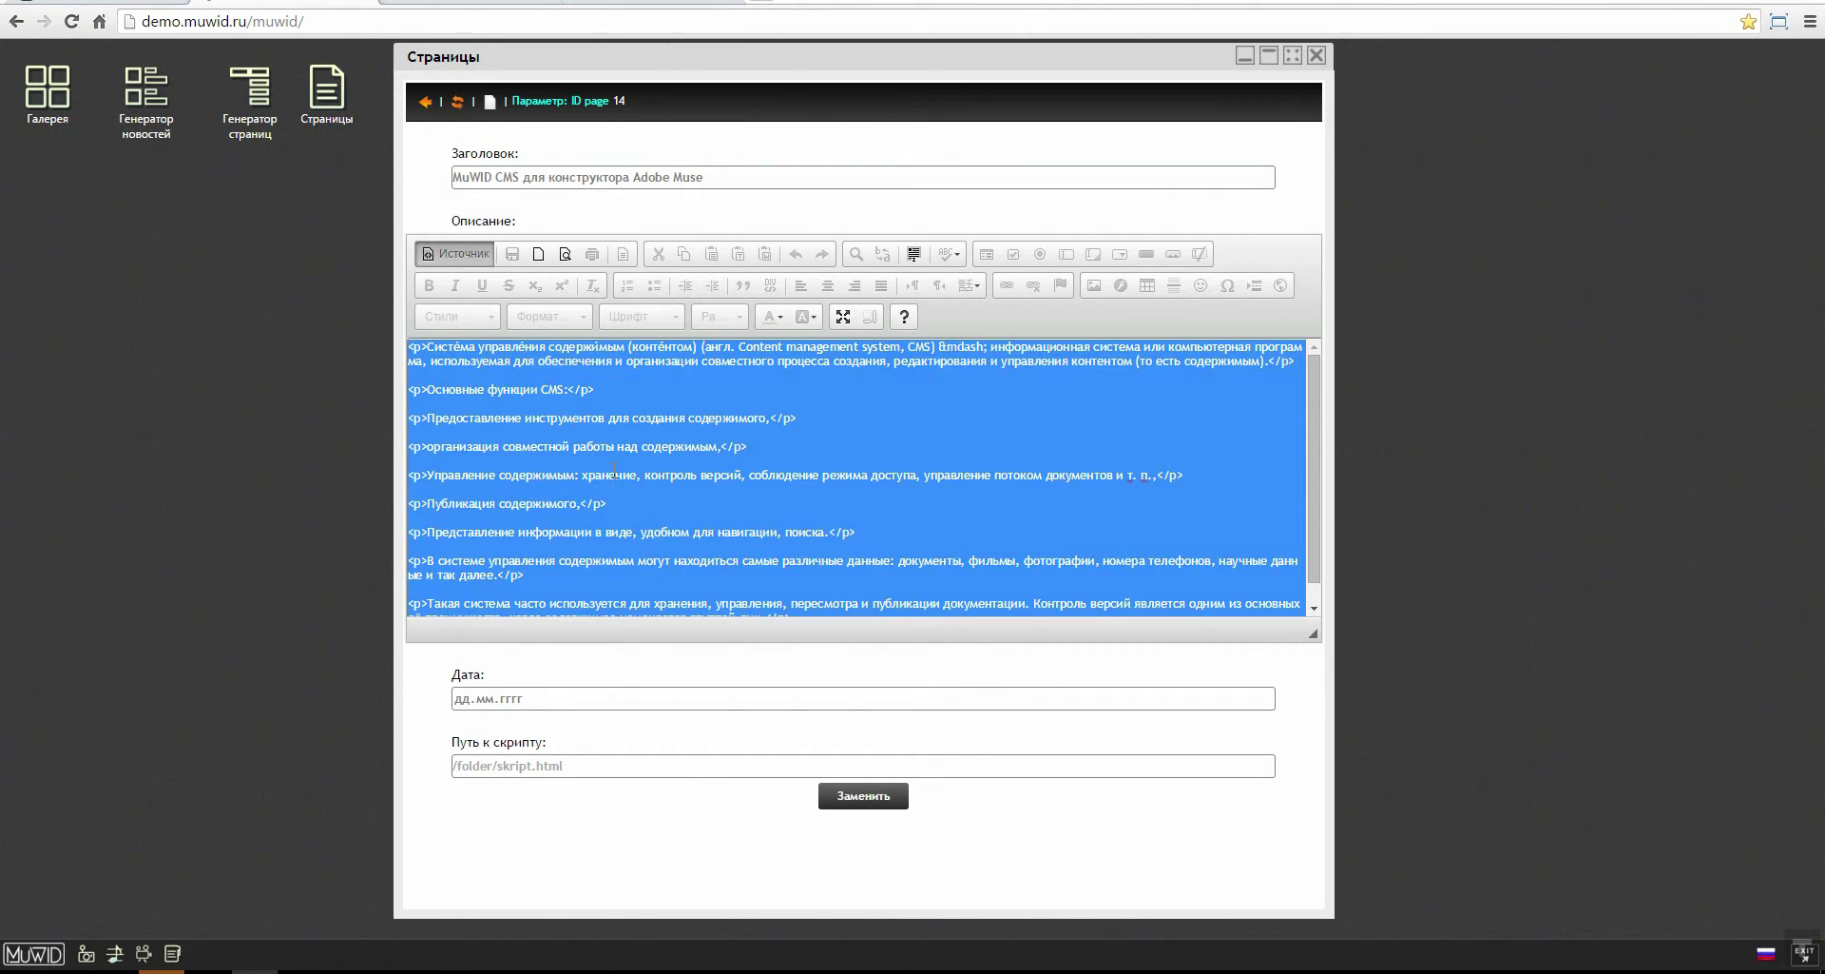
pyautogui.press('Delete')
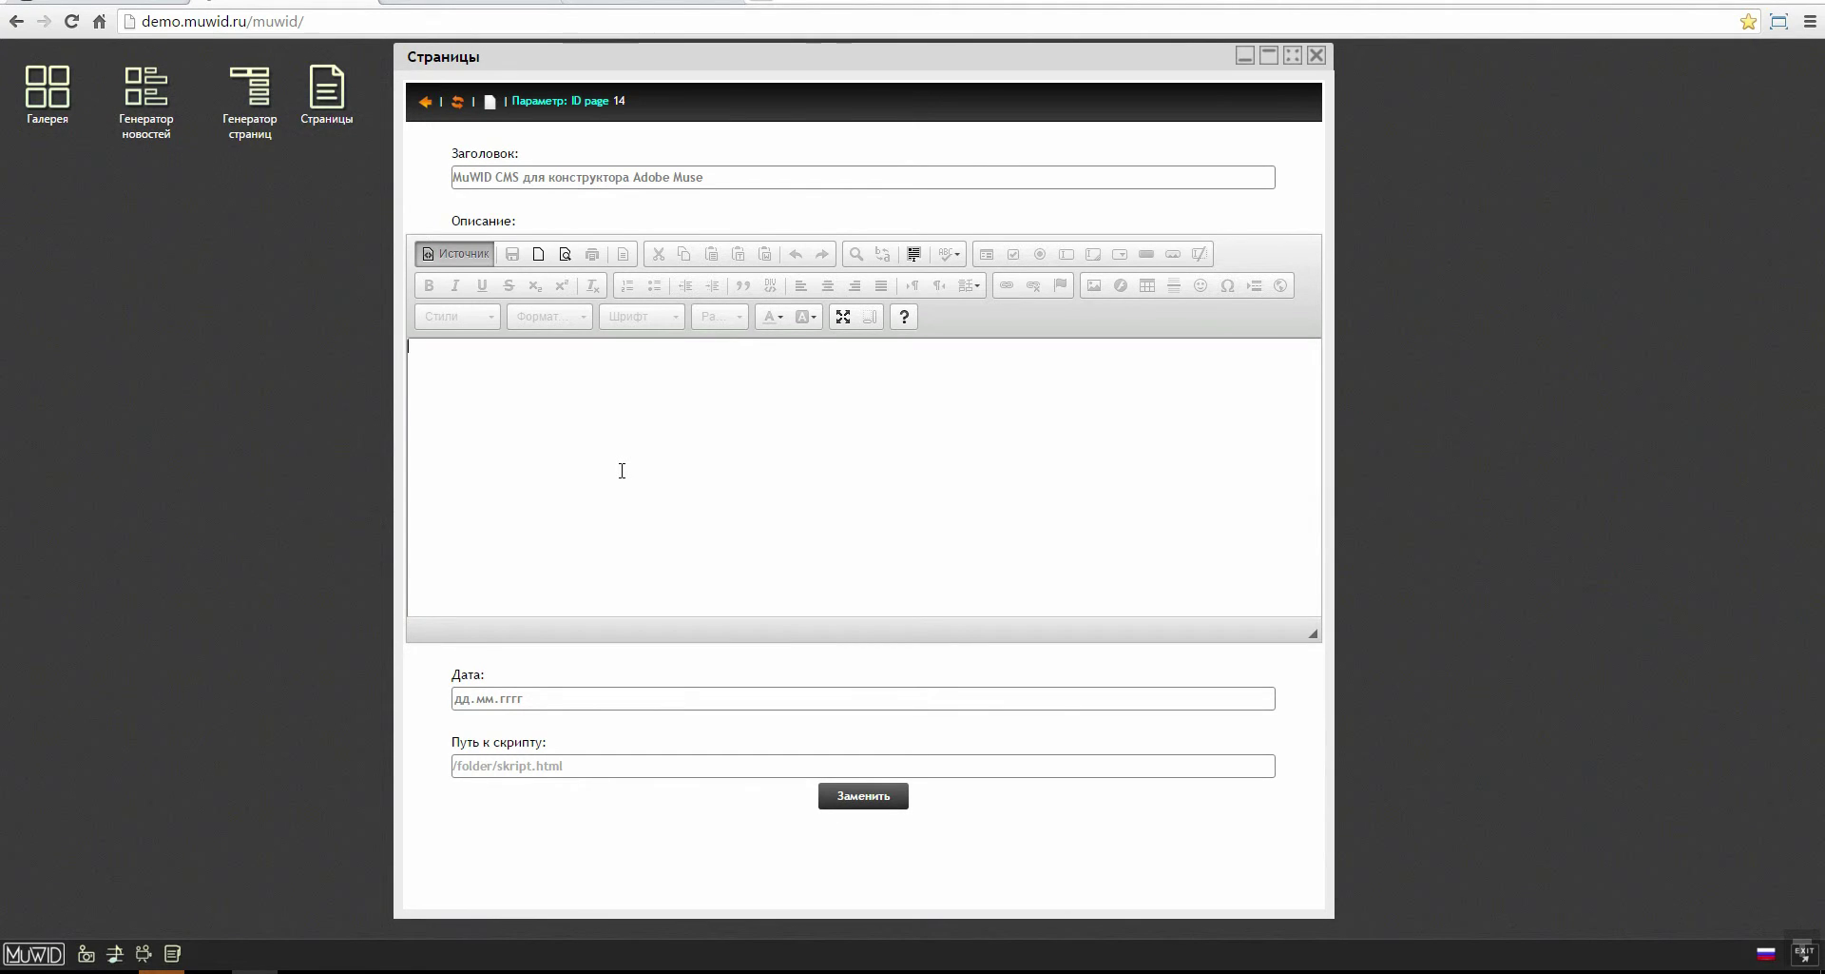
pyautogui.hotkey('ctrl', 'v')
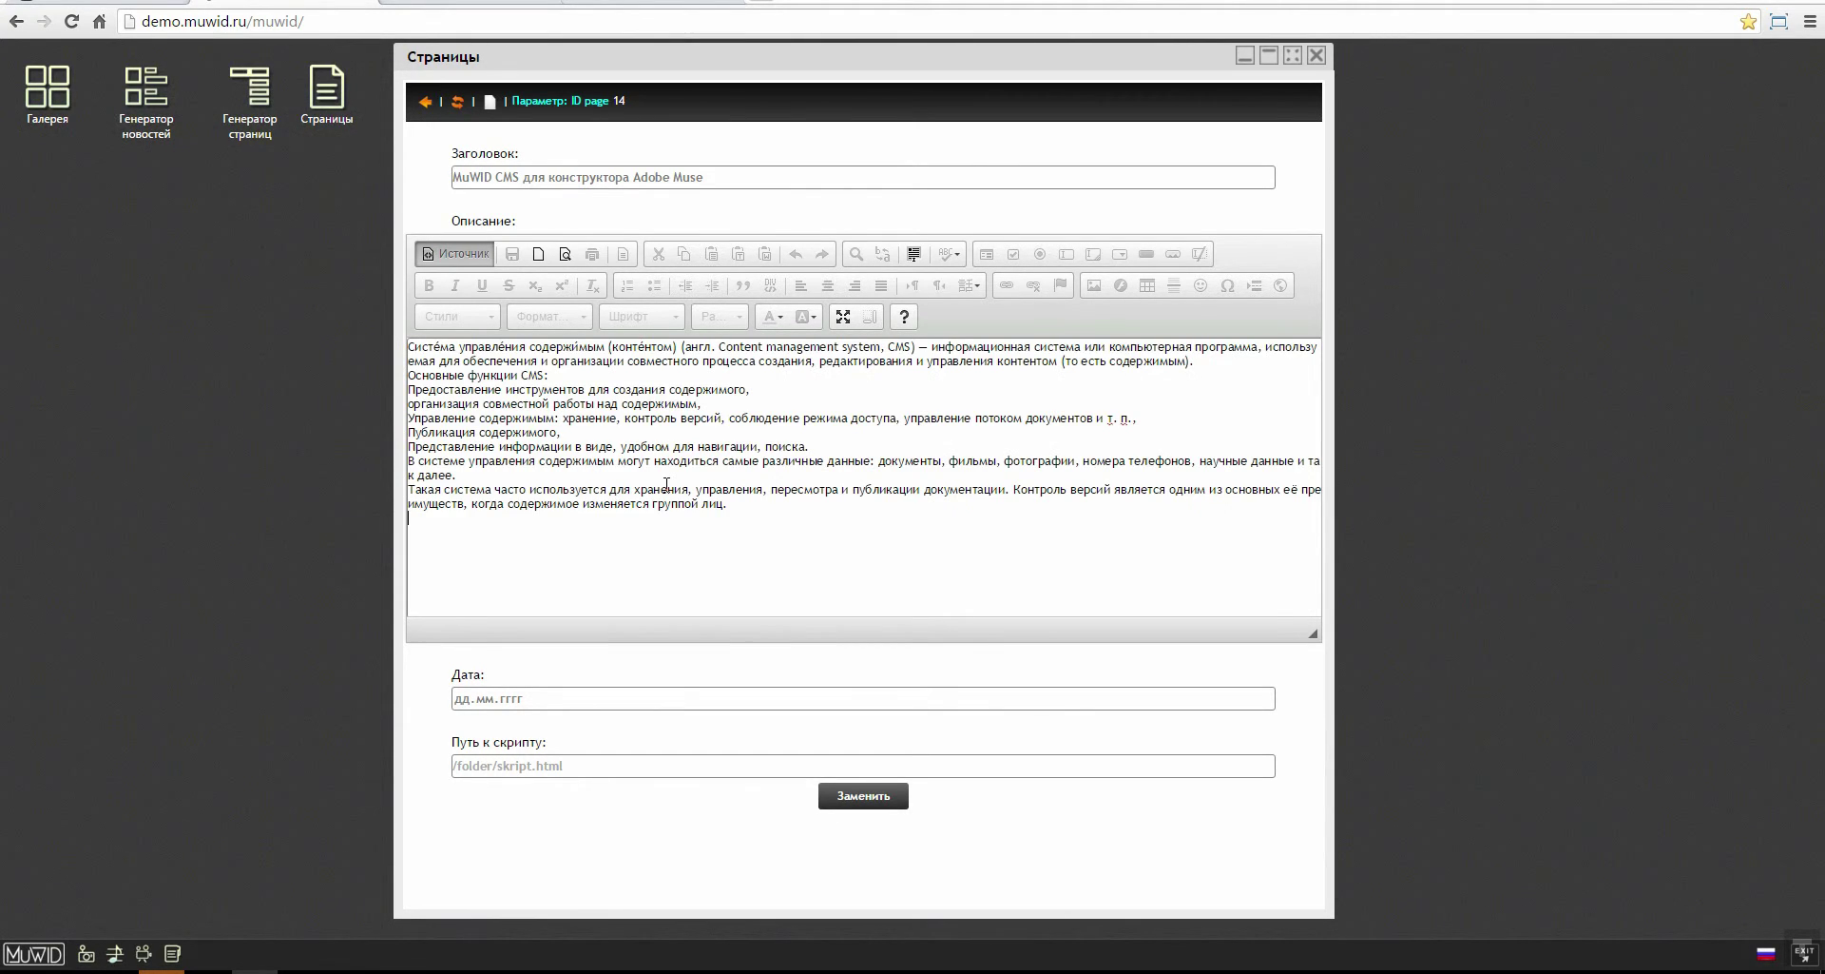
pyautogui.click(439, 253)
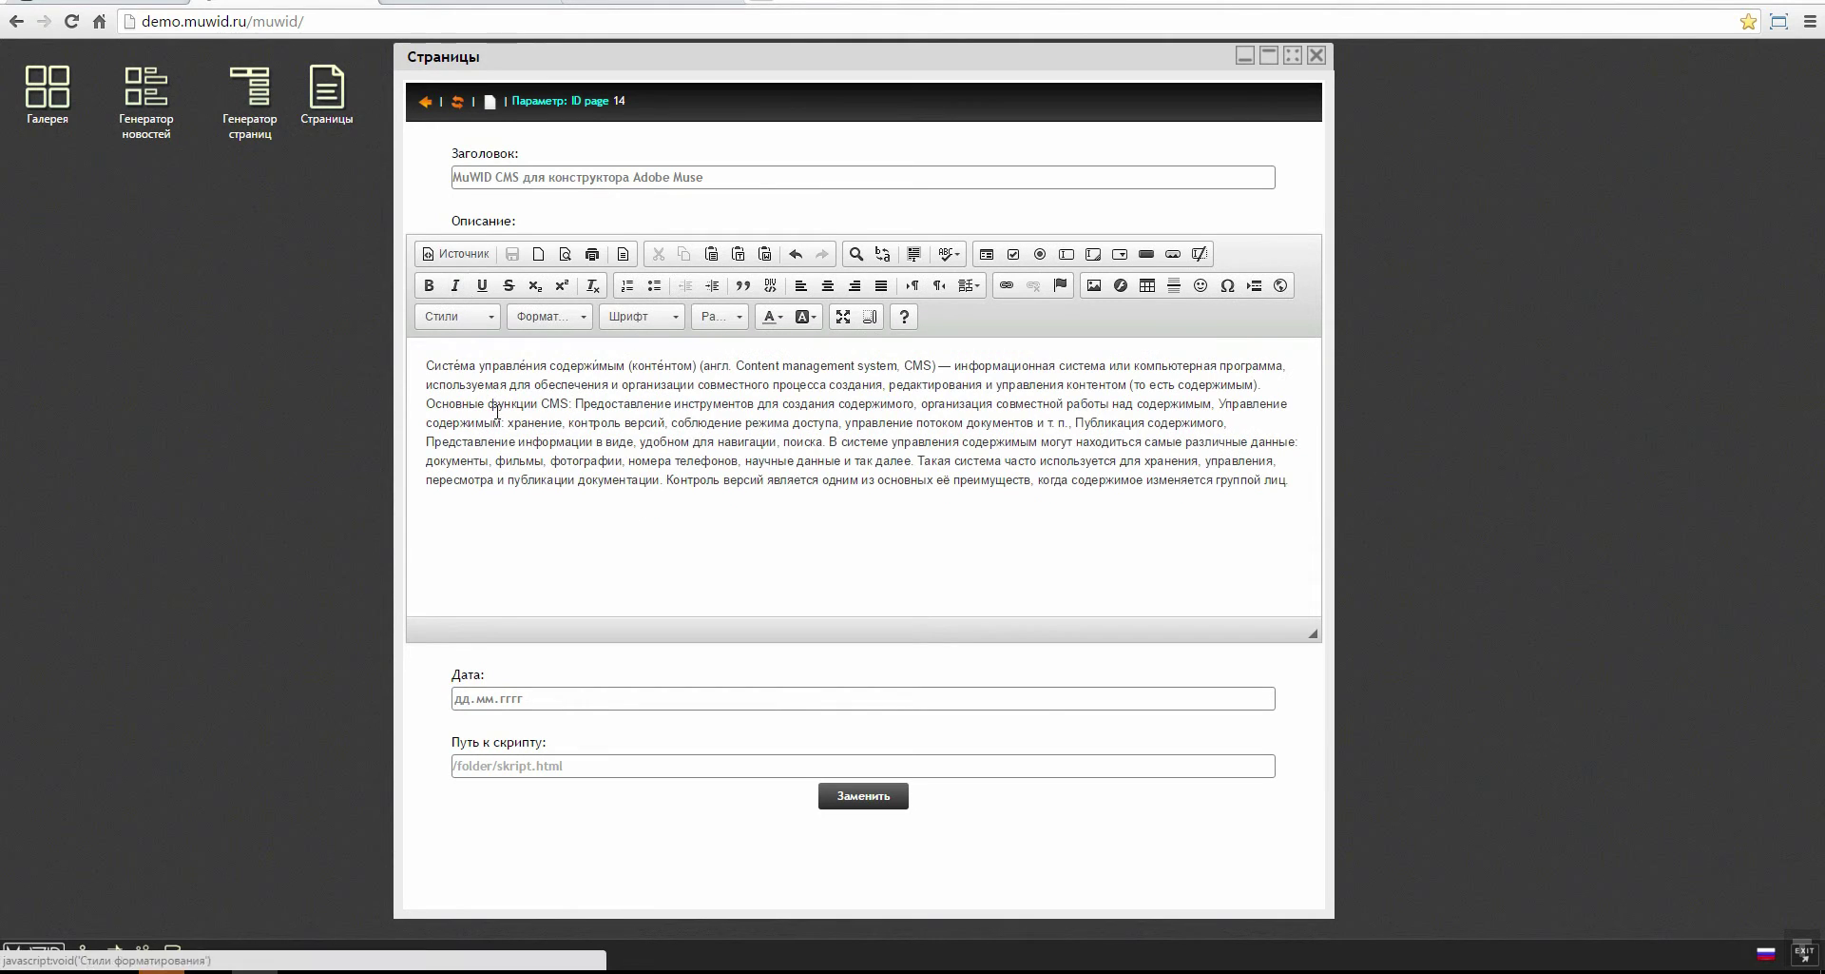
pyautogui.click(859, 802)
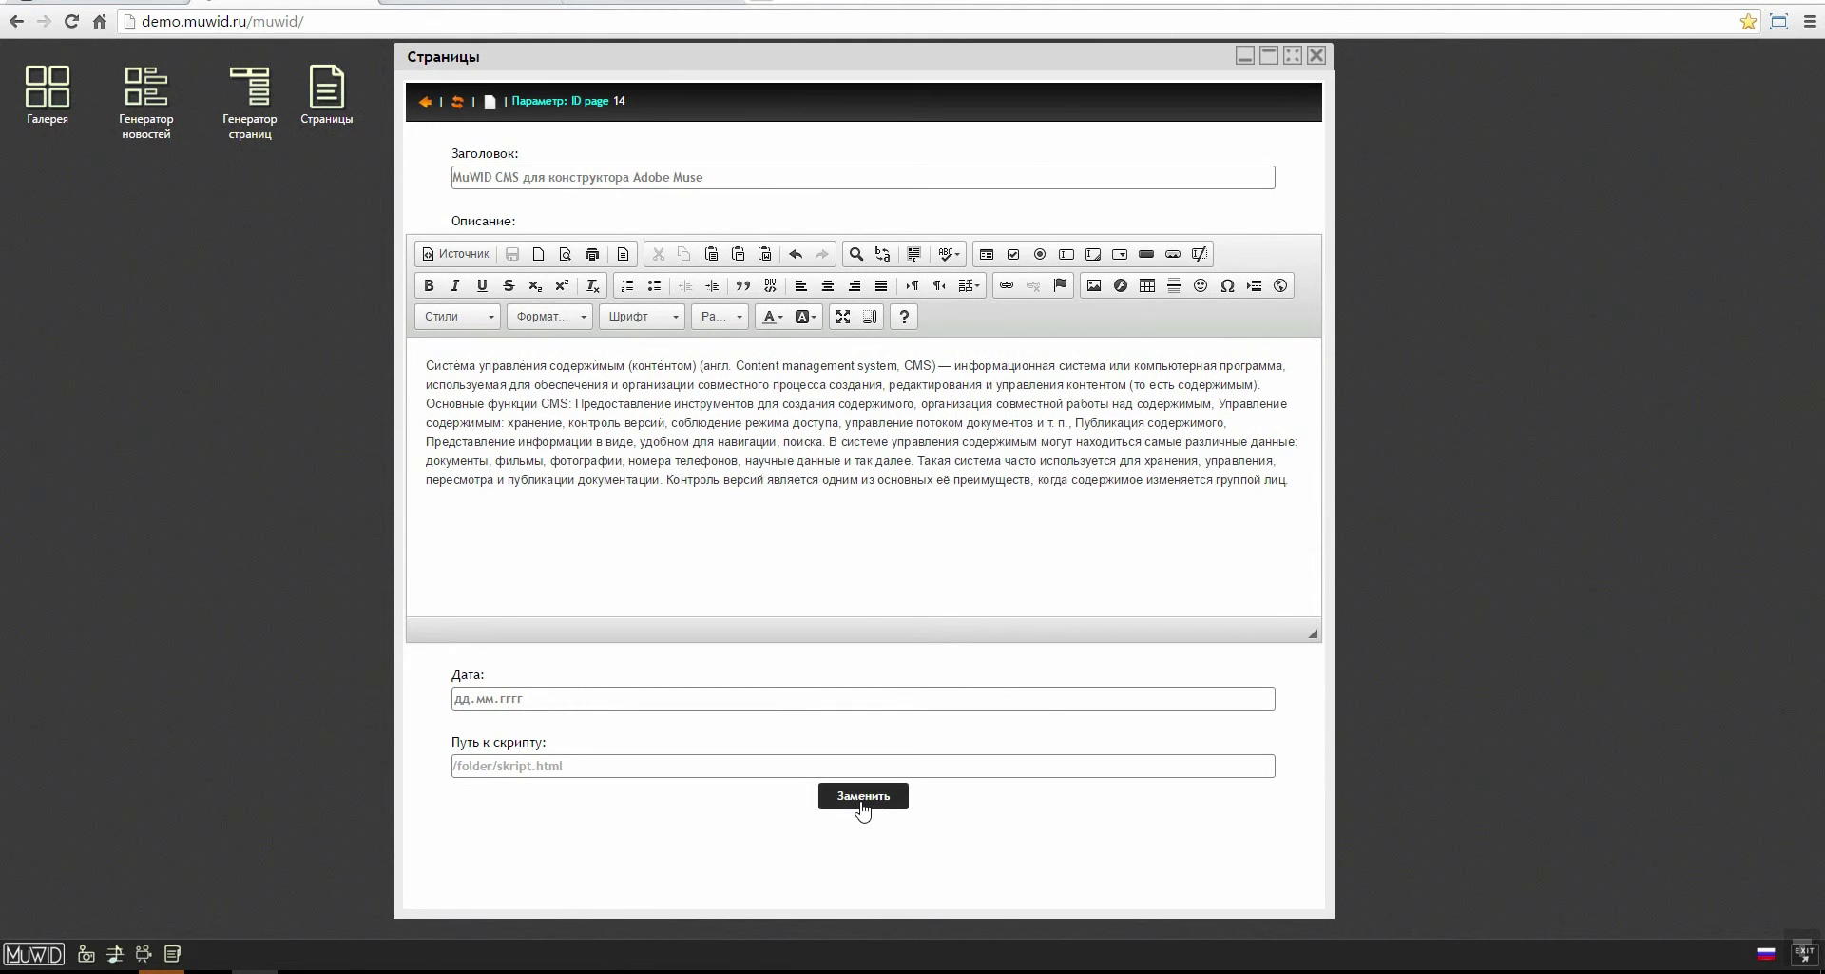
pyautogui.click(447, 5)
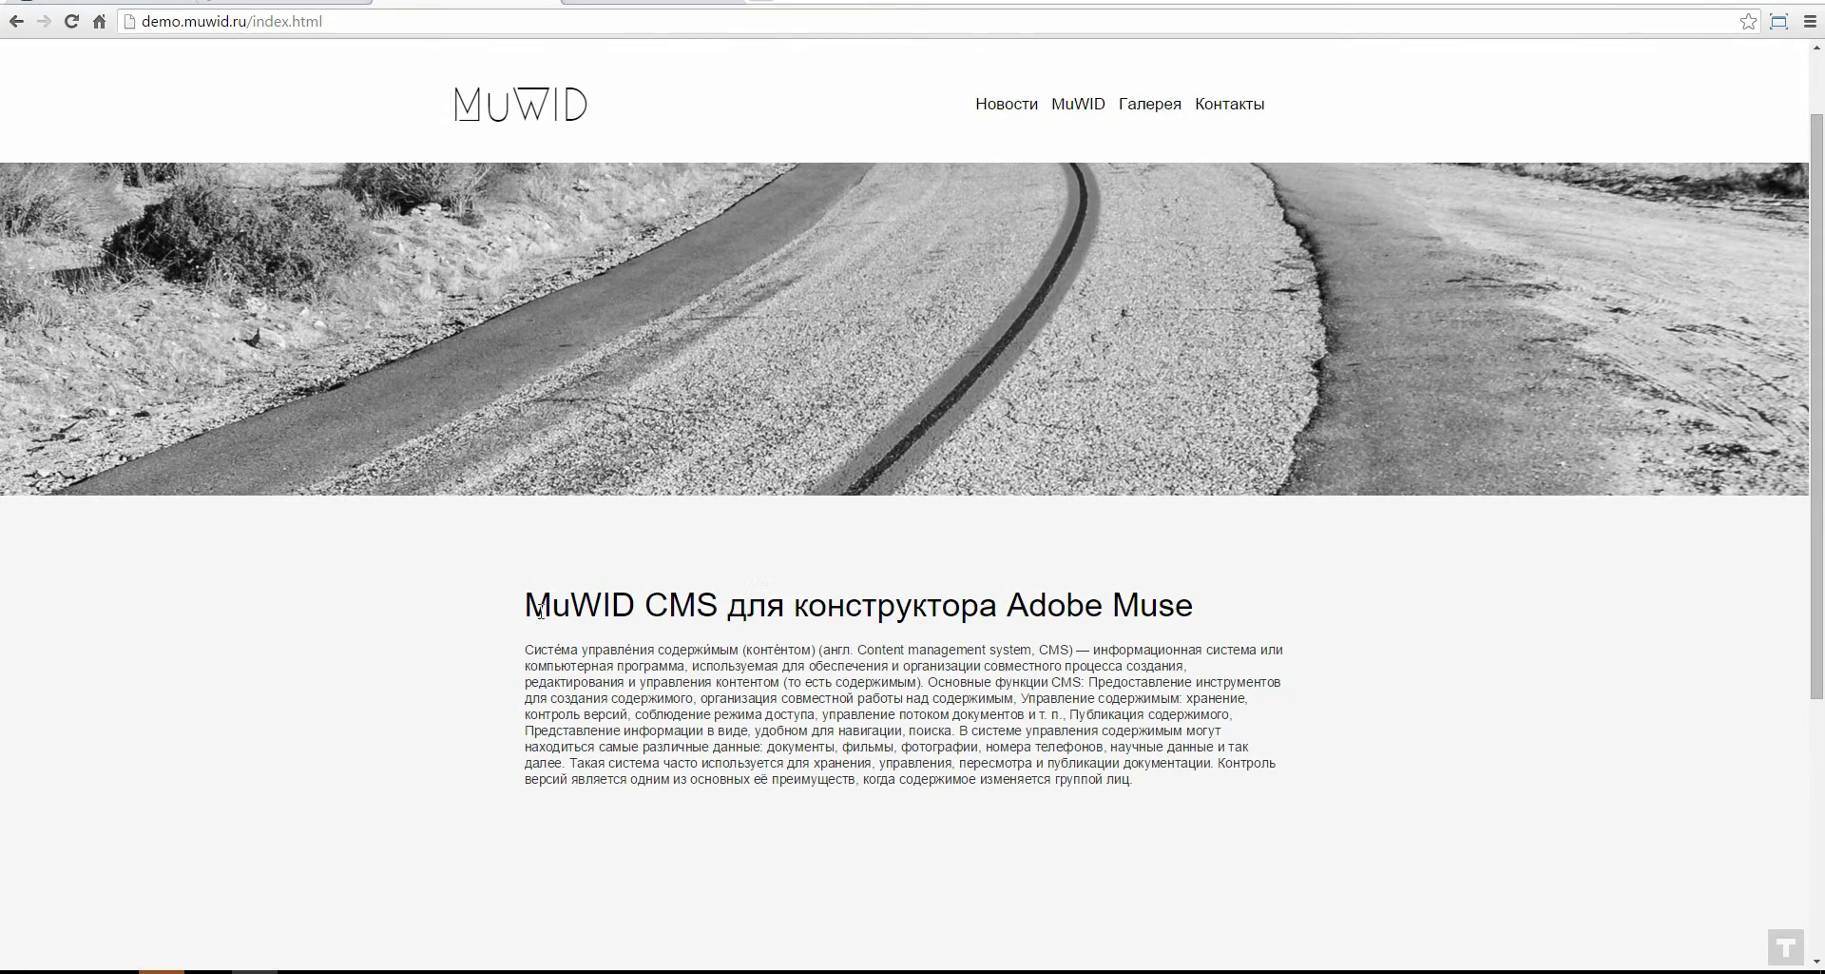
# Step: Check the new 'MuWID CMS для конструктора Adobe Muse' heading on the live homepage
pyautogui.moveTo(519, 605); pyautogui.dragTo(1215, 607)
pyautogui.click(1212, 569)
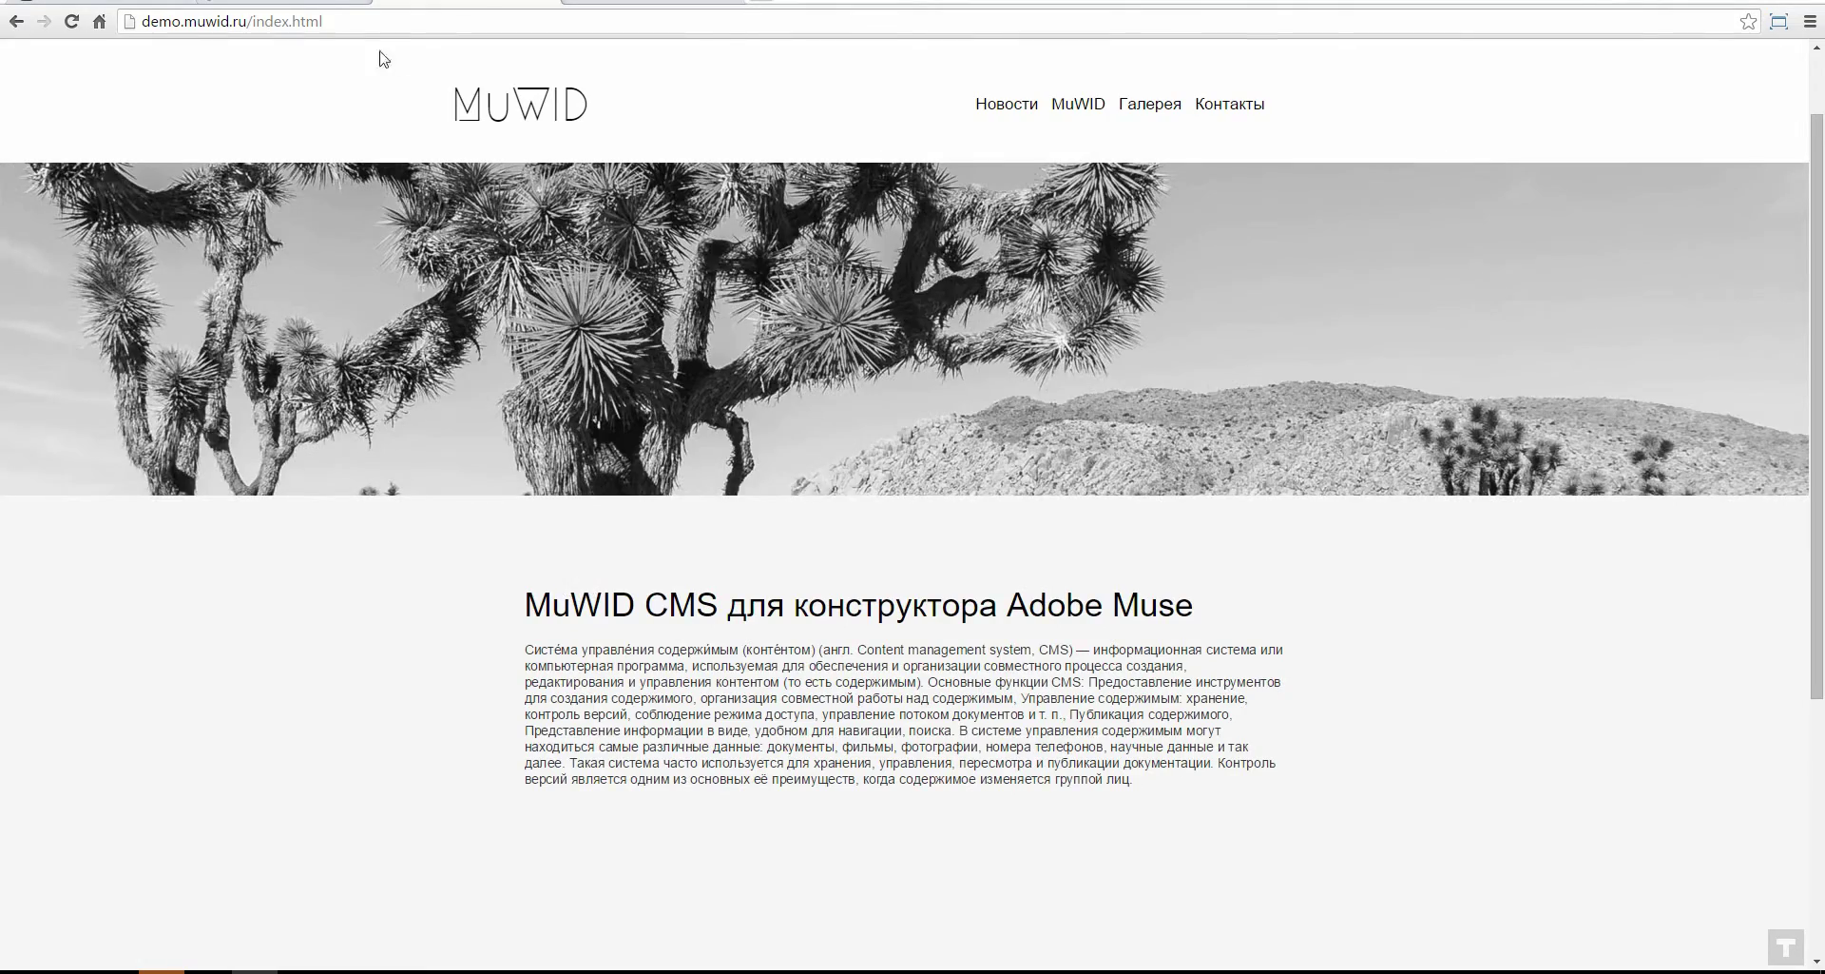
# Step: In page 14's description, move 'Основные функции CMS:' onto its own paragraph
pyautogui.click(299, 5)
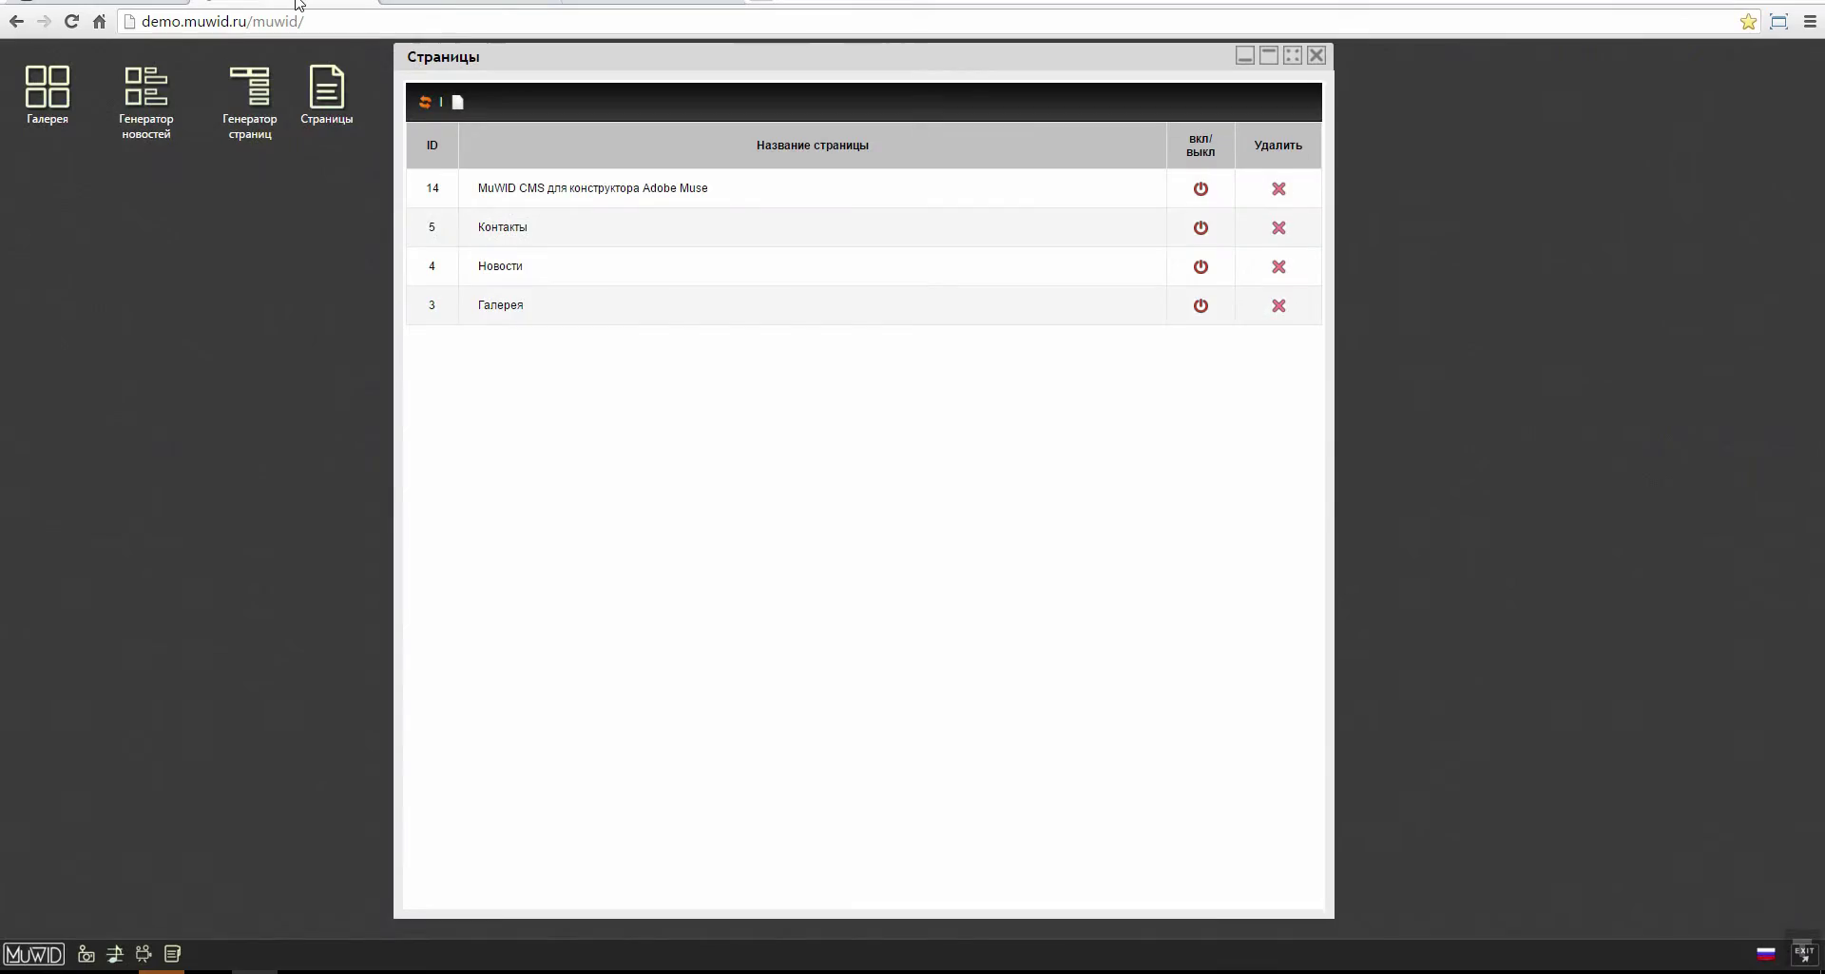
pyautogui.click(542, 198)
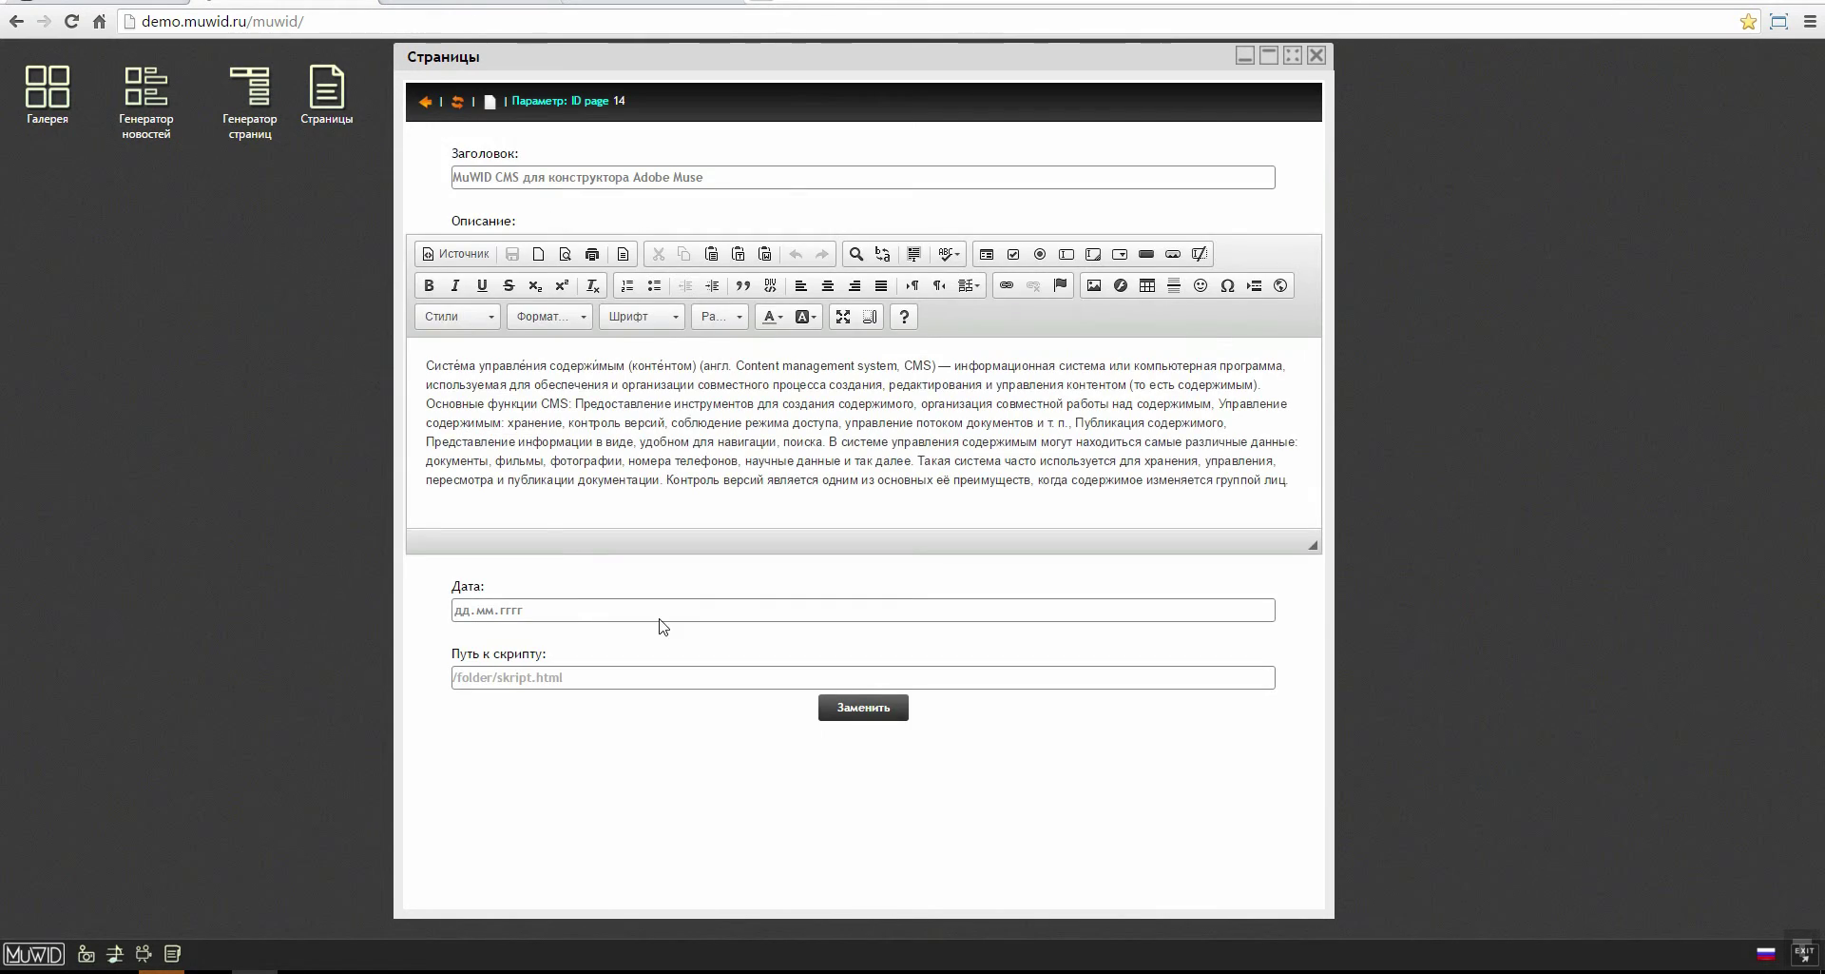
pyautogui.moveTo(1315, 547); pyautogui.dragTo(1308, 650)
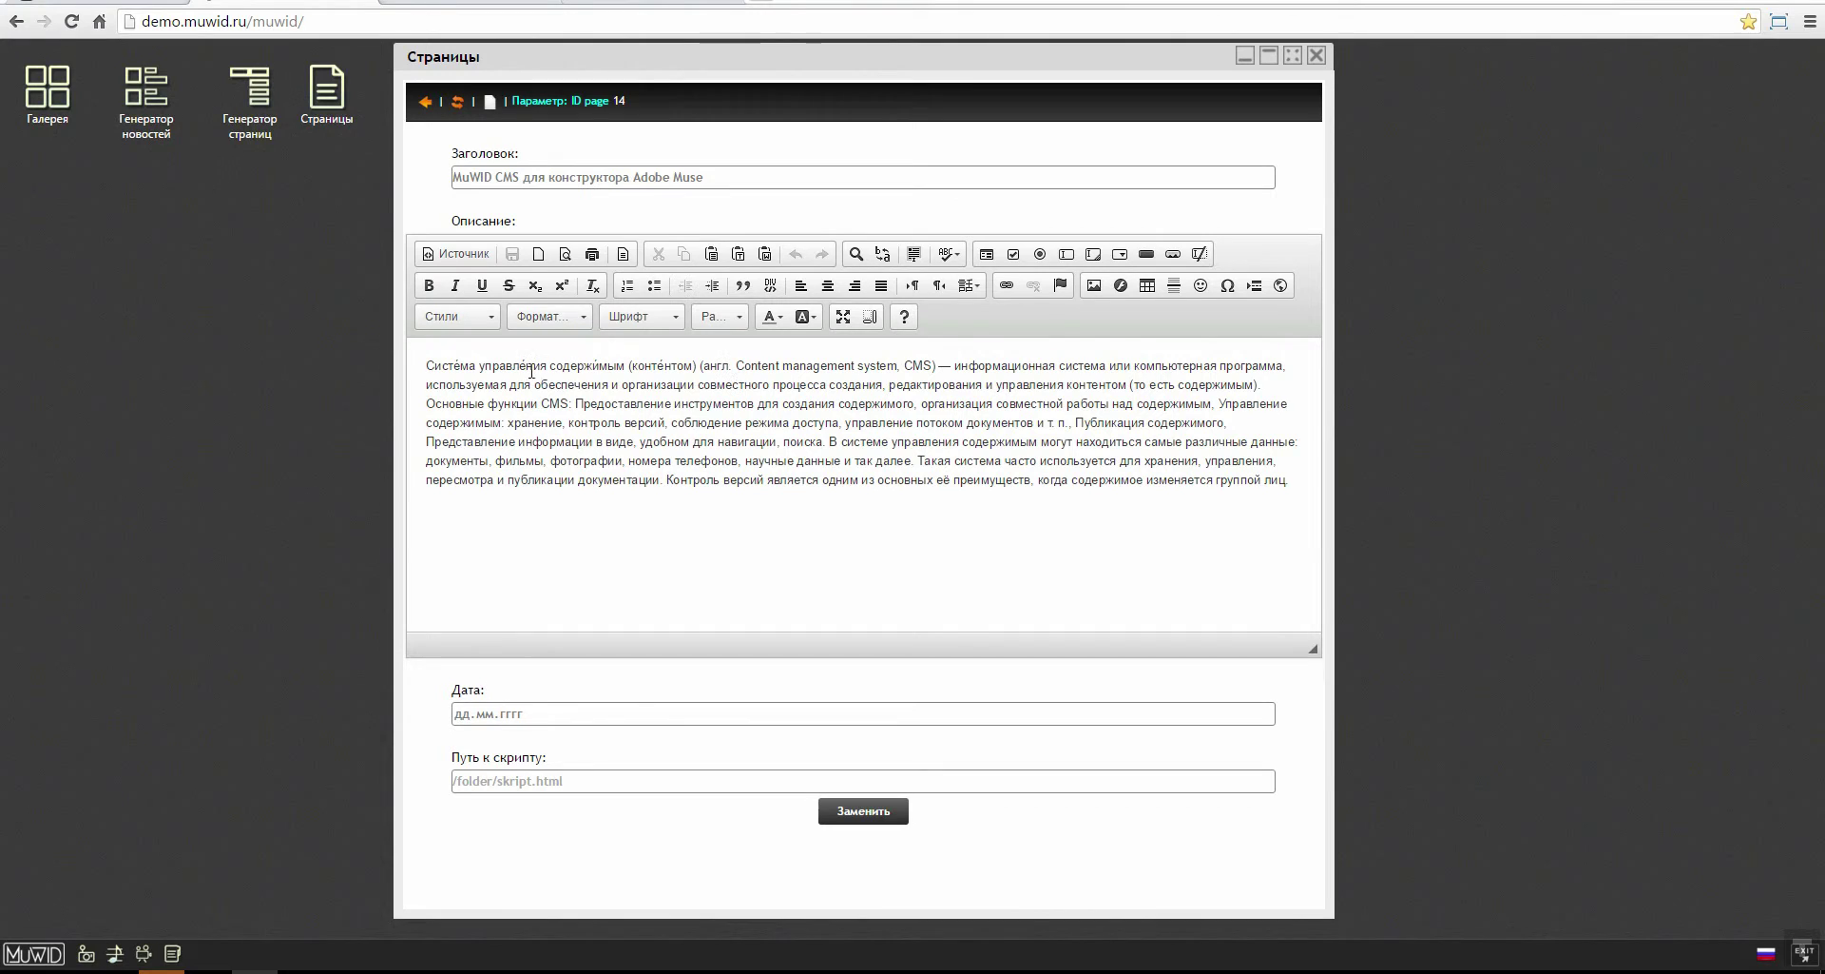
pyautogui.moveTo(422, 362); pyautogui.dragTo(611, 384)
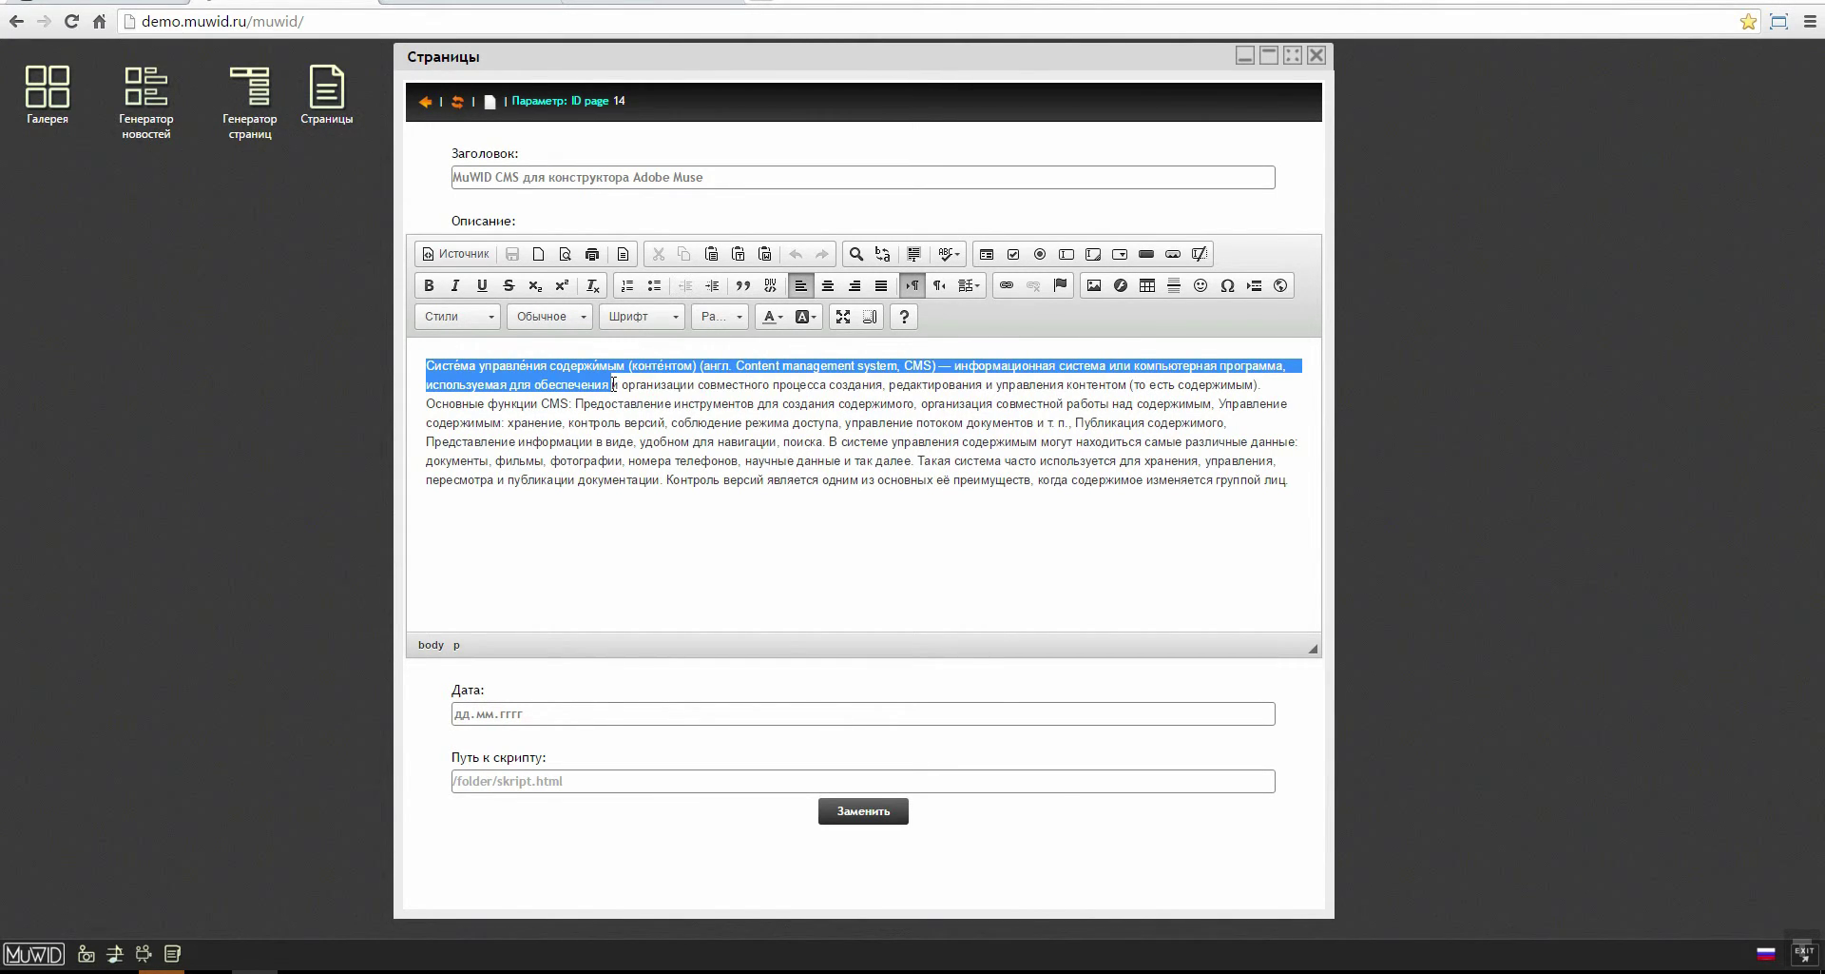
pyautogui.click(420, 402)
pyautogui.press('Return')
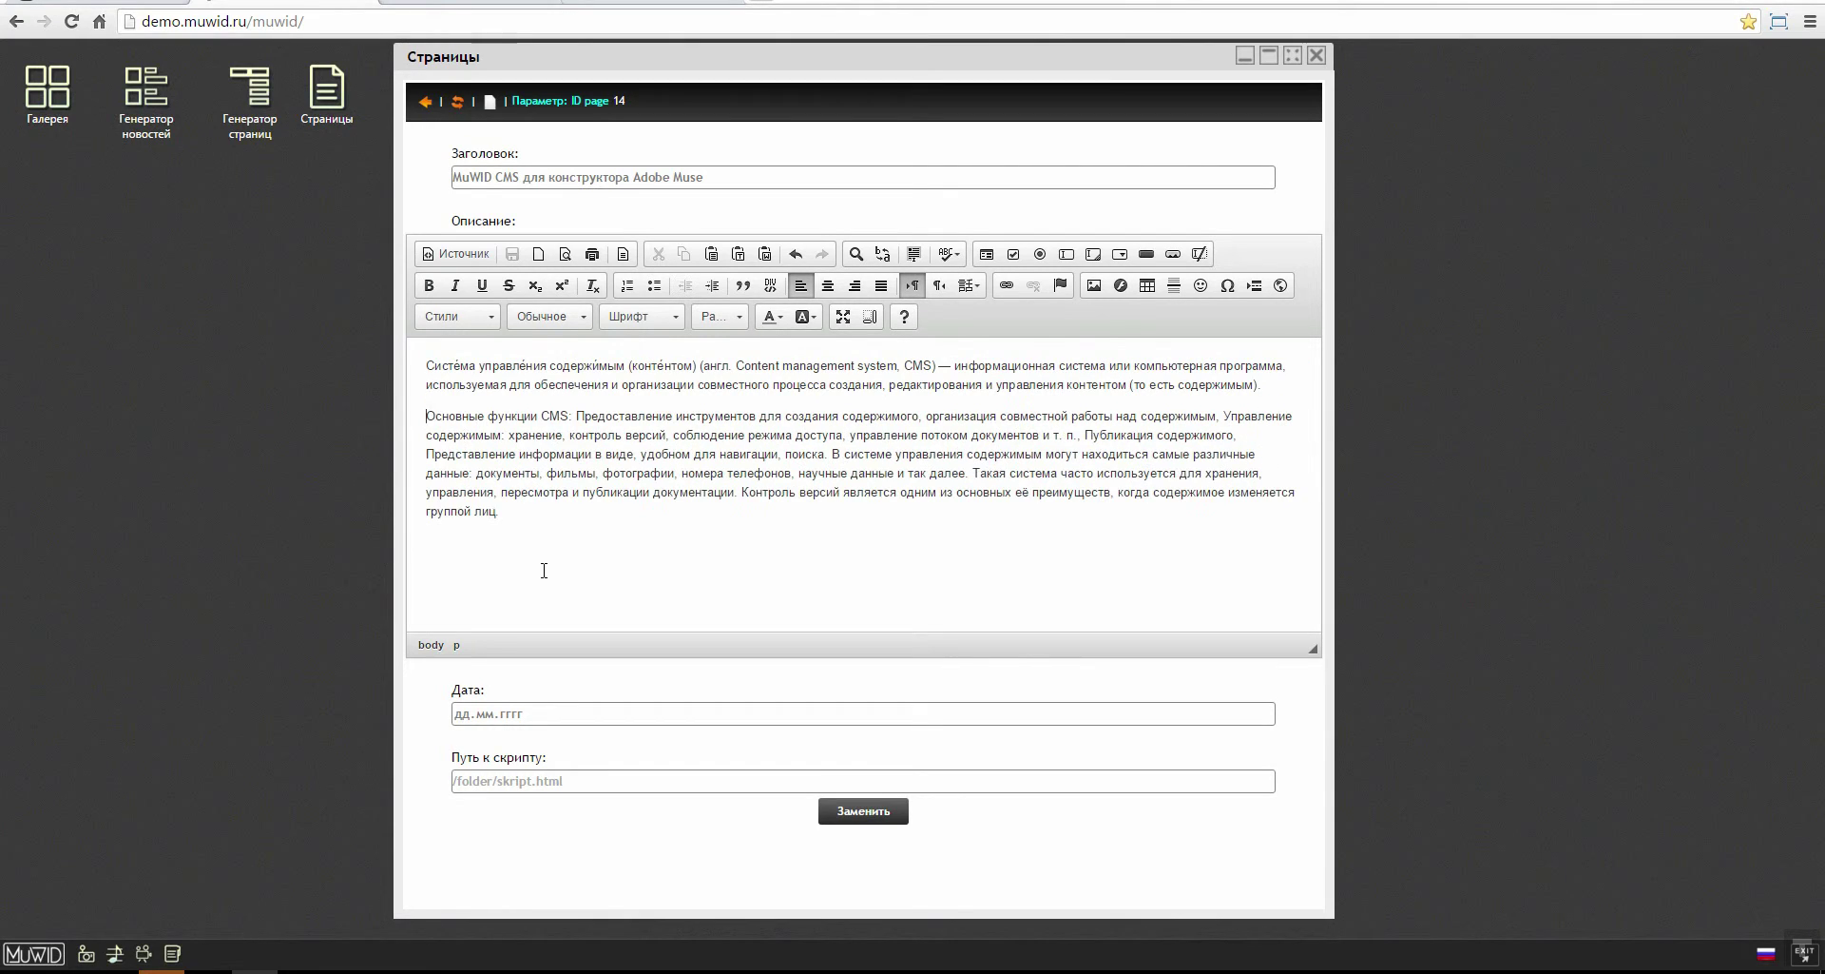
pyautogui.press('Return')
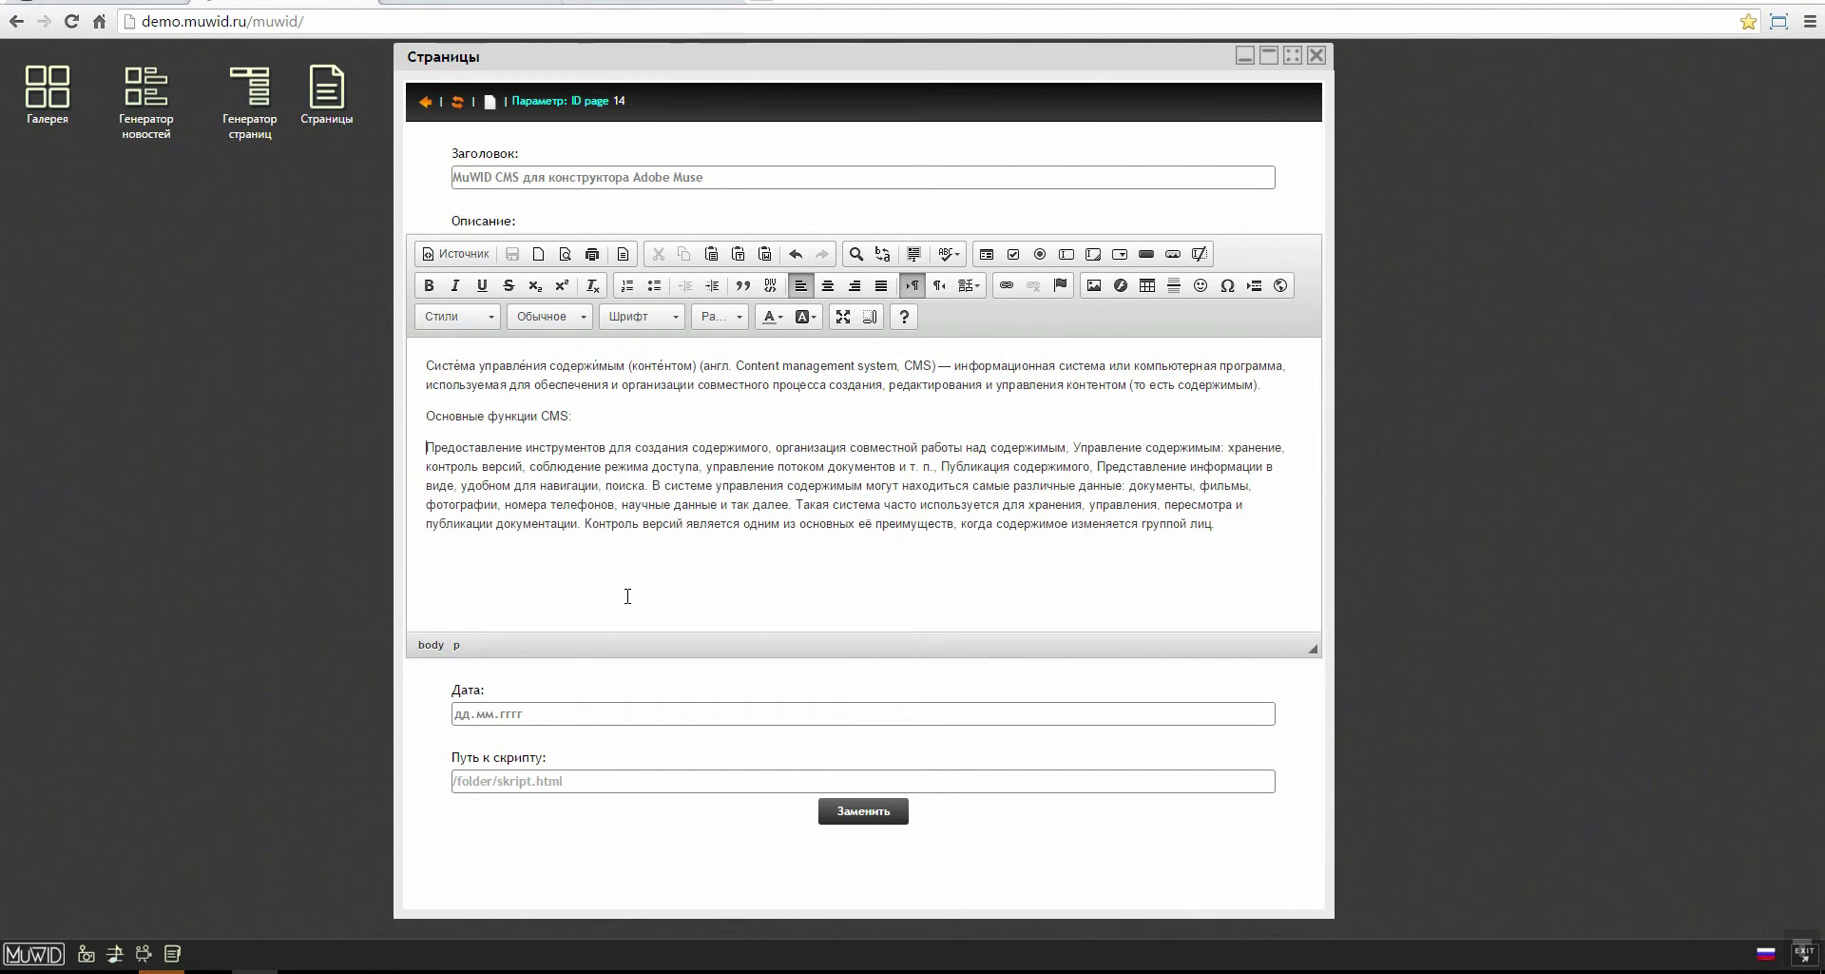
# Step: Bullet the Предоставление, Управление содержимым and Публикация function lines
pyautogui.click(1076, 445)
pyautogui.press('Return')
pyautogui.press('BackSpace')
pyautogui.hotkey('shift', 'Return')
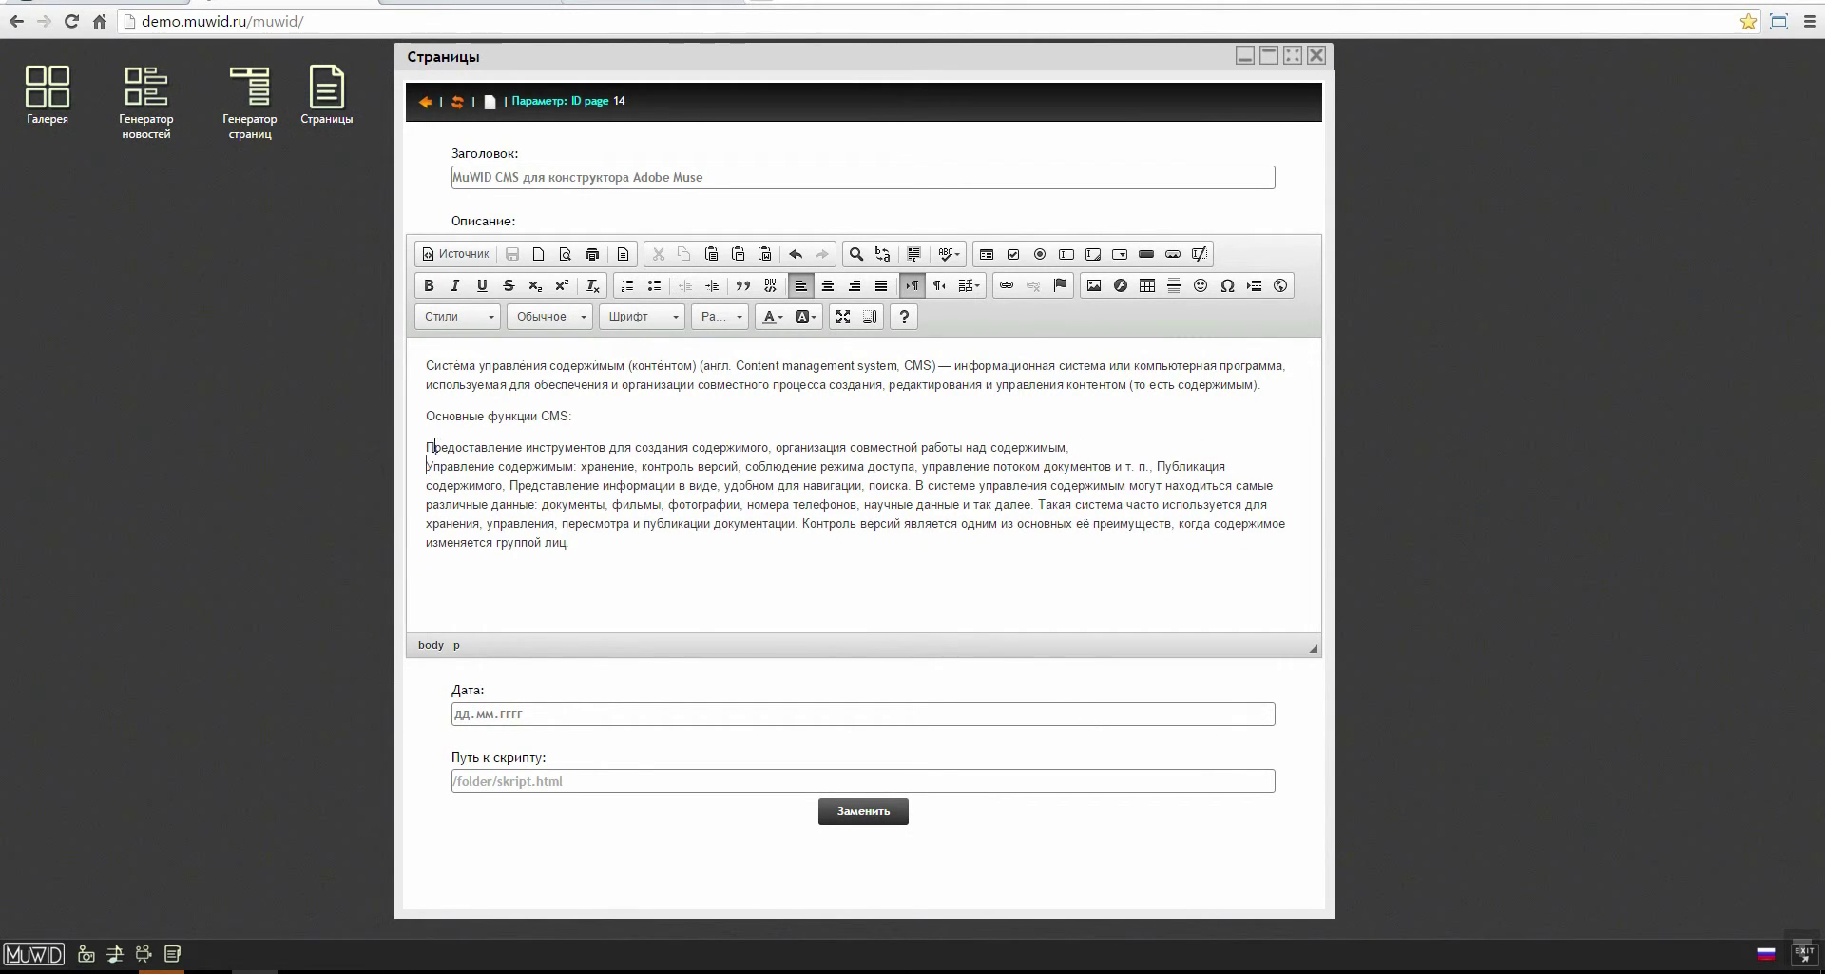
pyautogui.click(654, 286)
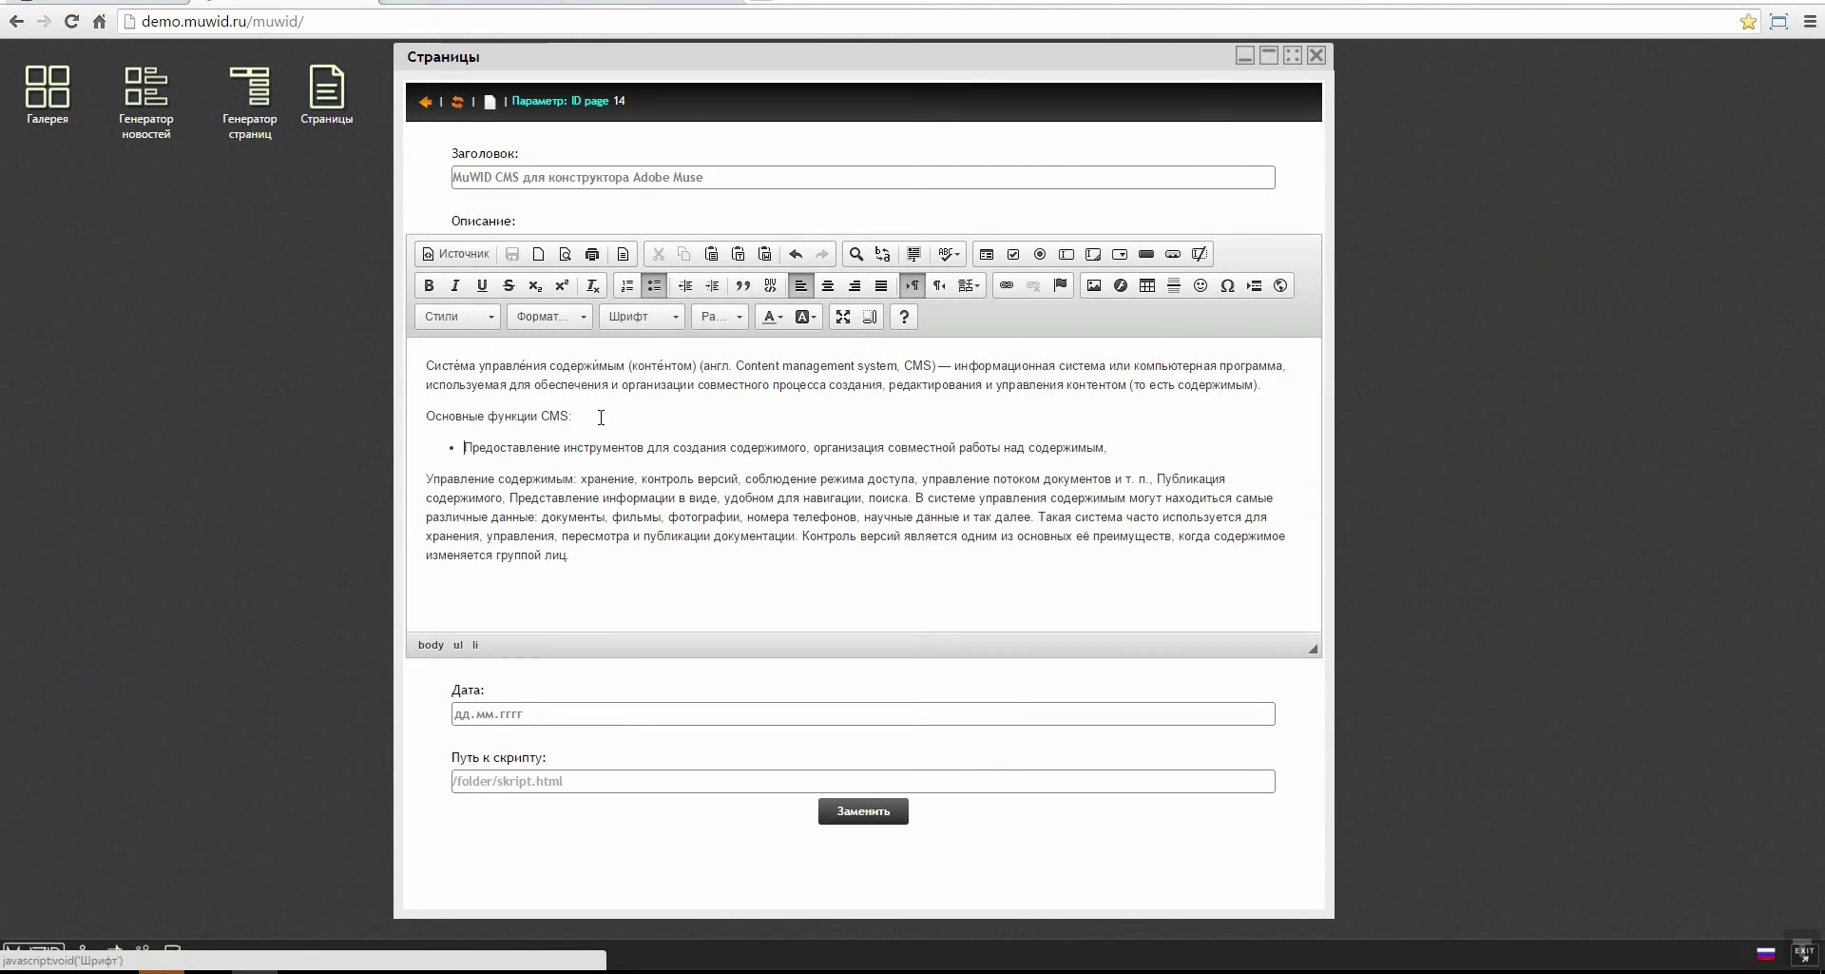
pyautogui.click(424, 478)
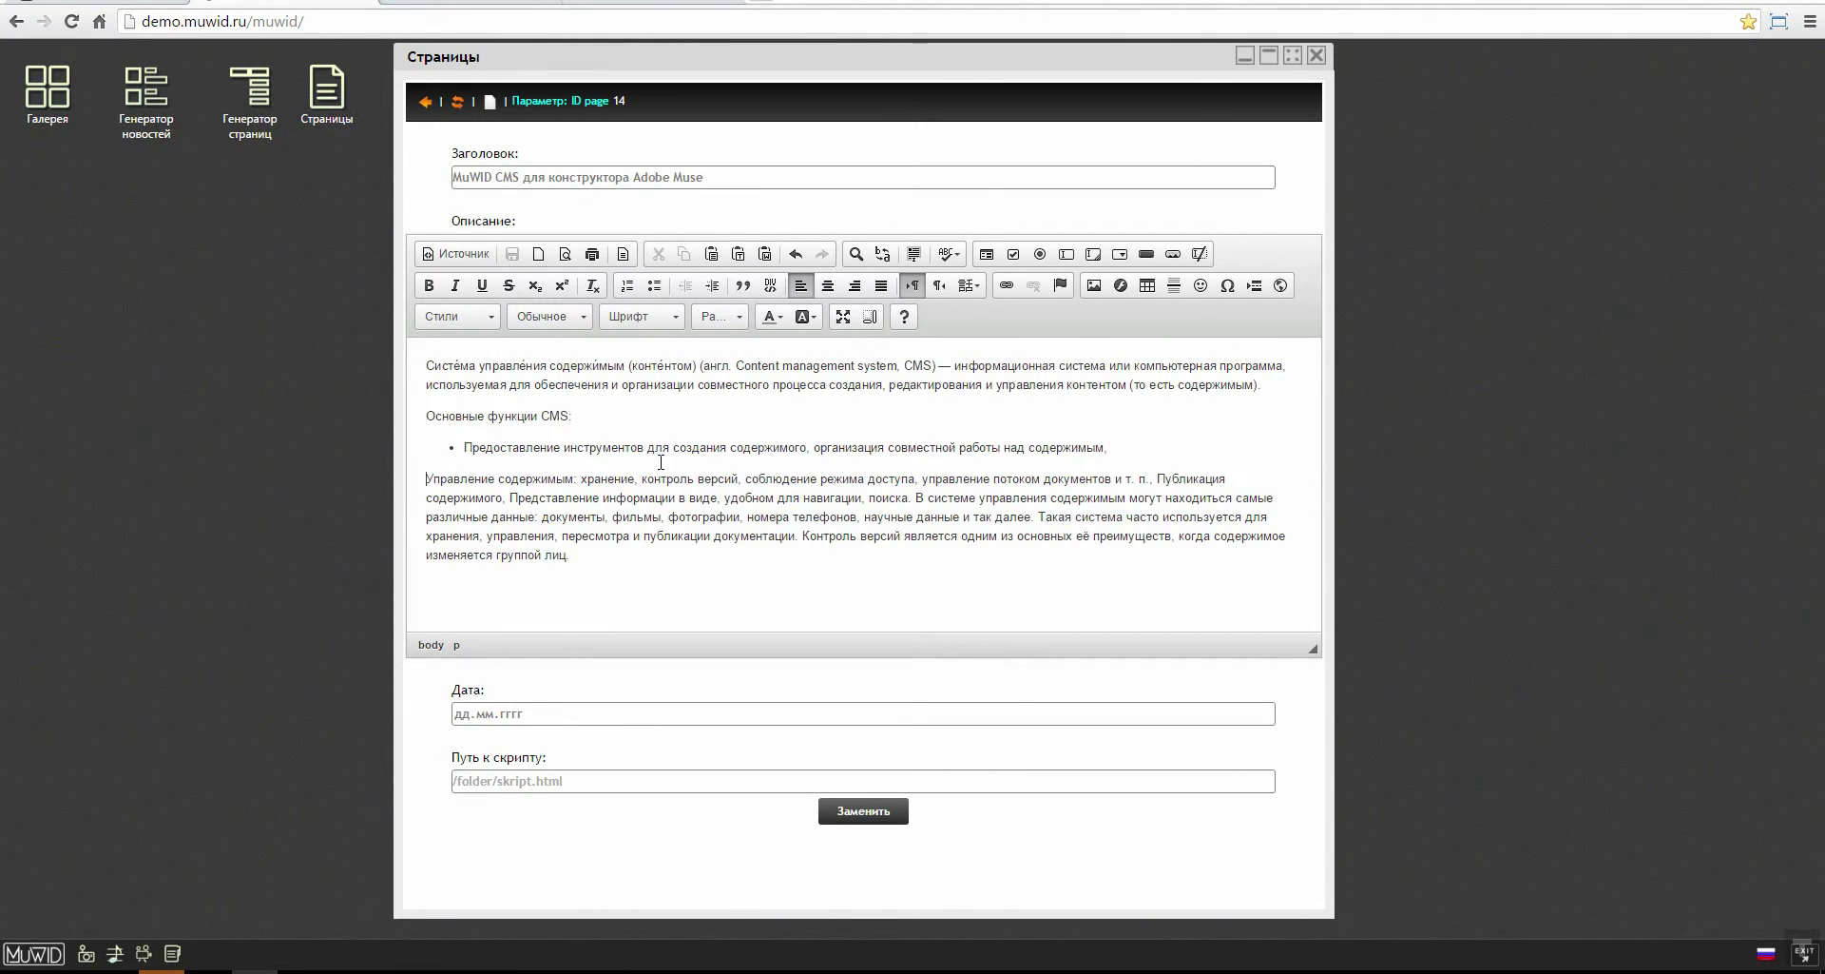
pyautogui.click(658, 286)
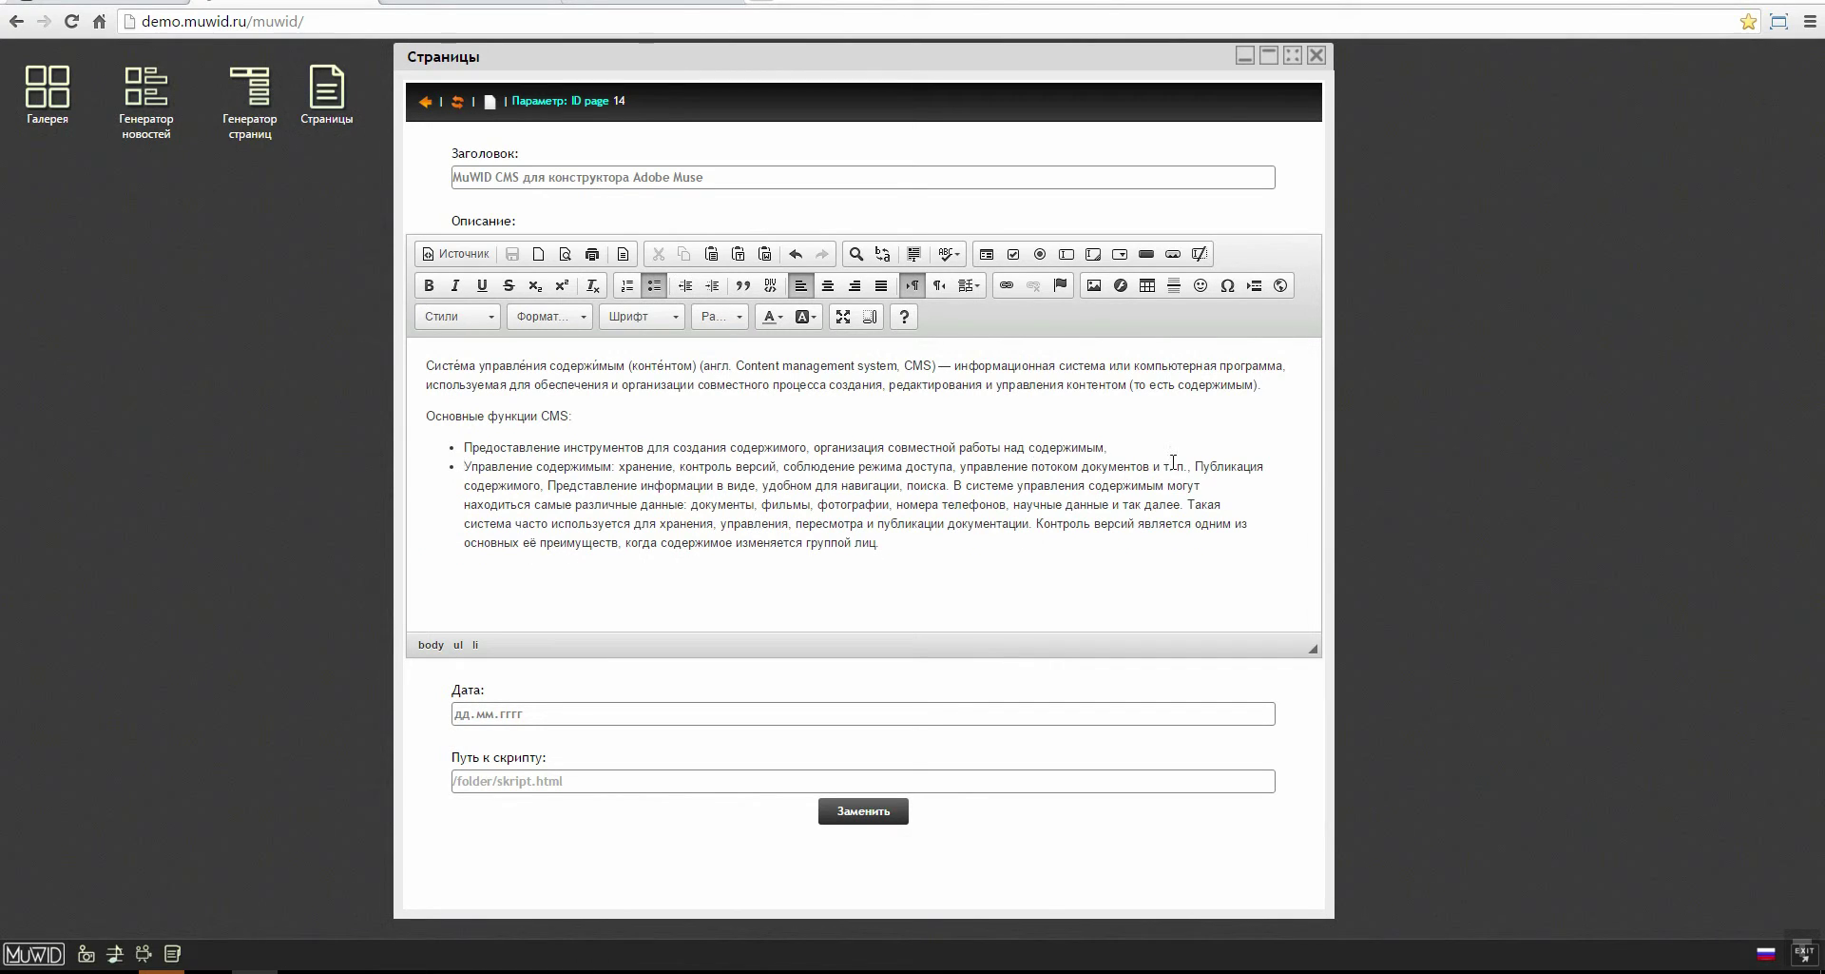
pyautogui.moveTo(1190, 465); pyautogui.dragTo(1194, 466)
pyautogui.click(655, 286)
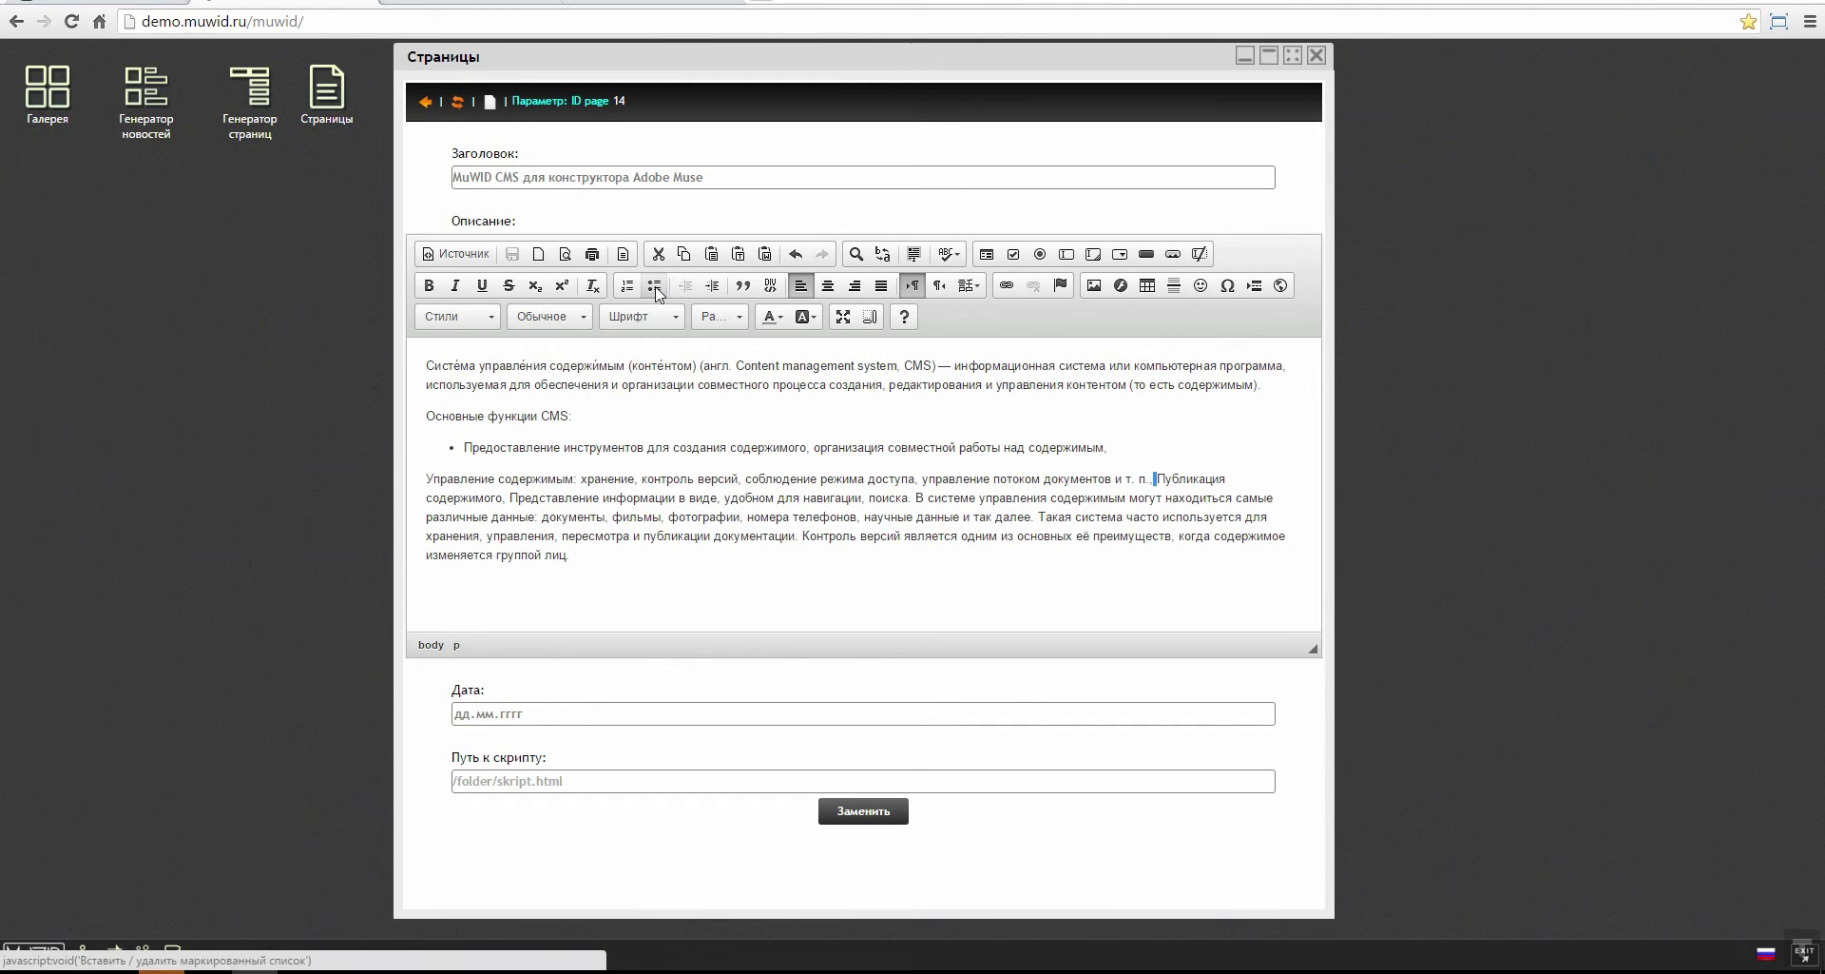
pyautogui.click(655, 286)
pyautogui.press('Return')
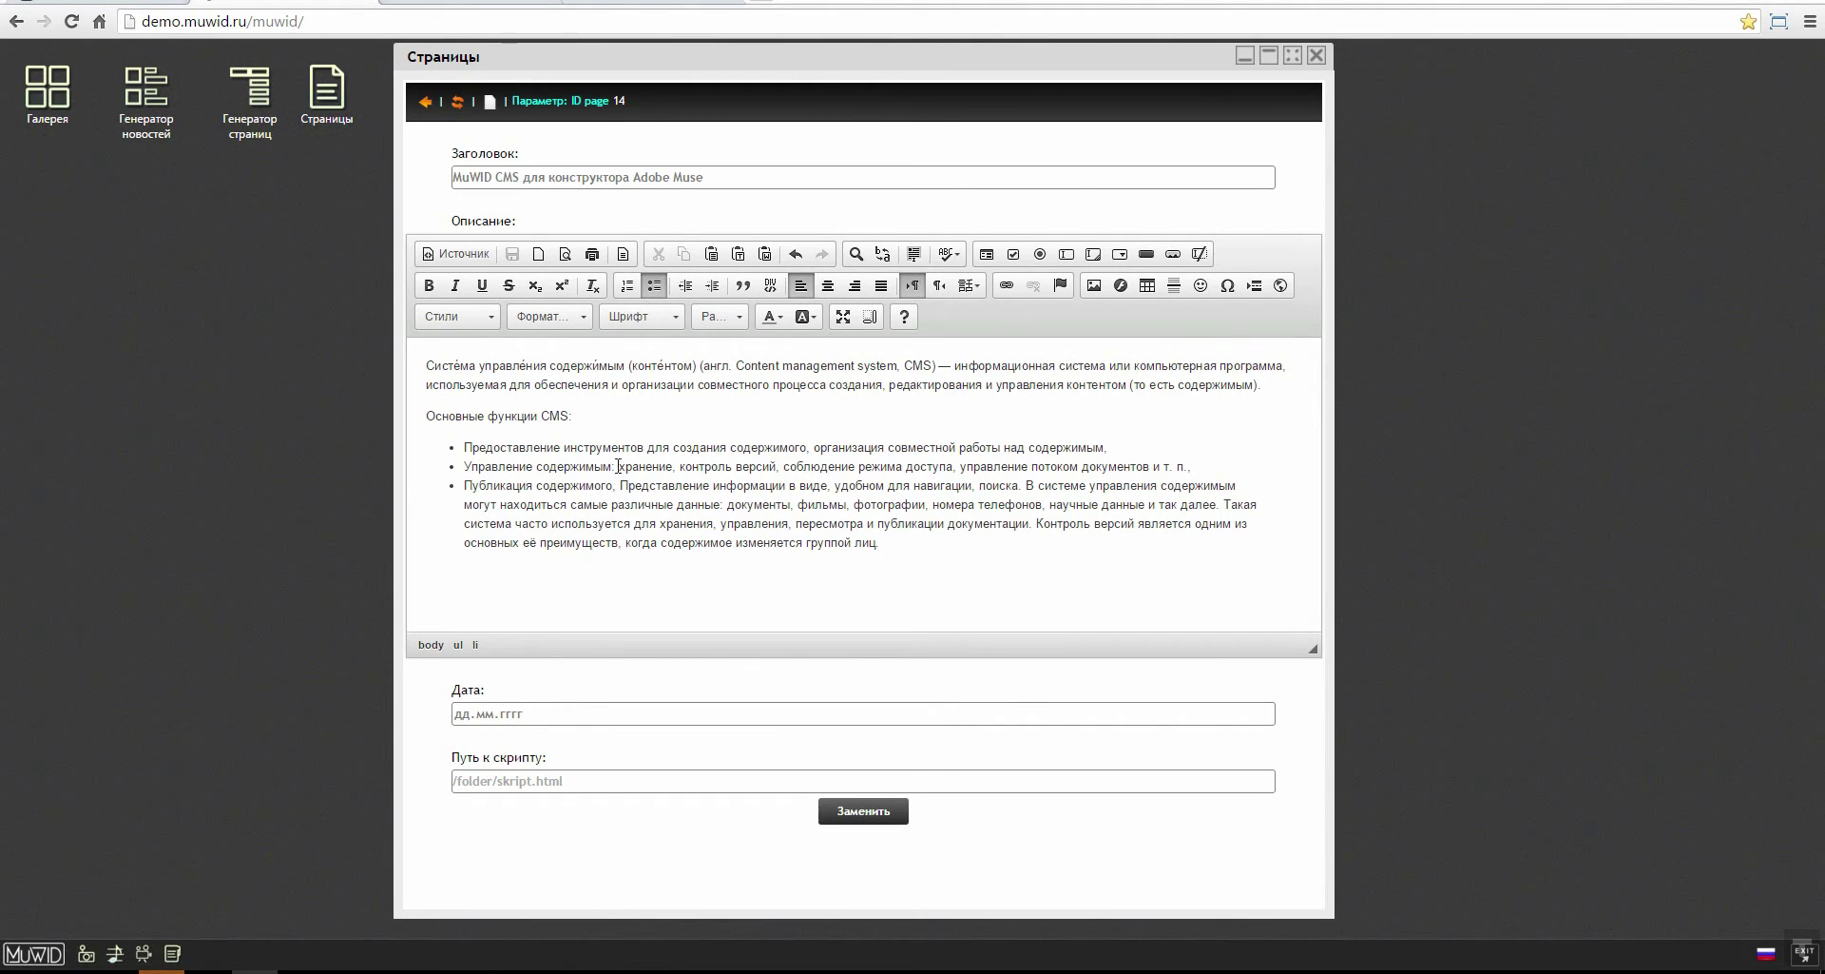
# Step: Add Представление as the fourth bullet and leave the closing 'В системе' paragraph plain
pyautogui.click(623, 485)
pyautogui.press('Return')
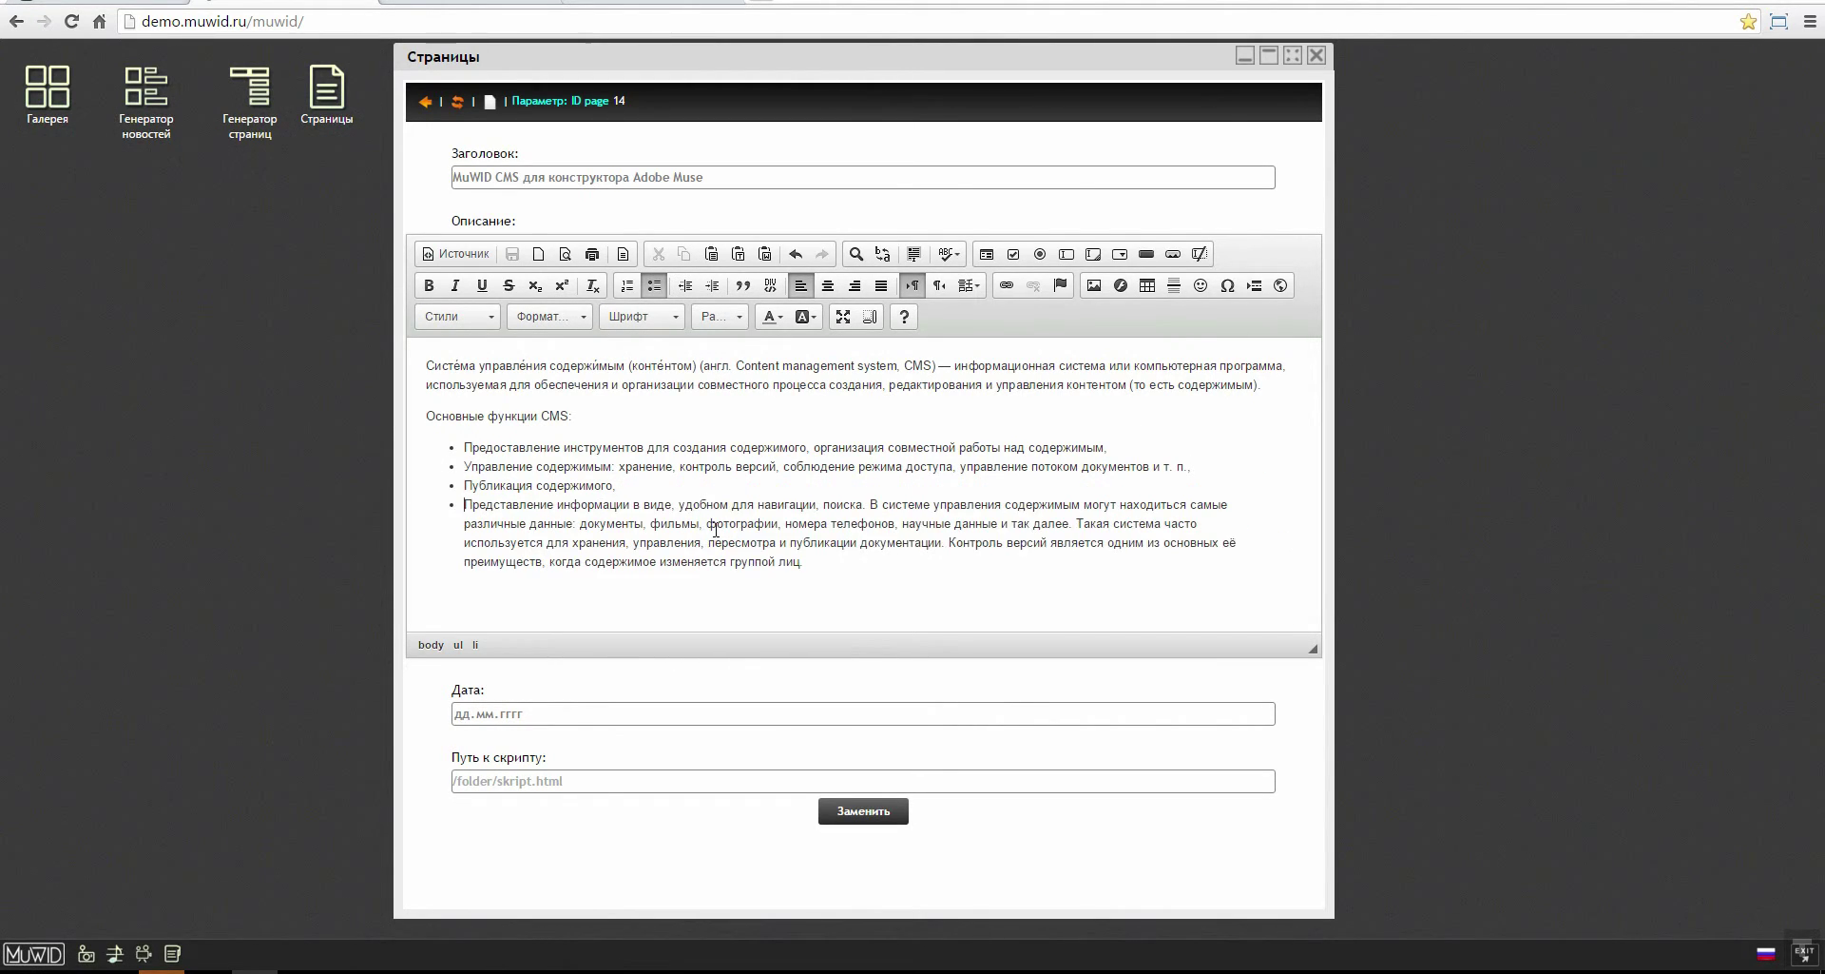
pyautogui.click(871, 505)
pyautogui.press('Return')
pyautogui.press('Return')
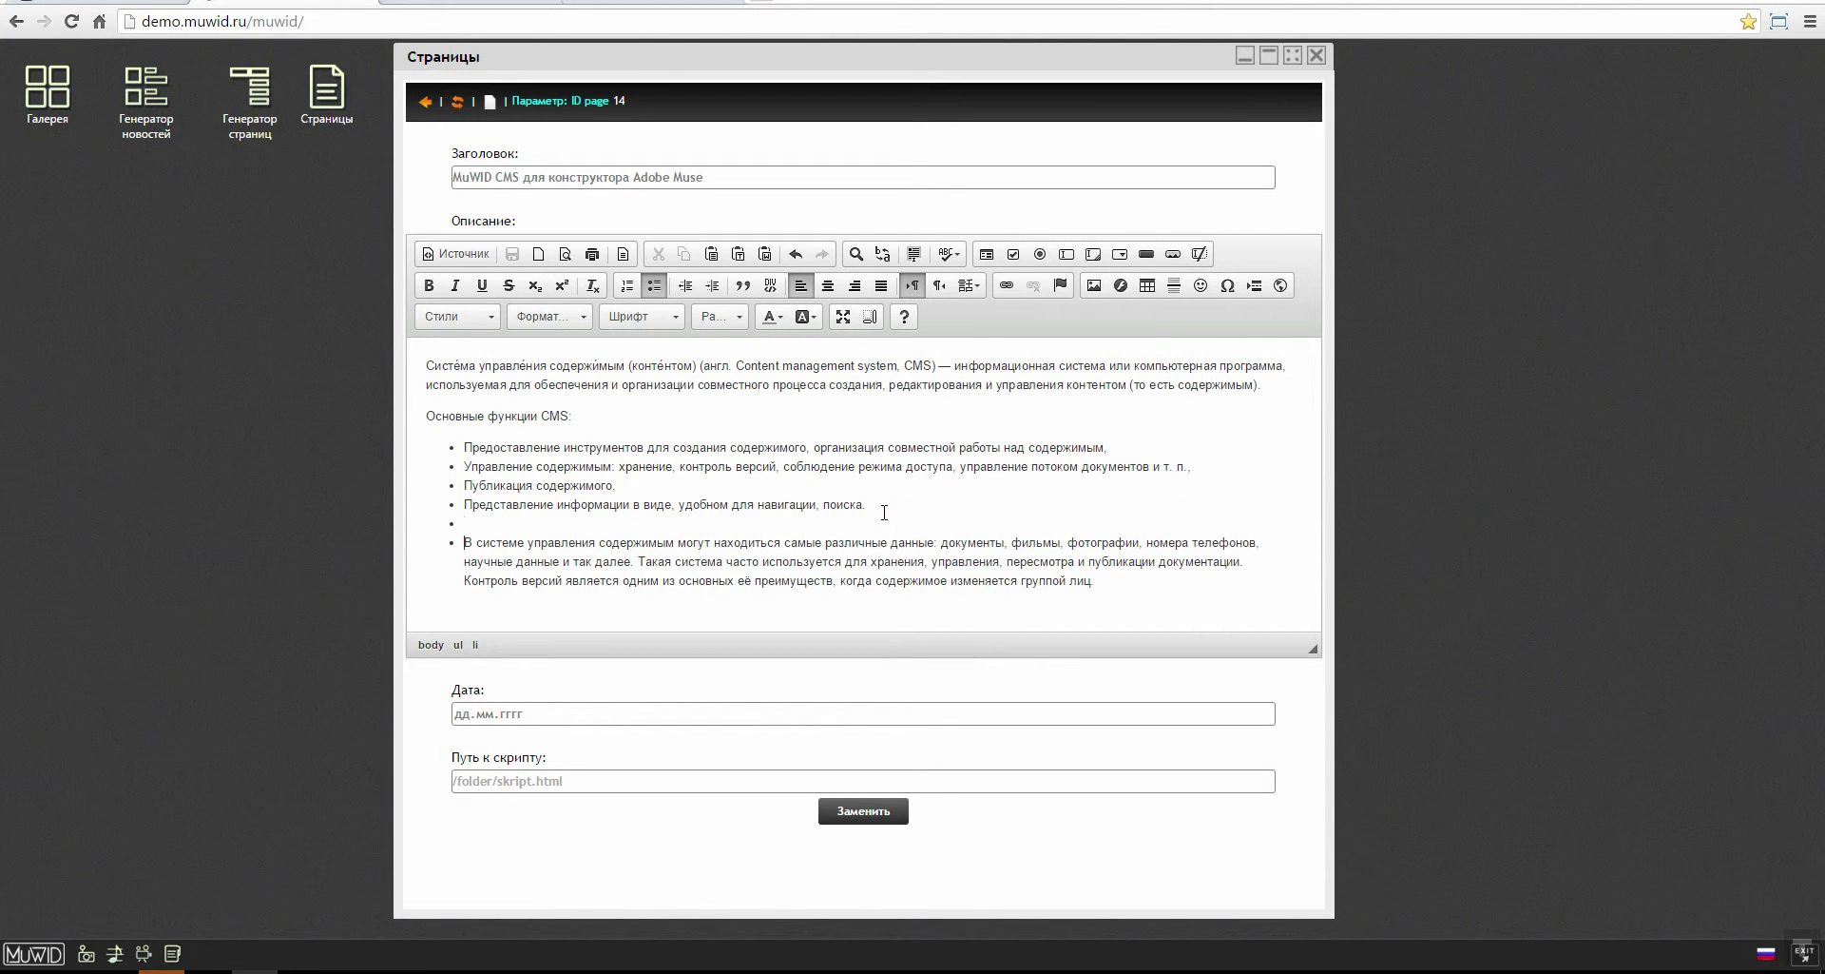
pyautogui.press('BackSpace')
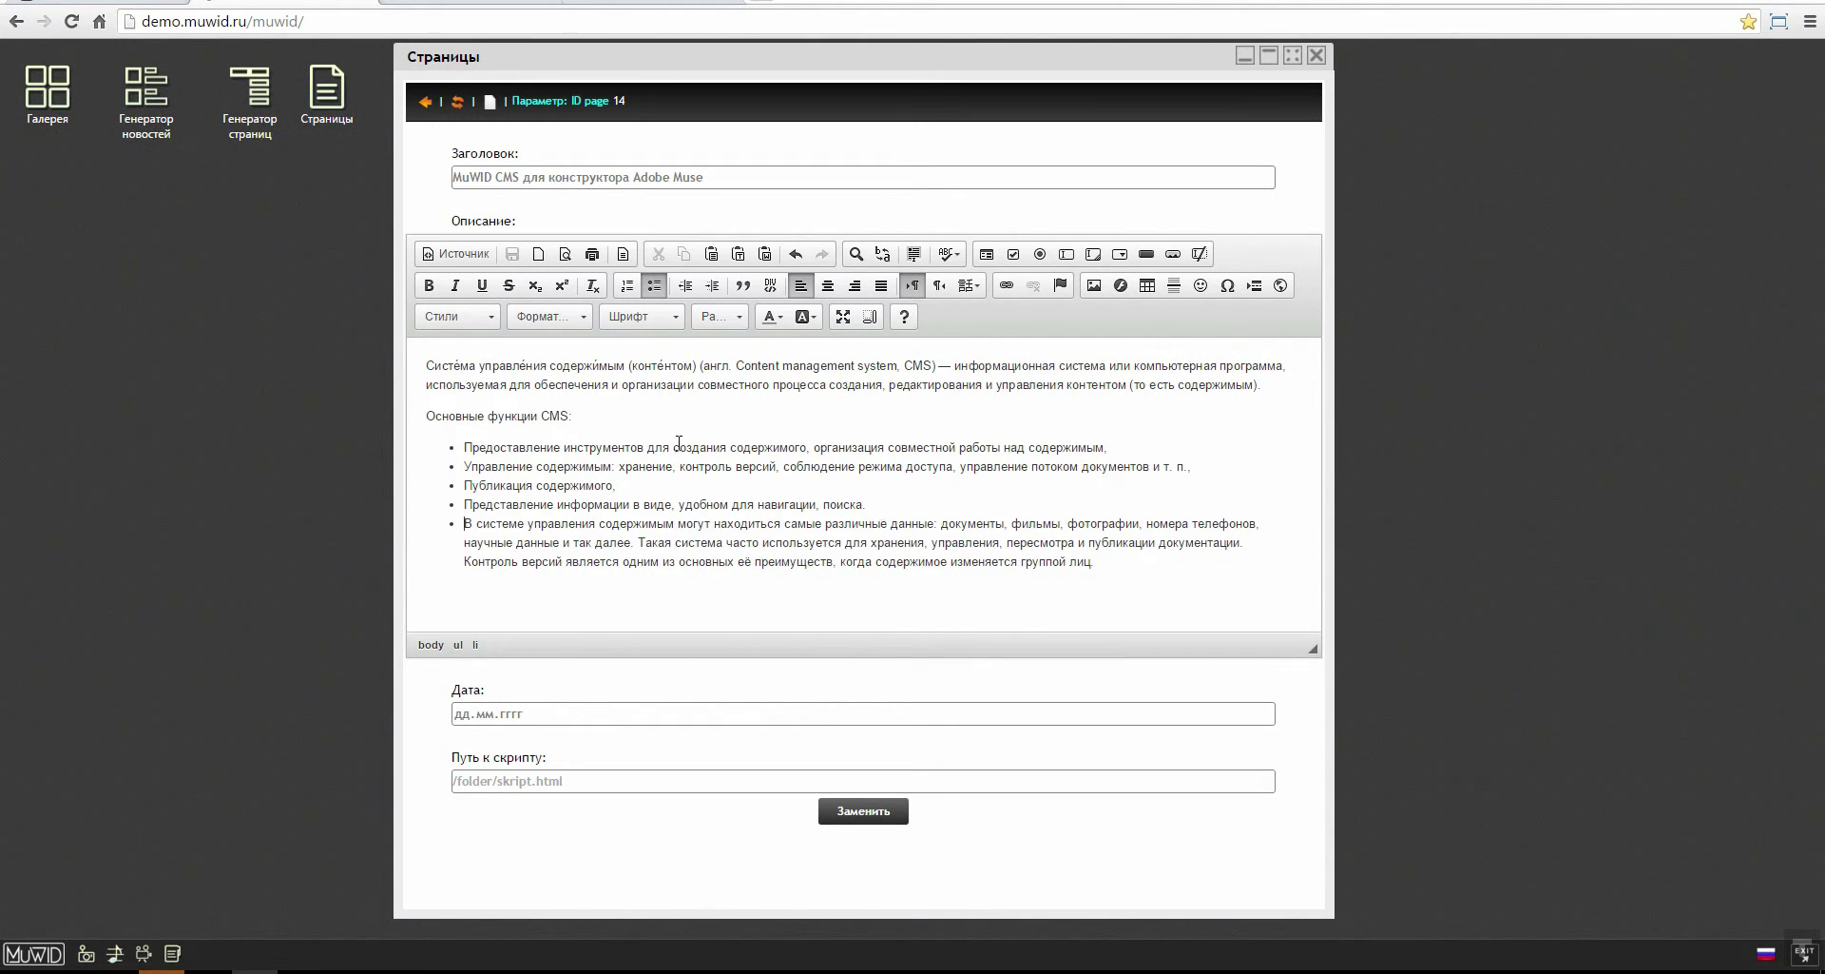
pyautogui.click(654, 285)
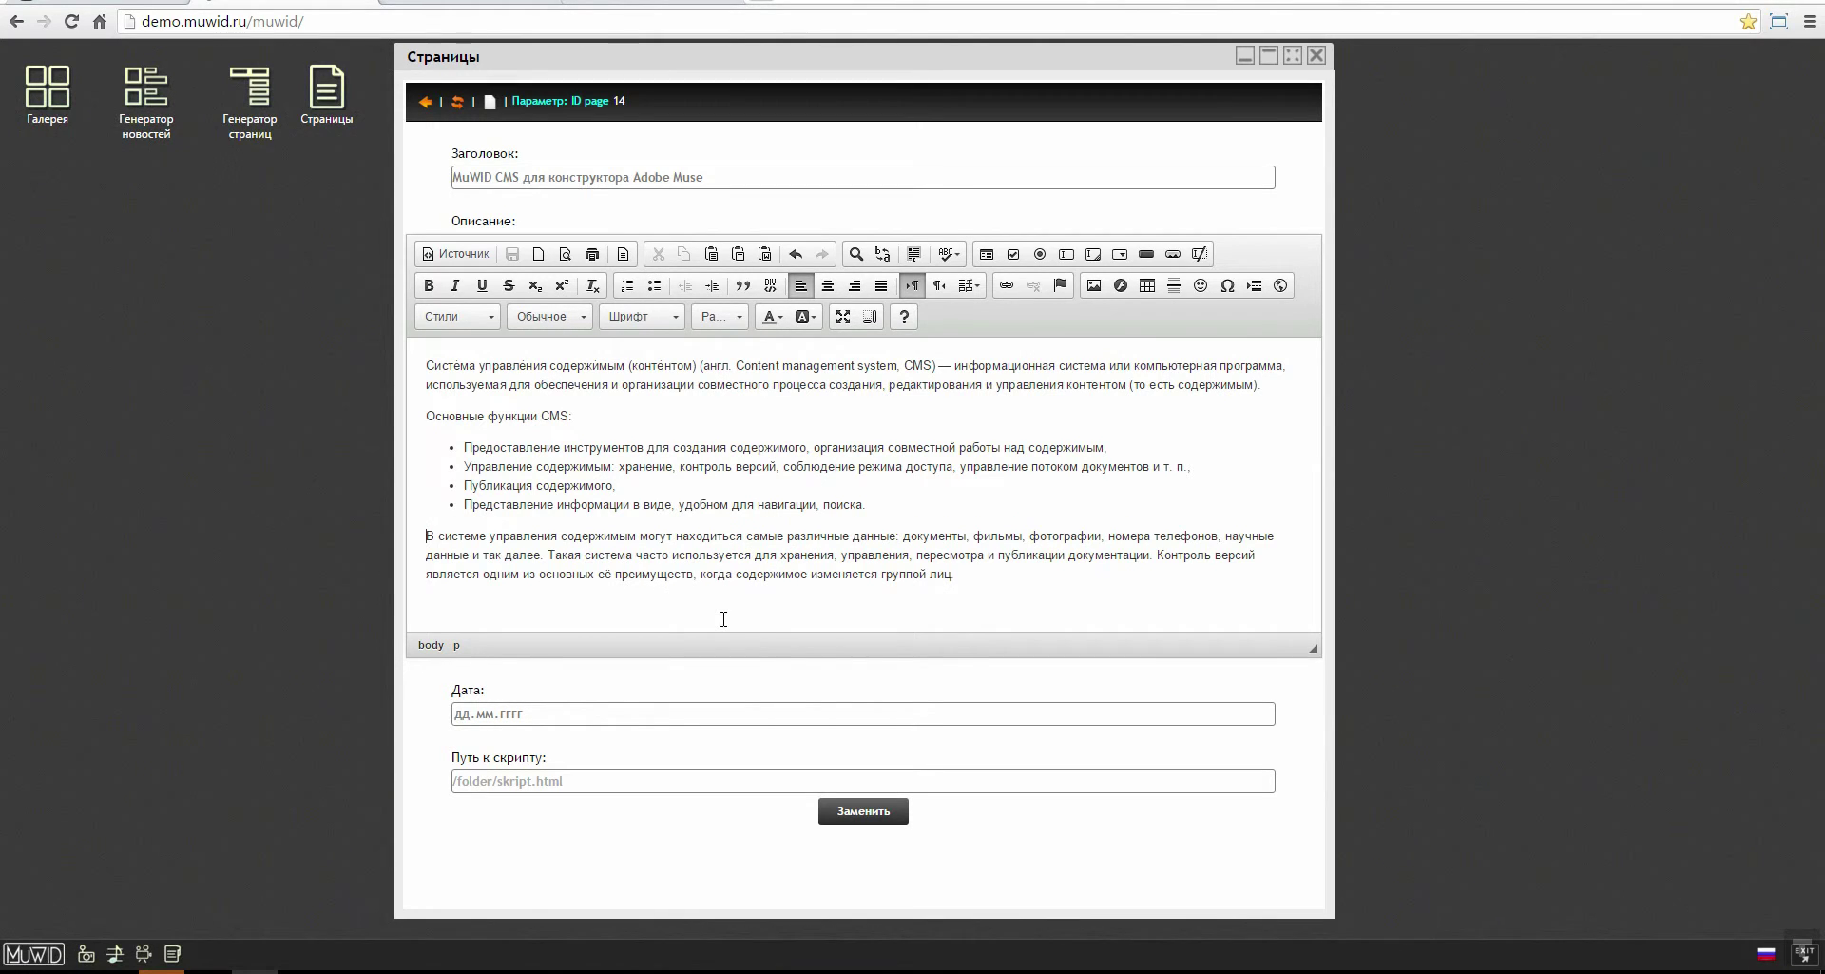
# Step: Save page 14 and review its four bulleted CMS functions on the live site before returning to admin
pyautogui.click(846, 814)
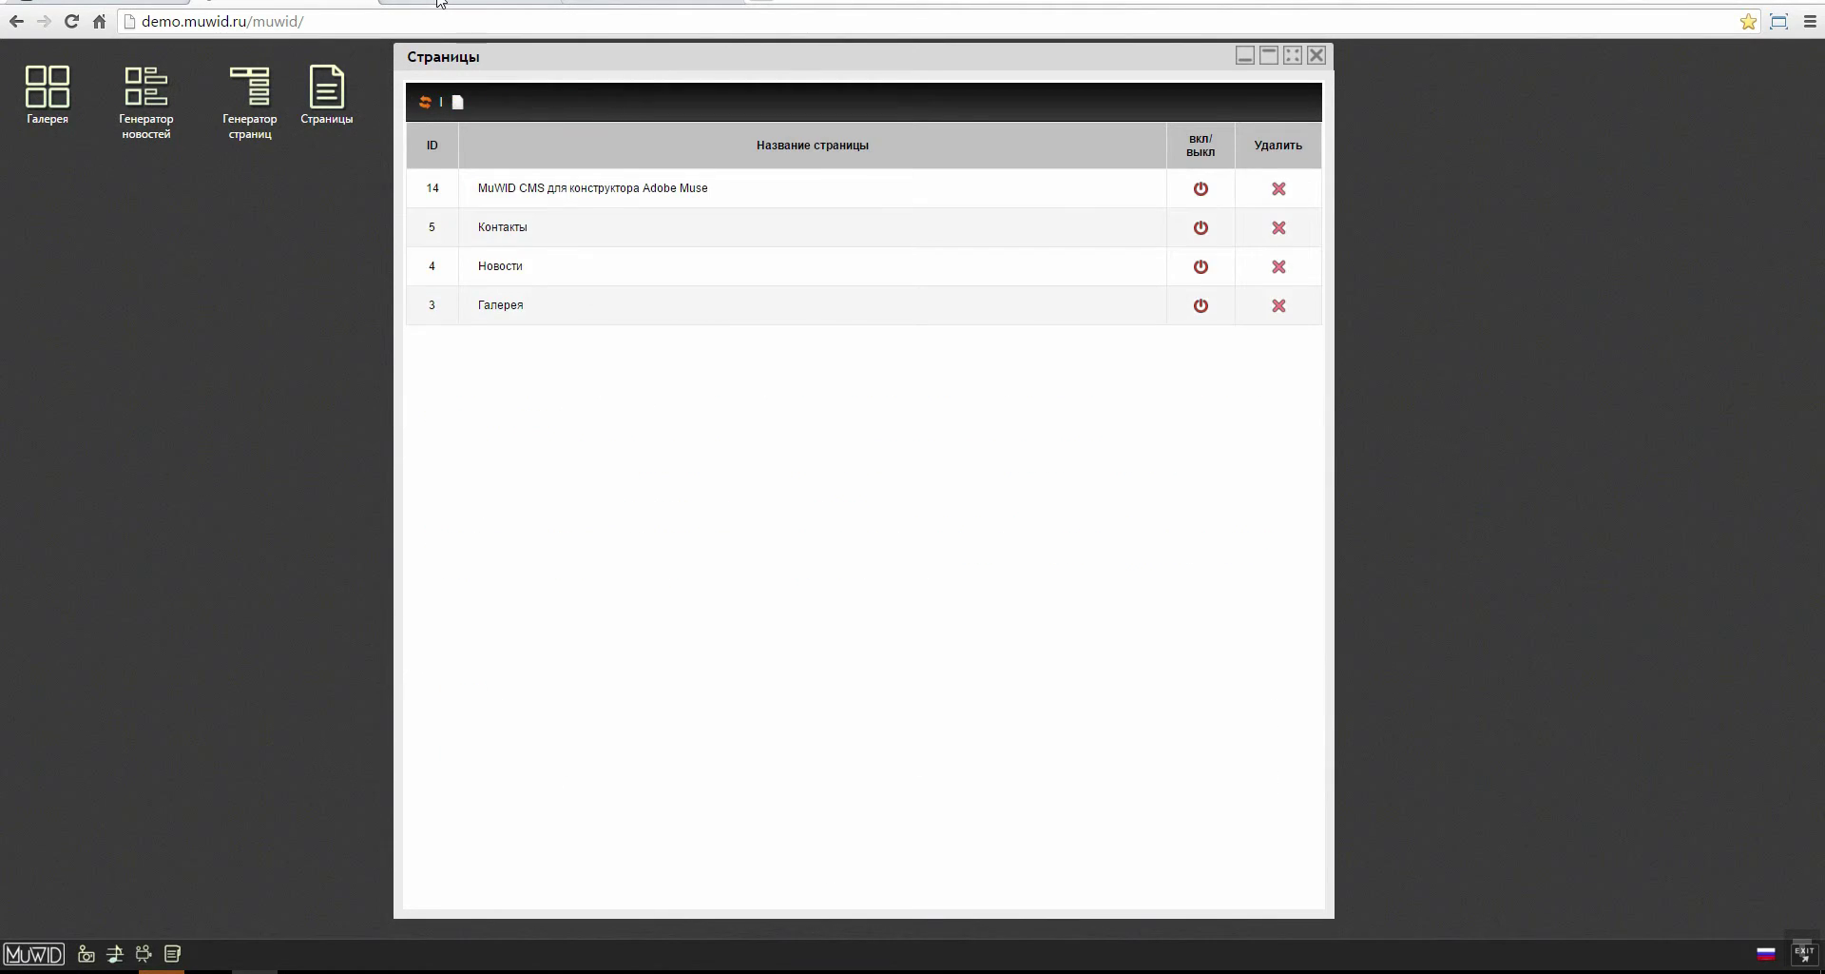
pyautogui.click(439, 1)
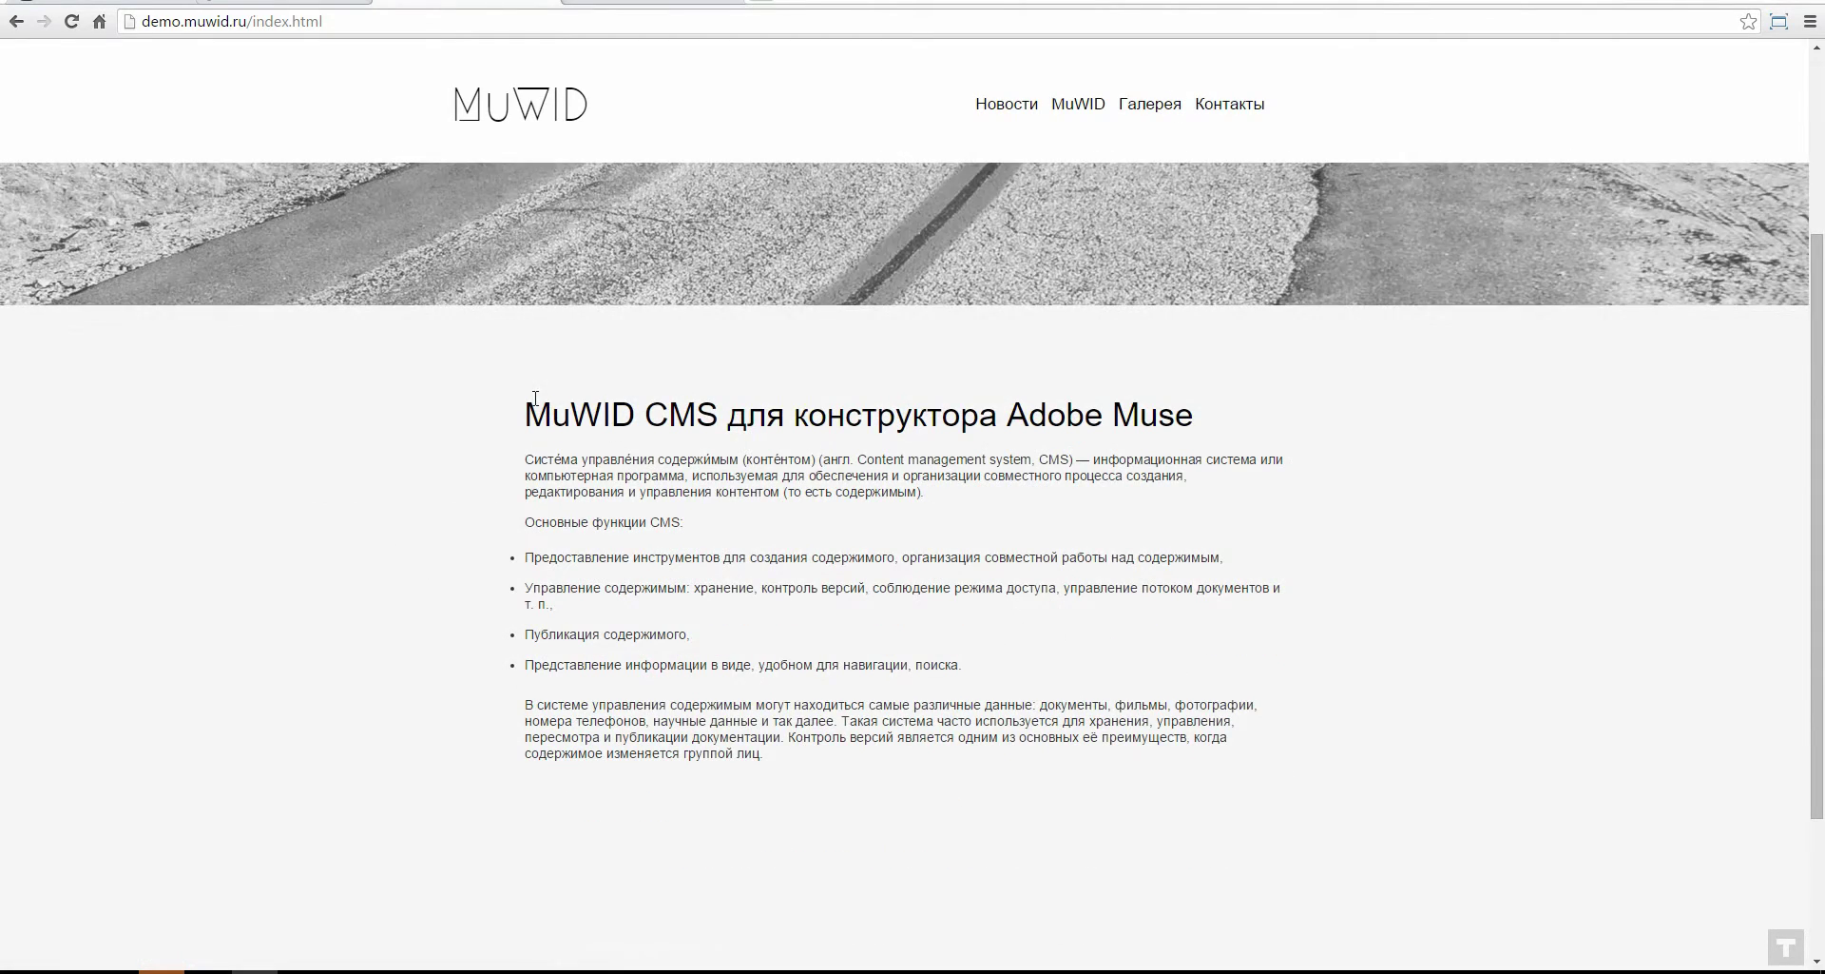
pyautogui.scroll(-2, 704, 713)
pyautogui.scroll(3, 745, 666)
pyautogui.scroll(-1, 758, 637)
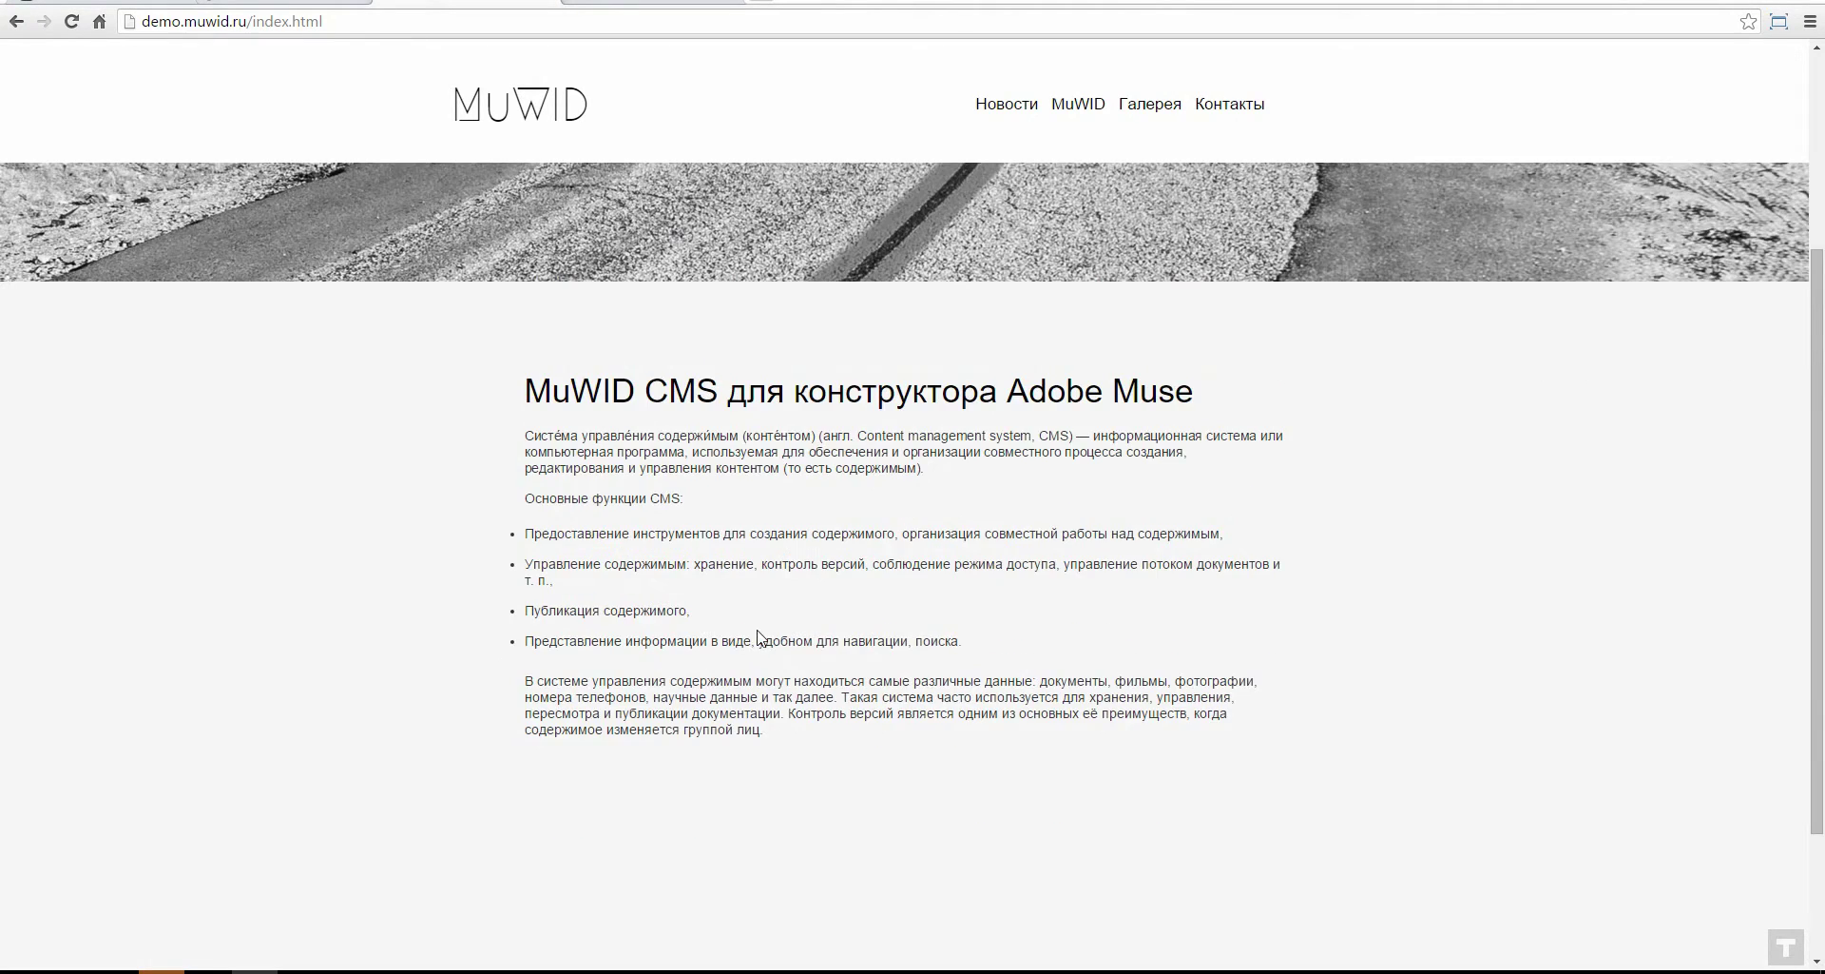
pyautogui.scroll(-1, 760, 637)
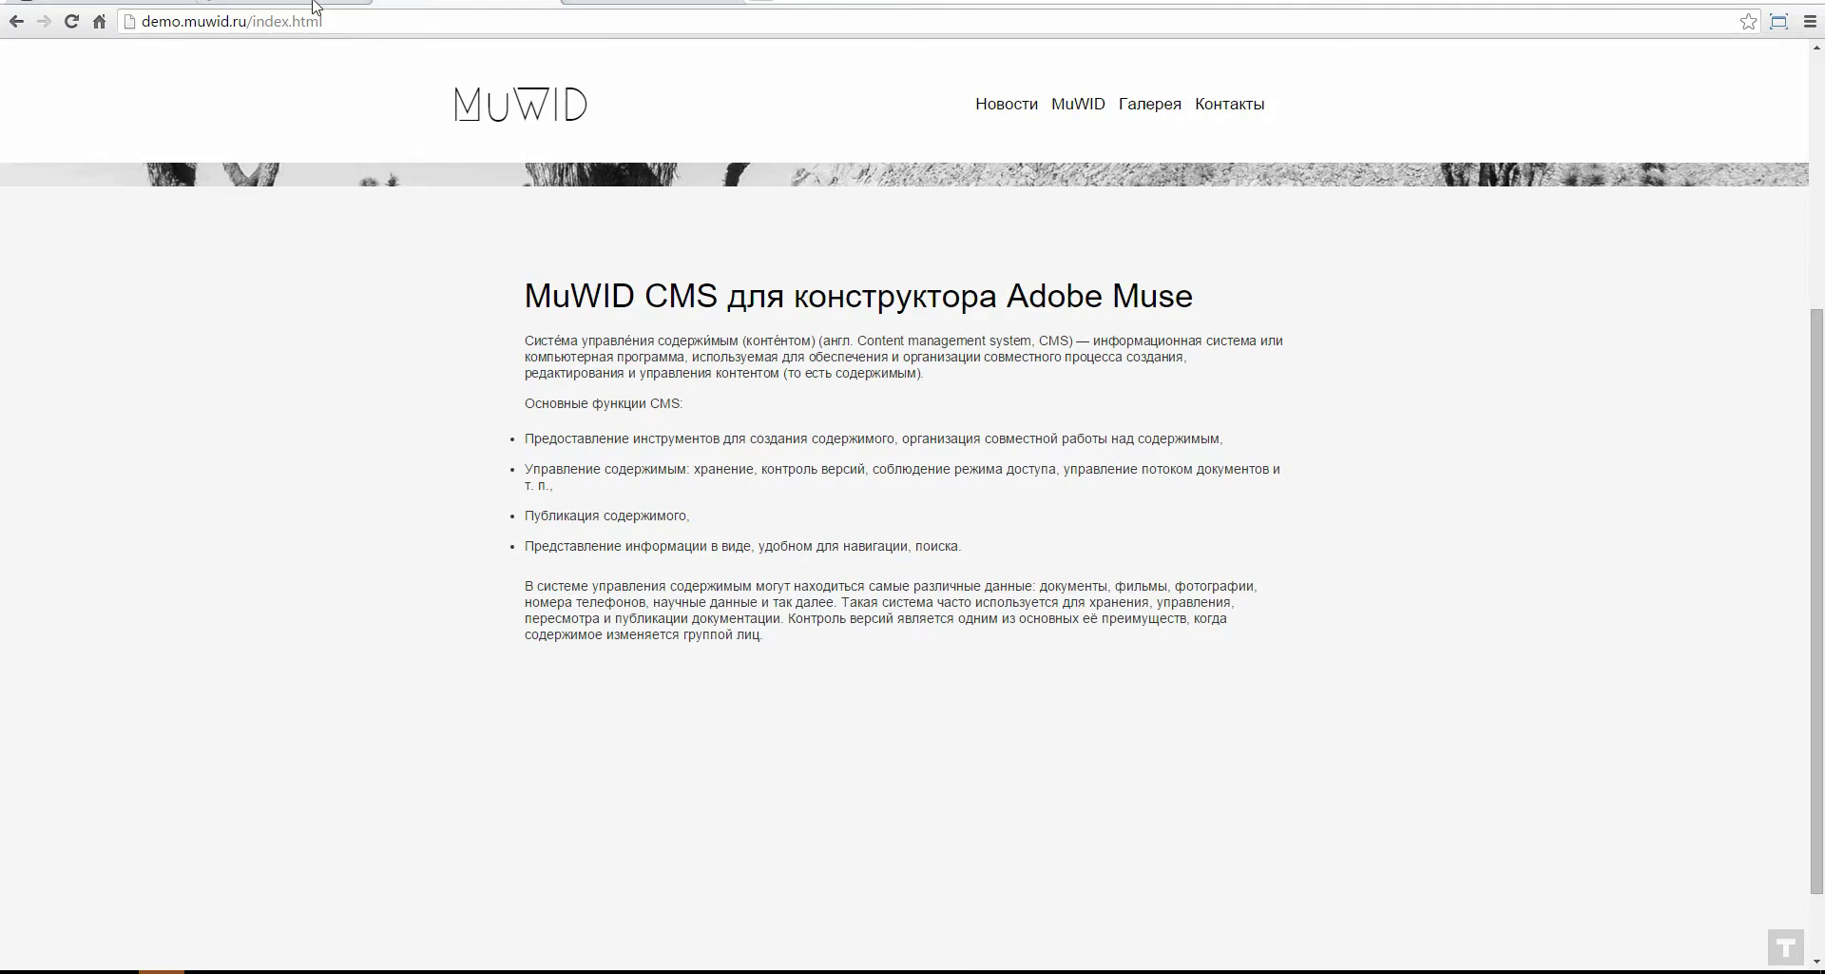
pyautogui.click(466, 4)
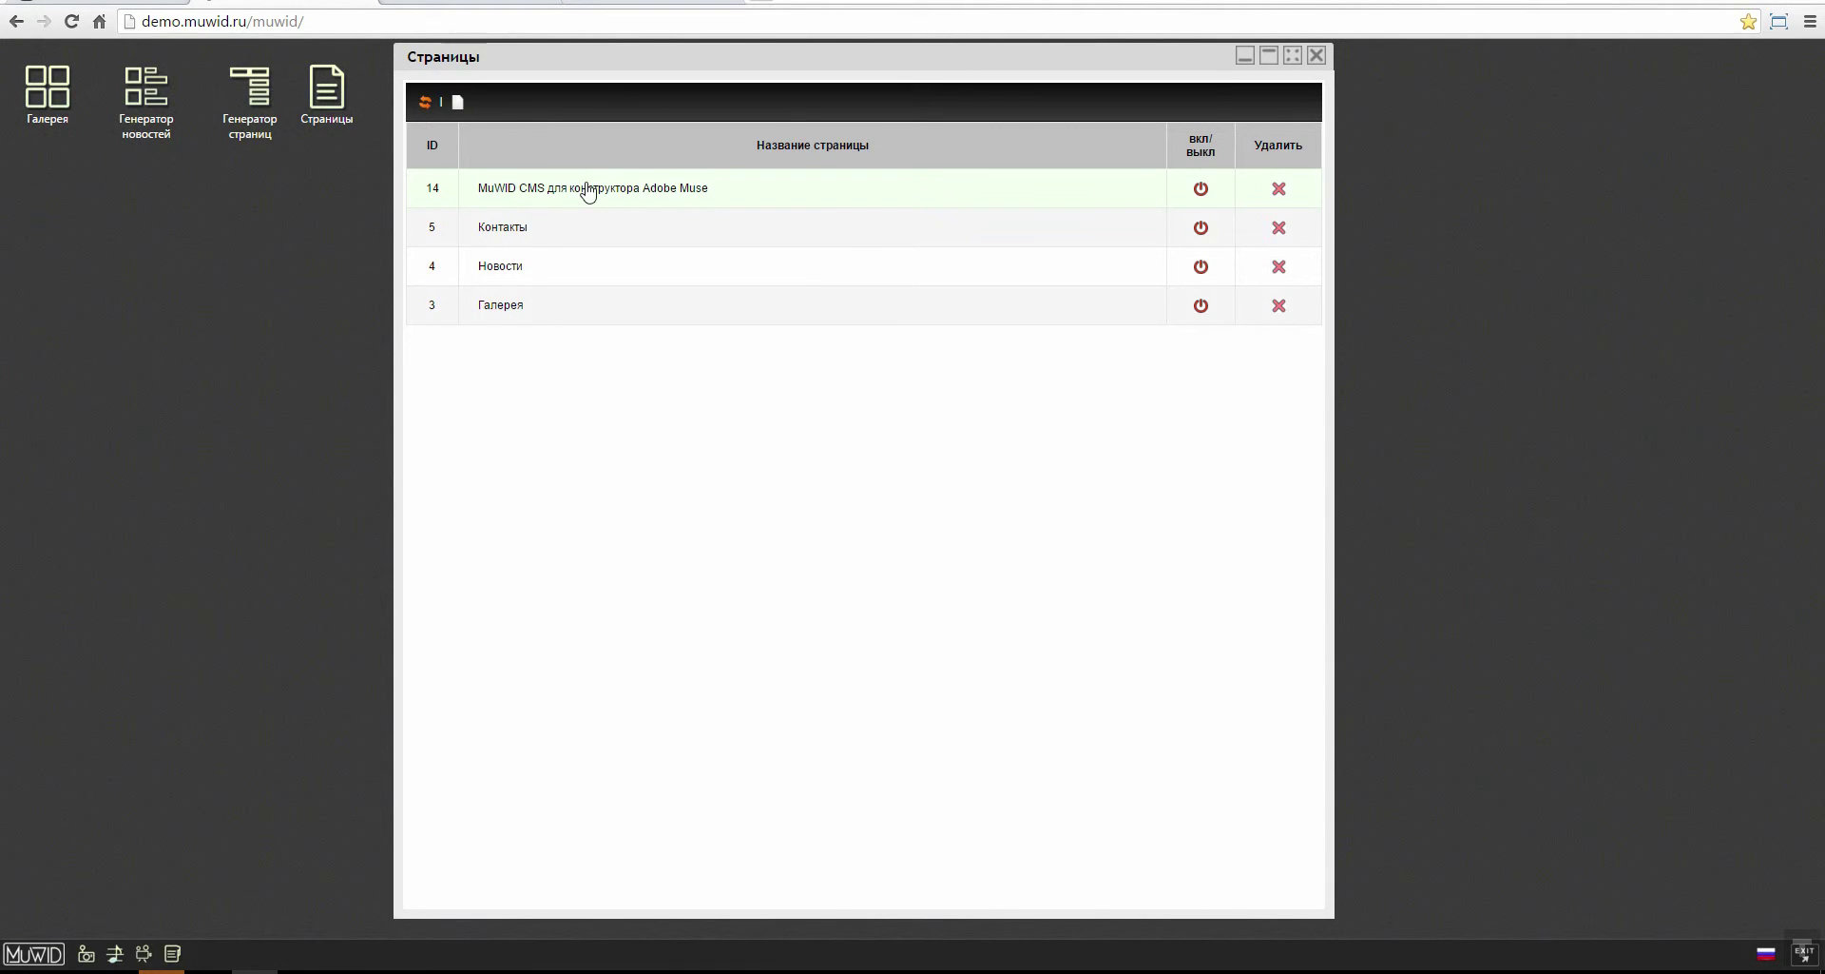
# Step: Reopen page 14 for editing with a taller description editor
pyautogui.click(589, 193)
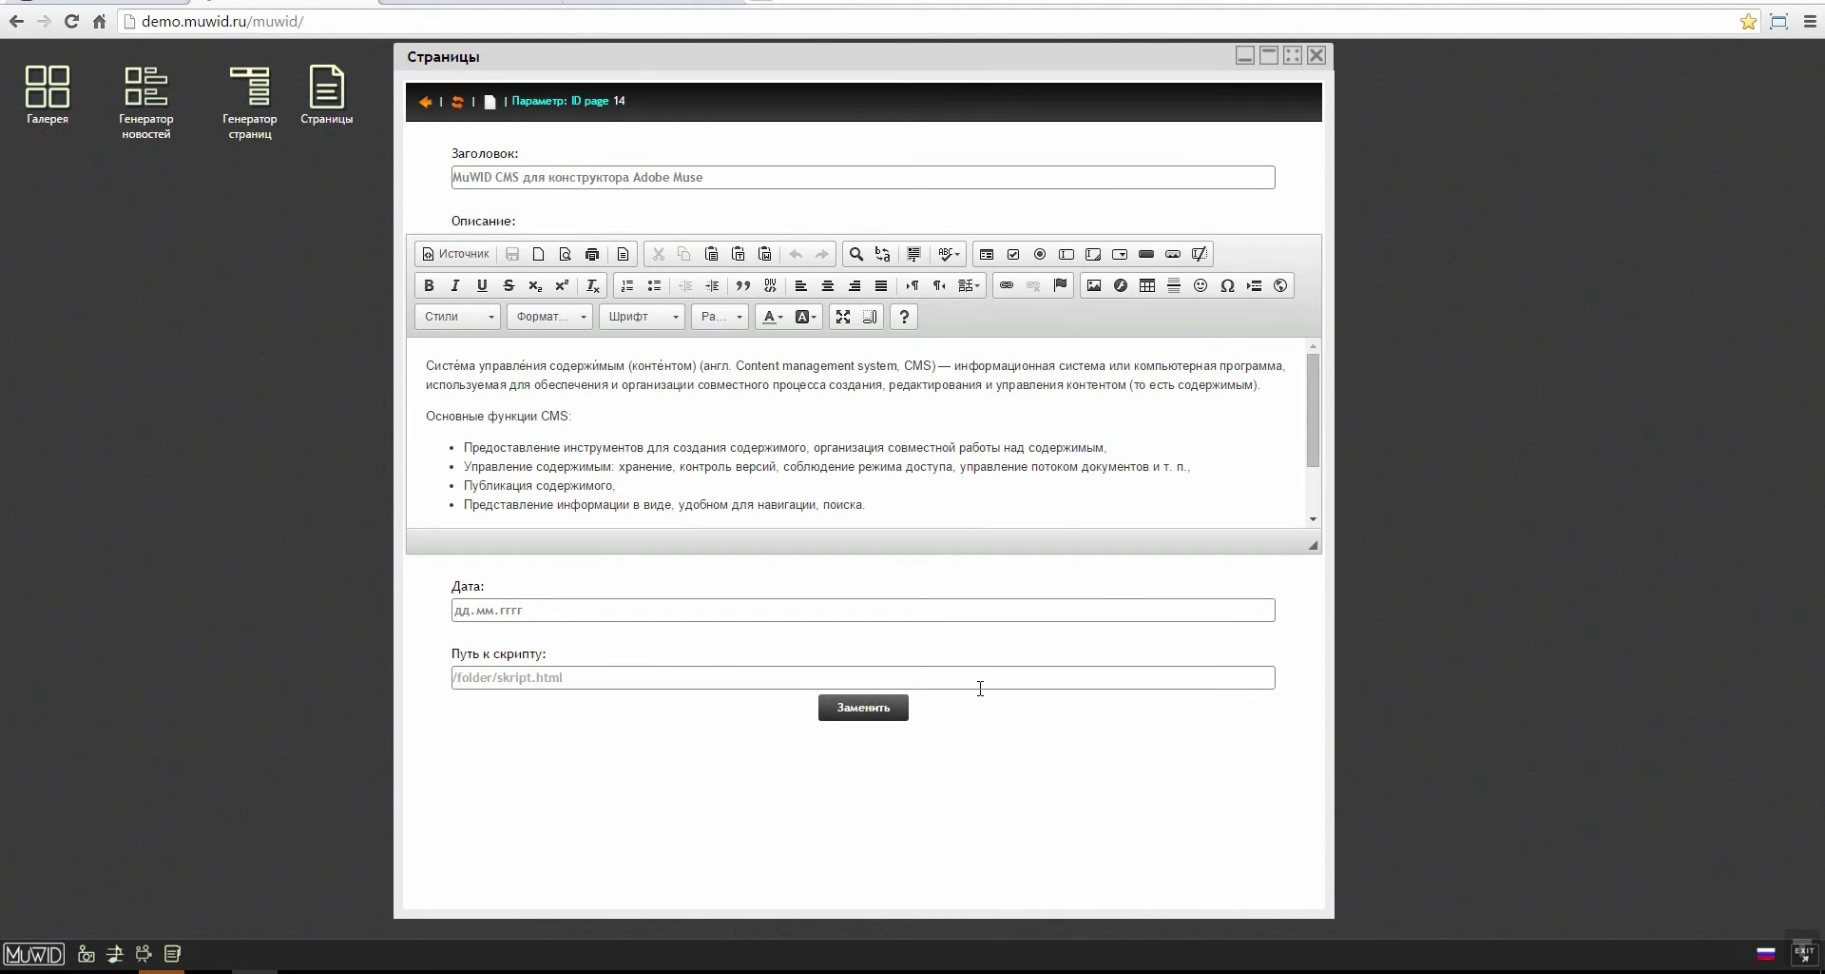
pyautogui.moveTo(1314, 546); pyautogui.dragTo(1336, 664)
pyautogui.moveTo(681, 57)
pyautogui.mouseDown()
pyautogui.moveTo(752, 80)
pyautogui.moveTo(714, 66)
pyautogui.mouseUp()
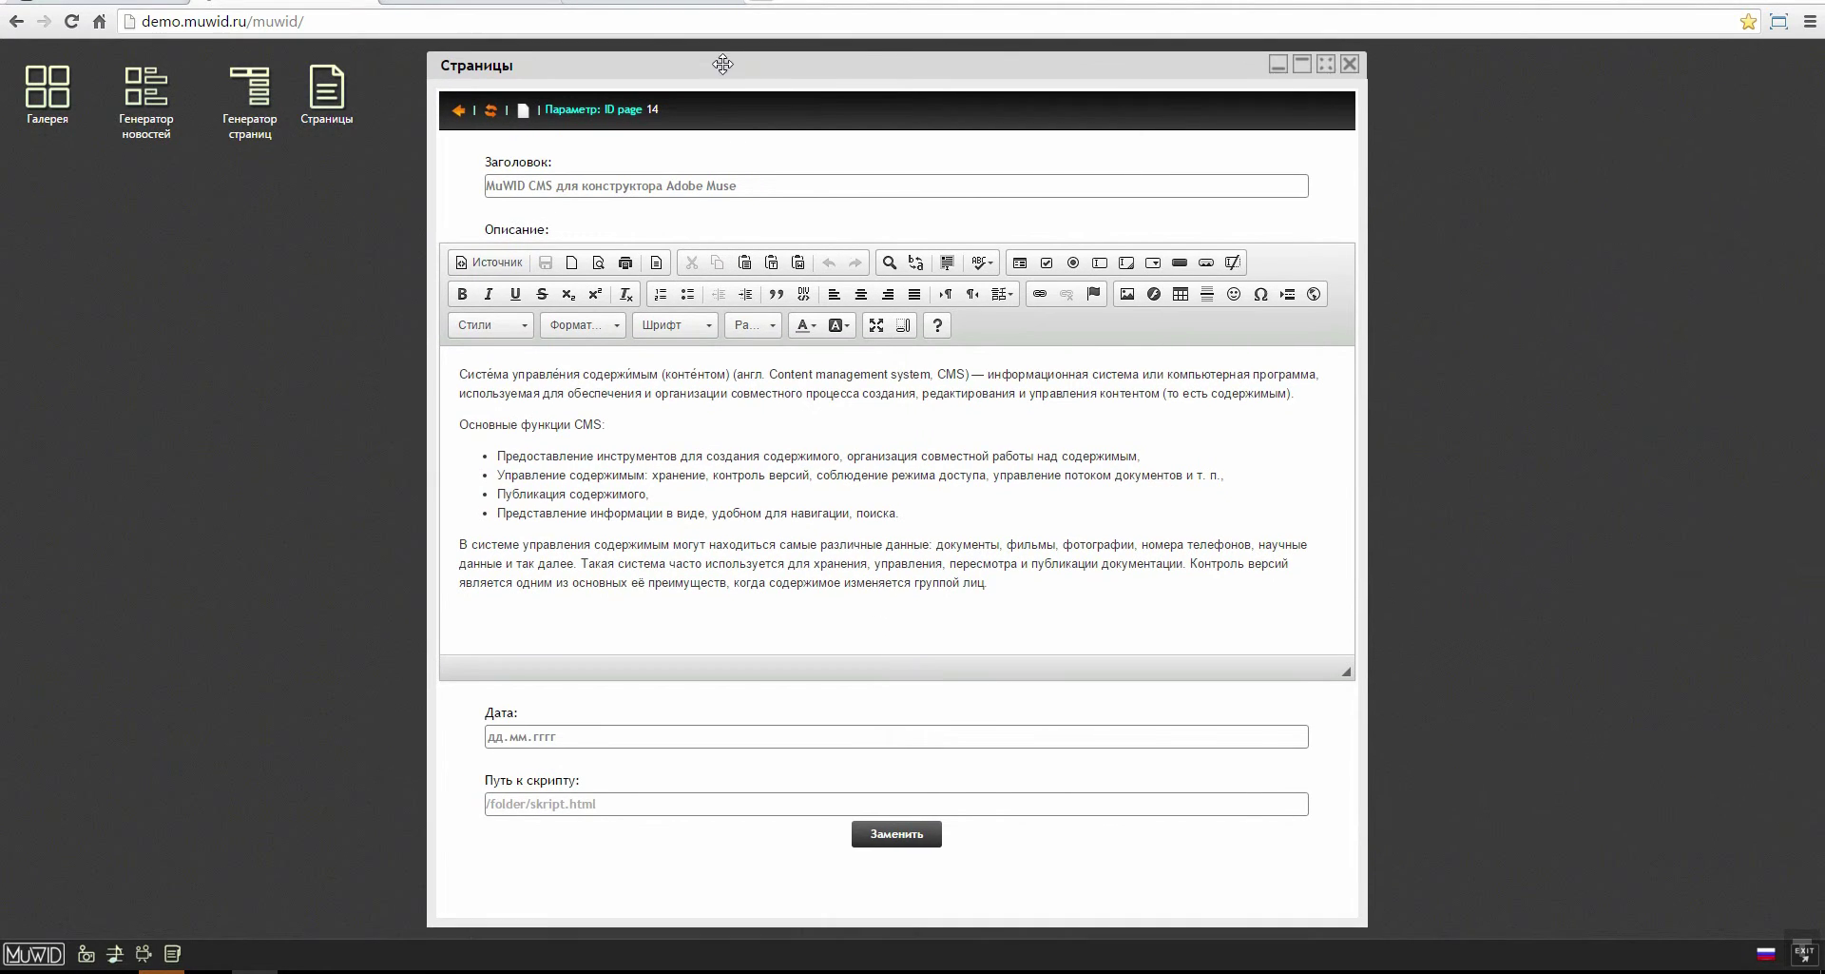
# Step: Create a new photo folder named страница in the Фотографии manager
pyautogui.click(85, 957)
pyautogui.moveTo(681, 114); pyautogui.dragTo(832, 114)
pyautogui.click(840, 182)
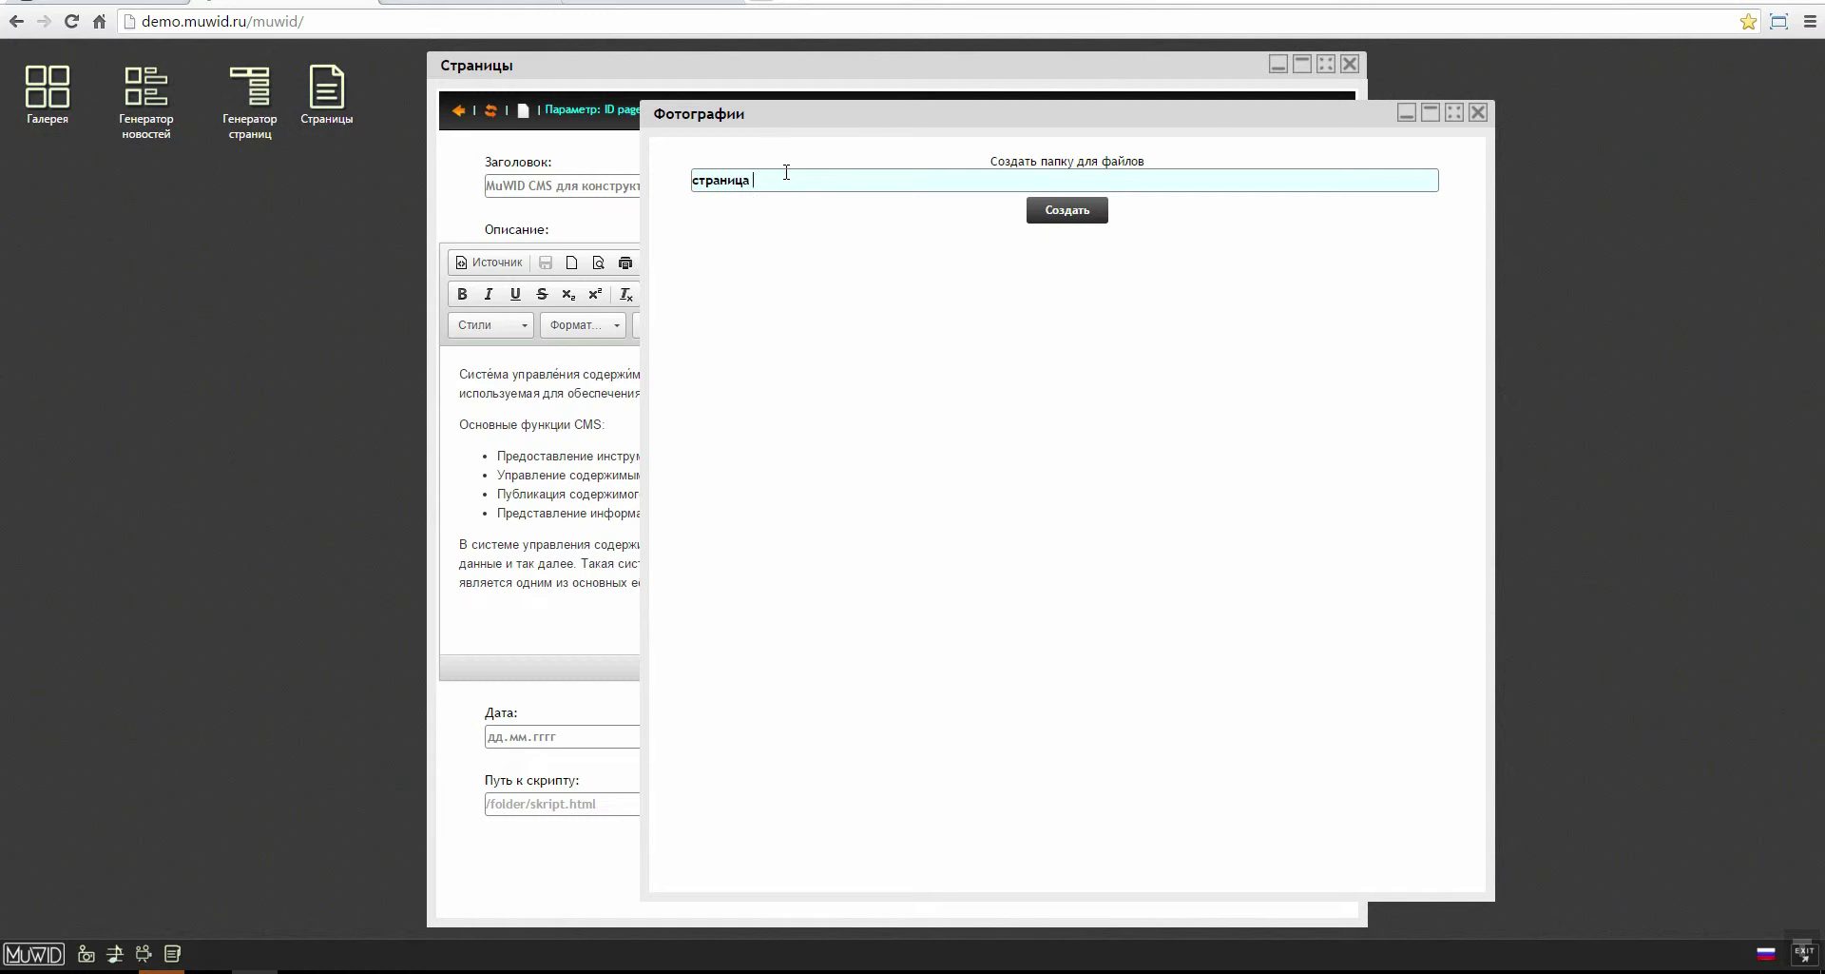
pyautogui.click(1066, 209)
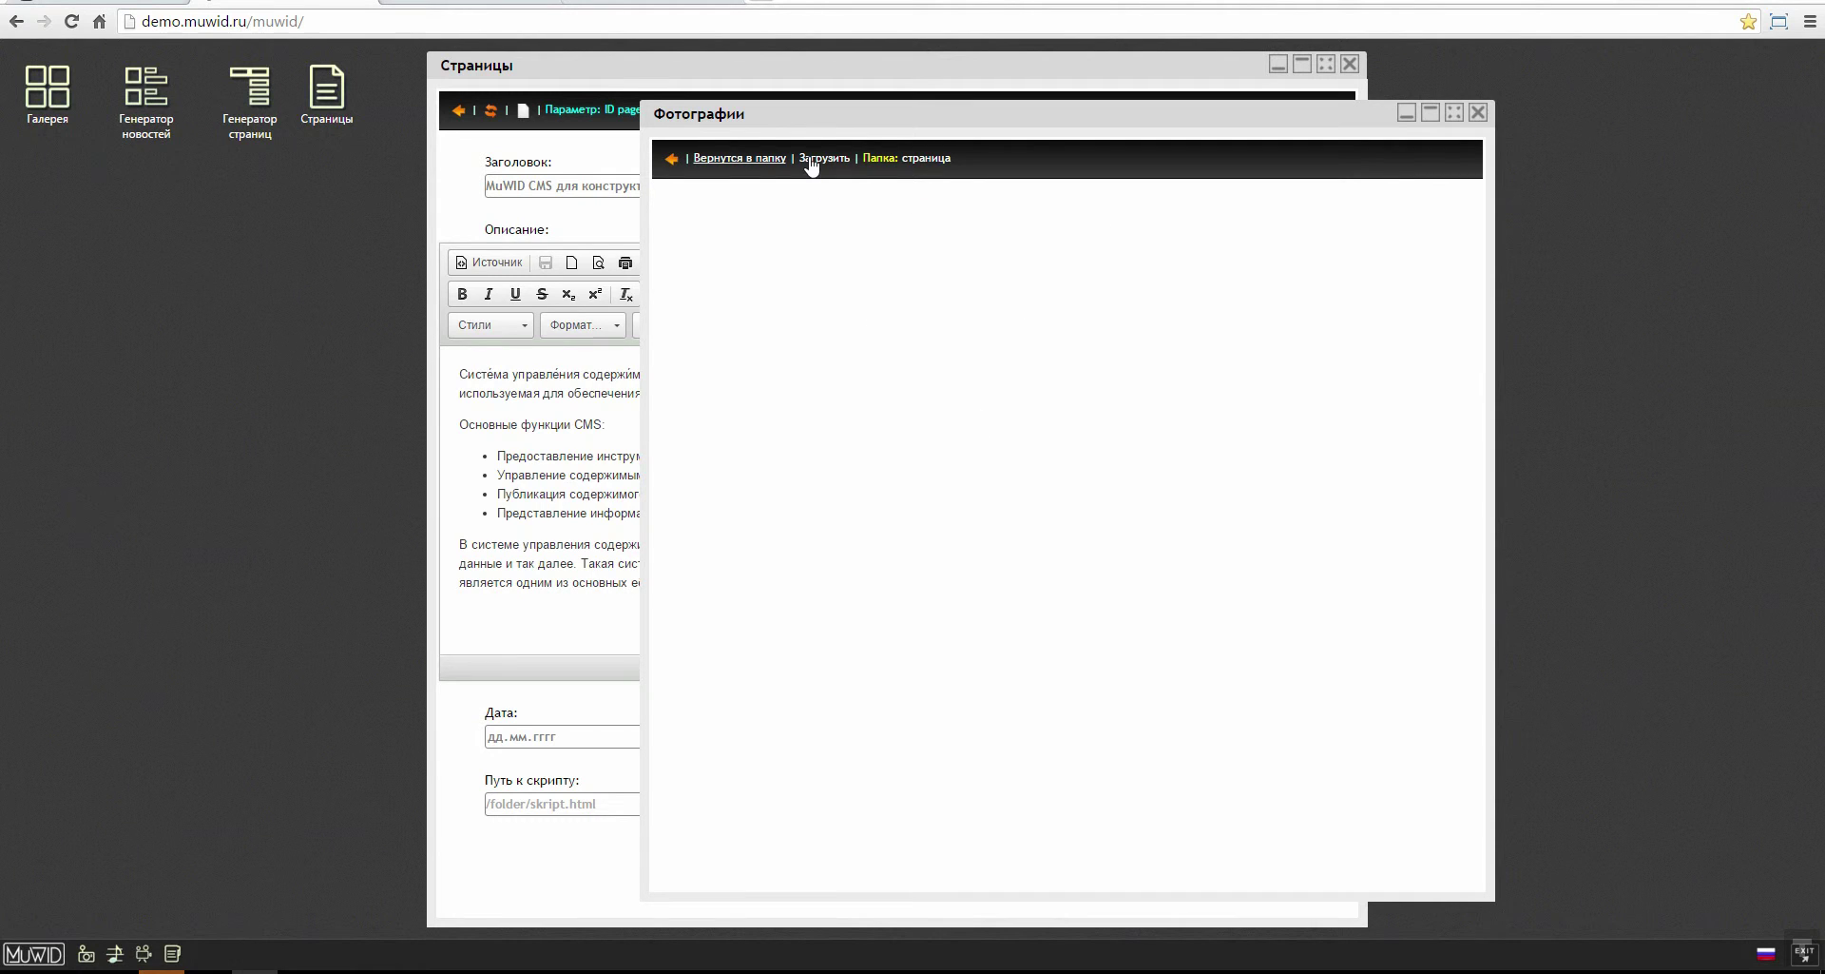
# Step: Upload иллюстрация№5.jpg into the страница folder and return to its photo list
pyautogui.click(811, 160)
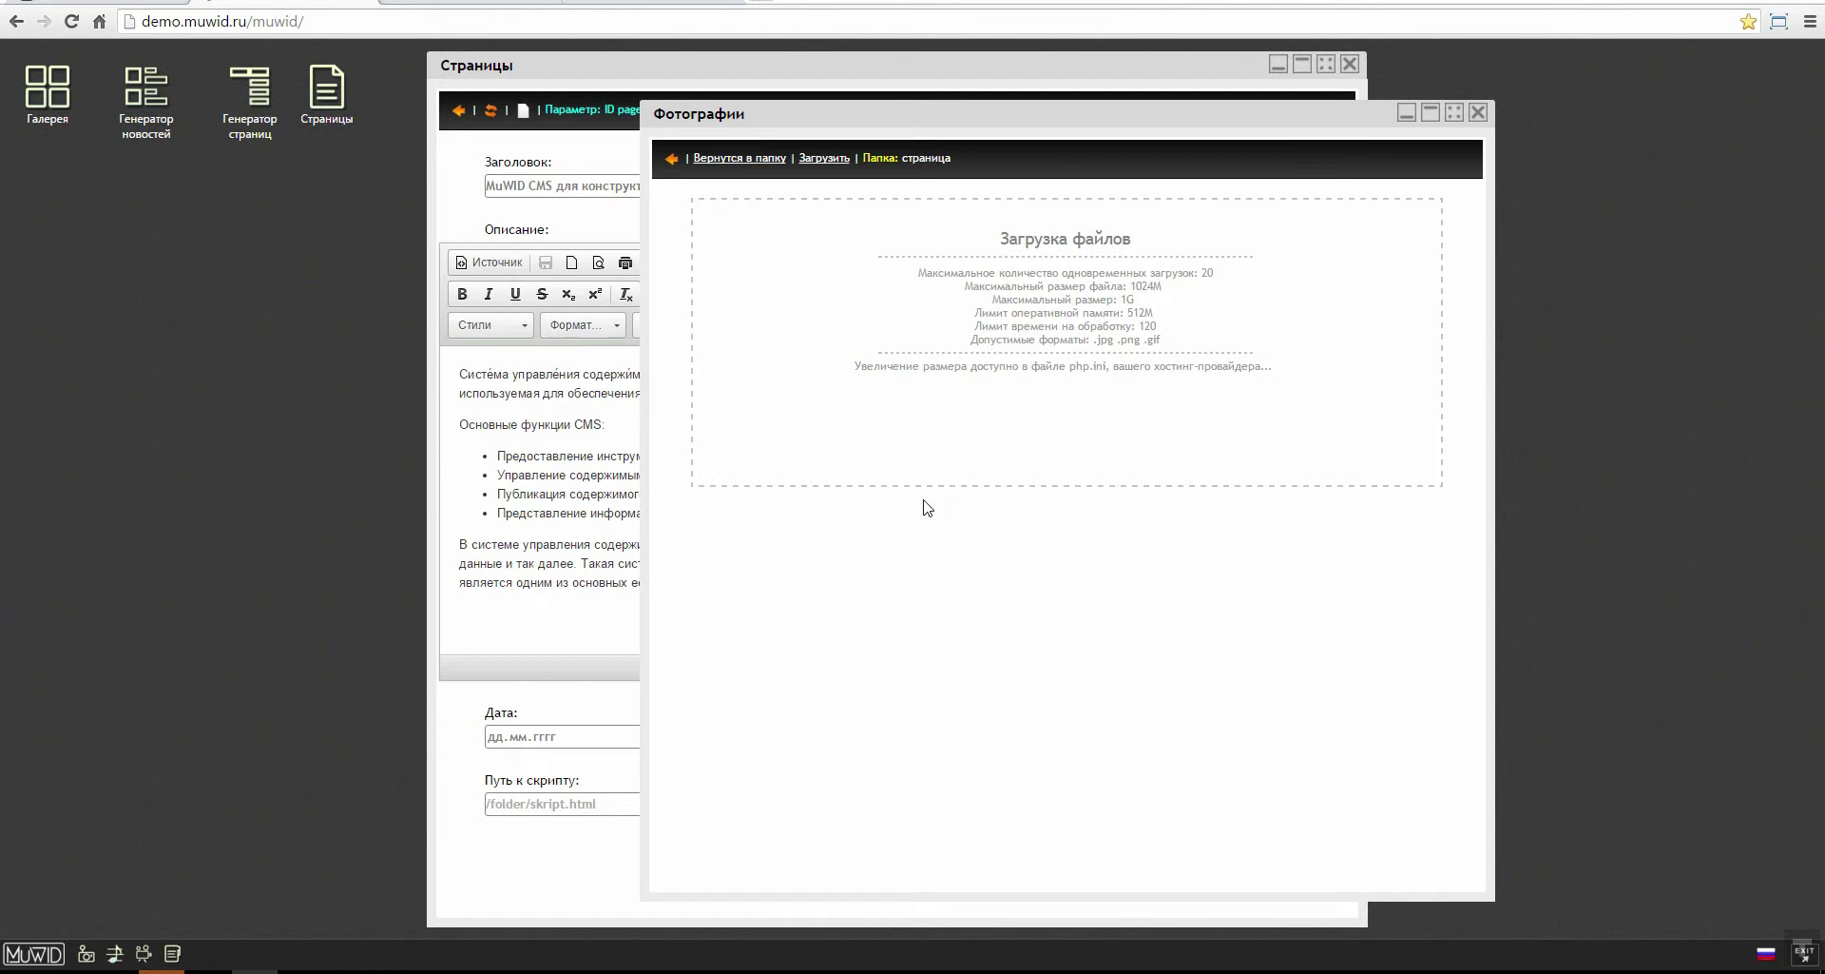
pyautogui.click(818, 287)
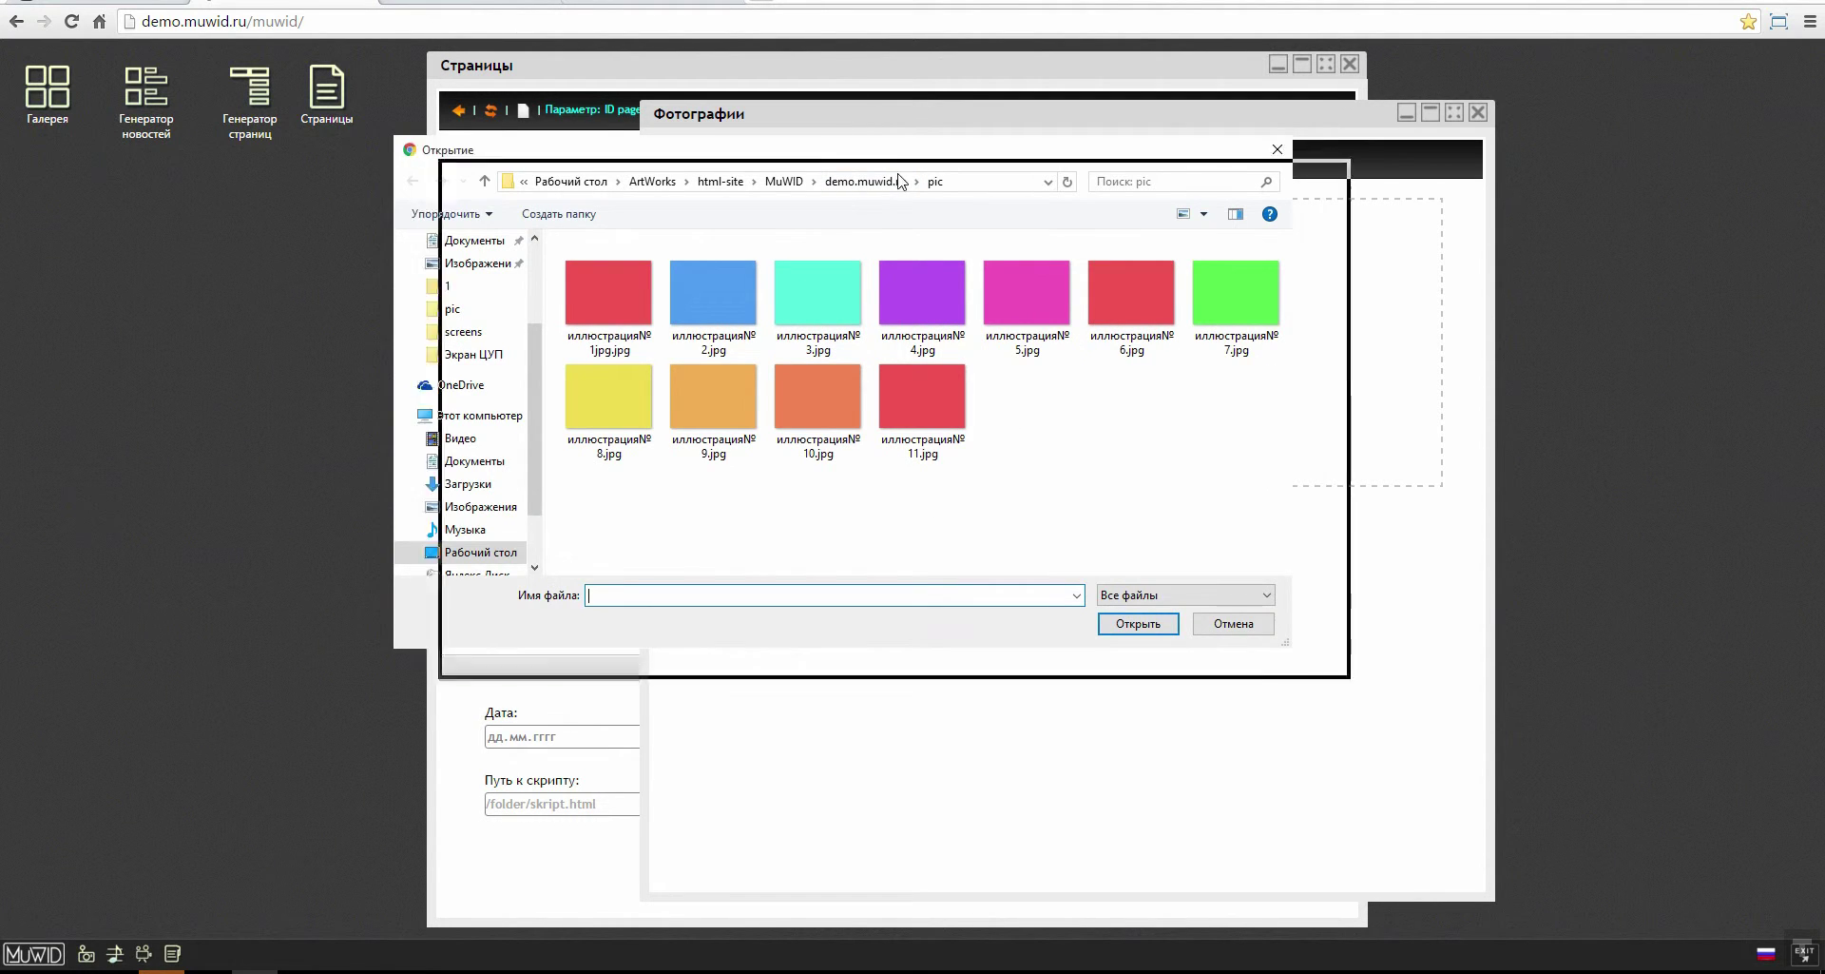
pyautogui.click(772, 333)
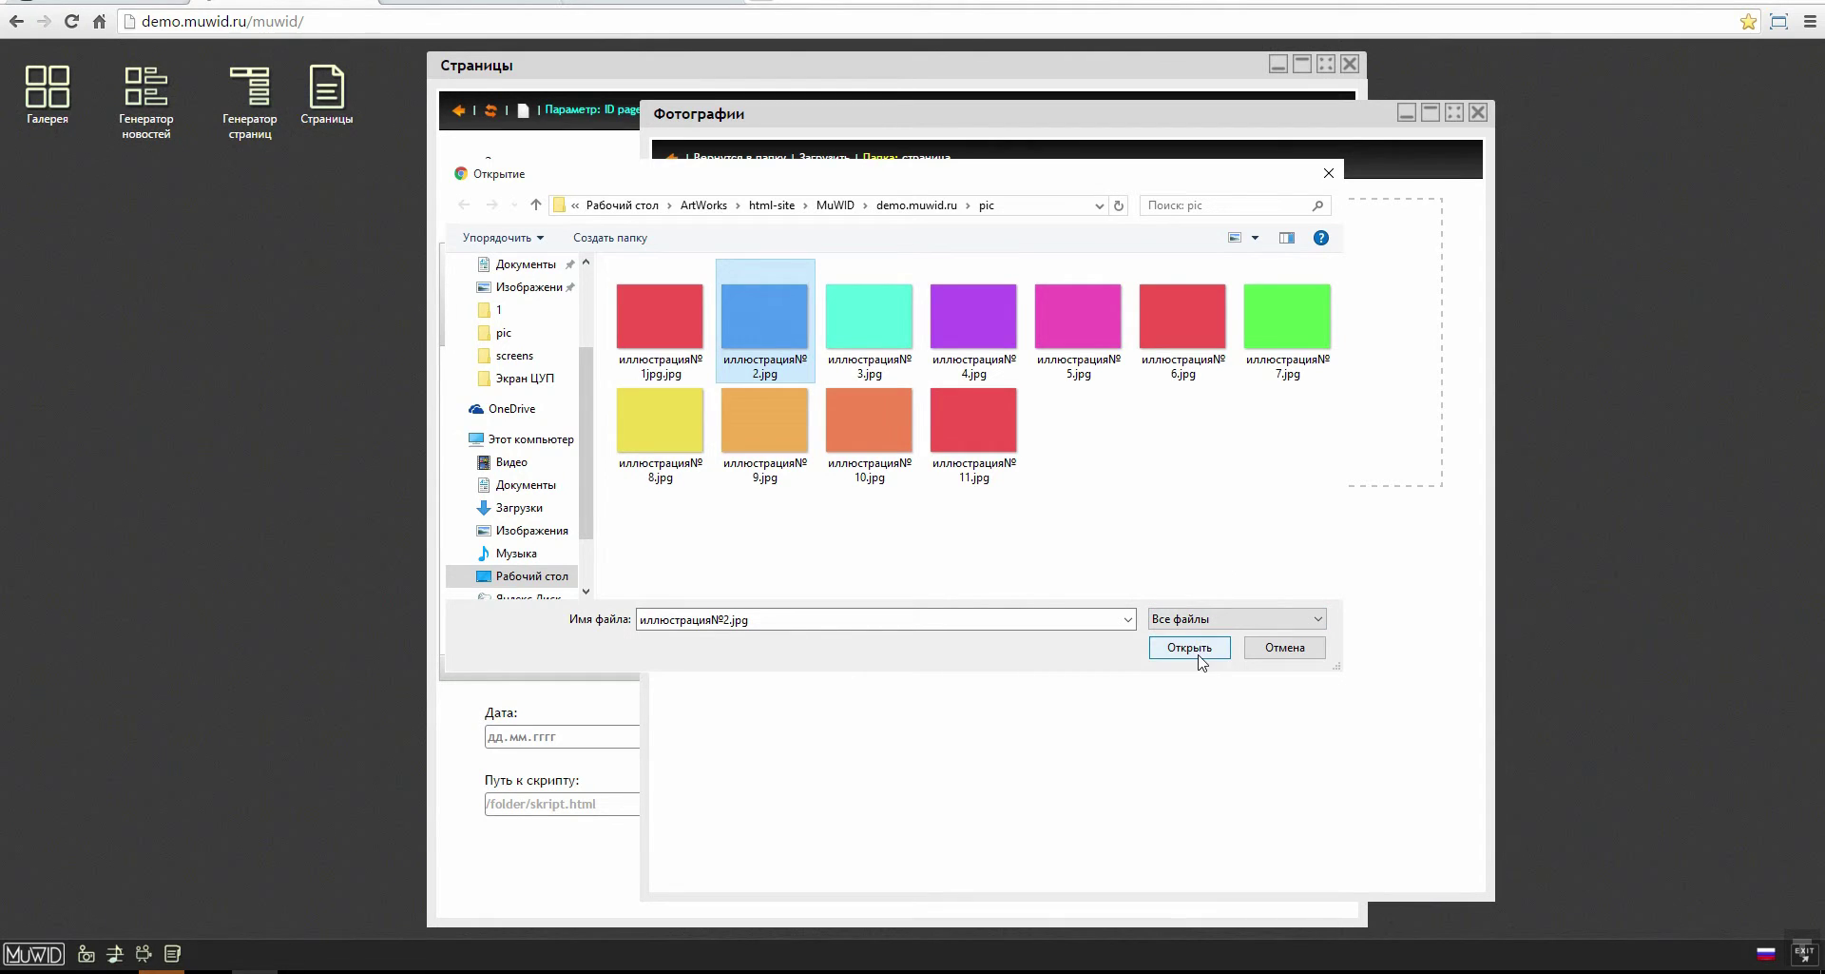
pyautogui.click(1057, 312)
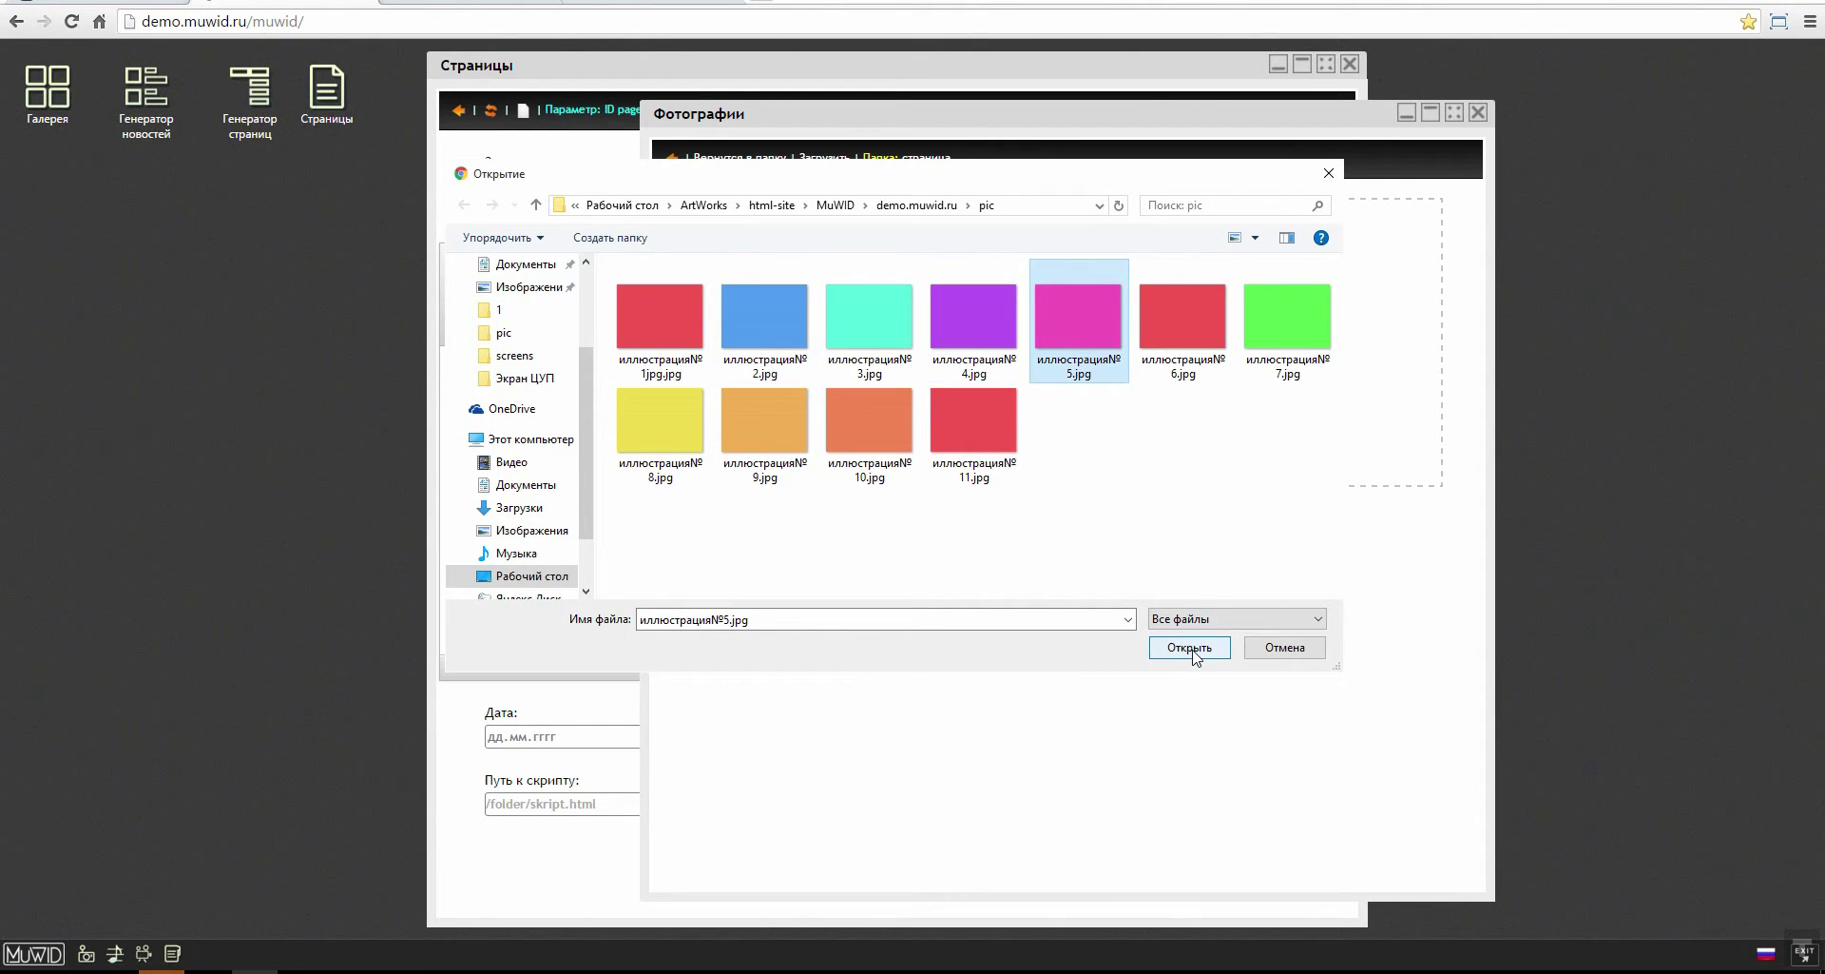
pyautogui.click(1190, 648)
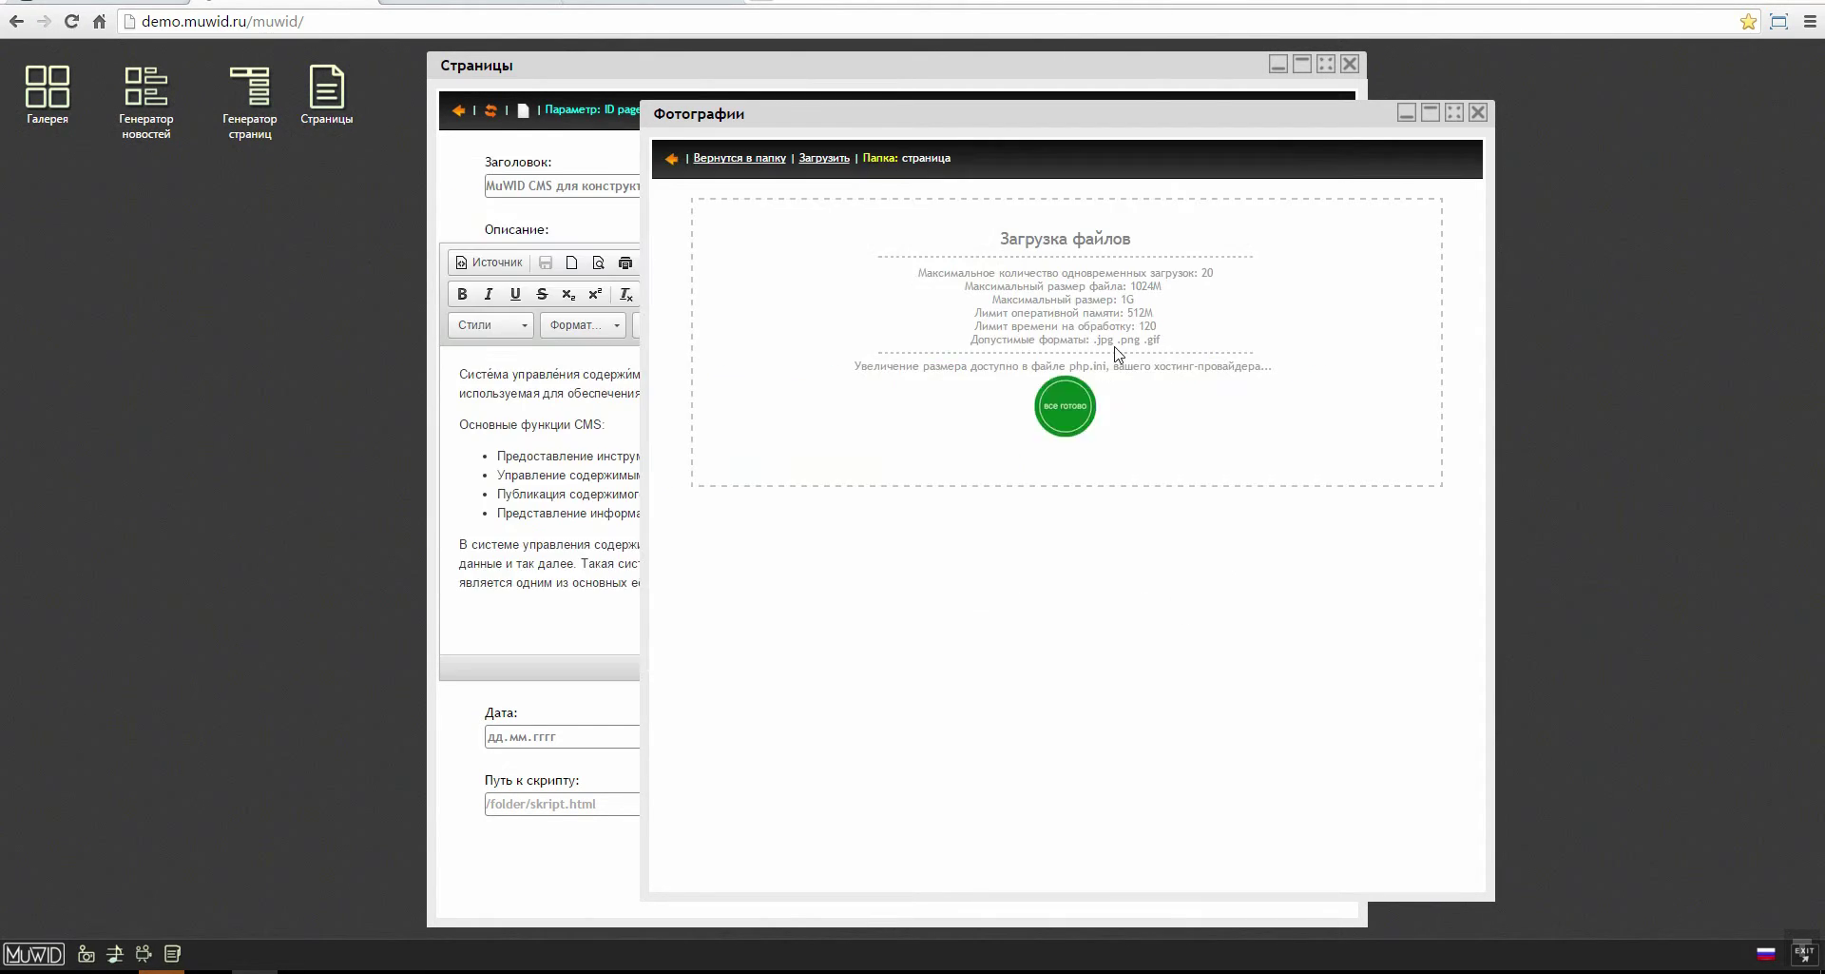
pyautogui.click(741, 169)
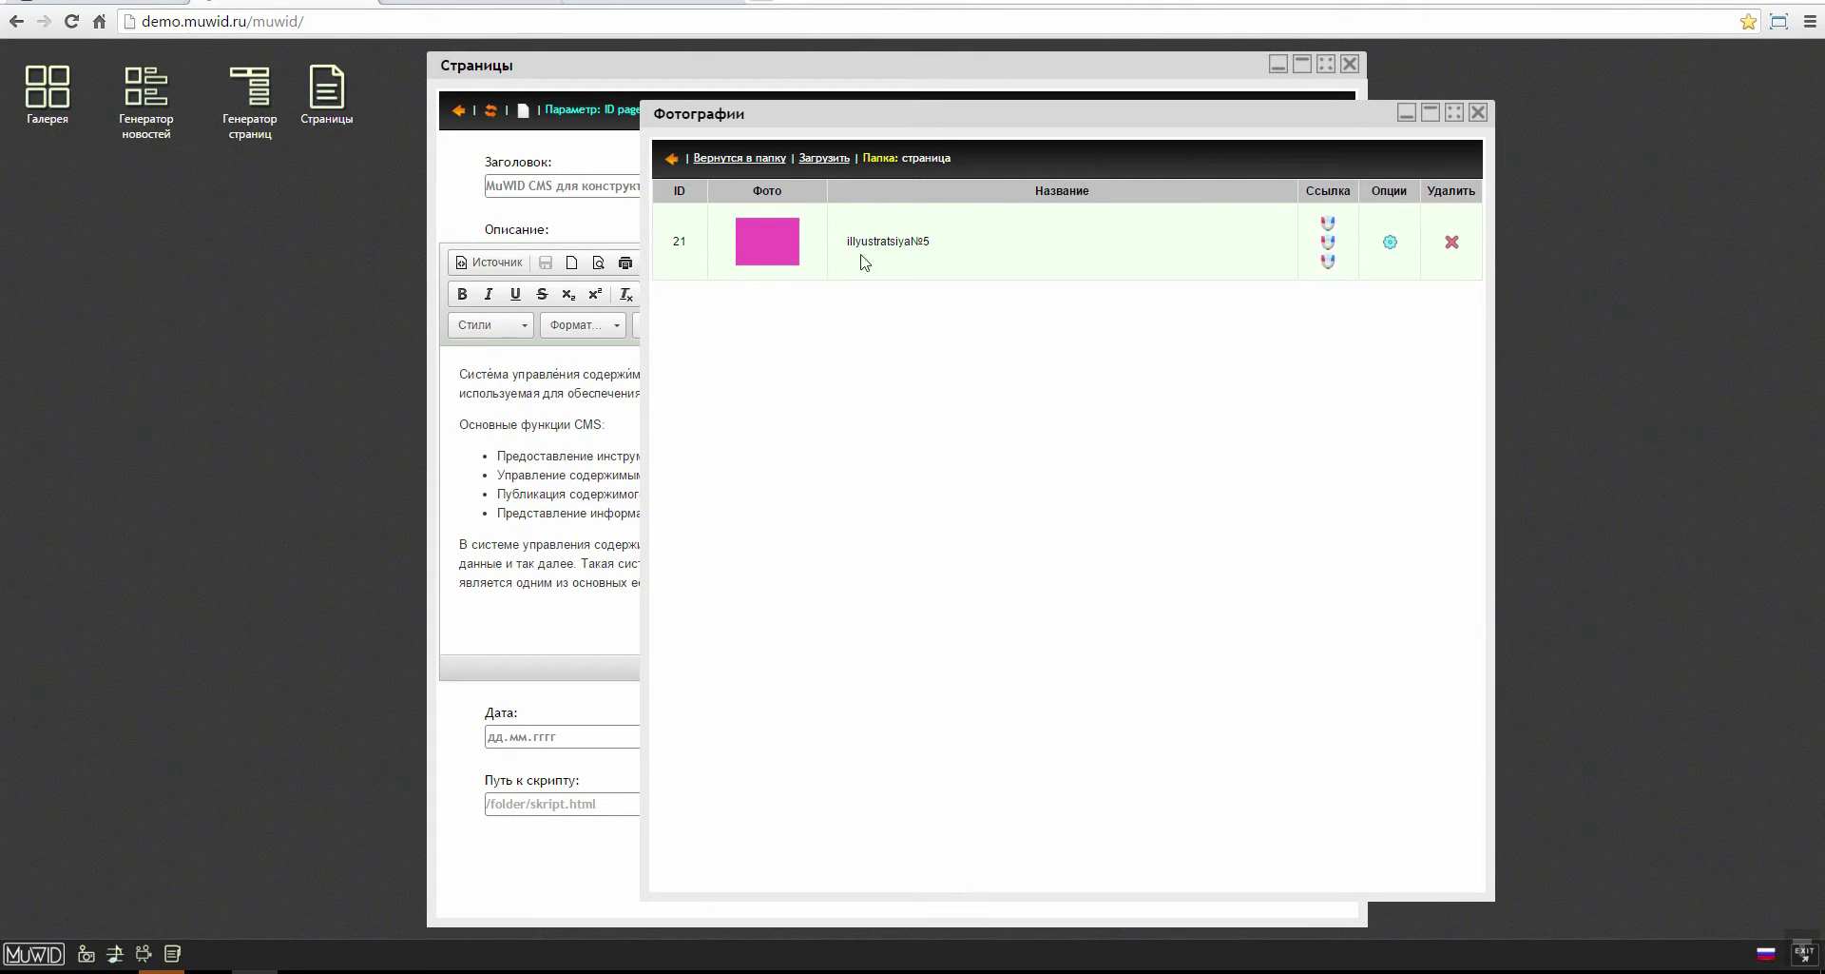
# Step: Retitle photo 21 '1 страница' with a test caption, save it, and reopen the страница folder
pyautogui.click(890, 250)
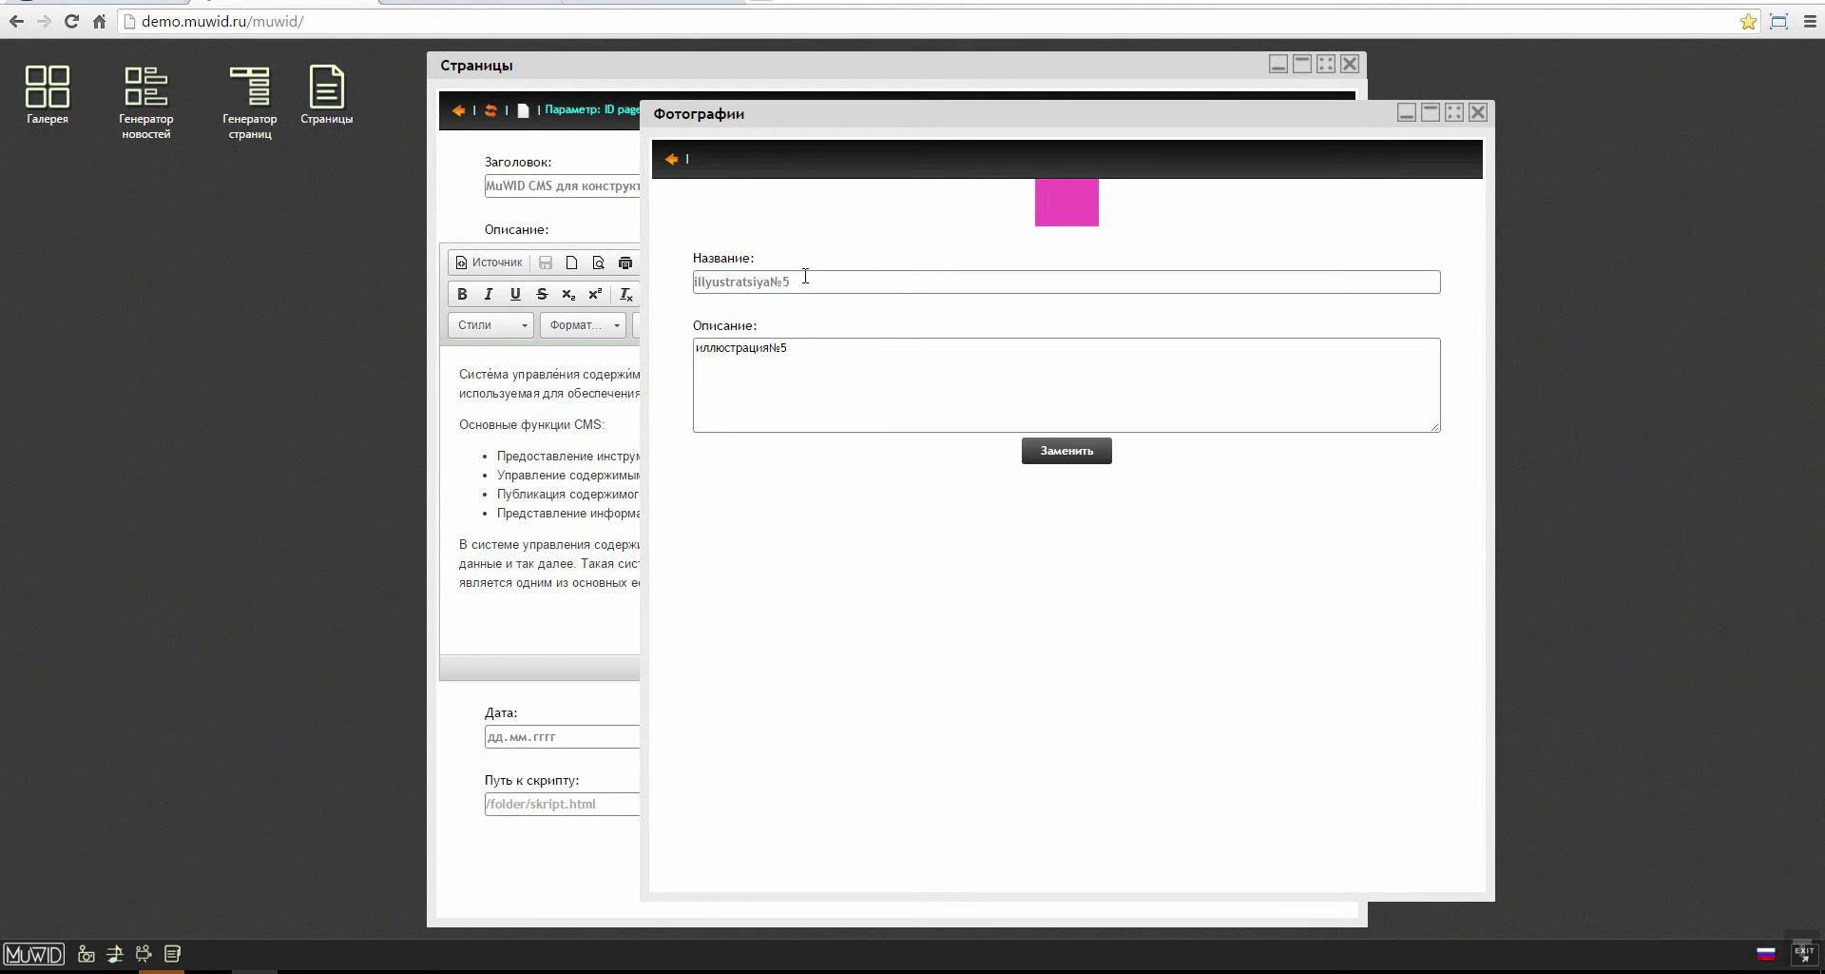
pyautogui.moveTo(805, 276); pyautogui.dragTo(462, 304)
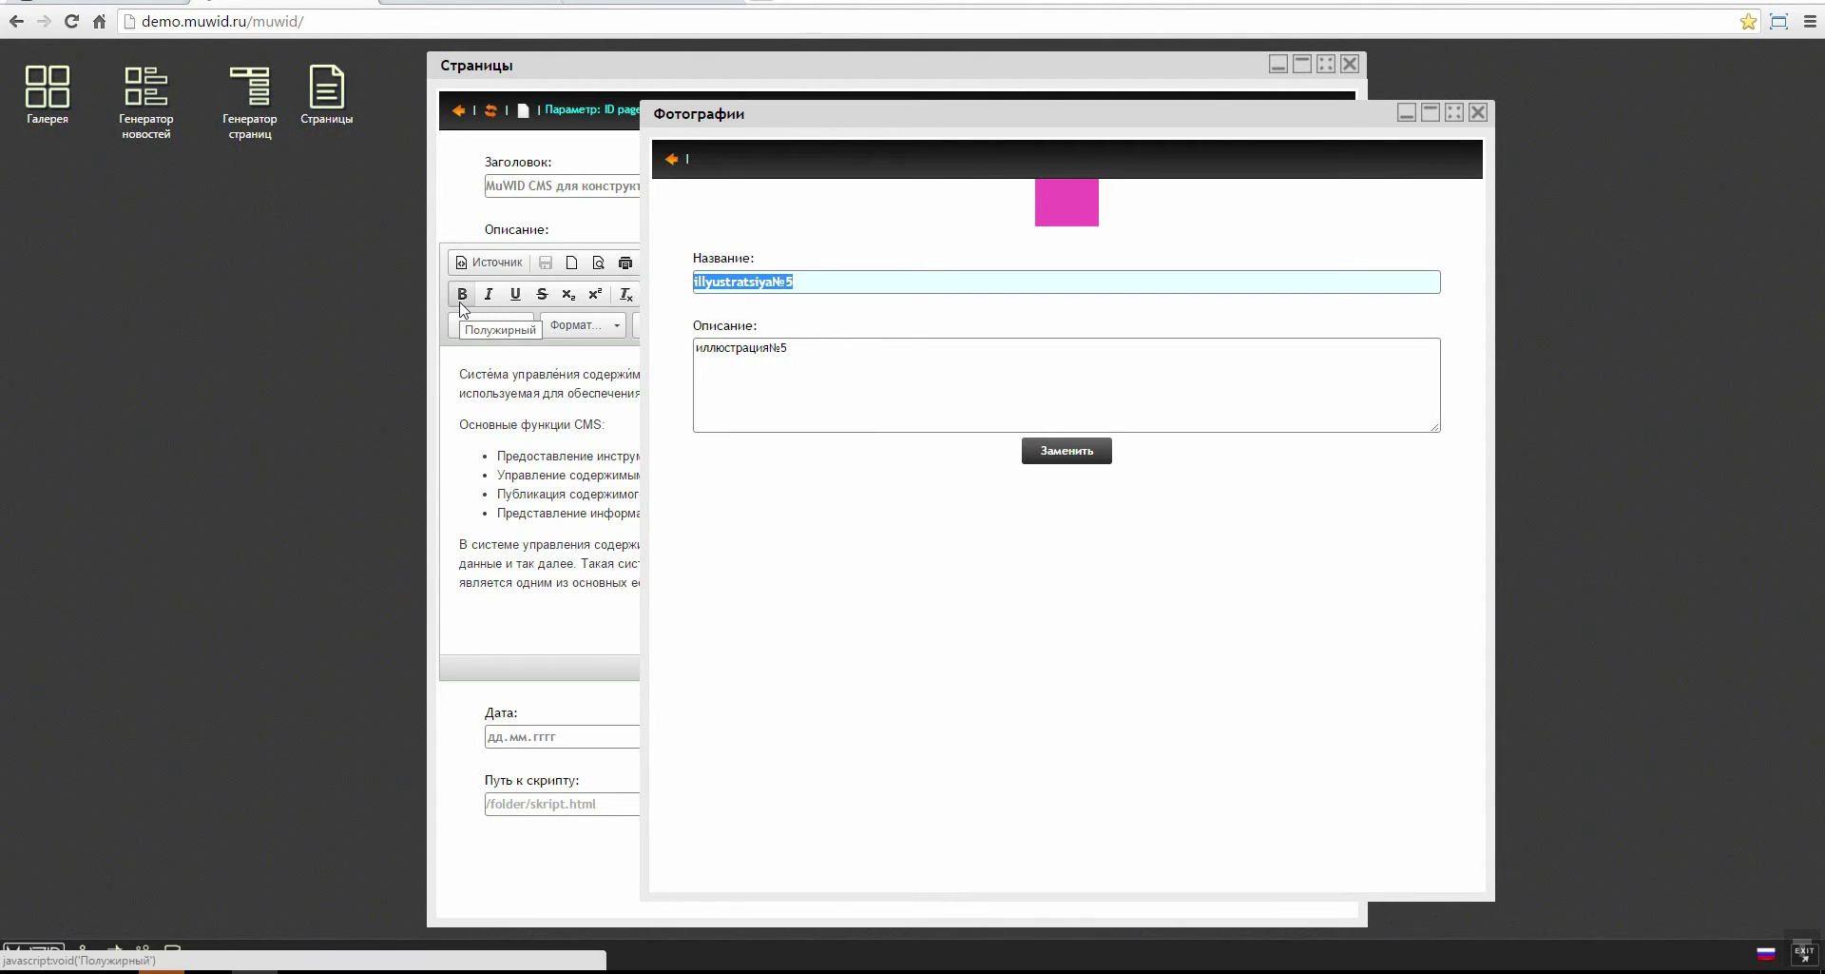
pyautogui.write('1 страниц')
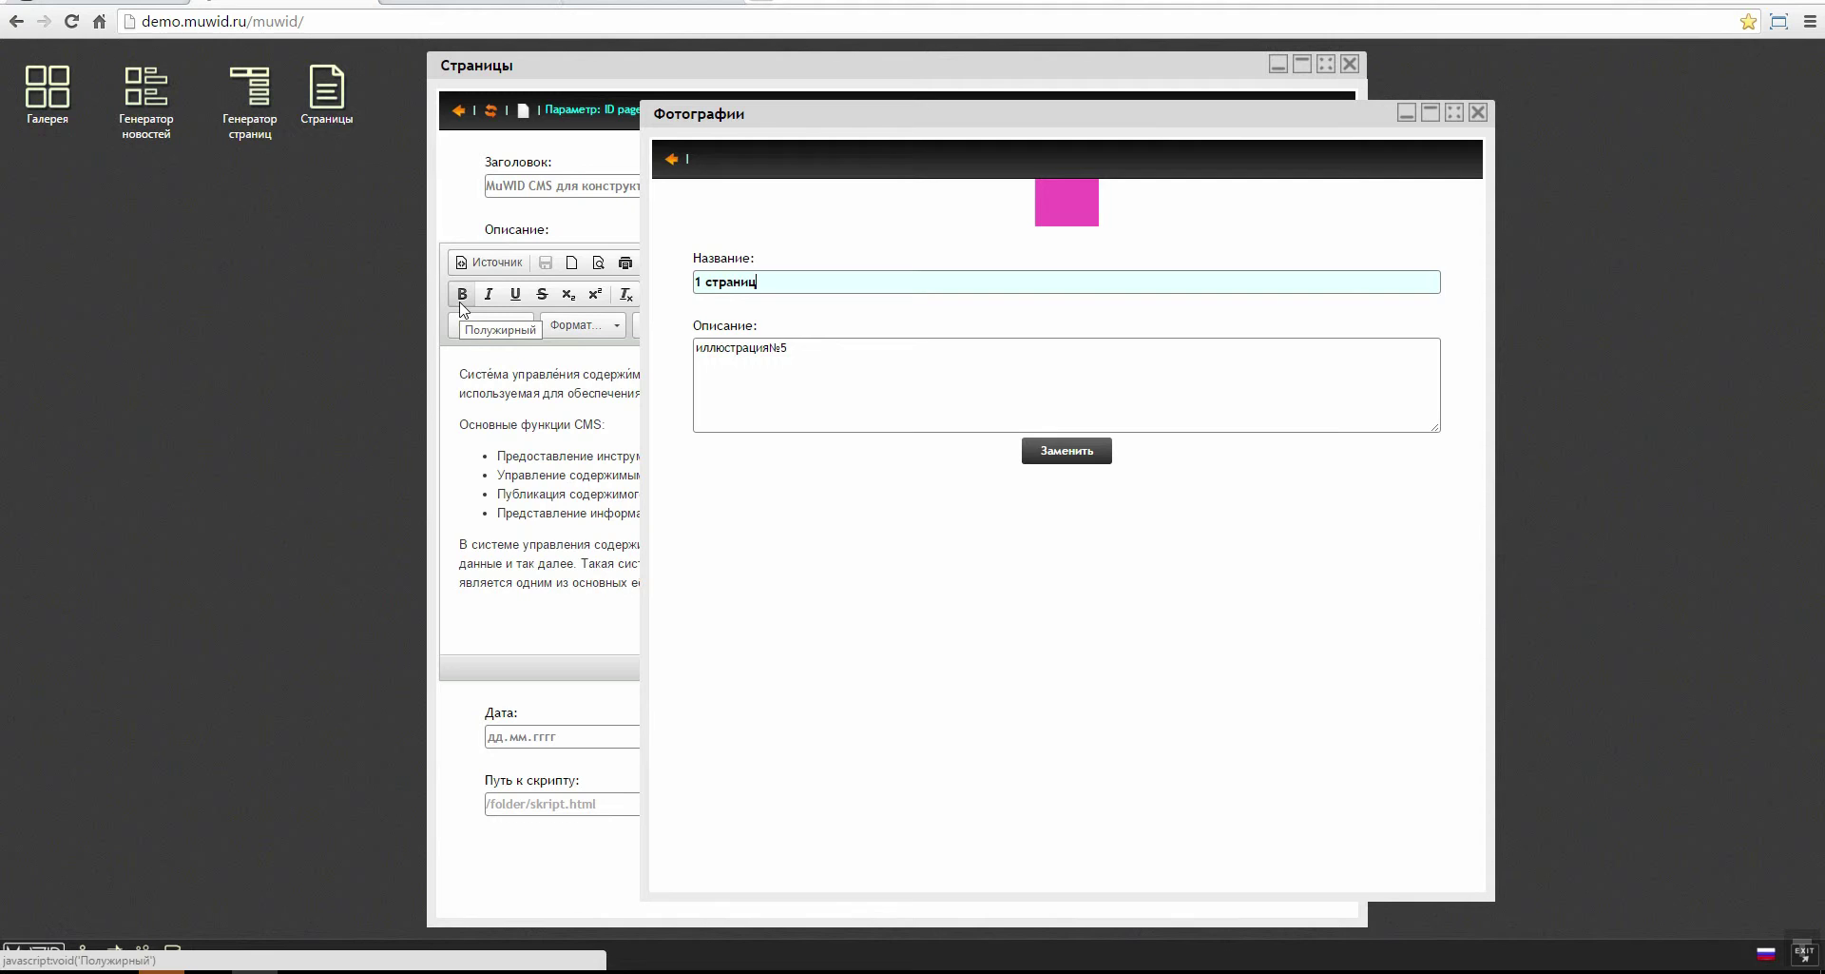
pyautogui.write('а')
pyautogui.press('Tab')
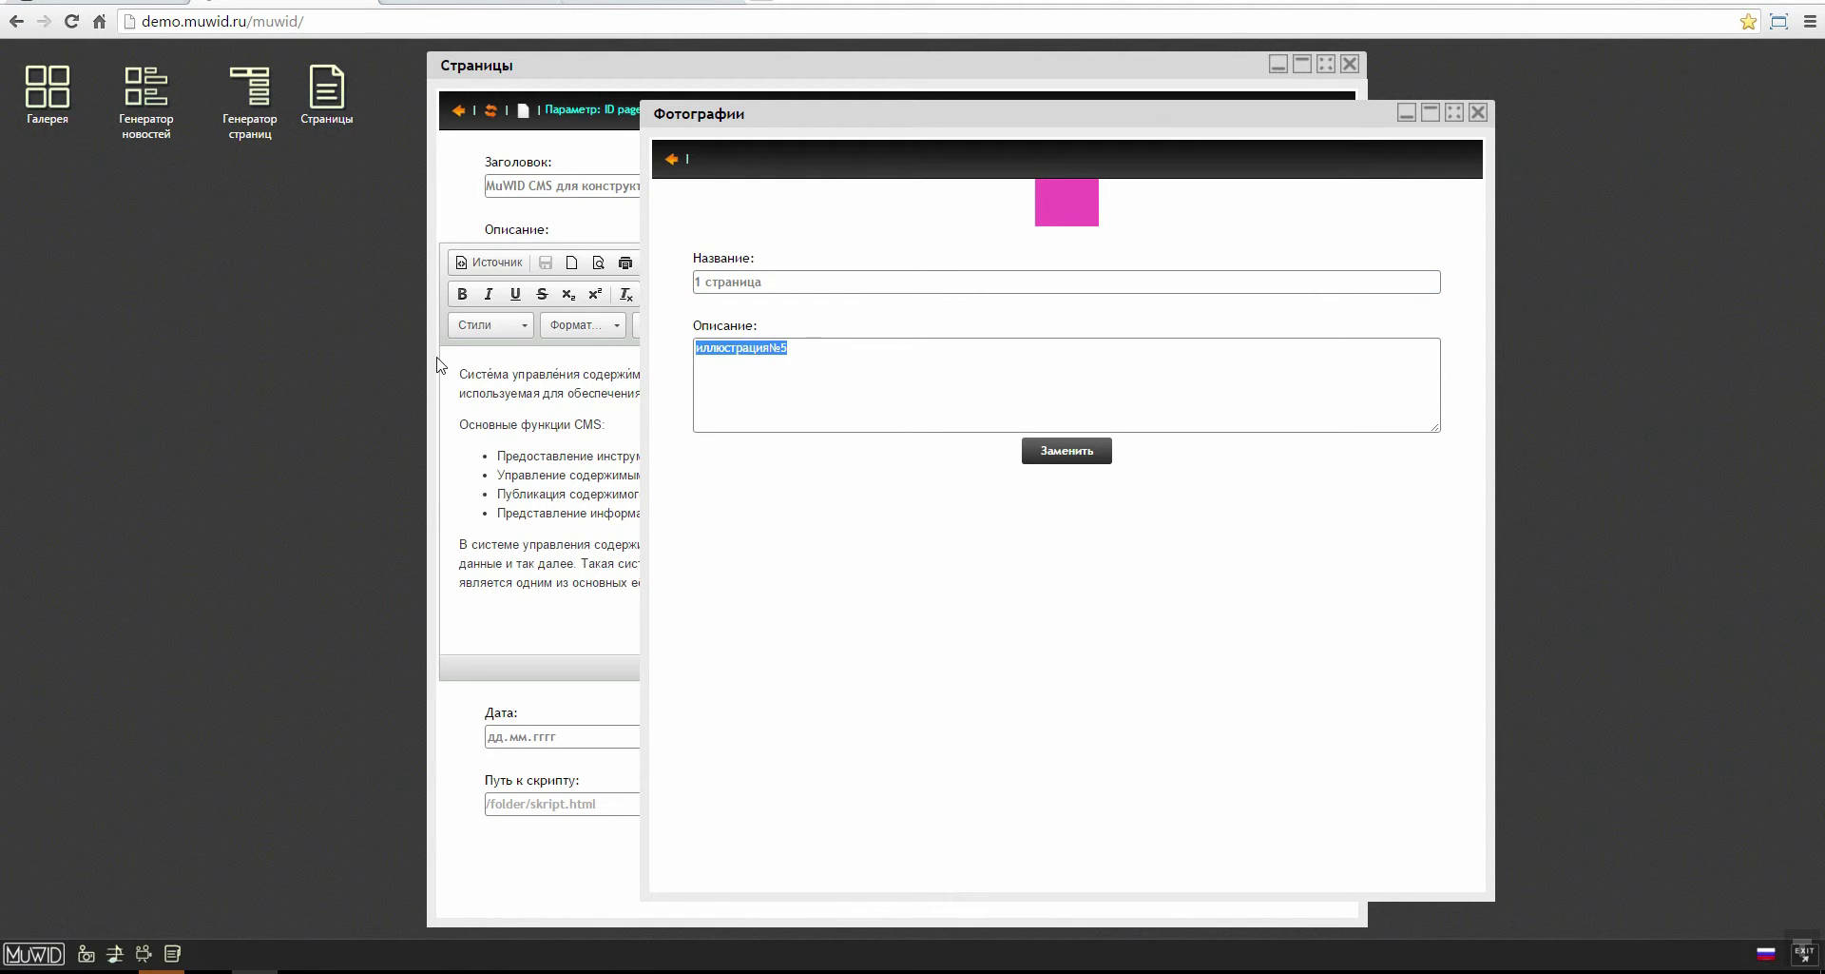
pyautogui.write('Te')
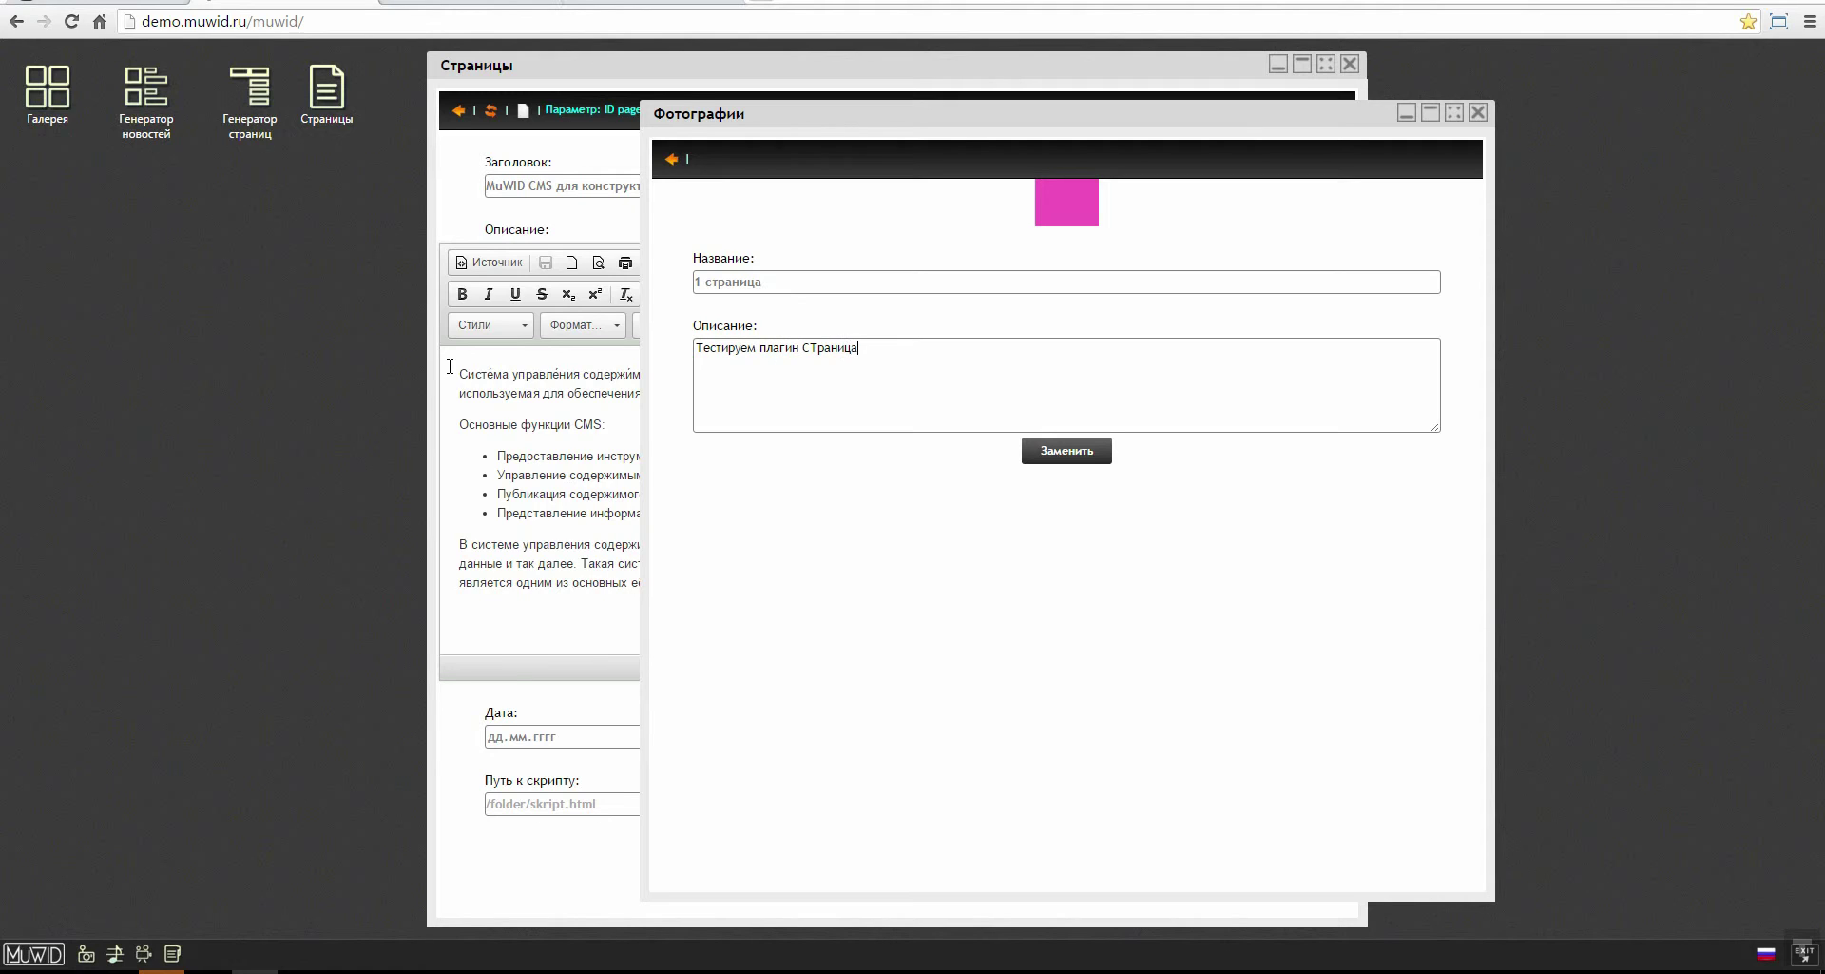
pyautogui.press('BackSpace')
pyautogui.press('BackSpace')
pyautogui.press('BackSpace')
pyautogui.press('BackSpace')
pyautogui.press('BackSpace')
pyautogui.click(1078, 451)
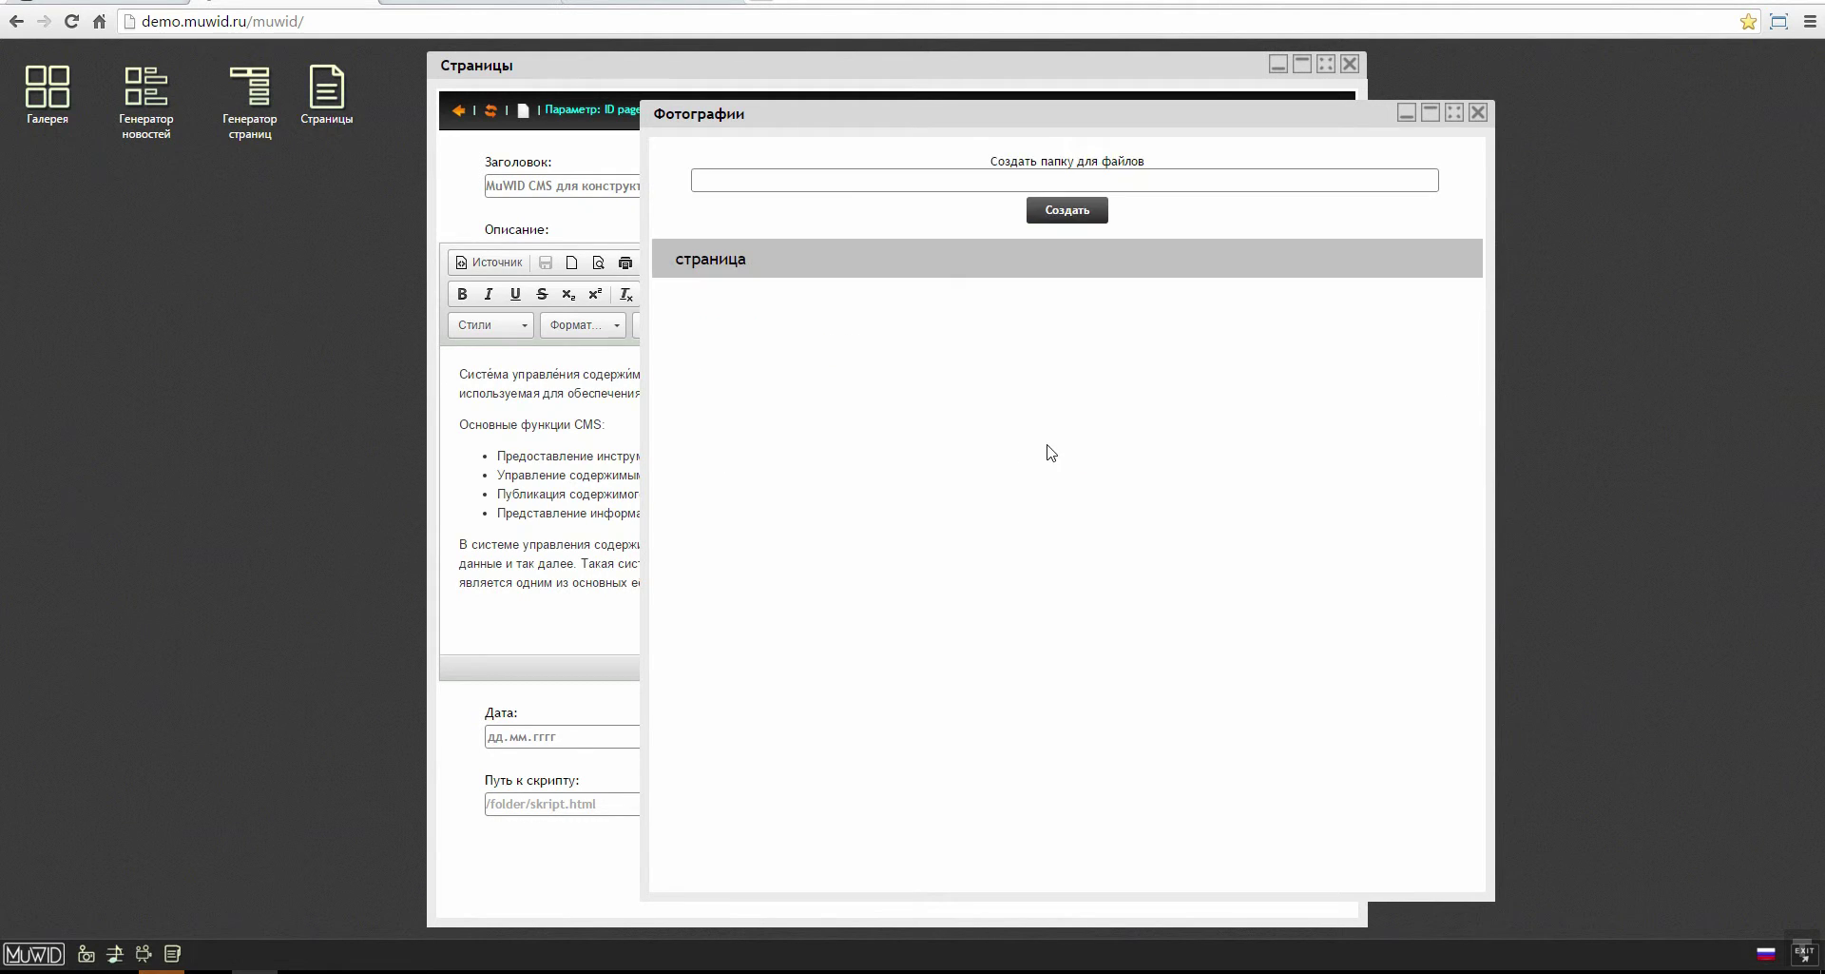
pyautogui.click(731, 273)
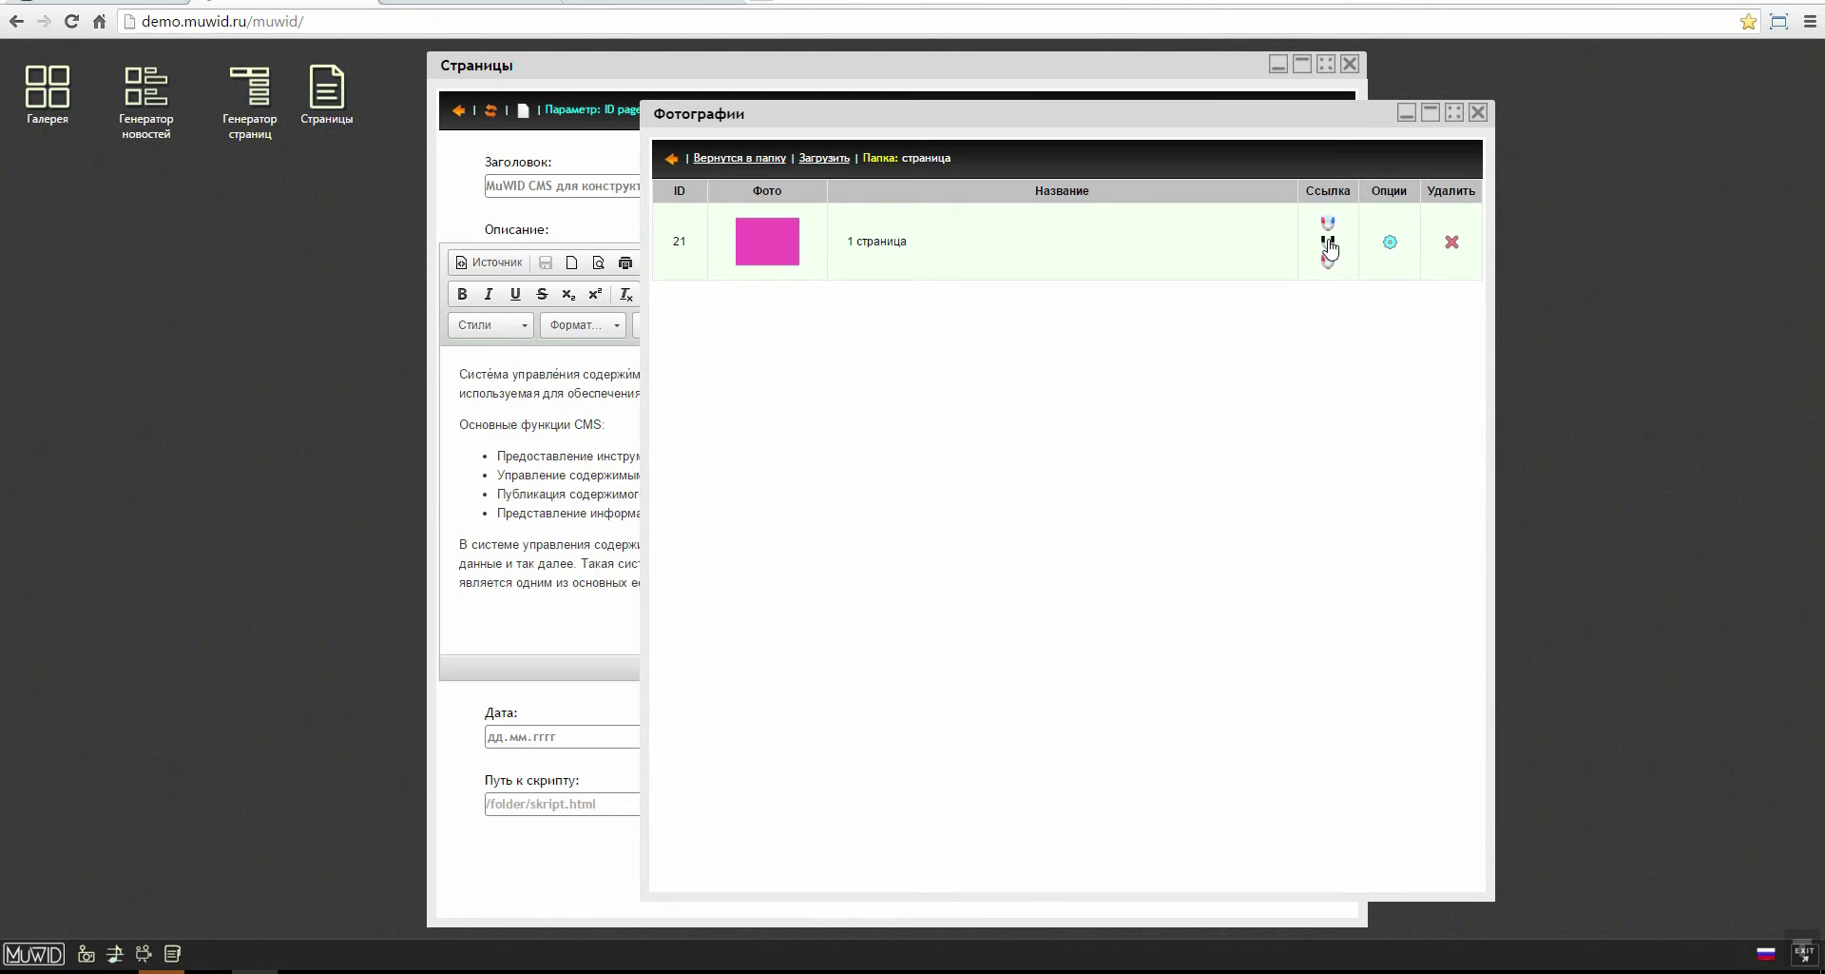
pyautogui.moveTo(912, 115); pyautogui.dragTo(887, 126)
# Step: Add an empty line above the first paragraph of page 14's text
pyautogui.click(779, 65)
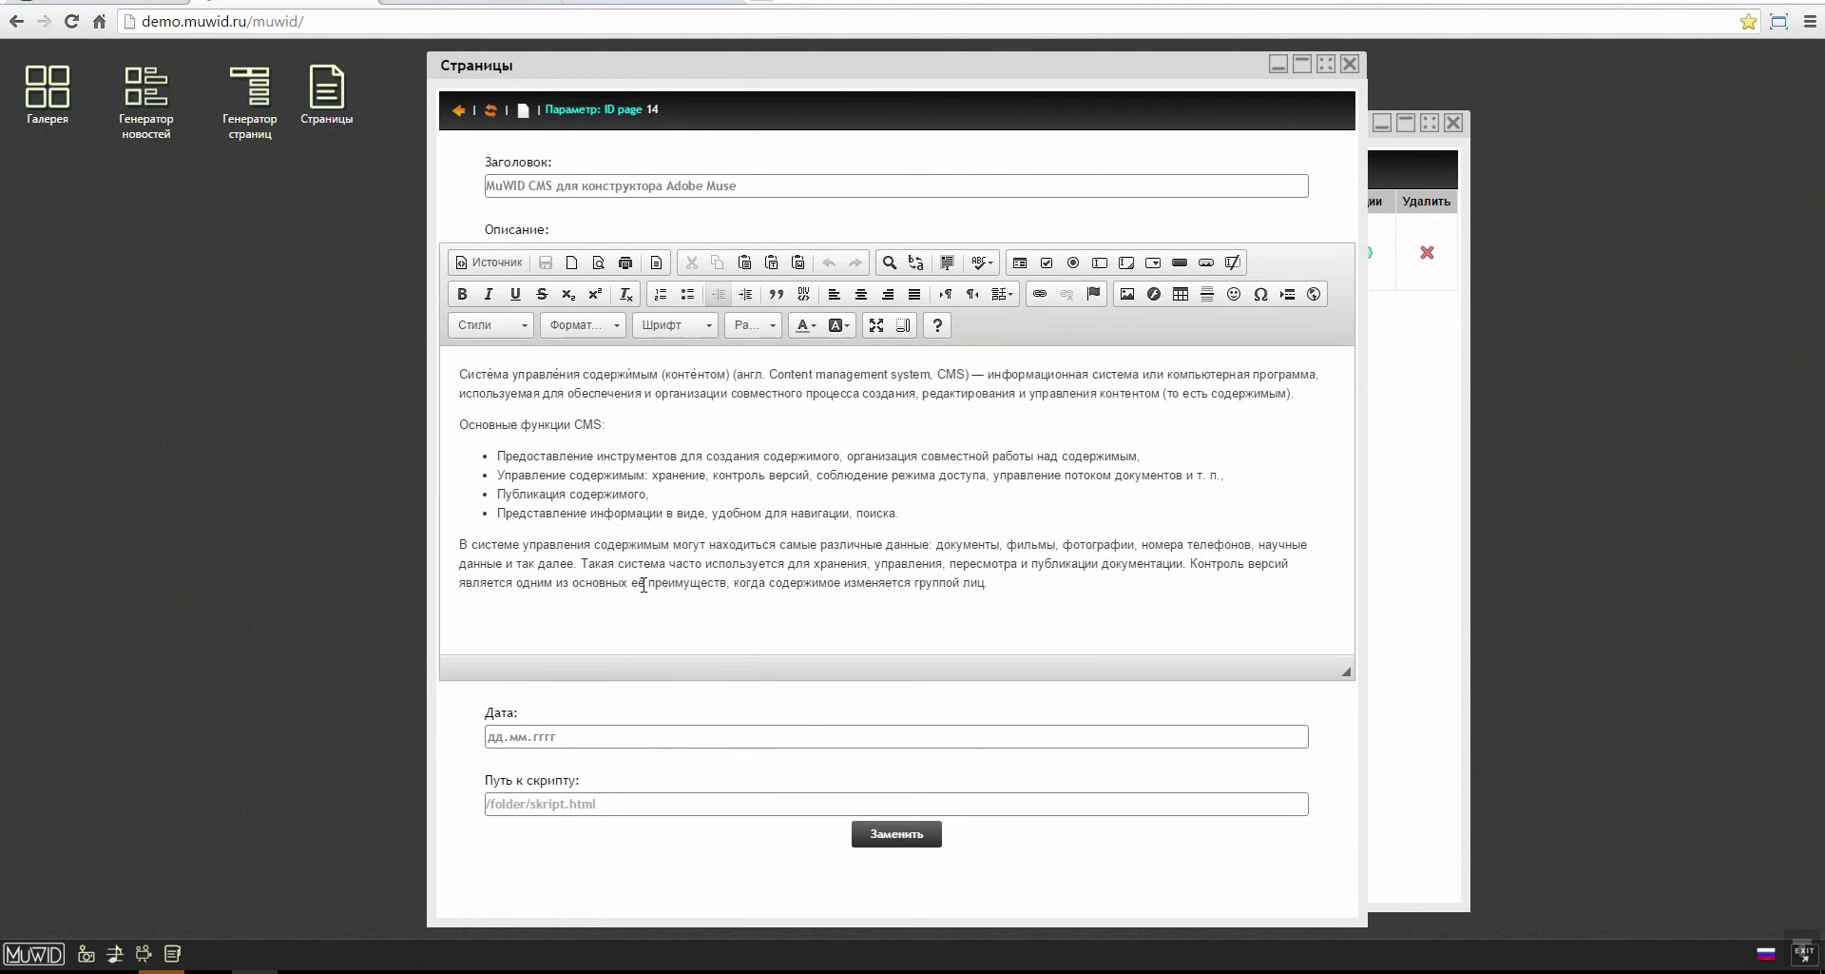
pyautogui.click(472, 614)
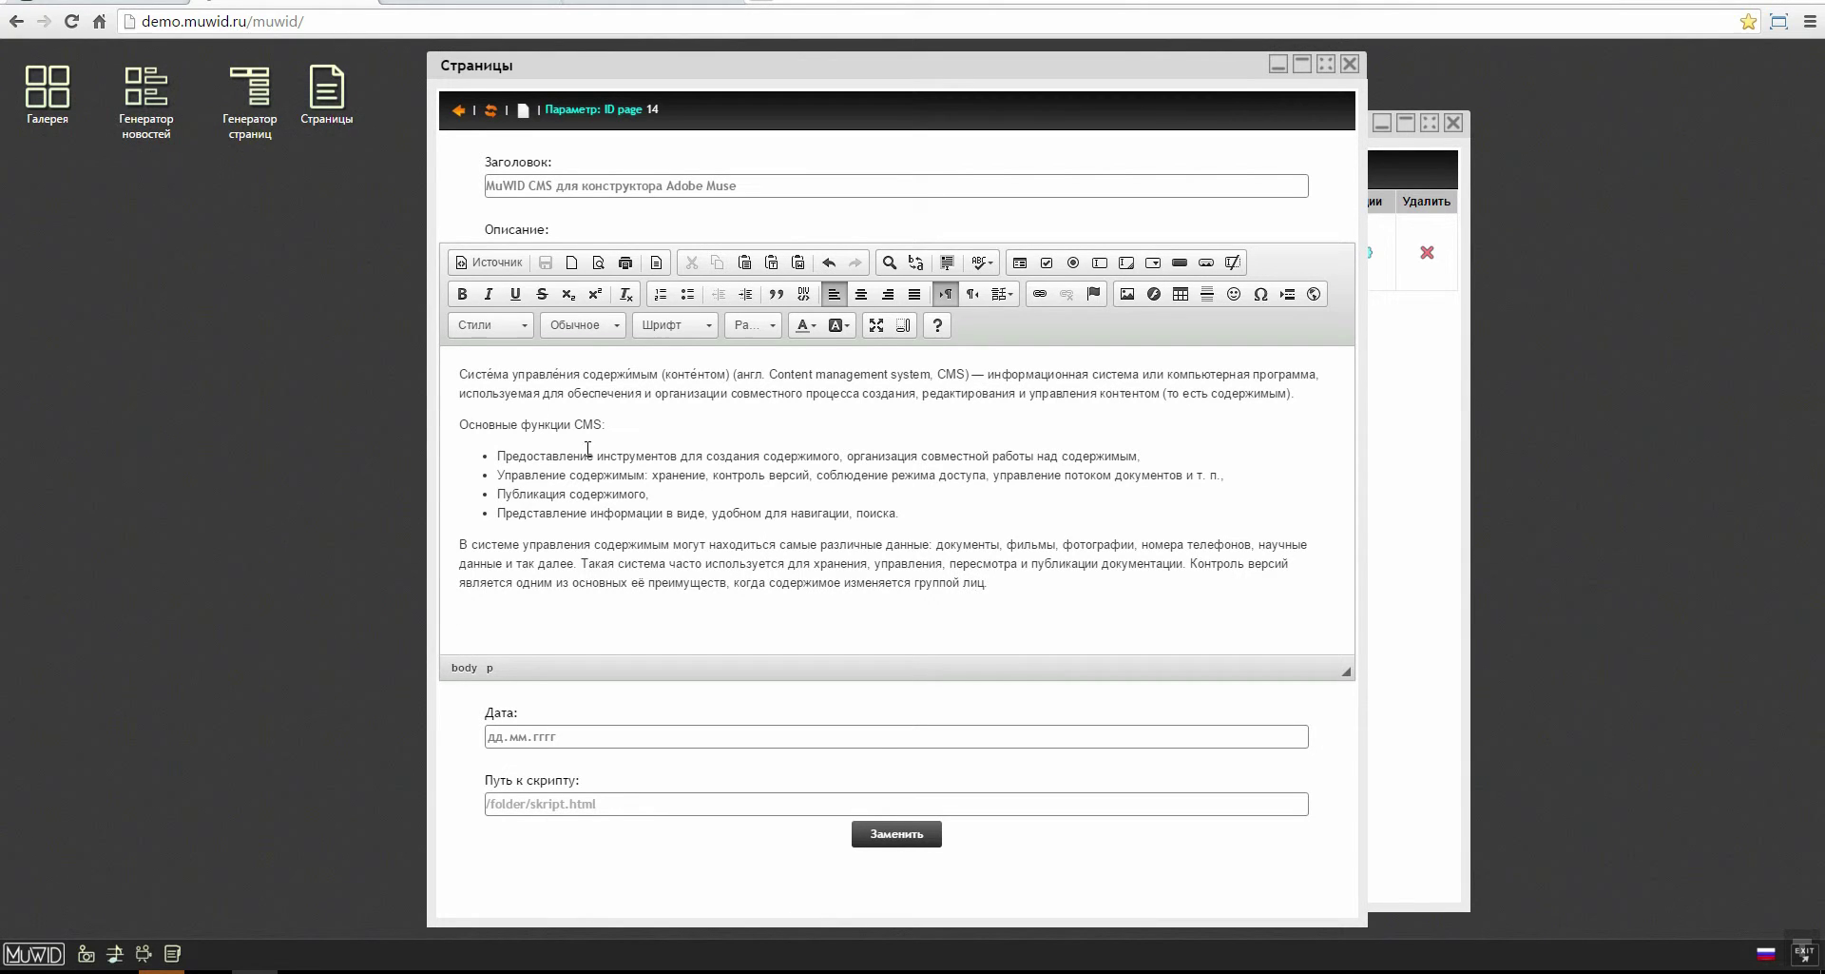
pyautogui.click(462, 374)
pyautogui.press('Return')
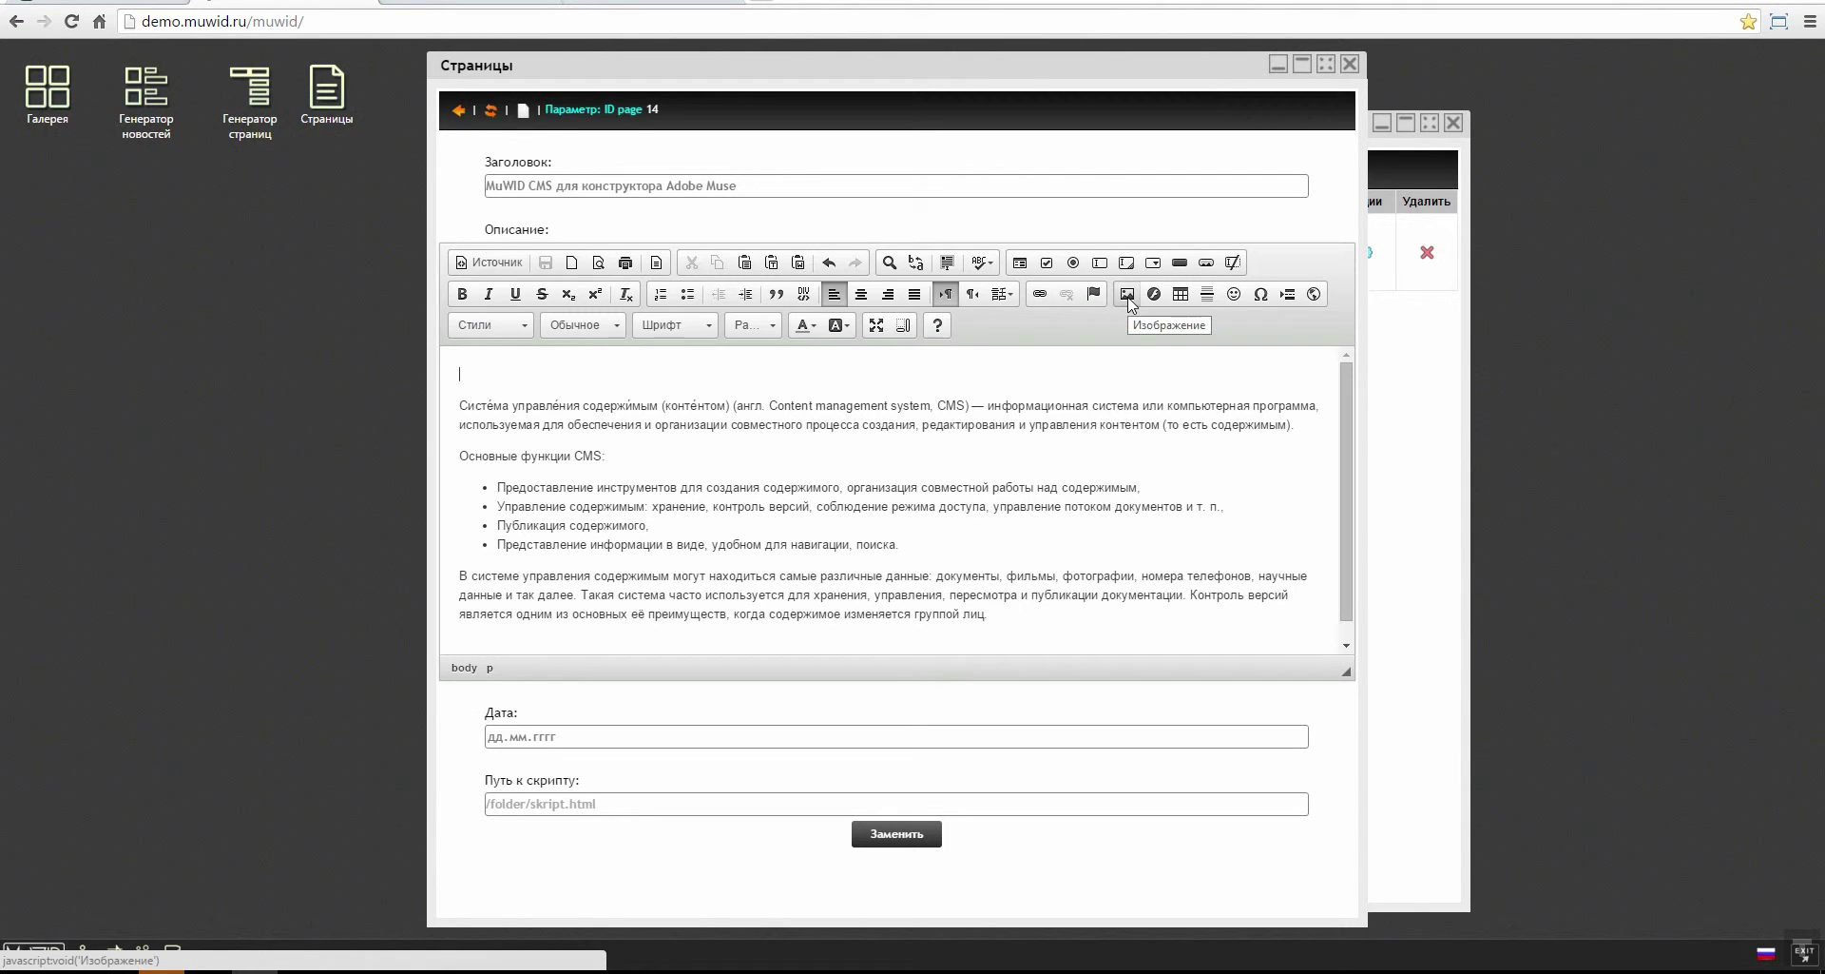
# Step: Insert an image from the illustration's /muwid/download/ link, previewed at 800 × 600
pyautogui.click(1129, 300)
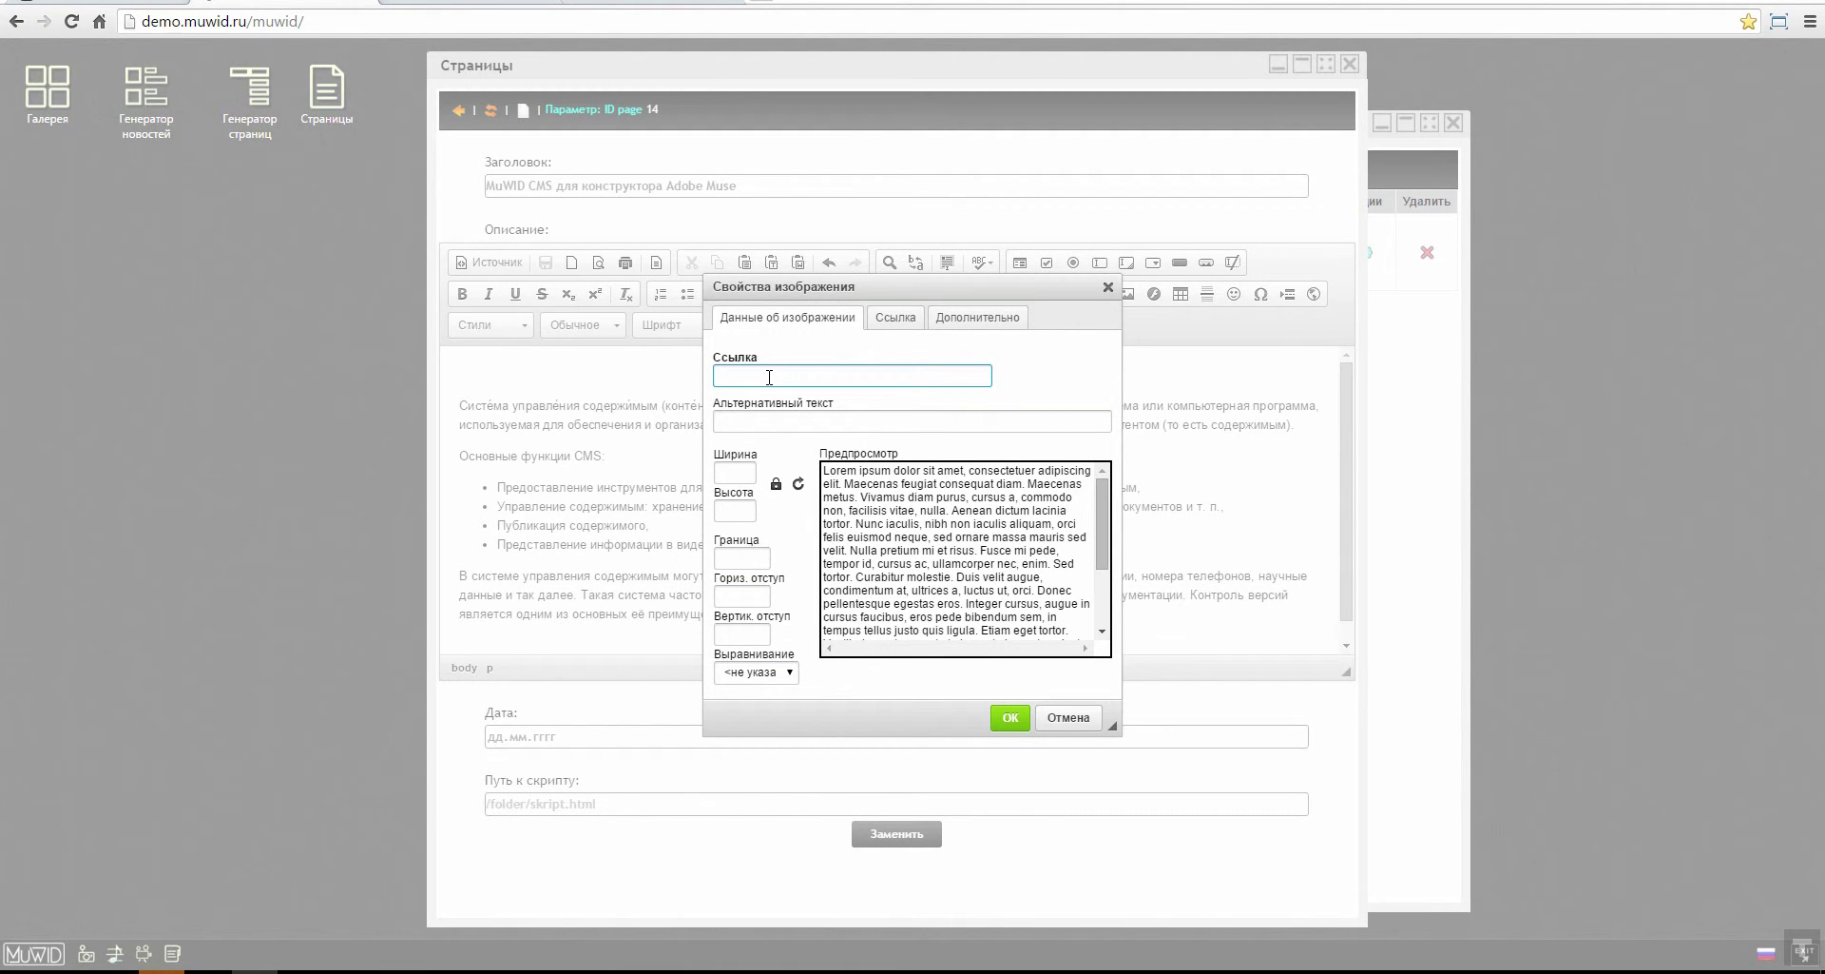
pyautogui.write('/muwid/download/03illyustratsiya№5file466.jpg')
pyautogui.click(727, 474)
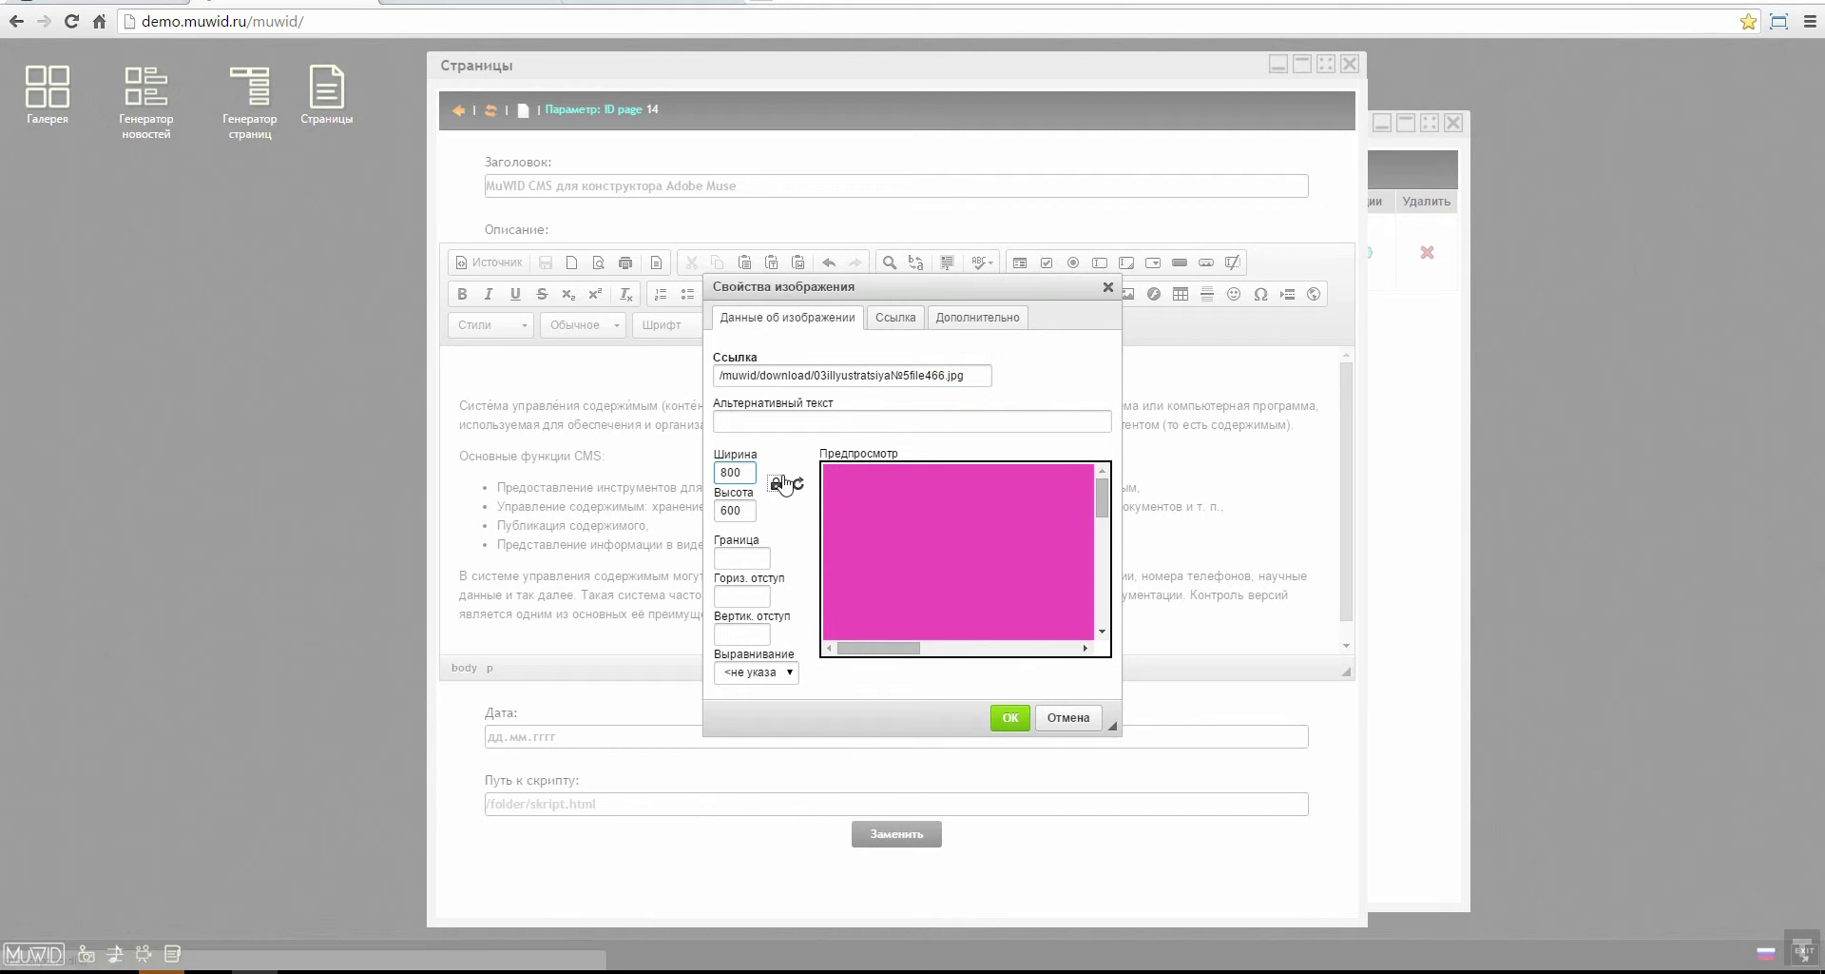
# Step: Change the image height from 600 to 350
pyautogui.doubleClick(730, 510)
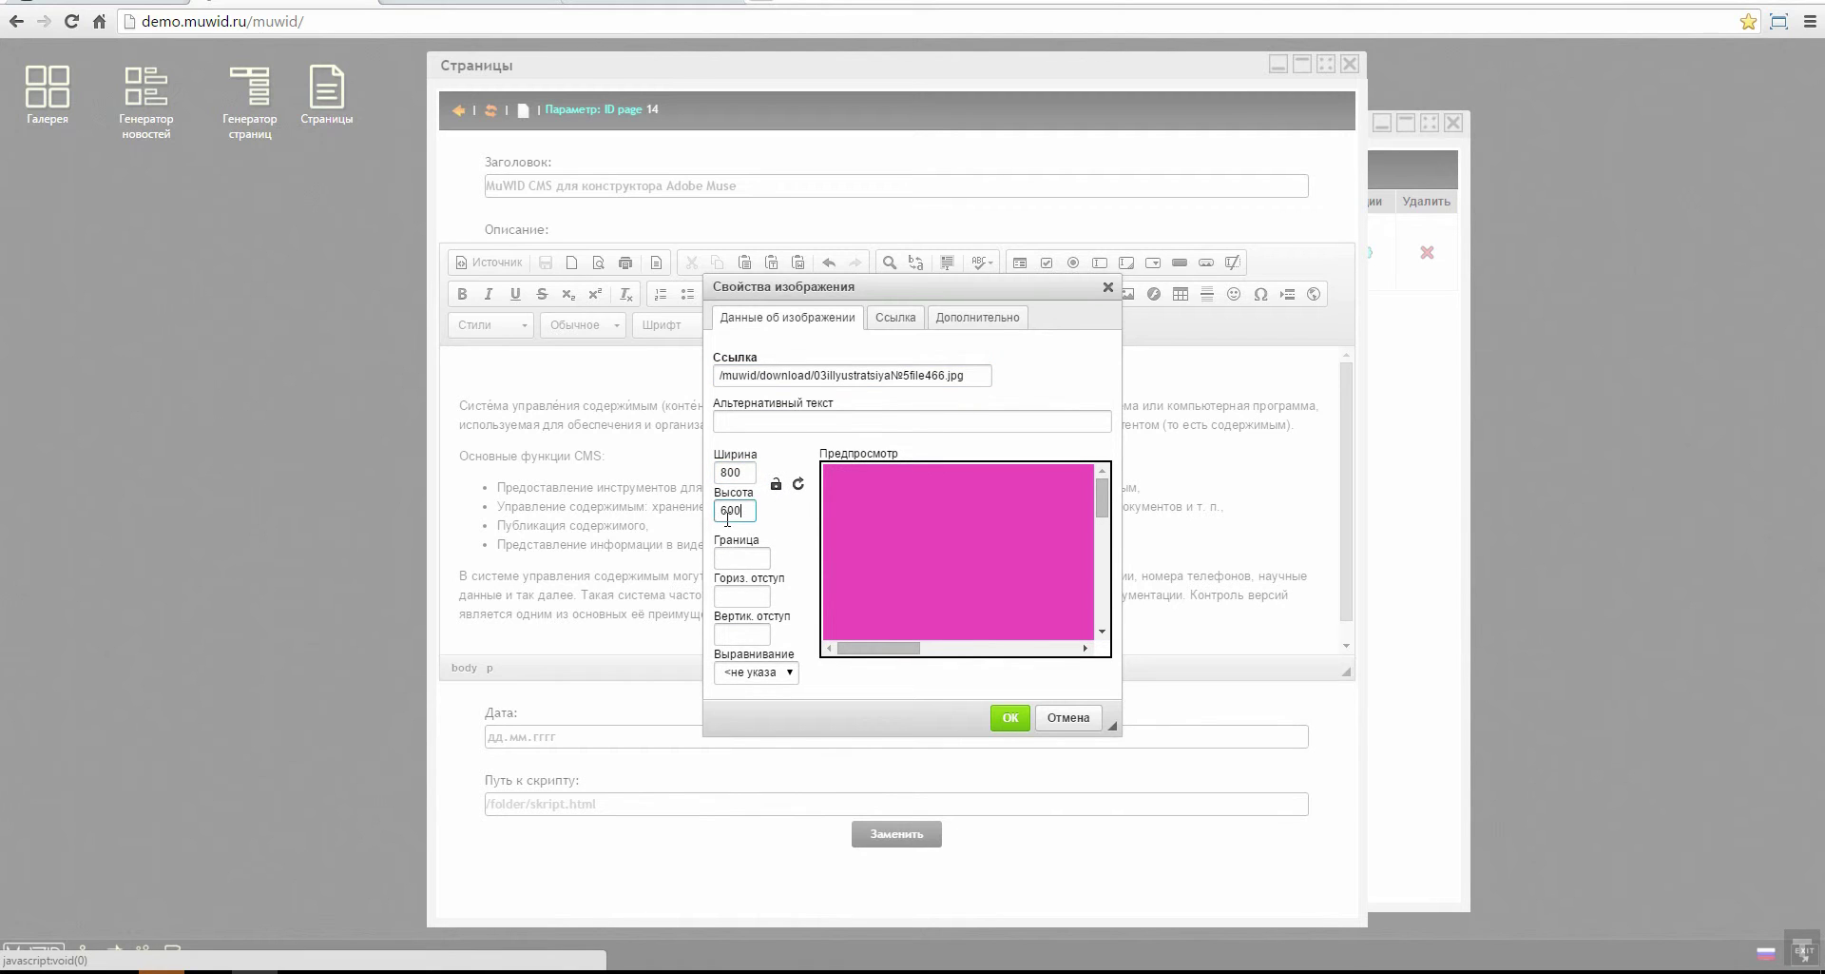
pyautogui.write('350')
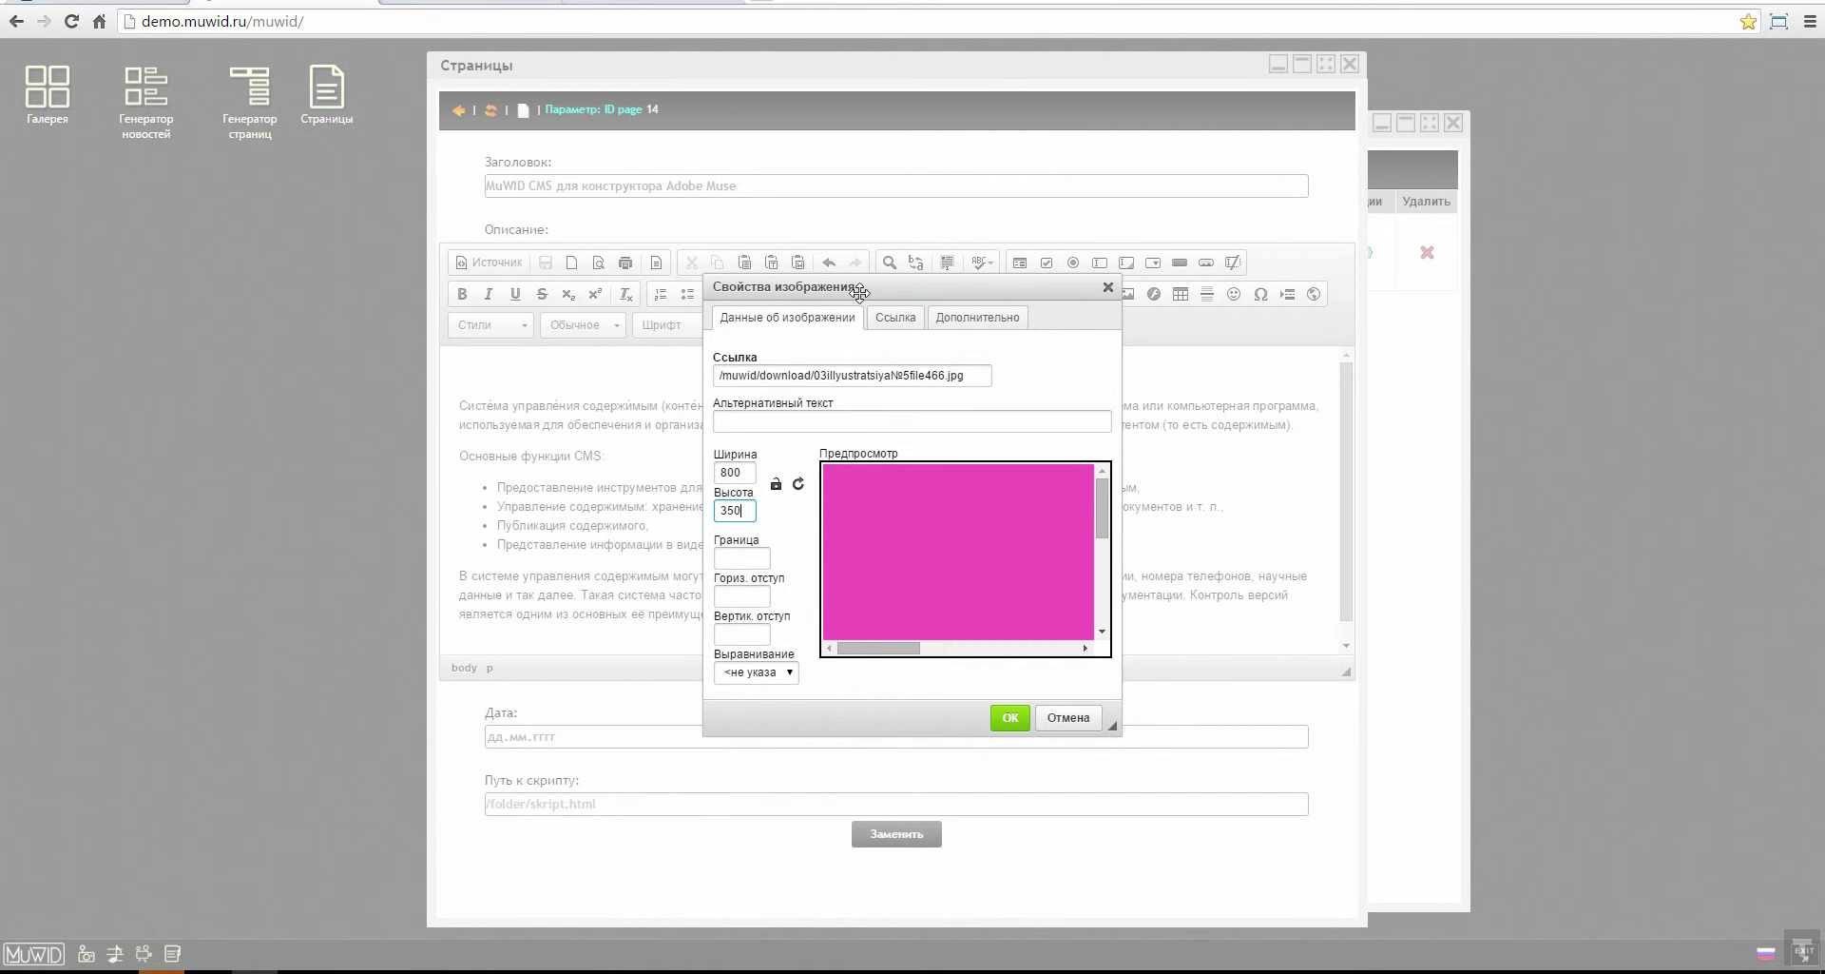
pyautogui.moveTo(857, 285); pyautogui.dragTo(829, 230)
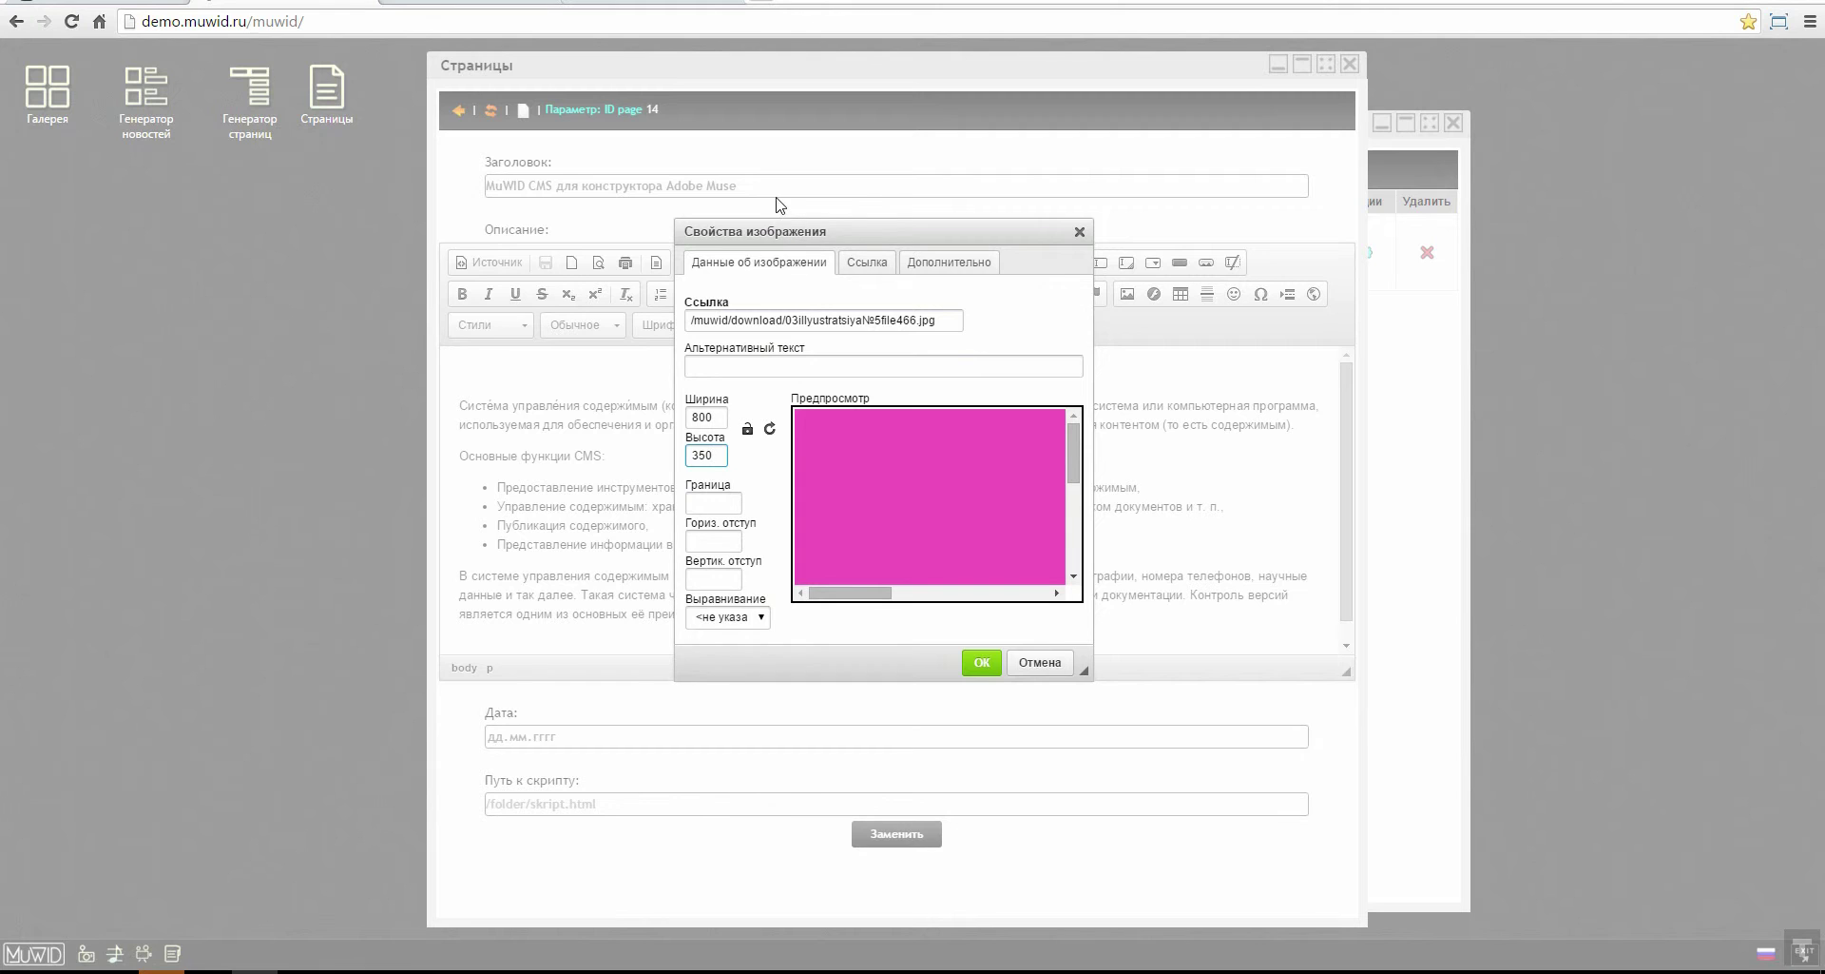
pyautogui.moveTo(835, 229); pyautogui.dragTo(837, 198)
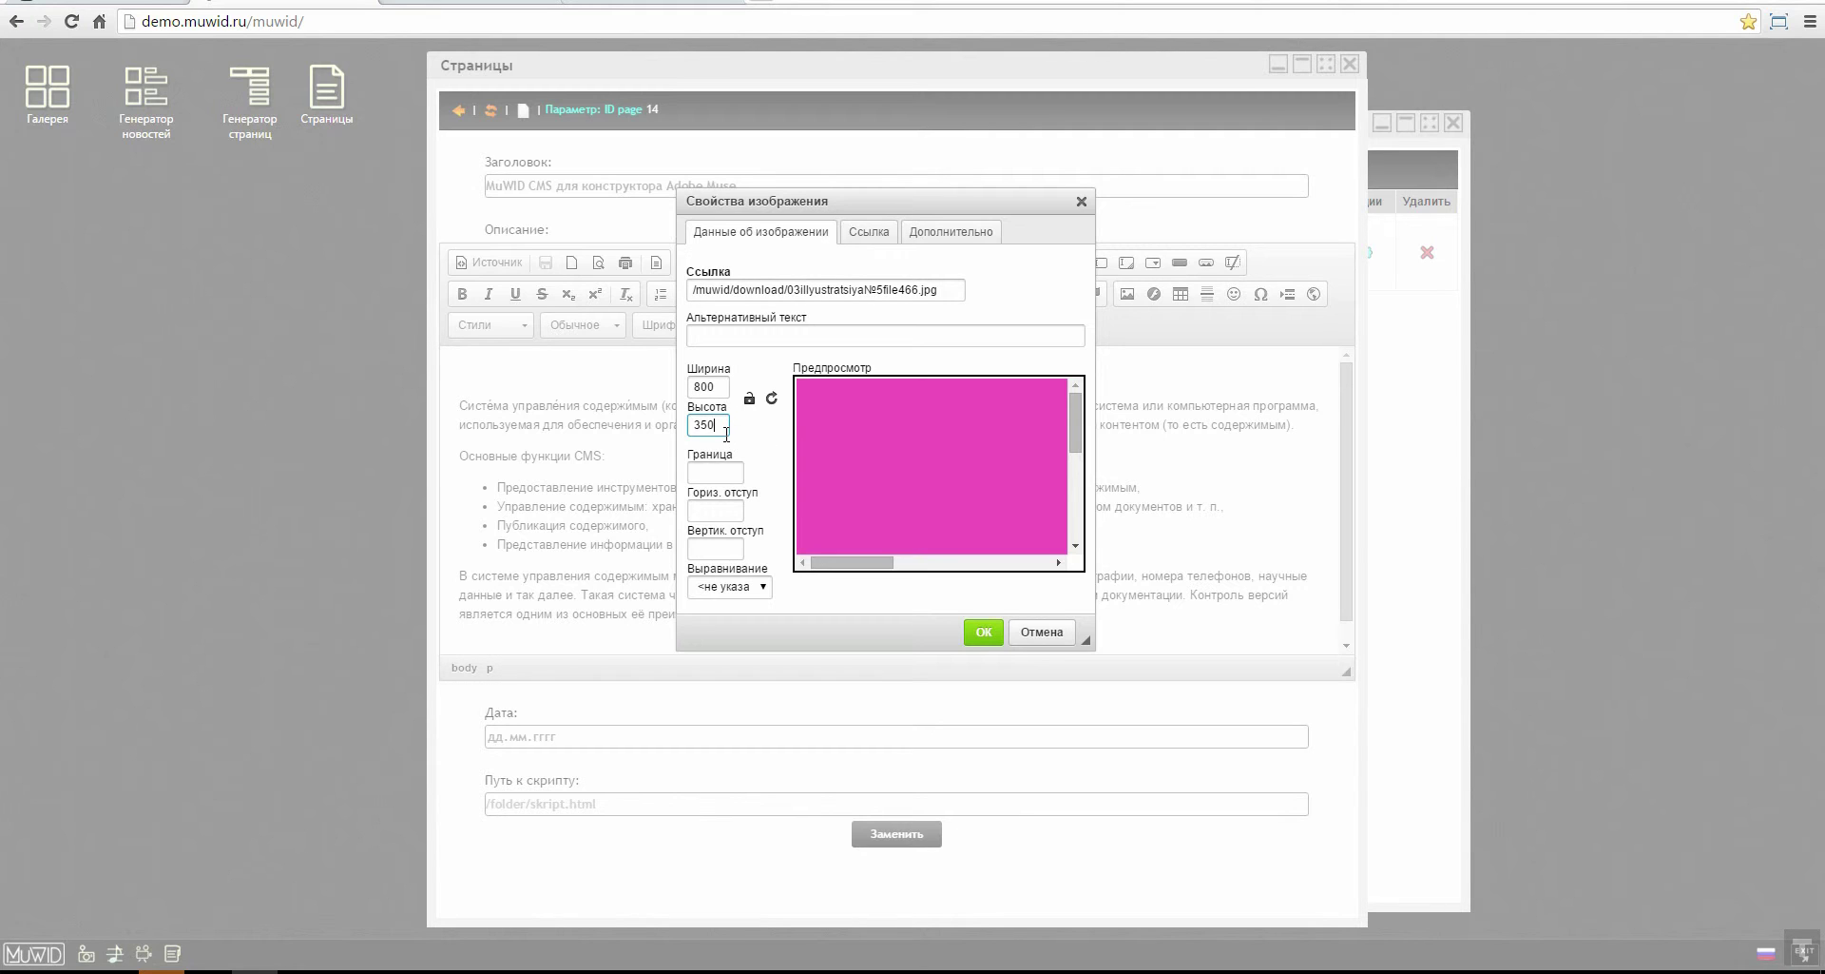
# Step: Set vertical spacing to 8, leave alignment unset, and insert the image
pyautogui.click(732, 509)
pyautogui.click(731, 550)
pyautogui.write('8')
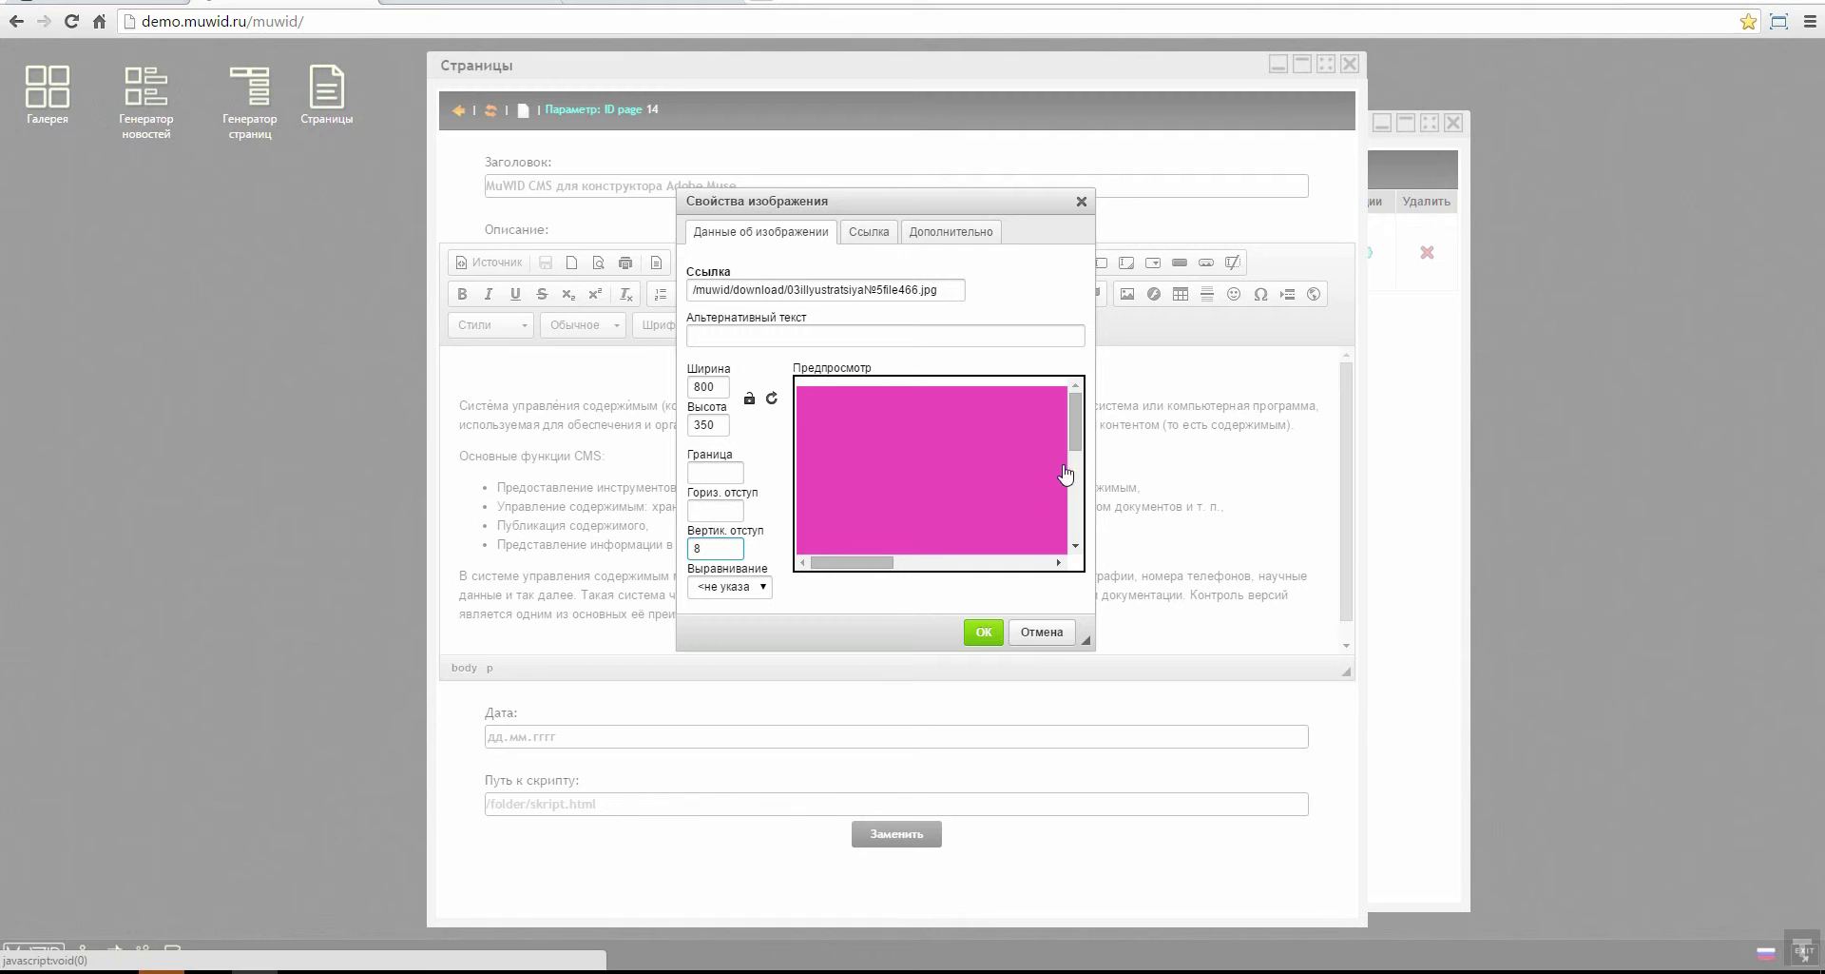
pyautogui.moveTo(1074, 428); pyautogui.dragTo(1084, 574)
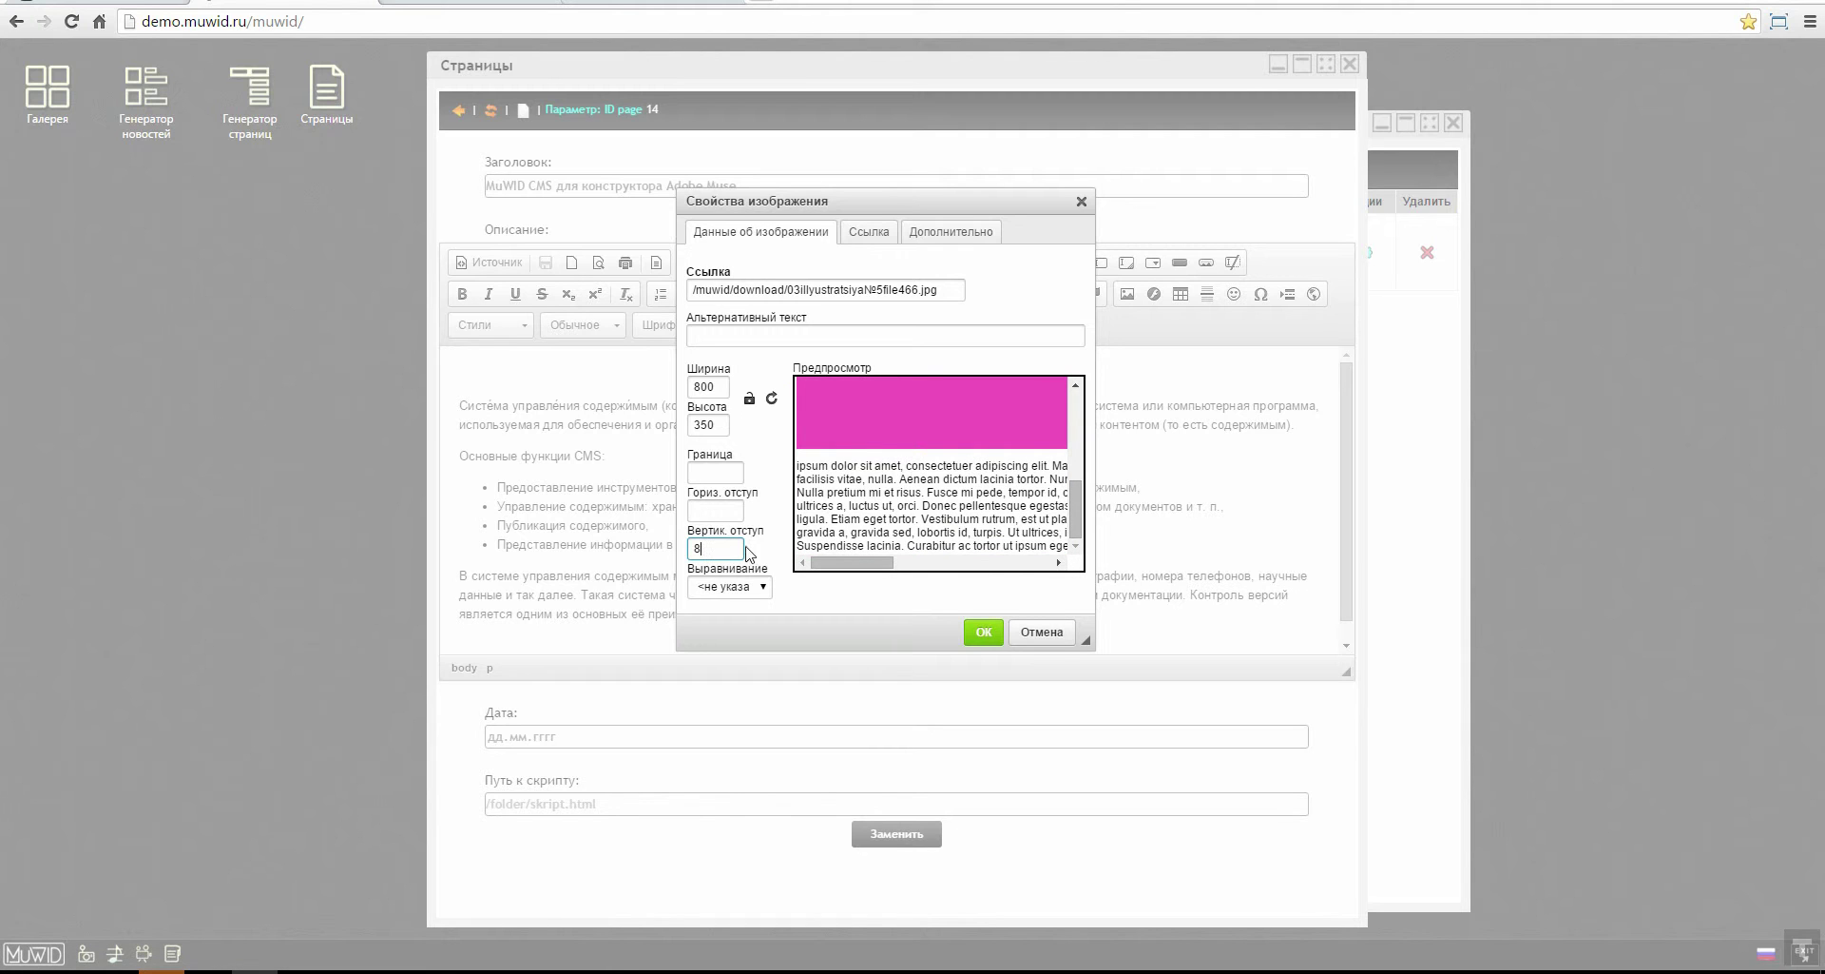
pyautogui.moveTo(747, 554); pyautogui.dragTo(623, 561)
pyautogui.write('16')
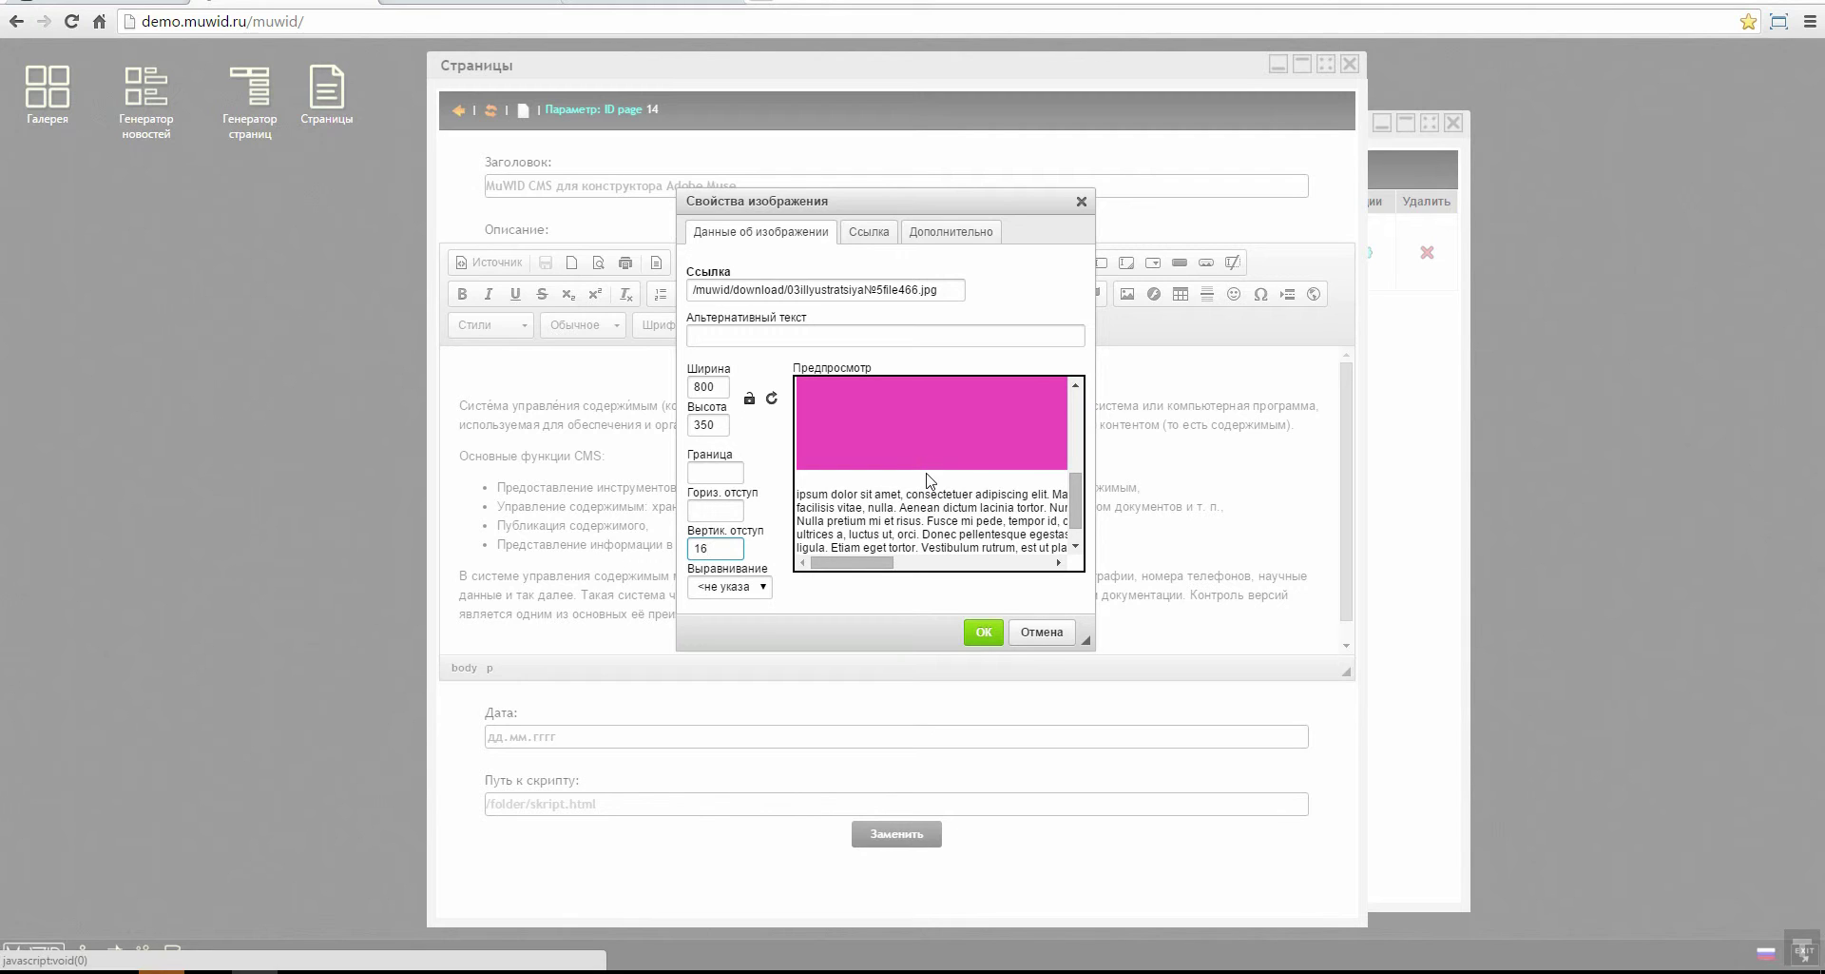
pyautogui.moveTo(740, 549); pyautogui.dragTo(627, 561)
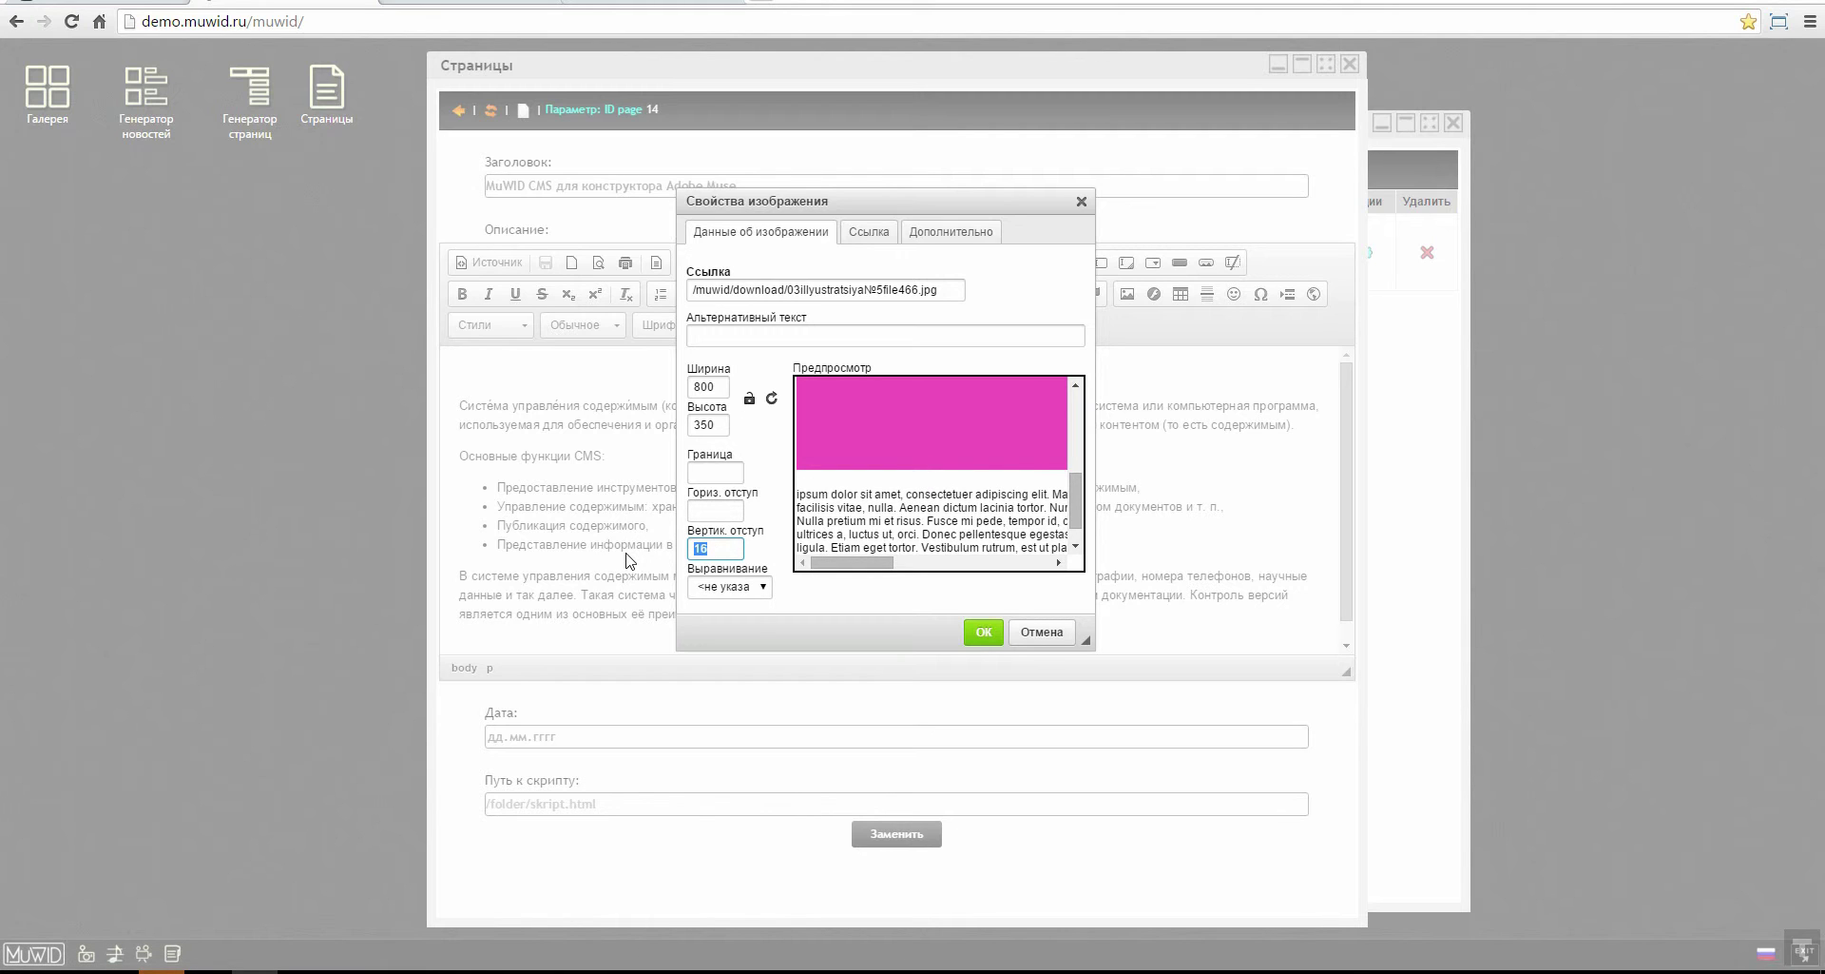
pyautogui.write('8')
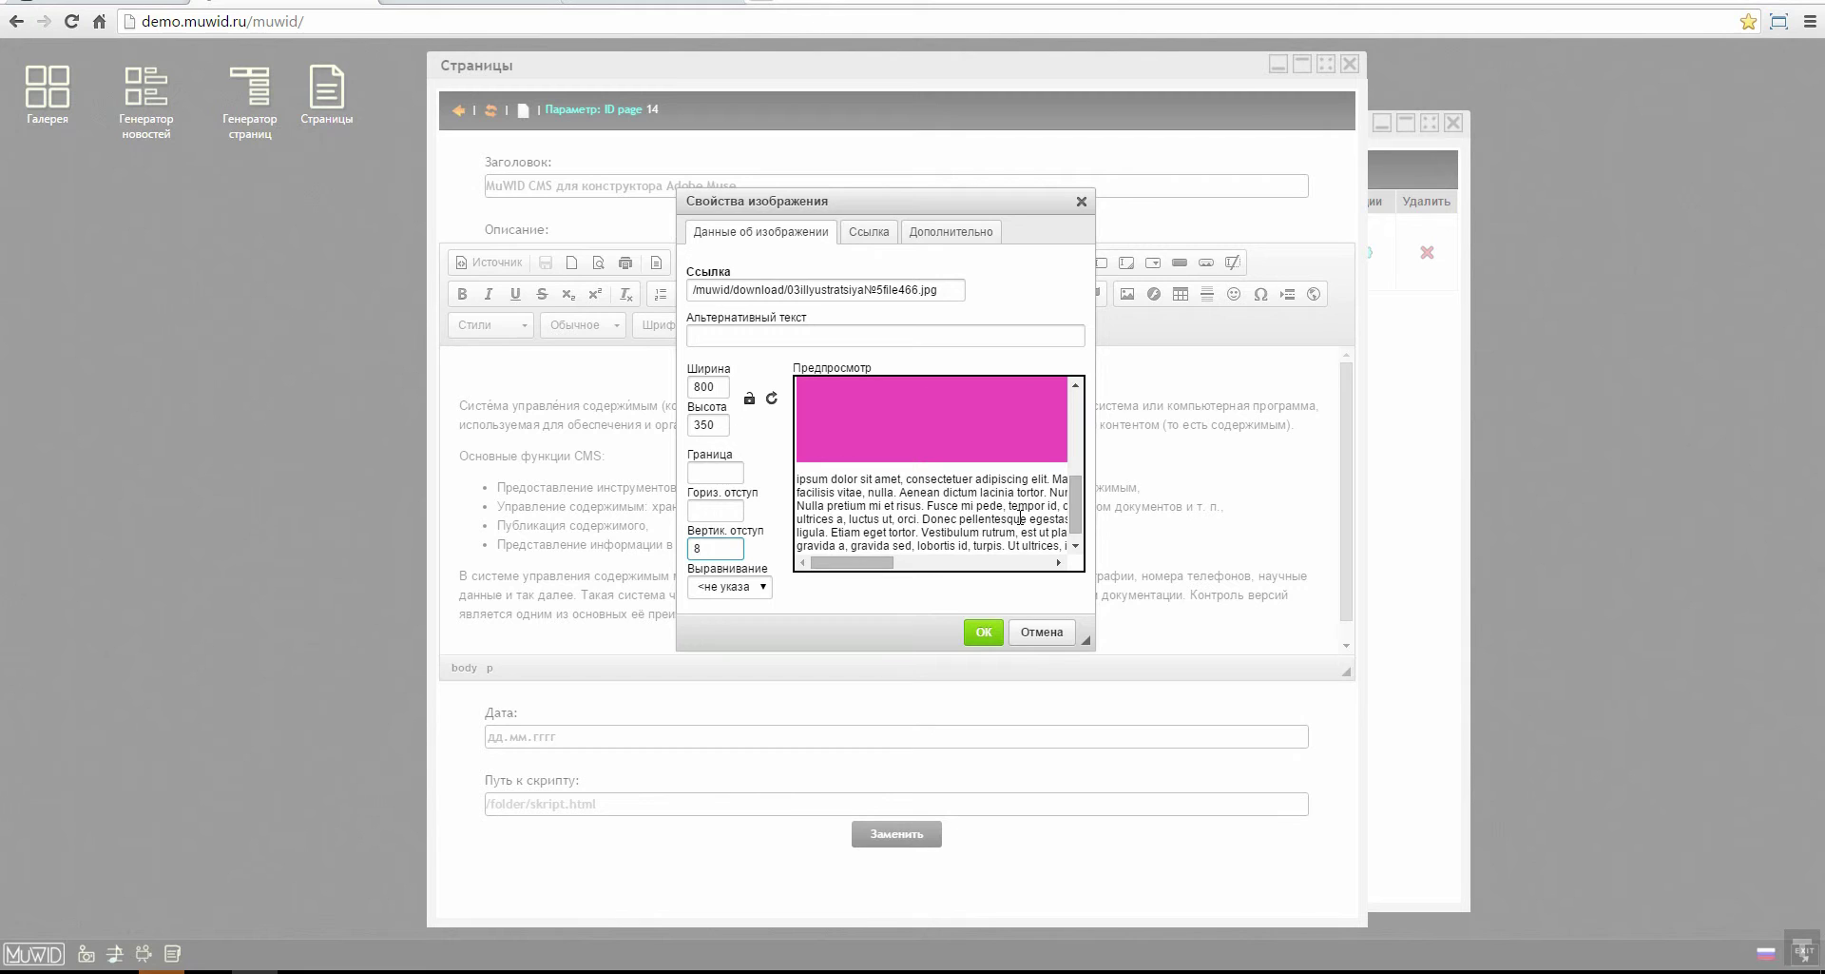
pyautogui.click(742, 594)
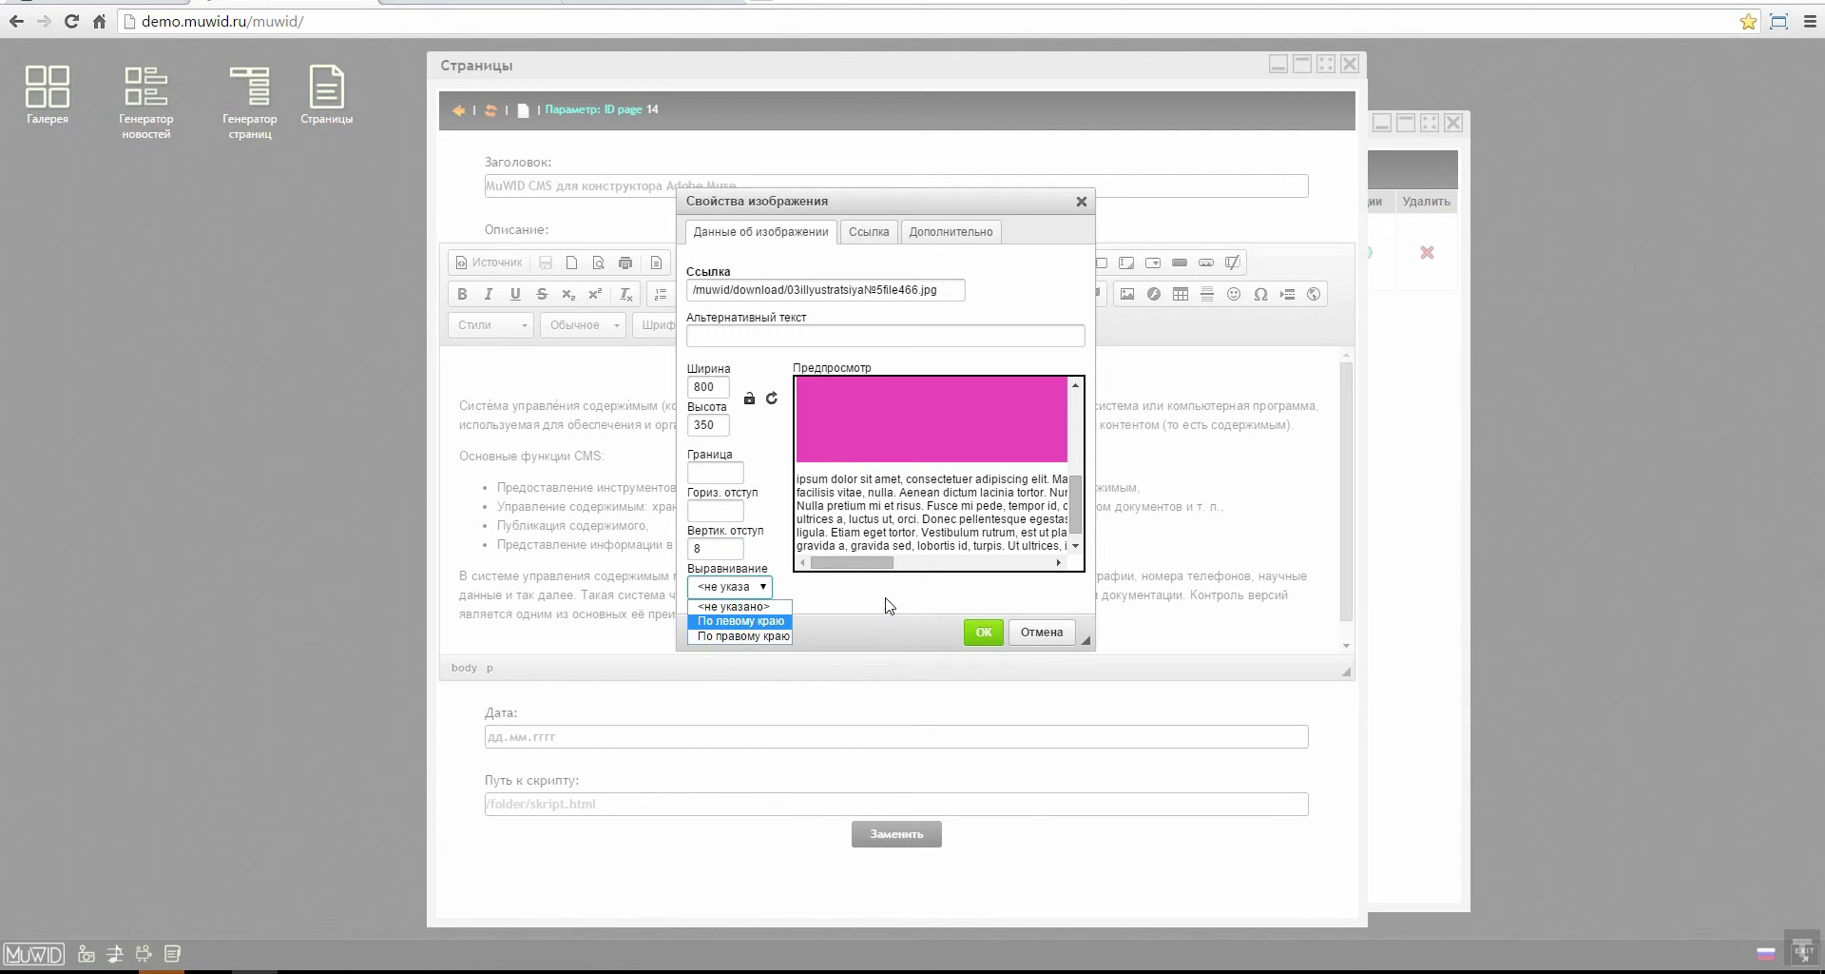
pyautogui.click(983, 639)
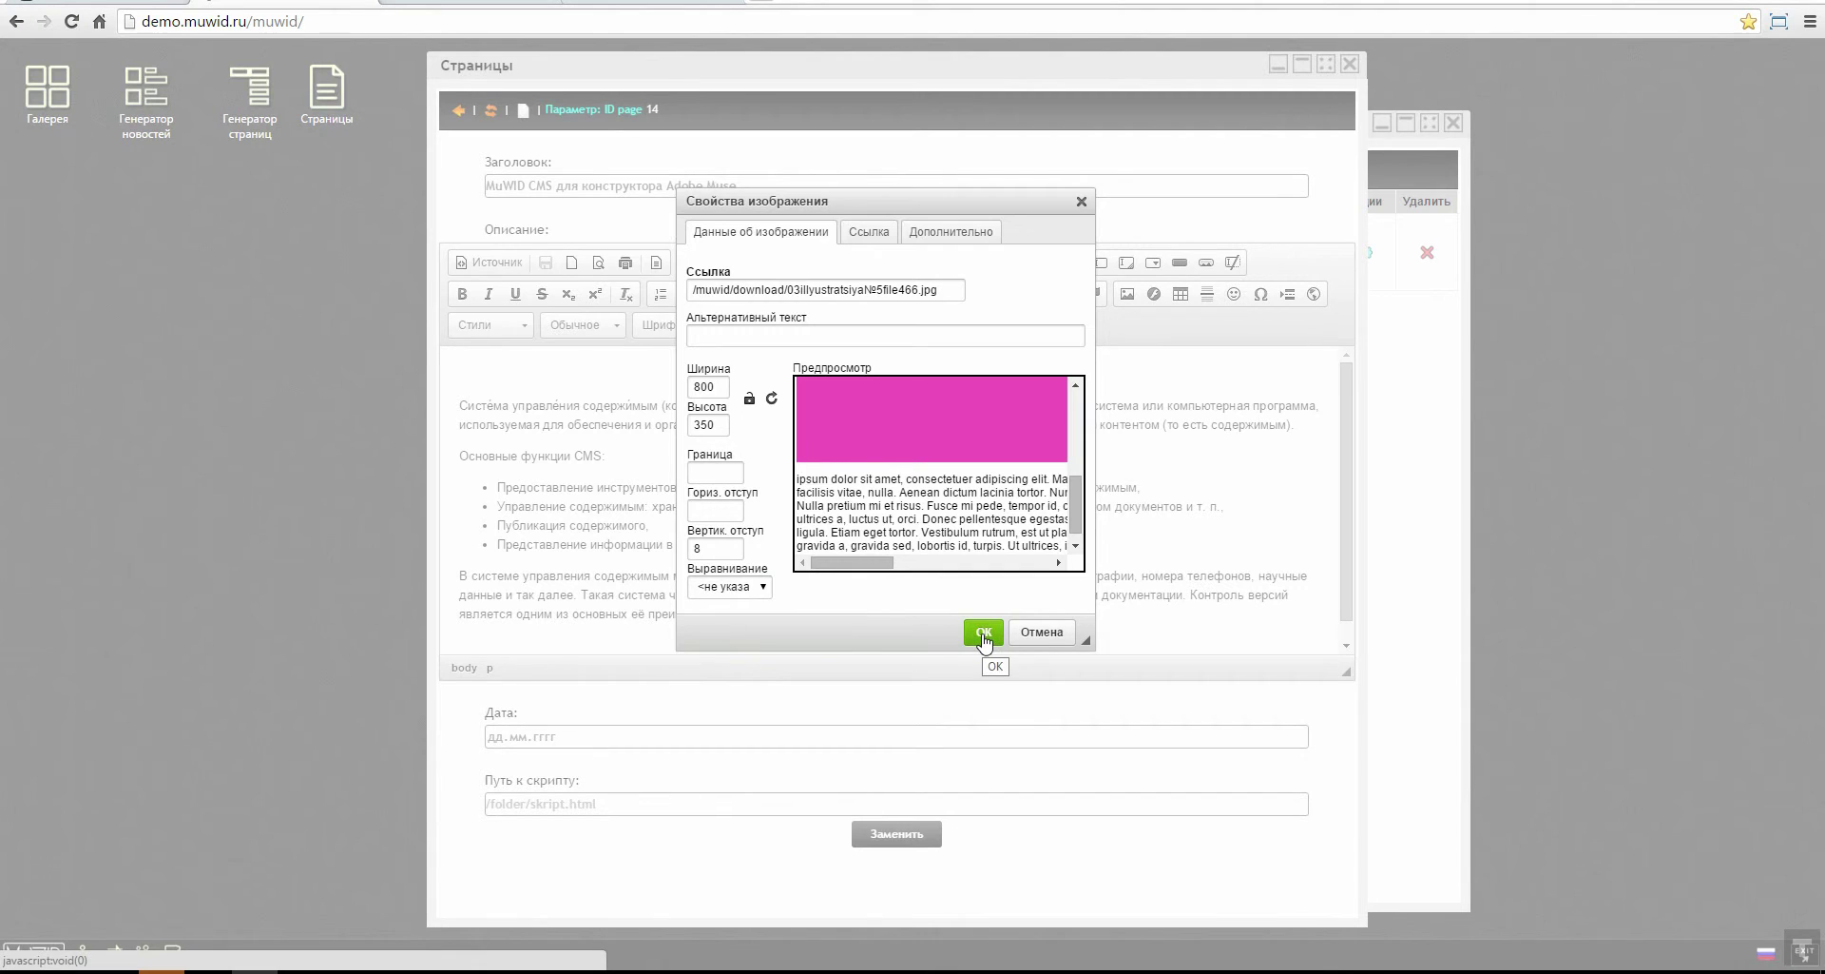
pyautogui.click(984, 634)
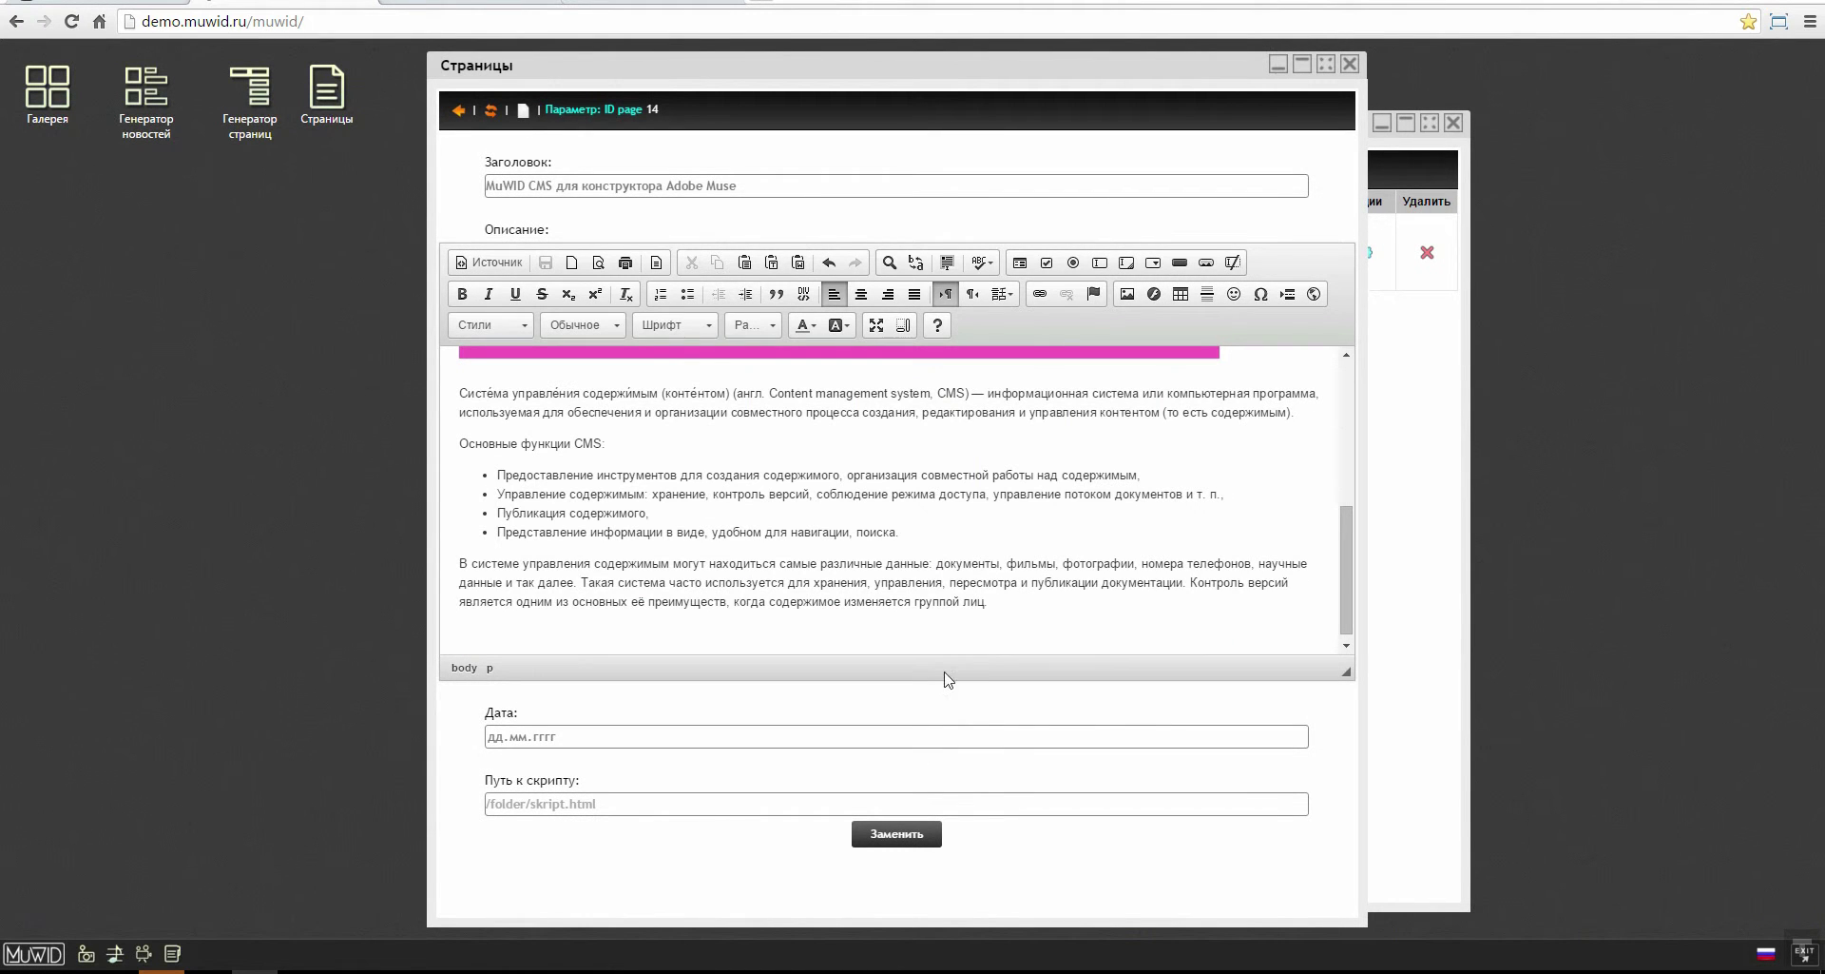
# Step: Save page 14 and reload the live site to see the pink illustration above the article
pyautogui.click(870, 840)
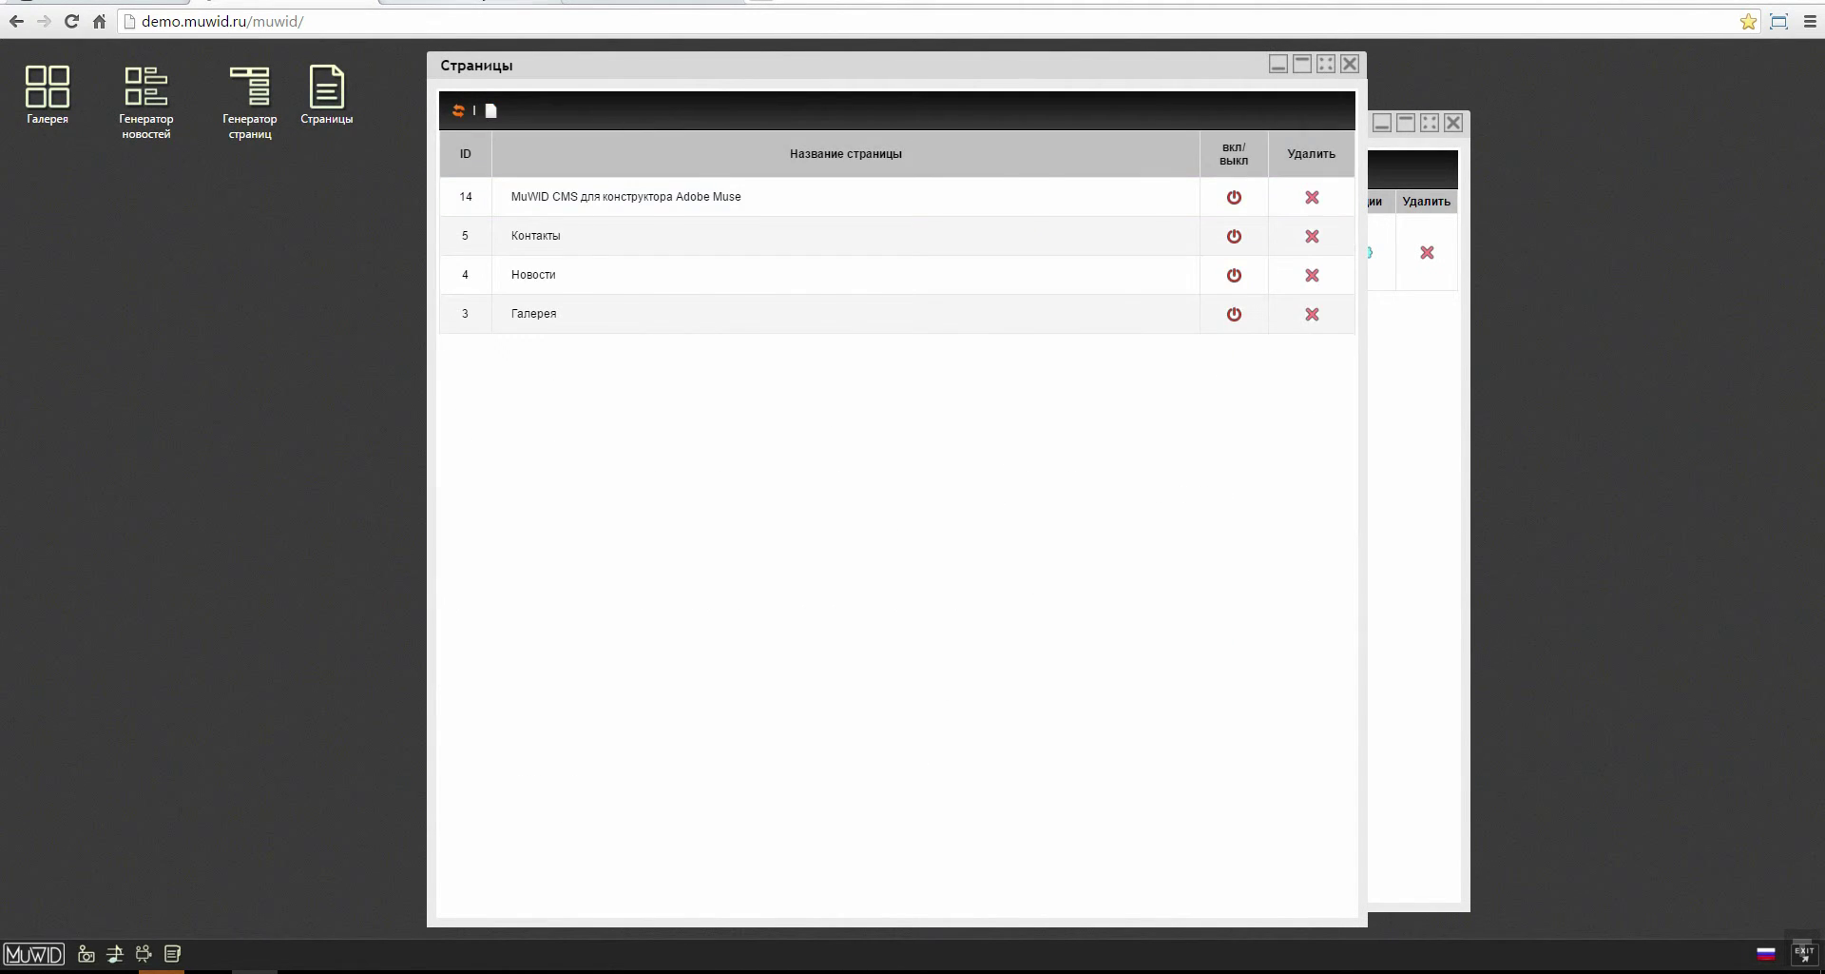
pyautogui.hotkey('ctrl', 'Tab')
pyautogui.click(71, 21)
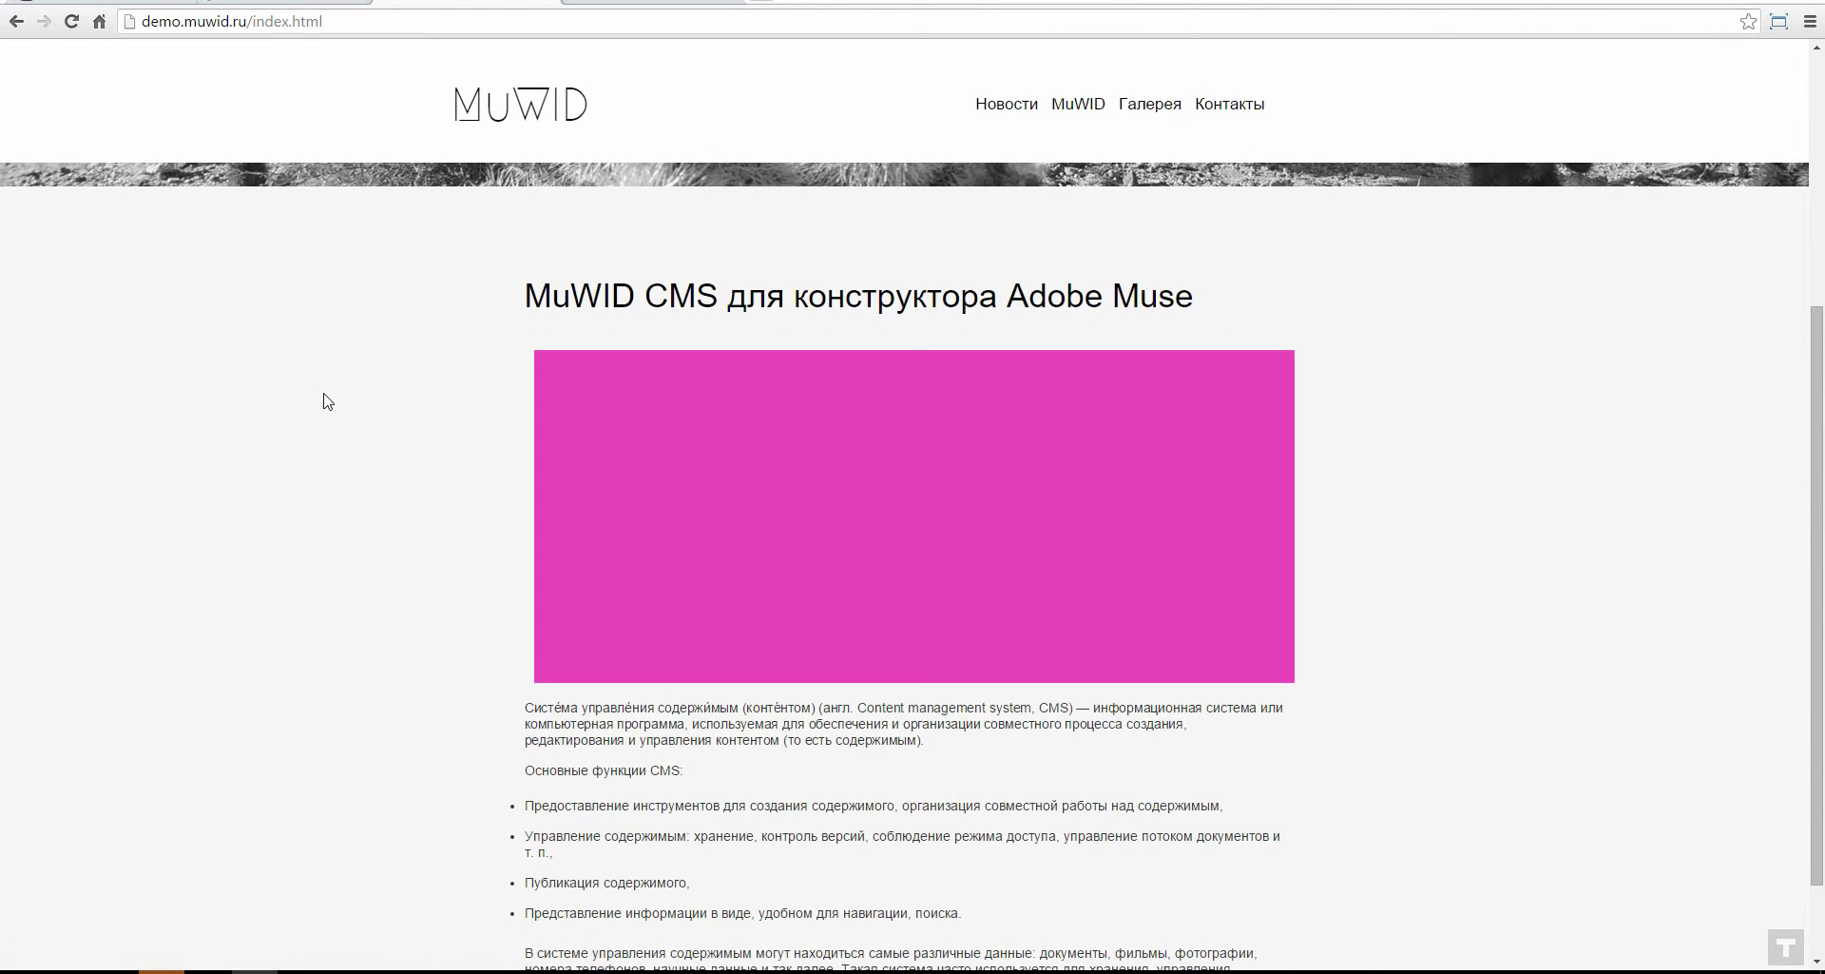
pyautogui.scroll(-2, 328, 400)
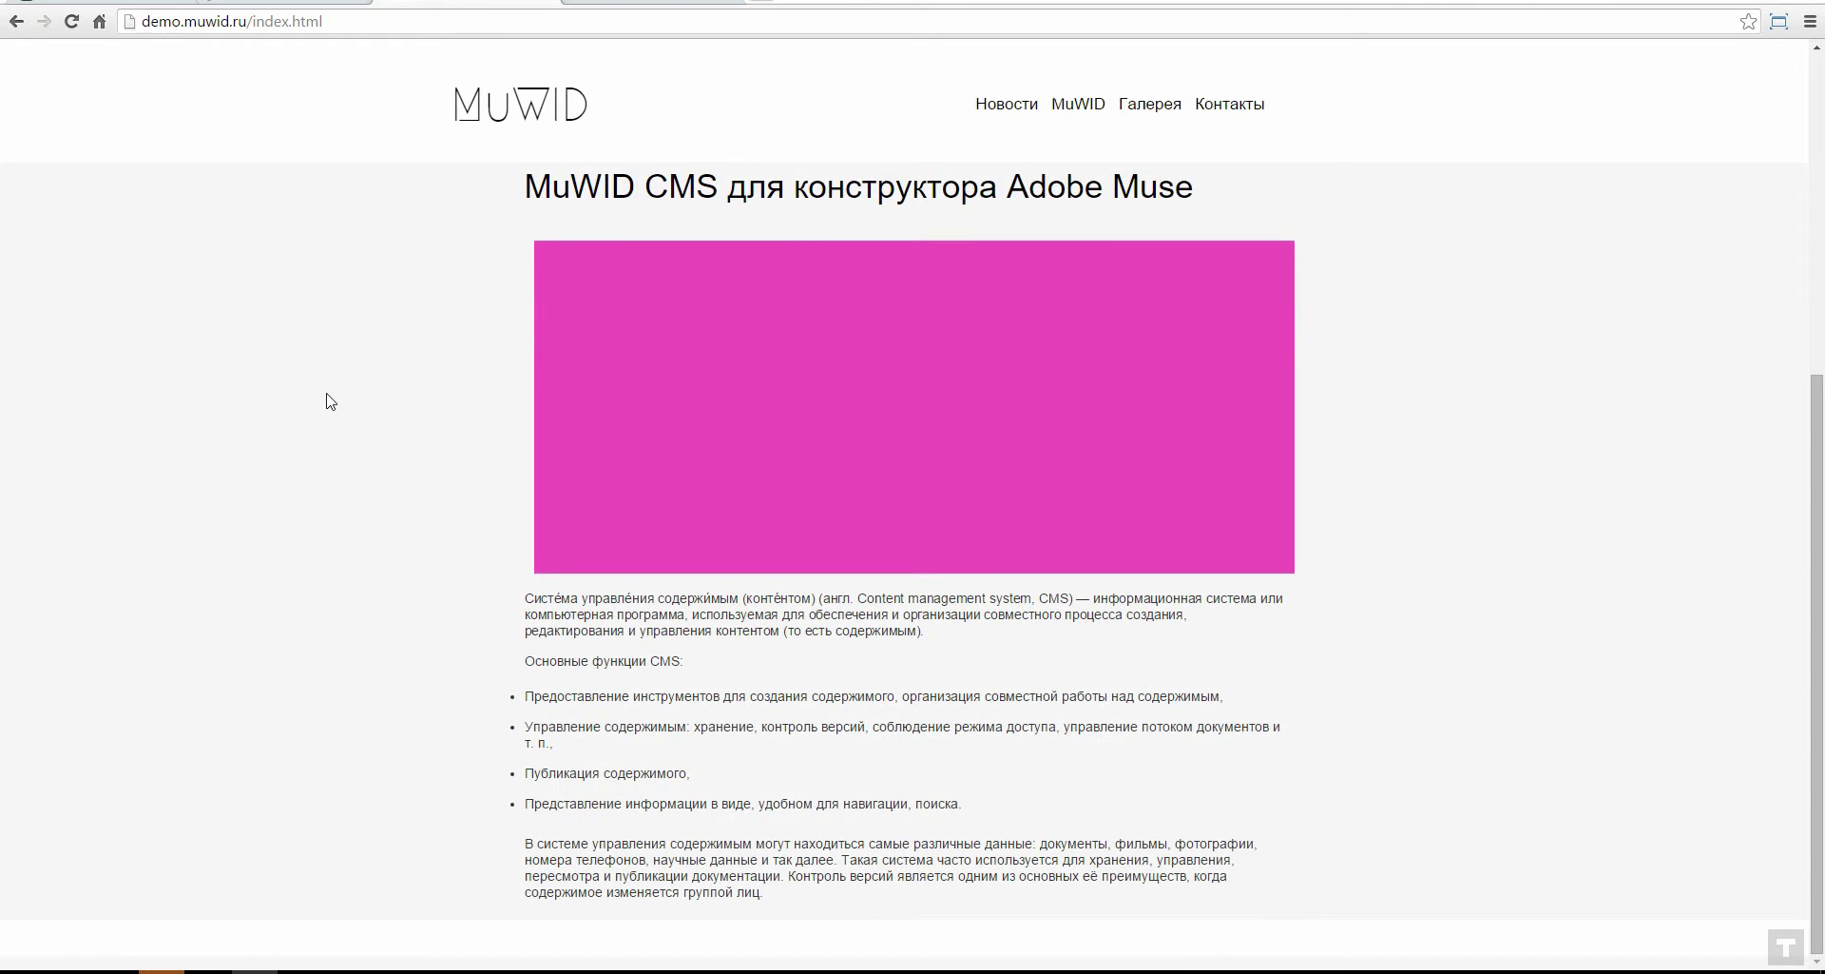
pyautogui.scroll(4, 345, 386)
pyautogui.scroll(-2, 920, 494)
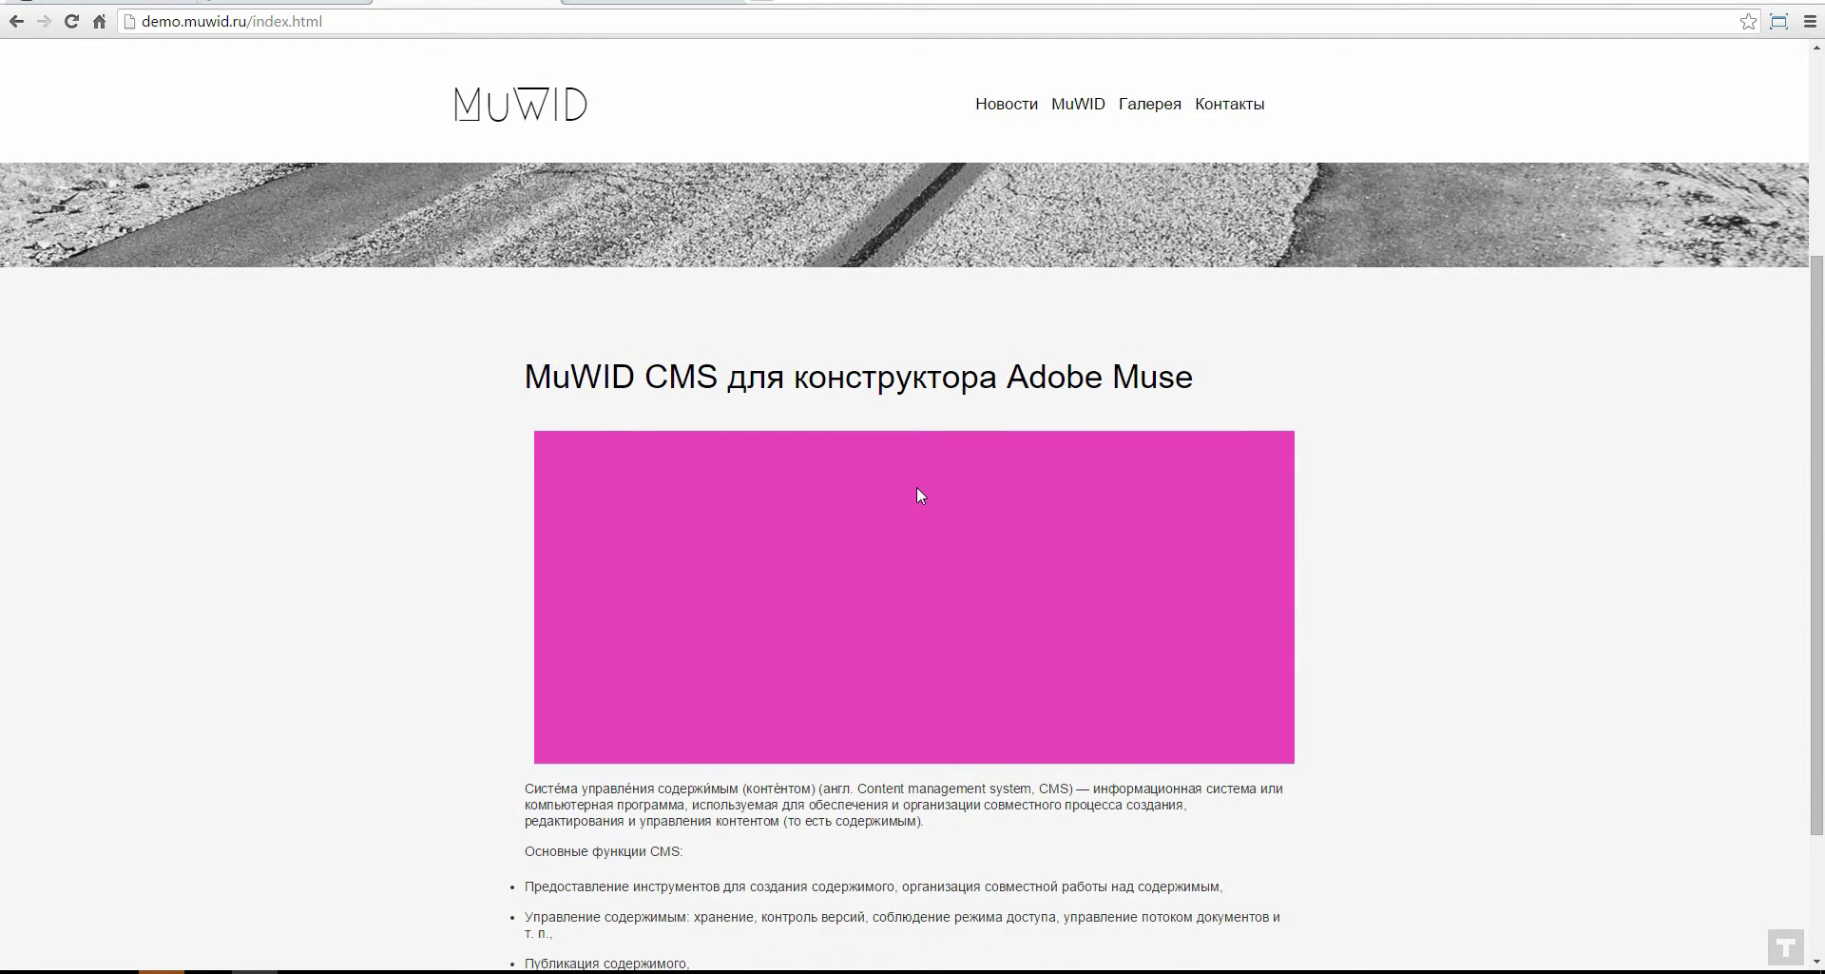
pyautogui.scroll(-1, 551, 384)
# Step: Compare the live heading 'MuWID CMS для конструктора Adobe Muse' with the admin page title
pyautogui.moveTo(527, 282); pyautogui.dragTo(1214, 276)
pyautogui.click(1754, 1)
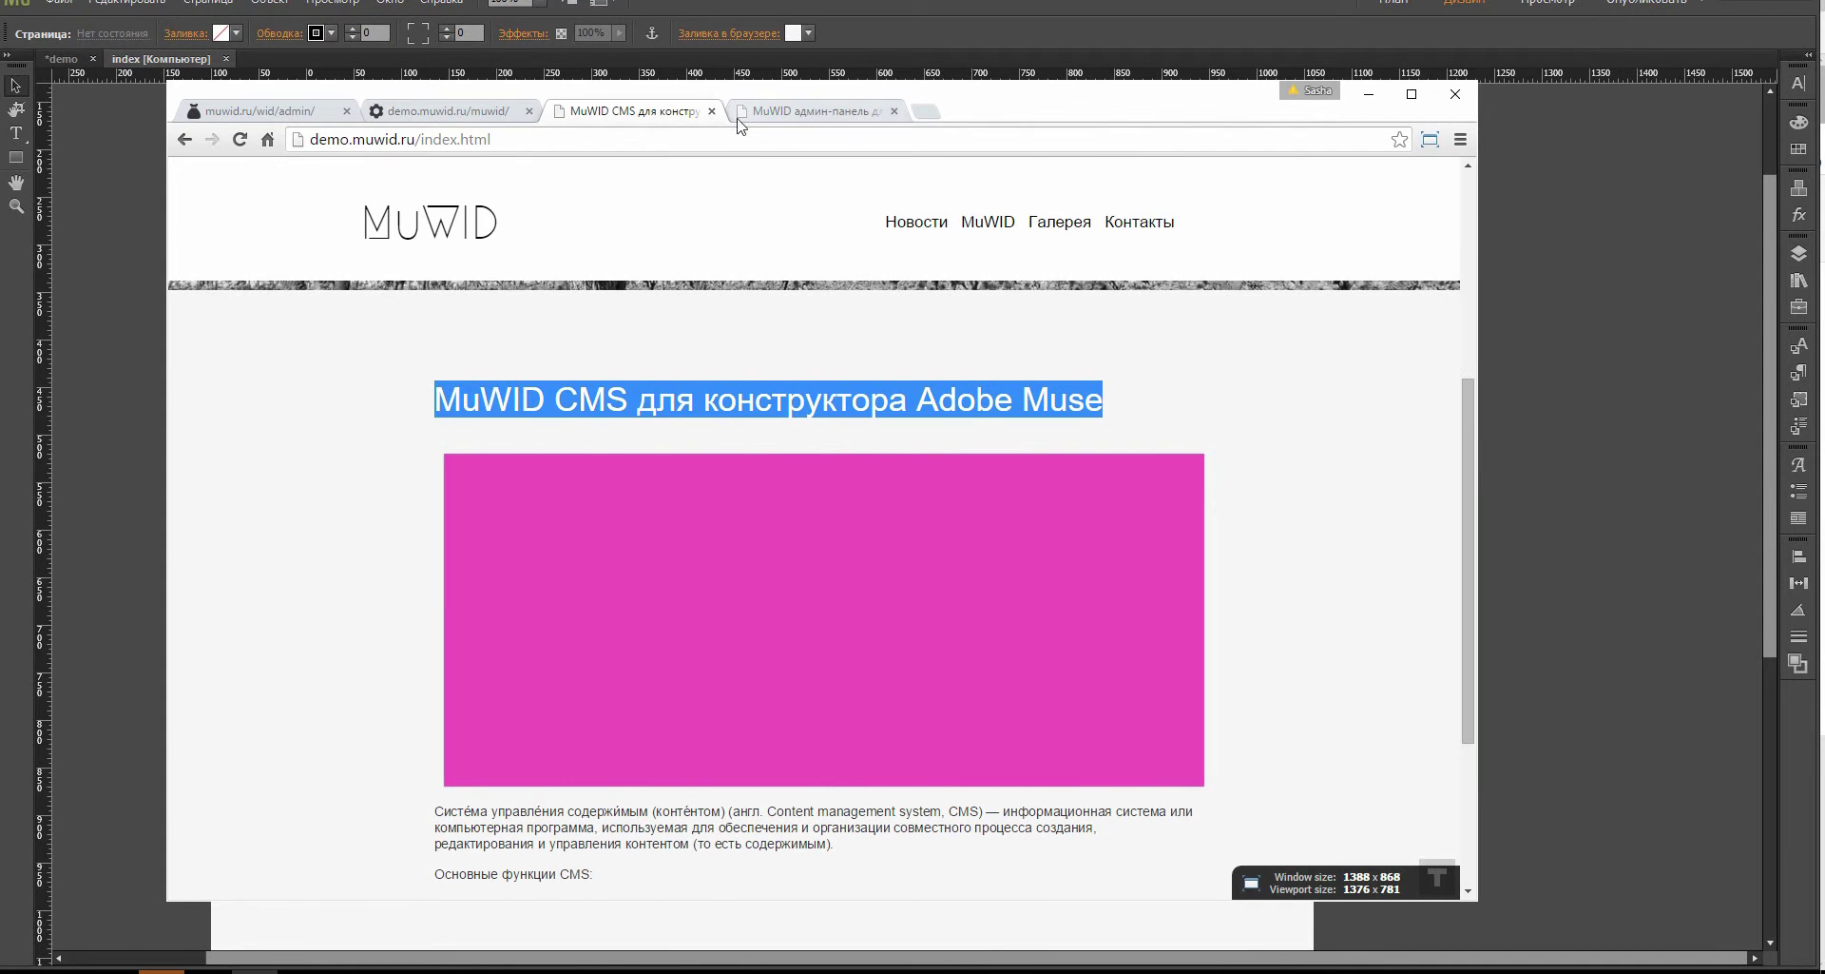
pyautogui.click(537, 399)
pyautogui.moveTo(463, 399); pyautogui.dragTo(1084, 400)
pyautogui.moveTo(437, 400); pyautogui.dragTo(1101, 404)
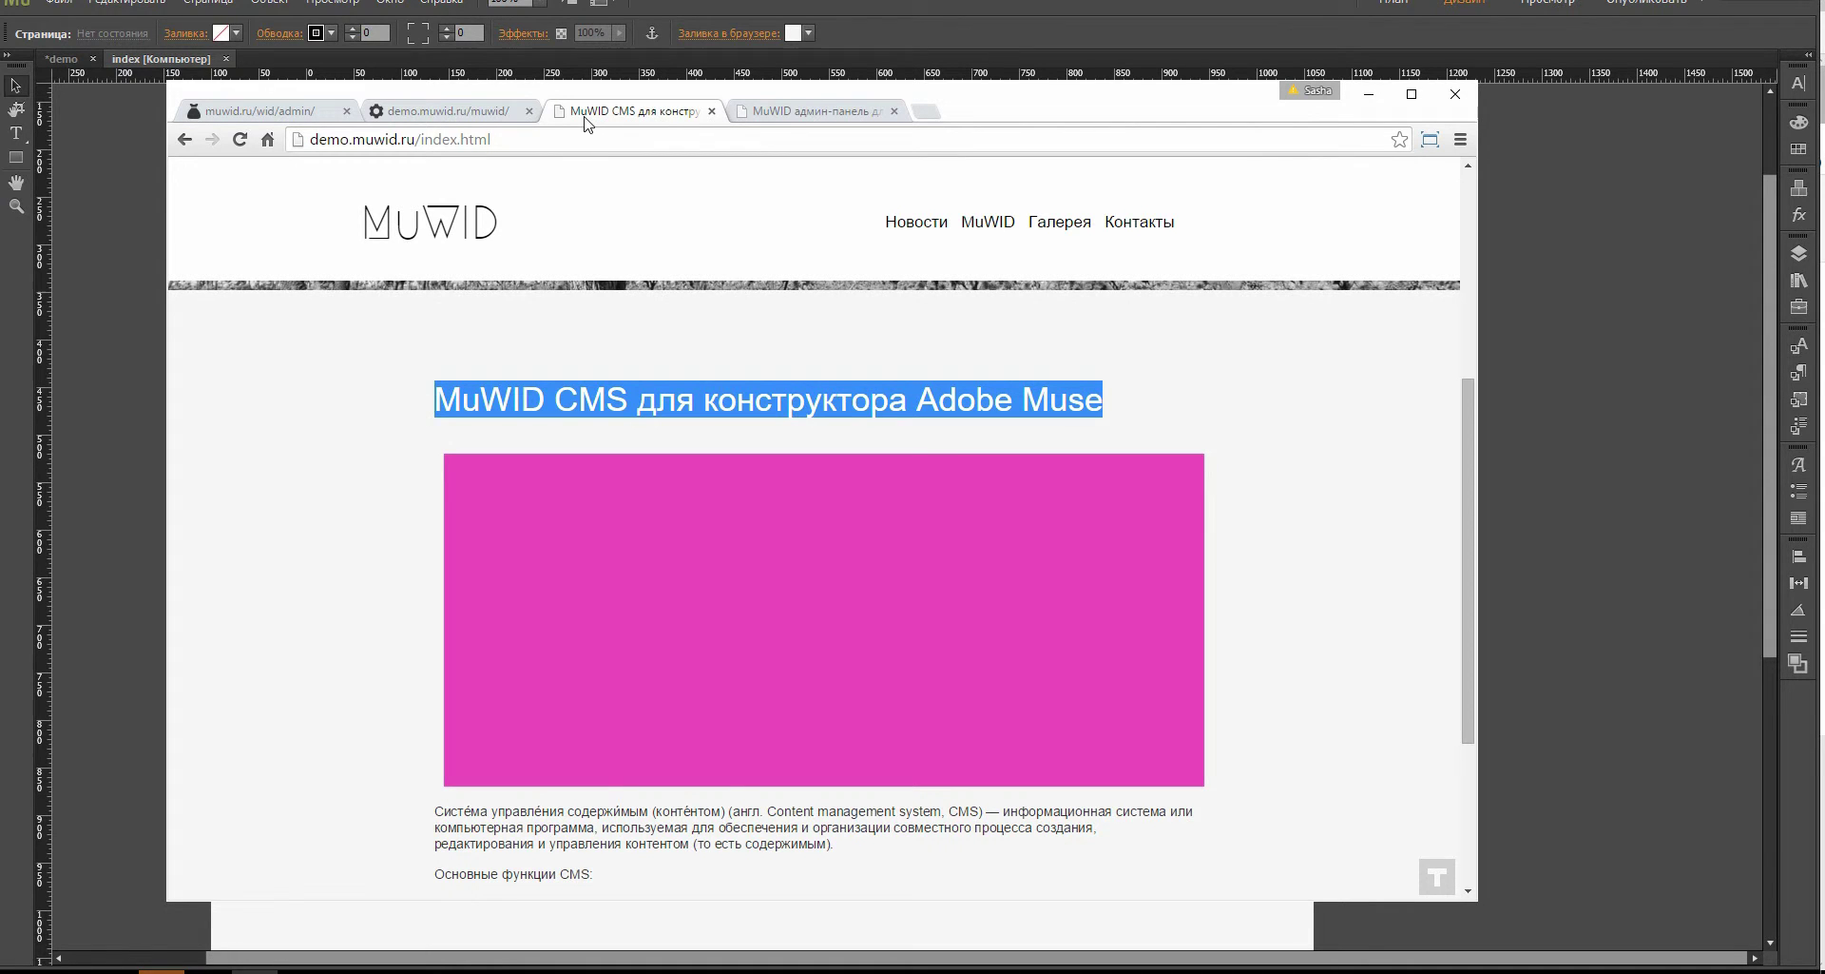
pyautogui.click(440, 118)
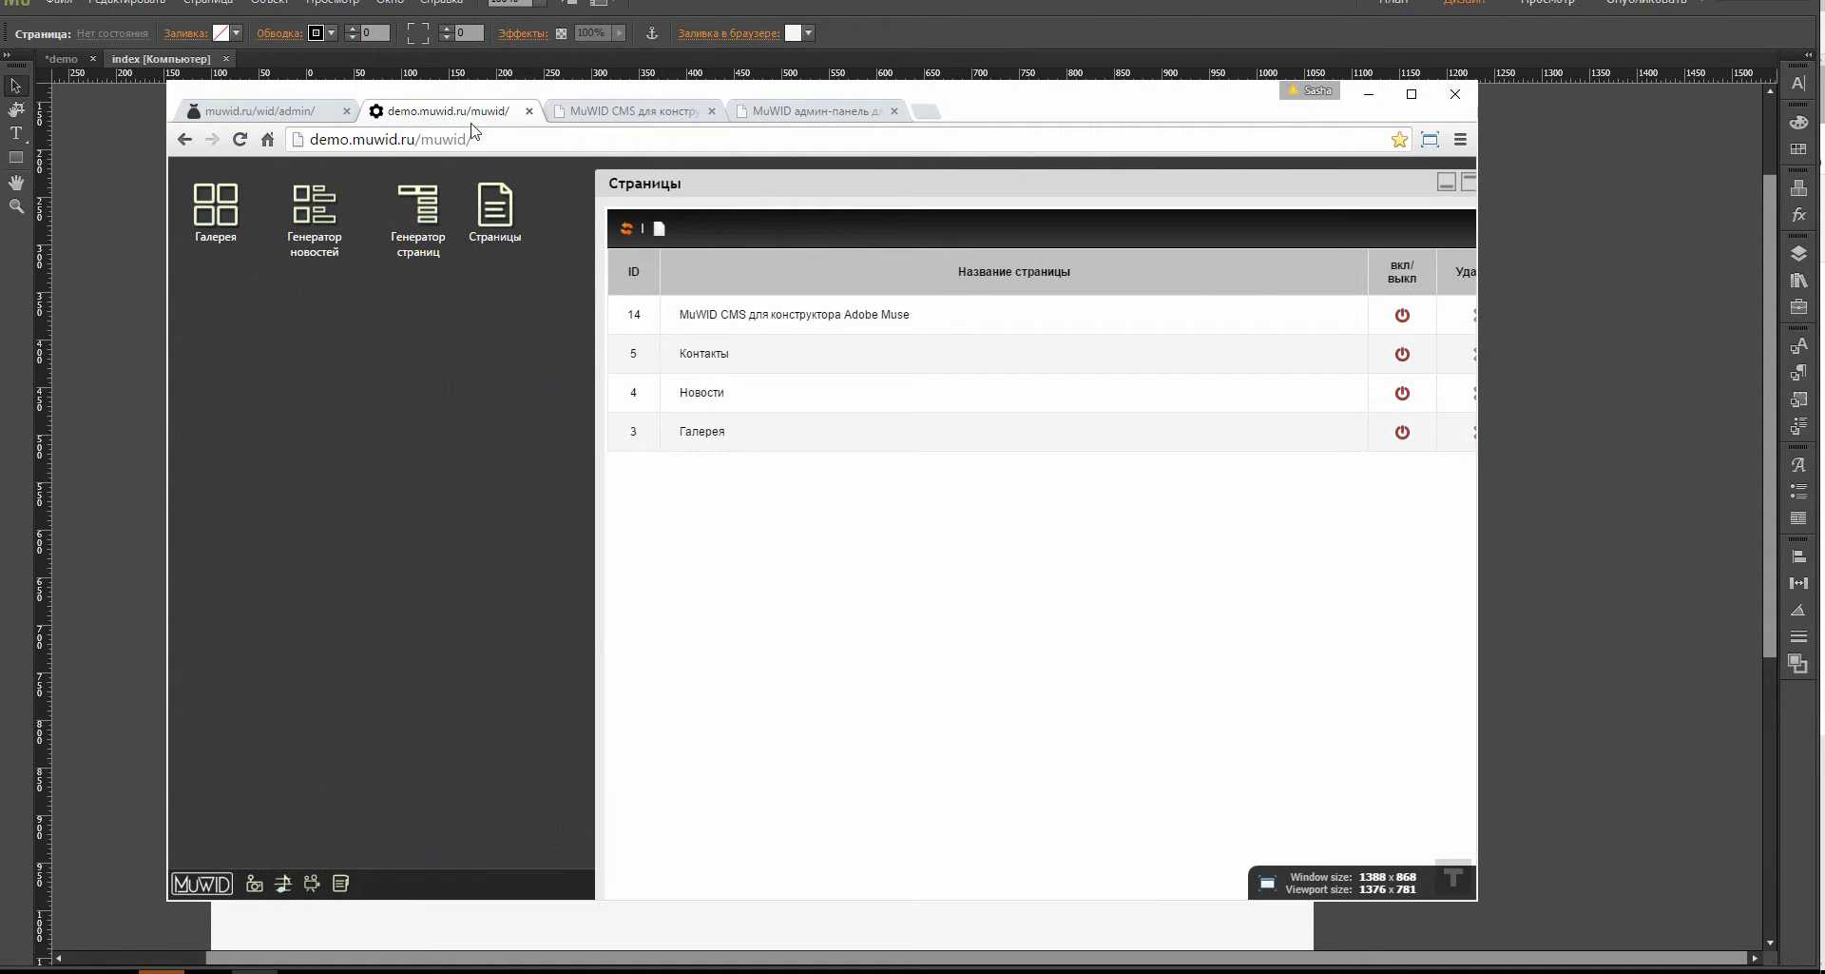
pyautogui.click(722, 322)
pyautogui.tripleClick(925, 303)
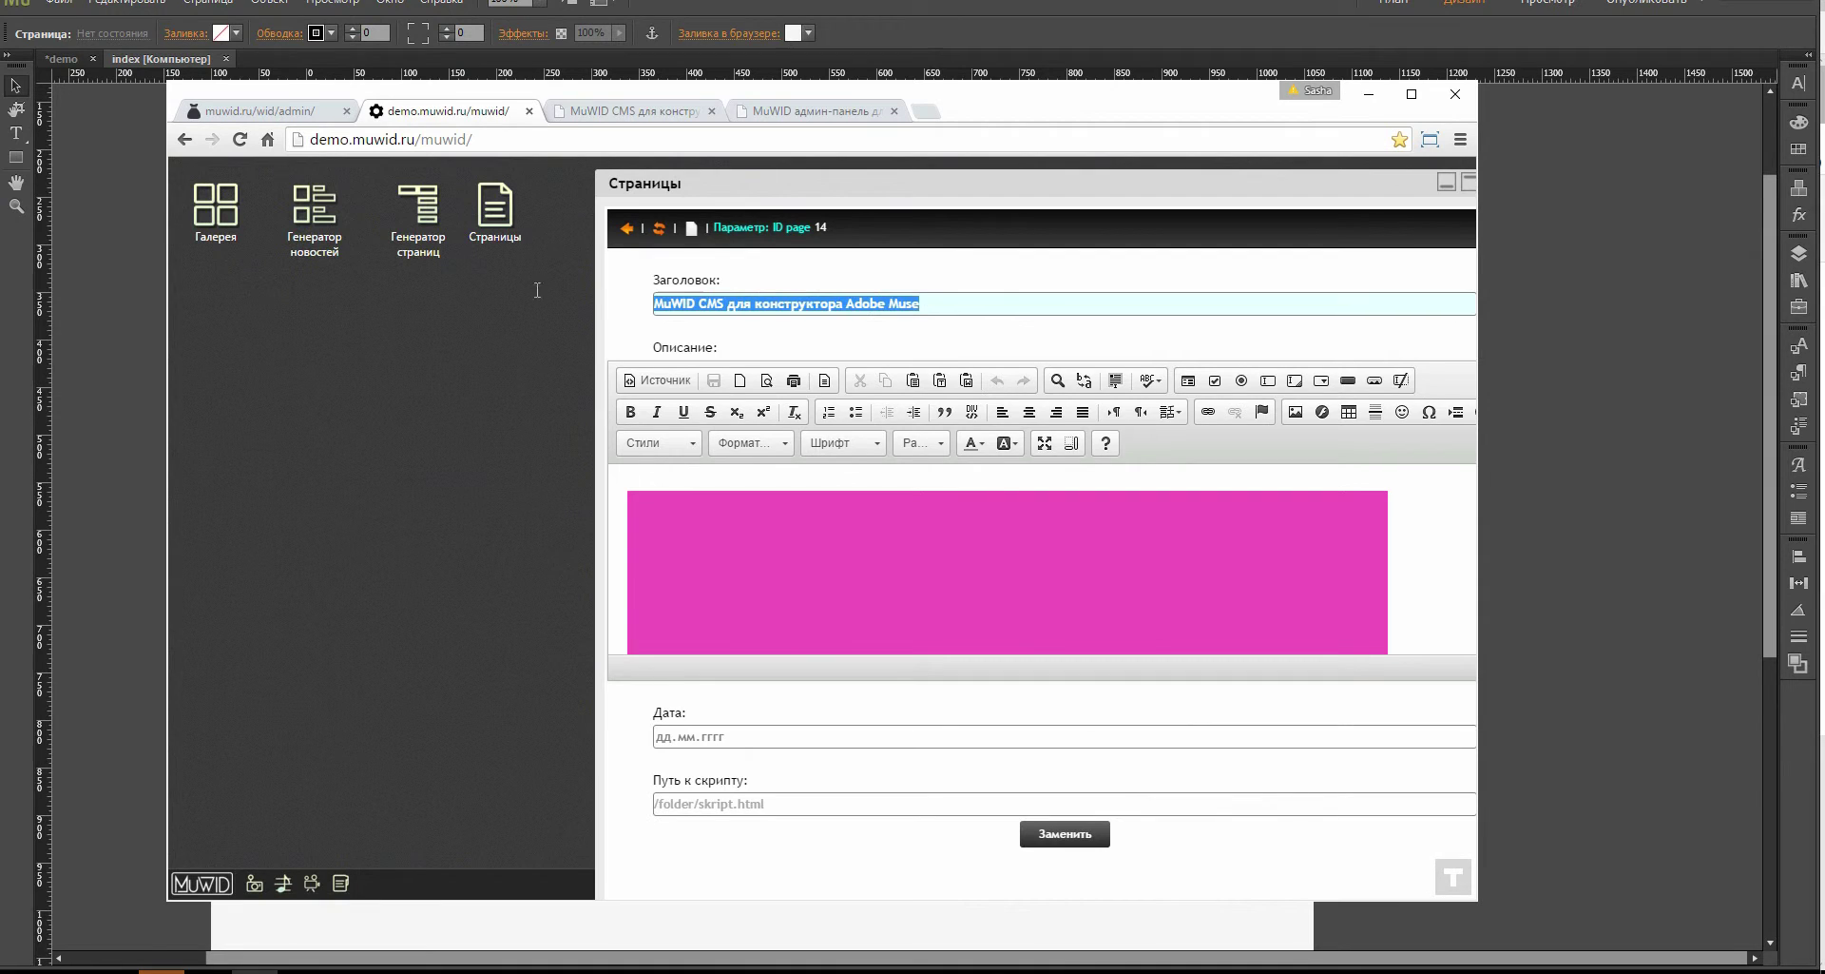
# Step: Re-examine the heading on the maximized live page
pyautogui.click(613, 112)
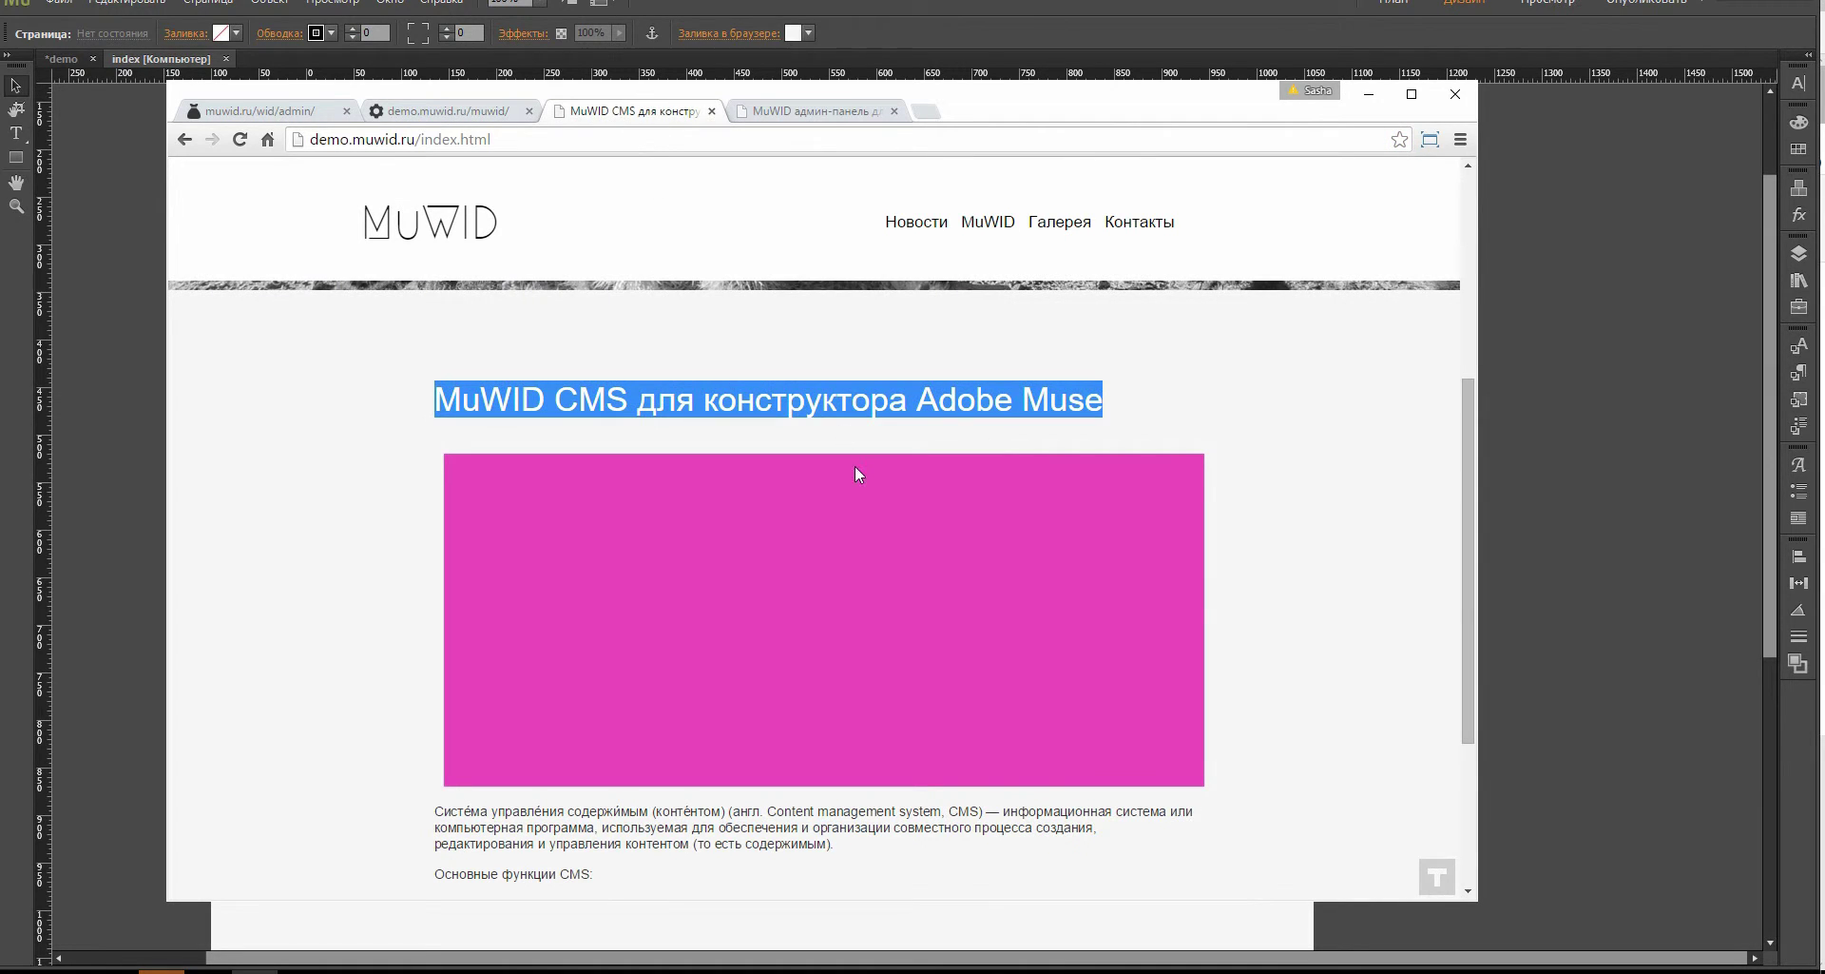
pyautogui.scroll(-3, 888, 396)
pyautogui.scroll(3, 887, 390)
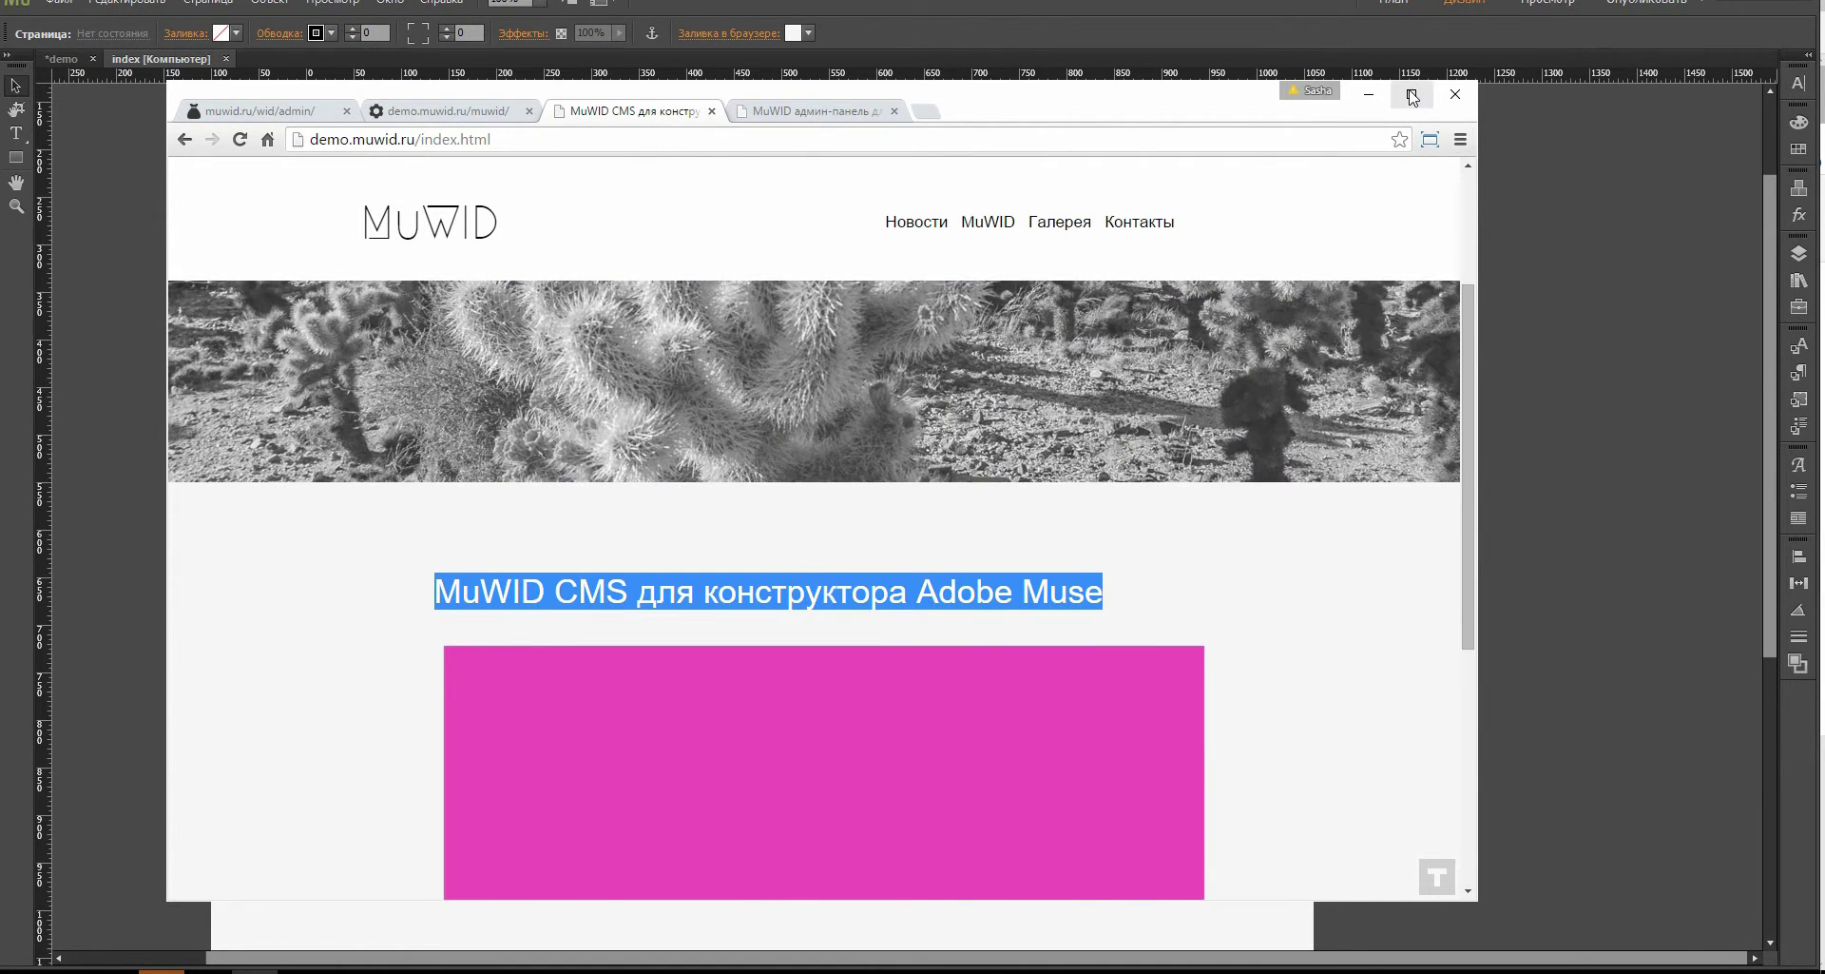
pyautogui.click(1412, 93)
pyautogui.scroll(-3, 706, 544)
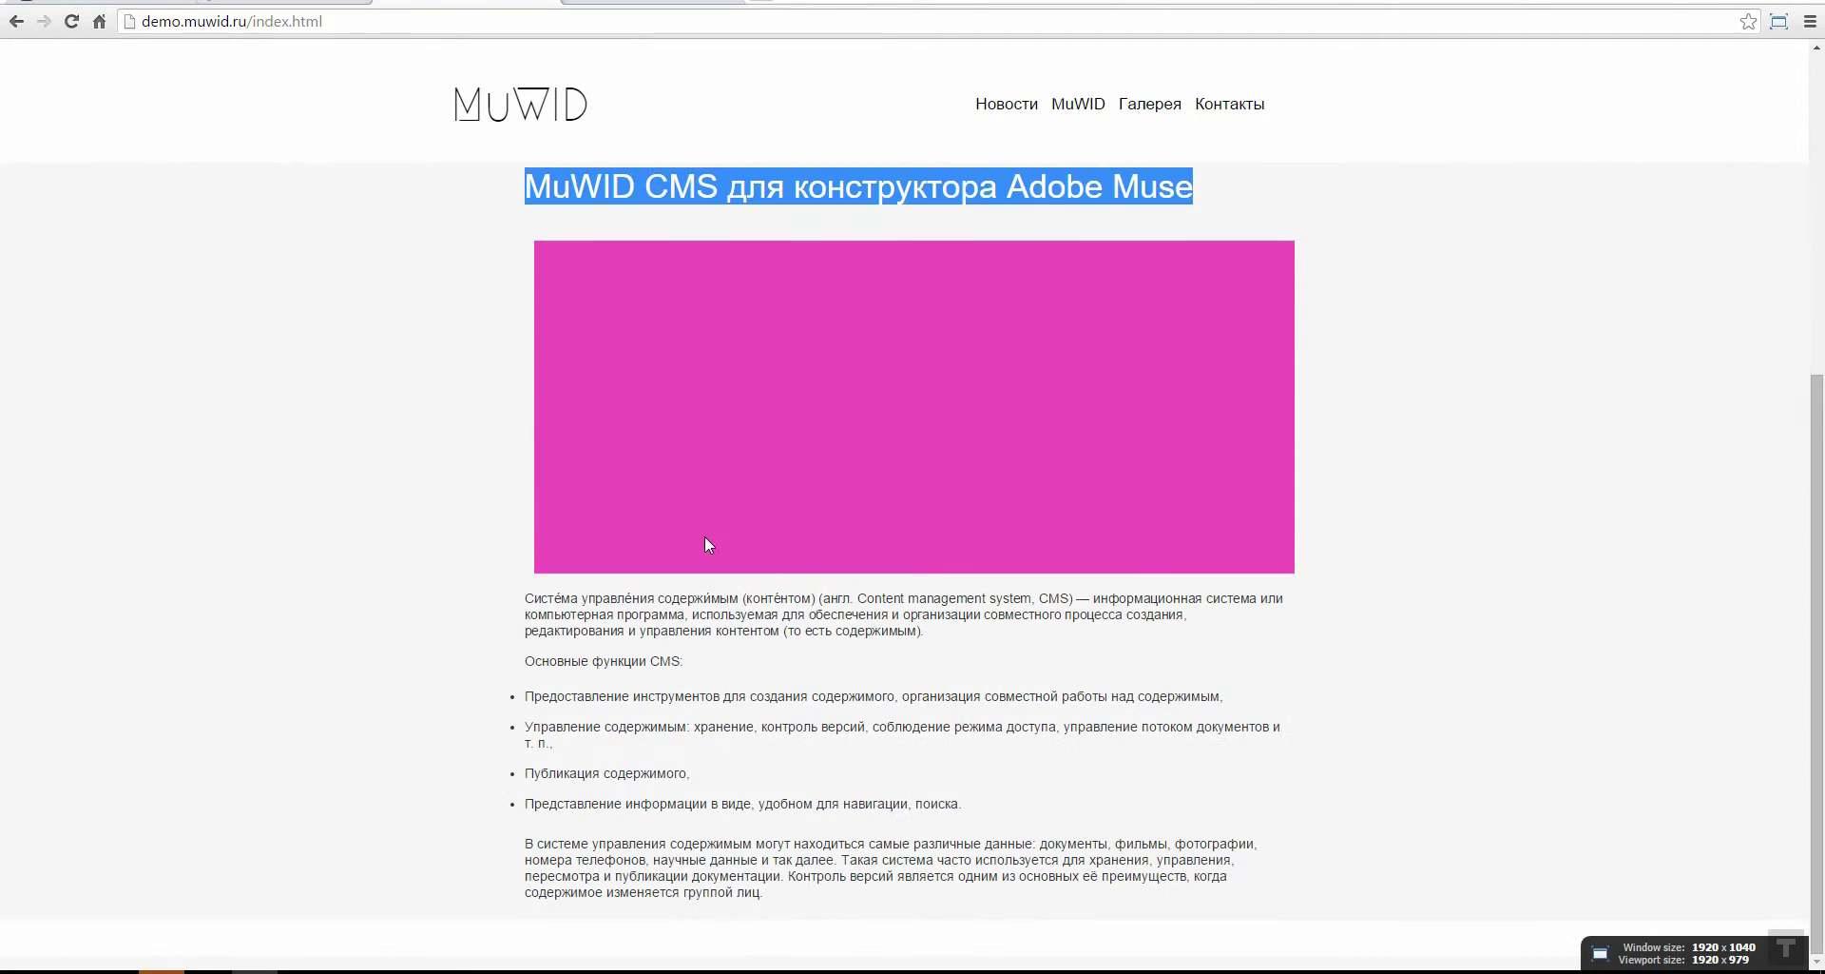
pyautogui.click(561, 596)
pyautogui.scroll(5, 533, 381)
pyautogui.scroll(-3, 537, 409)
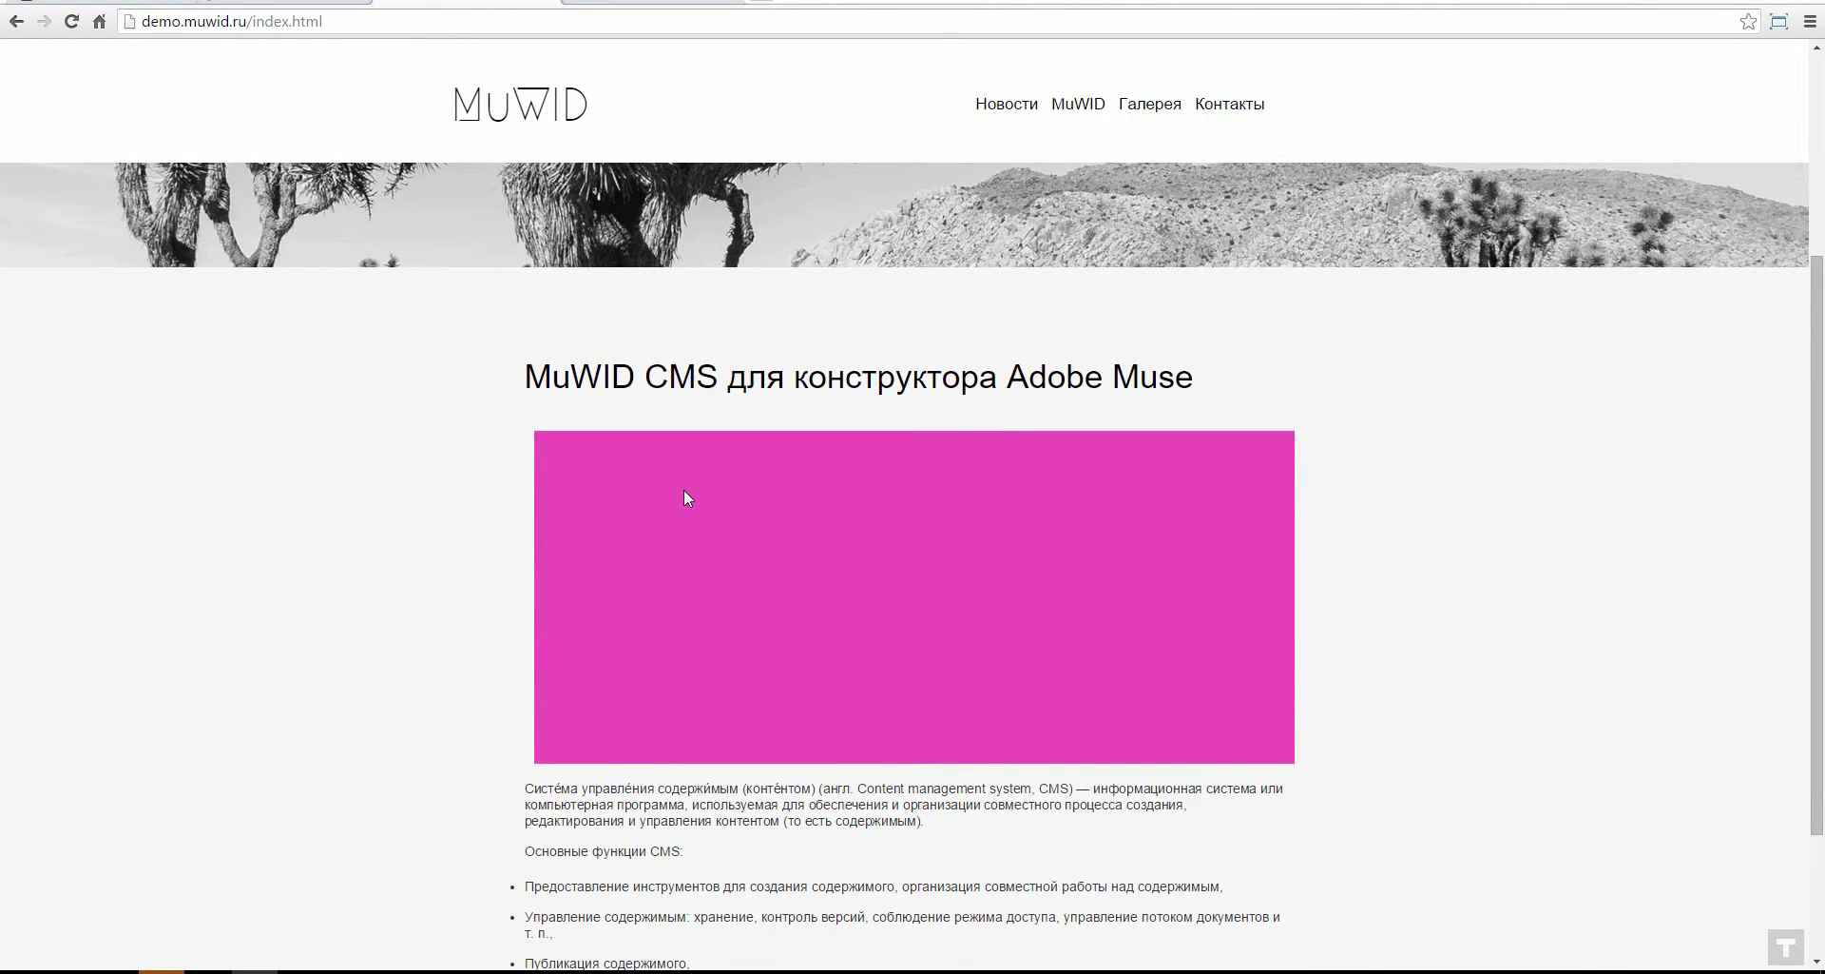
pyautogui.scroll(-1, 691, 491)
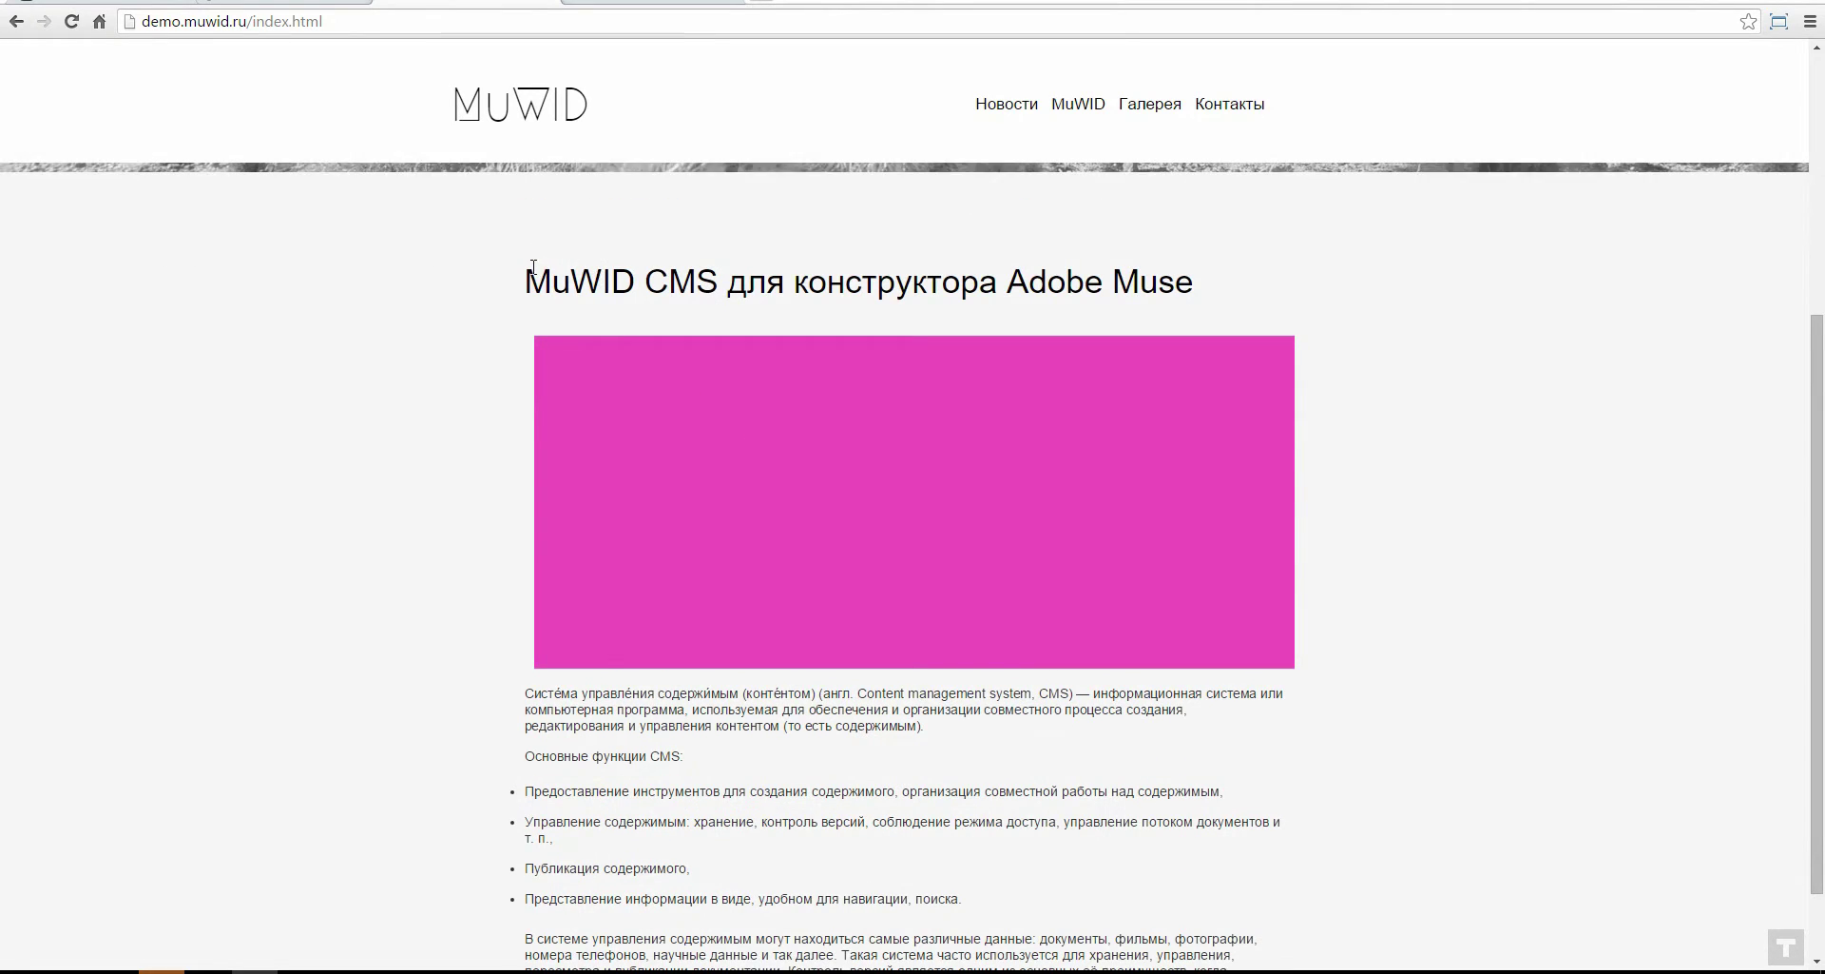
pyautogui.moveTo(526, 281); pyautogui.dragTo(1215, 274)
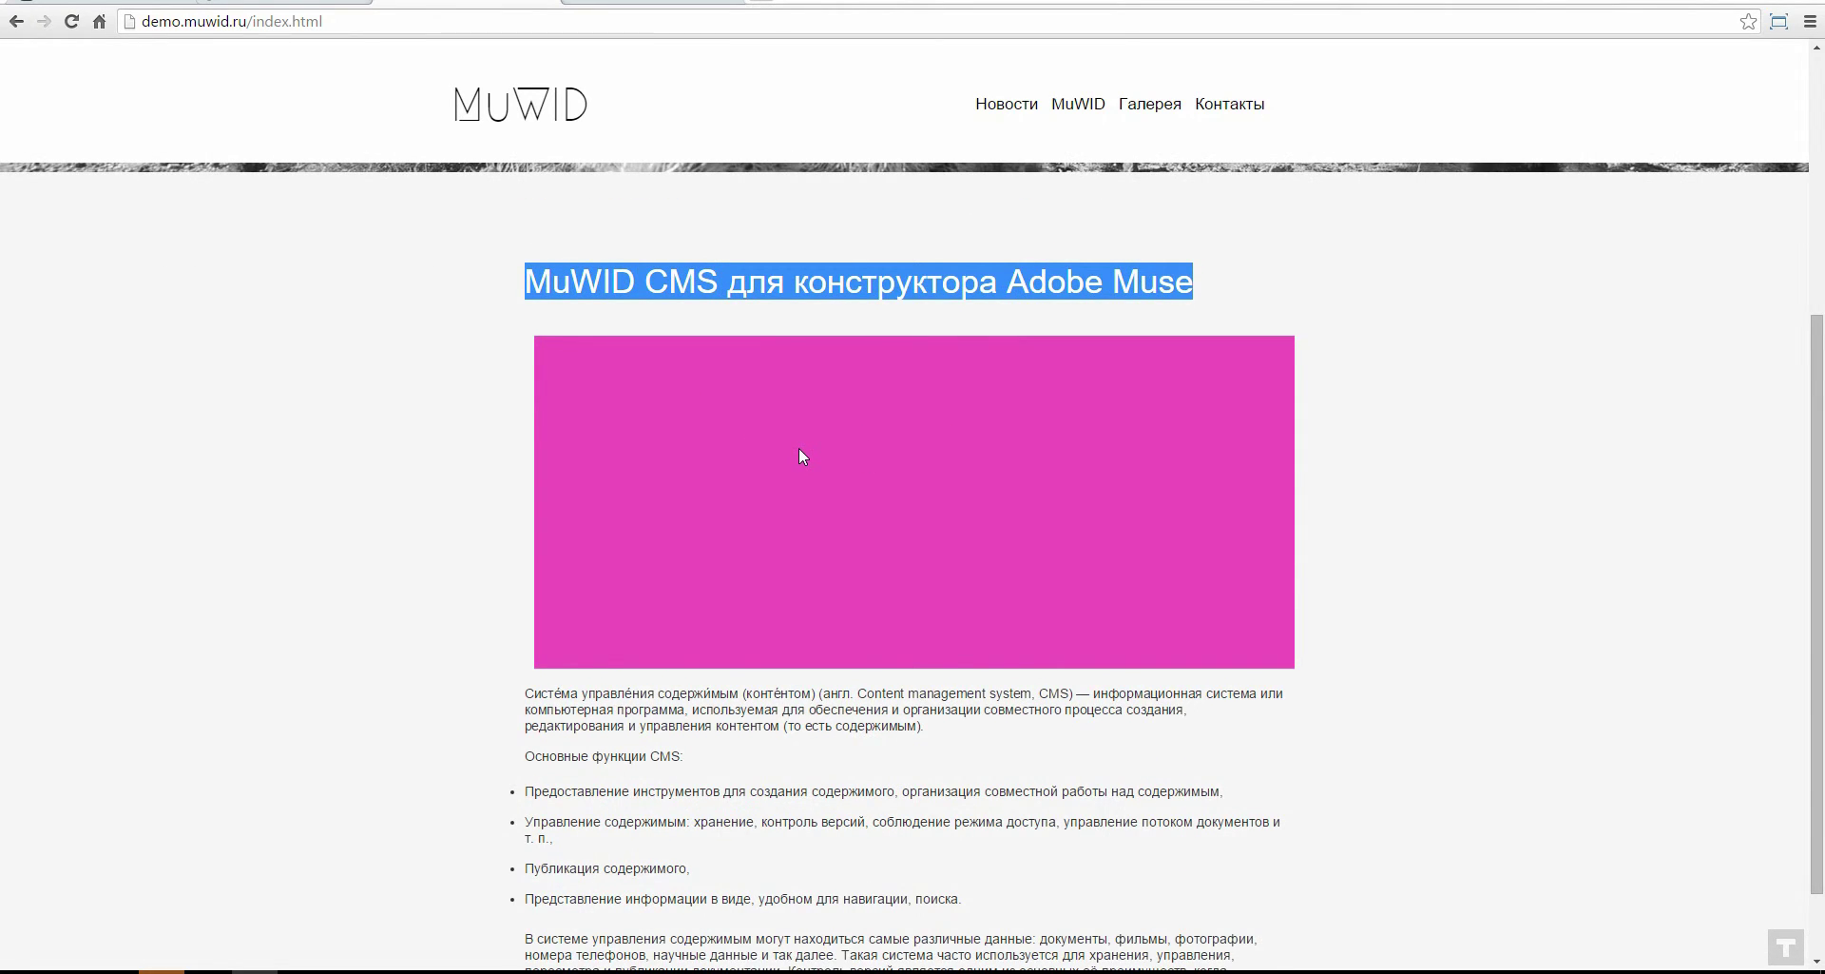
pyautogui.scroll(-1, 801, 448)
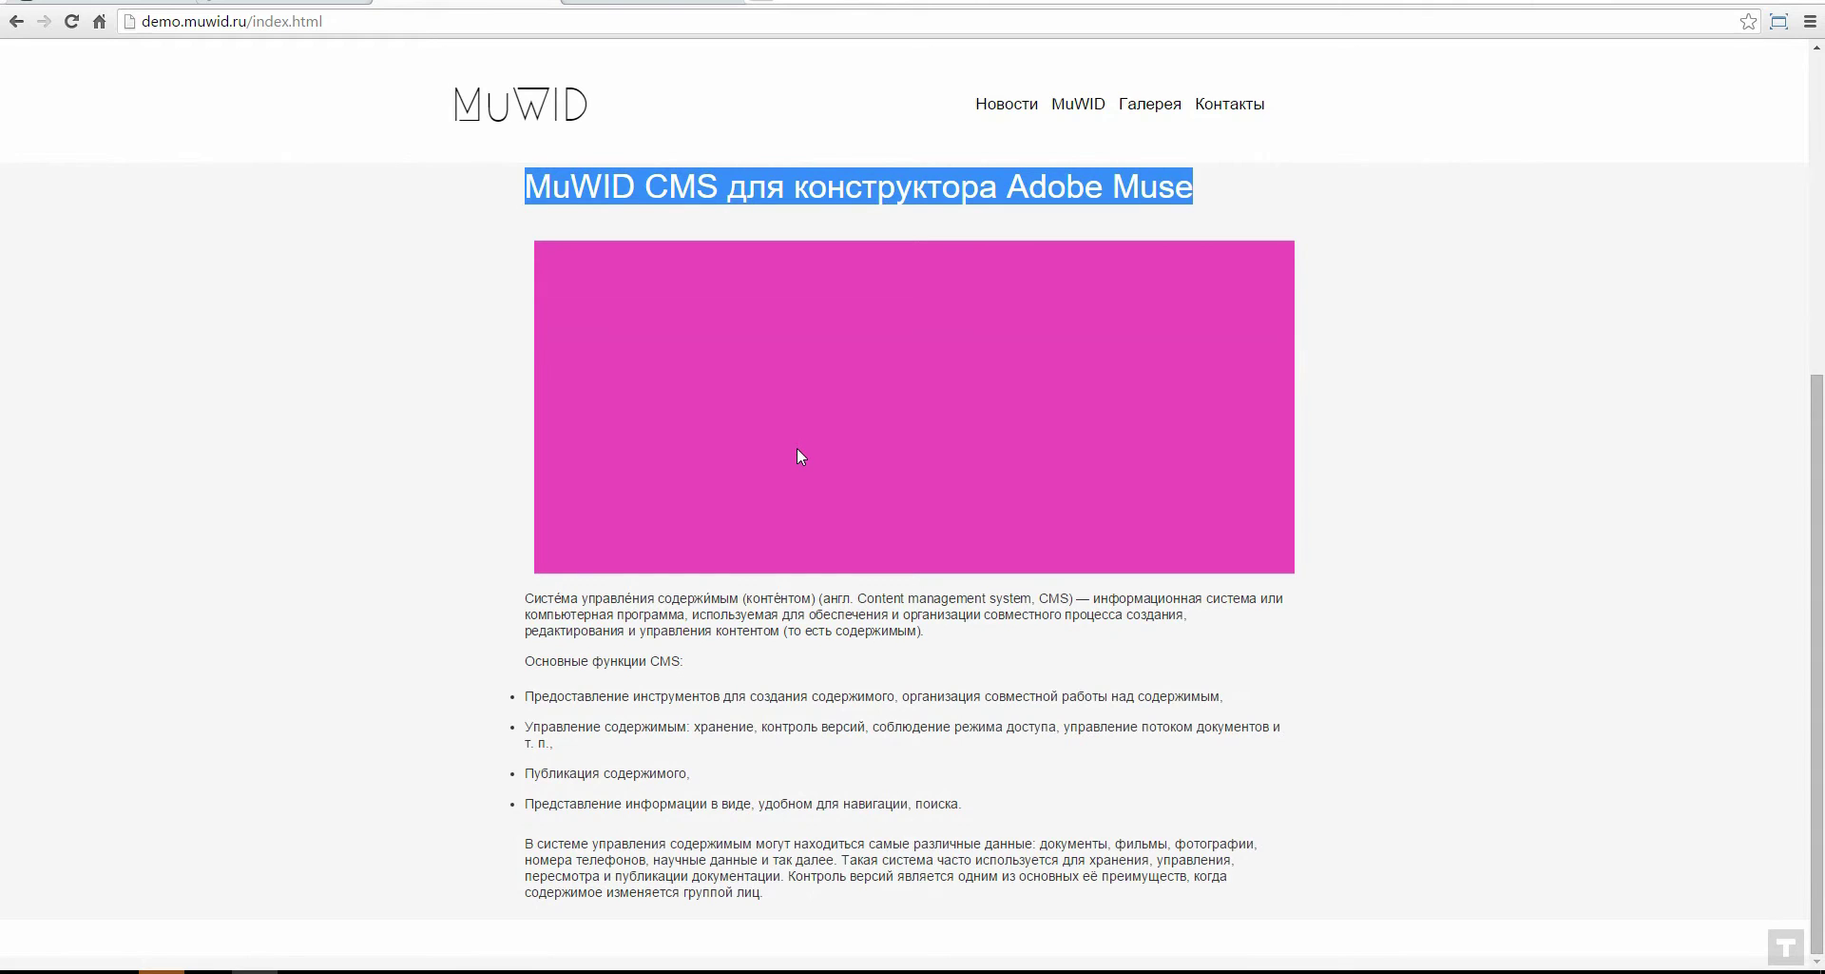
pyautogui.scroll(1, 791, 454)
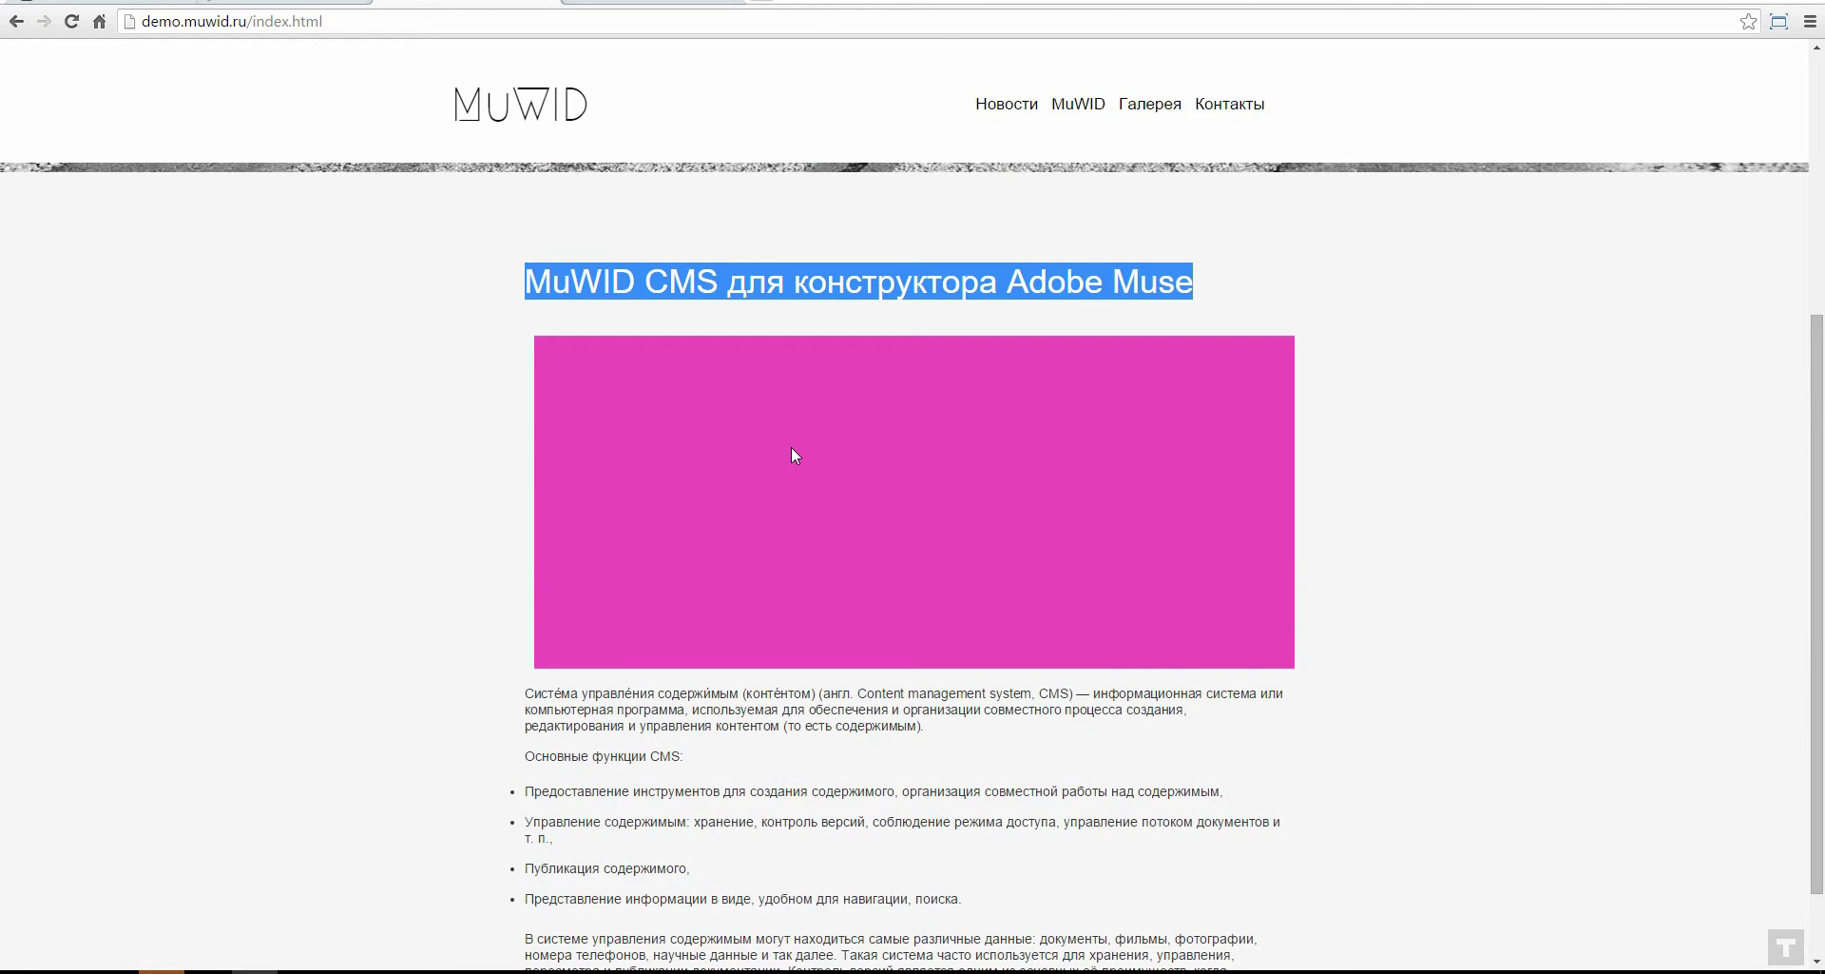
pyautogui.click(436, 289)
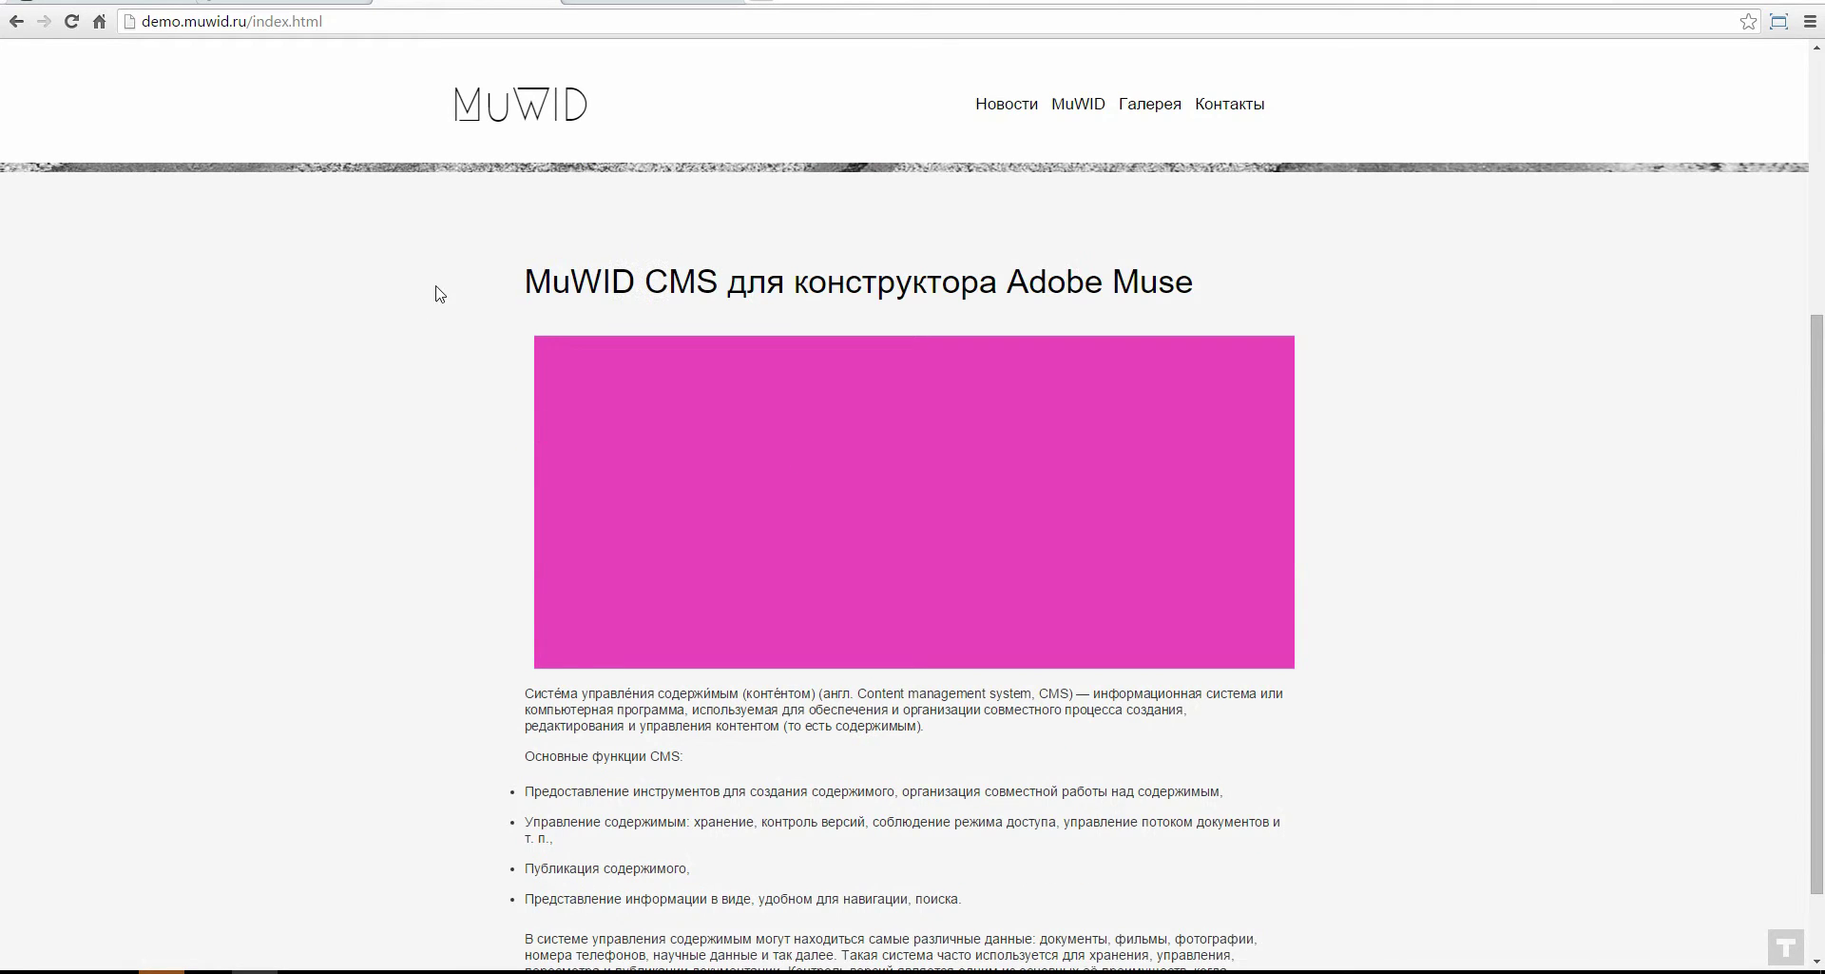
# Step: Close the Страницы and Фотографии windows in the admin panel
pyautogui.click(297, 3)
pyautogui.moveTo(1188, 62); pyautogui.dragTo(1243, 65)
pyautogui.click(1406, 65)
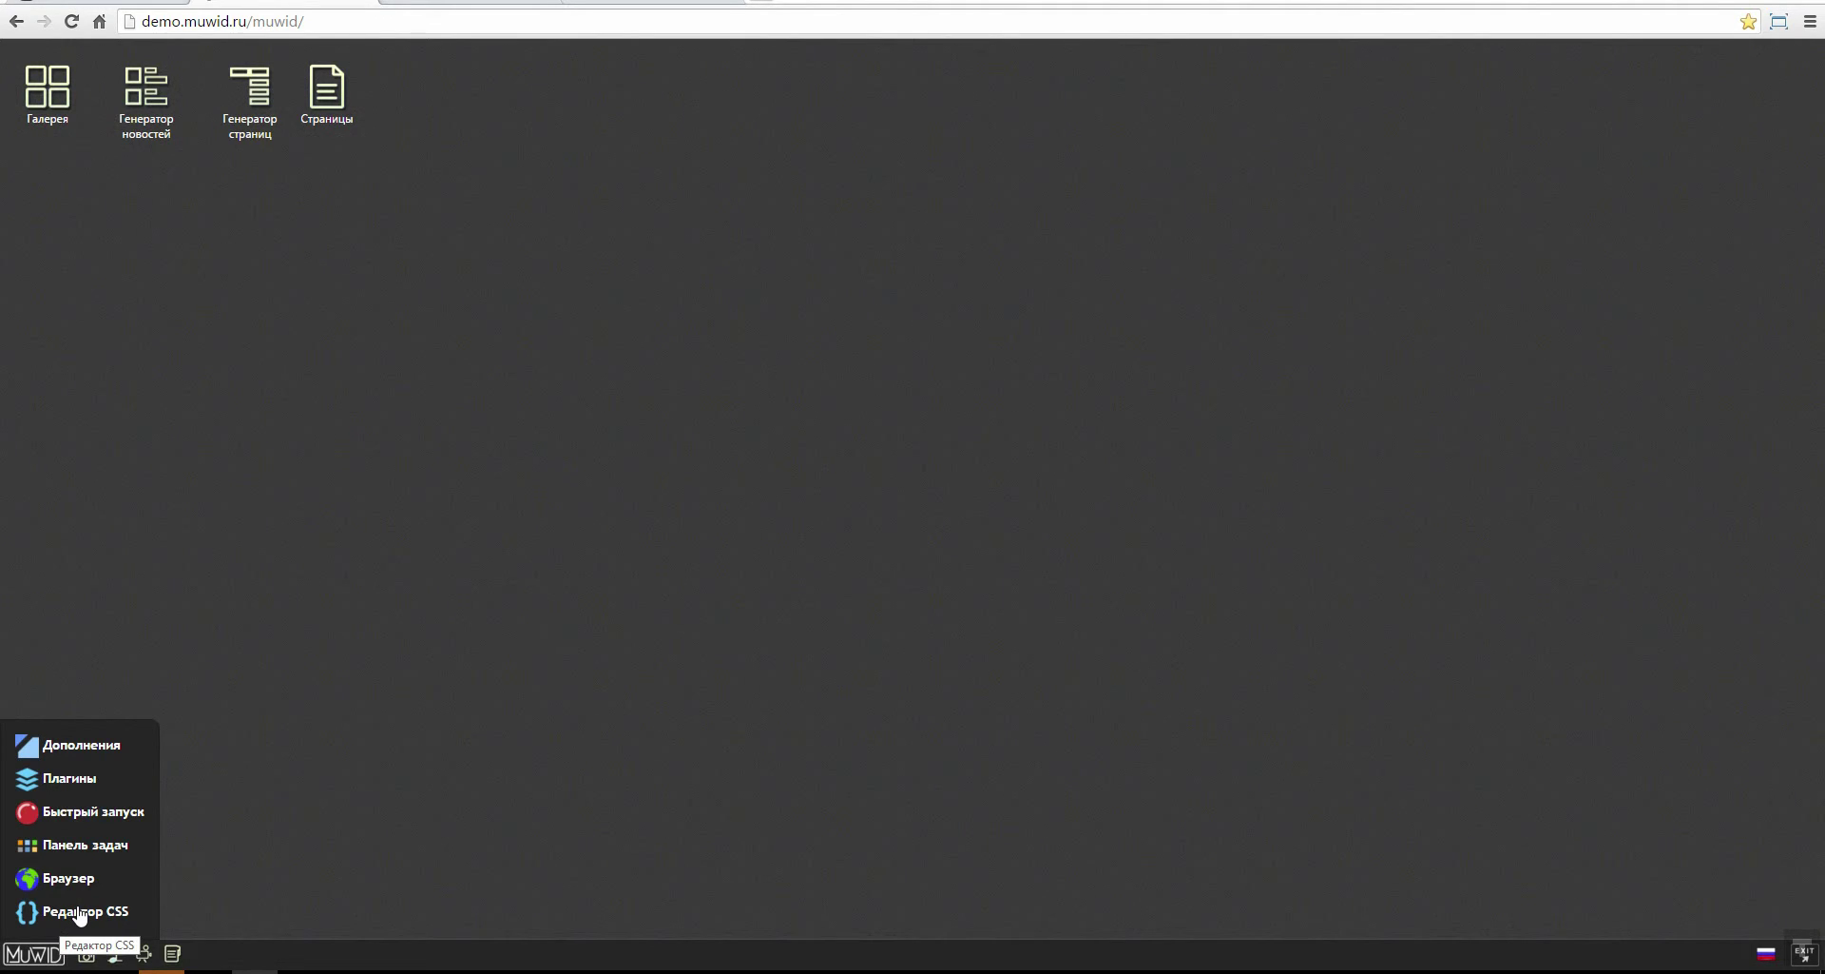
# Step: Open the Редактор CSS to start a new style named тест
pyautogui.click(80, 914)
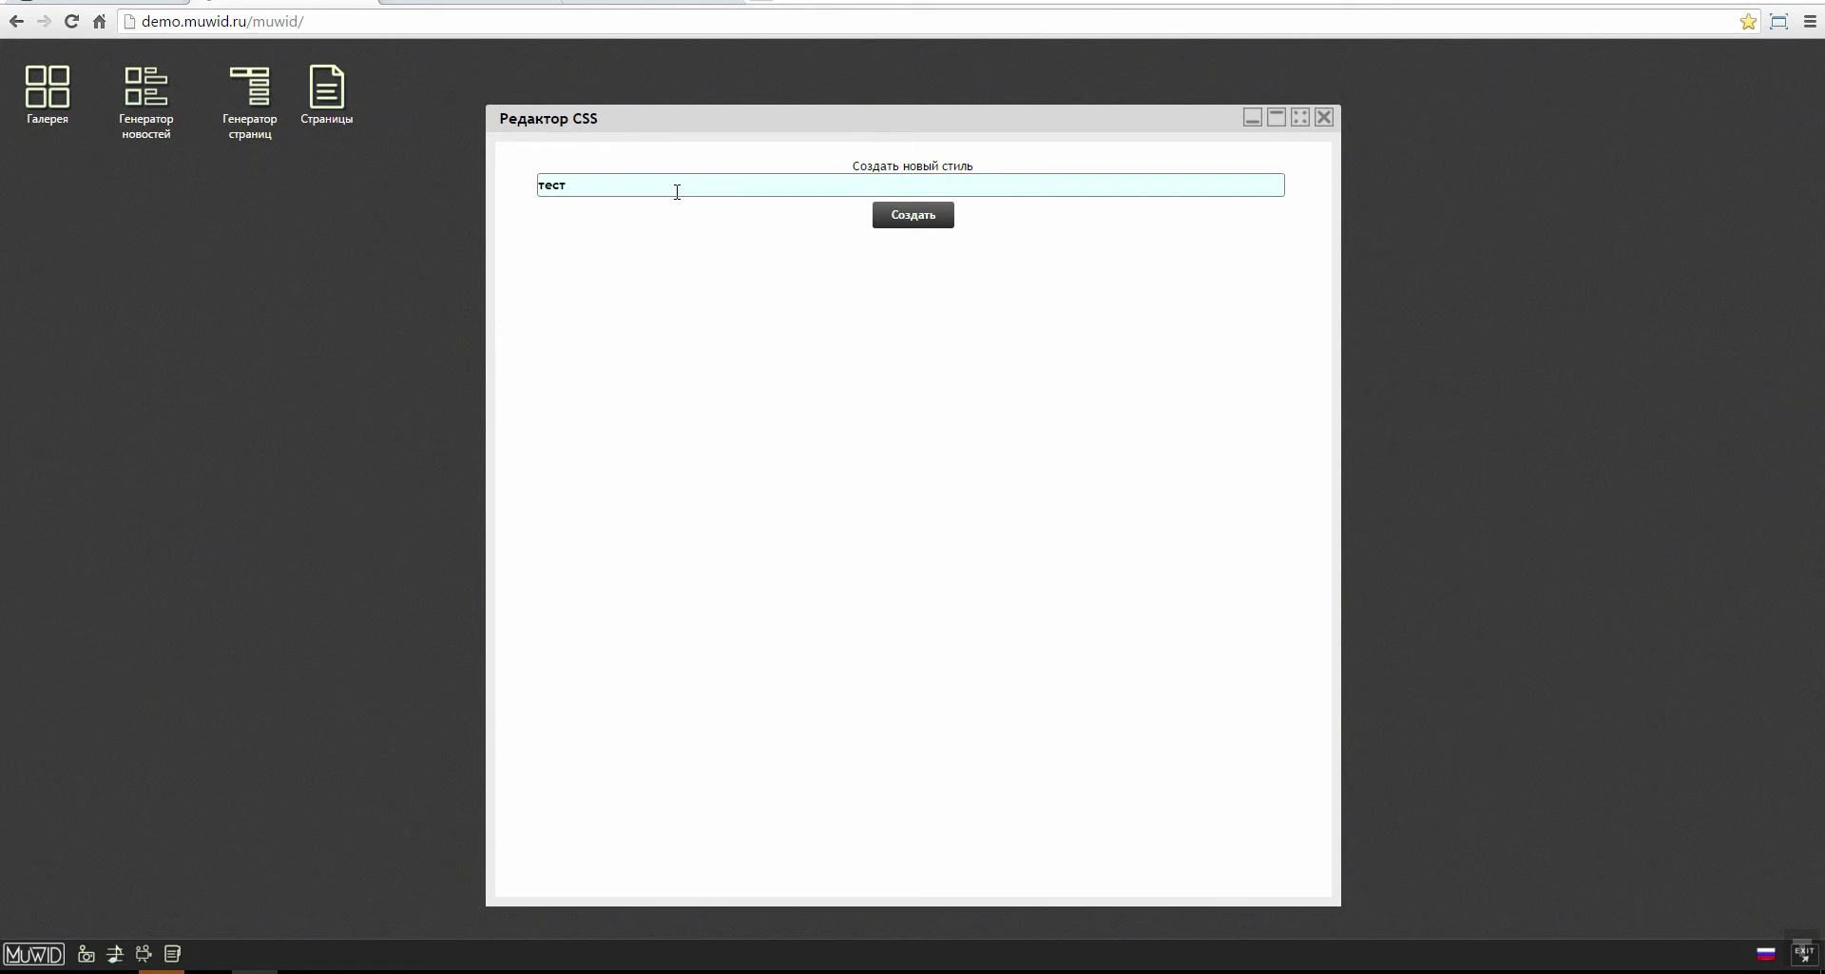
# Step: Create the тест style and add two empty tag fields, 18 and 19
pyautogui.click(928, 213)
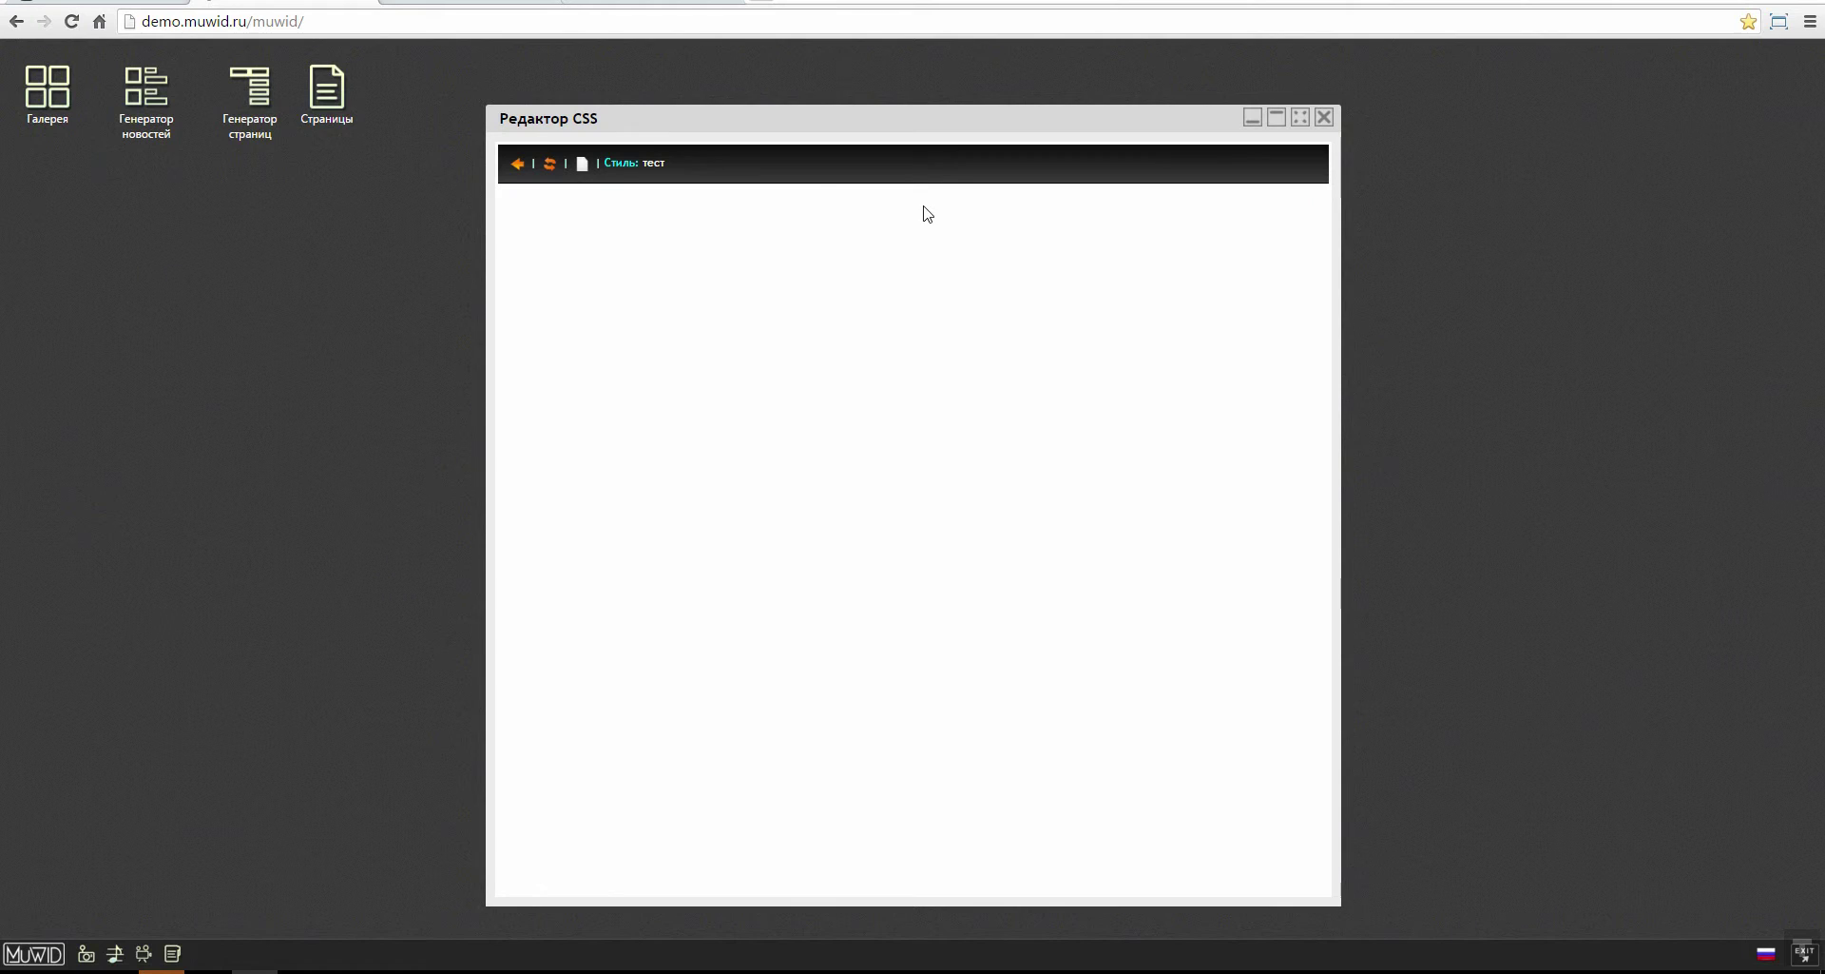
pyautogui.click(584, 167)
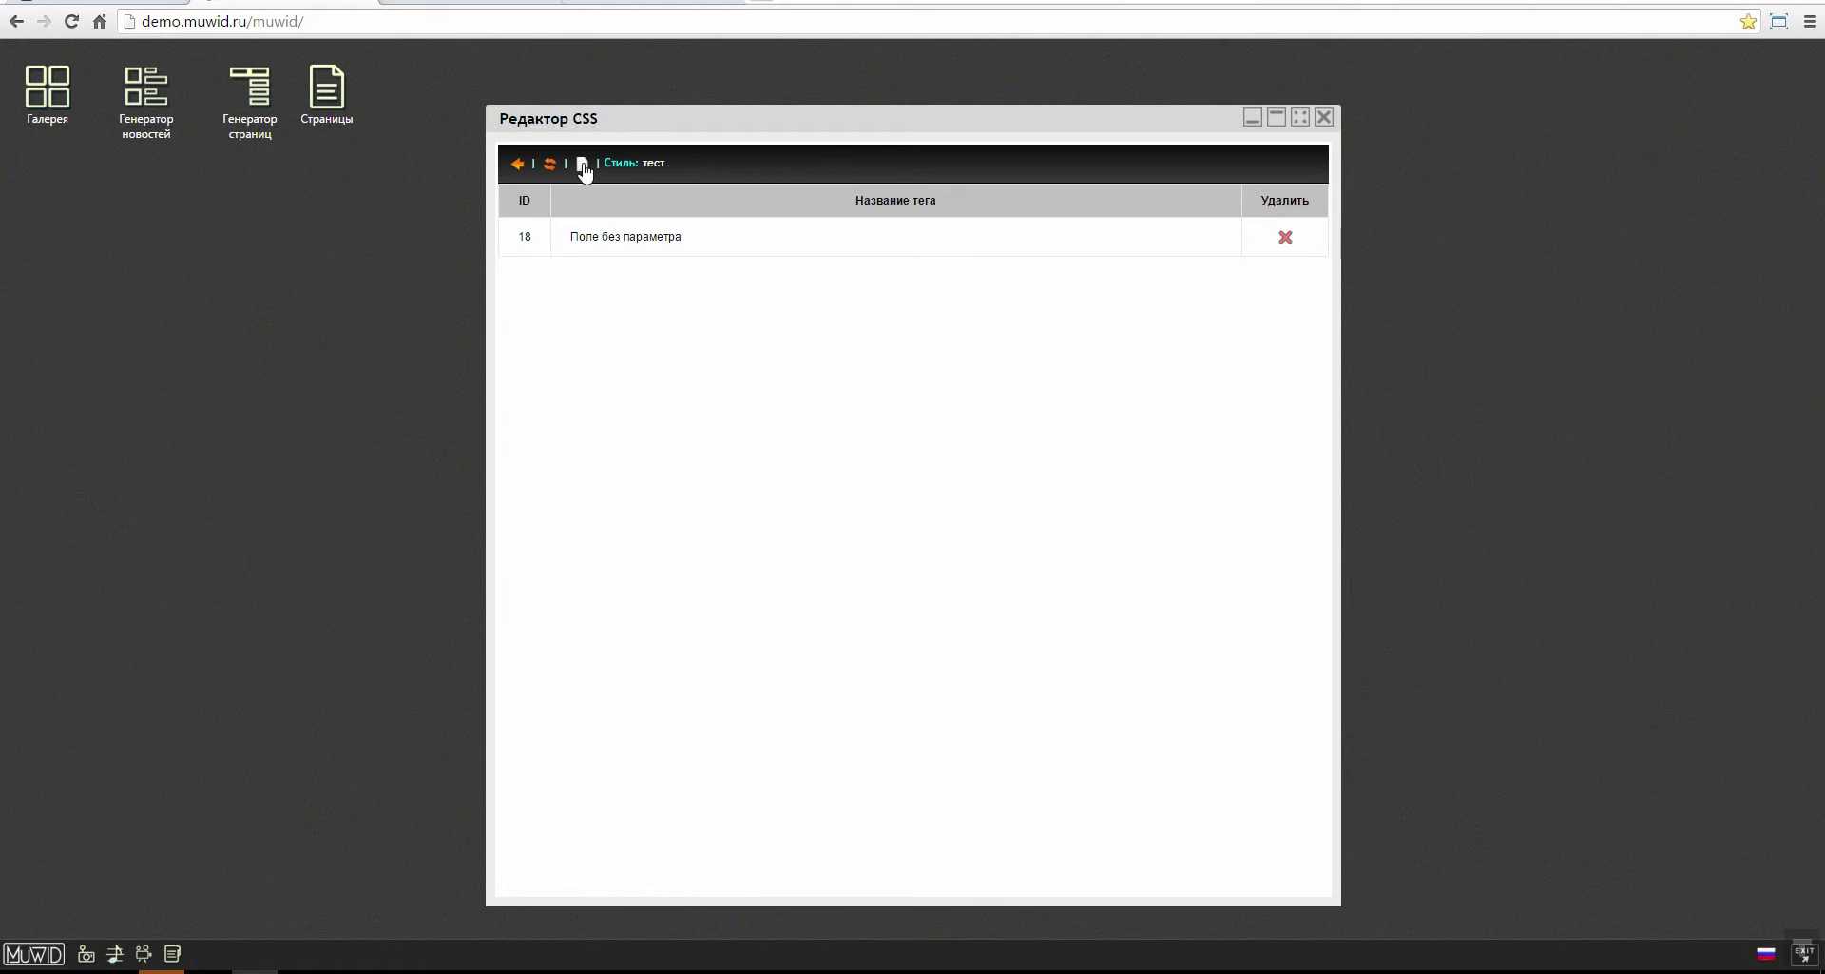
pyautogui.click(583, 168)
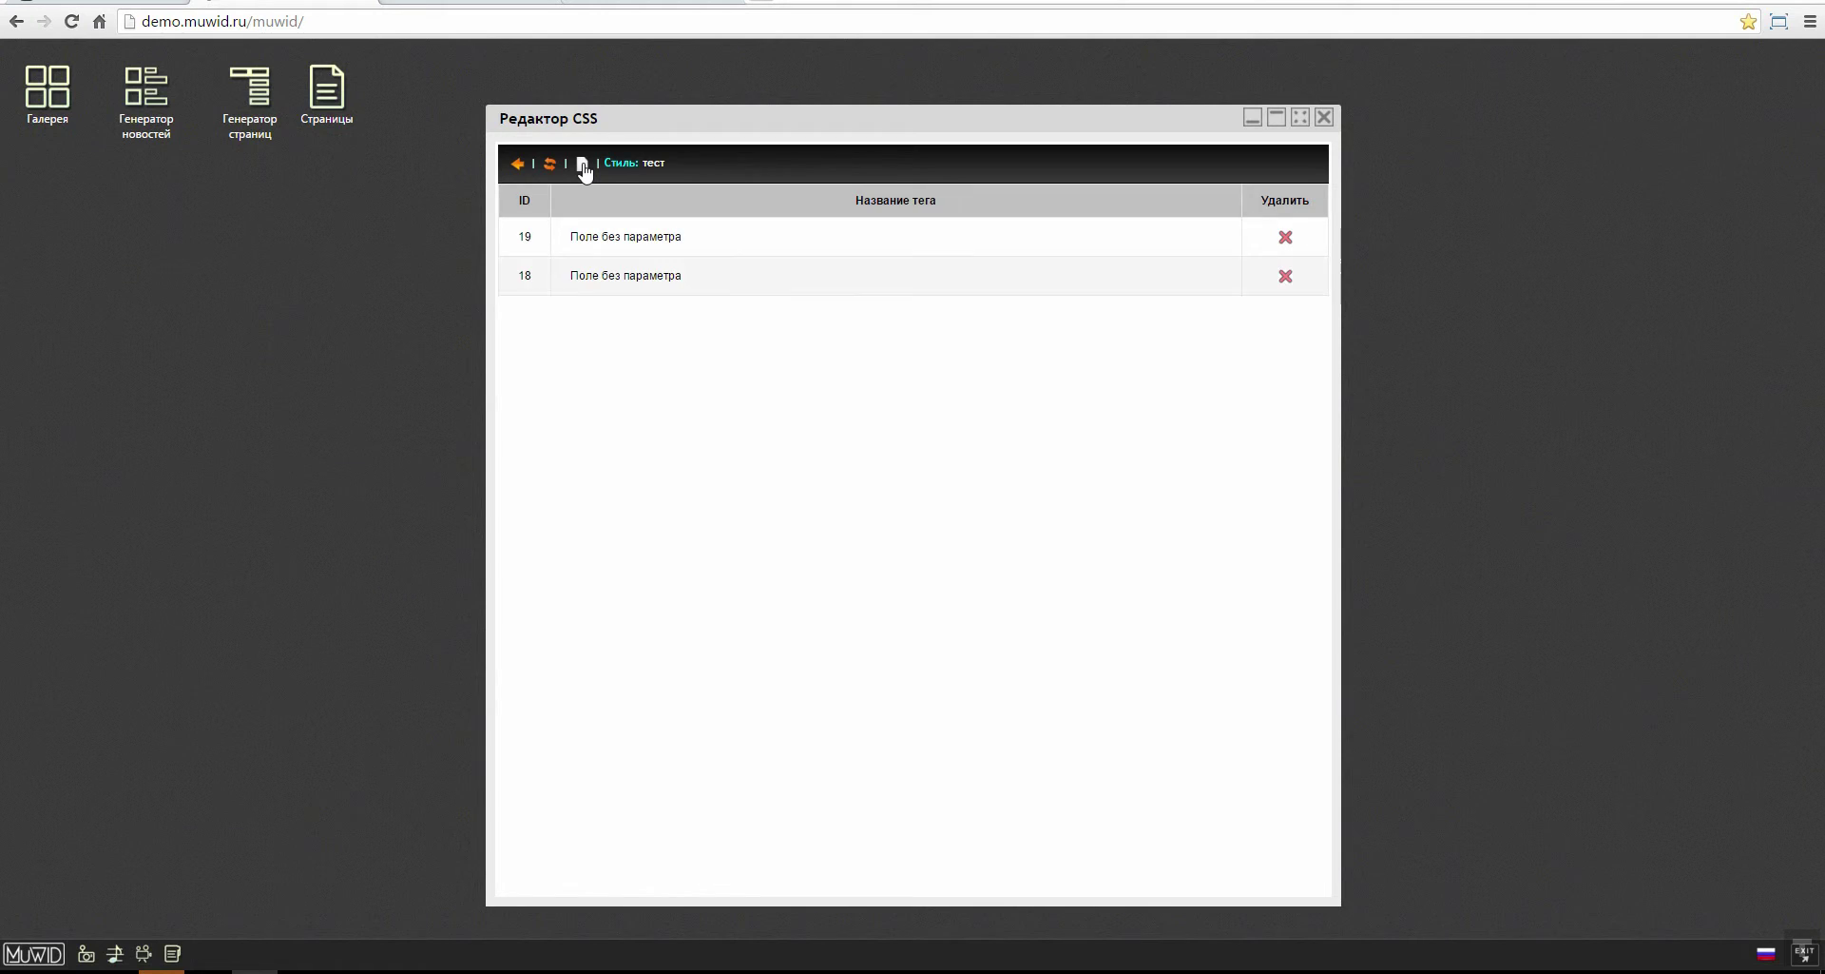
# Step: Inspect the heading on the live site, then return to the CSS editor
pyautogui.click(483, 8)
pyautogui.moveTo(529, 281); pyautogui.dragTo(1194, 283)
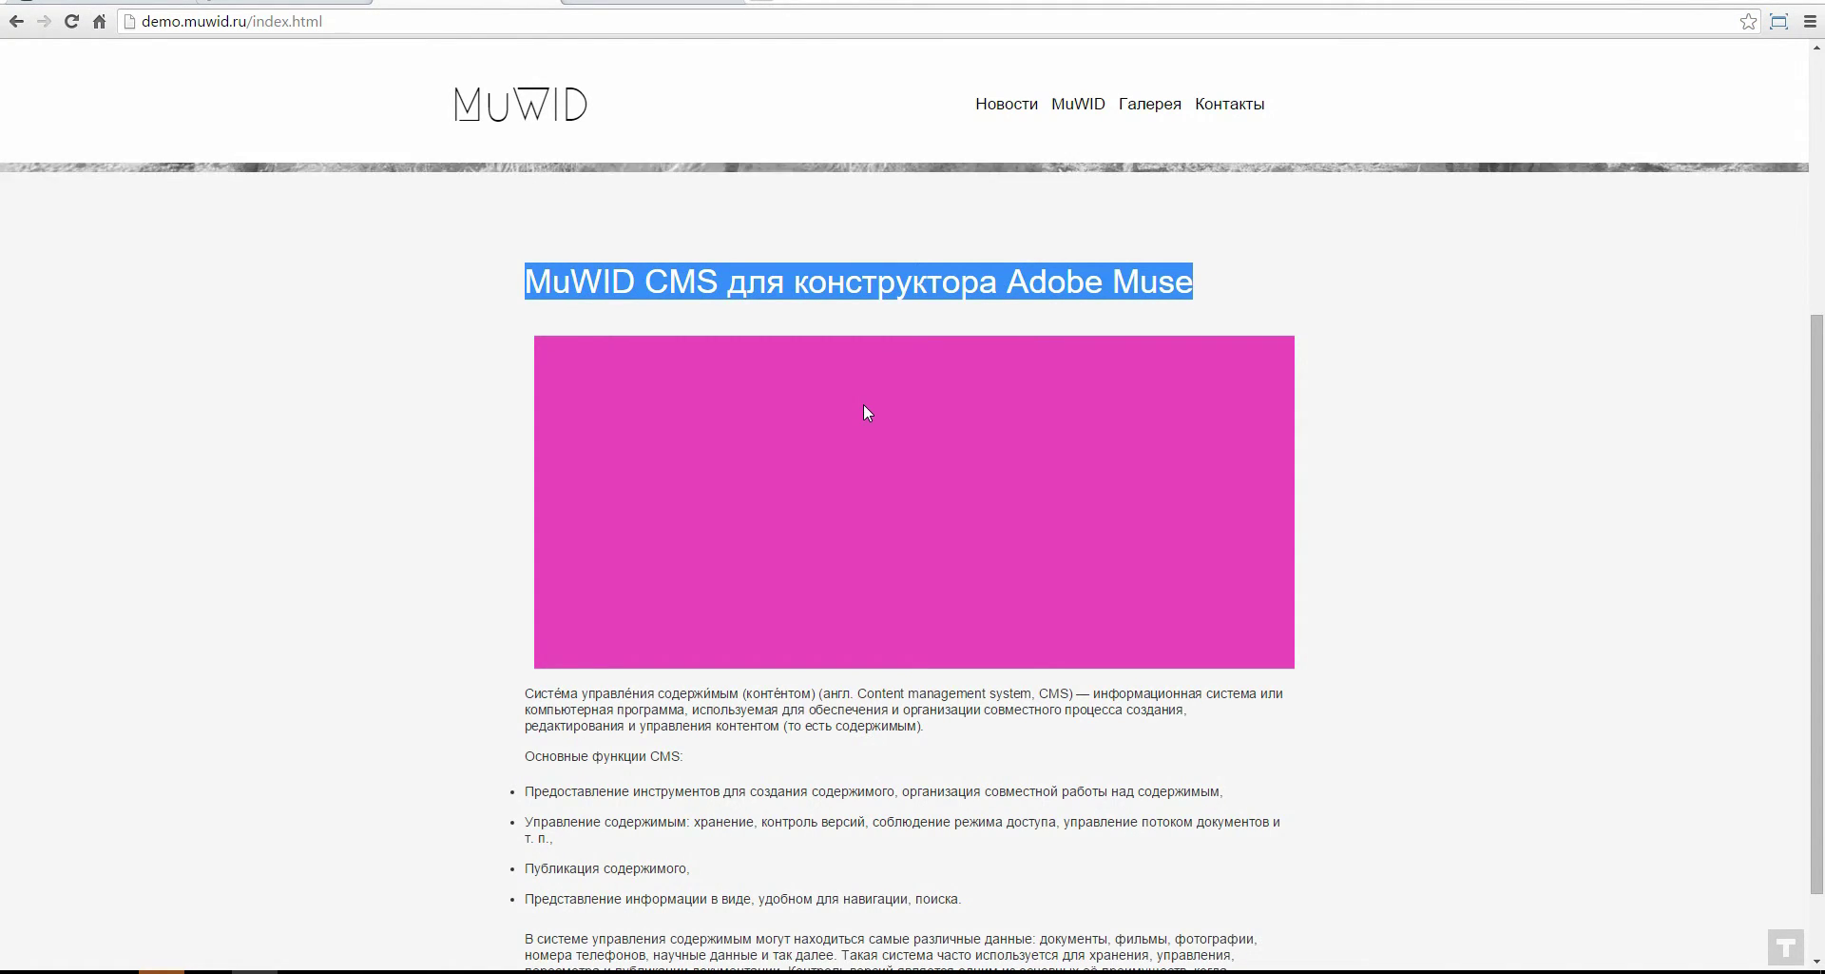
pyautogui.scroll(-1, 599, 285)
pyautogui.moveTo(529, 600); pyautogui.dragTo(747, 726)
pyautogui.scroll(1, 705, 513)
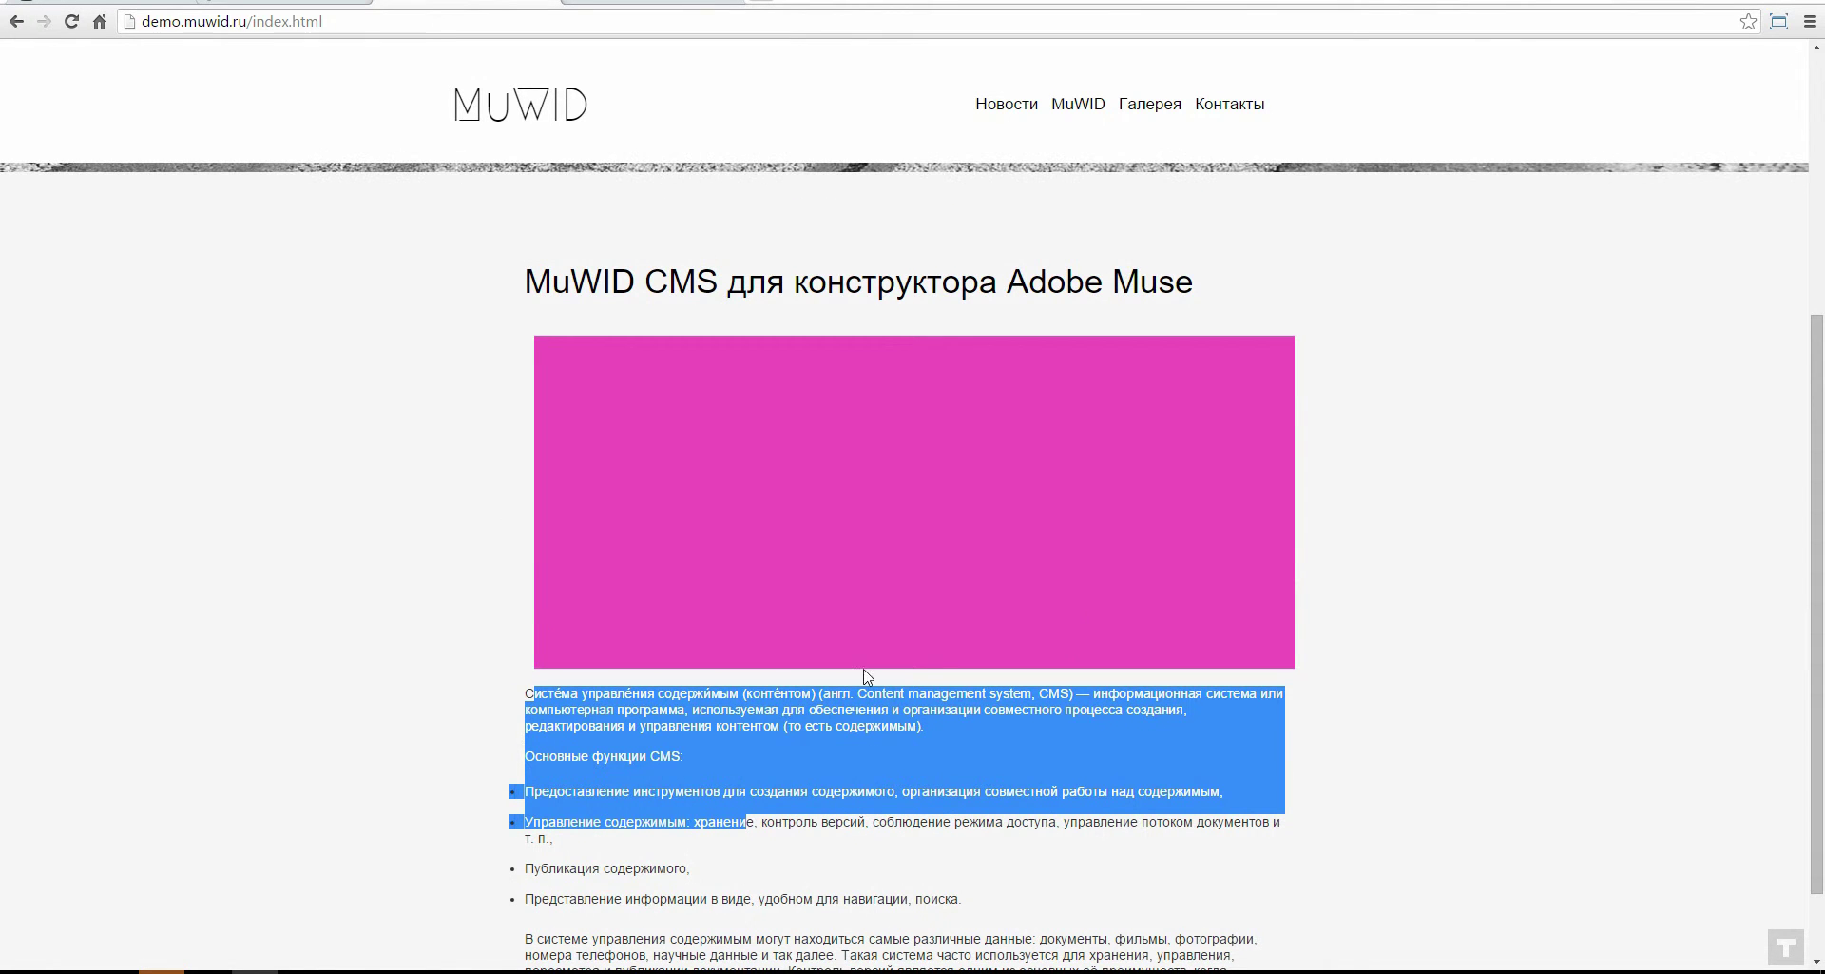
pyautogui.hotkey('ctrl', 'Tab')
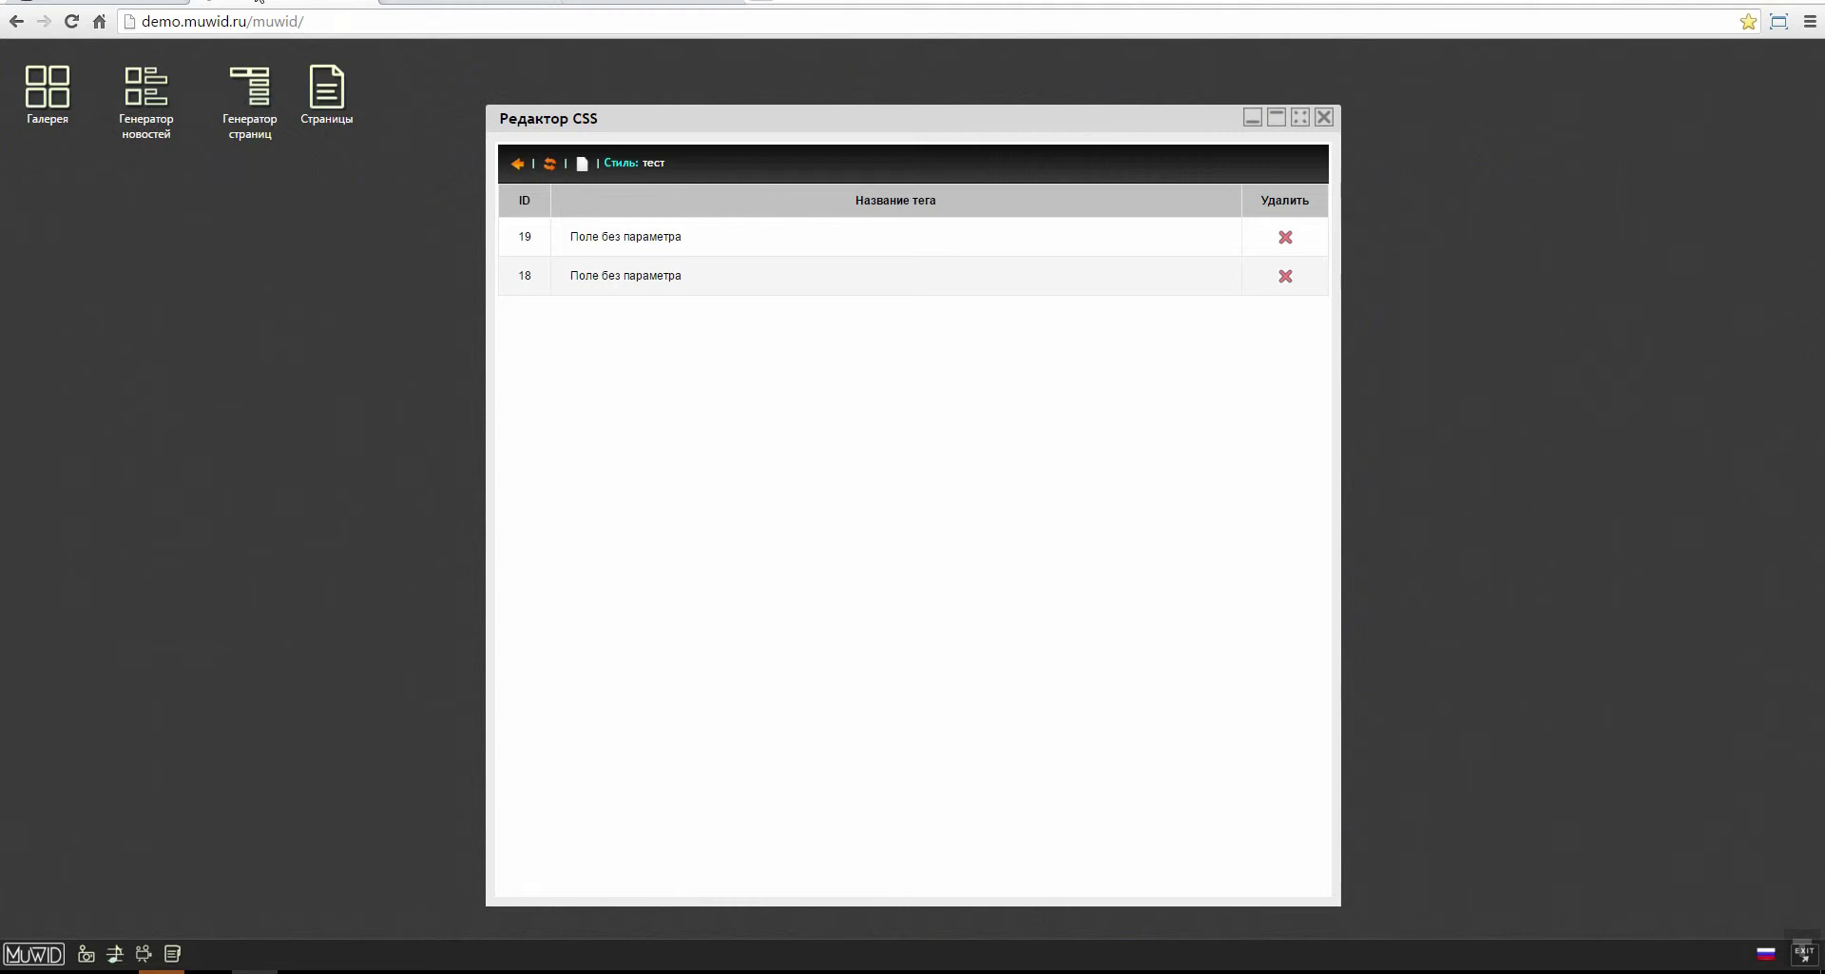
pyautogui.moveTo(597, 85); pyautogui.dragTo(591, 82)
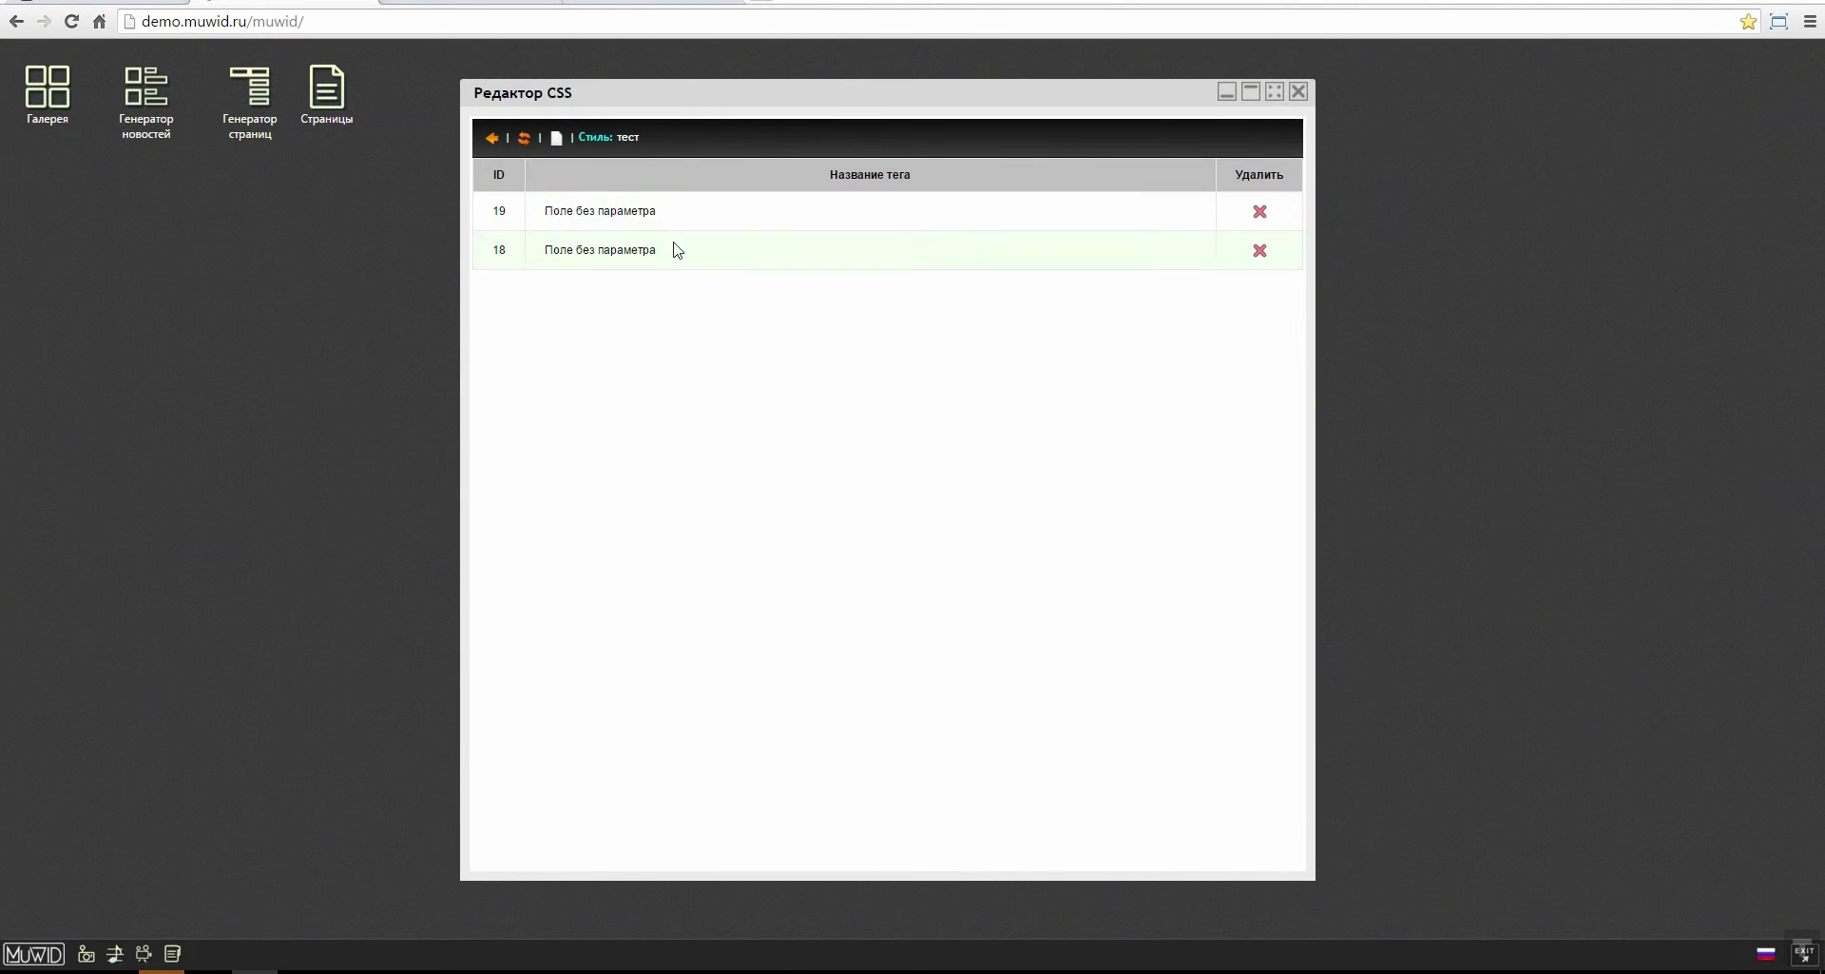
# Step: Style field 19's name field with trebuchet ms.ttf, size 26, centred
pyautogui.click(627, 229)
pyautogui.click(826, 139)
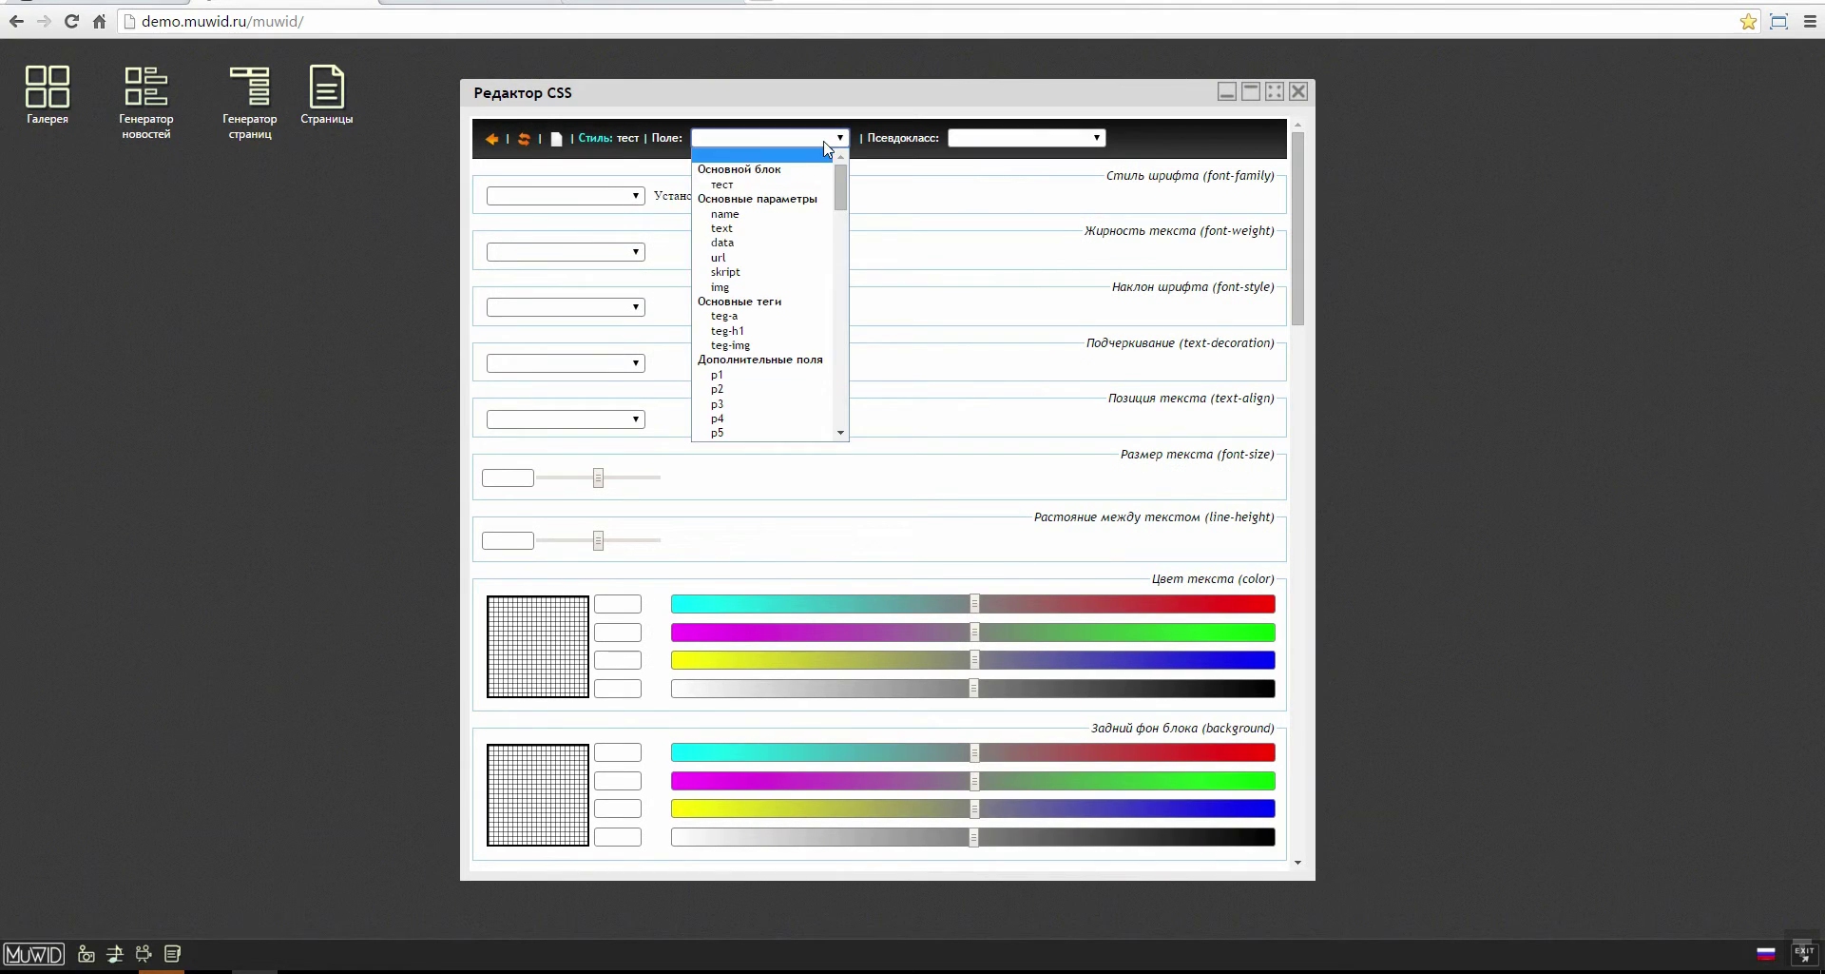
pyautogui.click(792, 218)
pyautogui.moveTo(740, 97); pyautogui.dragTo(778, 92)
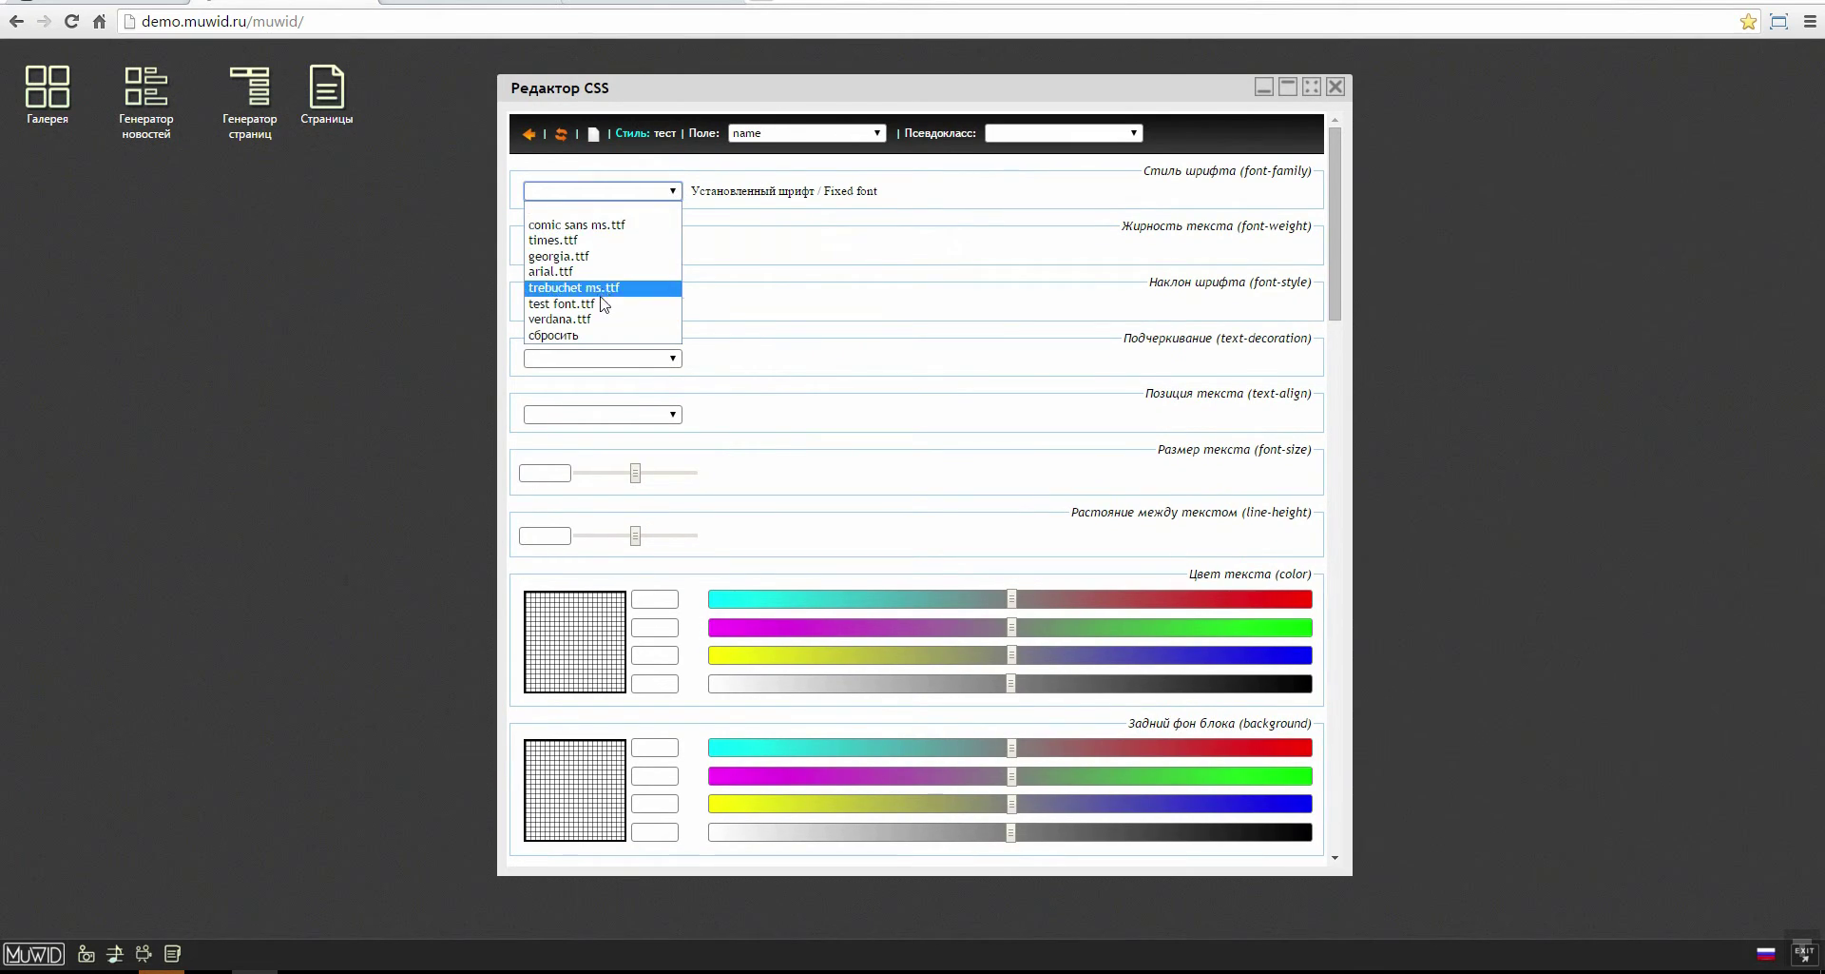
pyautogui.click(606, 290)
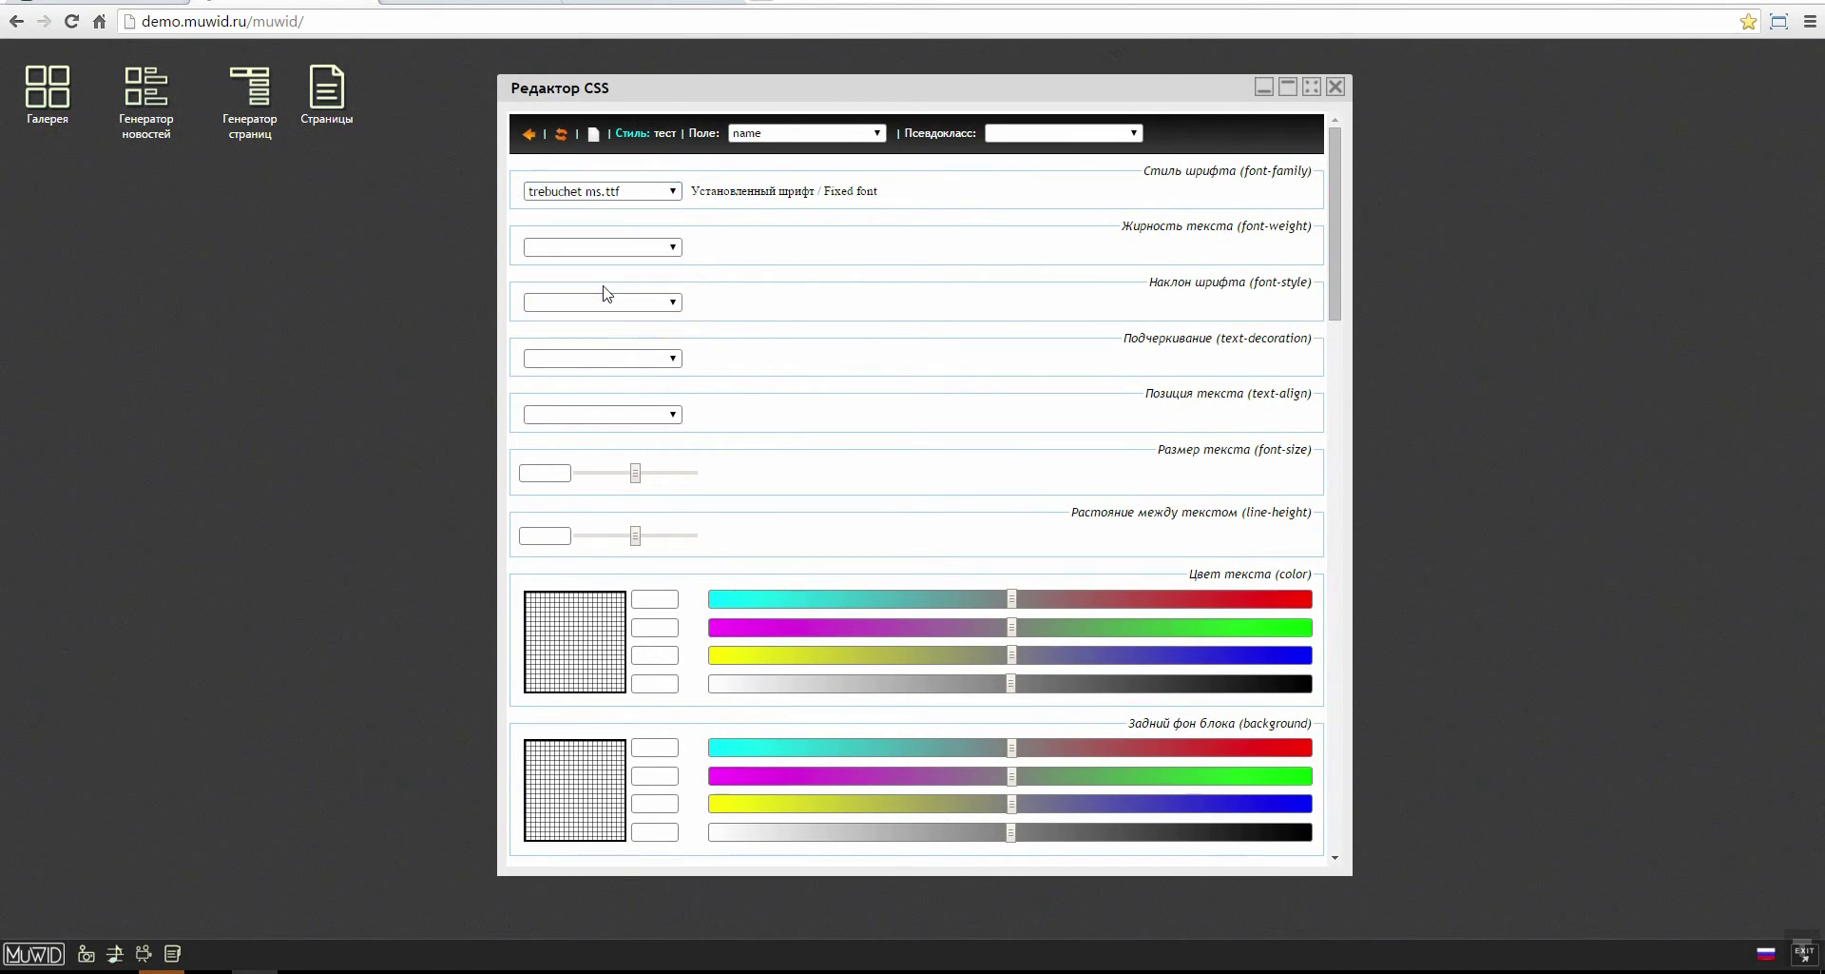
pyautogui.click(548, 472)
pyautogui.write('26')
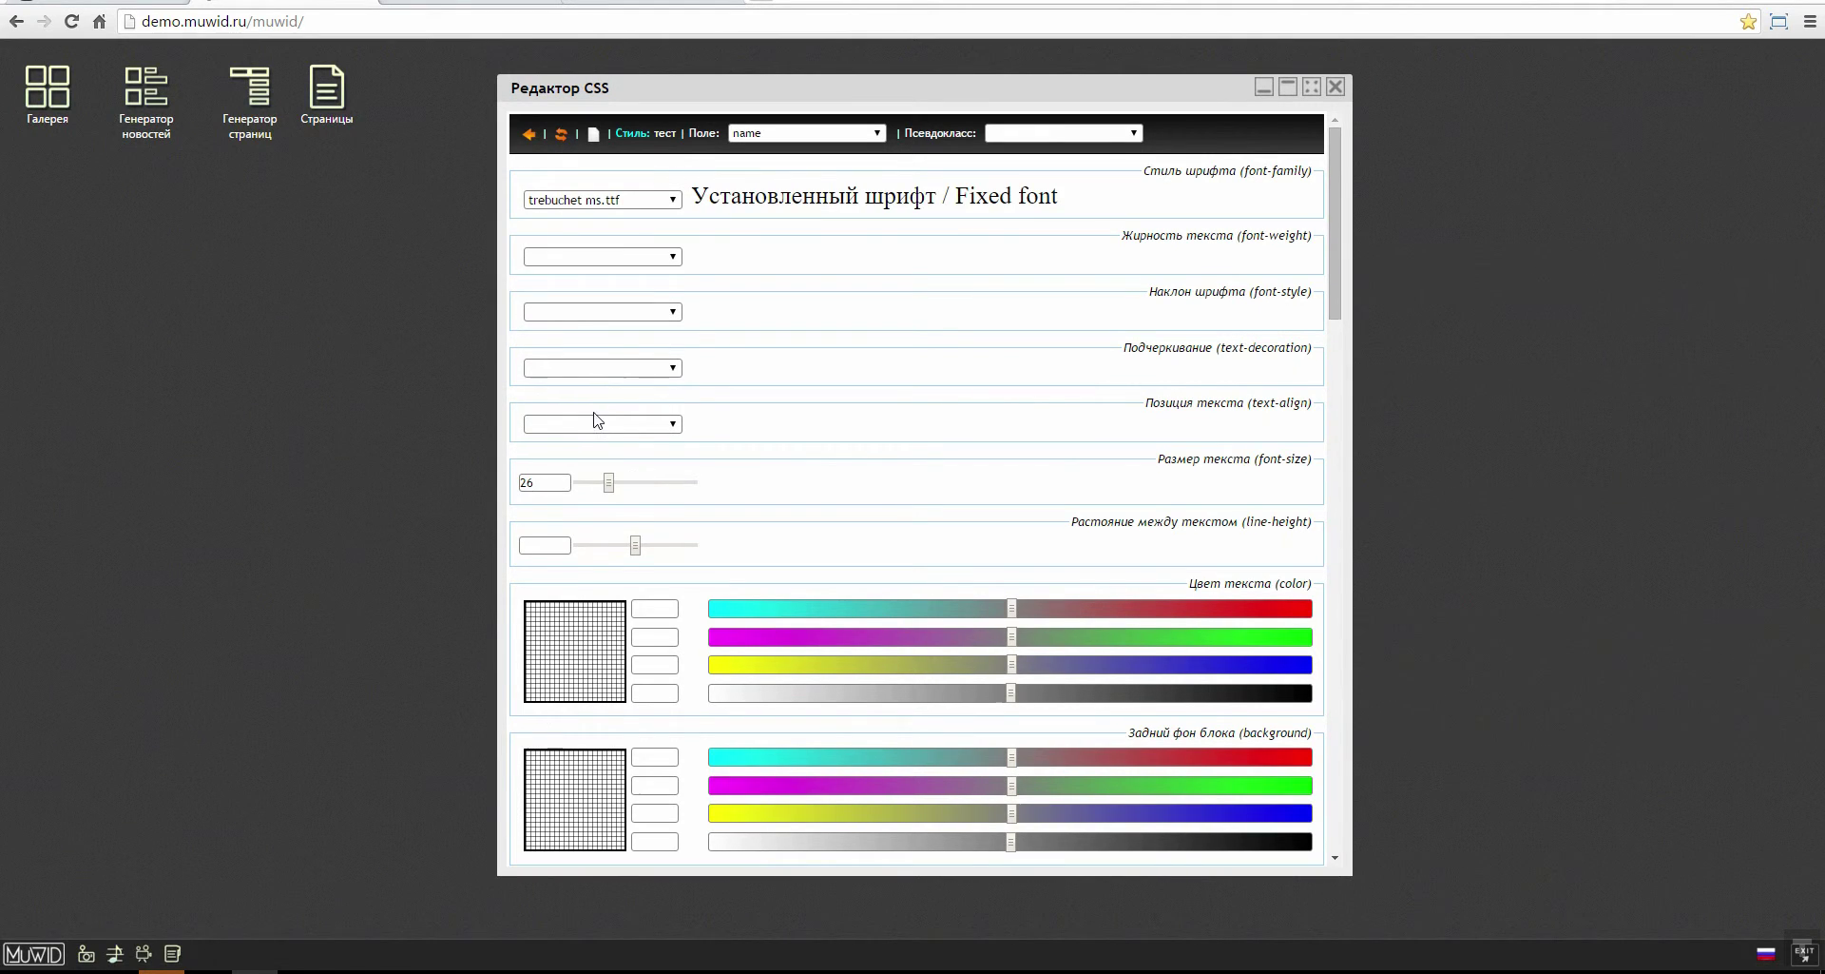
pyautogui.click(591, 429)
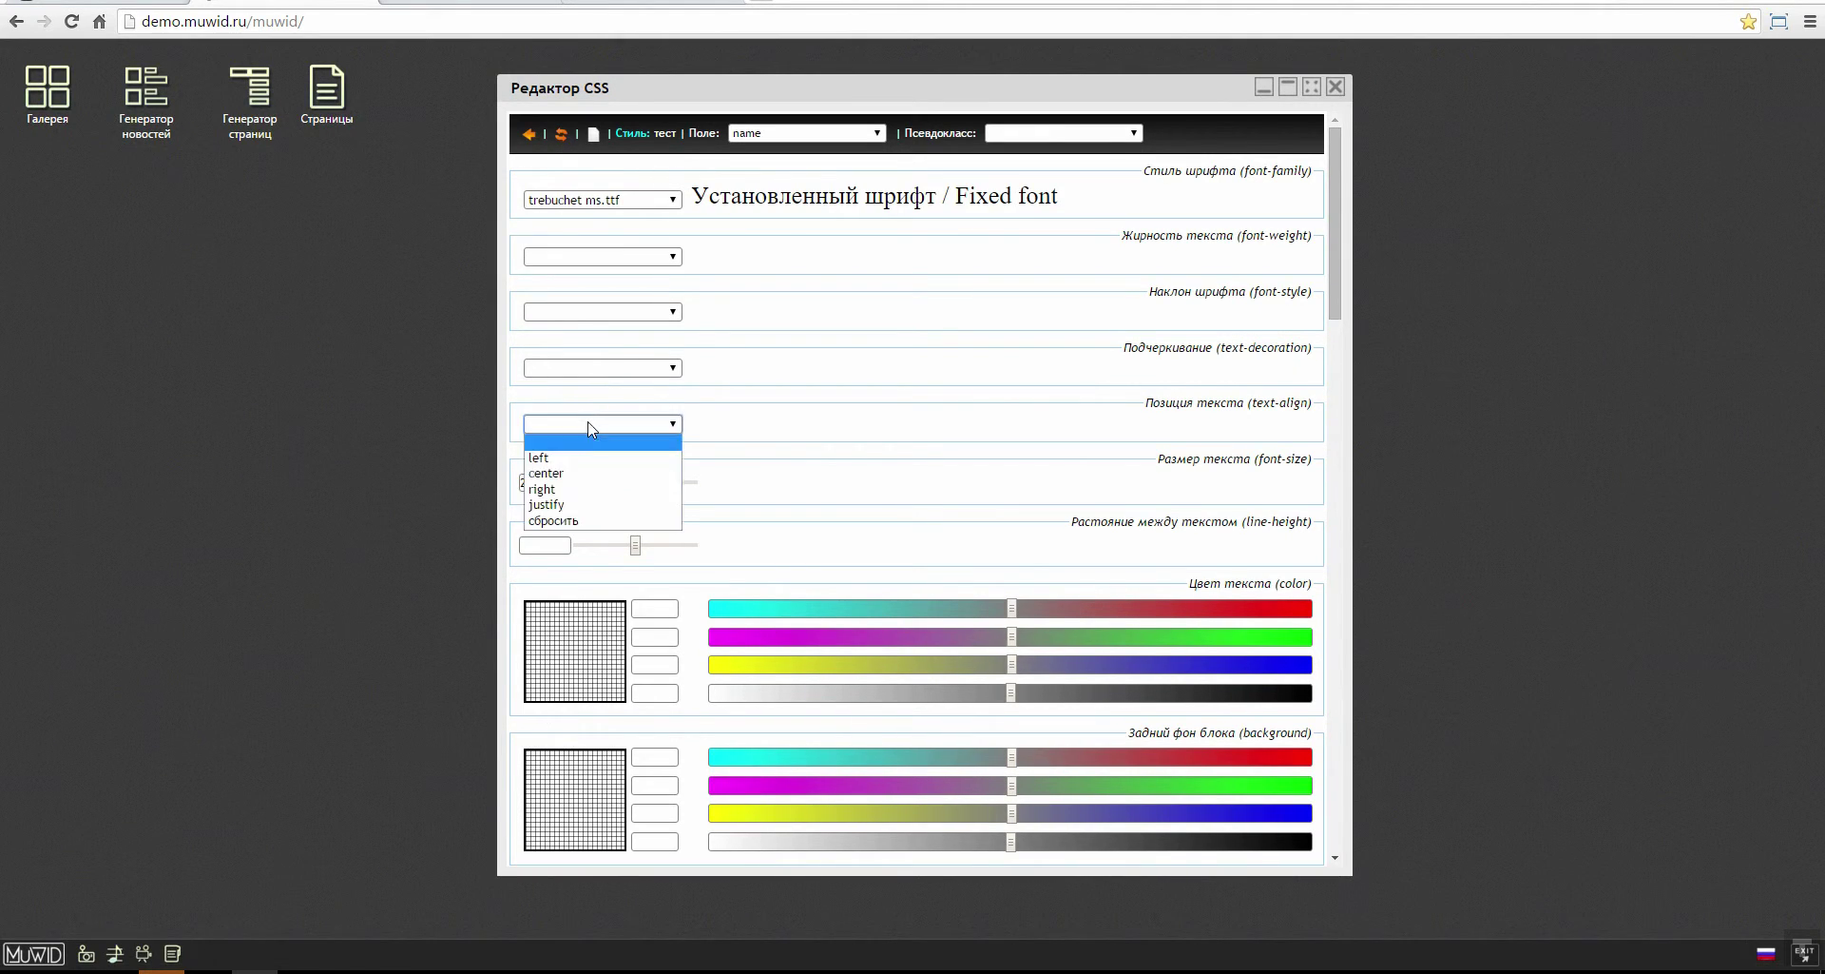
pyautogui.click(572, 473)
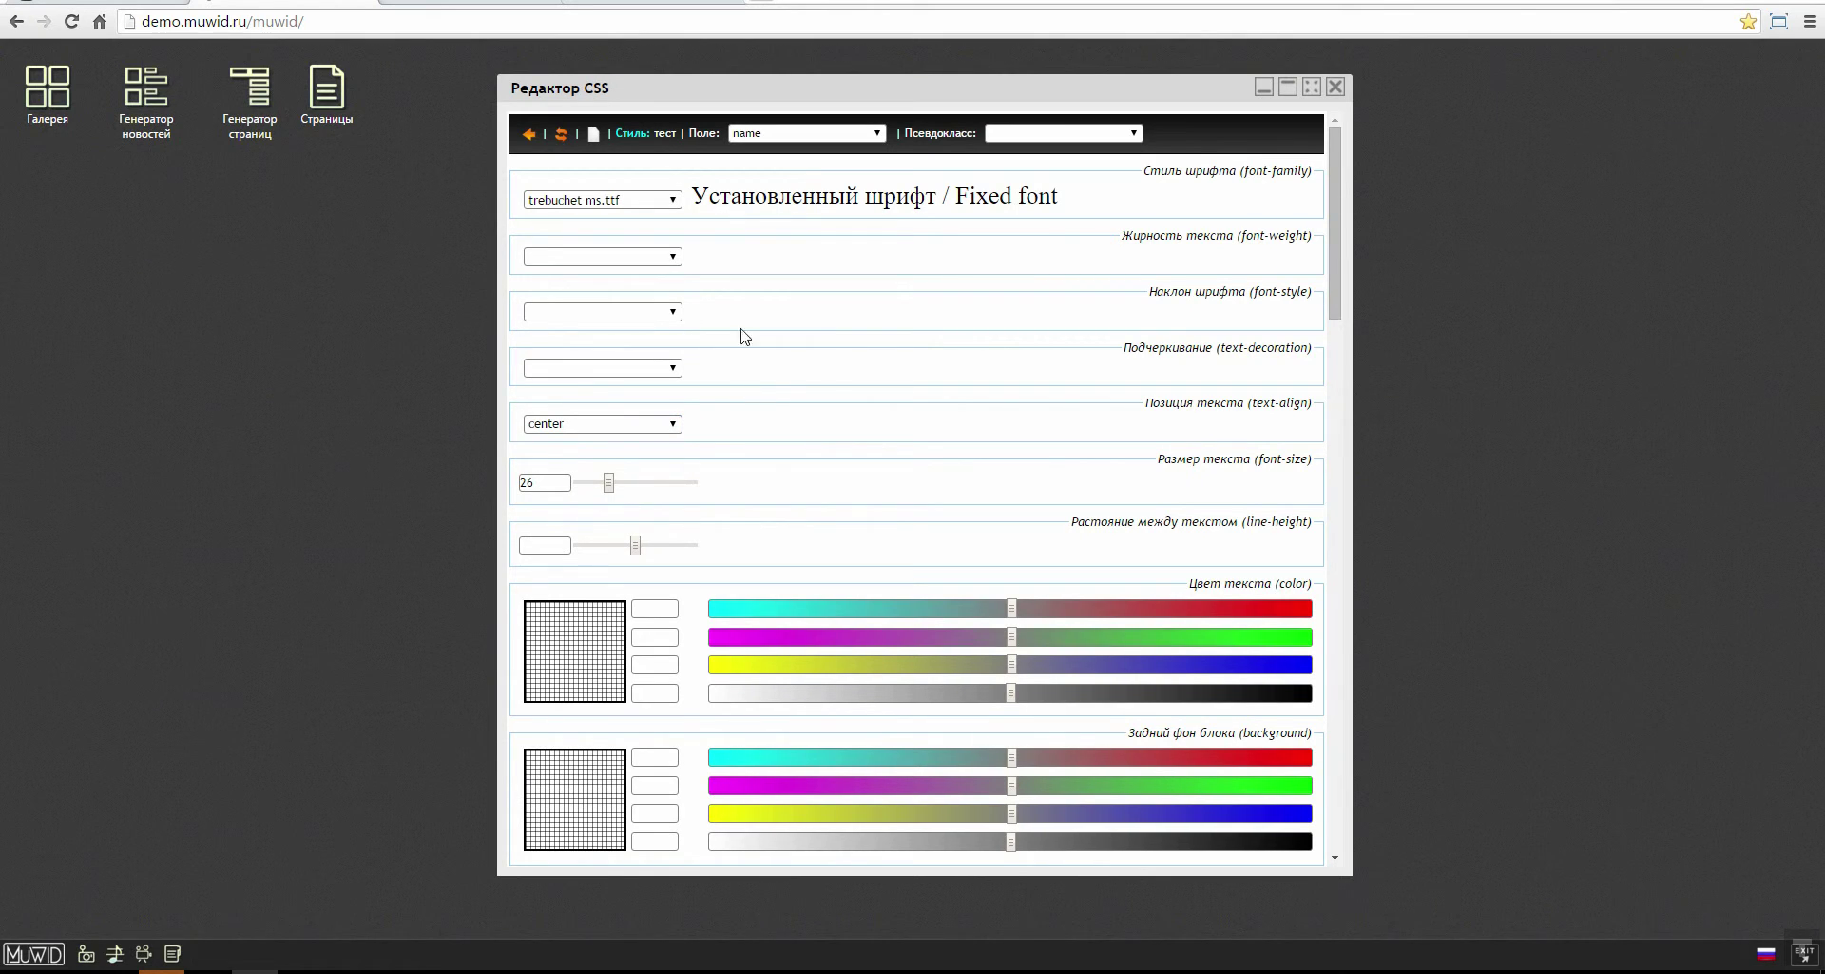
# Step: Set the name field's text colour to dark teal 0, 90, 133, 1
pyautogui.scroll(-3, 744, 335)
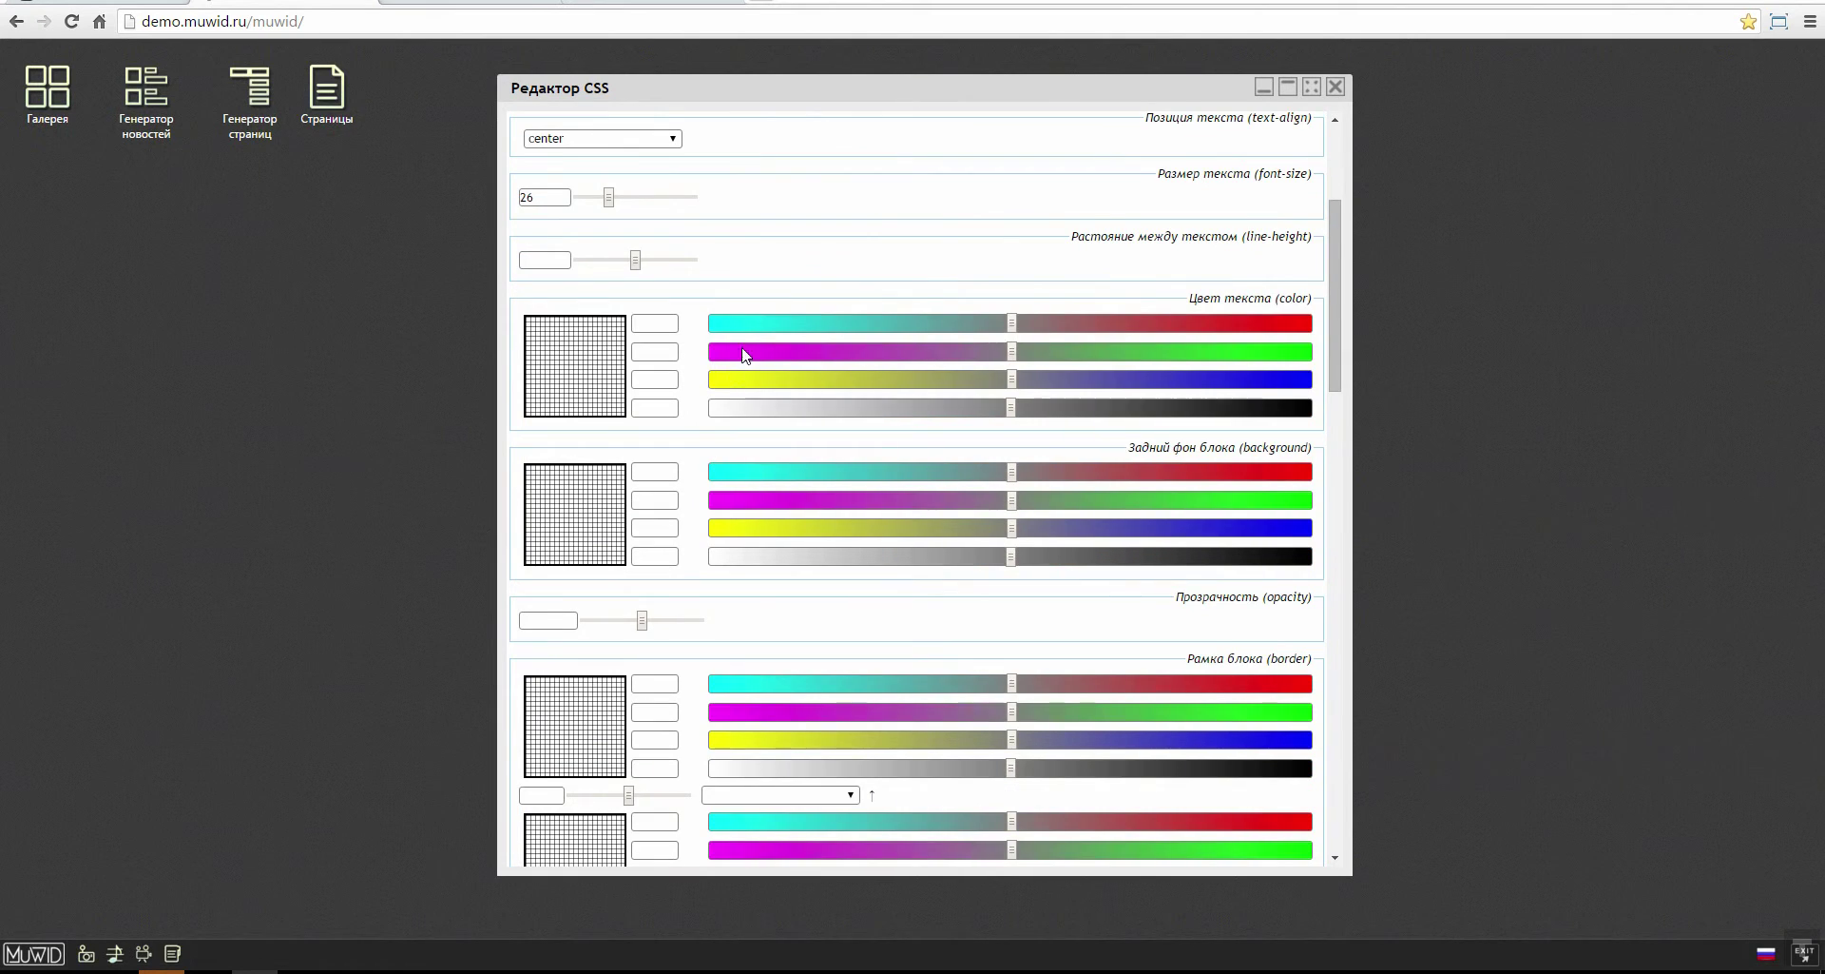
pyautogui.click(722, 323)
pyautogui.click(711, 351)
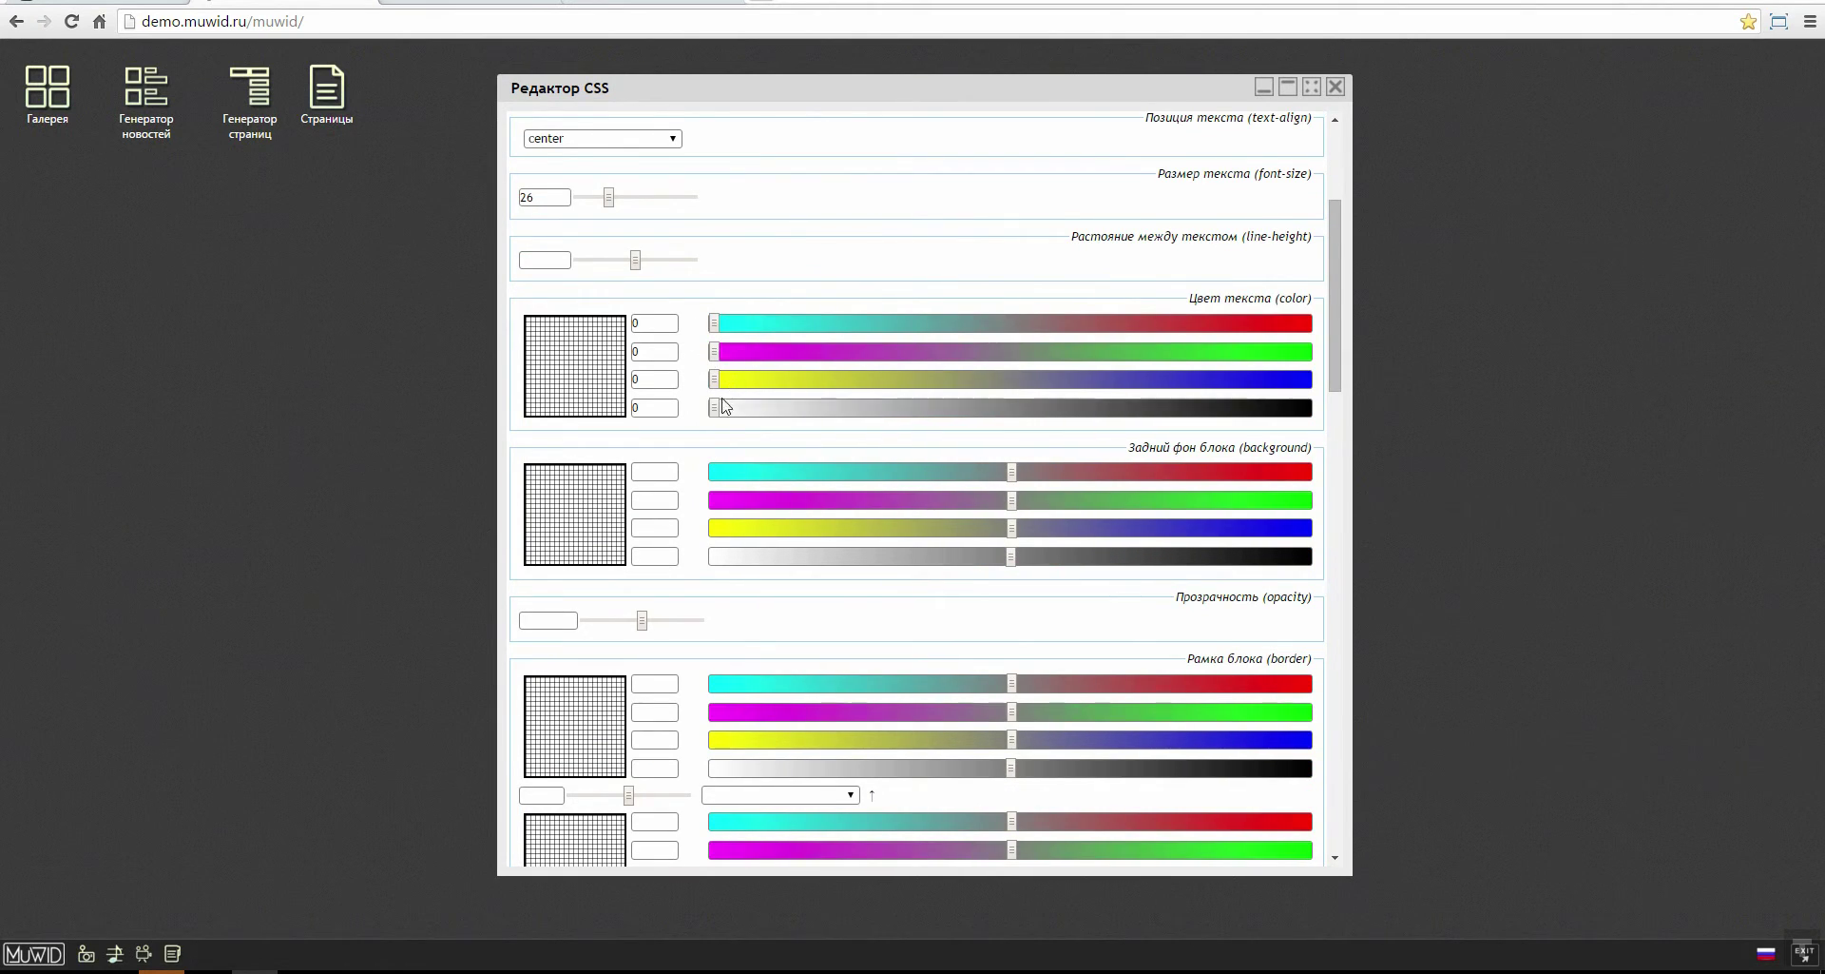
pyautogui.moveTo(723, 407); pyautogui.dragTo(1335, 411)
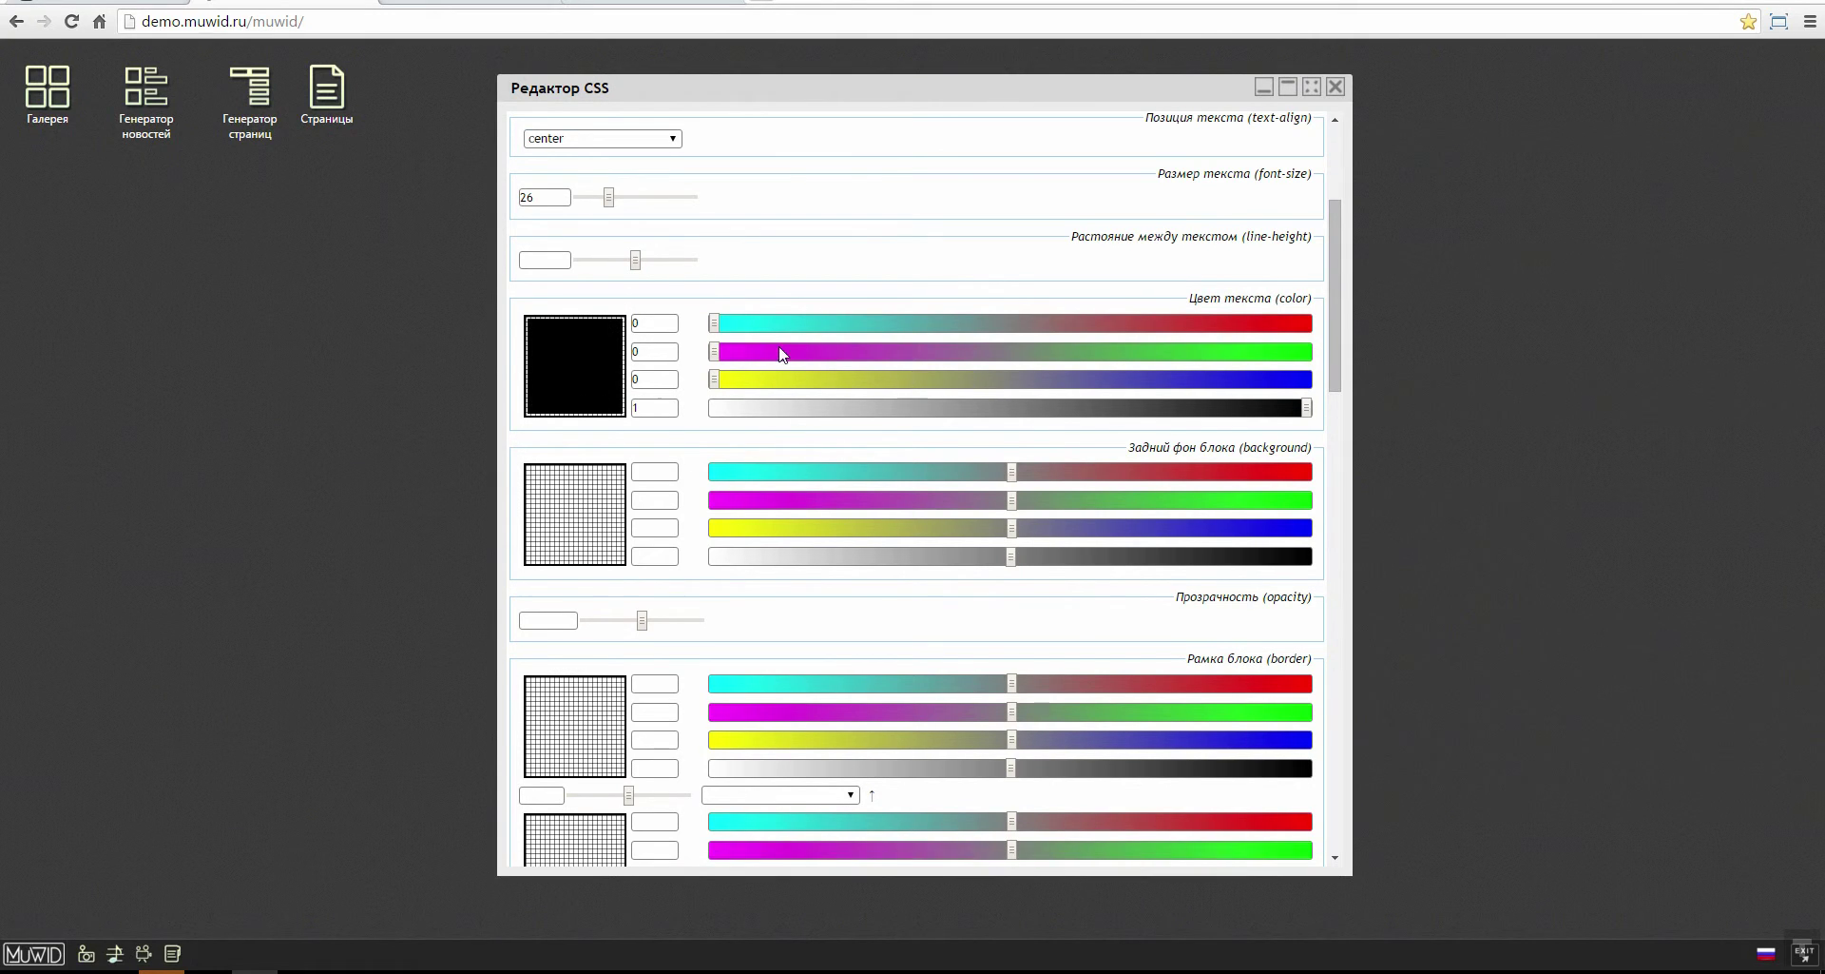
pyautogui.moveTo(714, 381); pyautogui.dragTo(1025, 380)
pyautogui.moveTo(714, 352); pyautogui.dragTo(923, 353)
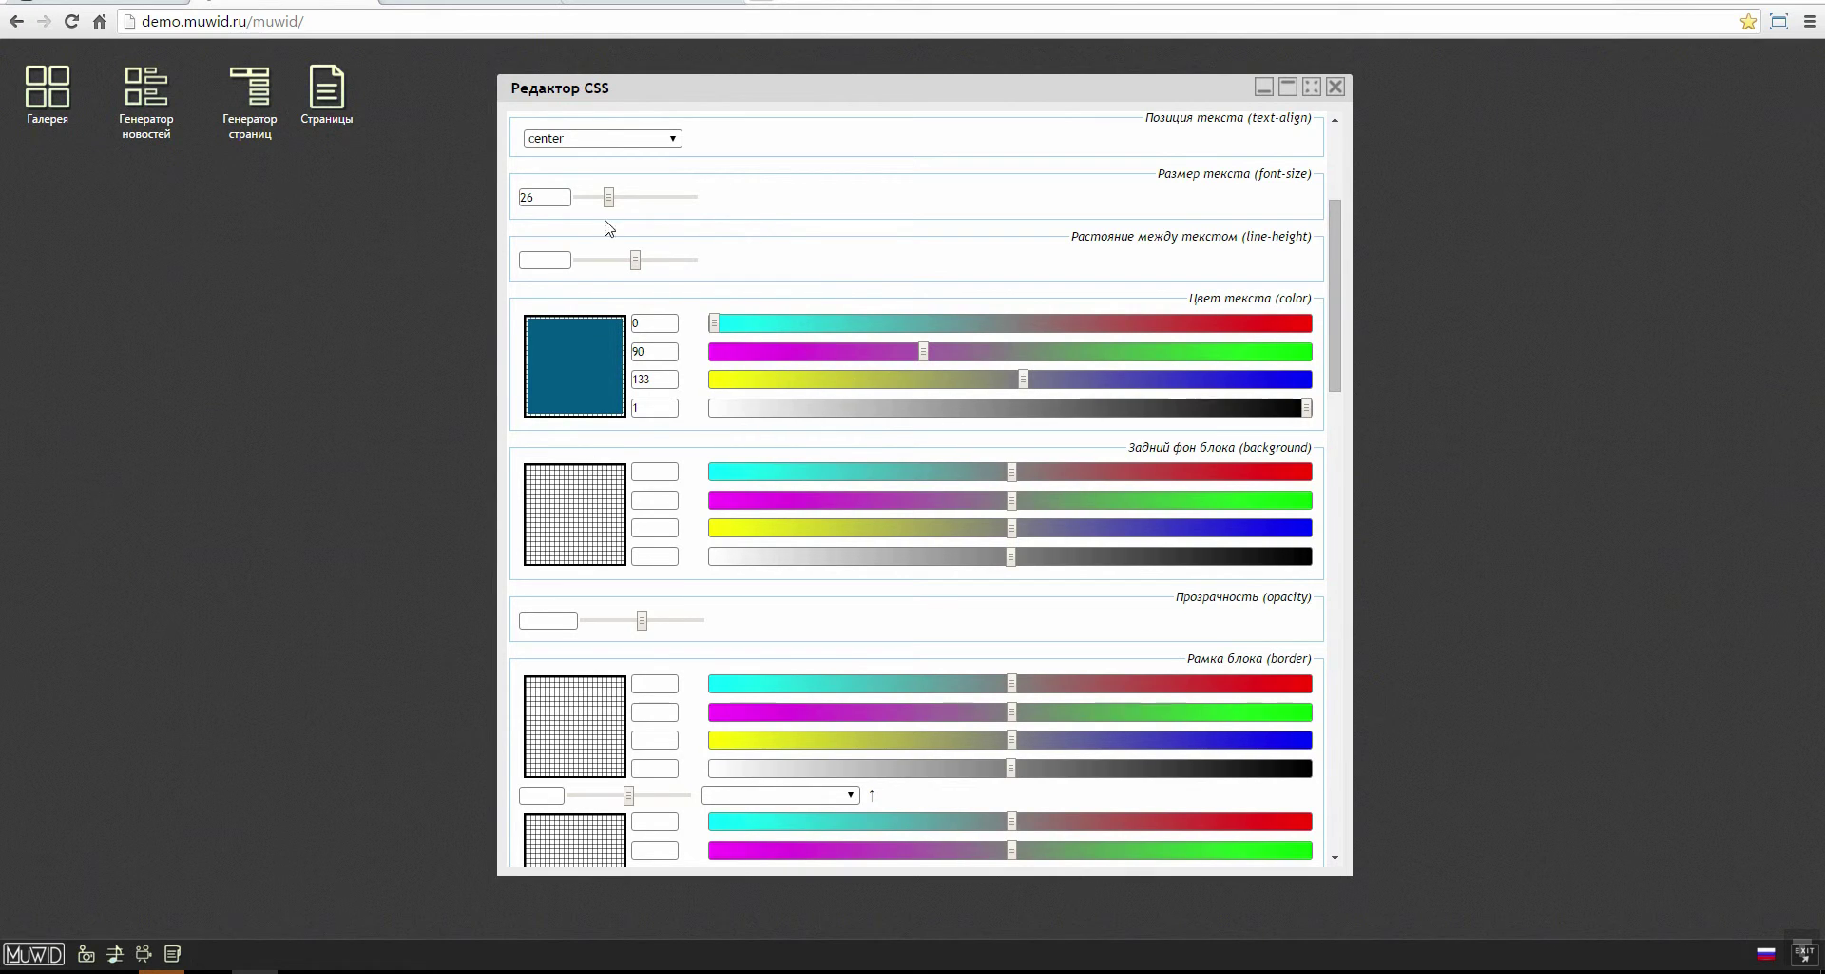
pyautogui.scroll(-4, 681, 291)
pyautogui.scroll(8, 681, 285)
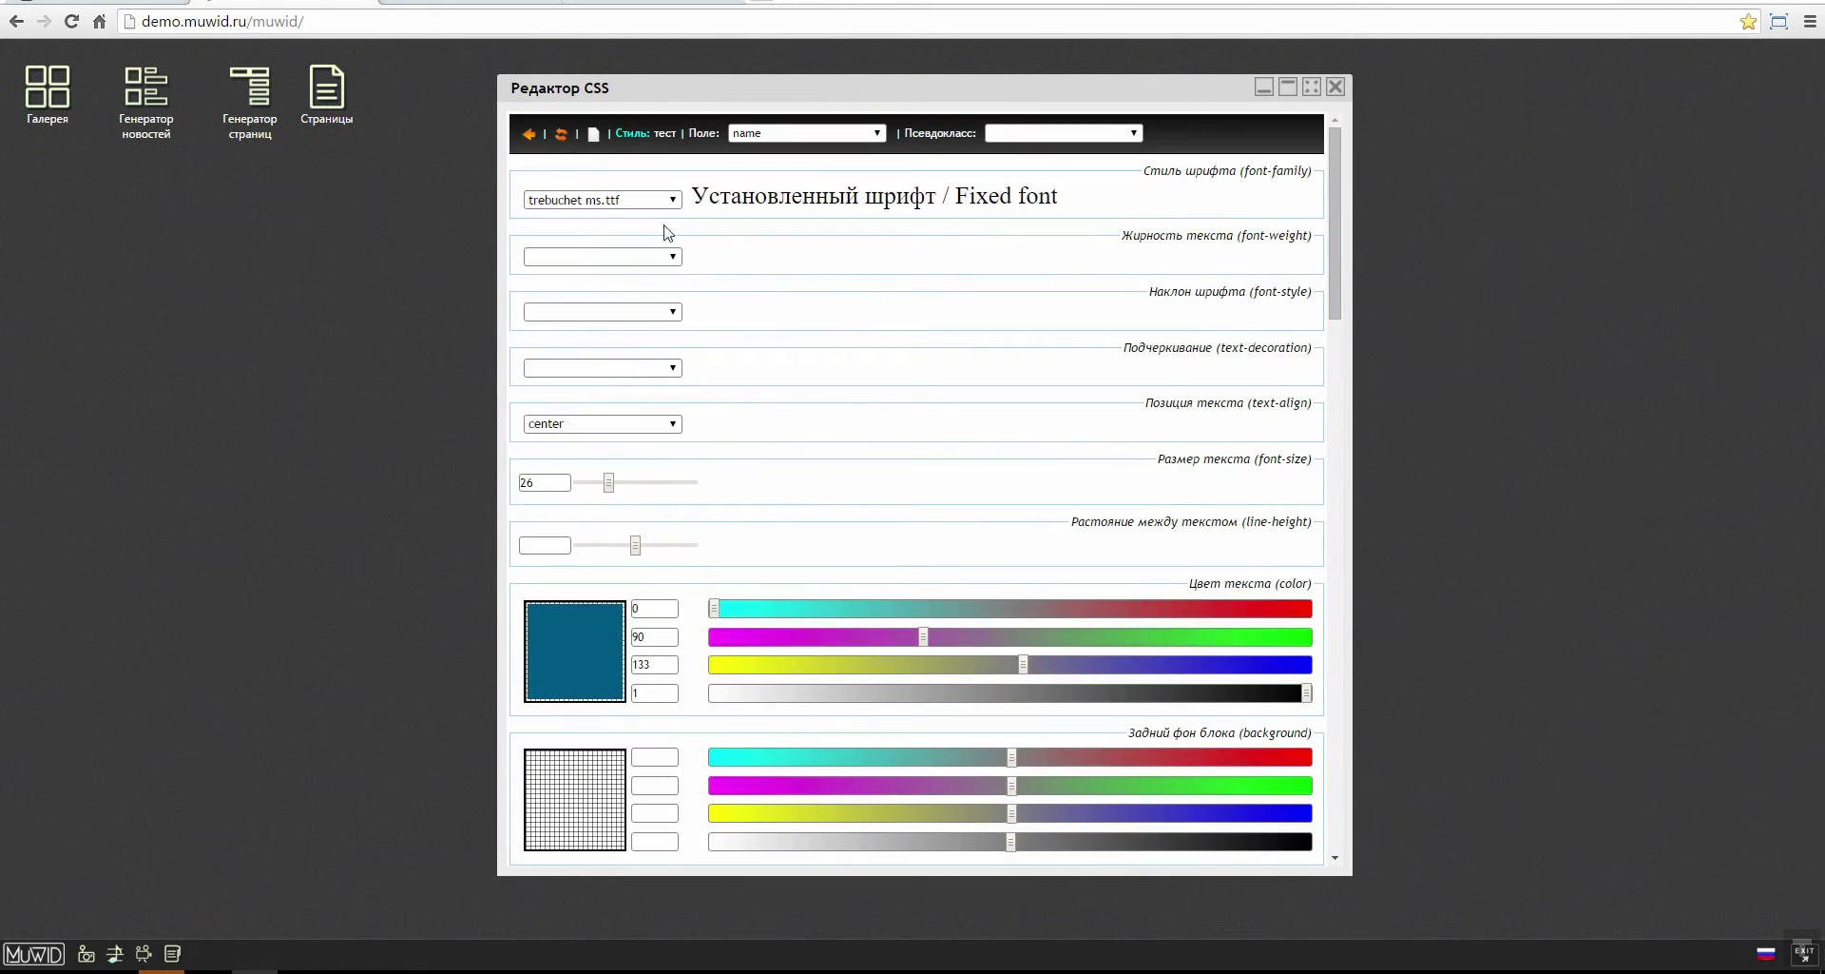
# Step: Assign the unassigned field 18 to text, using arial.ttf at size 16
pyautogui.click(530, 136)
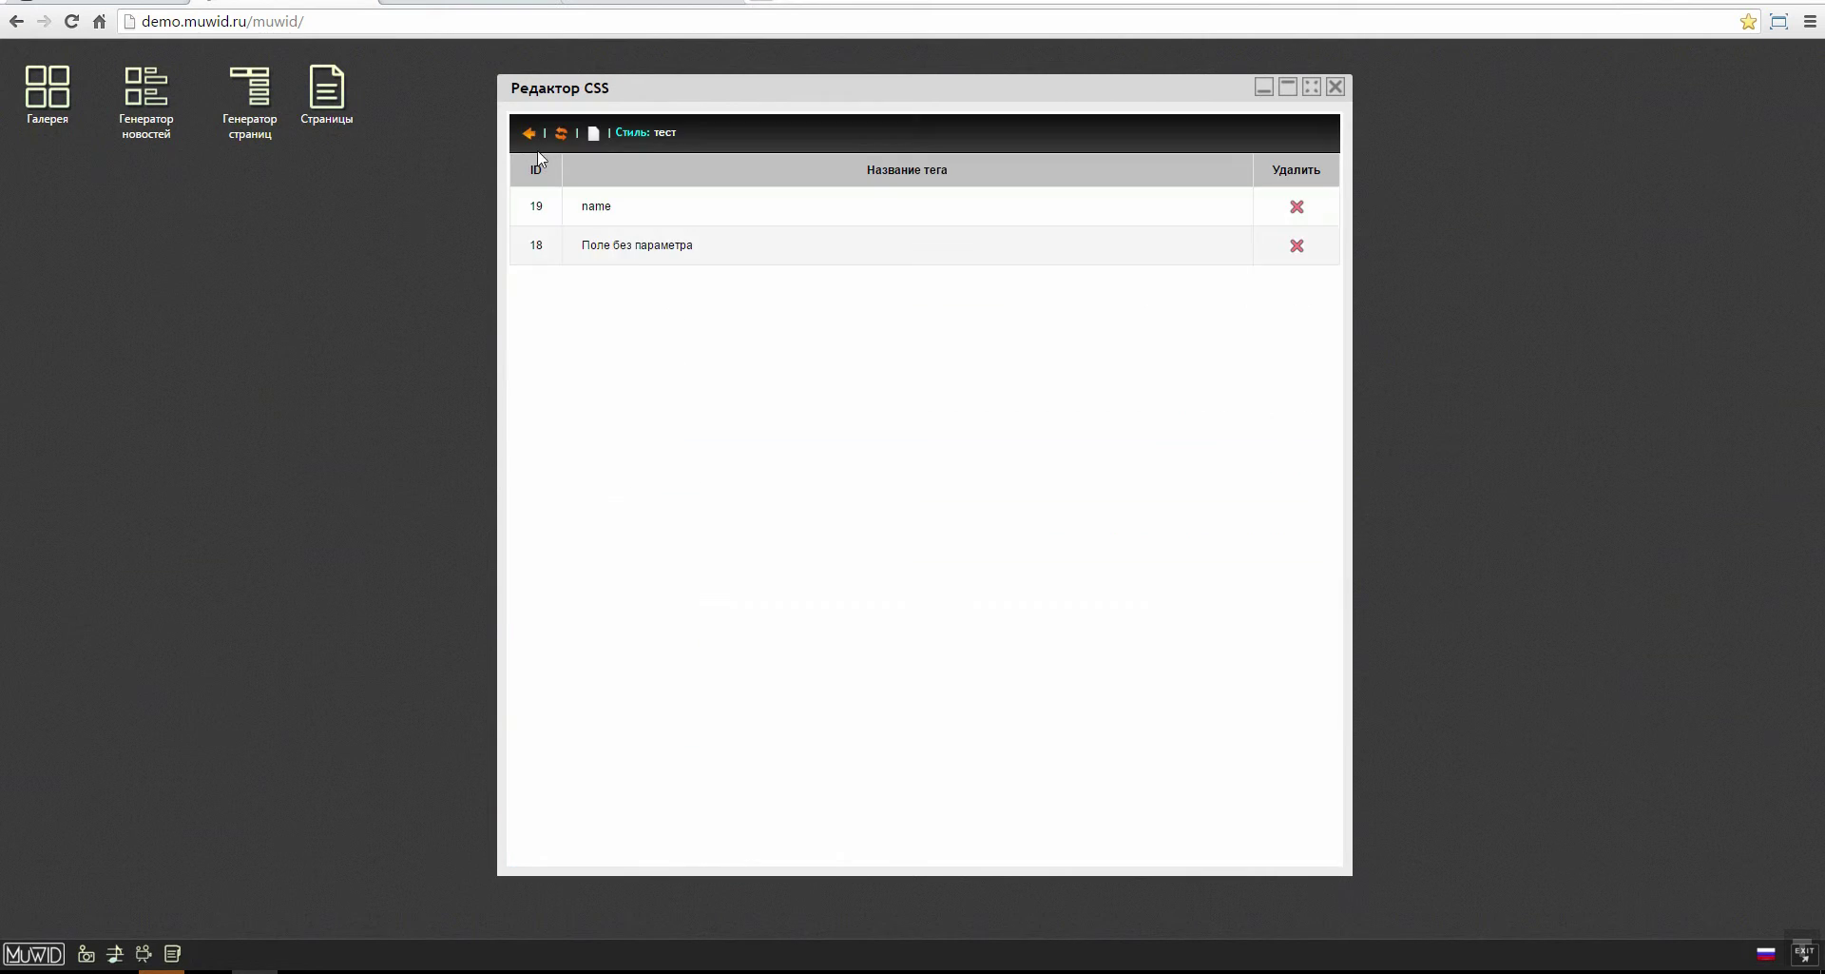
pyautogui.click(626, 249)
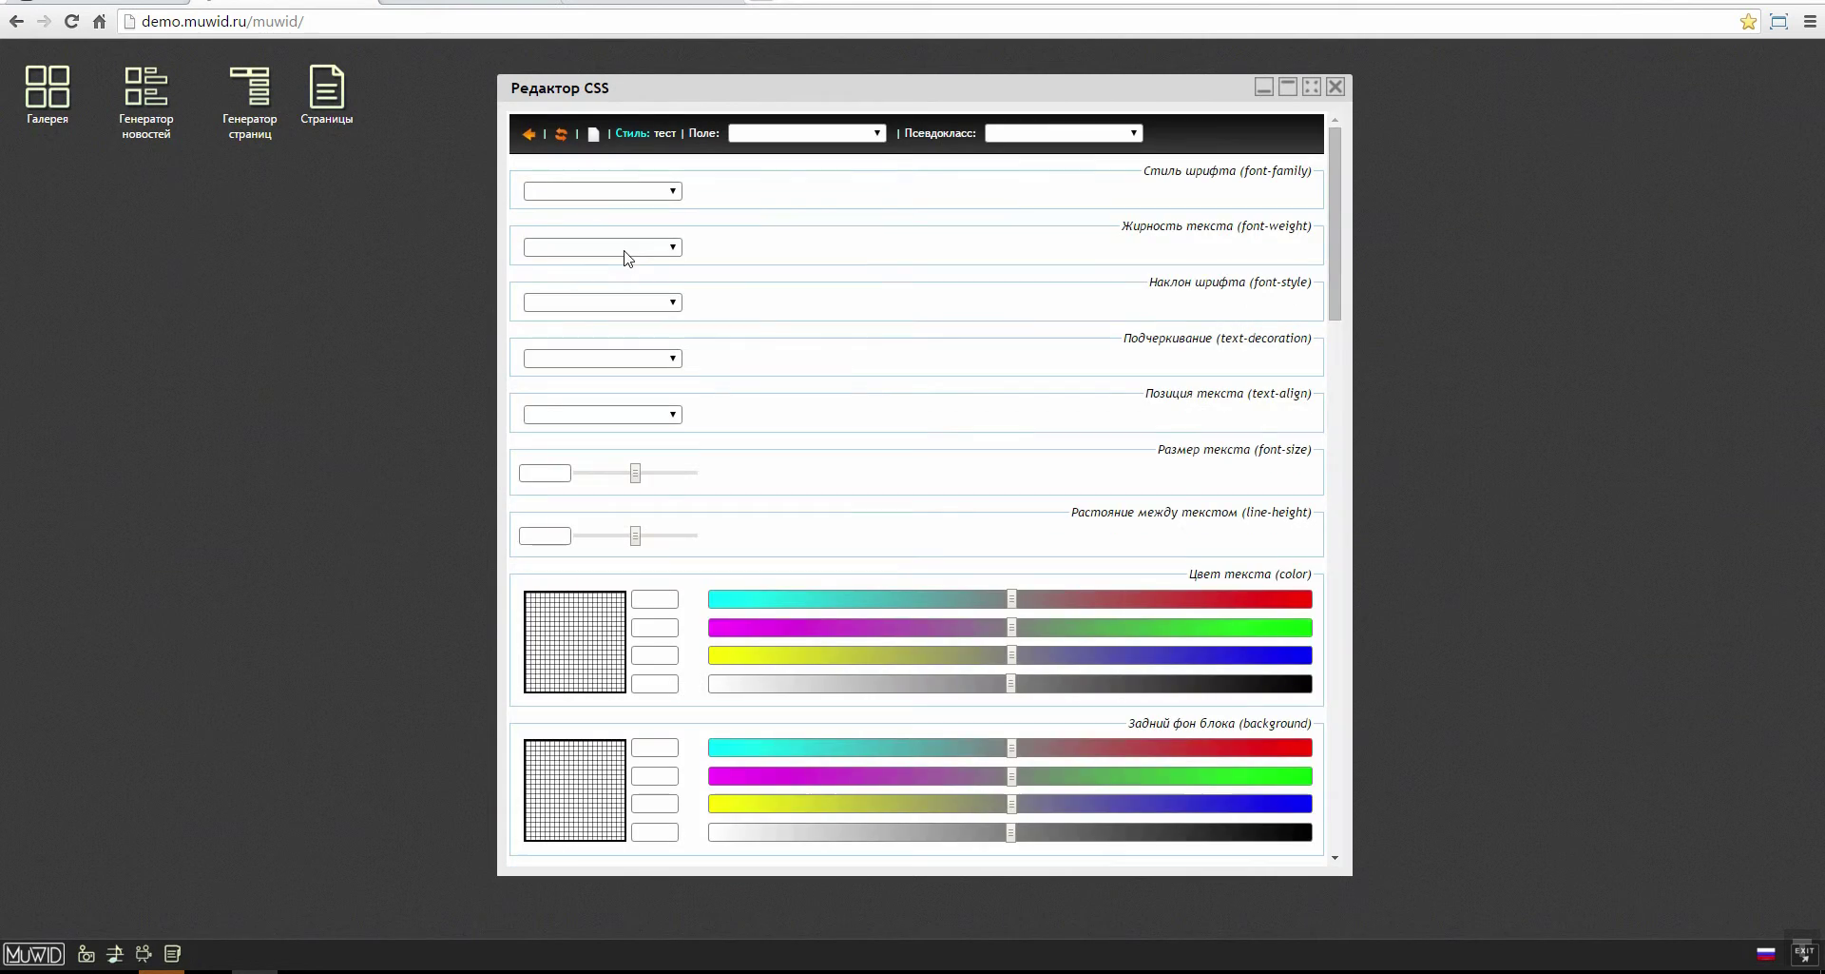
pyautogui.click(864, 136)
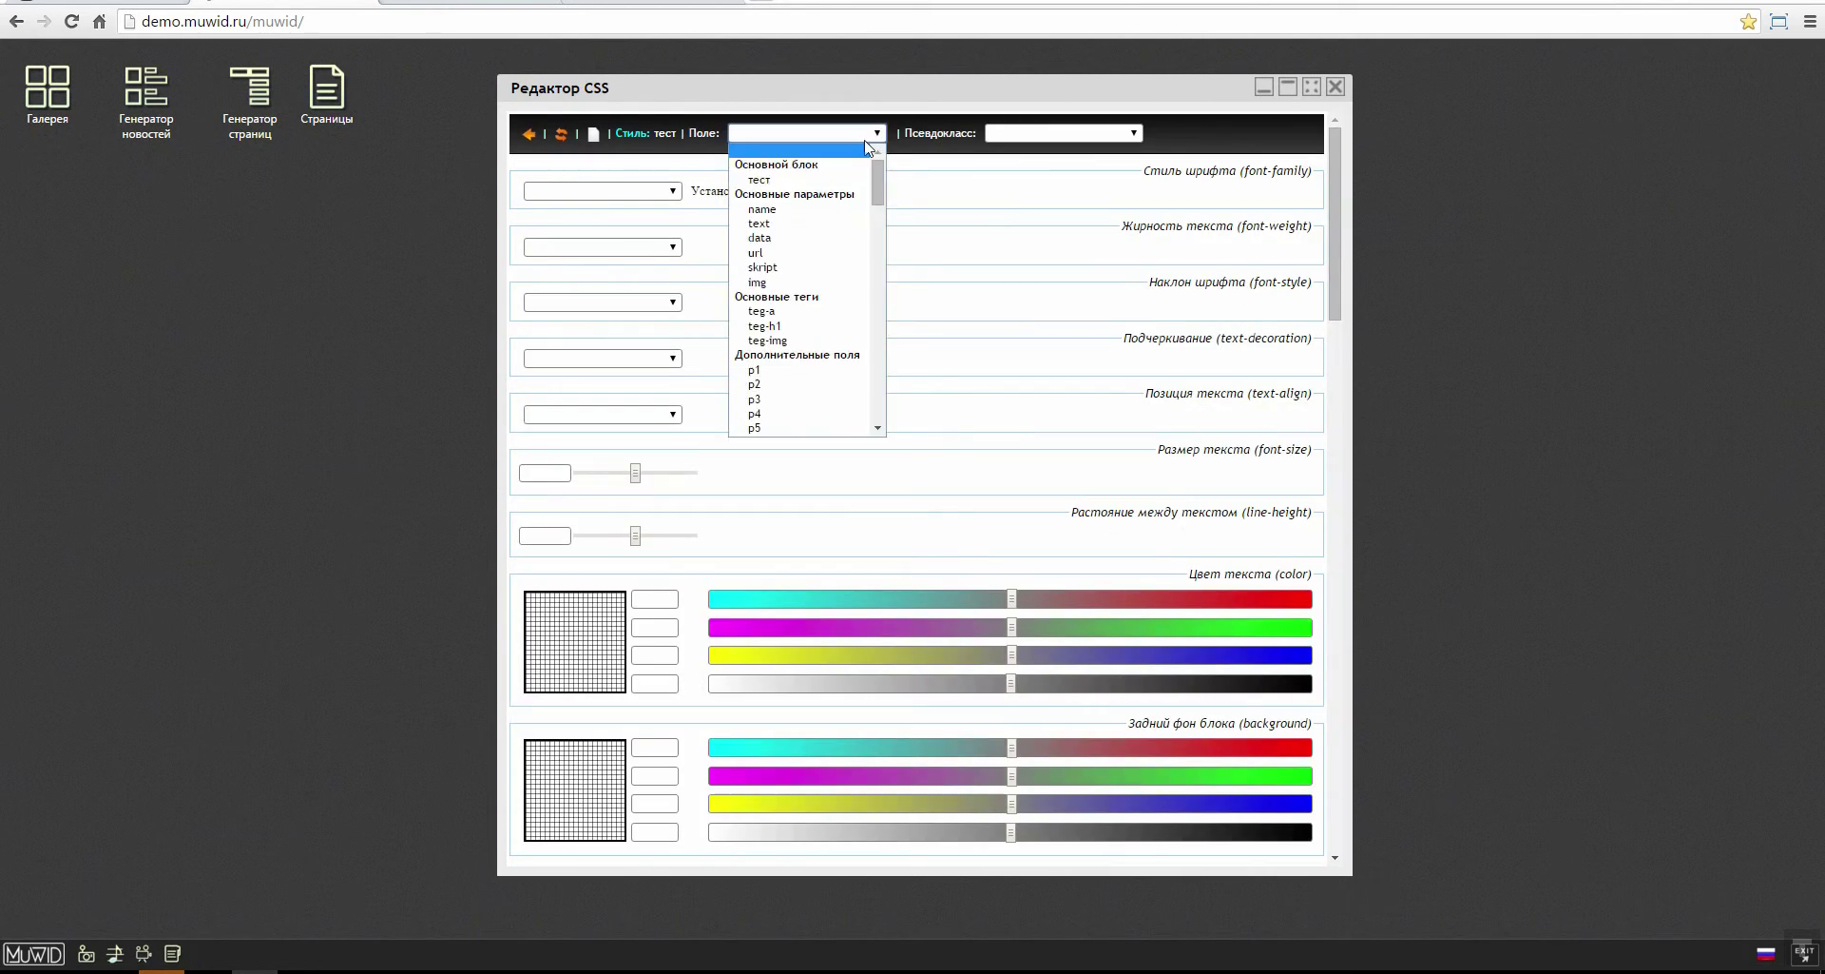
pyautogui.click(800, 224)
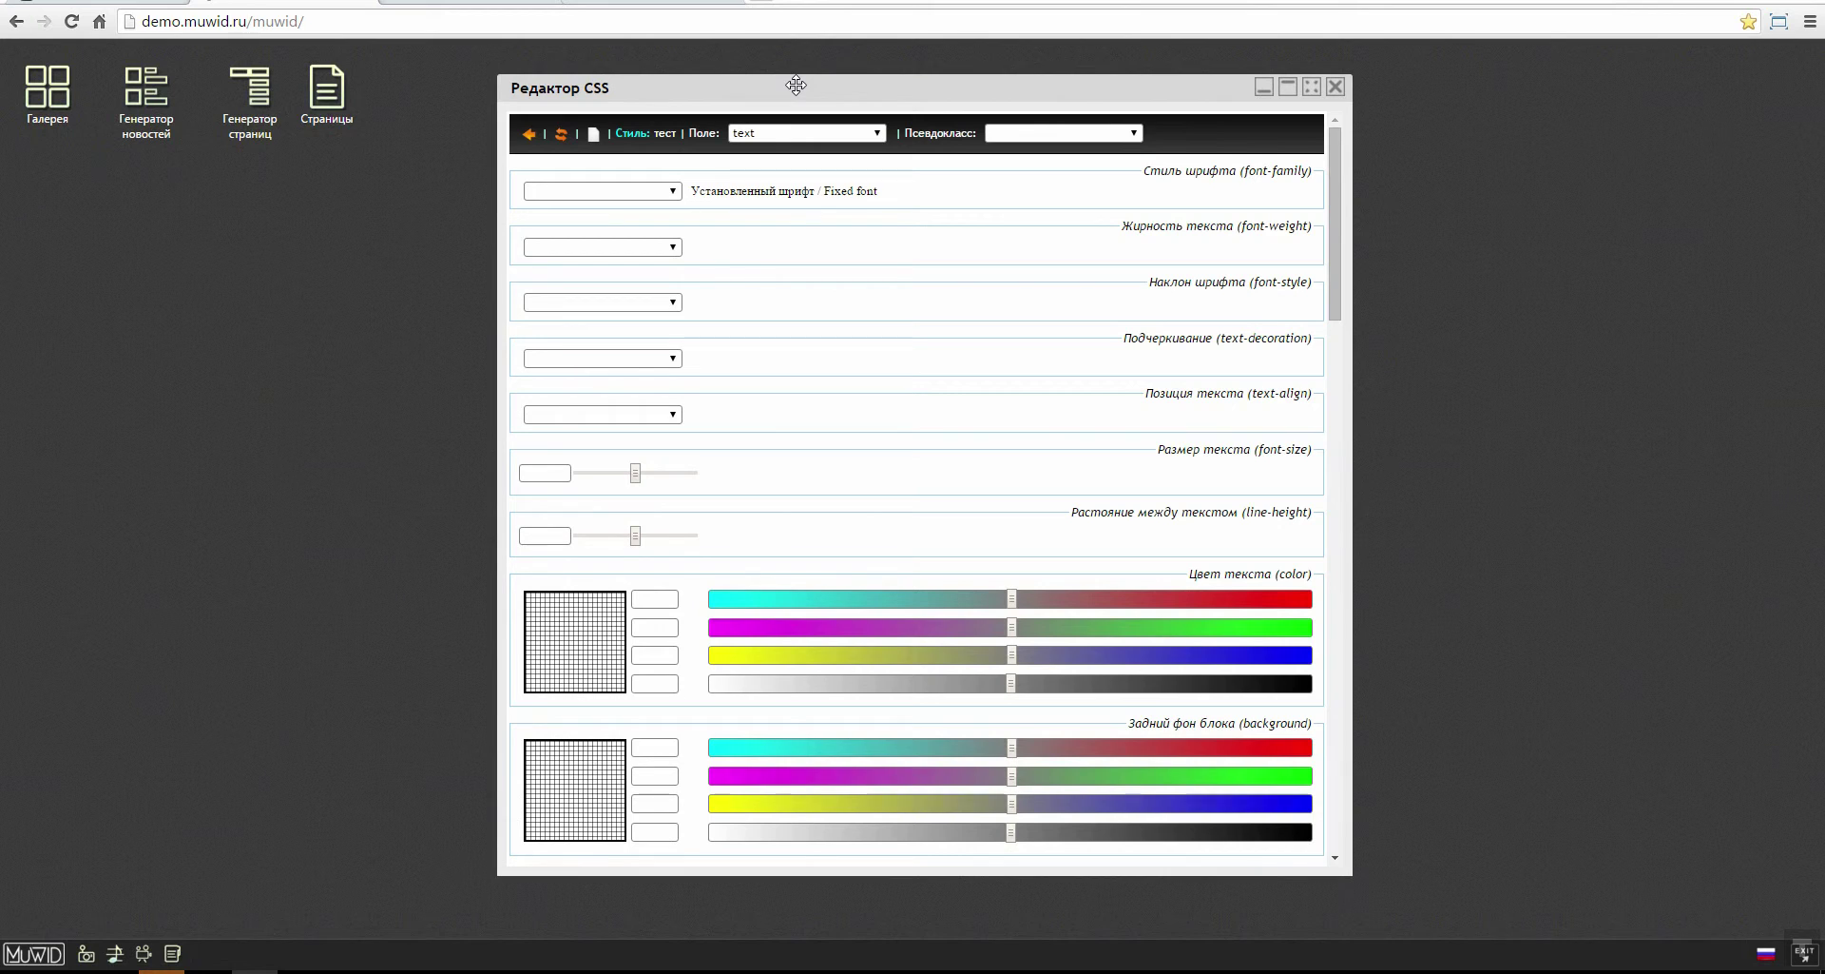
pyautogui.click(619, 191)
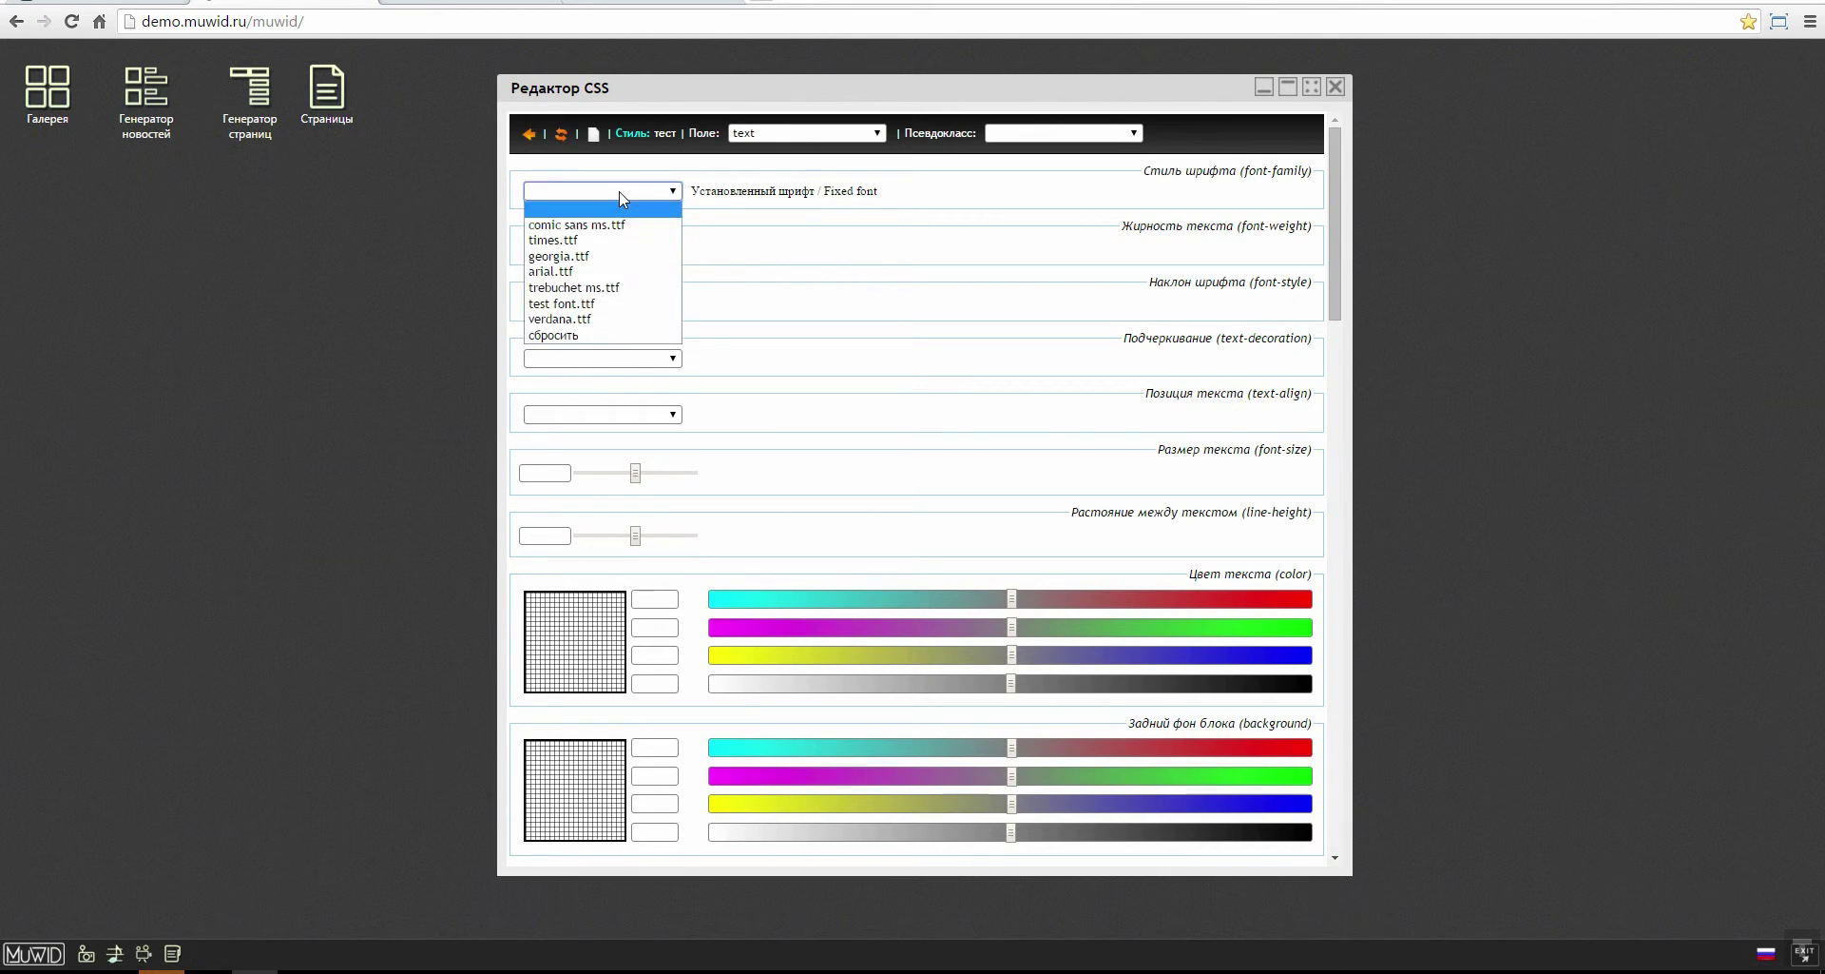
pyautogui.click(607, 272)
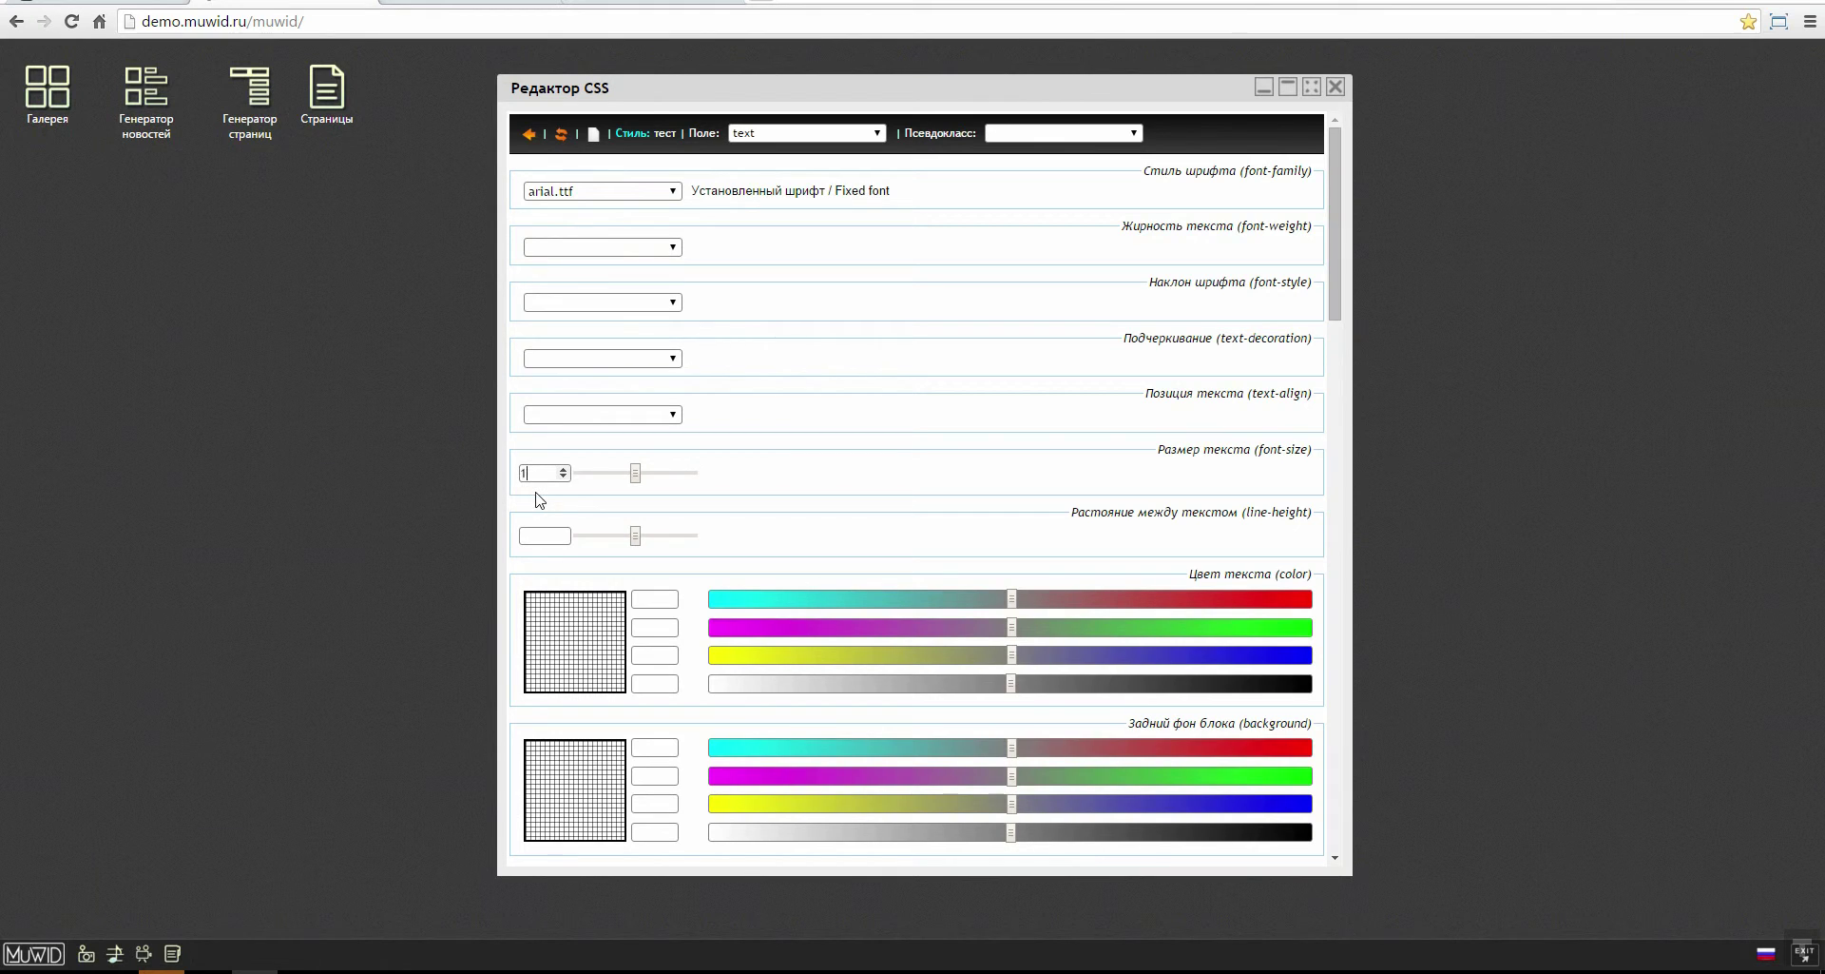
pyautogui.write('16')
# Step: Set the text colour to solid black: 0, 0, 0 with opacity 1
pyautogui.click(716, 599)
pyautogui.click(717, 627)
pyautogui.click(716, 655)
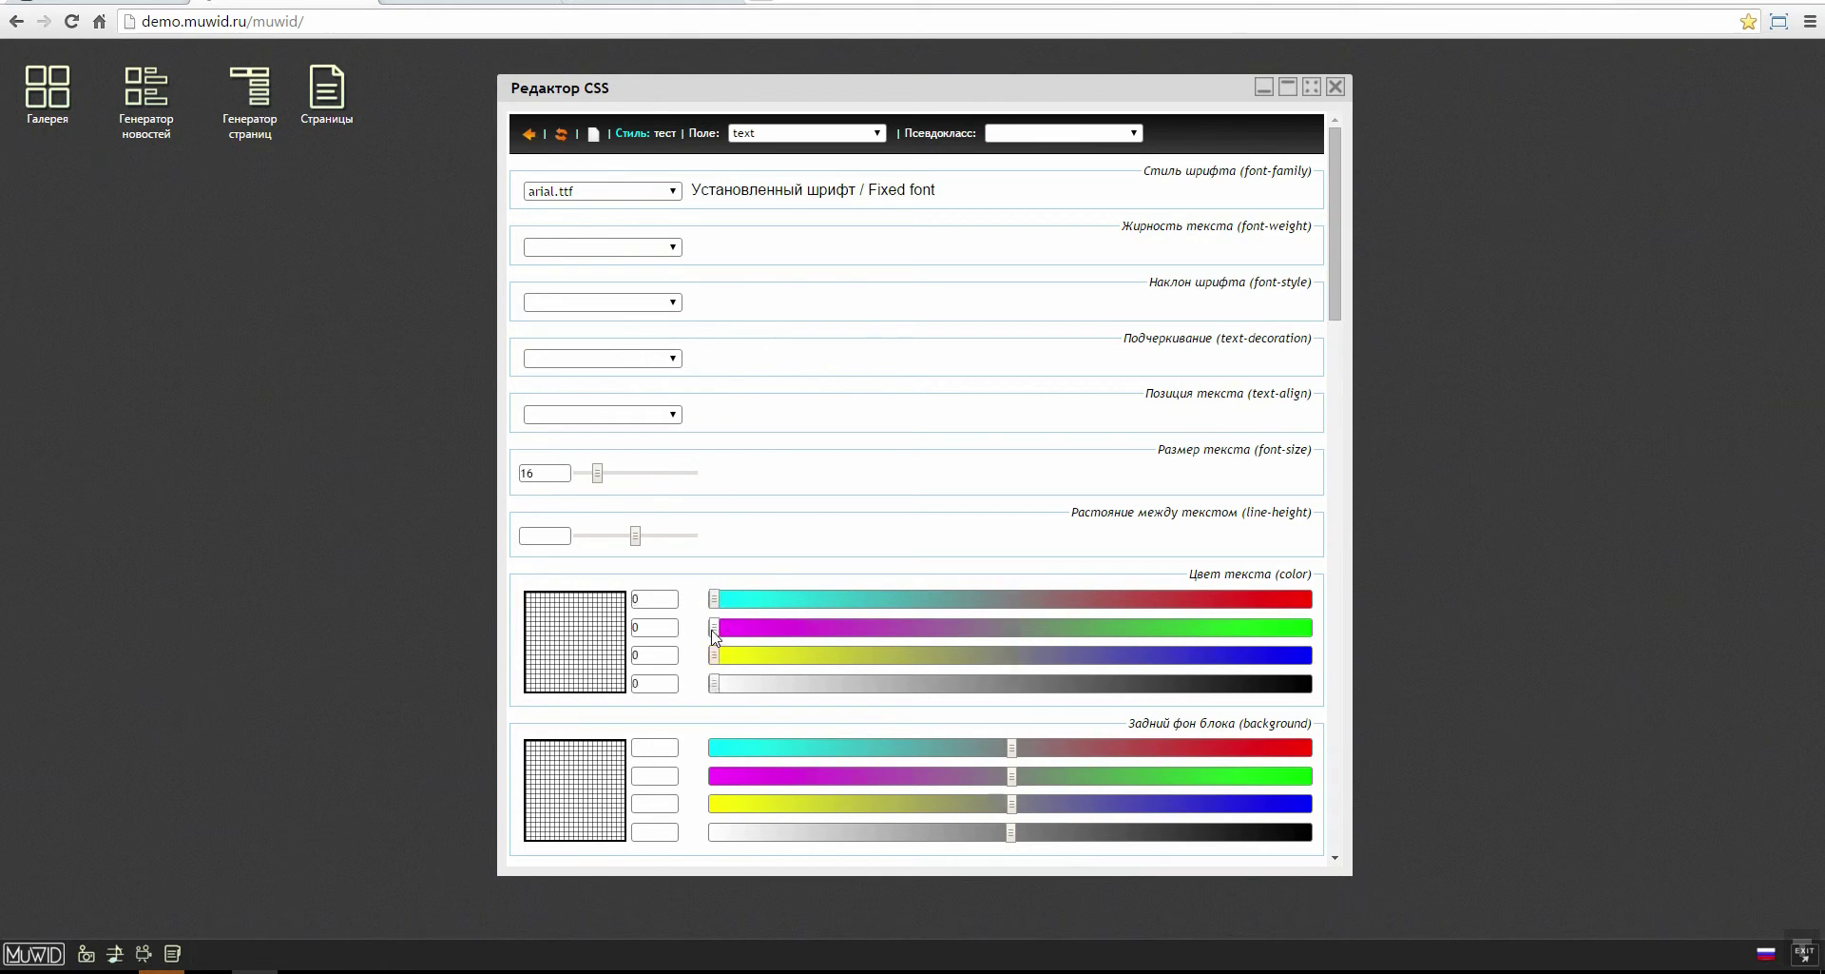
pyautogui.click(718, 685)
pyautogui.moveTo(715, 685); pyautogui.dragTo(1384, 718)
pyautogui.moveTo(1337, 255); pyautogui.dragTo(1332, 167)
# Step: Return to the styled fields list, move the CSS editor aside, and switch to Adobe Muse
pyautogui.click(529, 133)
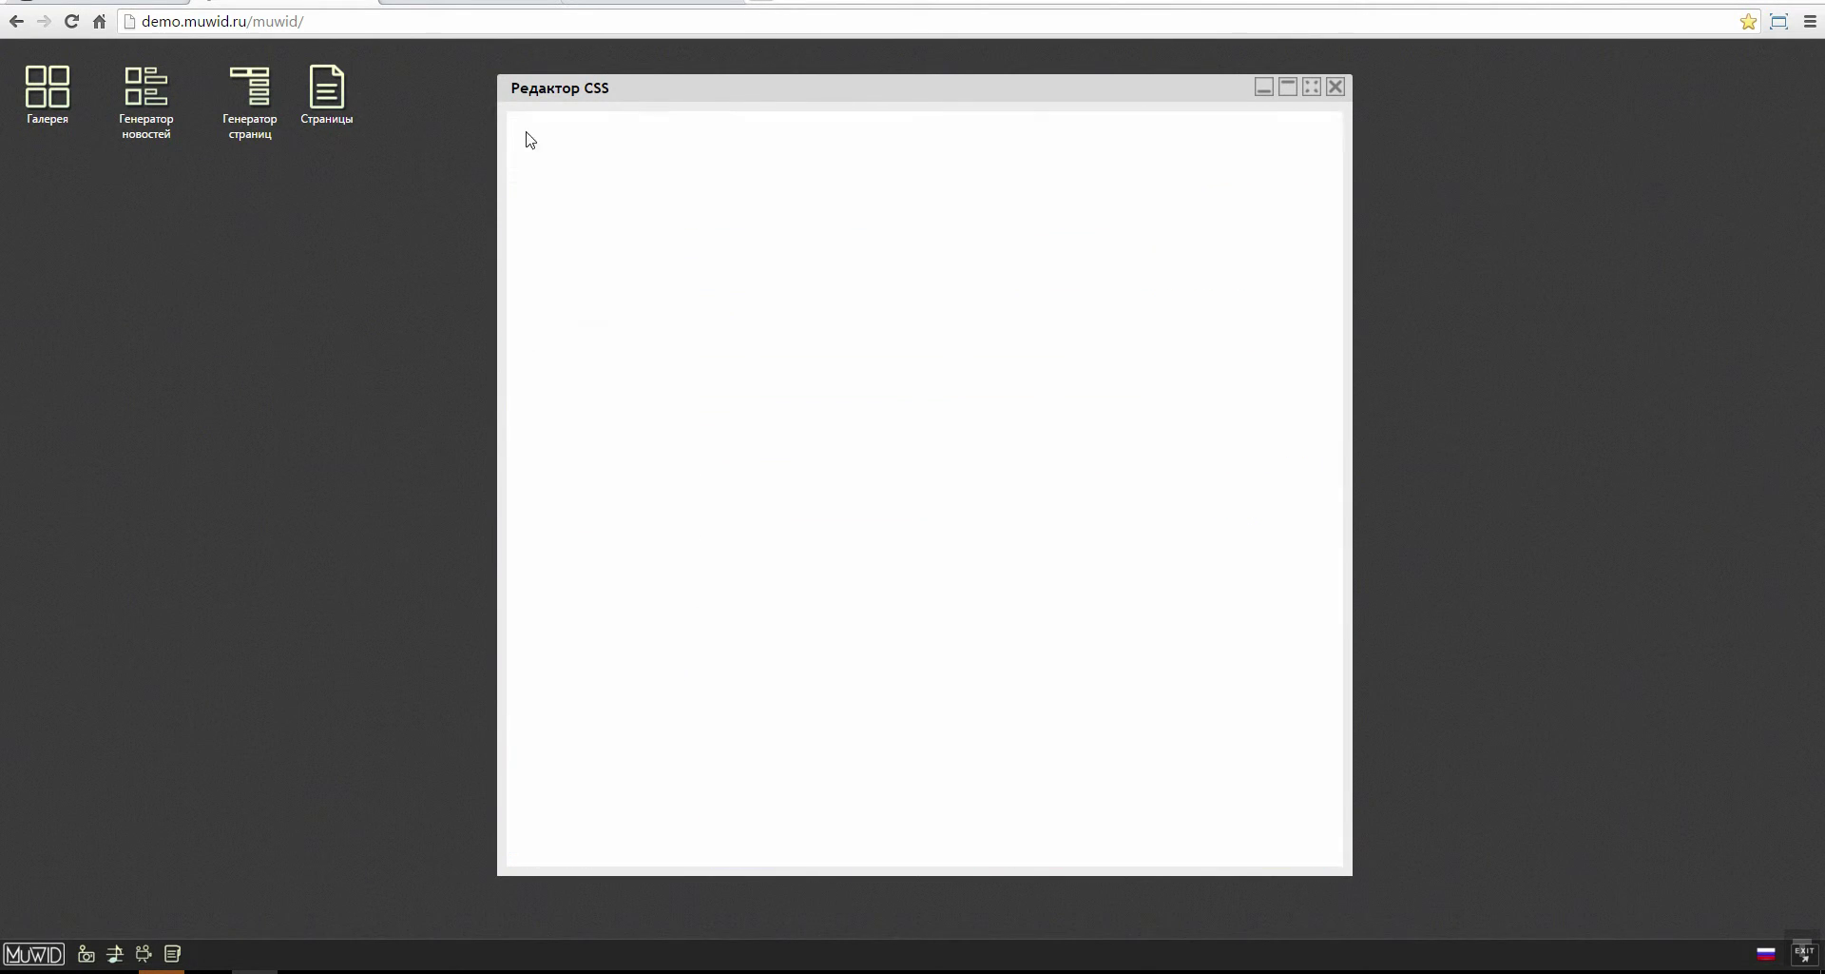
pyautogui.moveTo(681, 82); pyautogui.dragTo(740, 108)
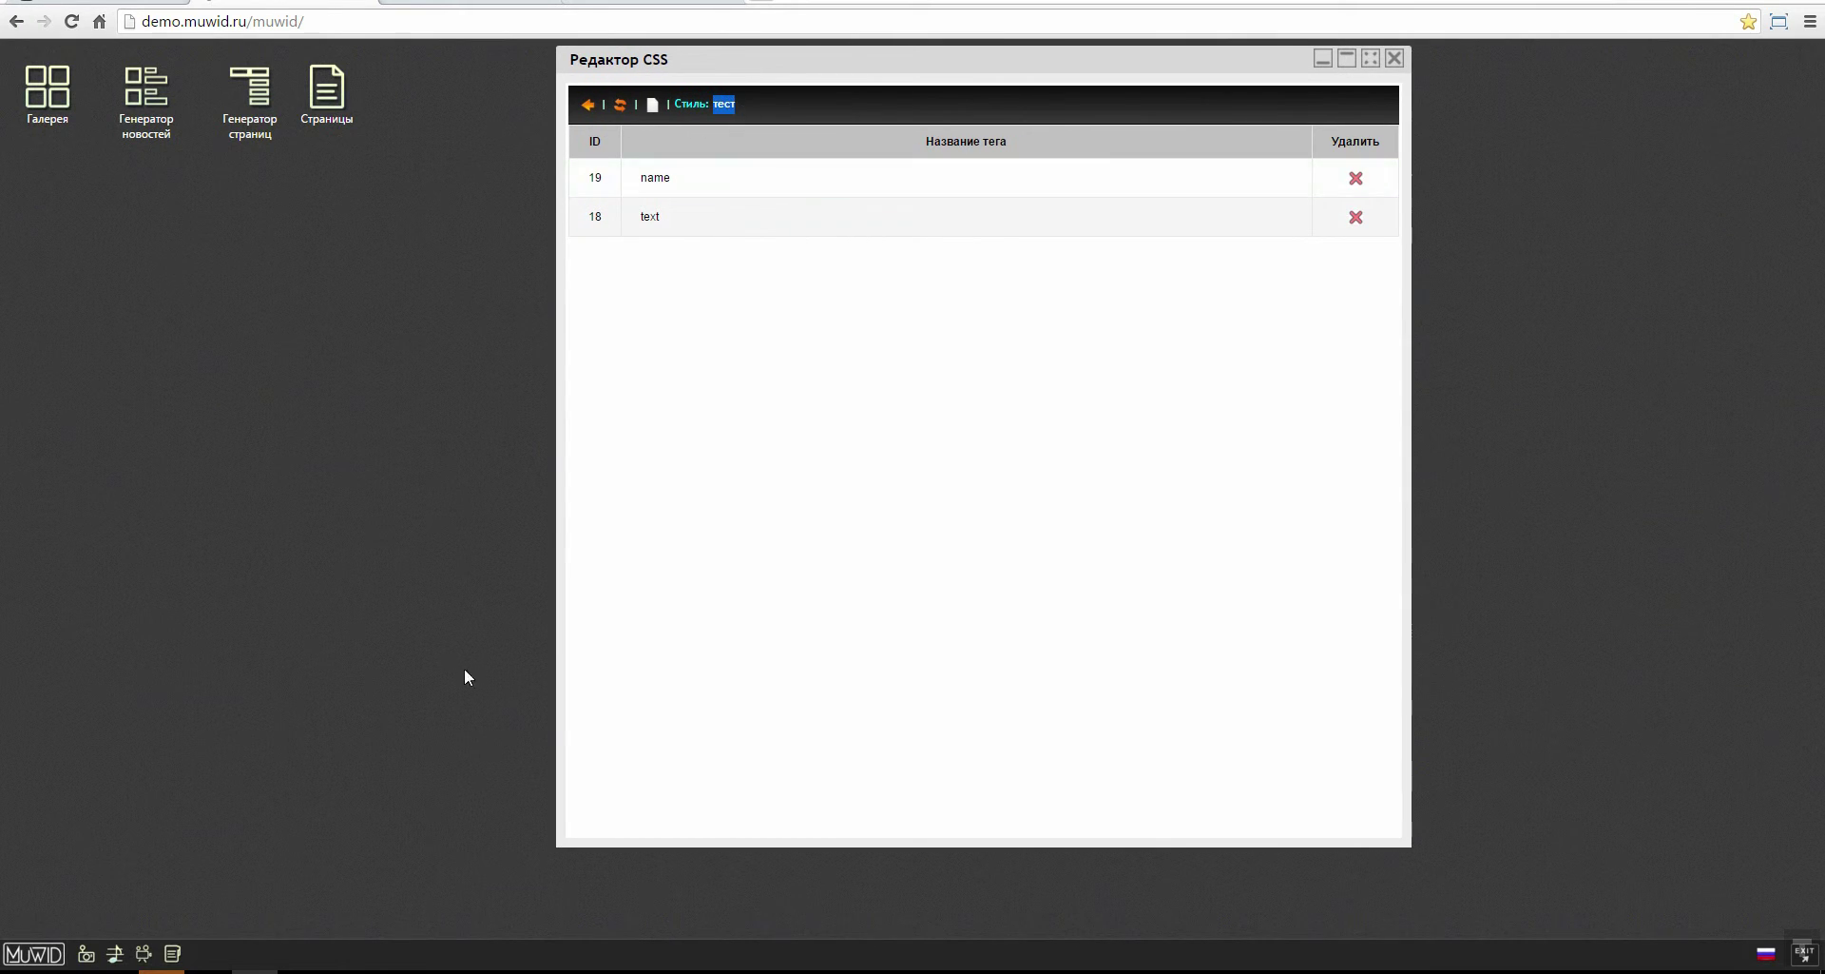
pyautogui.hotkey('alt', 'Tab')
# Step: Set the JS MuWid widget's Class to тест
pyautogui.click(959, 609)
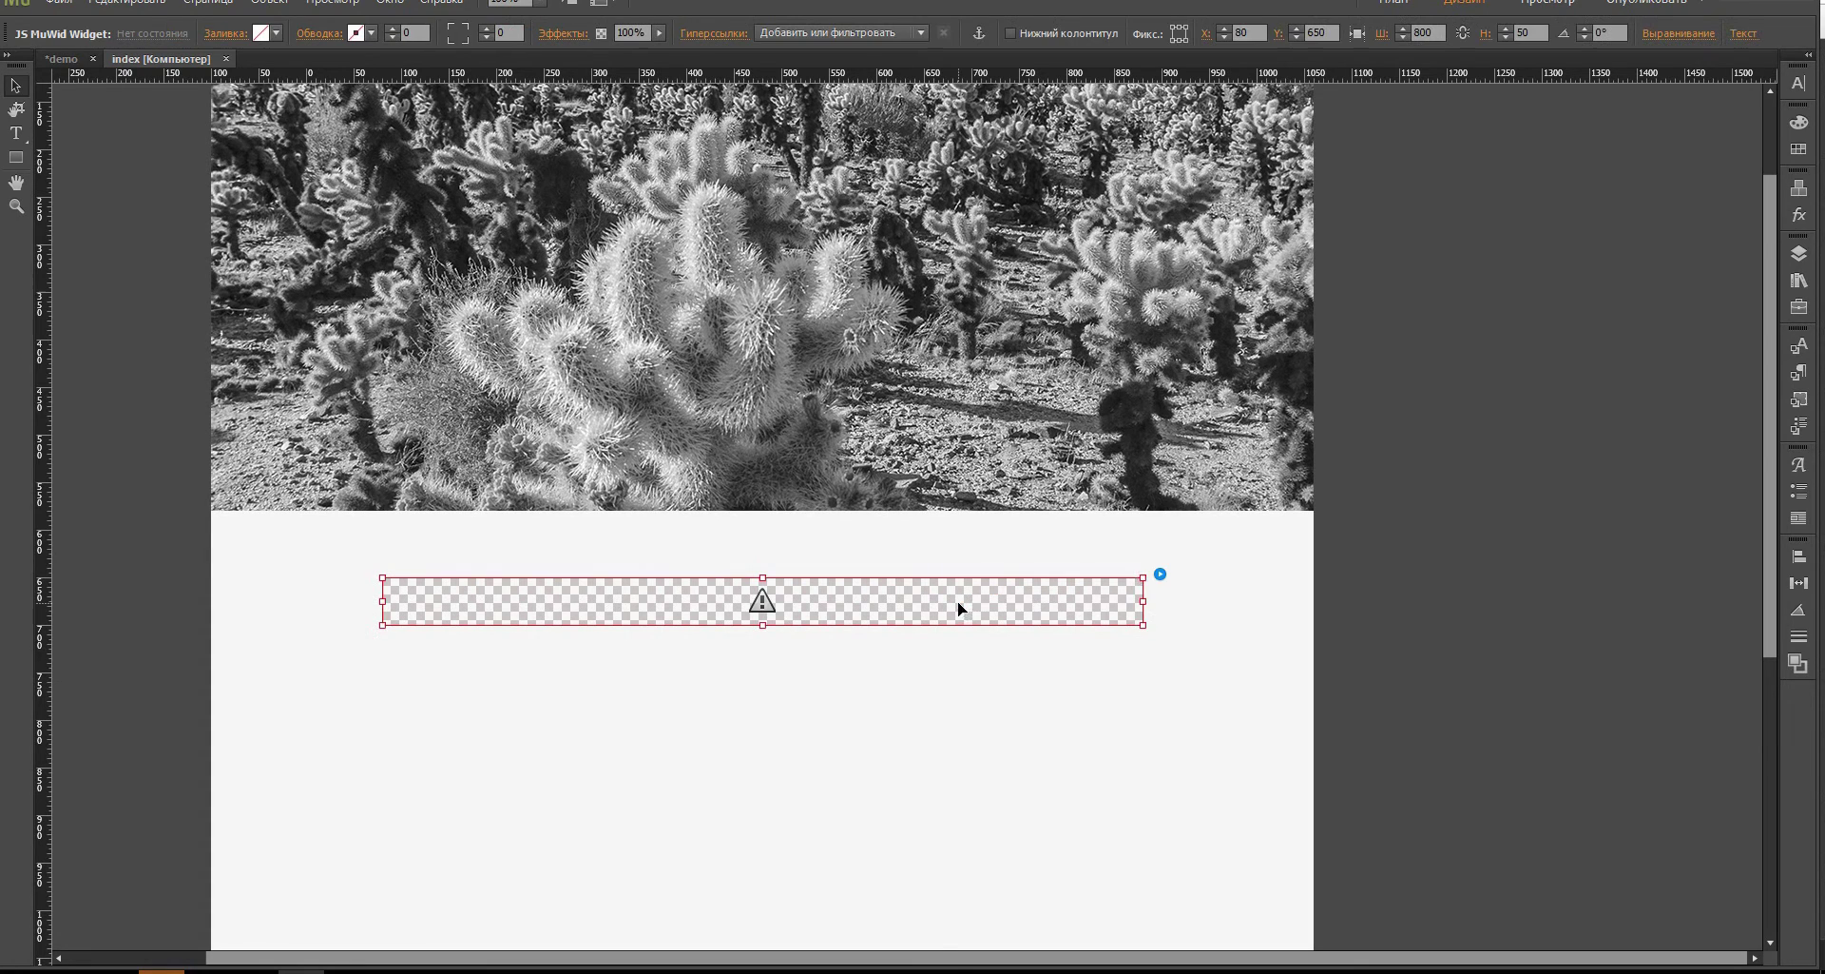
pyautogui.click(1161, 574)
pyautogui.click(1293, 626)
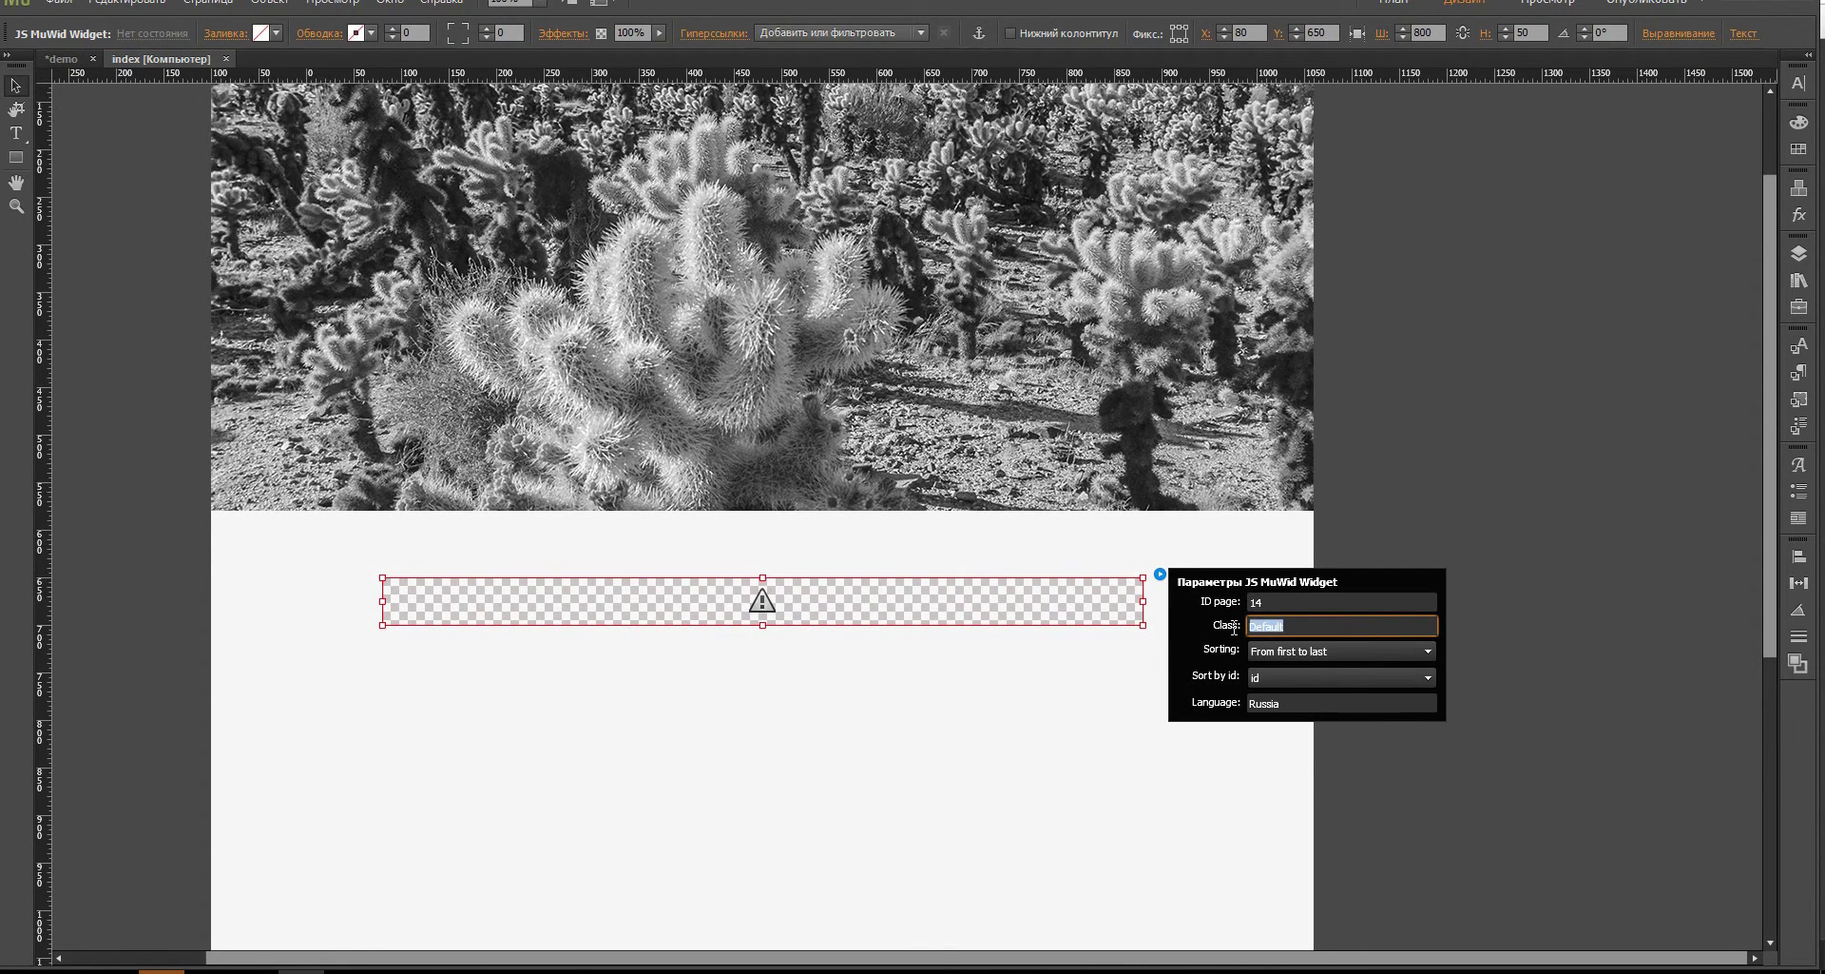
pyautogui.write('тест')
pyautogui.press('Return')
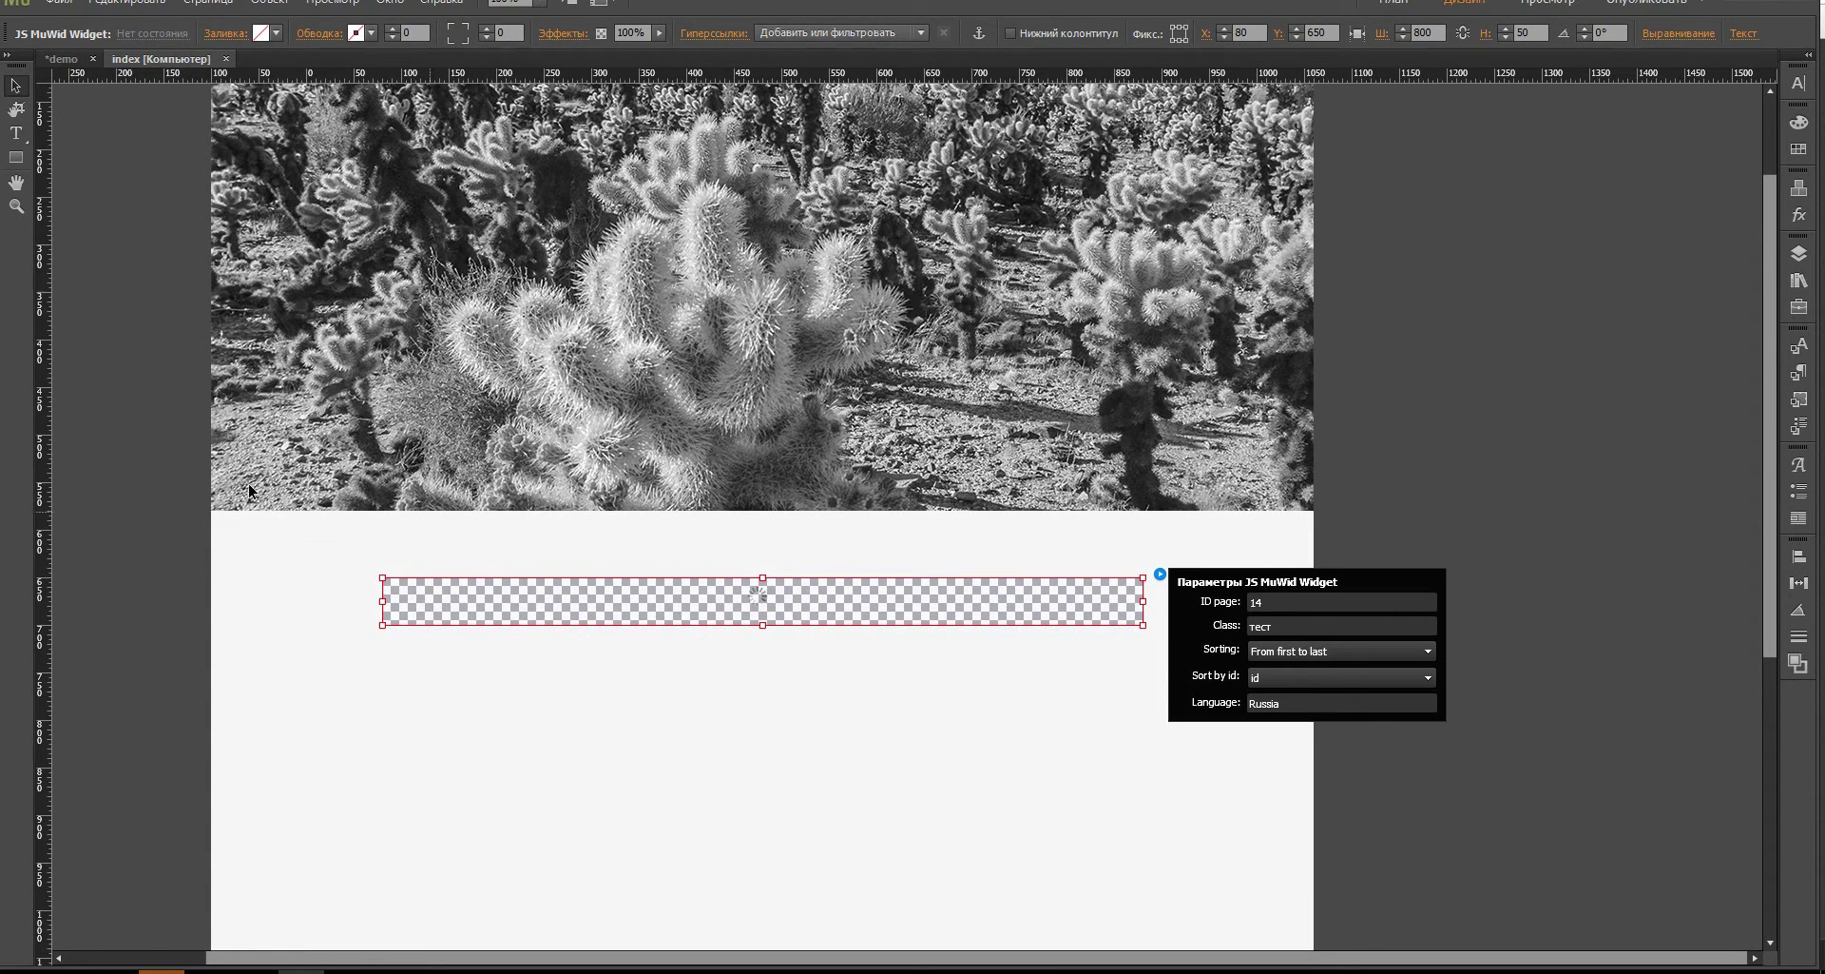
# Step: Close the widget parameters and start File > Передача на FTP-сервер..
pyautogui.click(186, 180)
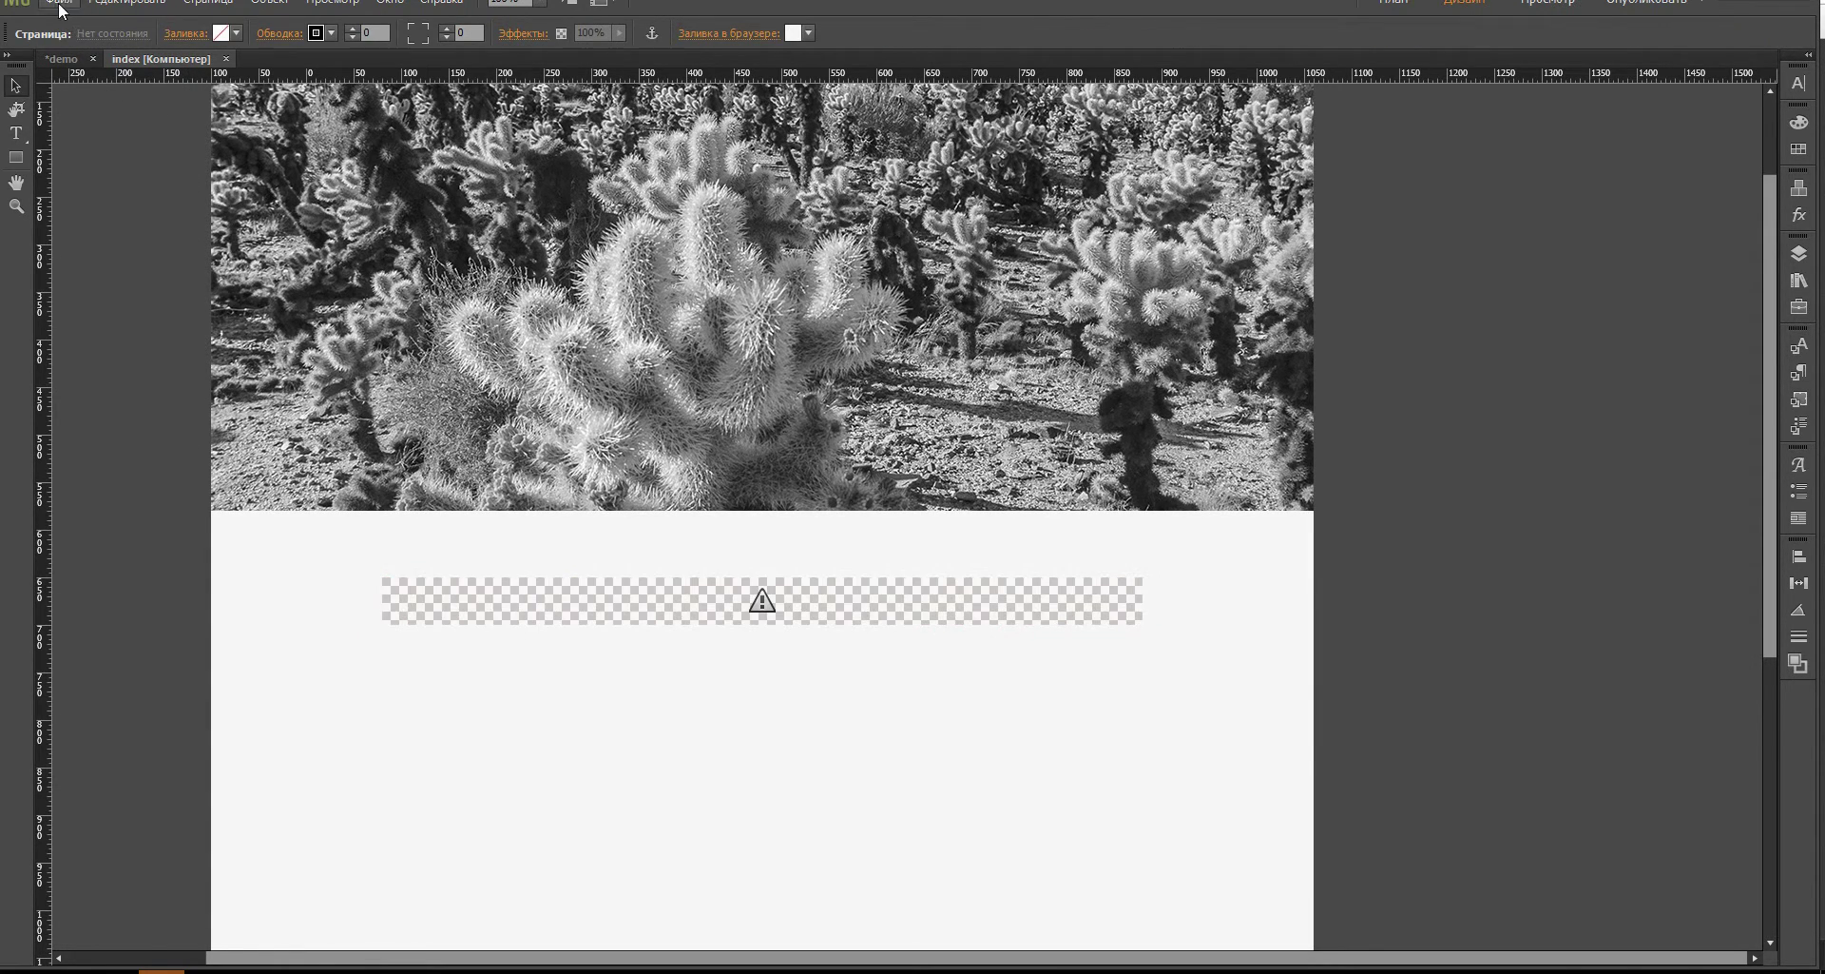
pyautogui.click(59, 2)
pyautogui.click(143, 368)
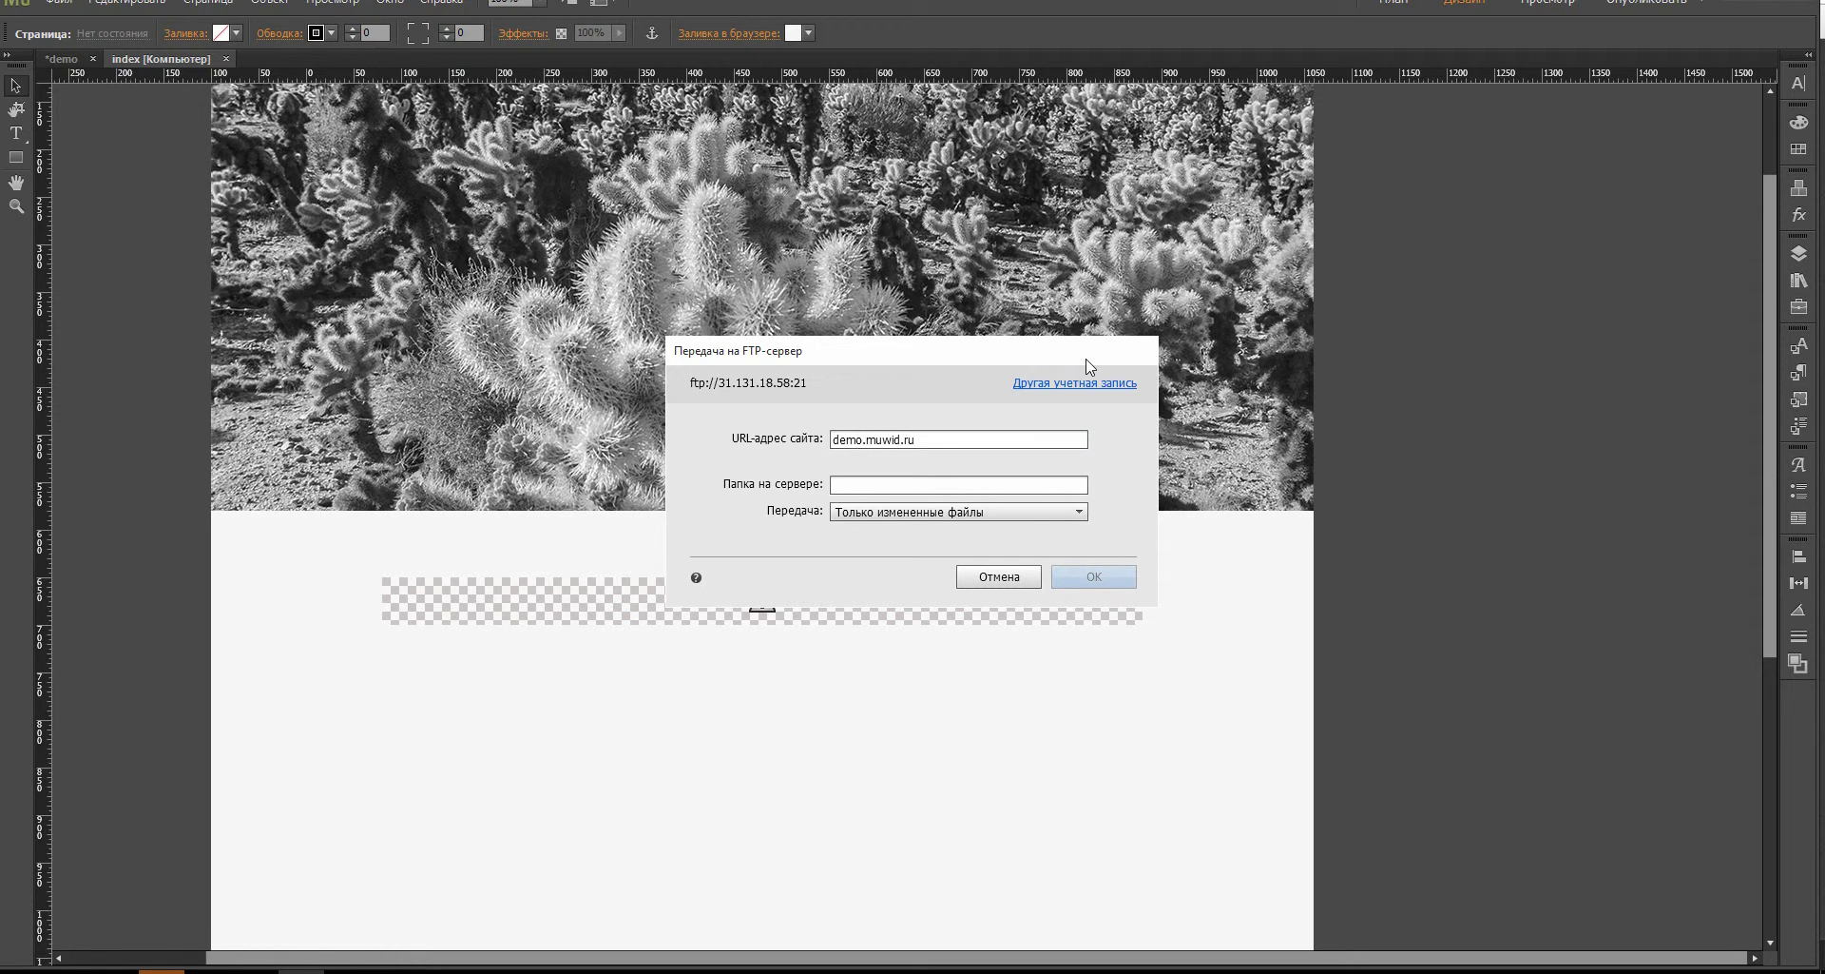
# Step: Confirm uploading only the changed files to demo.muwid.ru
pyautogui.press('Escape')
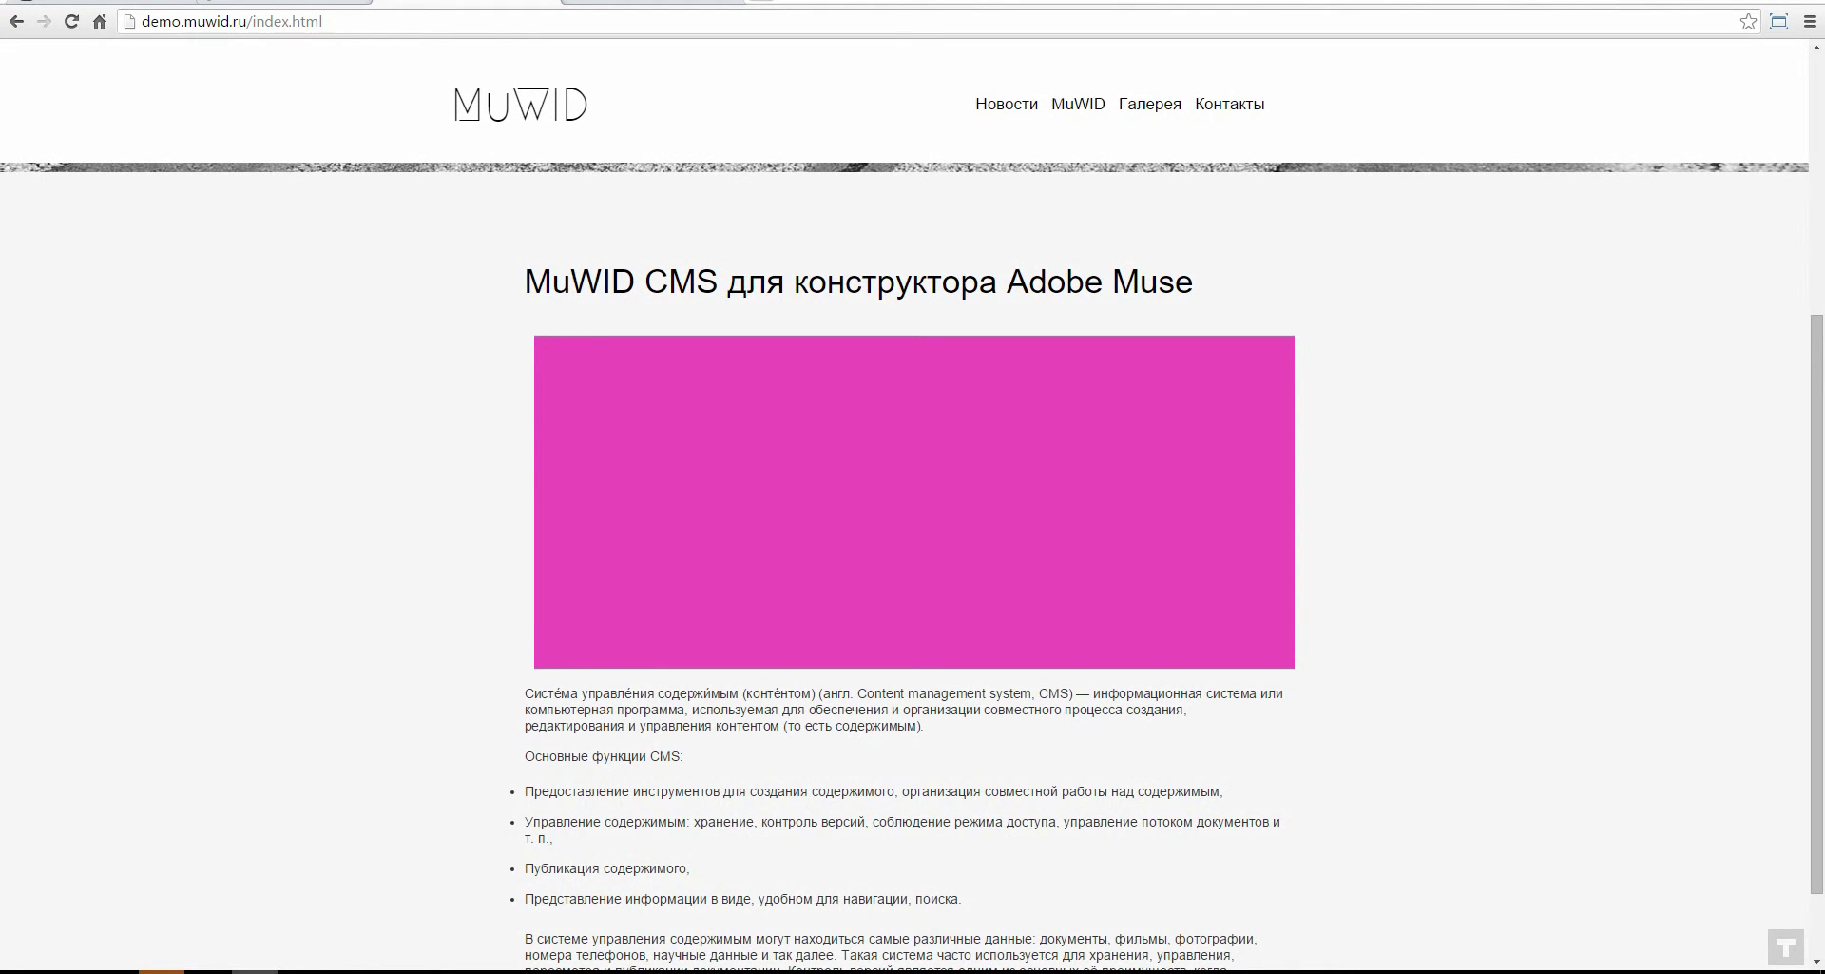
# Step: Check the upload progress and reload demo.muwid.ru/index.html in Chrome
pyautogui.click(303, 971)
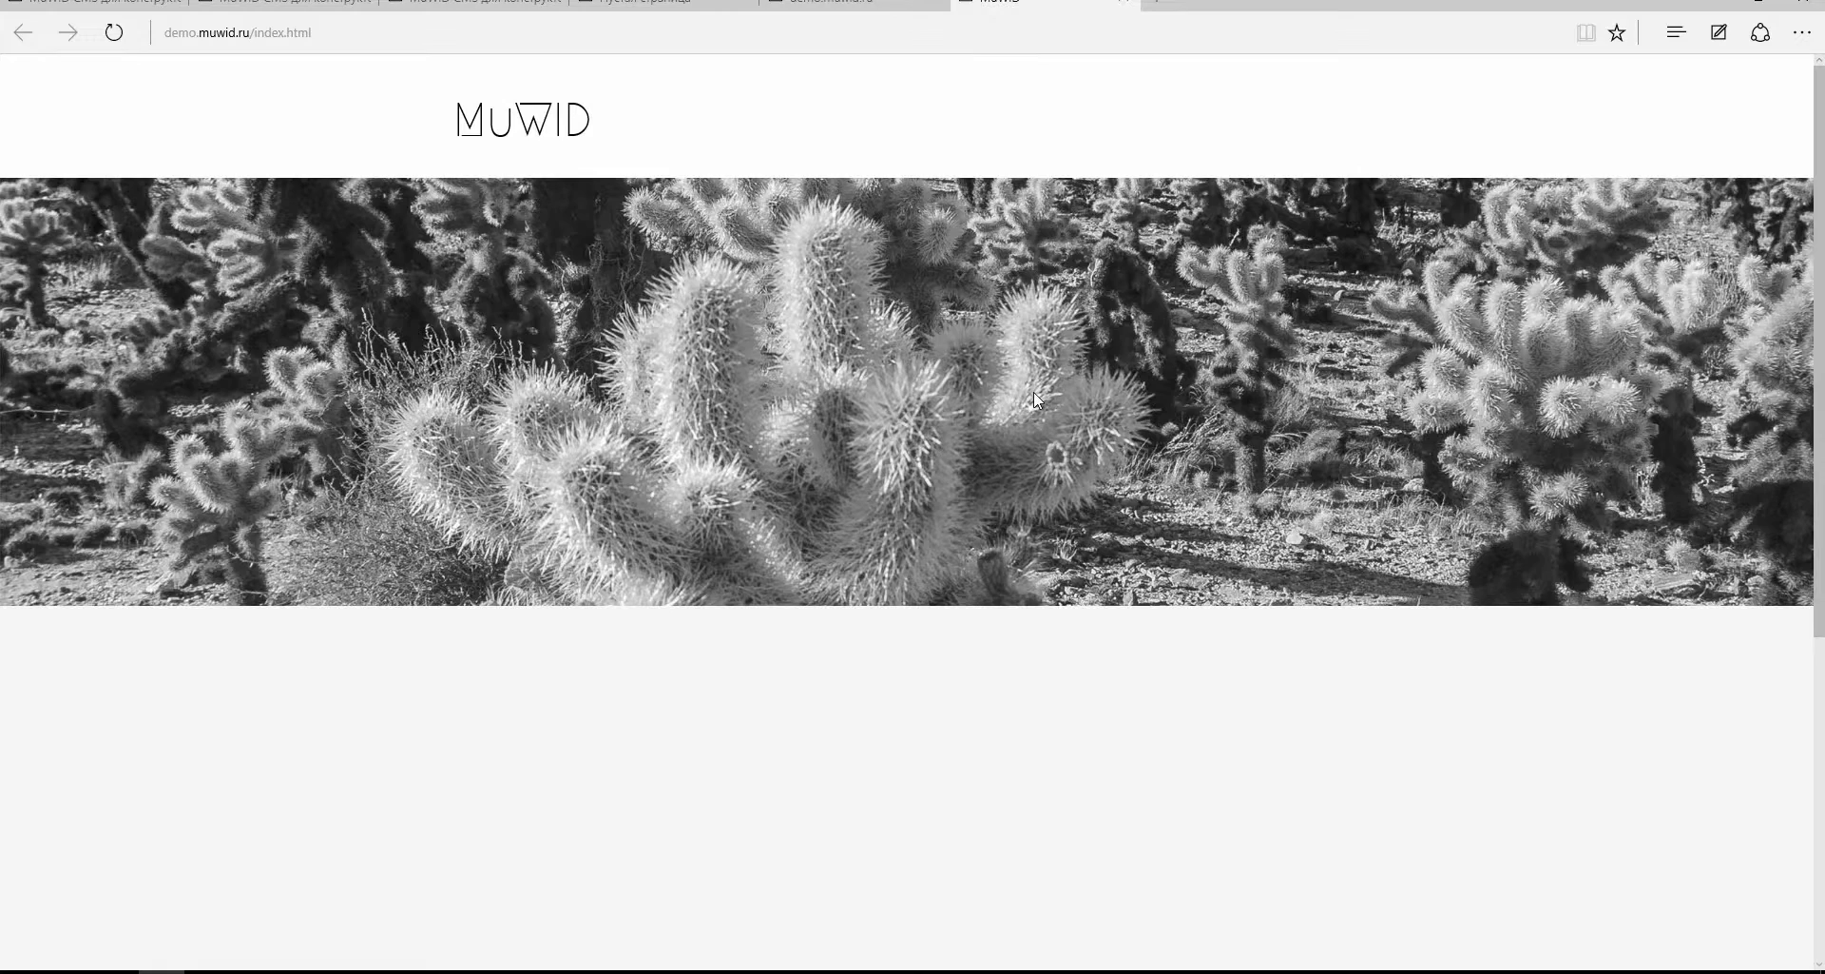
pyautogui.scroll(-3, 893, 616)
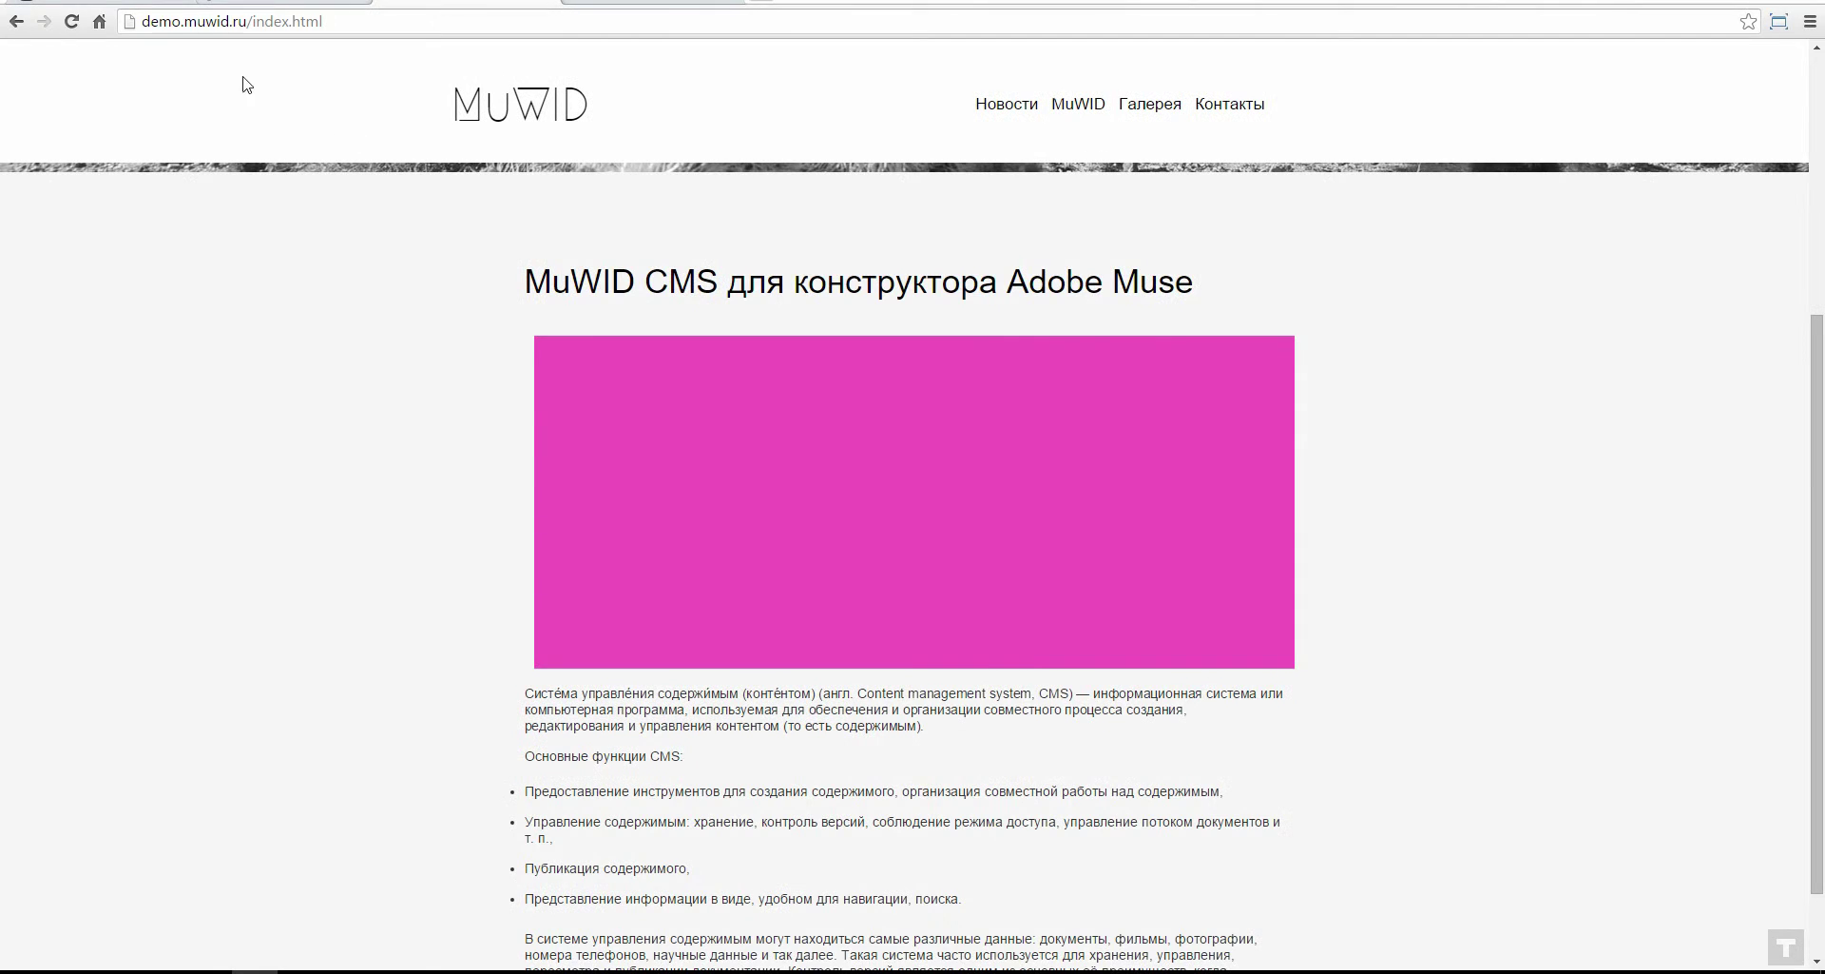
pyautogui.click(72, 21)
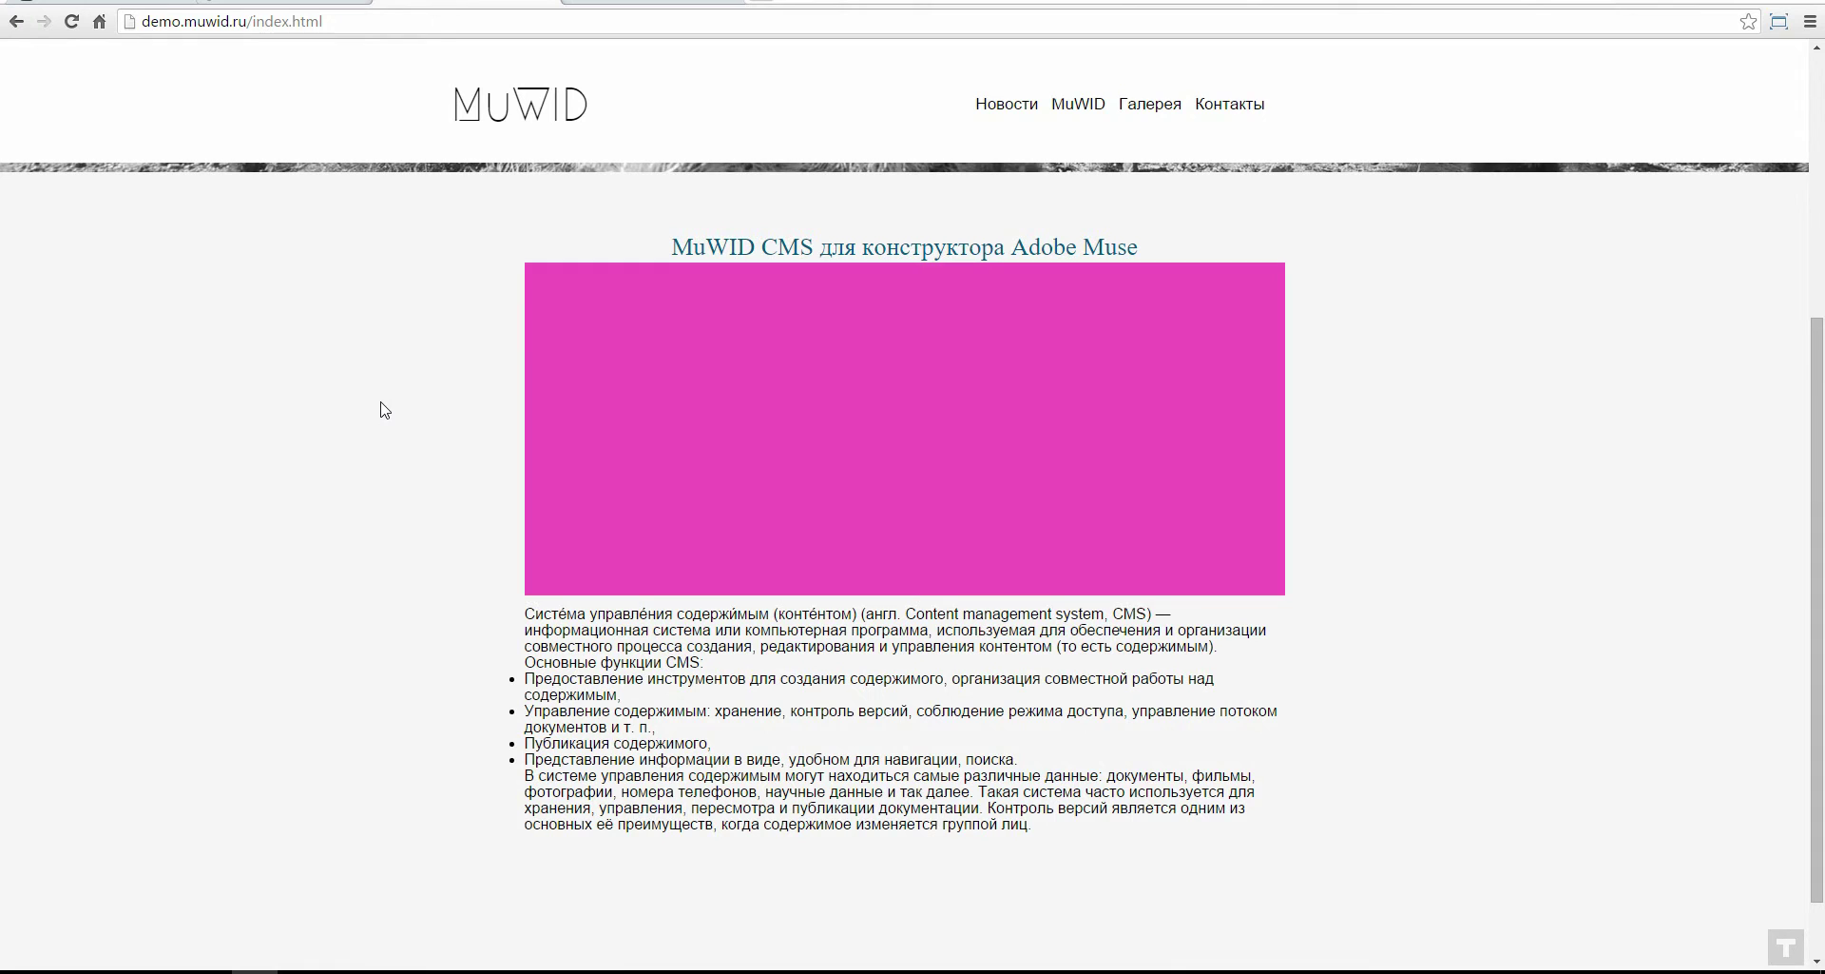
# Step: Inspect the restyled heading and body text on the live page
pyautogui.moveTo(671, 247); pyautogui.dragTo(1145, 242)
pyautogui.click(1154, 239)
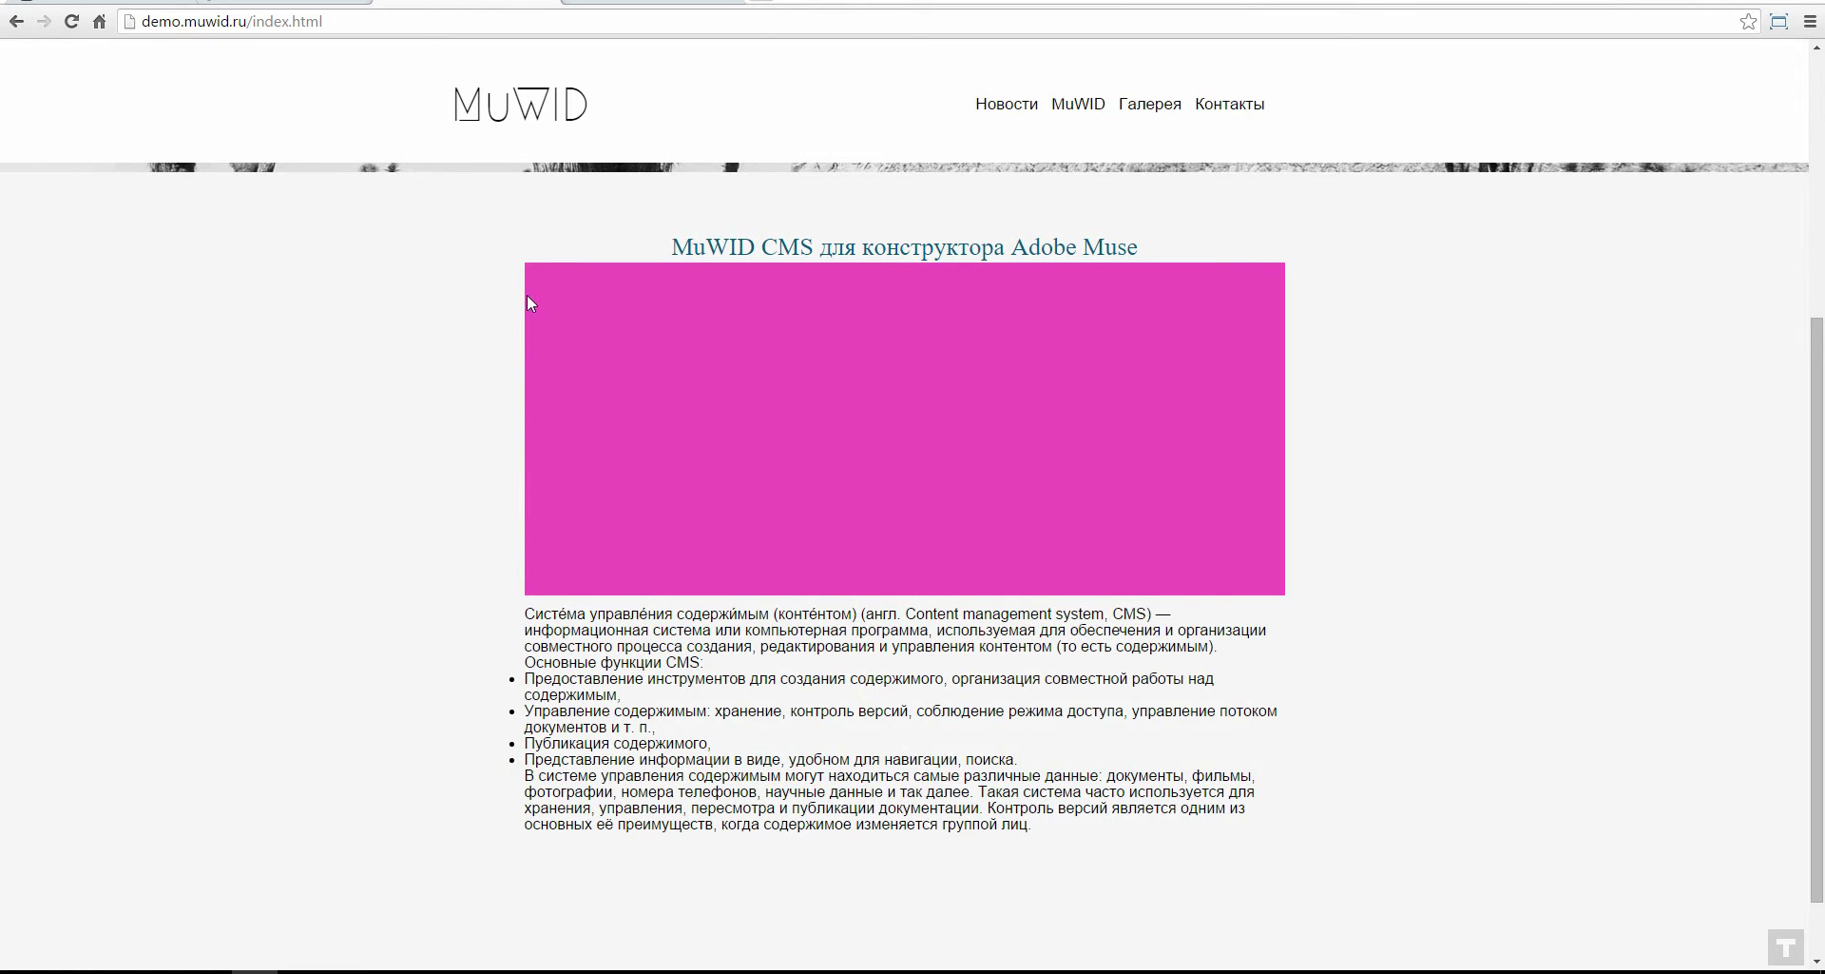
pyautogui.moveTo(535, 620); pyautogui.dragTo(850, 826)
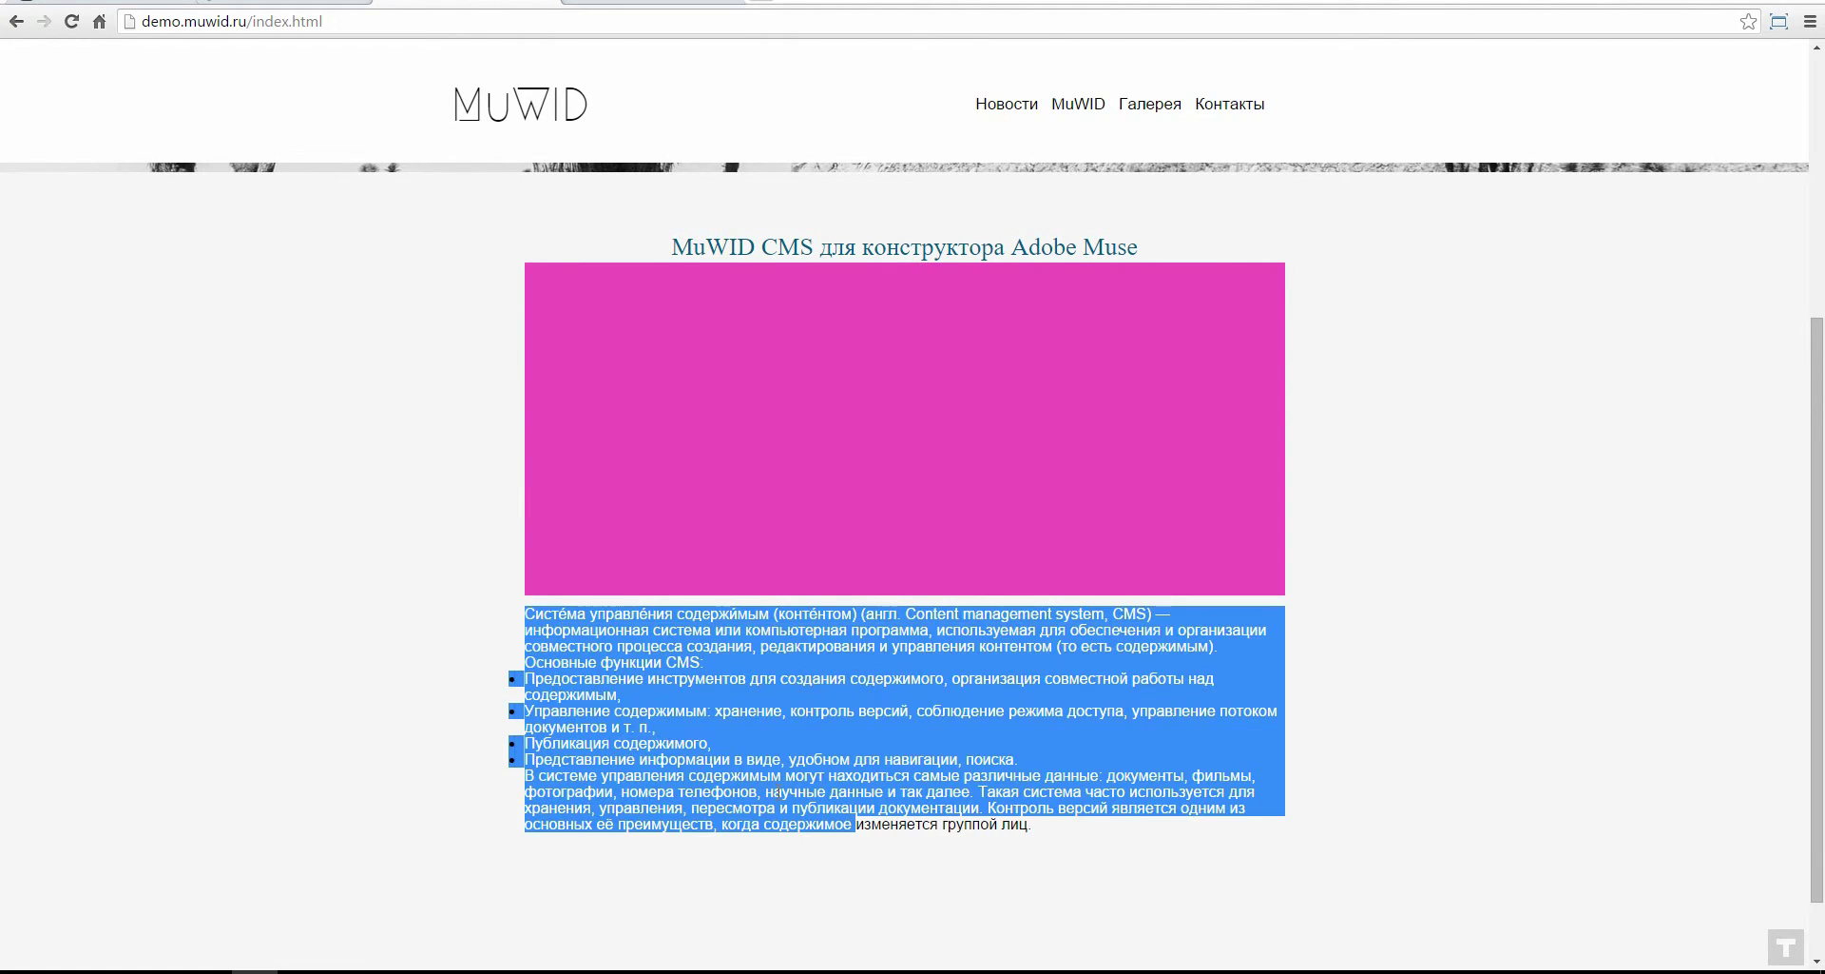
pyautogui.click(257, 620)
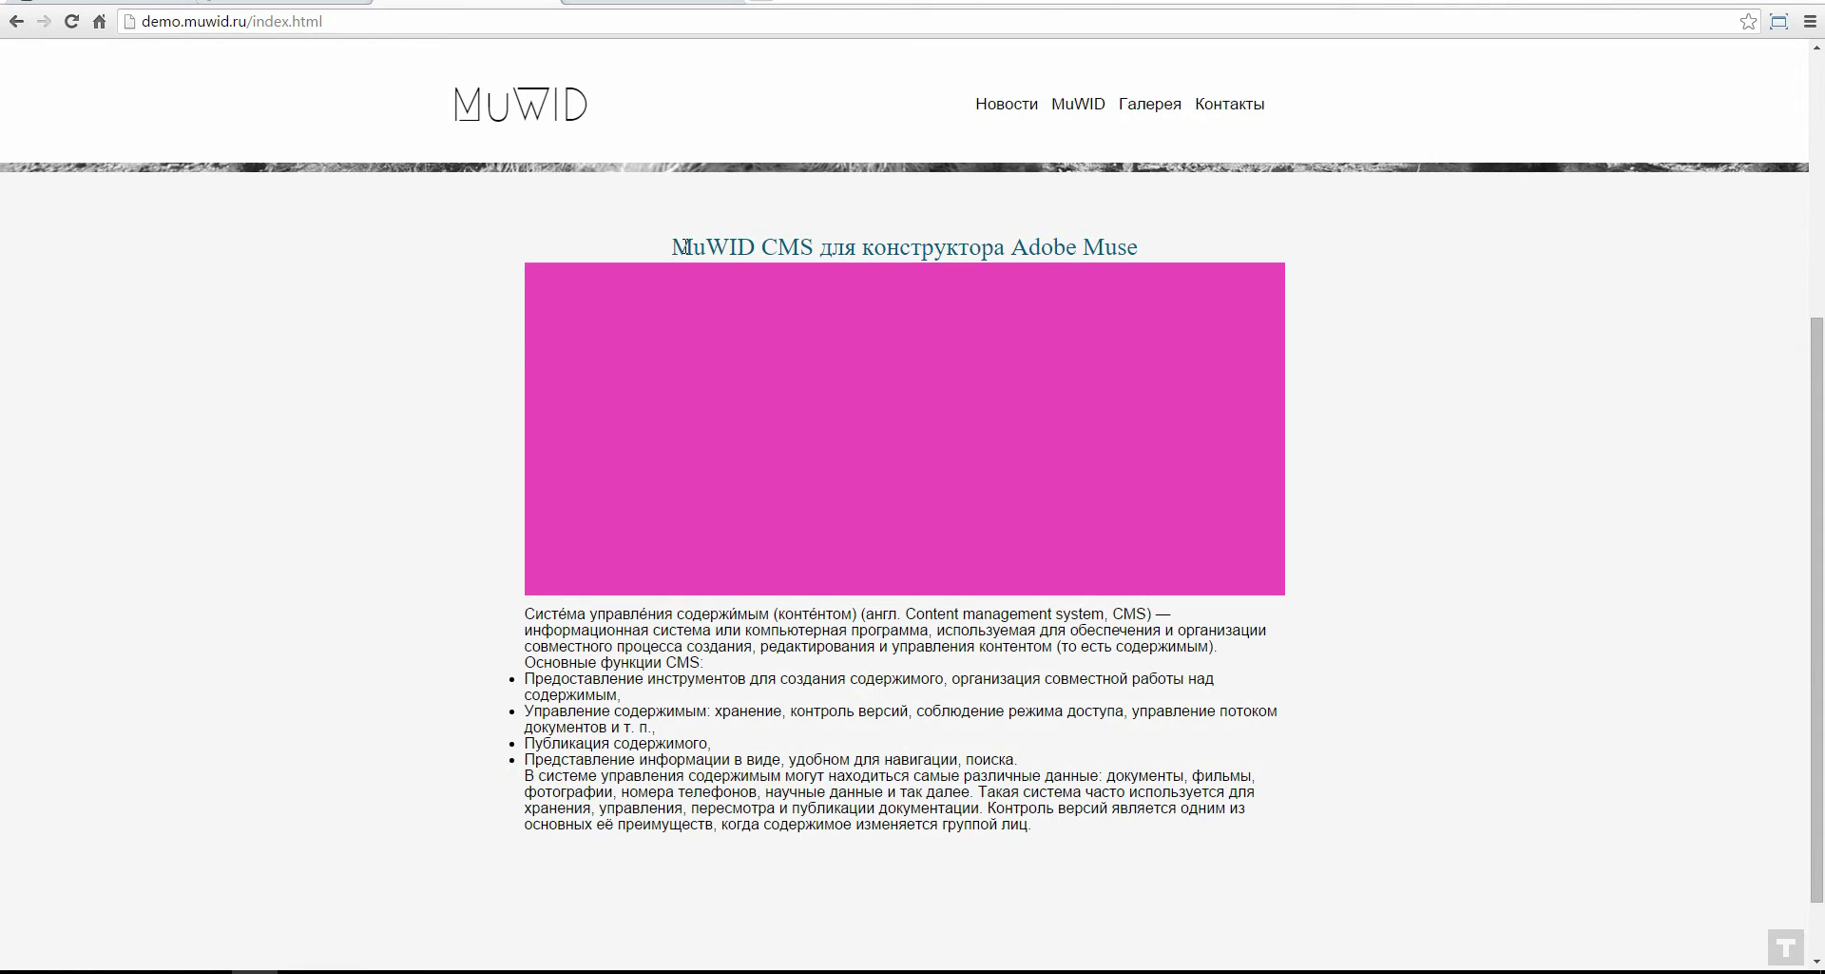
pyautogui.moveTo(687, 247); pyautogui.dragTo(924, 245)
pyautogui.click(931, 240)
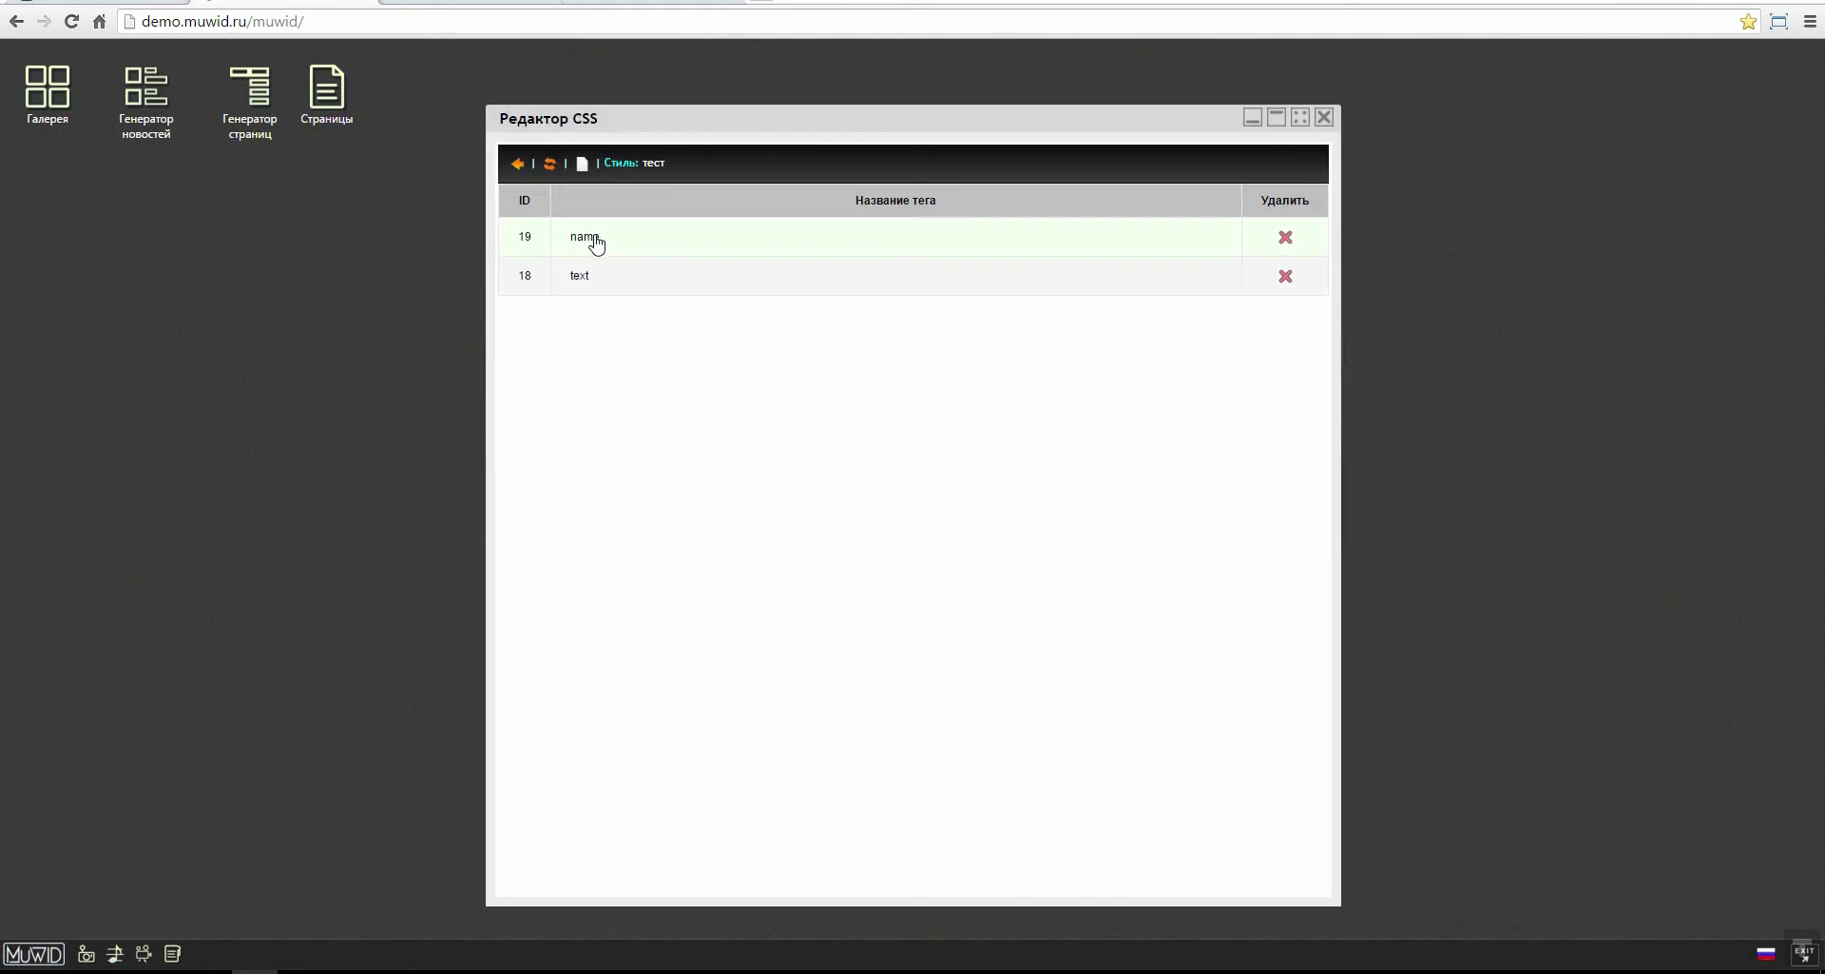
# Step: Give the name heading a bottom margin of 15 and reload the live page to check the gap
pyautogui.click(598, 244)
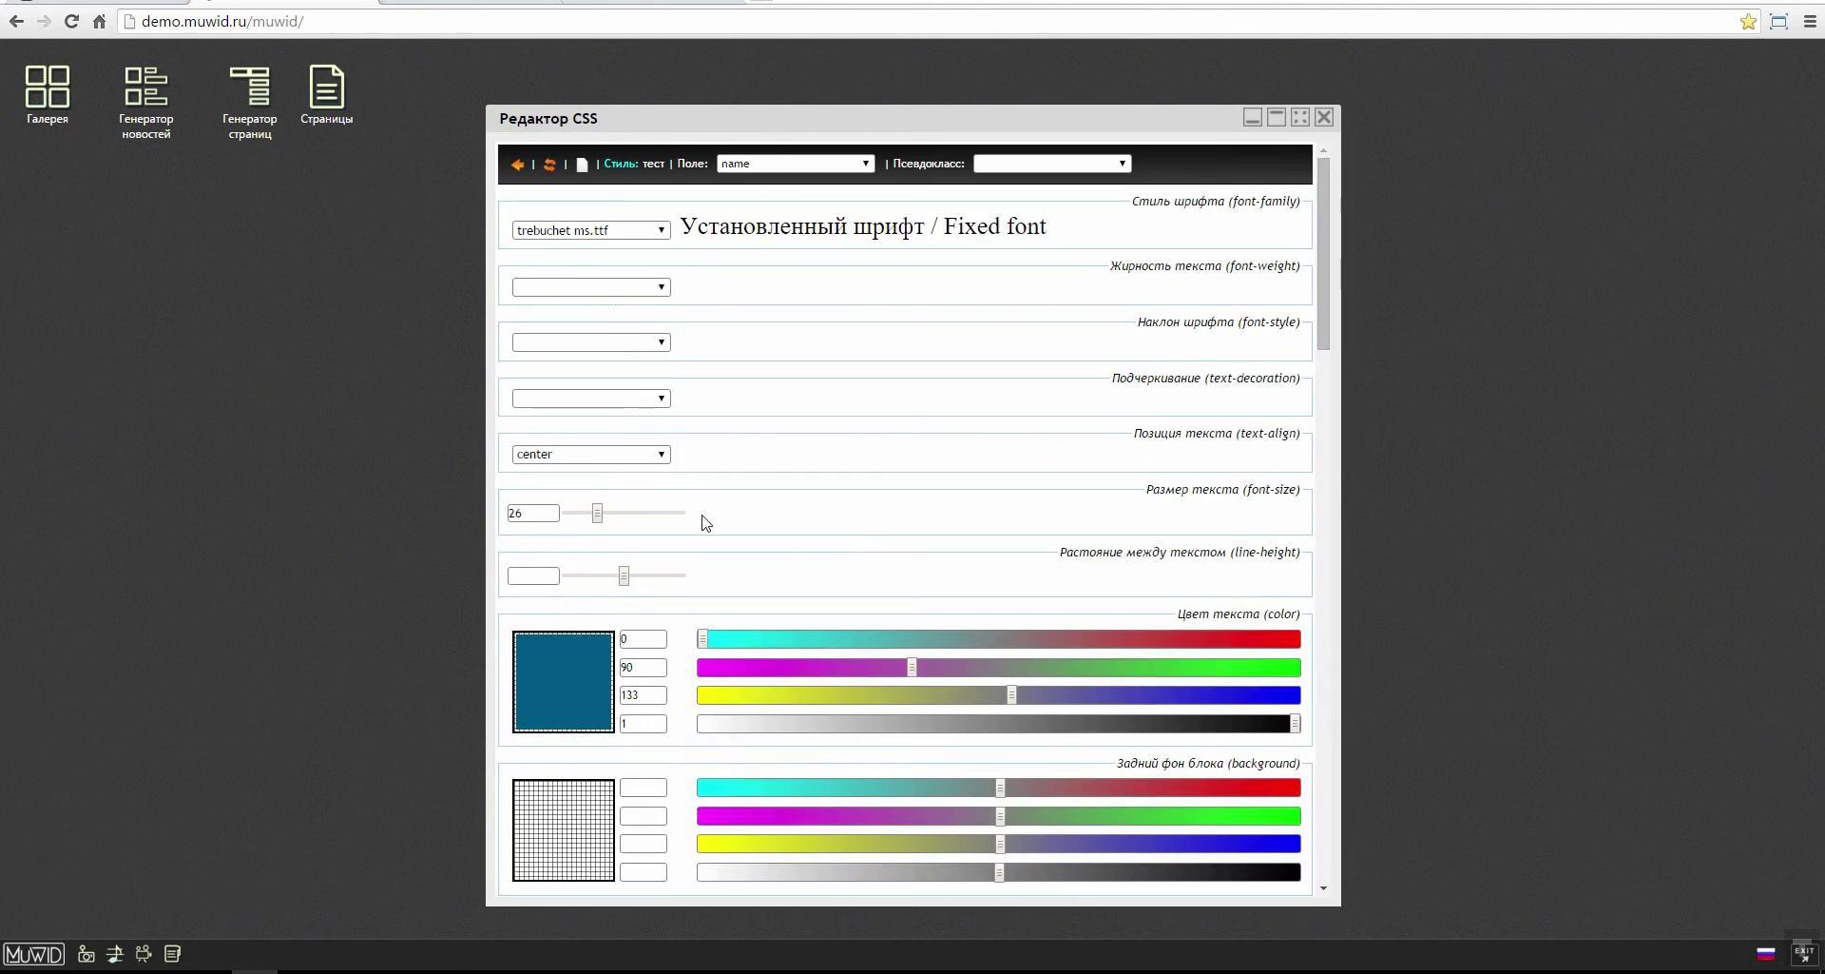
pyautogui.scroll(-15, 703, 527)
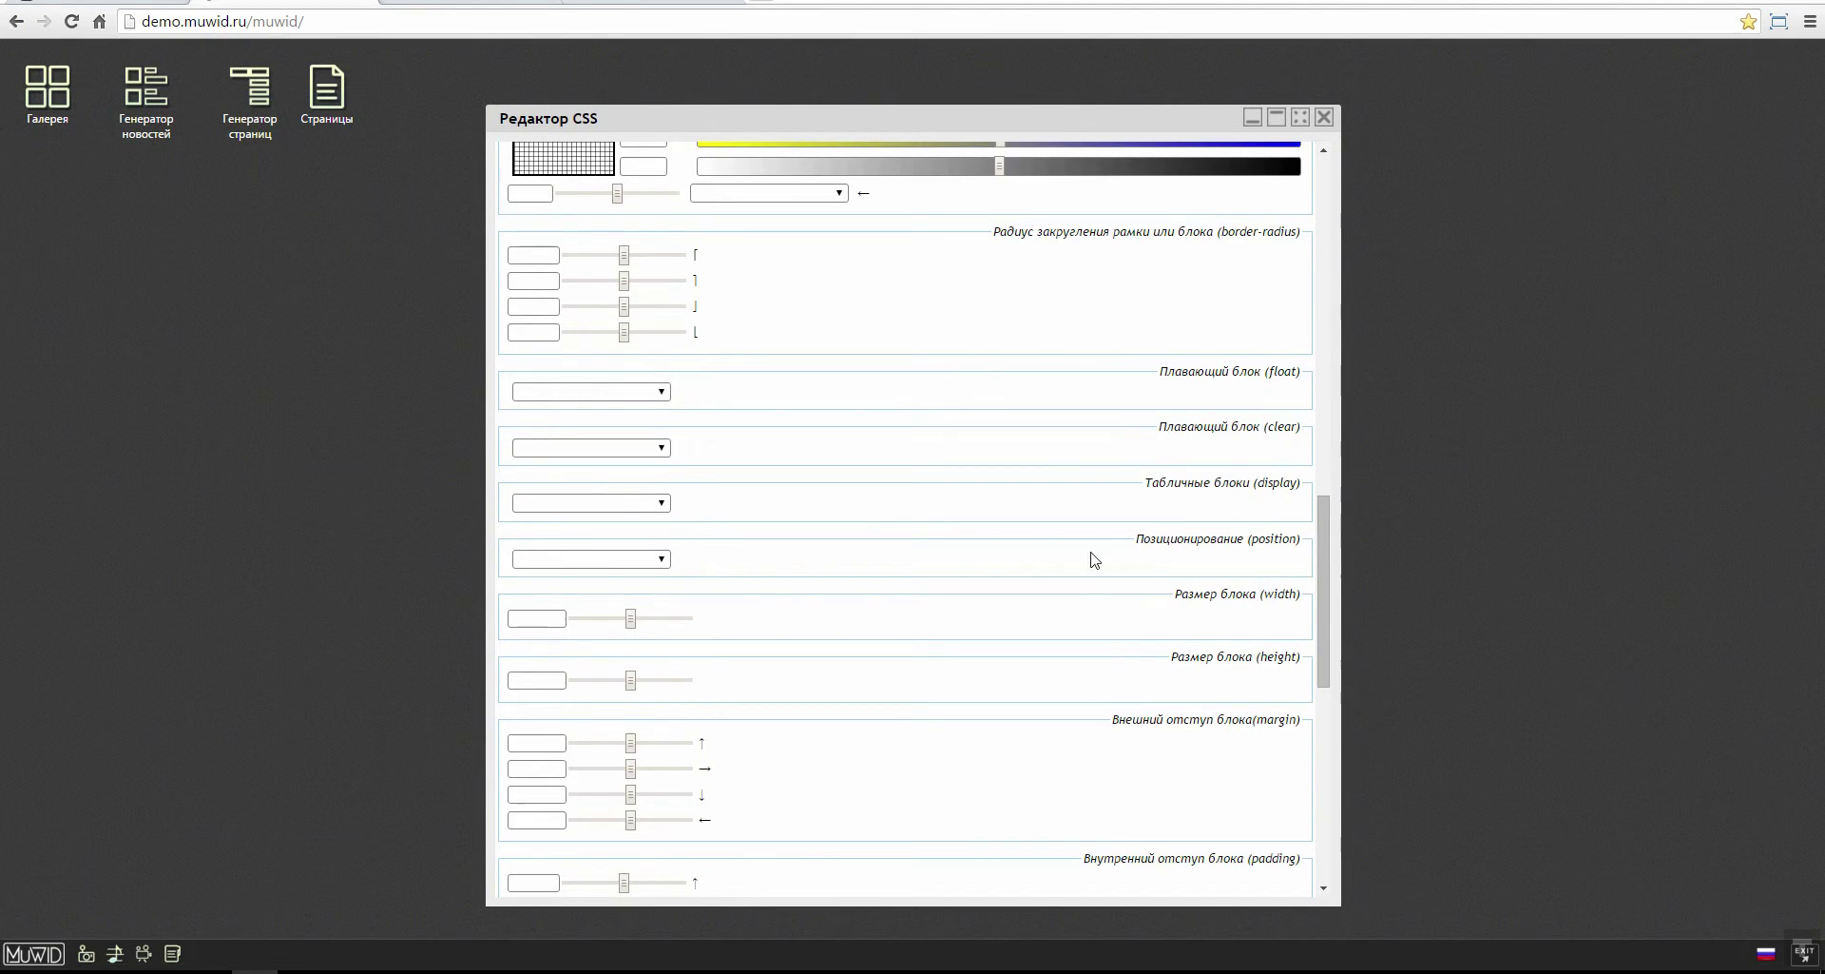
pyautogui.scroll(-2, 1084, 556)
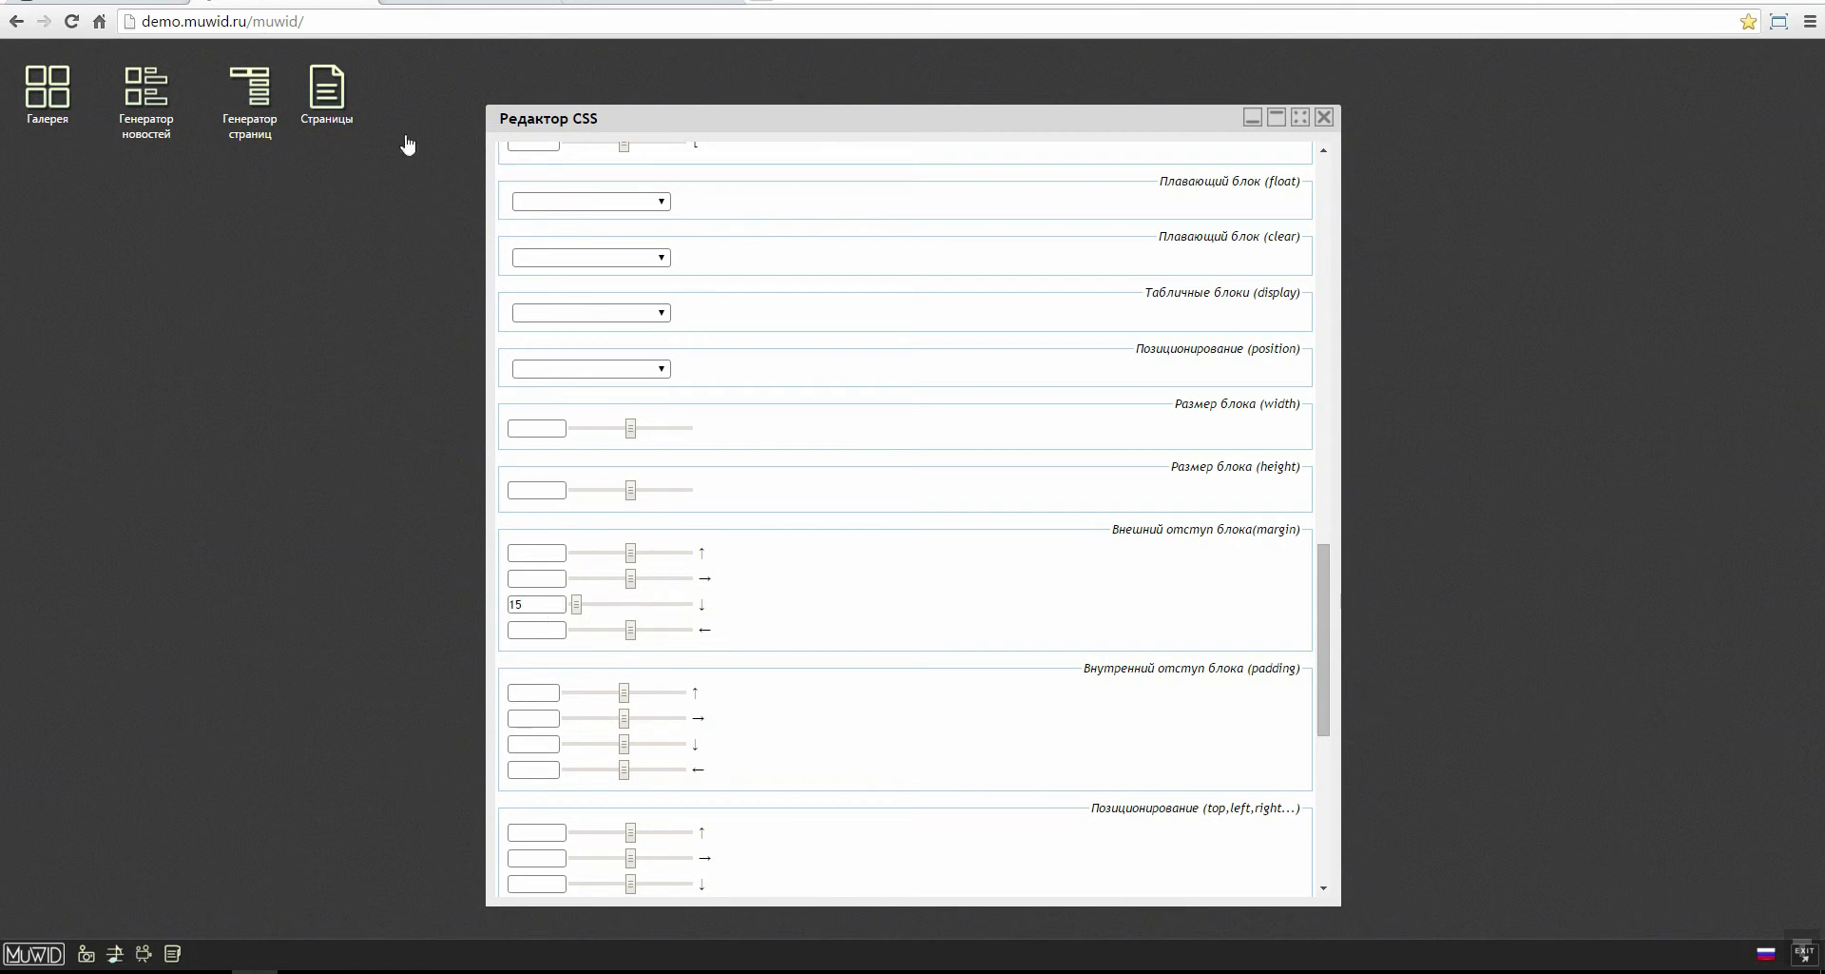
pyautogui.click(352, 3)
pyautogui.click(70, 22)
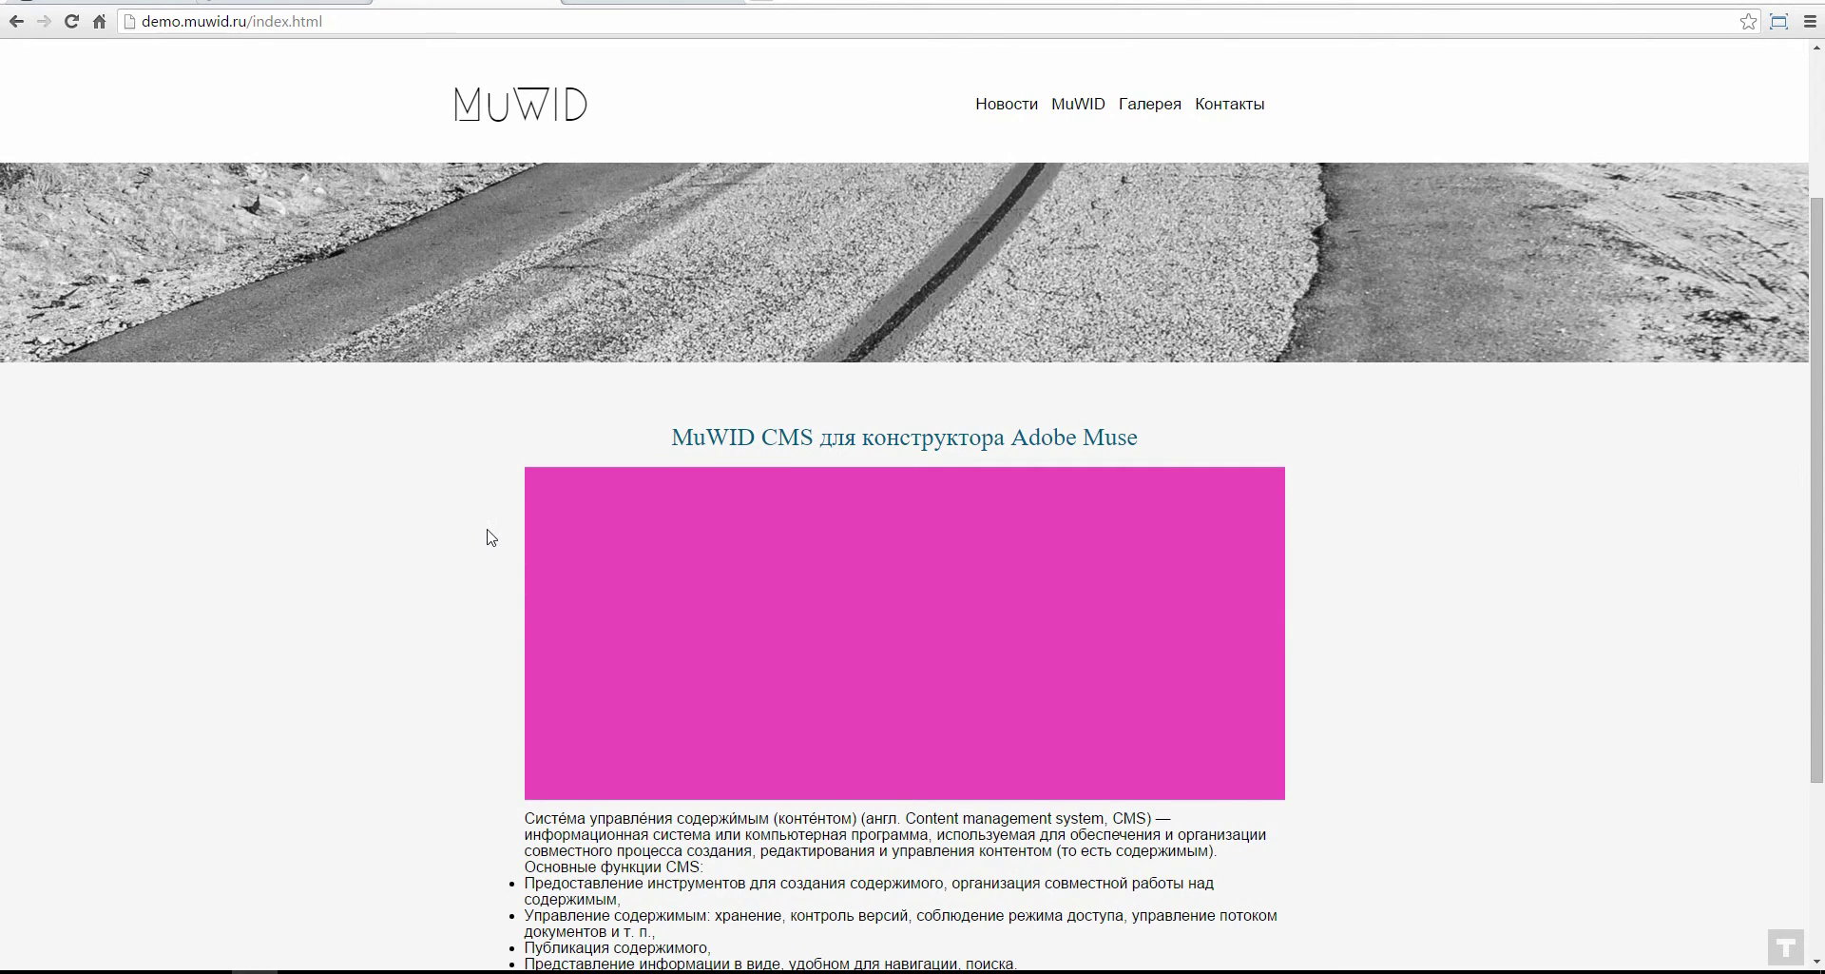
# Step: Open page 14 from the admin's Страницы list for editing
pyautogui.scroll(-2, 430, 539)
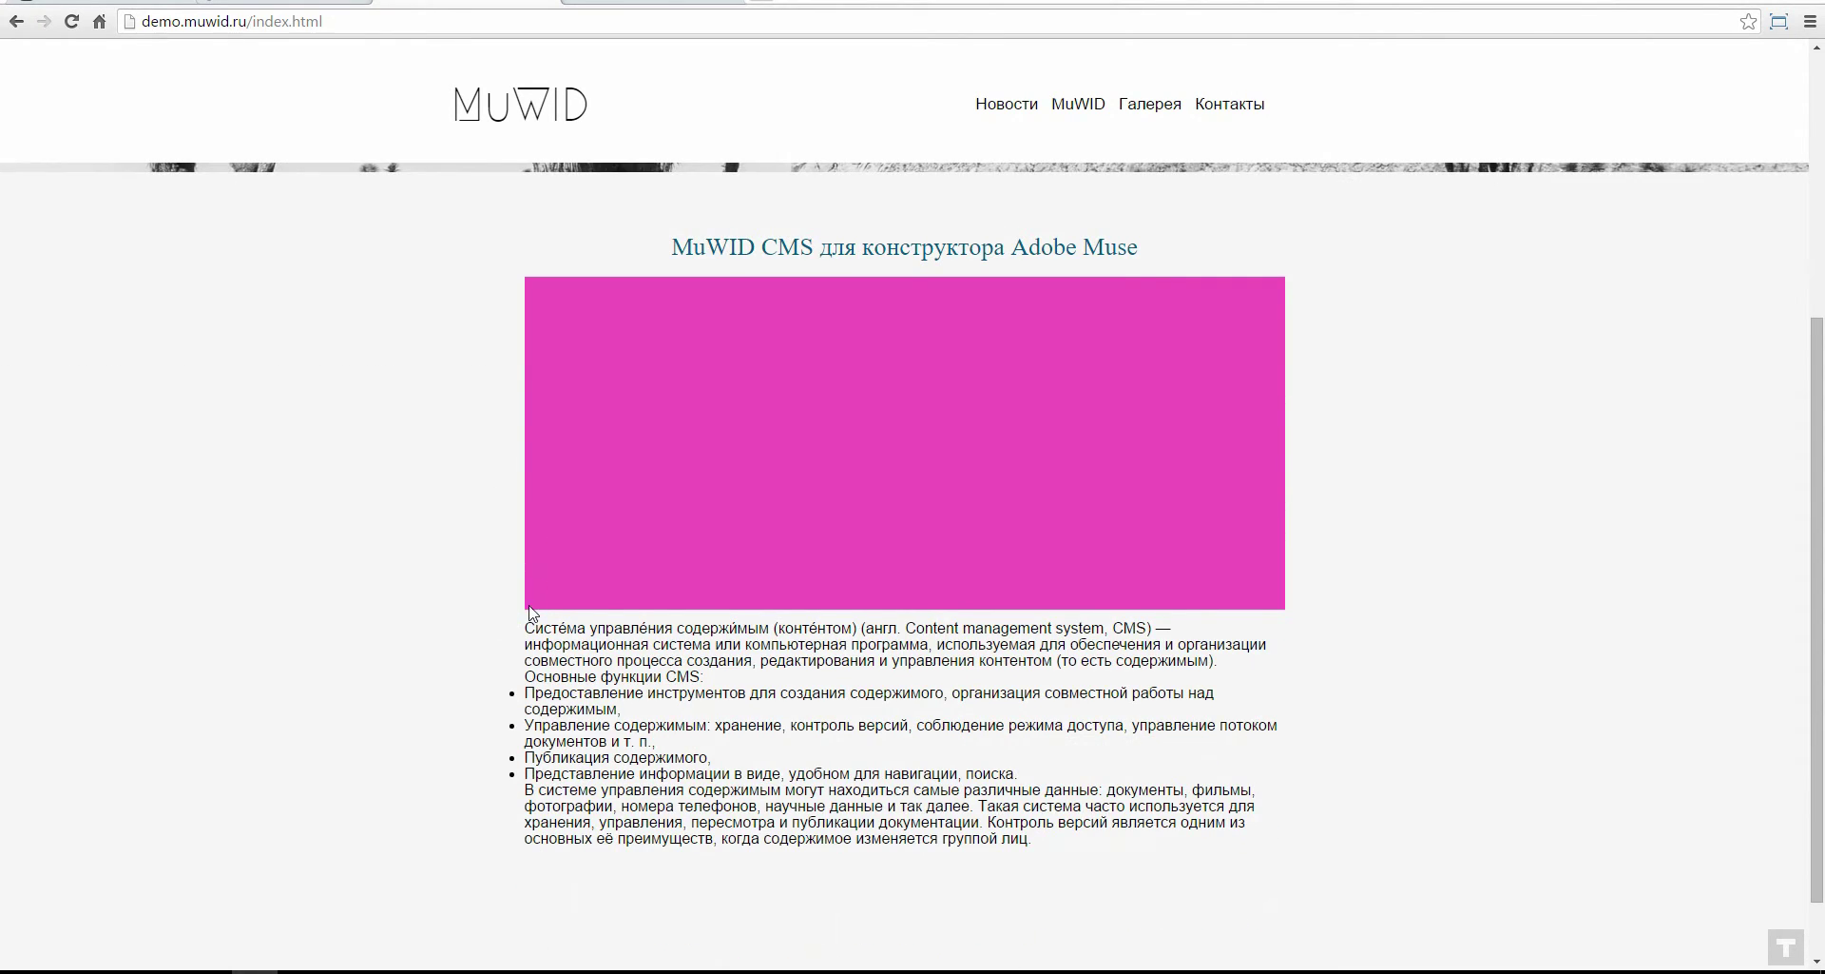
pyautogui.click(285, 4)
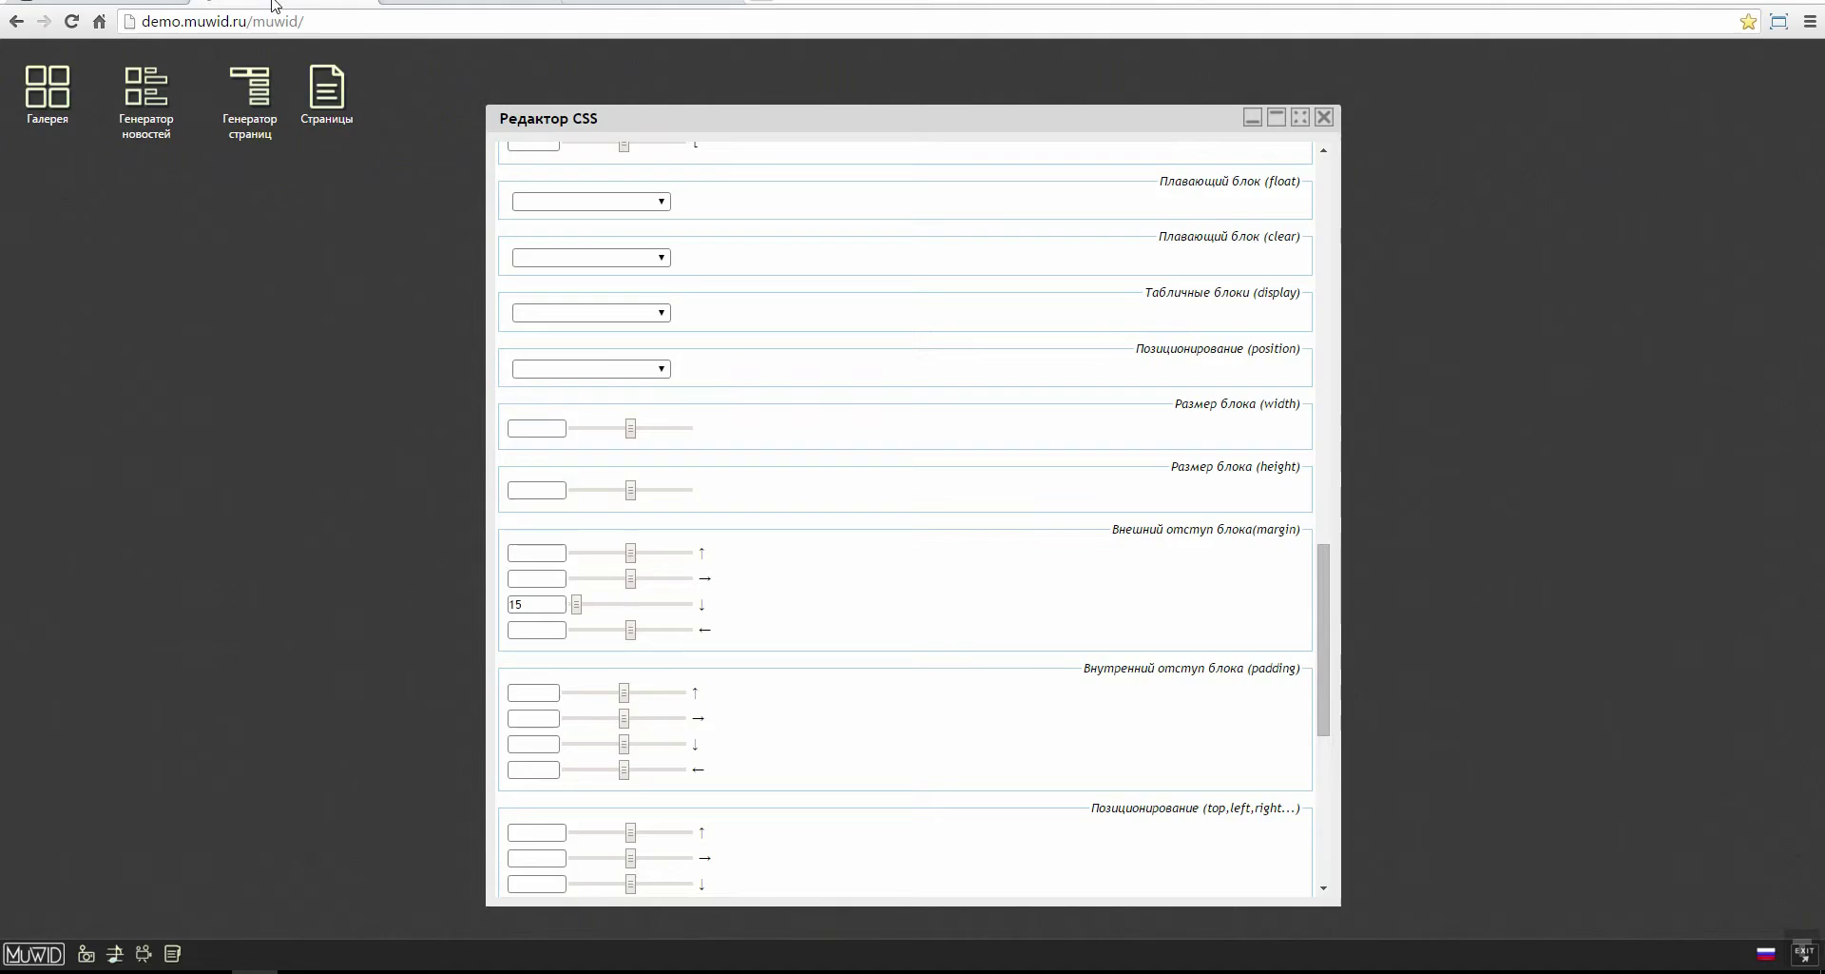
pyautogui.click(326, 95)
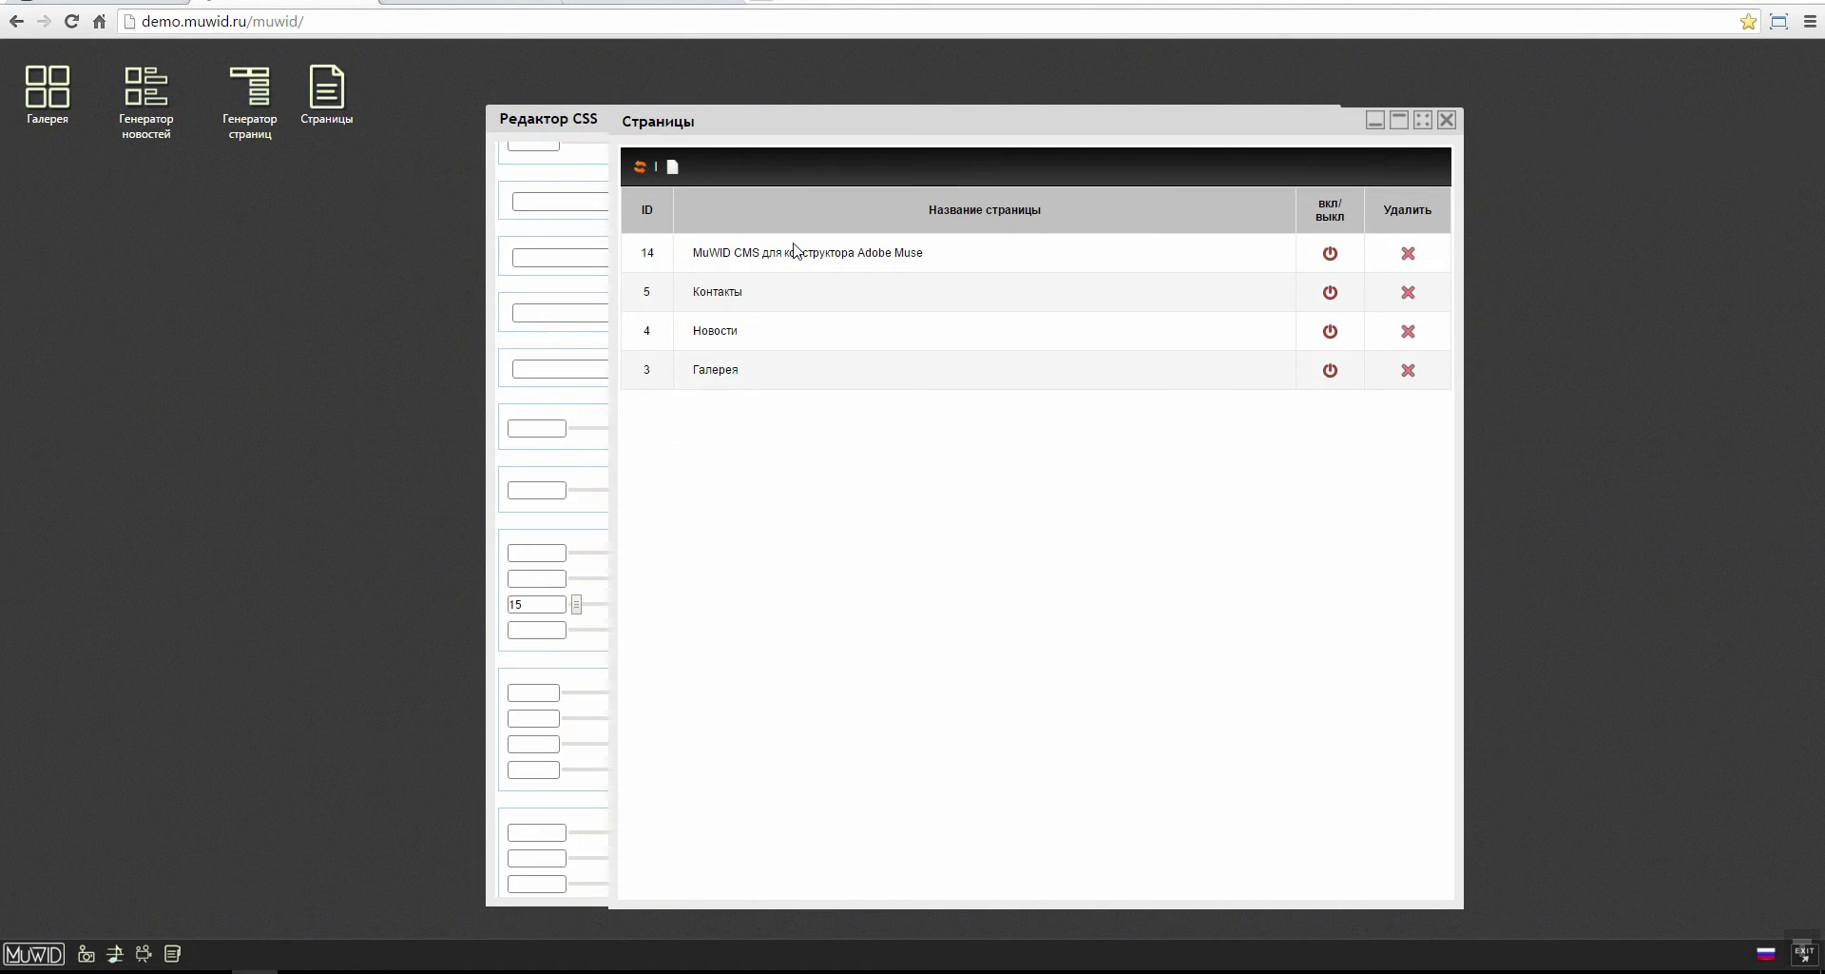
pyautogui.doubleClick(779, 257)
# Step: Set the illustration's Вертик. отступ to 15 and save the page with Заменить
pyautogui.doubleClick(751, 497)
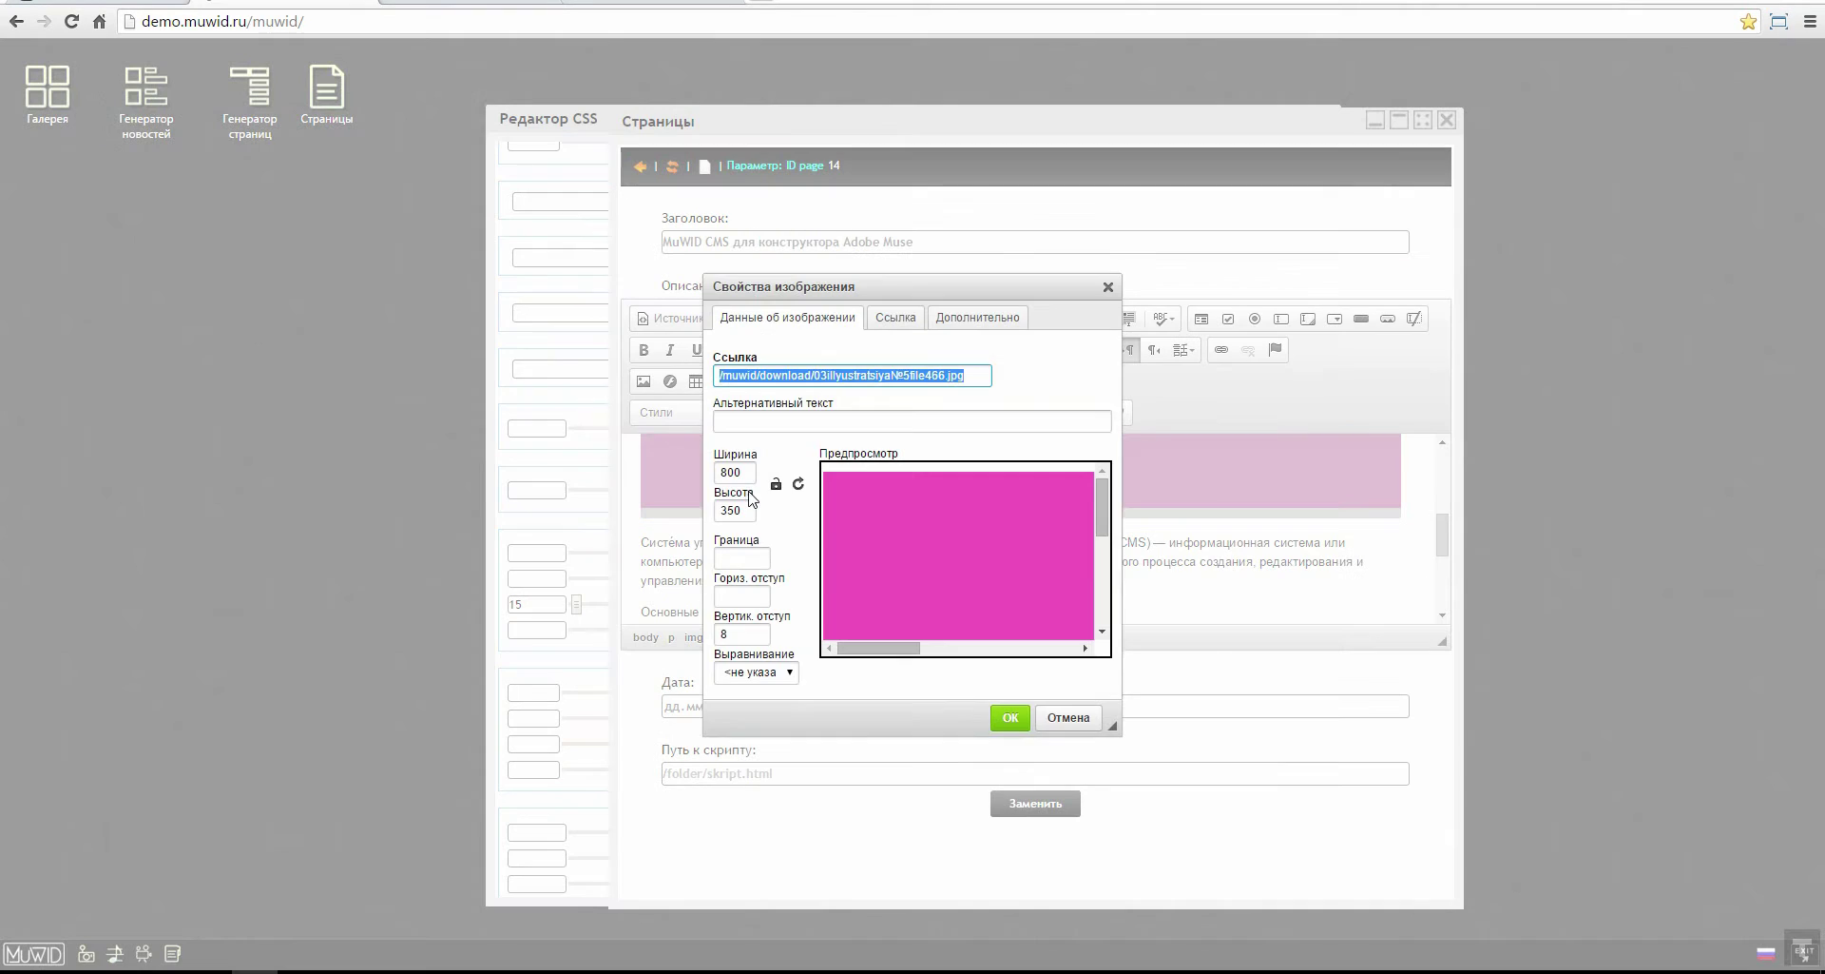
pyautogui.click(758, 632)
pyautogui.write('15')
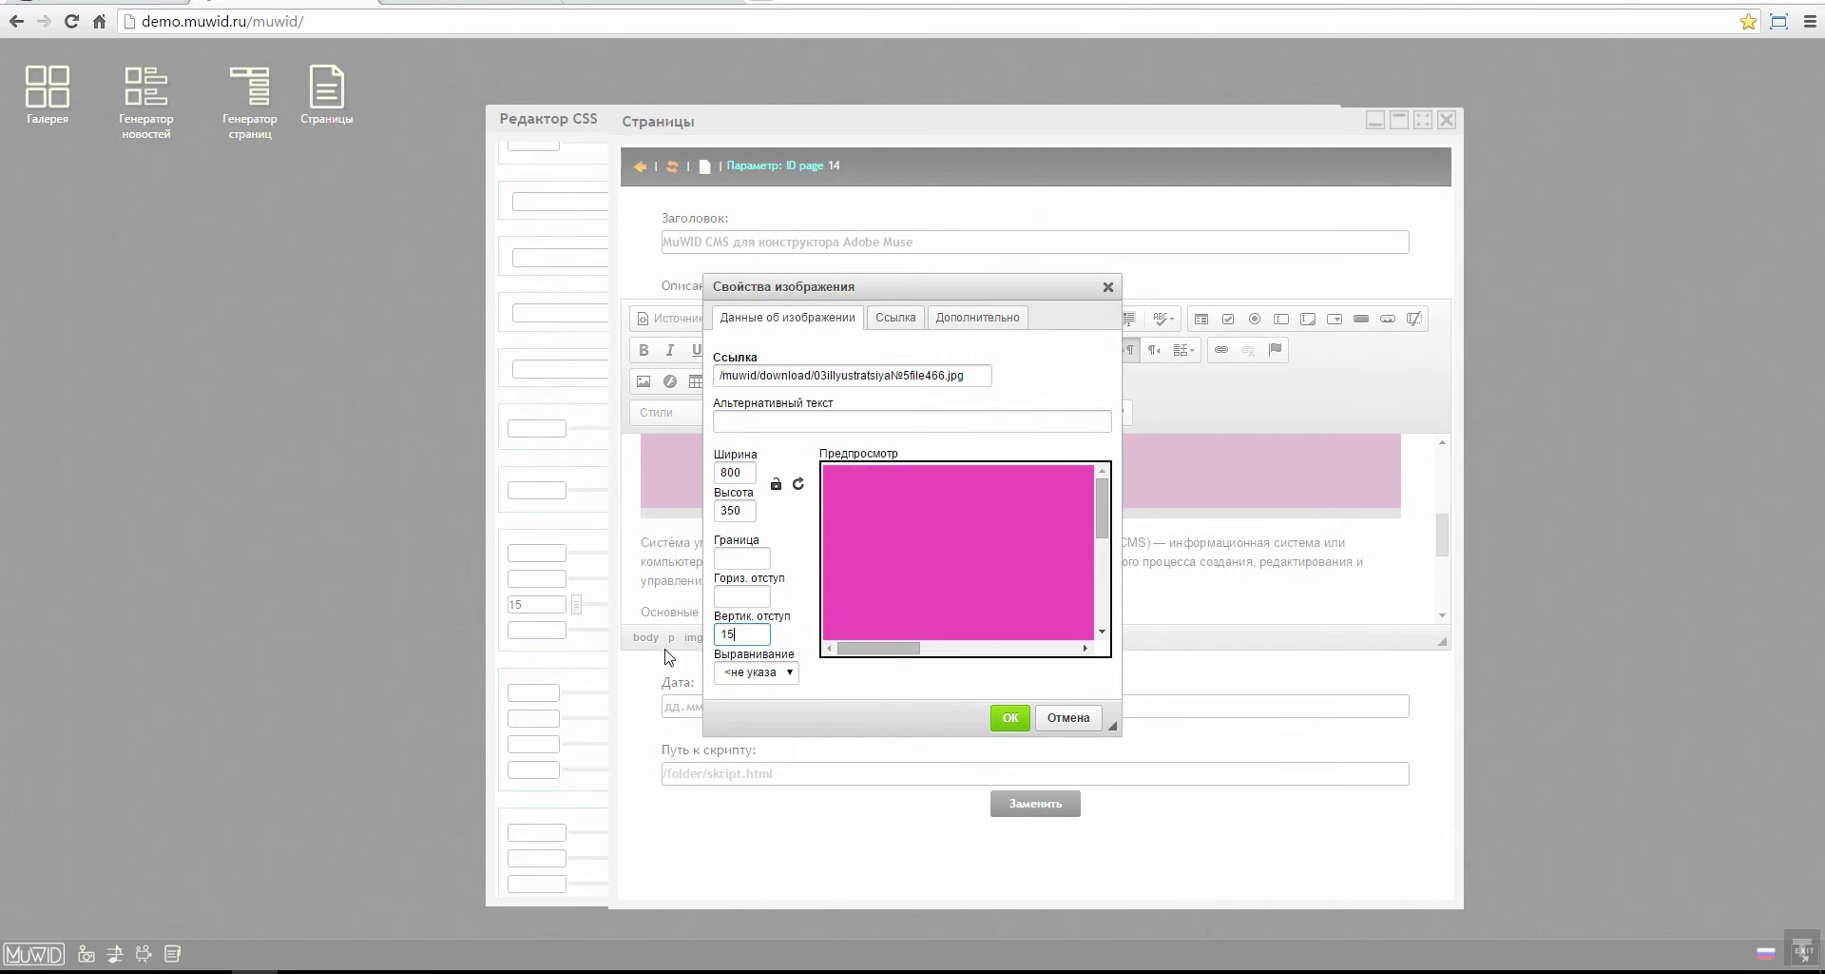
pyautogui.click(994, 718)
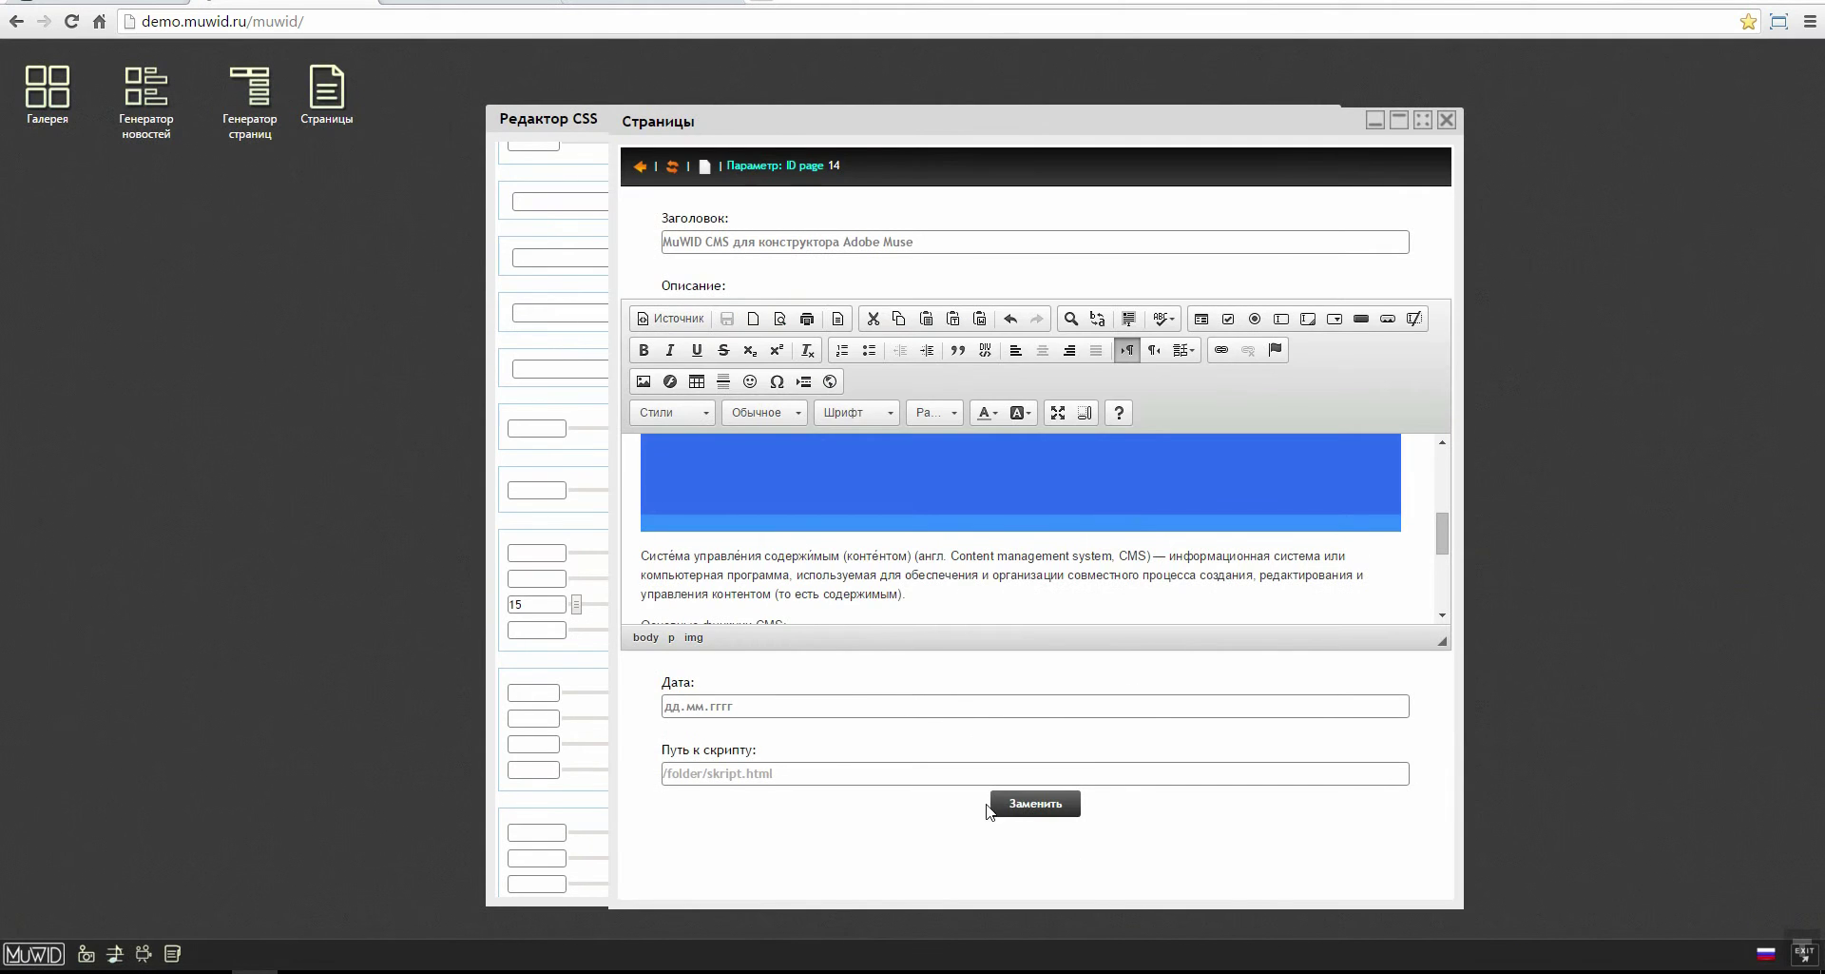
pyautogui.click(1035, 804)
# Step: Reload the live page, check the text under the re-spaced illustration, and return to the admin
pyautogui.click(17, 21)
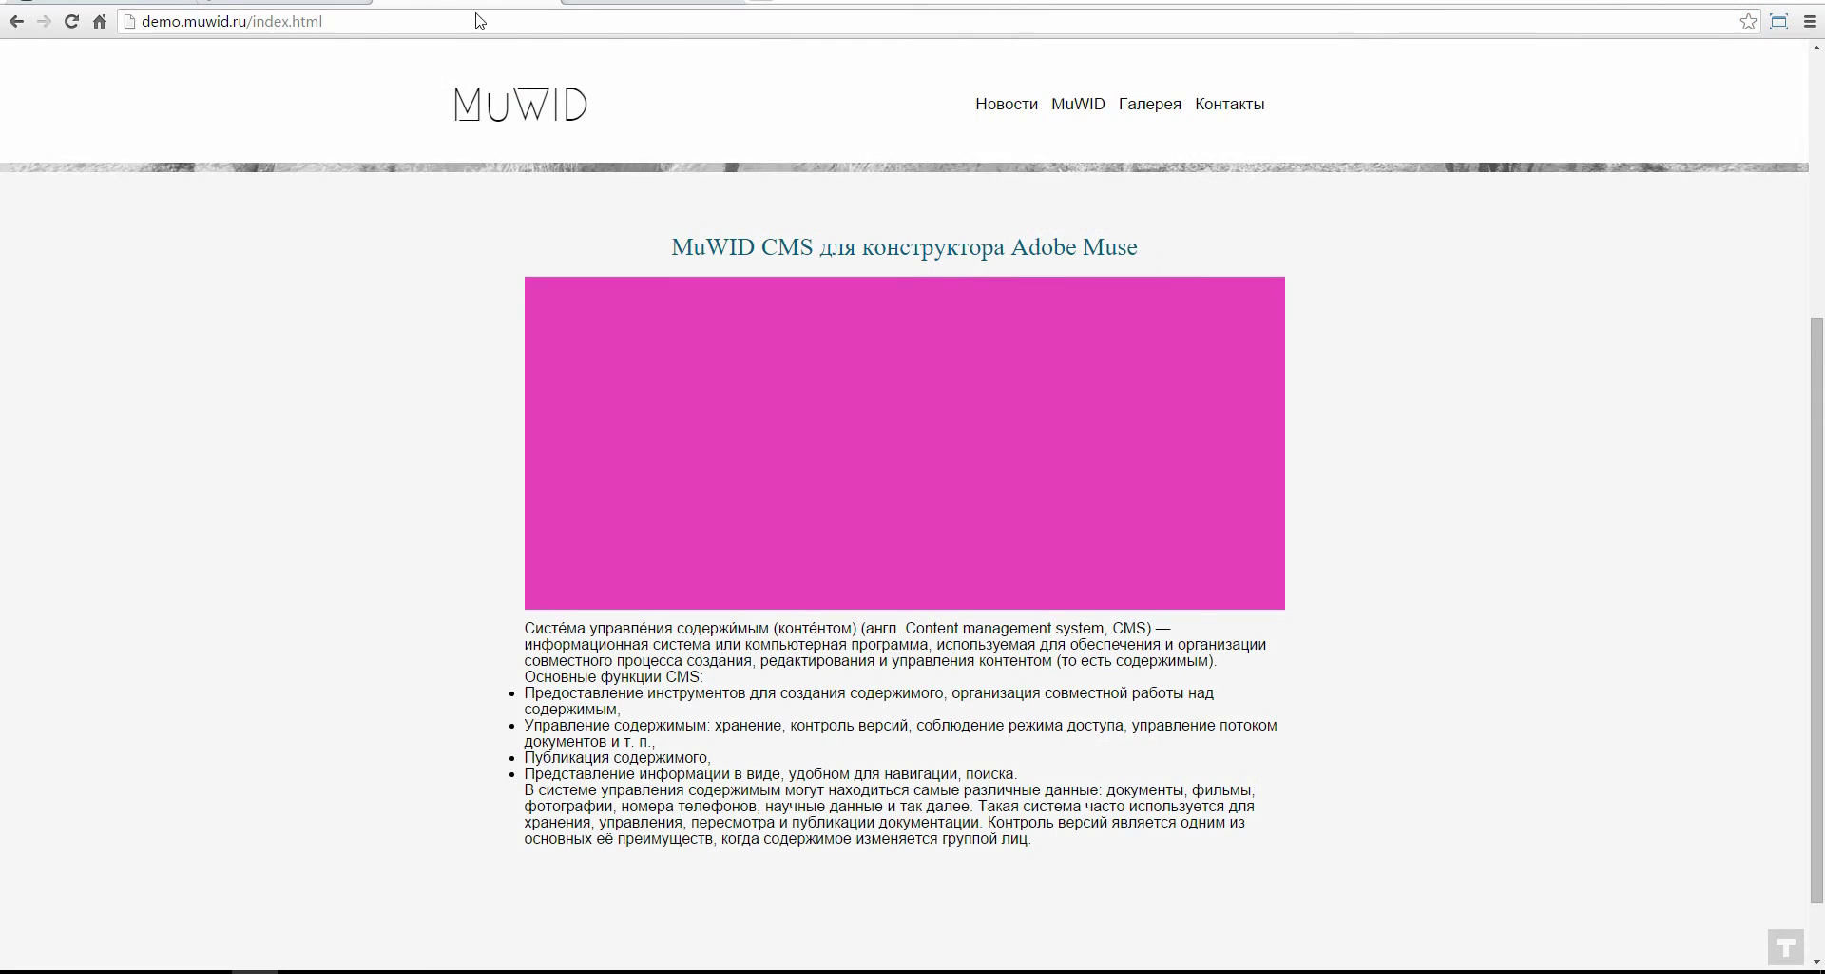
pyautogui.click(70, 21)
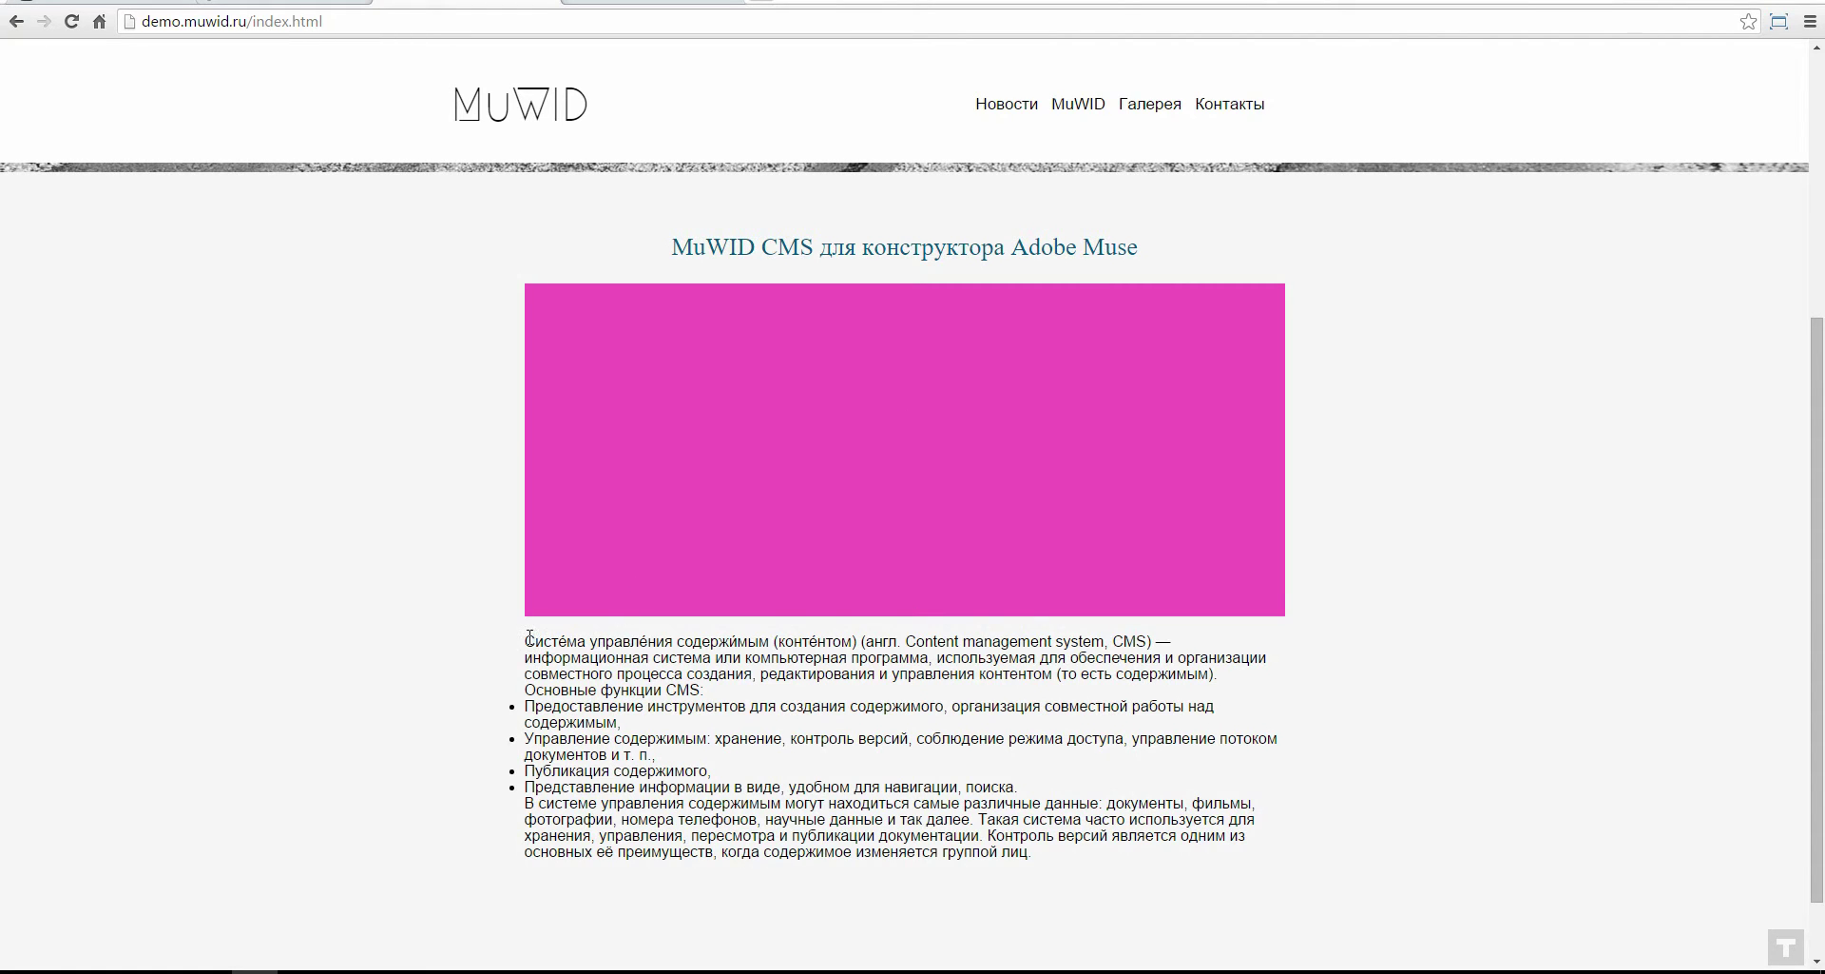
pyautogui.moveTo(530, 637); pyautogui.dragTo(685, 658)
pyautogui.click(564, 634)
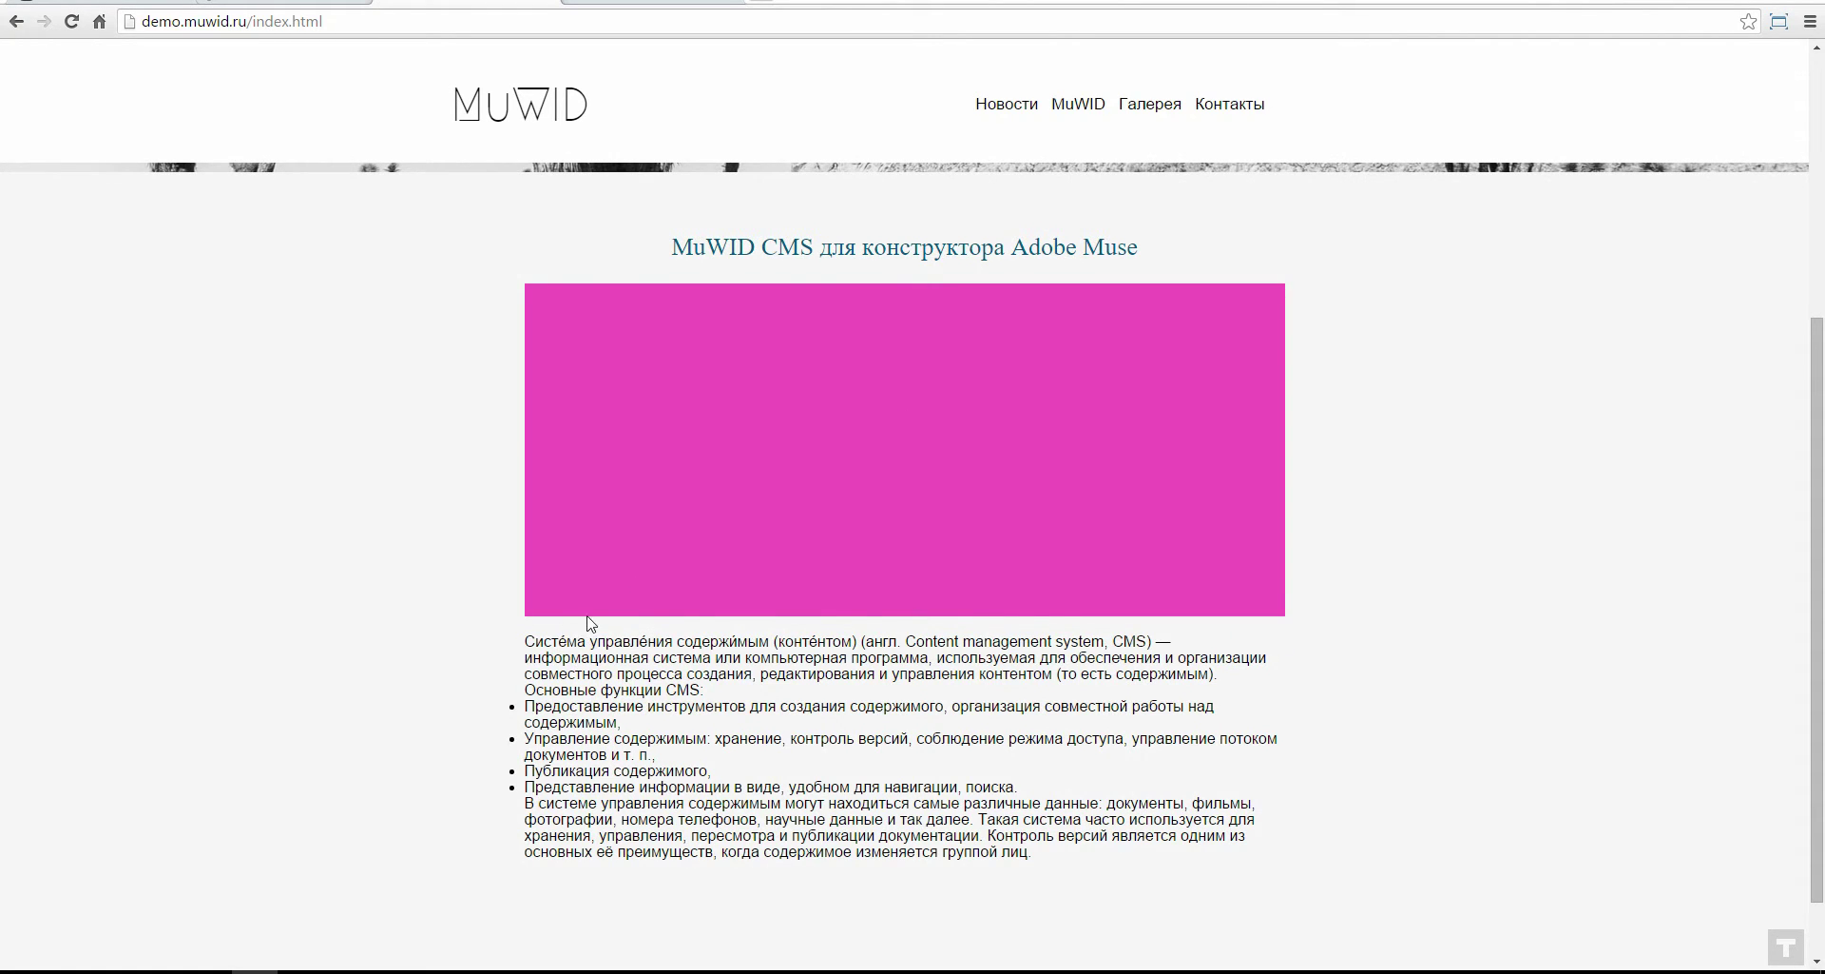
pyautogui.click(307, 5)
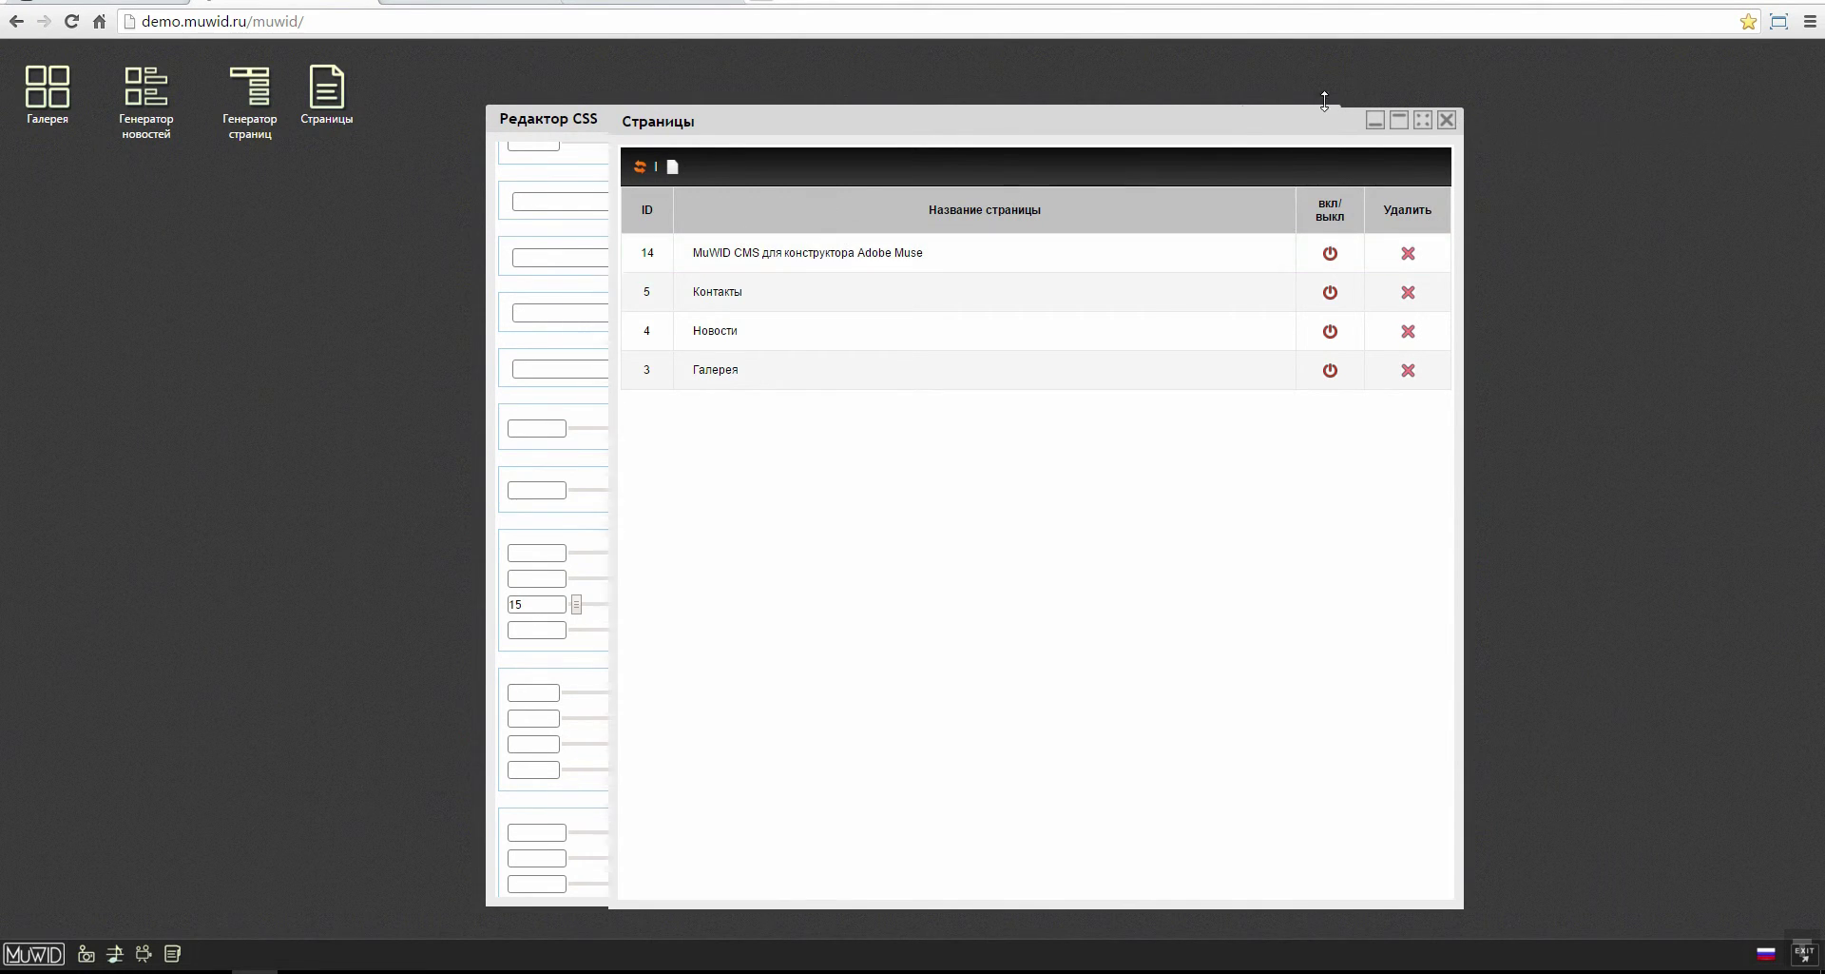
# Step: Close the pages list and open the тест style in the Редактор CSS
pyautogui.click(1446, 120)
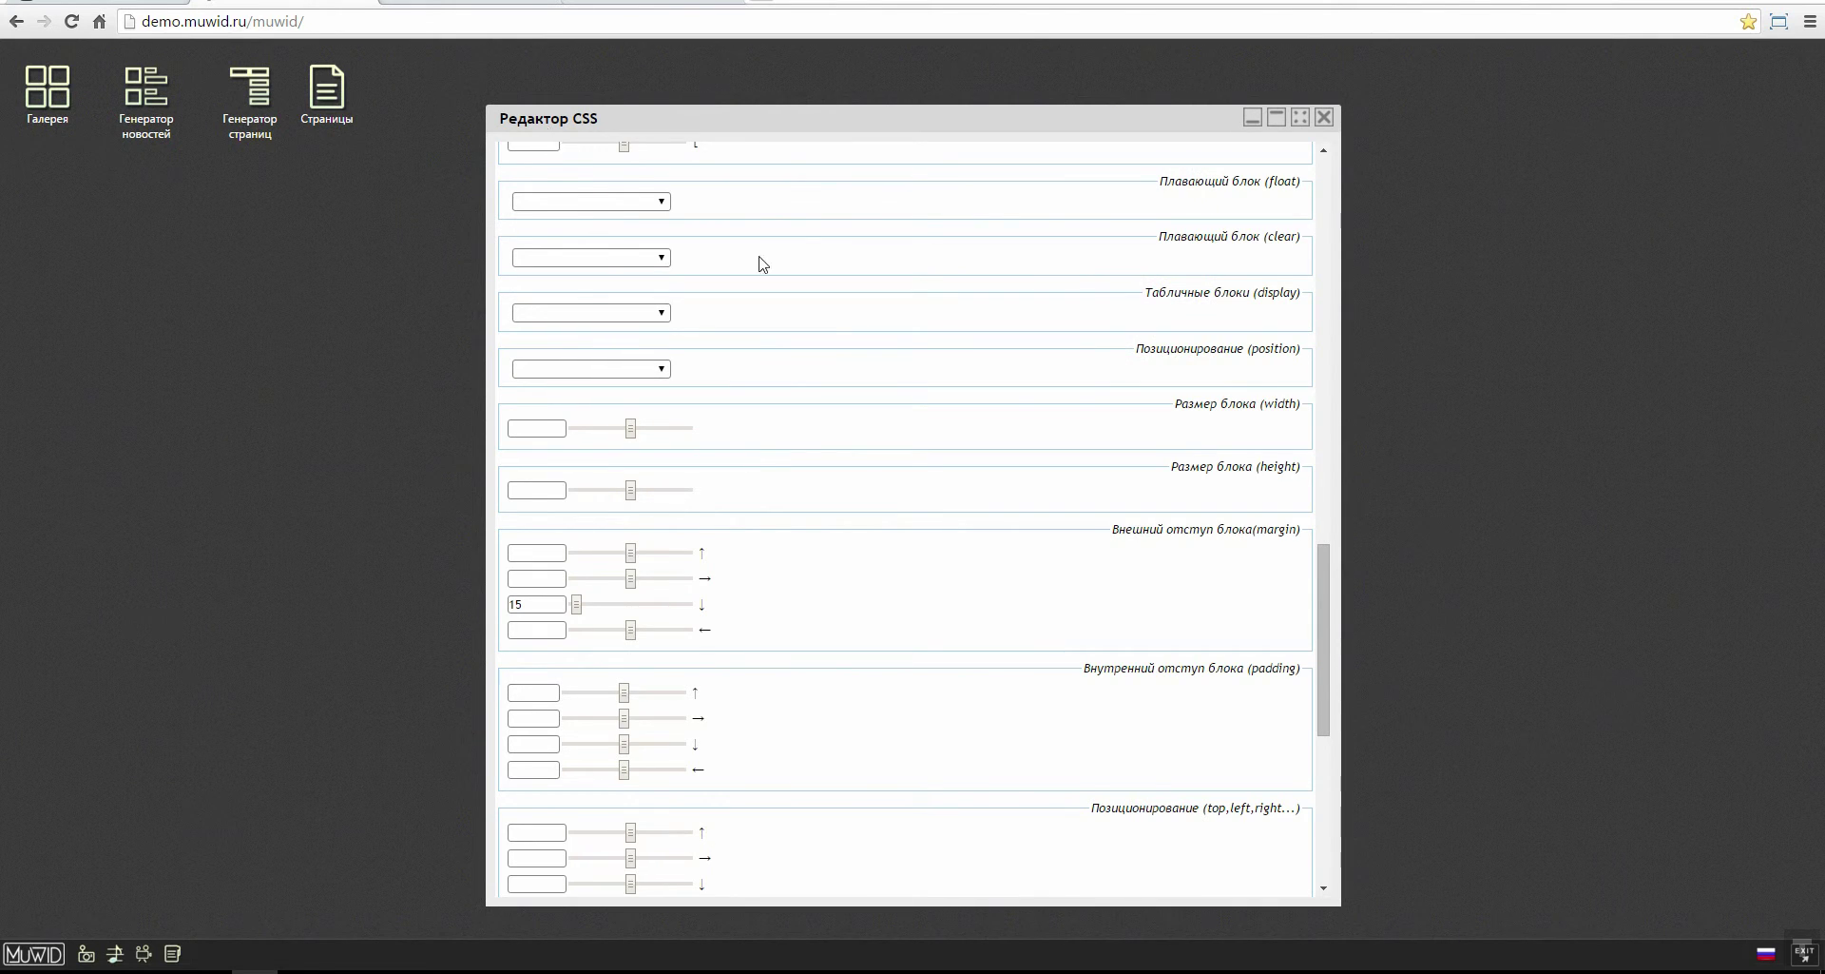
pyautogui.scroll(10, 763, 264)
pyautogui.click(525, 171)
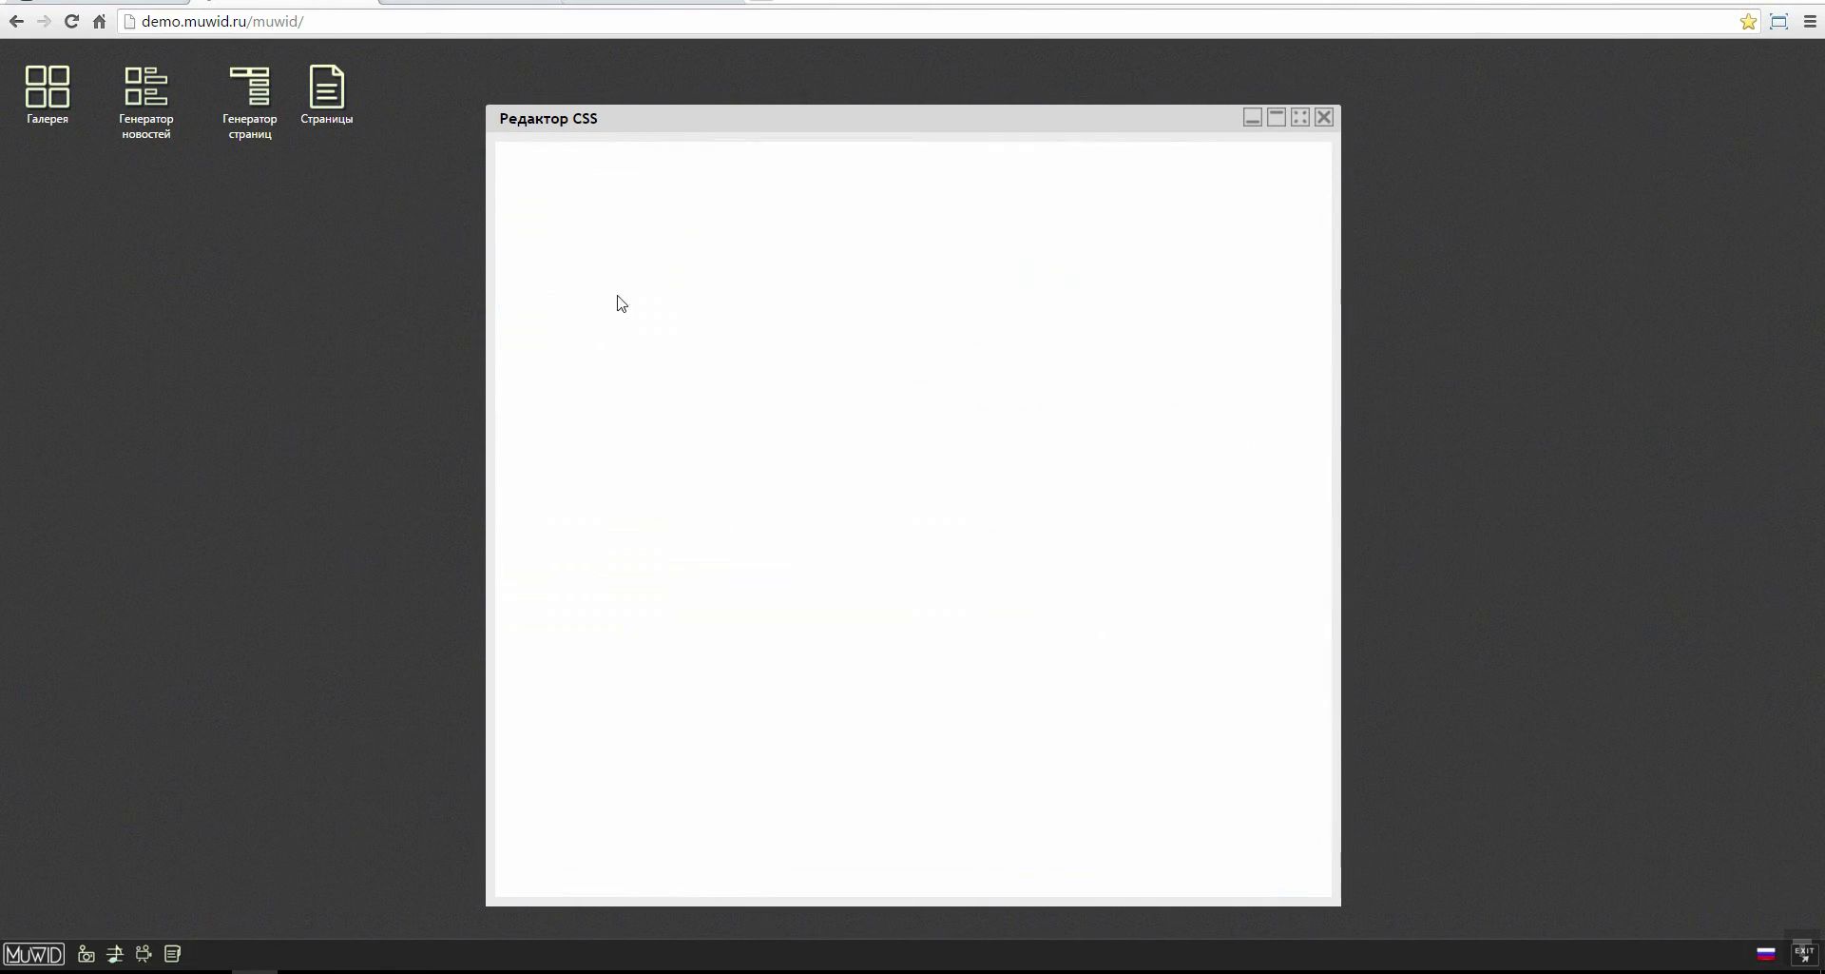
pyautogui.click(574, 283)
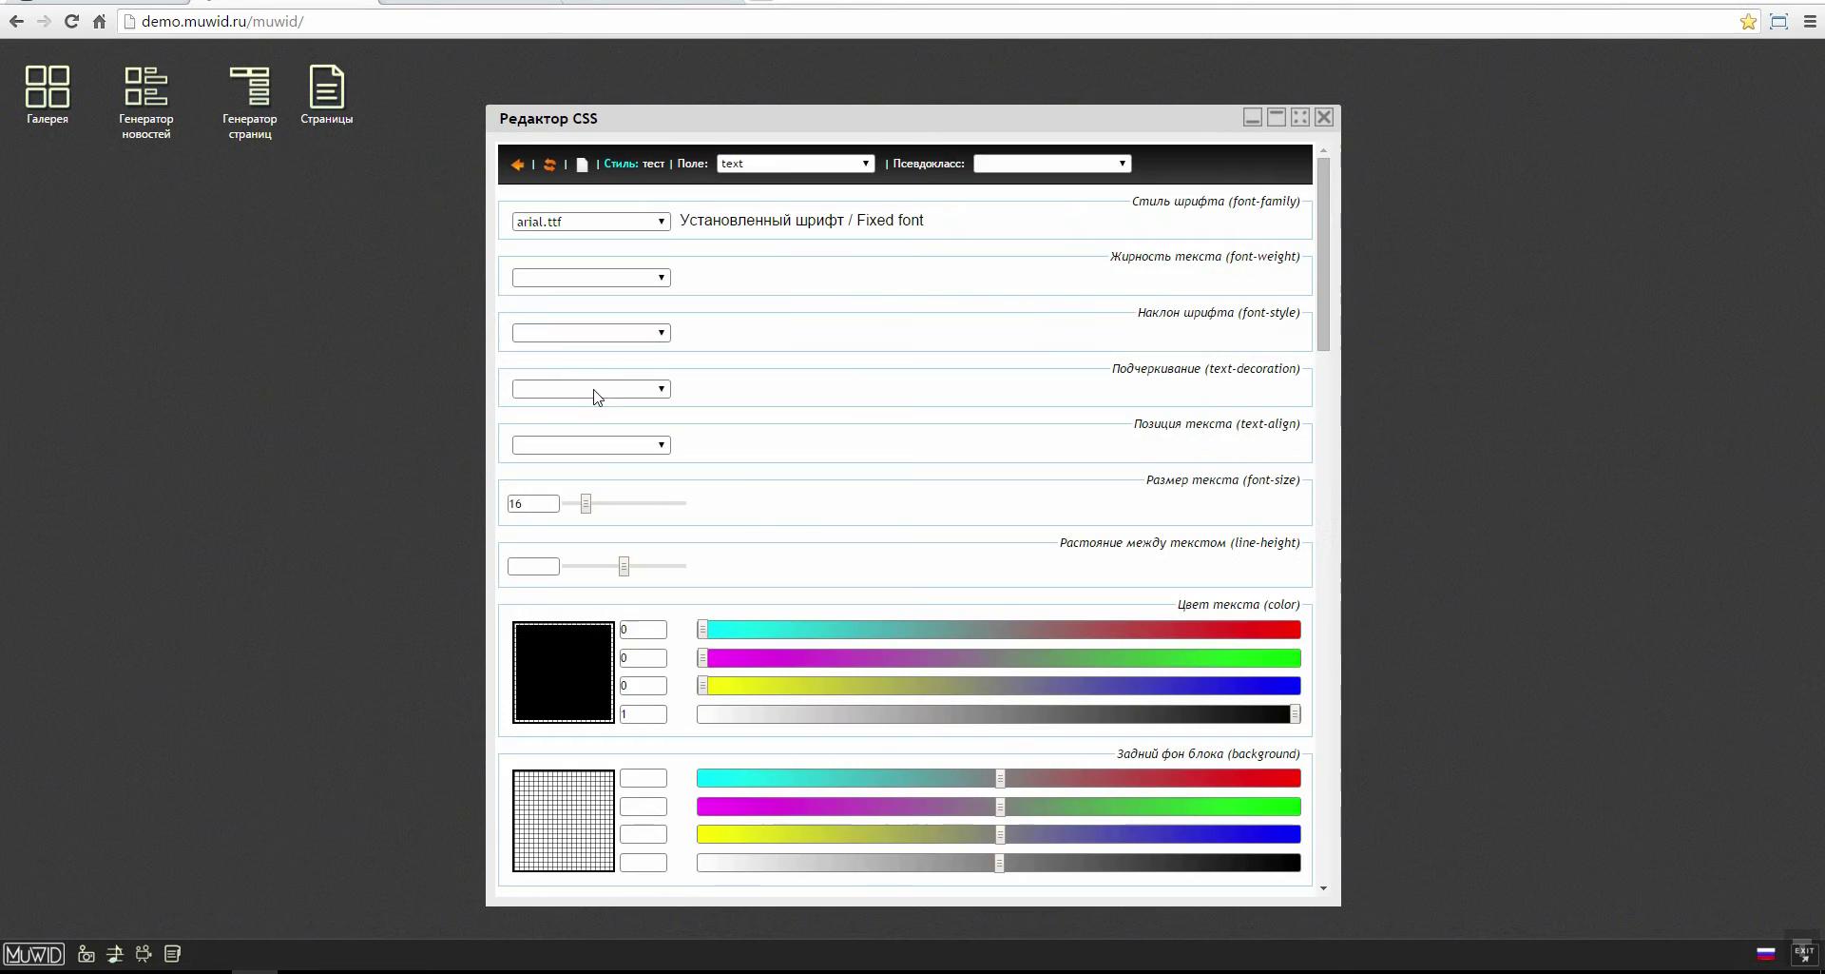
# Step: Set the text field's top margin to 10 and reload the live page
pyautogui.scroll(-15, 742, 485)
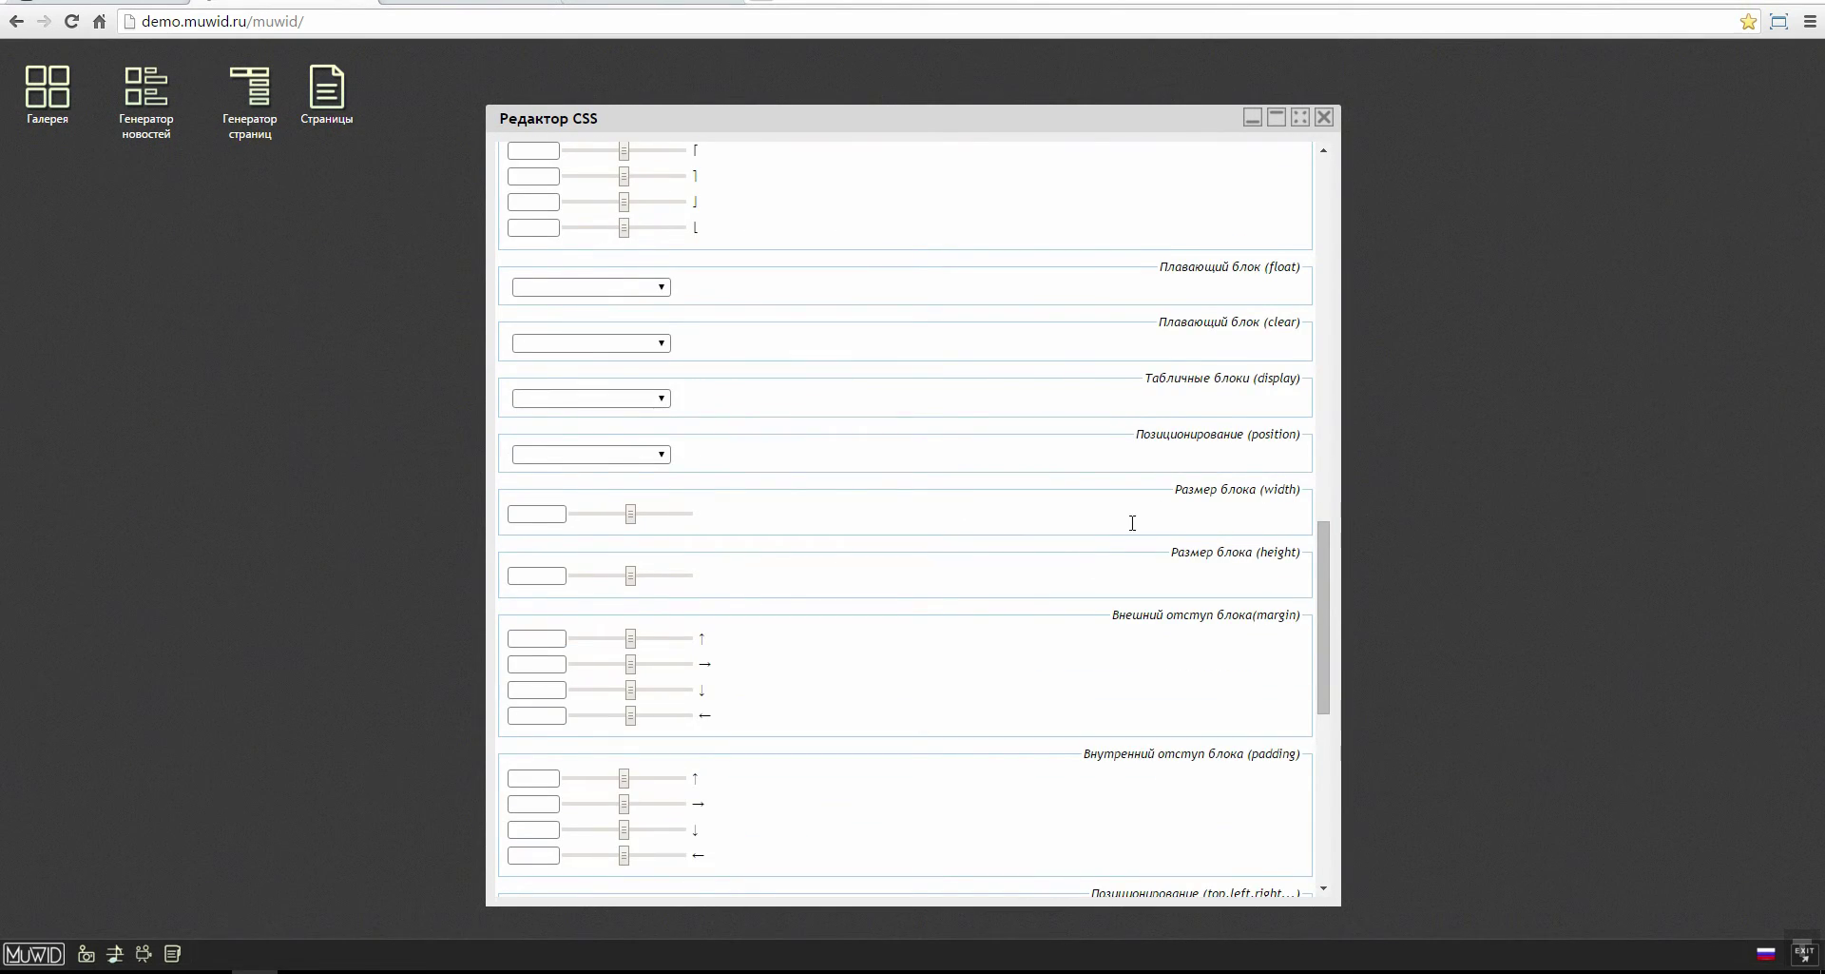
pyautogui.scroll(-2, 1133, 522)
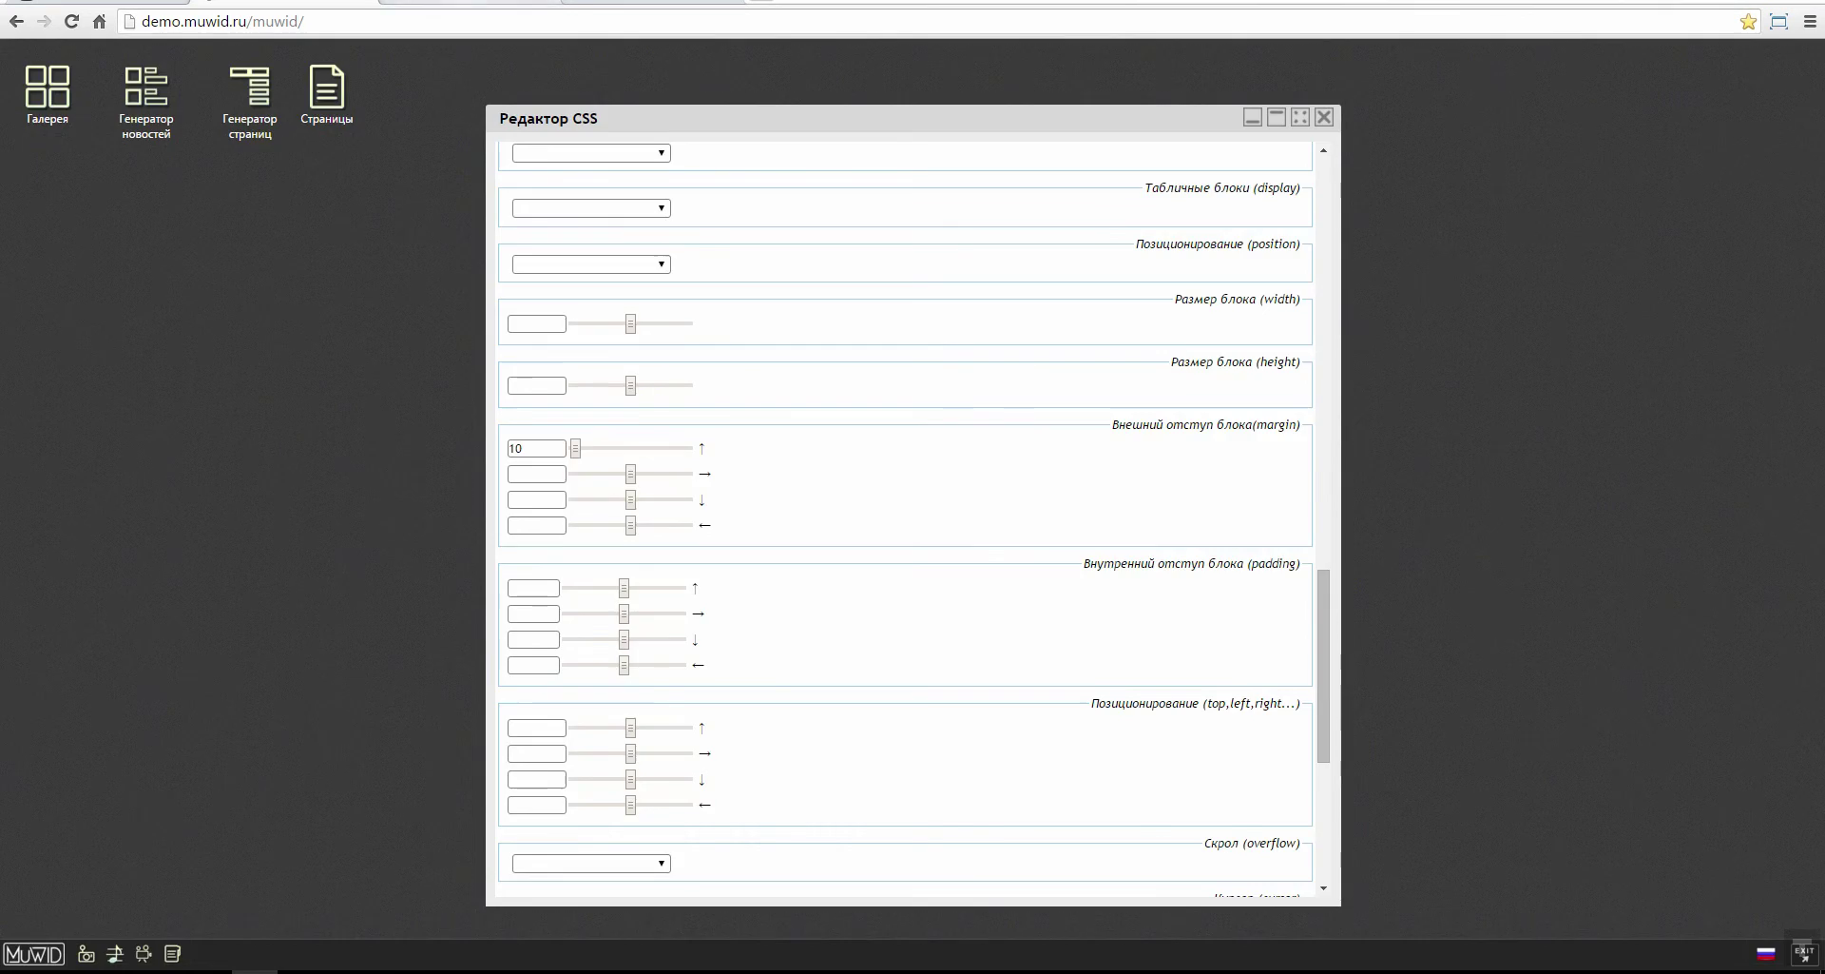
pyautogui.click(479, 4)
pyautogui.click(71, 21)
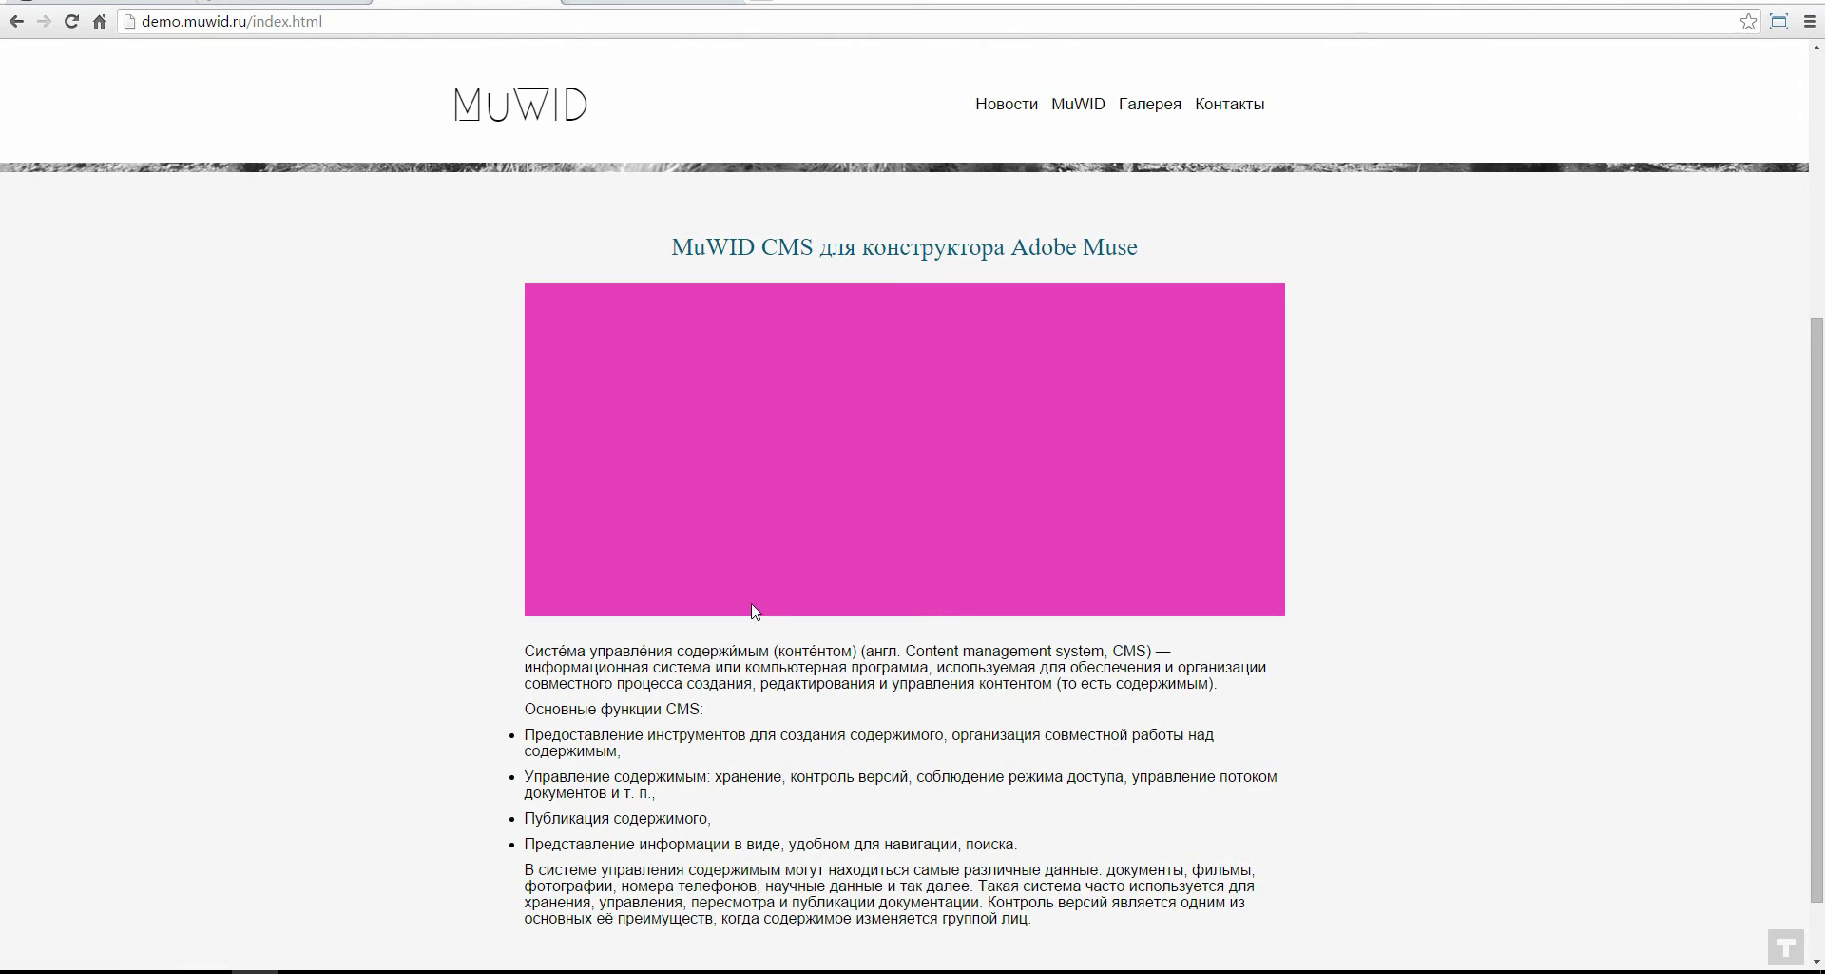
pyautogui.scroll(-1, 856, 566)
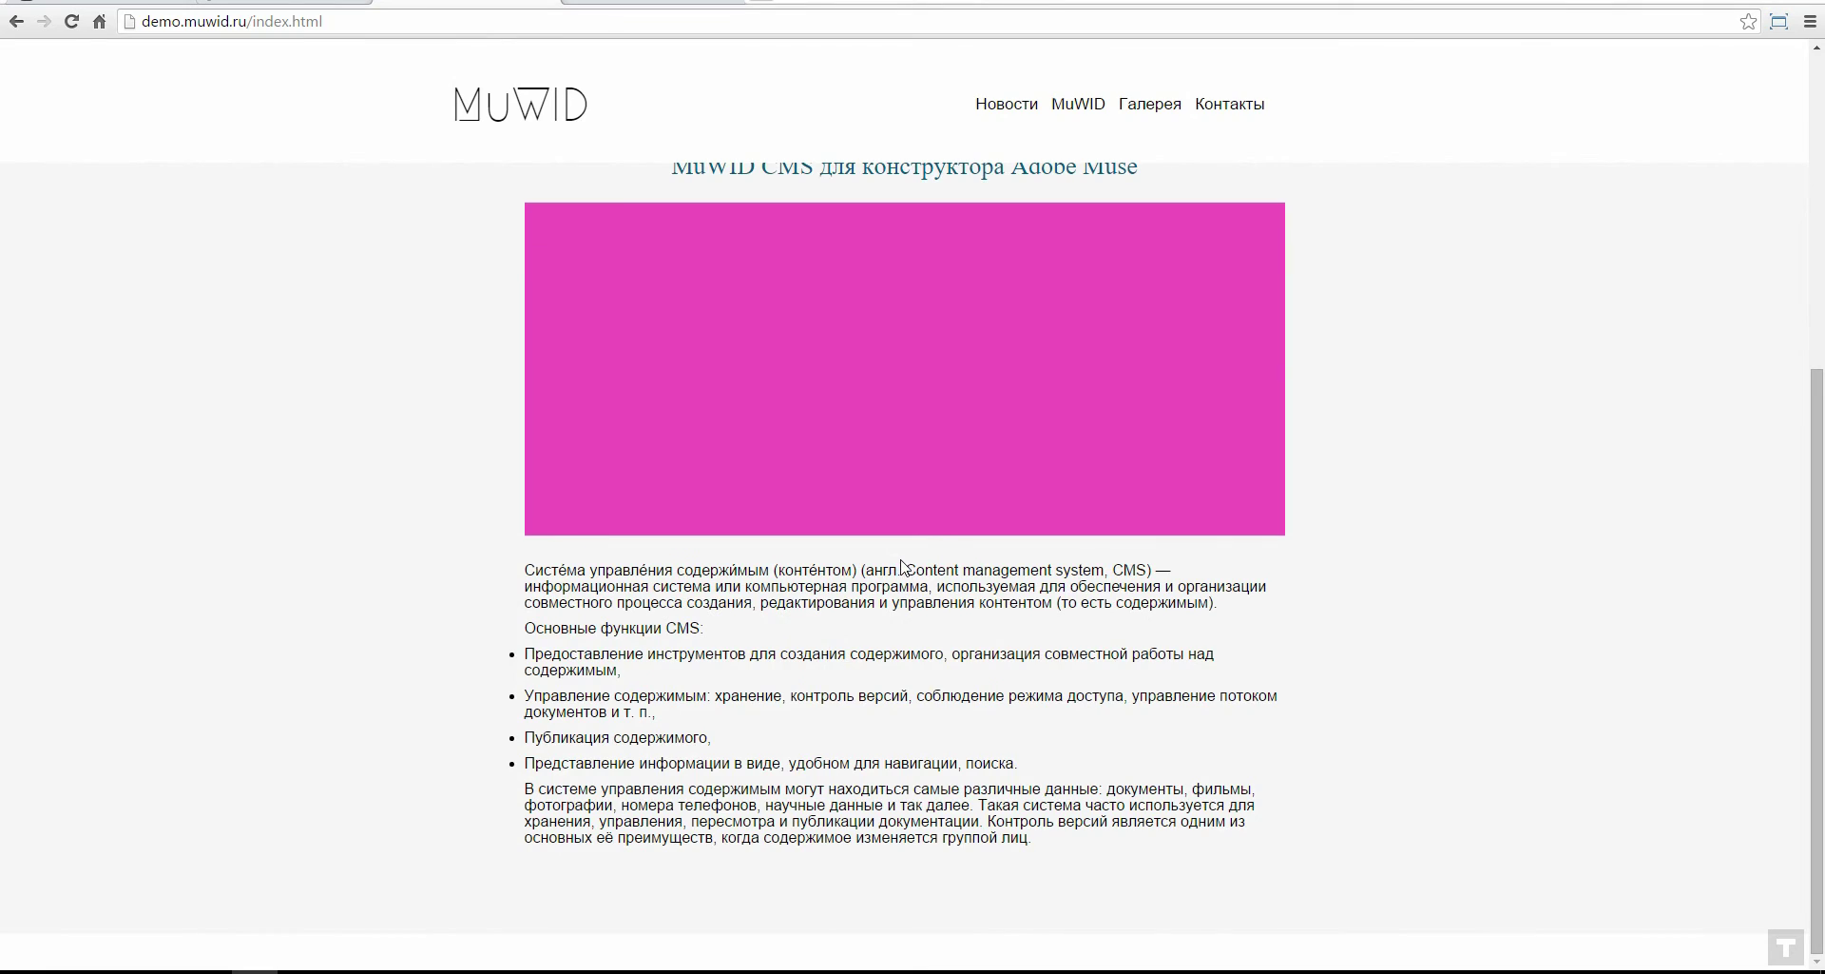
pyautogui.scroll(5, 979, 523)
pyautogui.scroll(-5, 979, 523)
pyautogui.scroll(5, 995, 539)
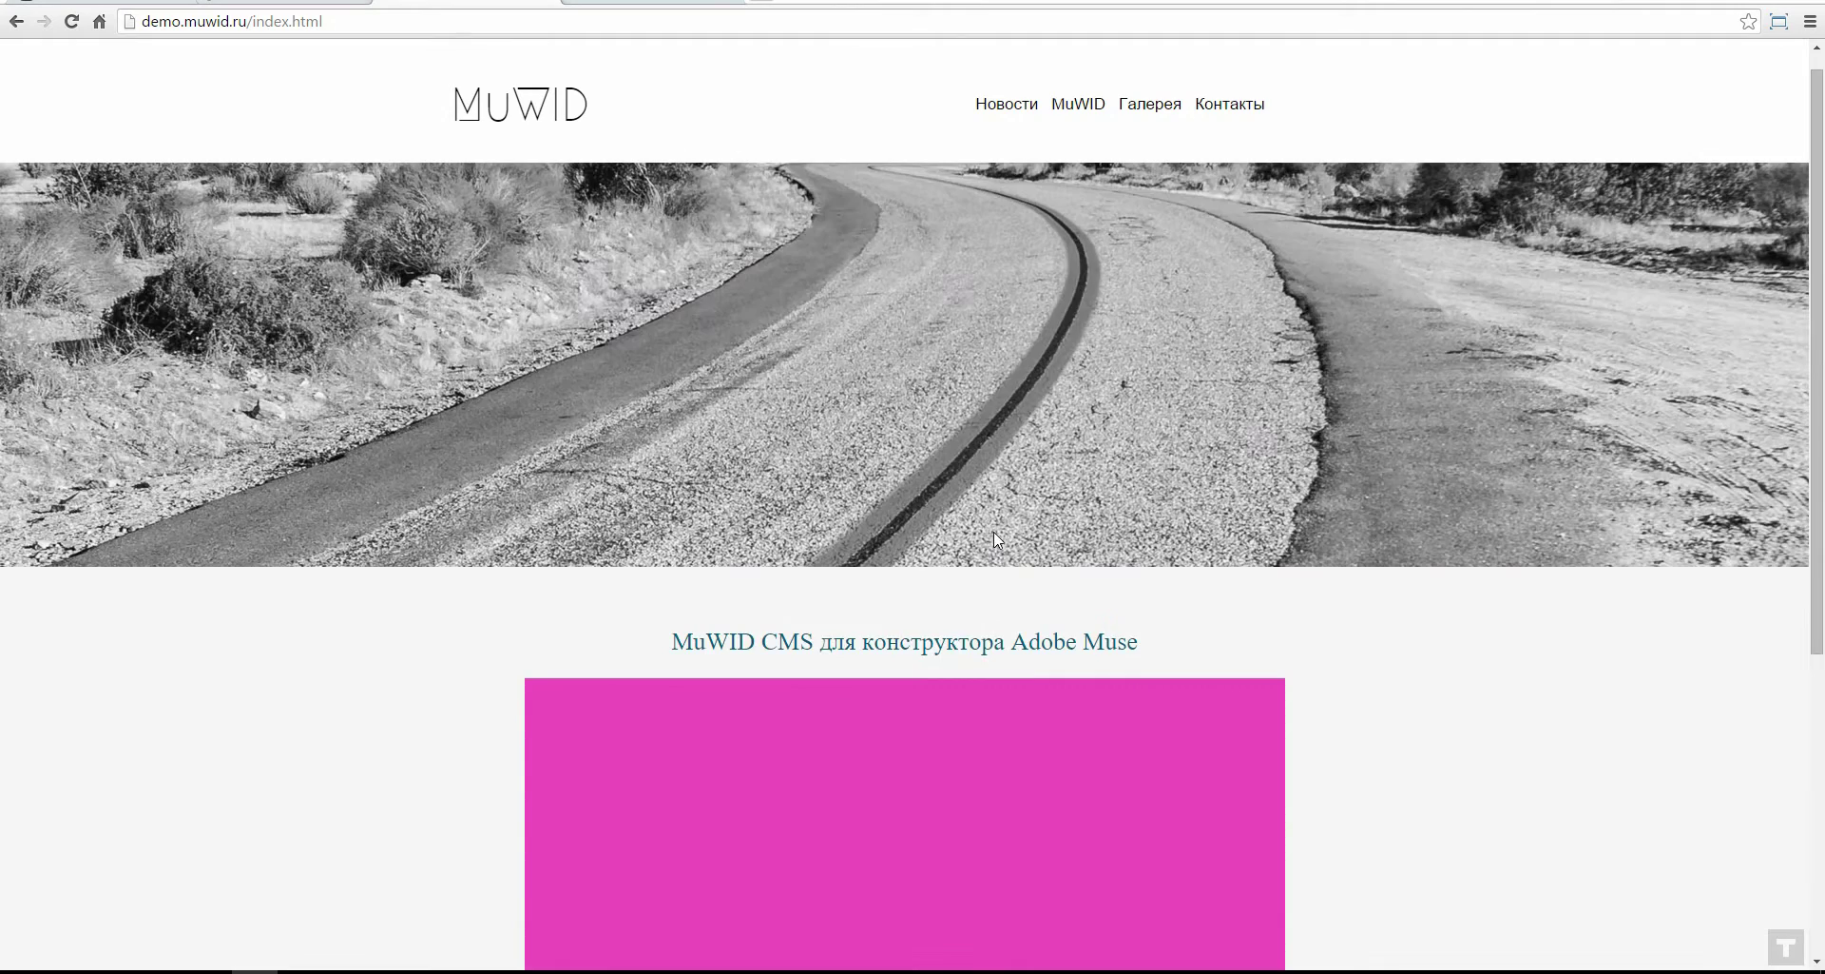
pyautogui.scroll(-5, 994, 539)
pyautogui.scroll(2, 1010, 542)
pyautogui.scroll(-1, 1036, 544)
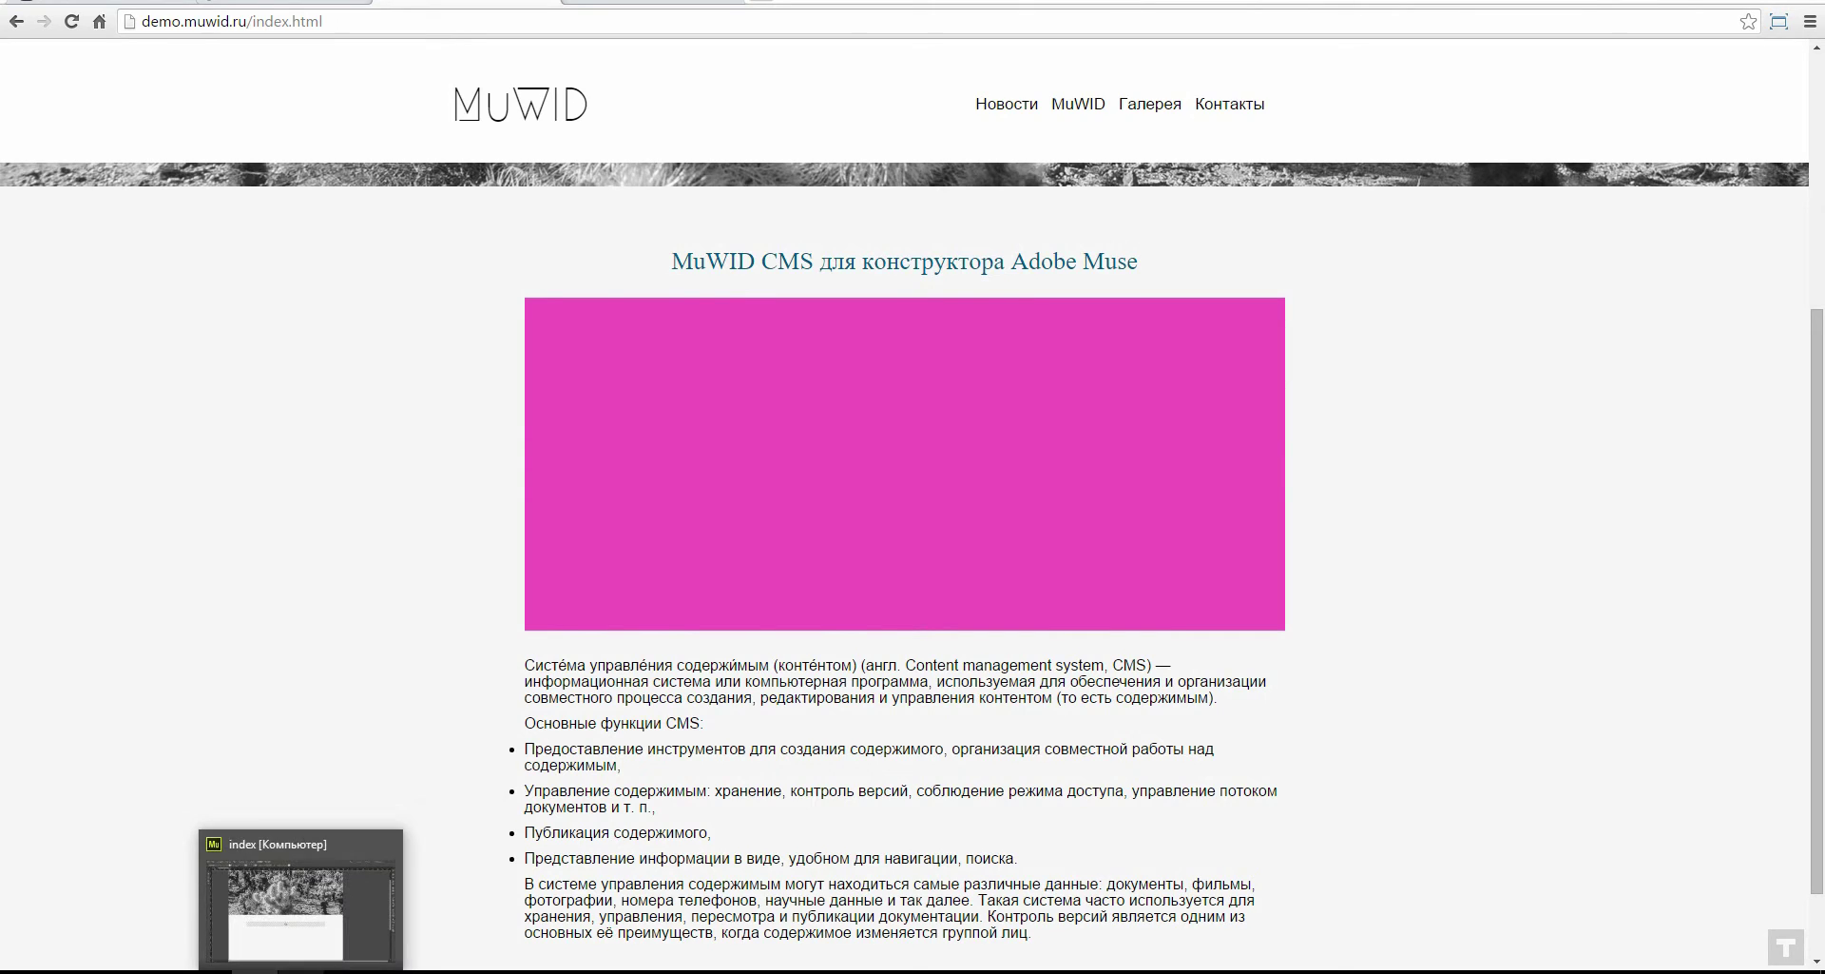
pyautogui.click(300, 971)
pyautogui.click(1084, 540)
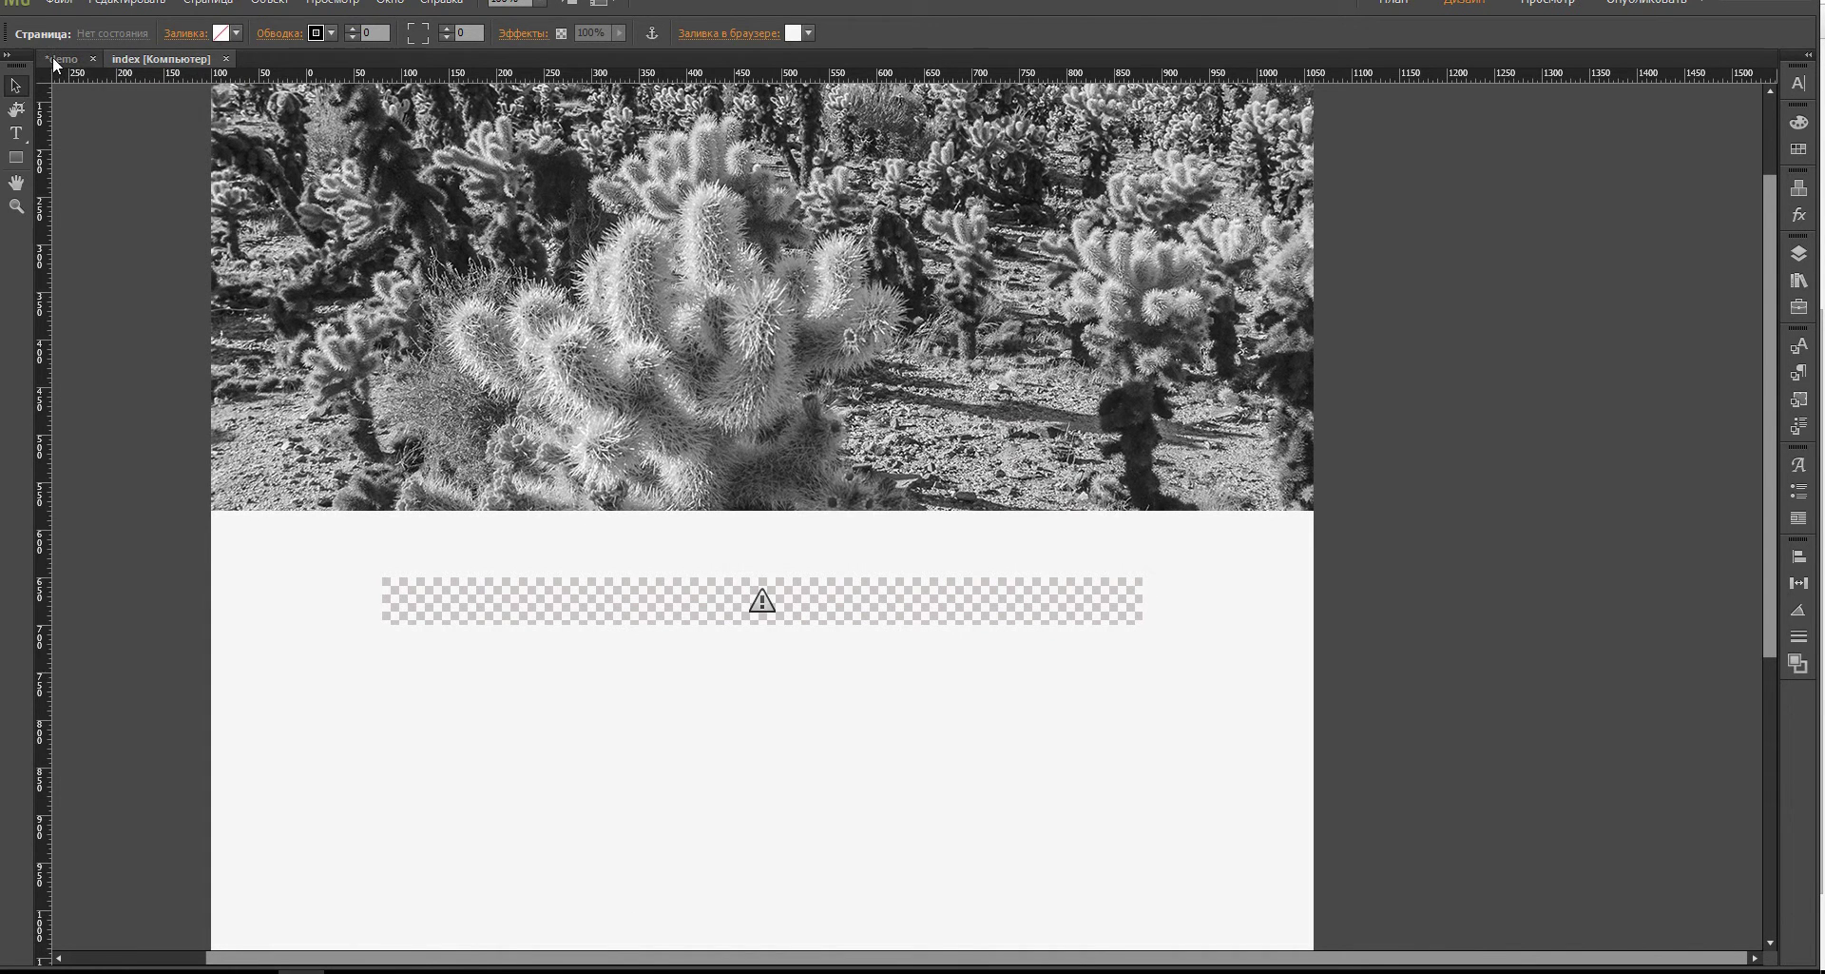
pyautogui.click(53, 59)
pyautogui.doubleClick(443, 239)
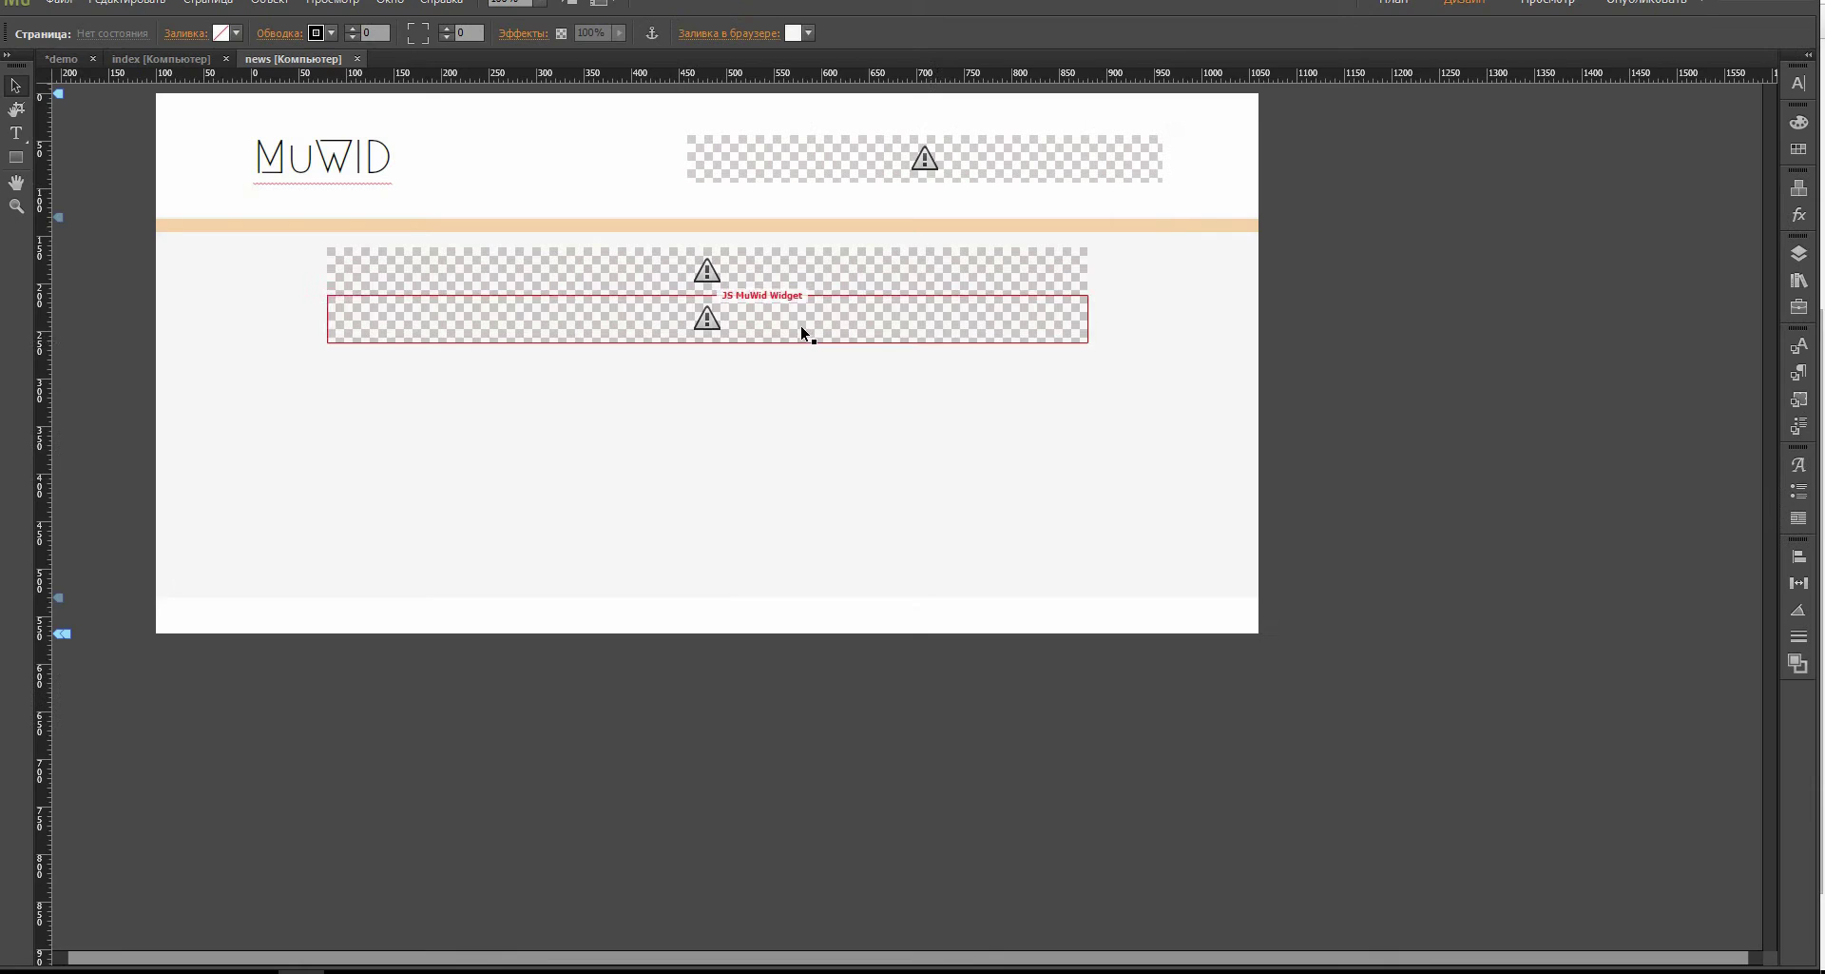
pyautogui.click(1048, 304)
pyautogui.click(1105, 293)
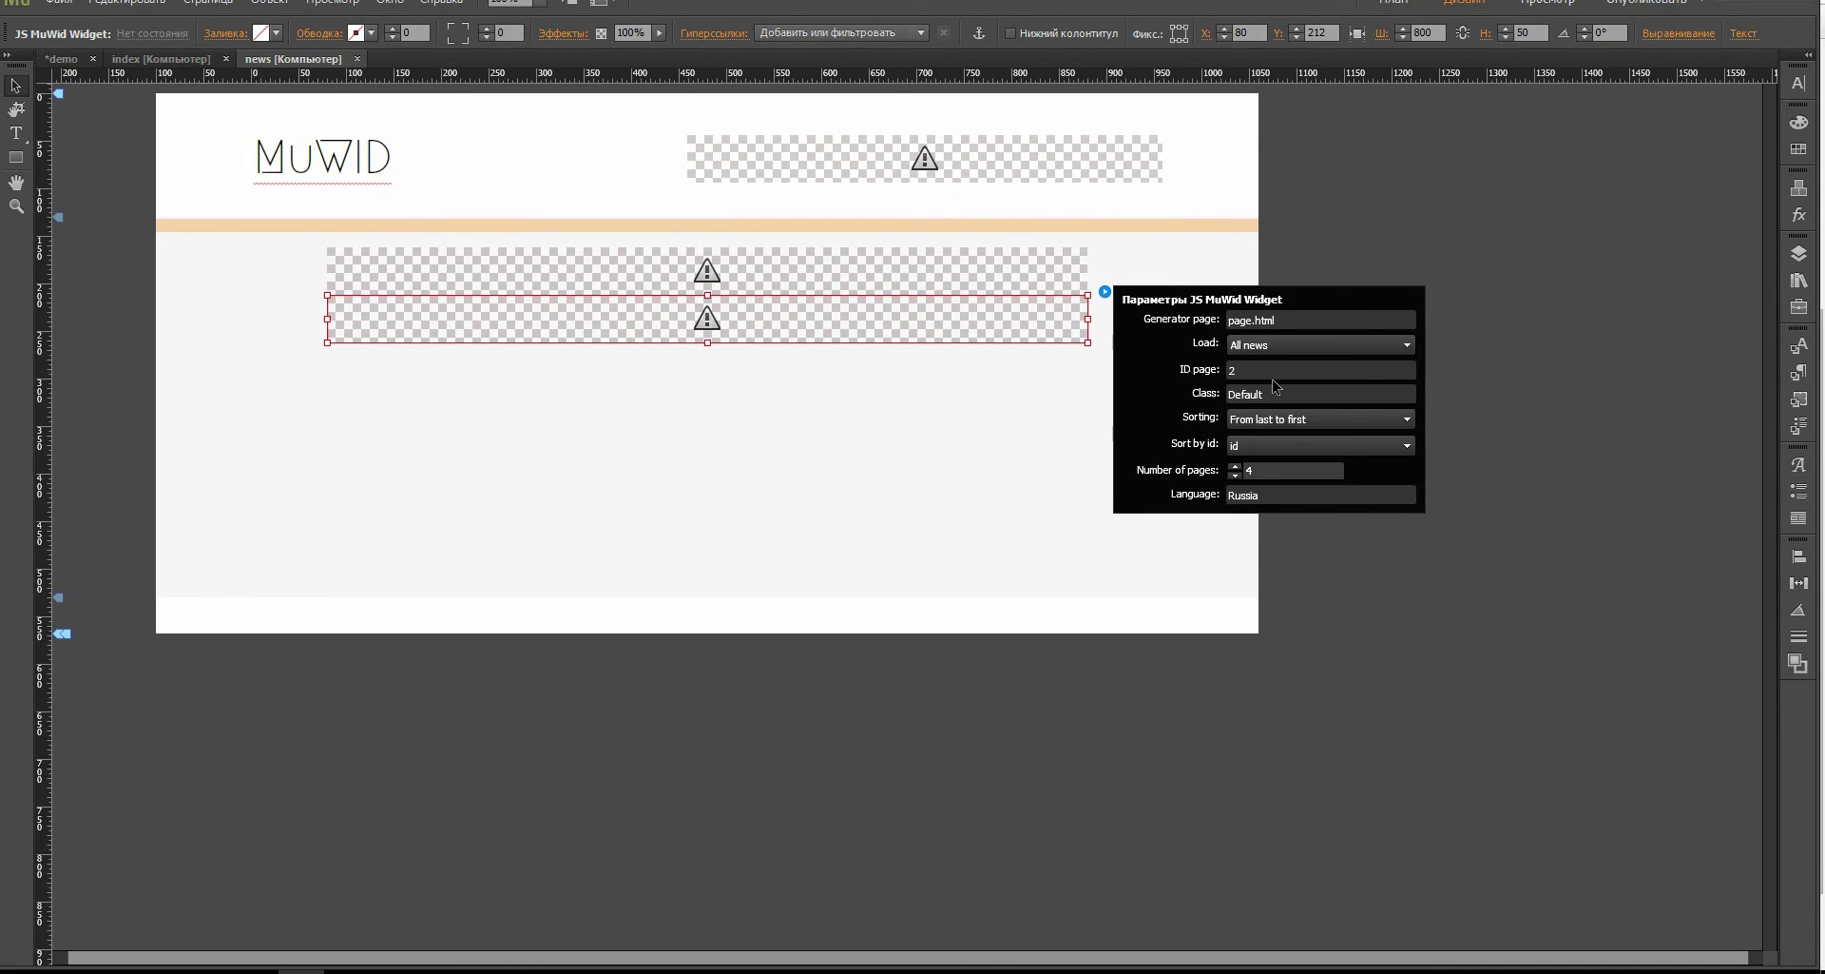
pyautogui.moveTo(1271, 394); pyautogui.dragTo(1231, 394)
pyautogui.click(889, 461)
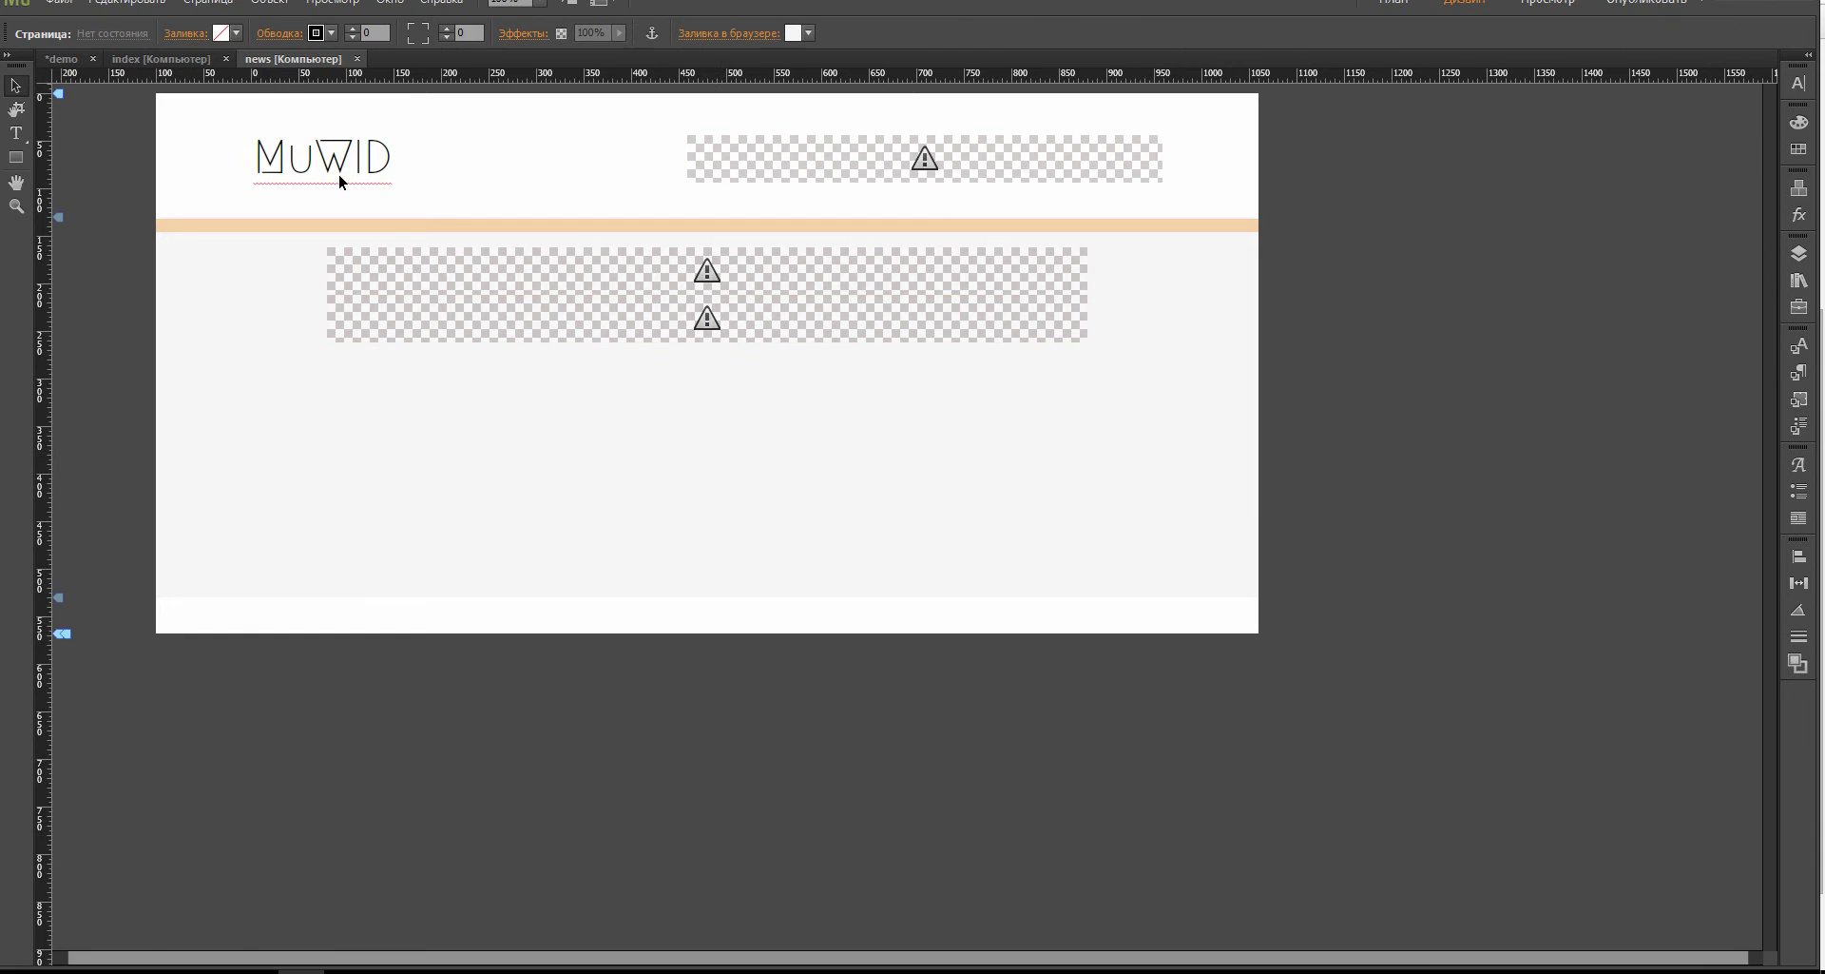
pyautogui.click(71, 59)
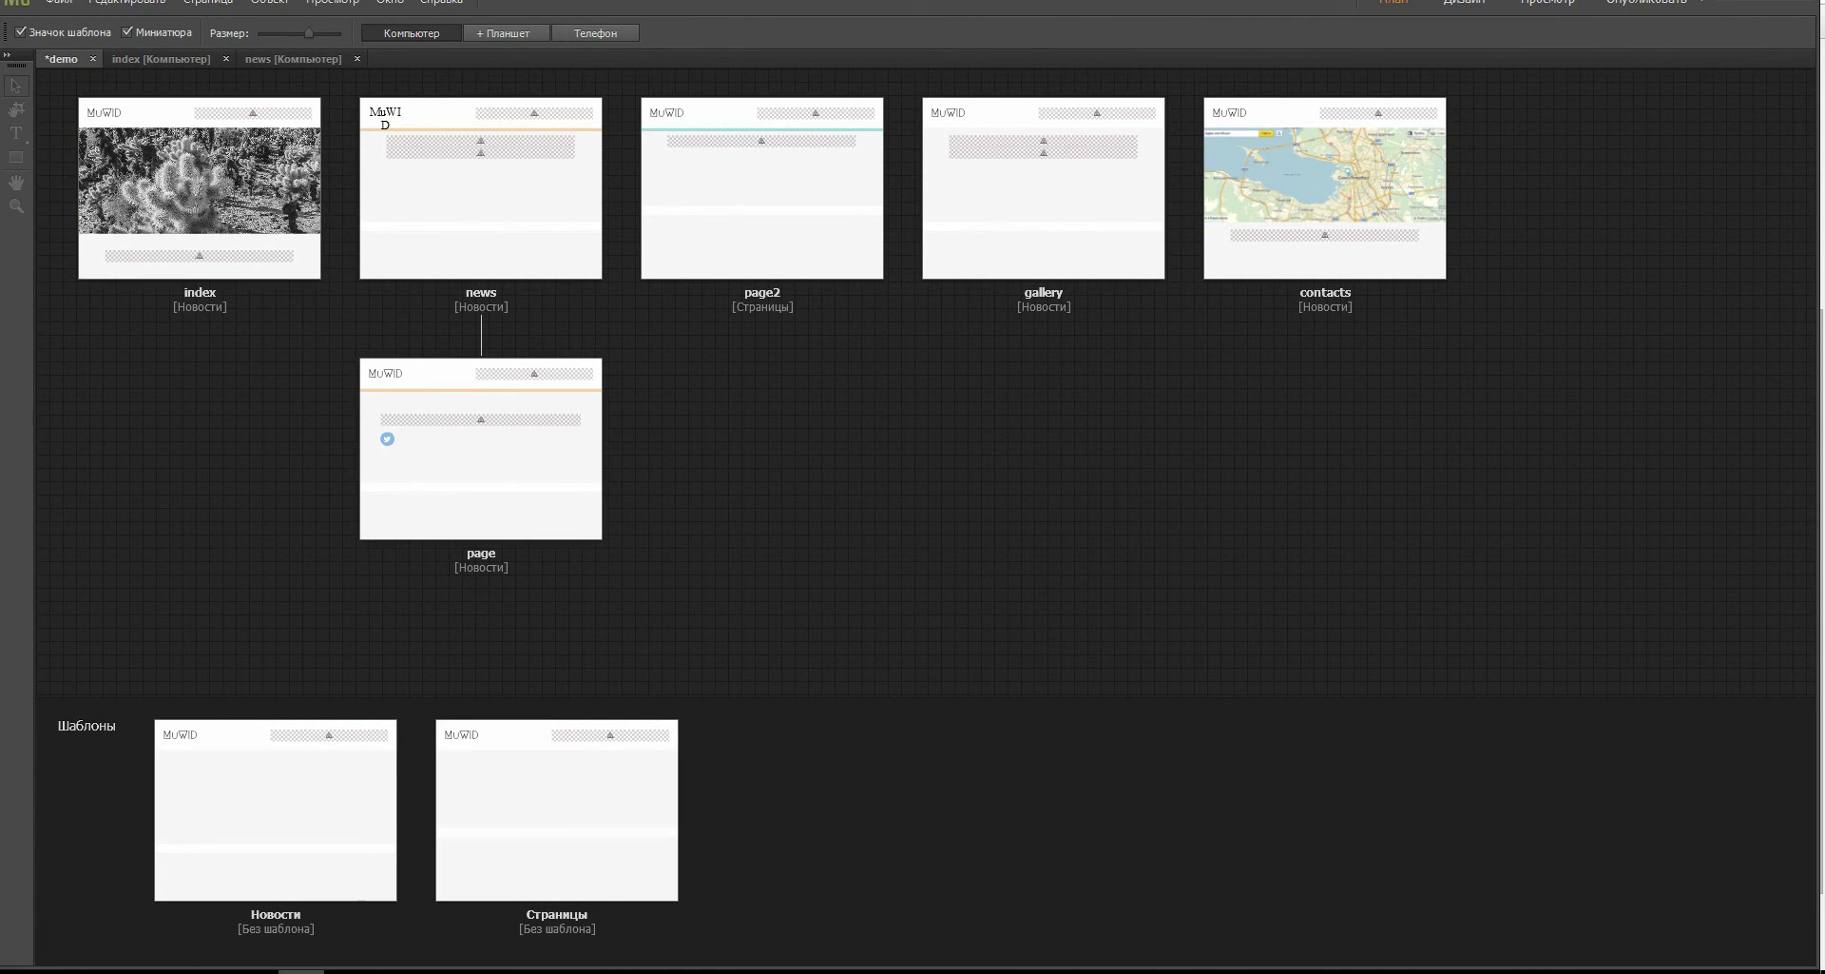
pyautogui.hotkey('alt', 'Tab')
pyautogui.scroll(4, 586, 582)
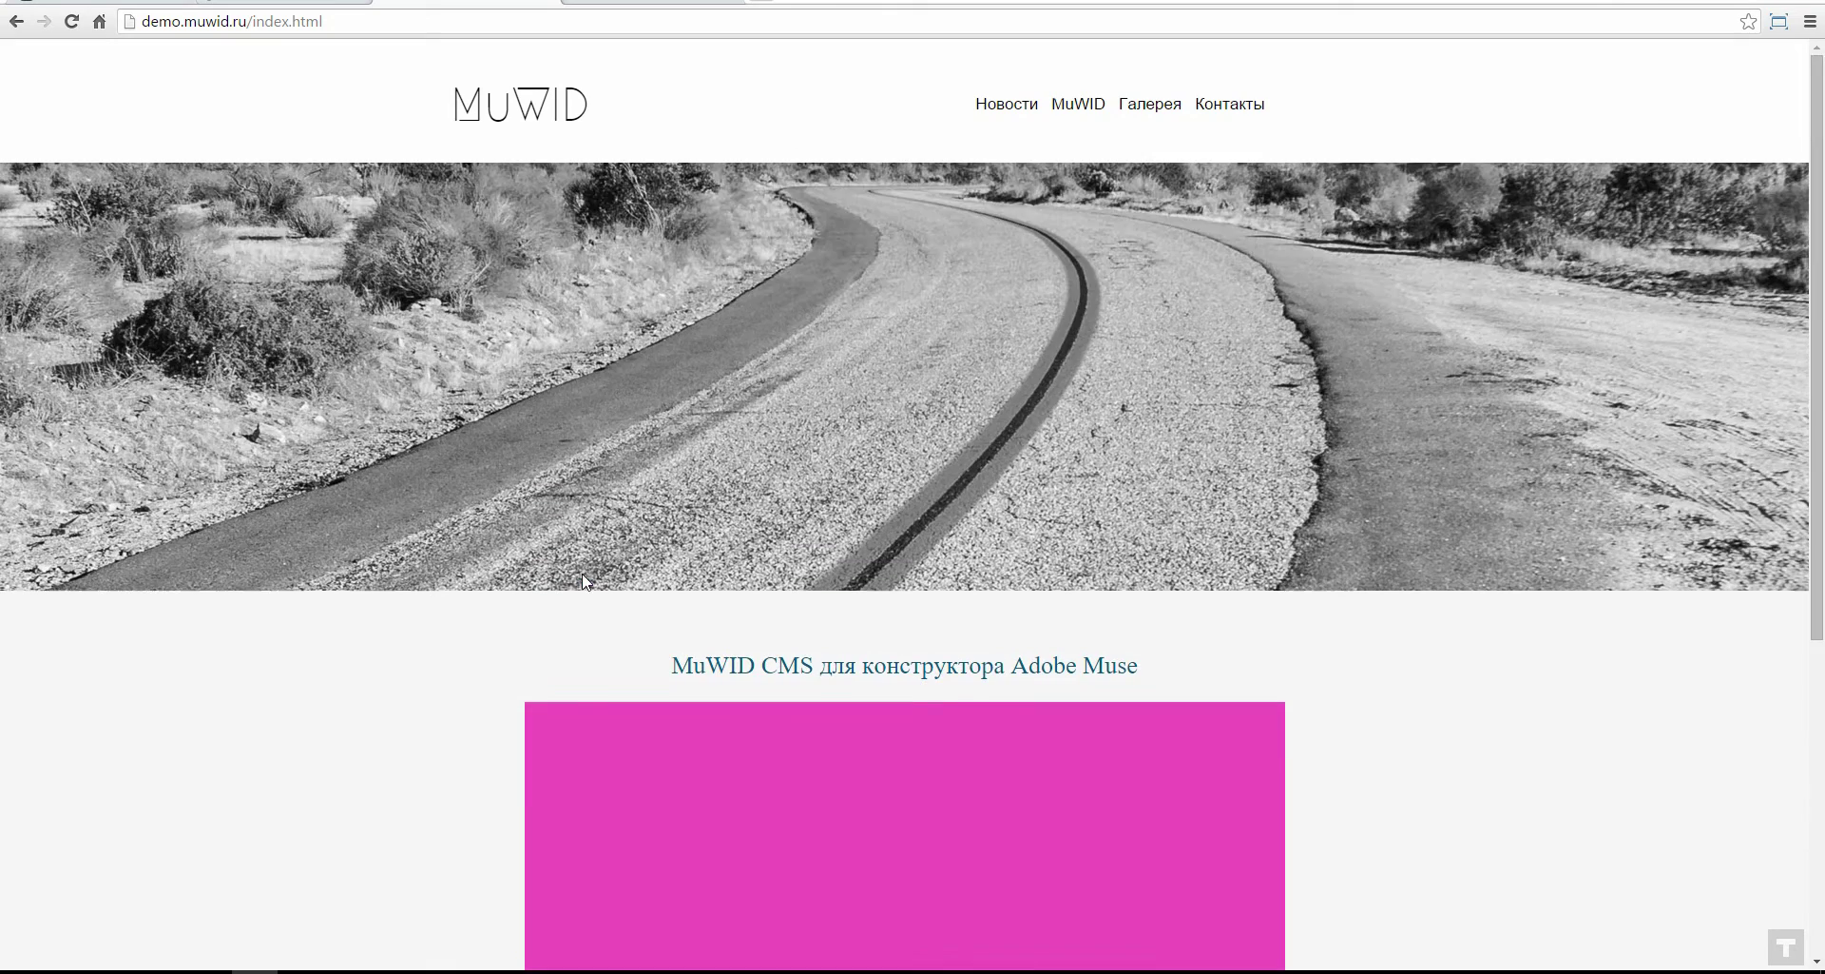
pyautogui.scroll(-2, 566, 609)
pyautogui.scroll(2, 597, 590)
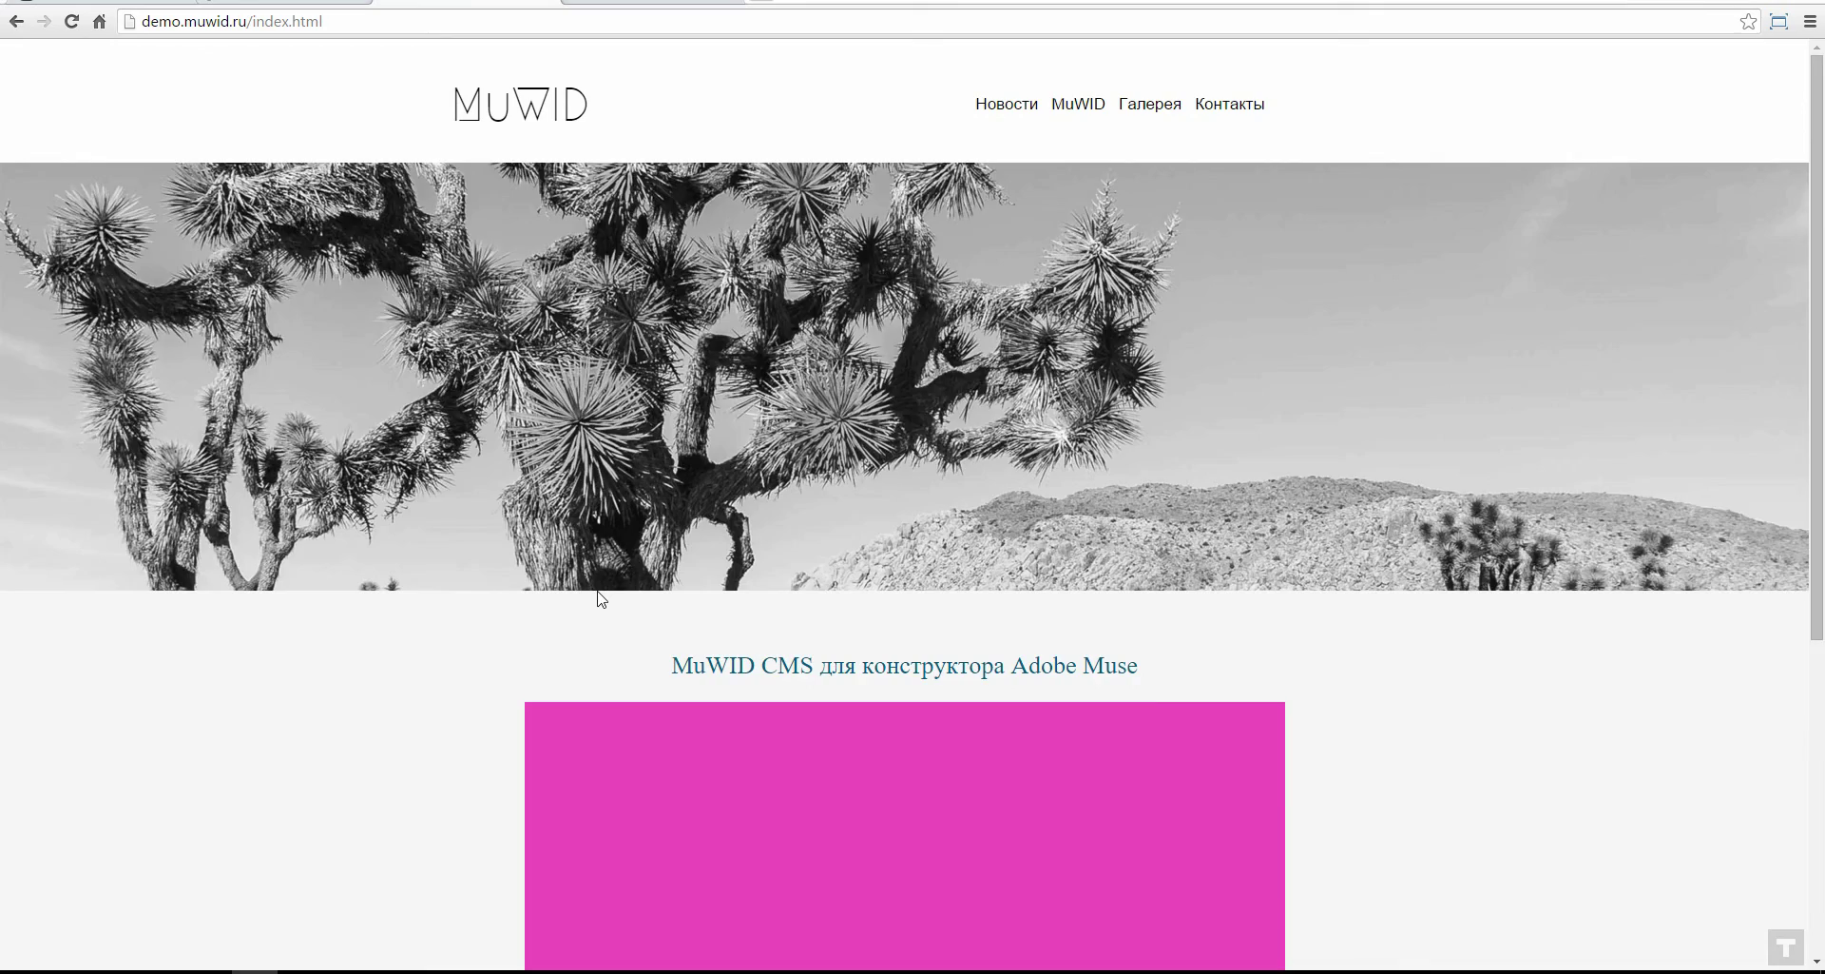
pyautogui.scroll(-3, 599, 597)
pyautogui.scroll(-1, 598, 591)
pyautogui.scroll(3, 602, 598)
pyautogui.scroll(-2, 605, 595)
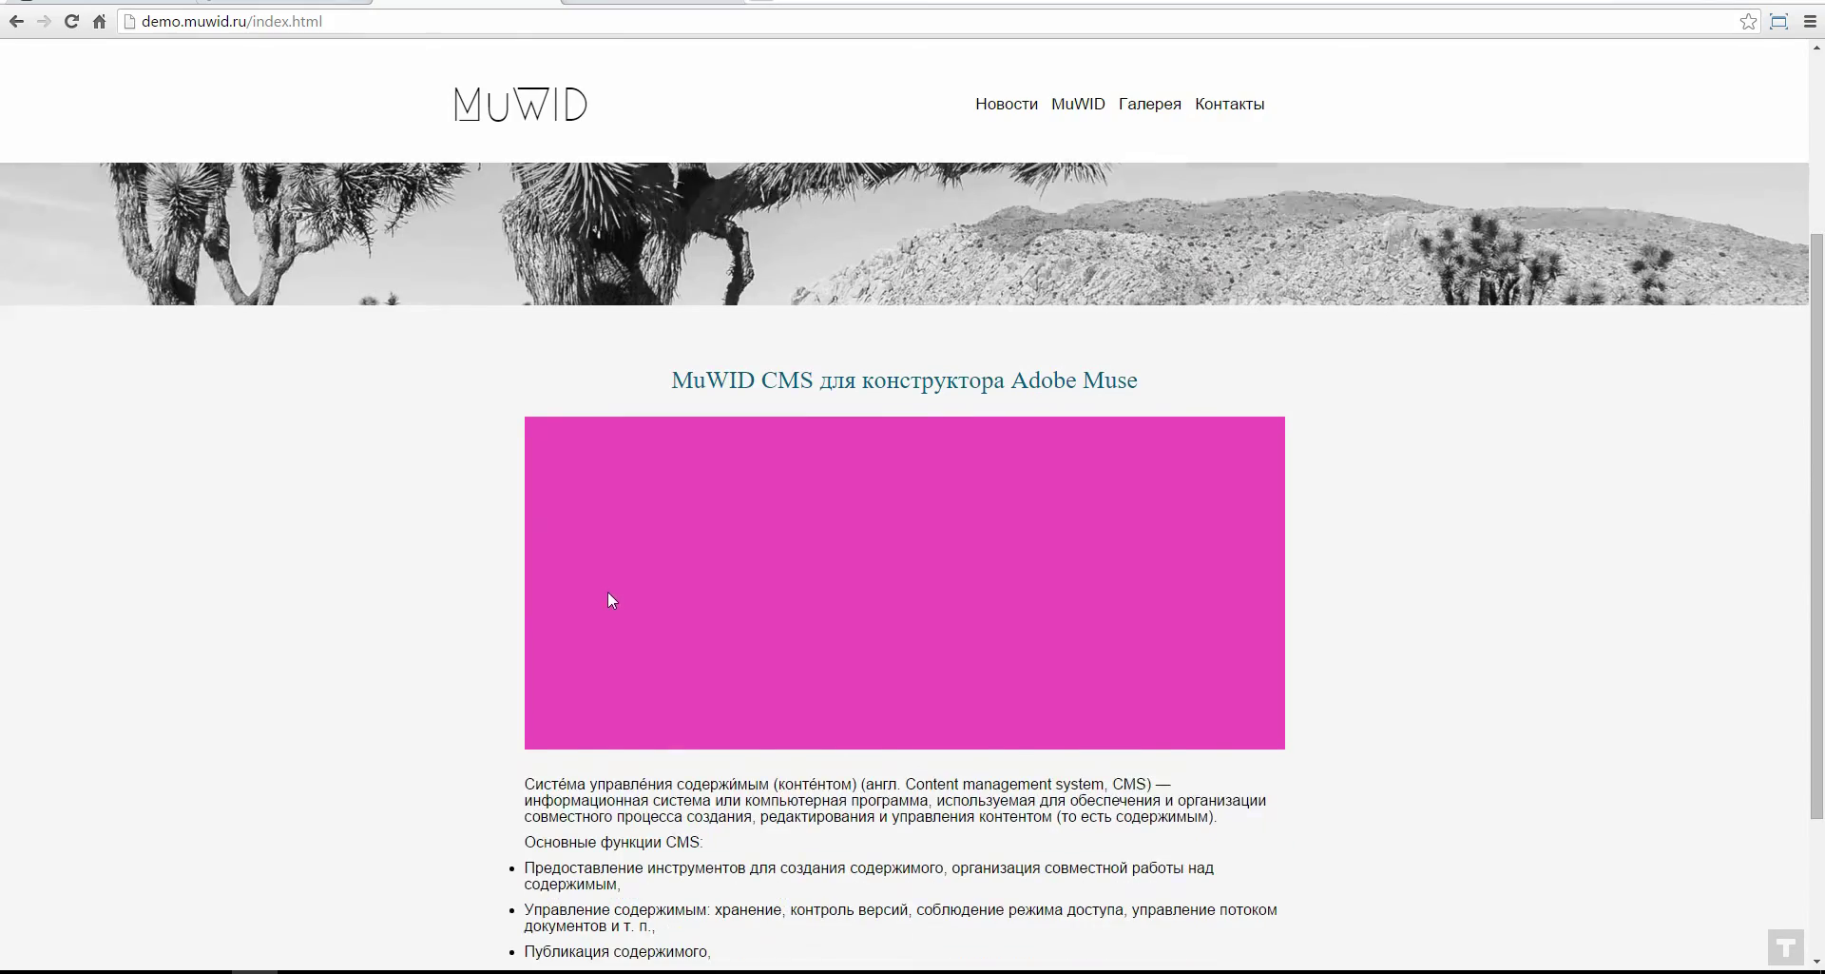